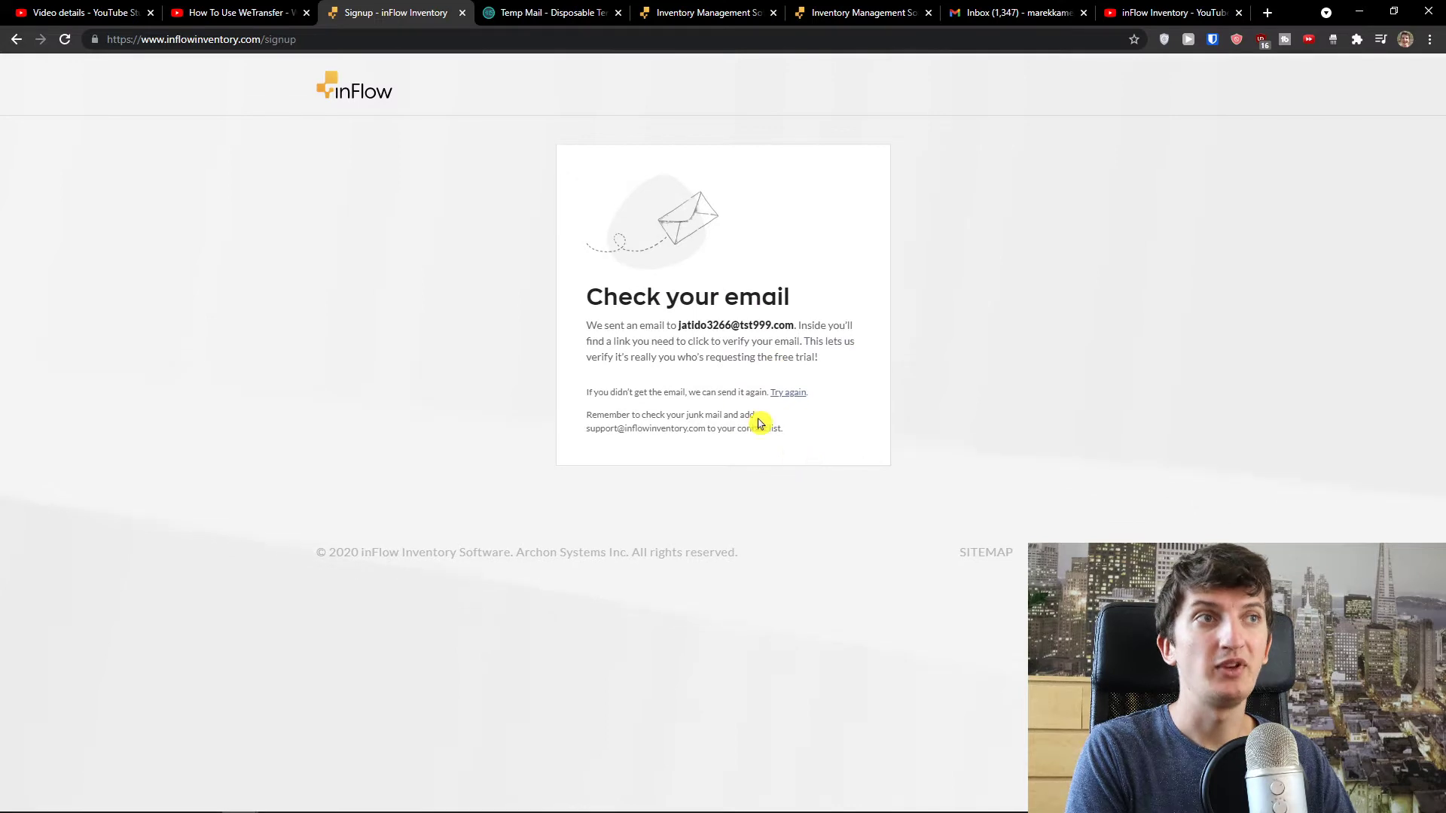
- In Temp Mail, open the inFlow Cloud verification email and follow its 'Verify email address' link
left_click_drag(619, 326, 792, 328)
left_click(527, 12)
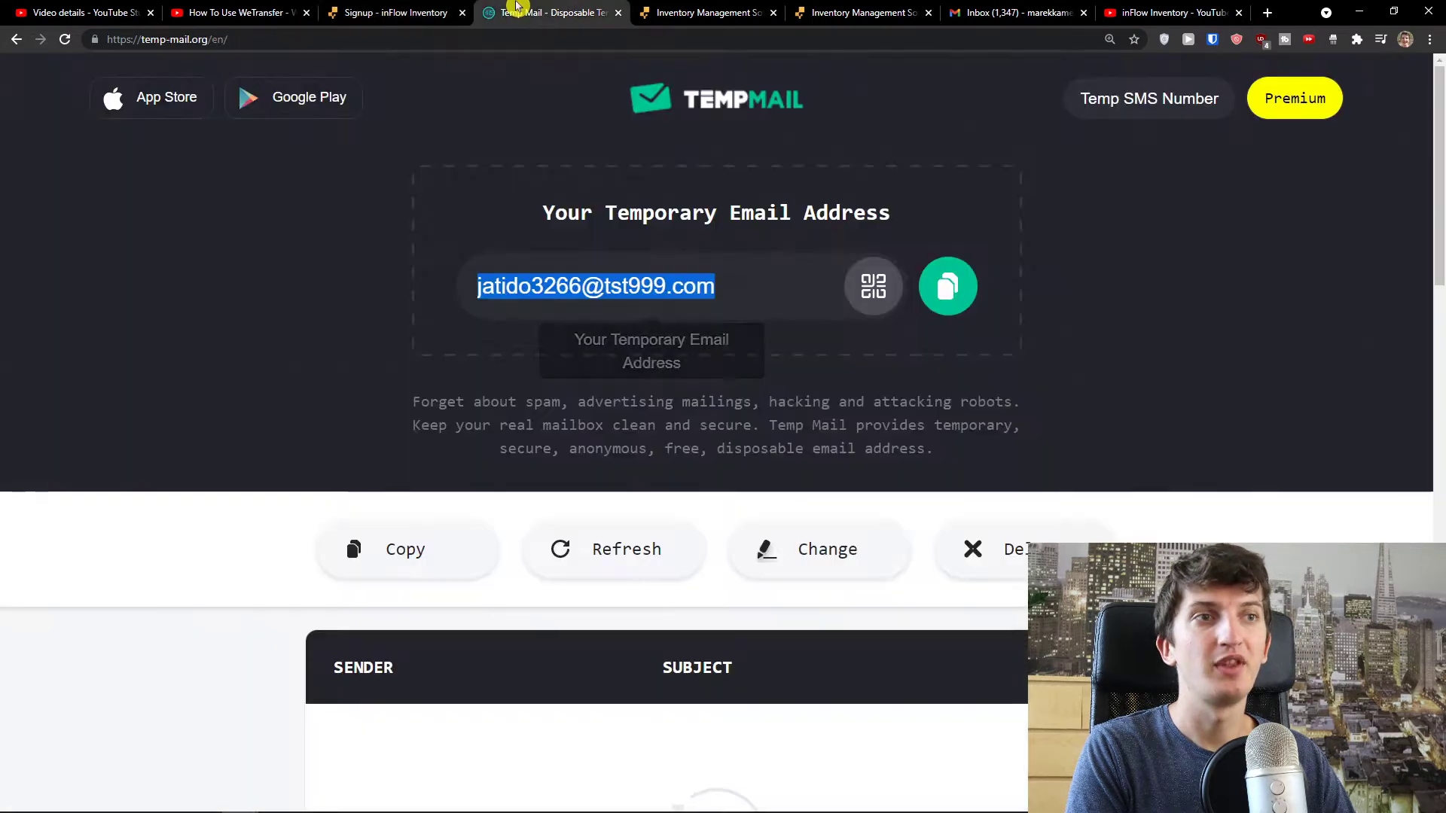
scroll(418, 384, "down", 4)
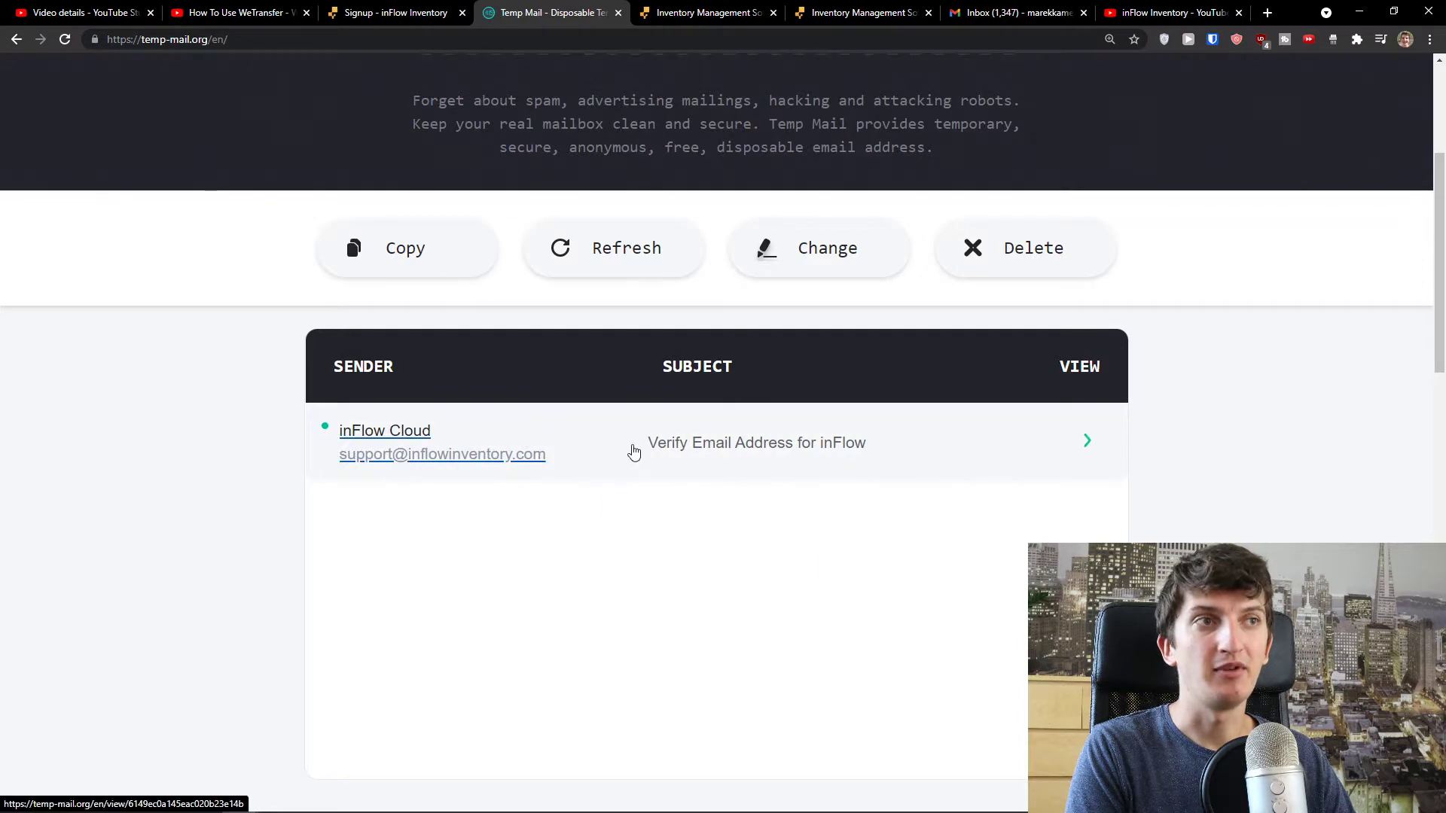
left_click(633, 451)
scroll(624, 445, "down", 8)
scroll(615, 442, "down", 1)
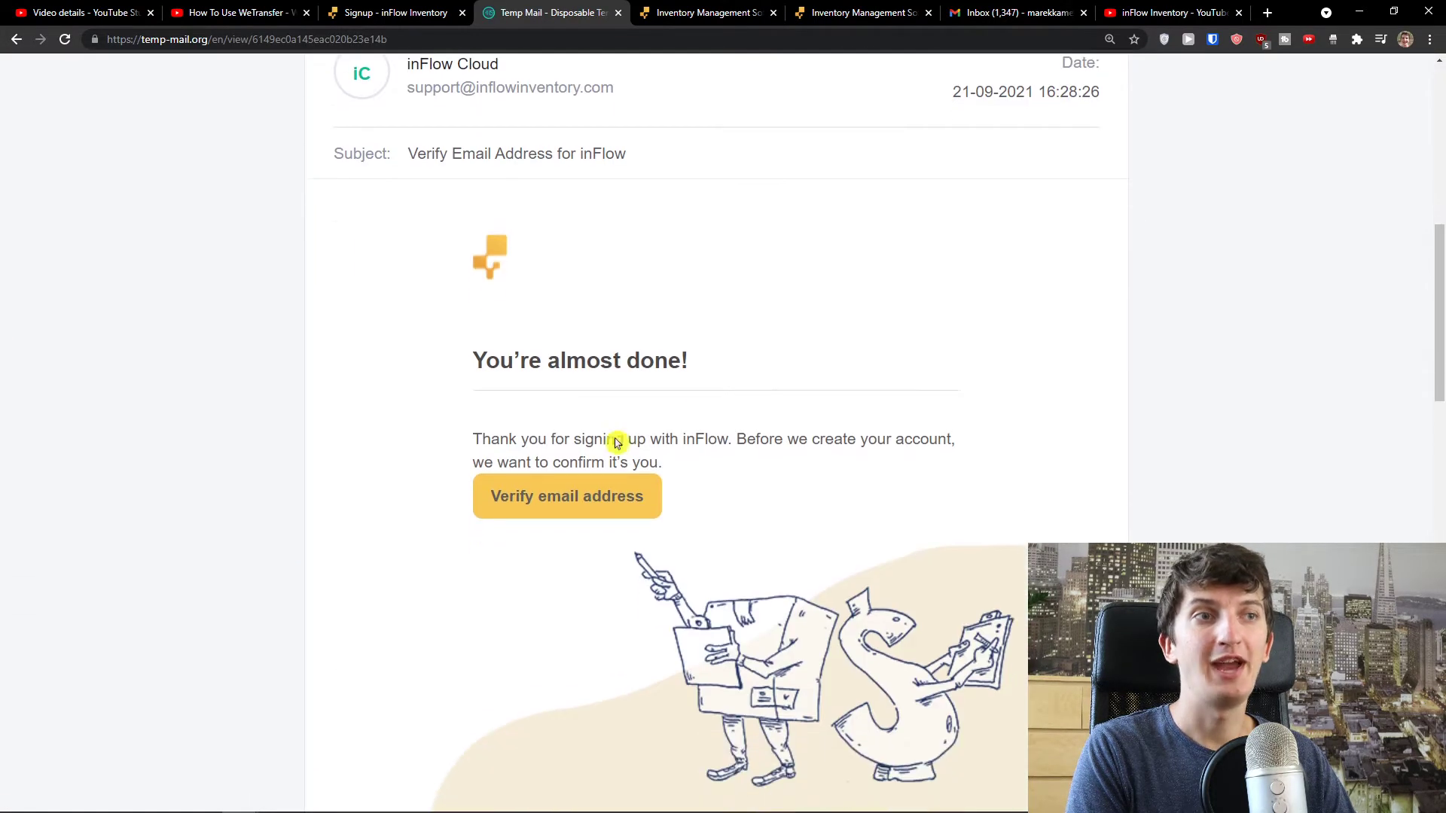
left_click(560, 501)
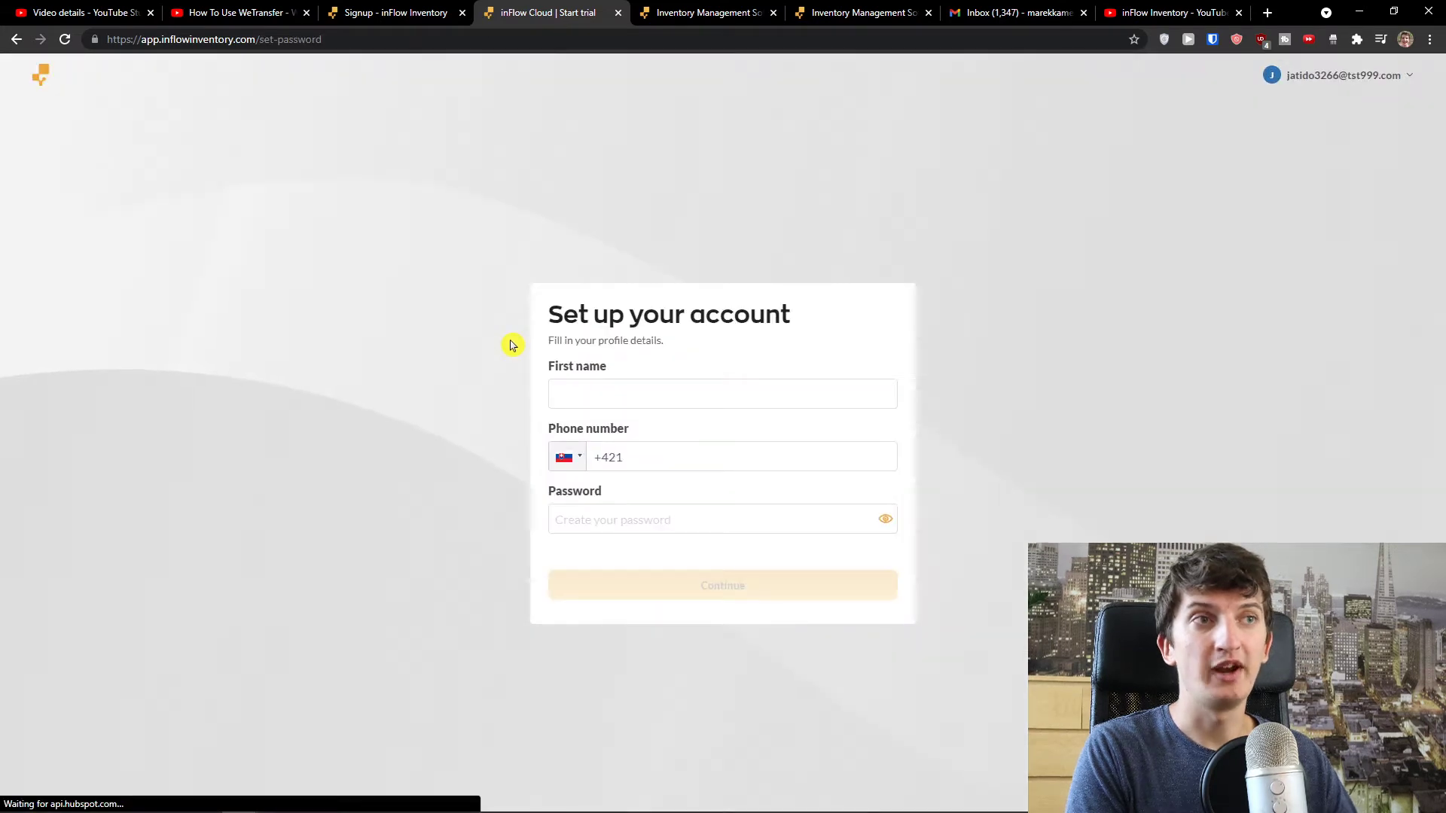
- Enter the user's first name, phone number and account password on the inFlow setup form
left_click(636, 388)
key("ctrl+plus")
key("ctrl+plus")
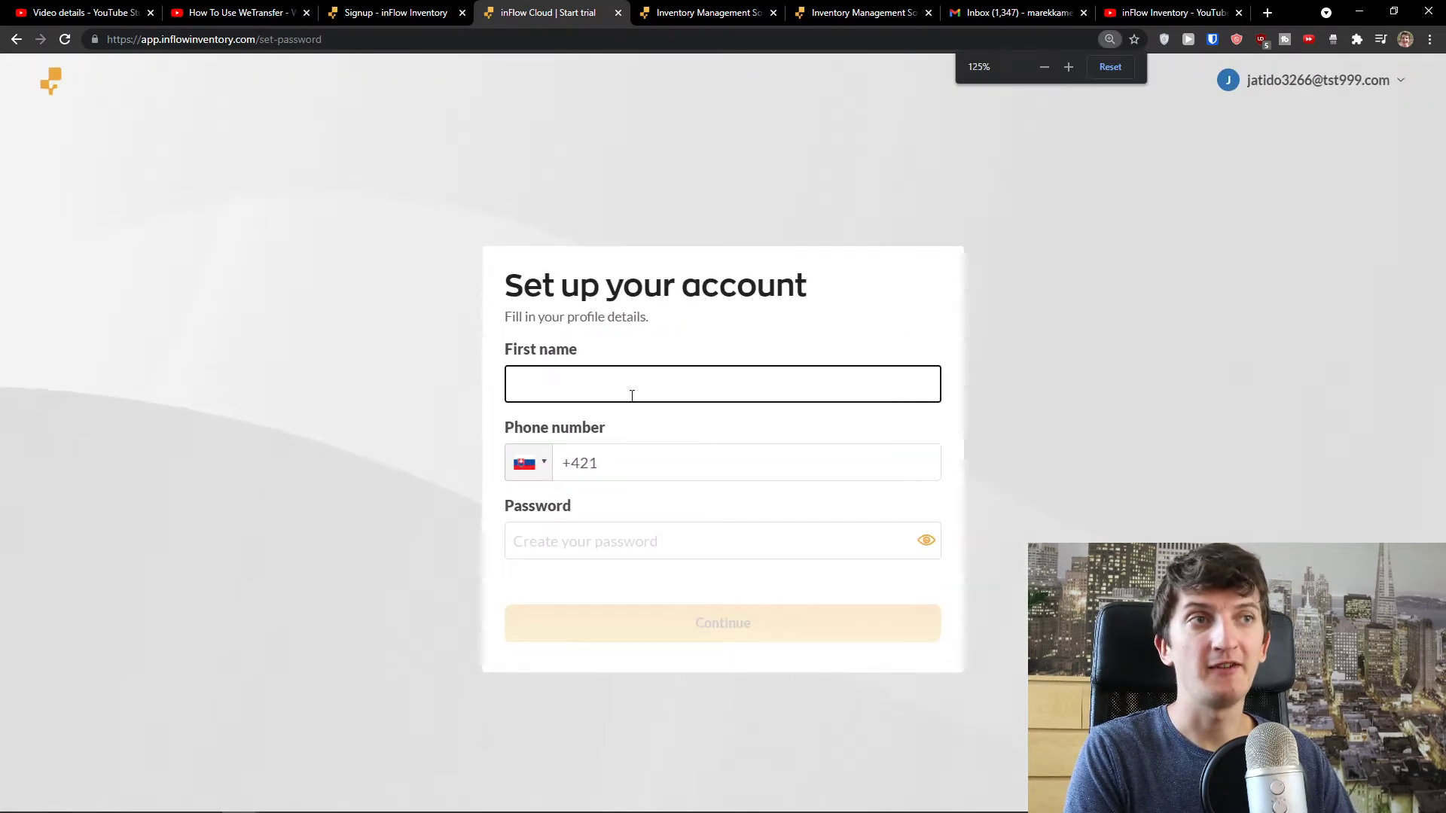
type("Marcus")
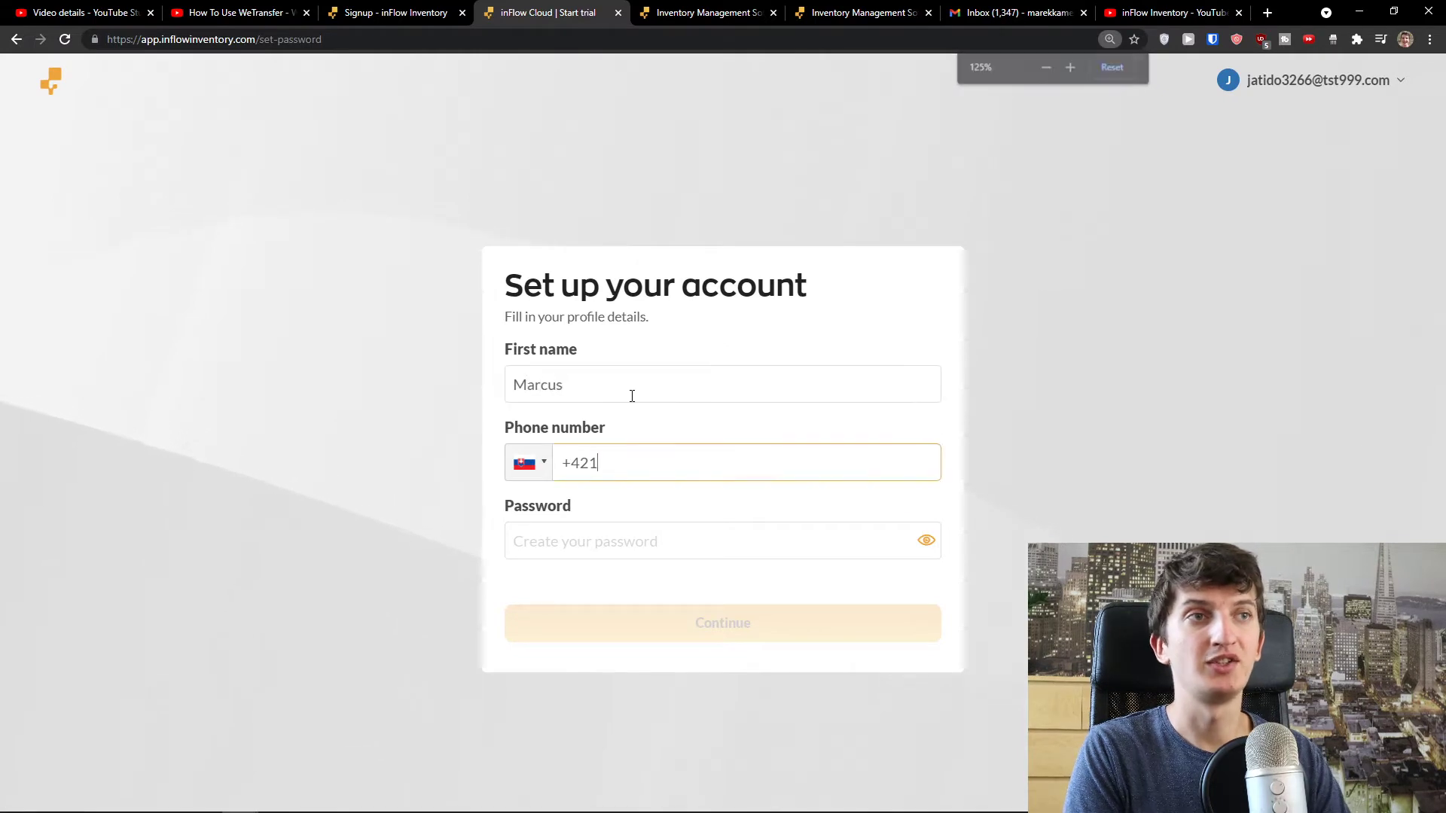
left_click(637, 475)
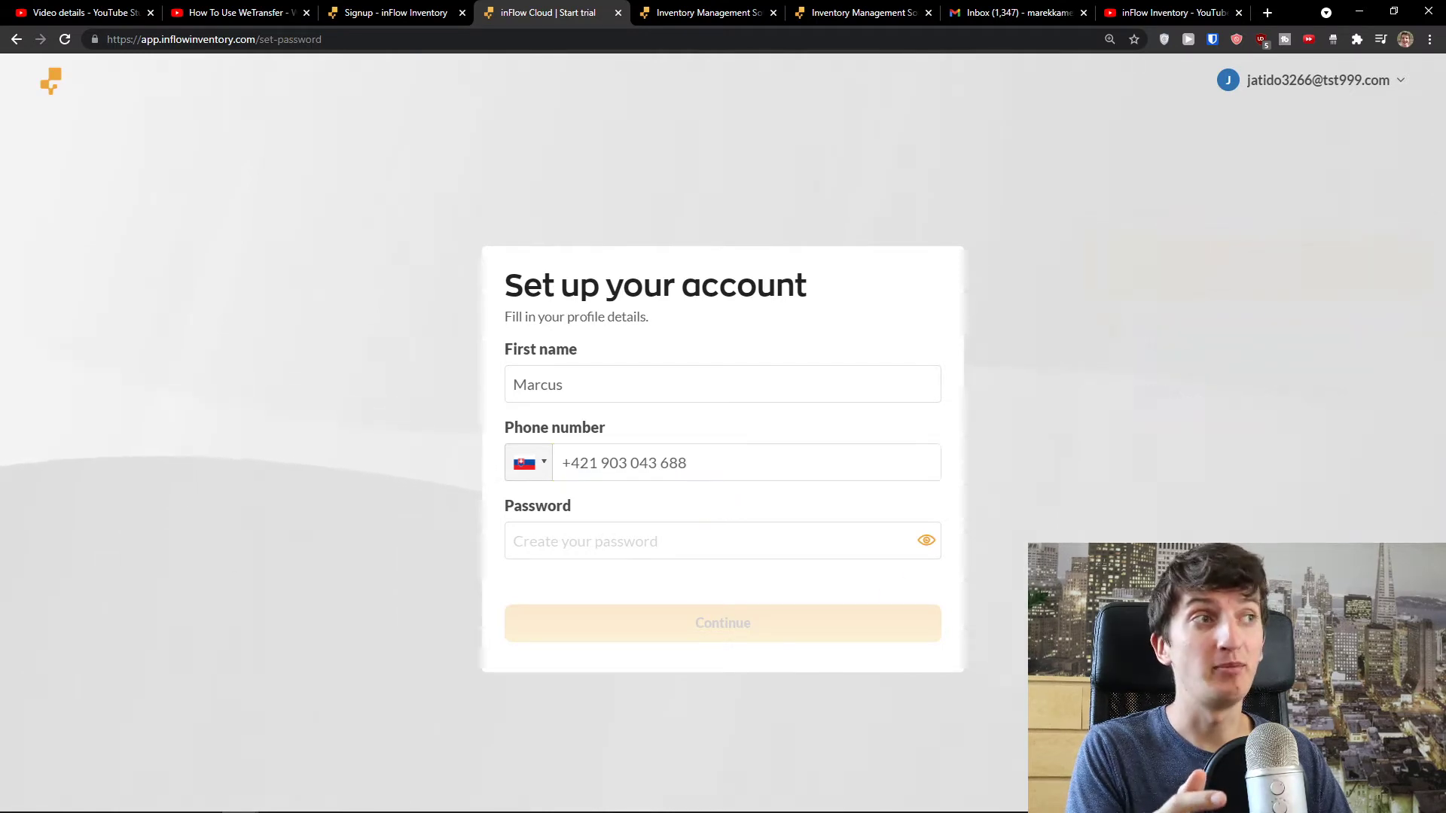
left_click(795, 550)
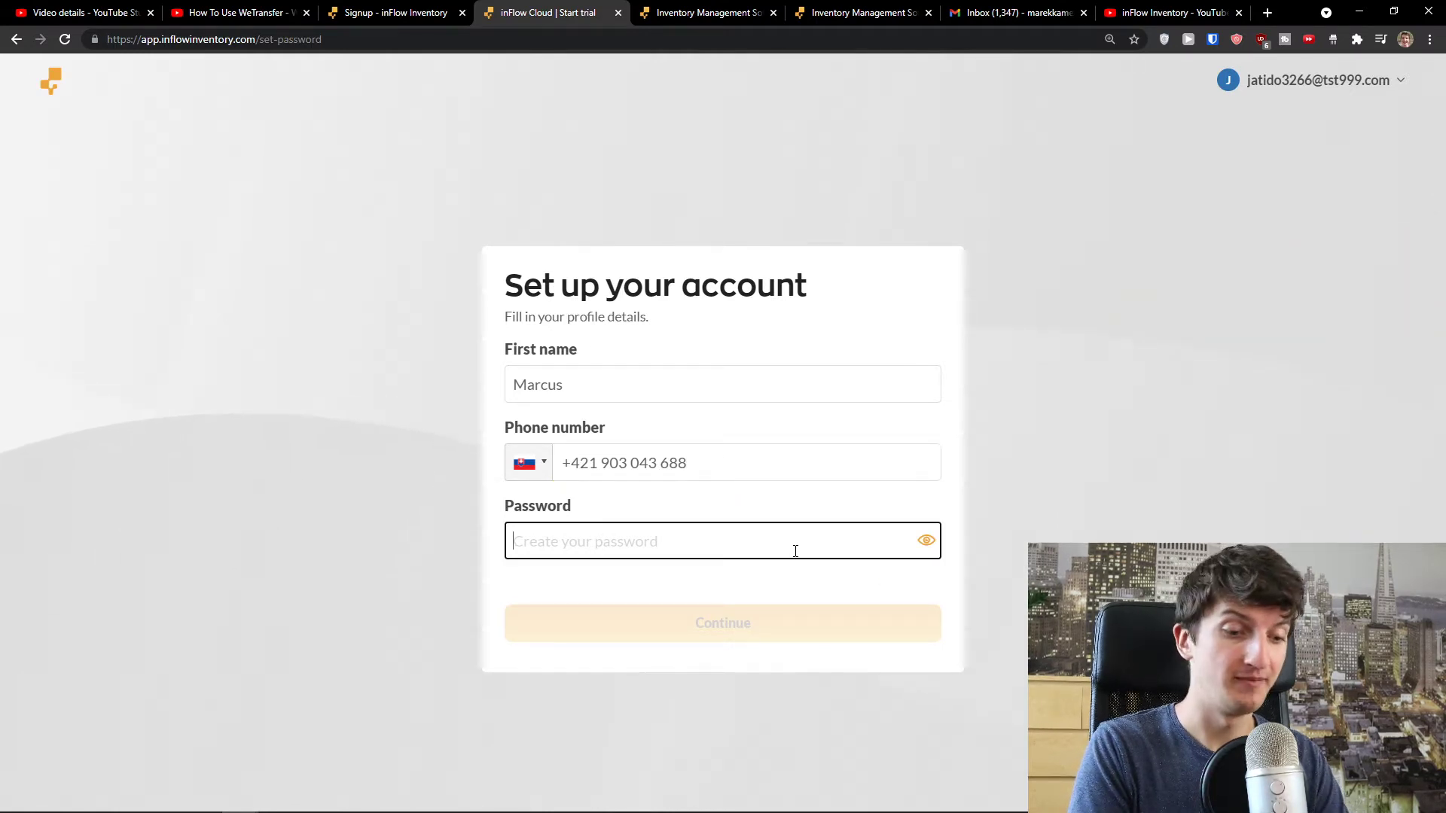
type("**********")
- Submit the profile and pick EU Euro (€) from the other currencies as home currency
left_click(743, 613)
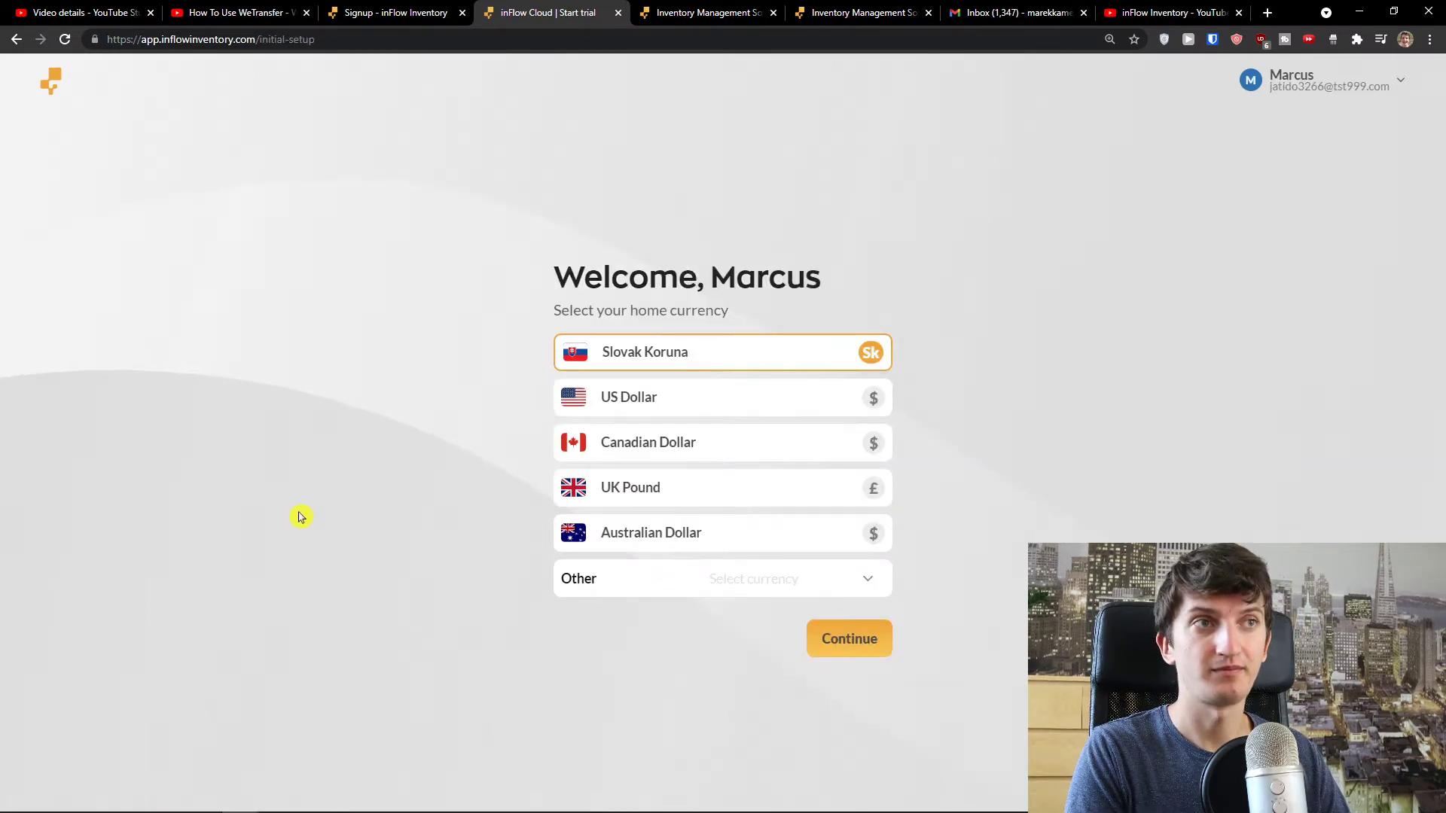
left_click_drag(553, 269, 838, 297)
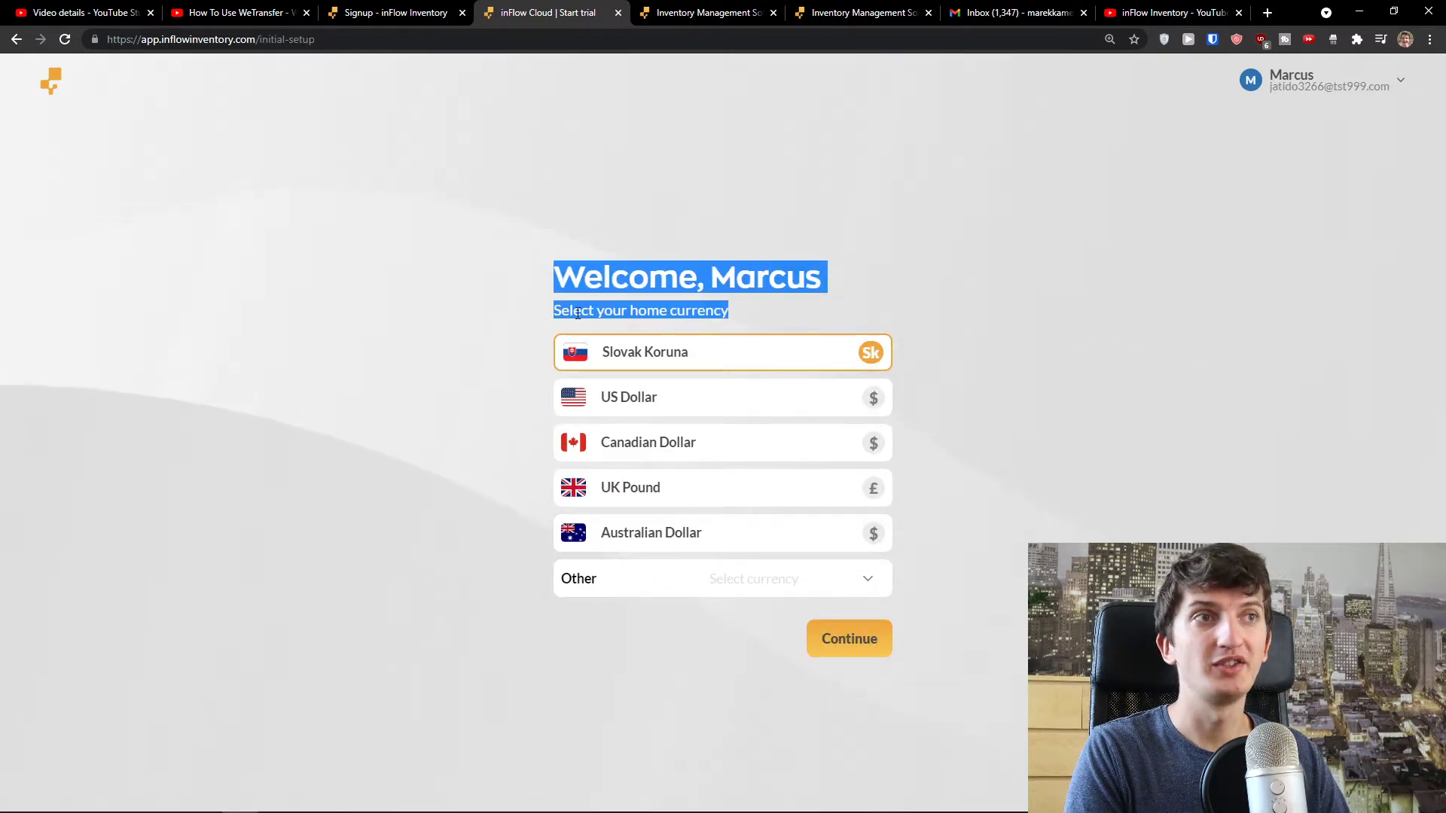
left_click(765, 403)
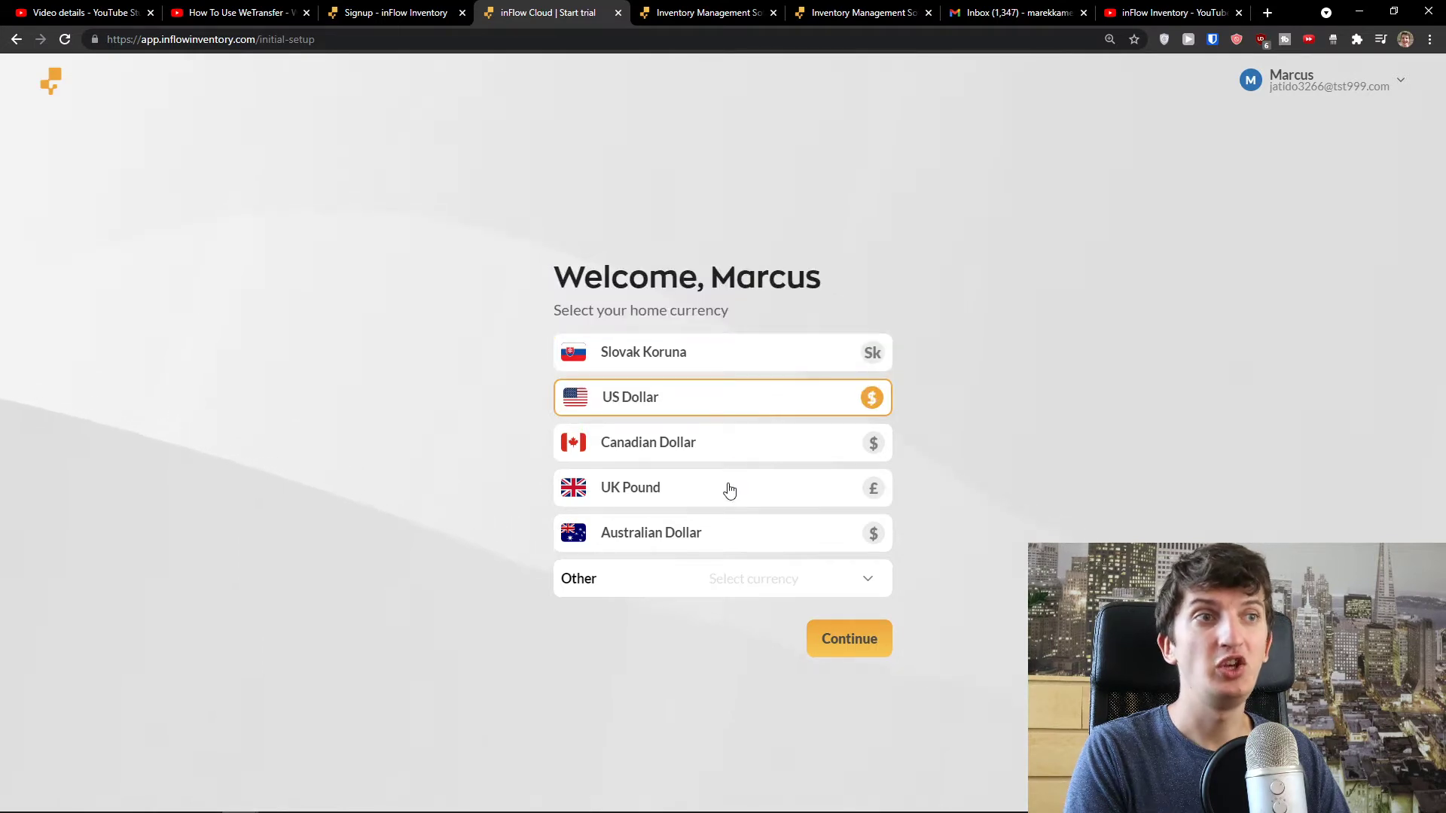
left_click(721, 569)
type("eu")
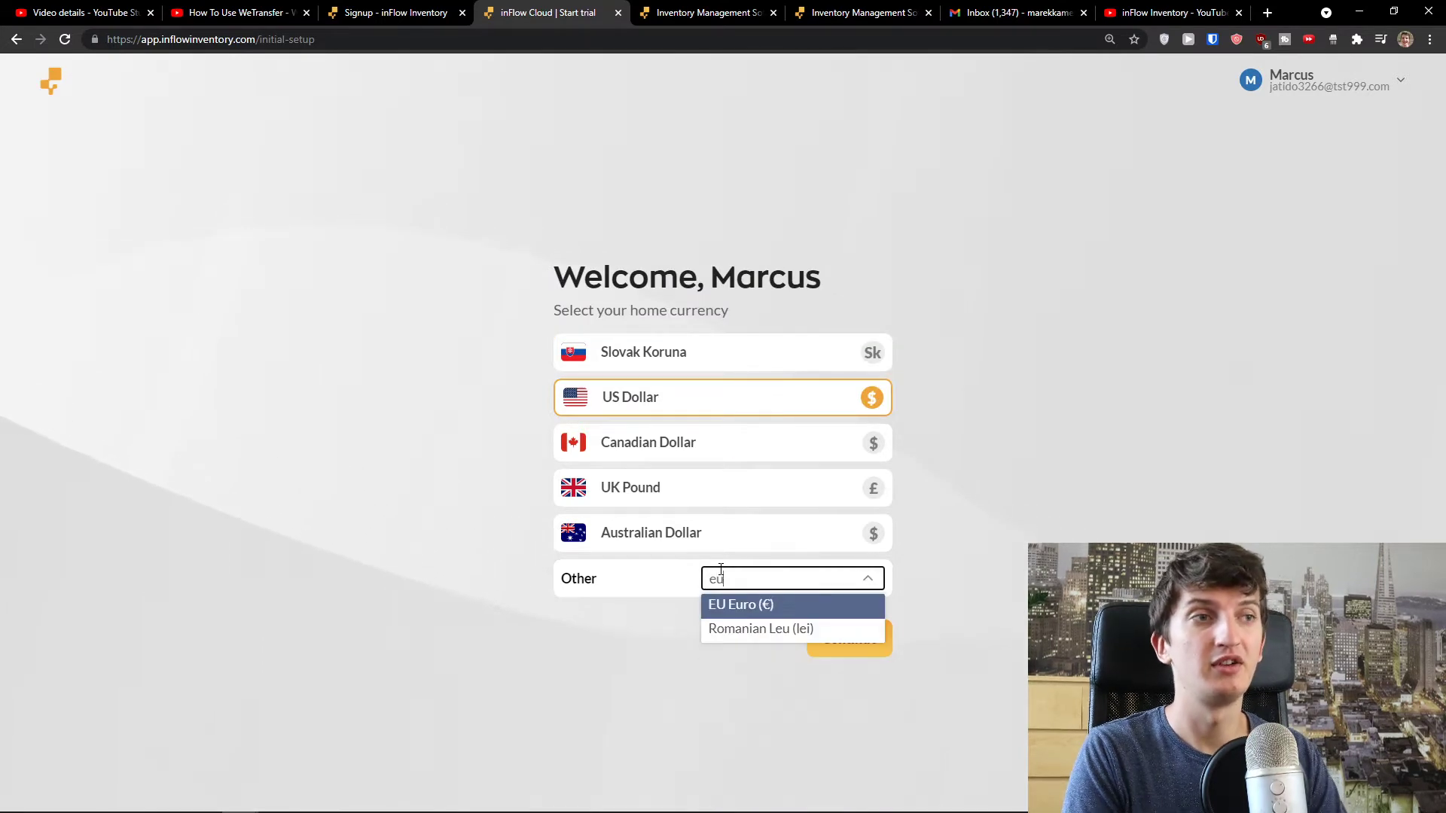
left_click(752, 604)
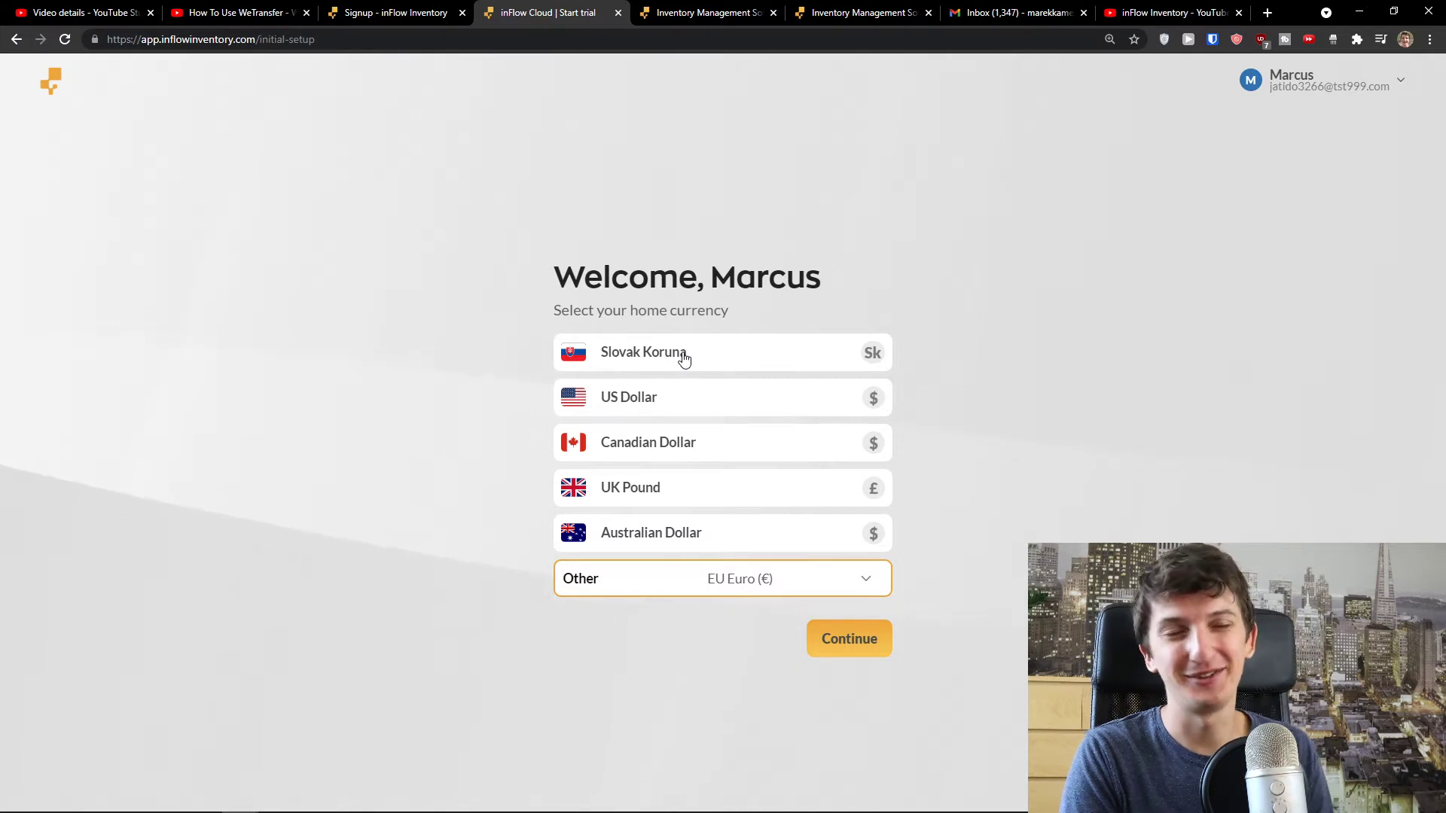
- Confirm the currency and select Business owner as the role
left_click(822, 639)
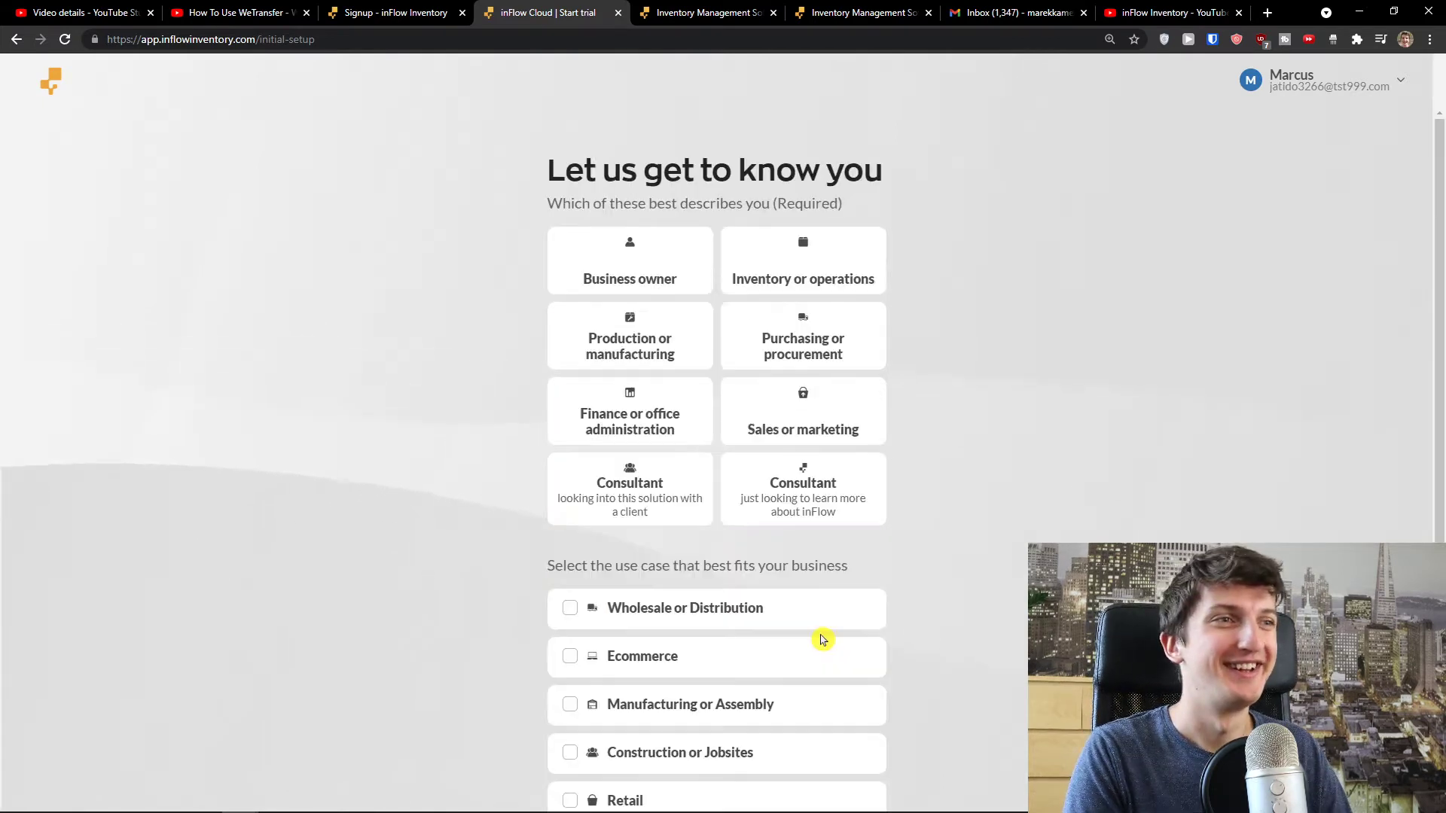
left_click_drag(850, 205, 565, 160)
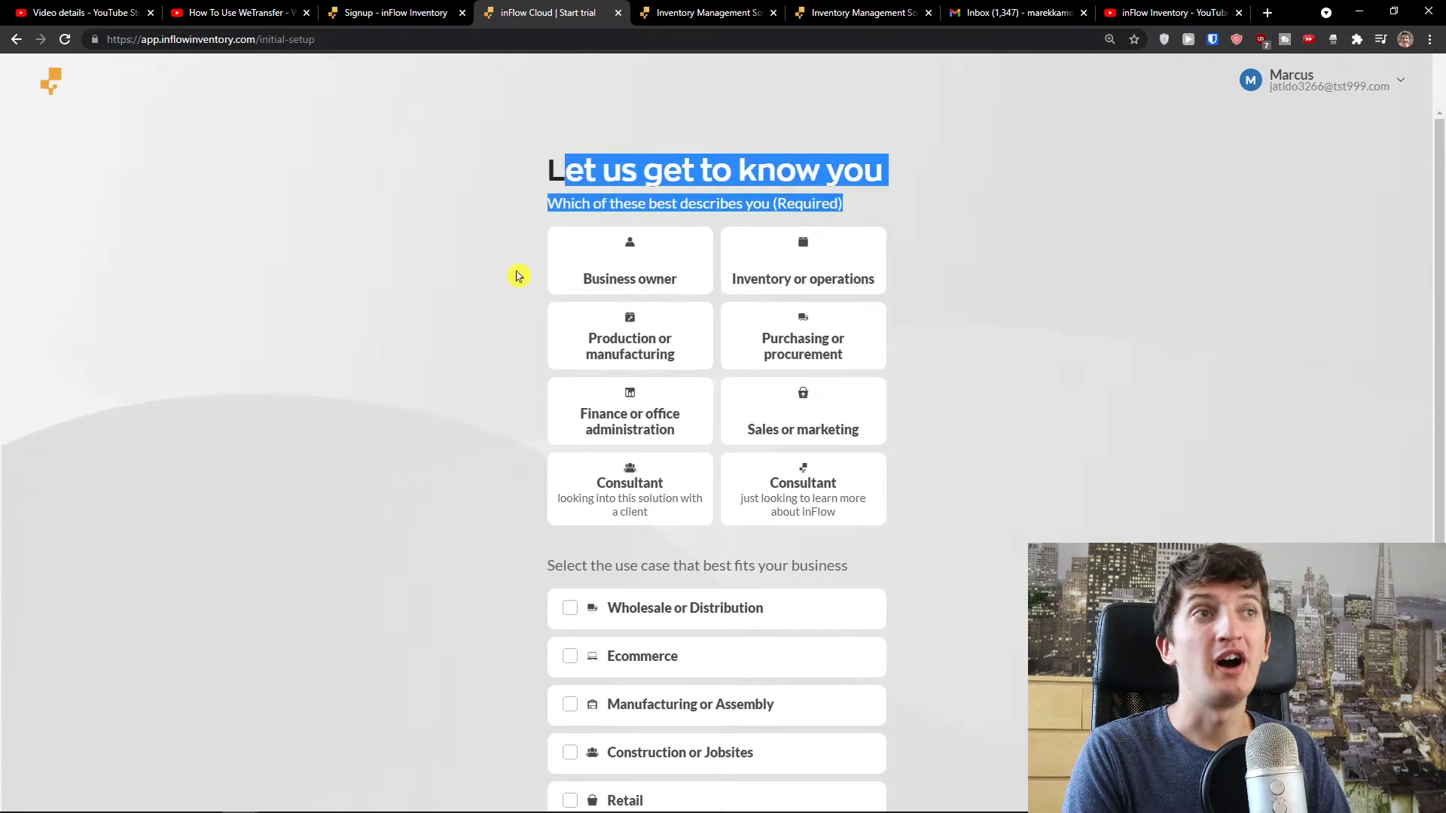
scroll(649, 210, "down", 1)
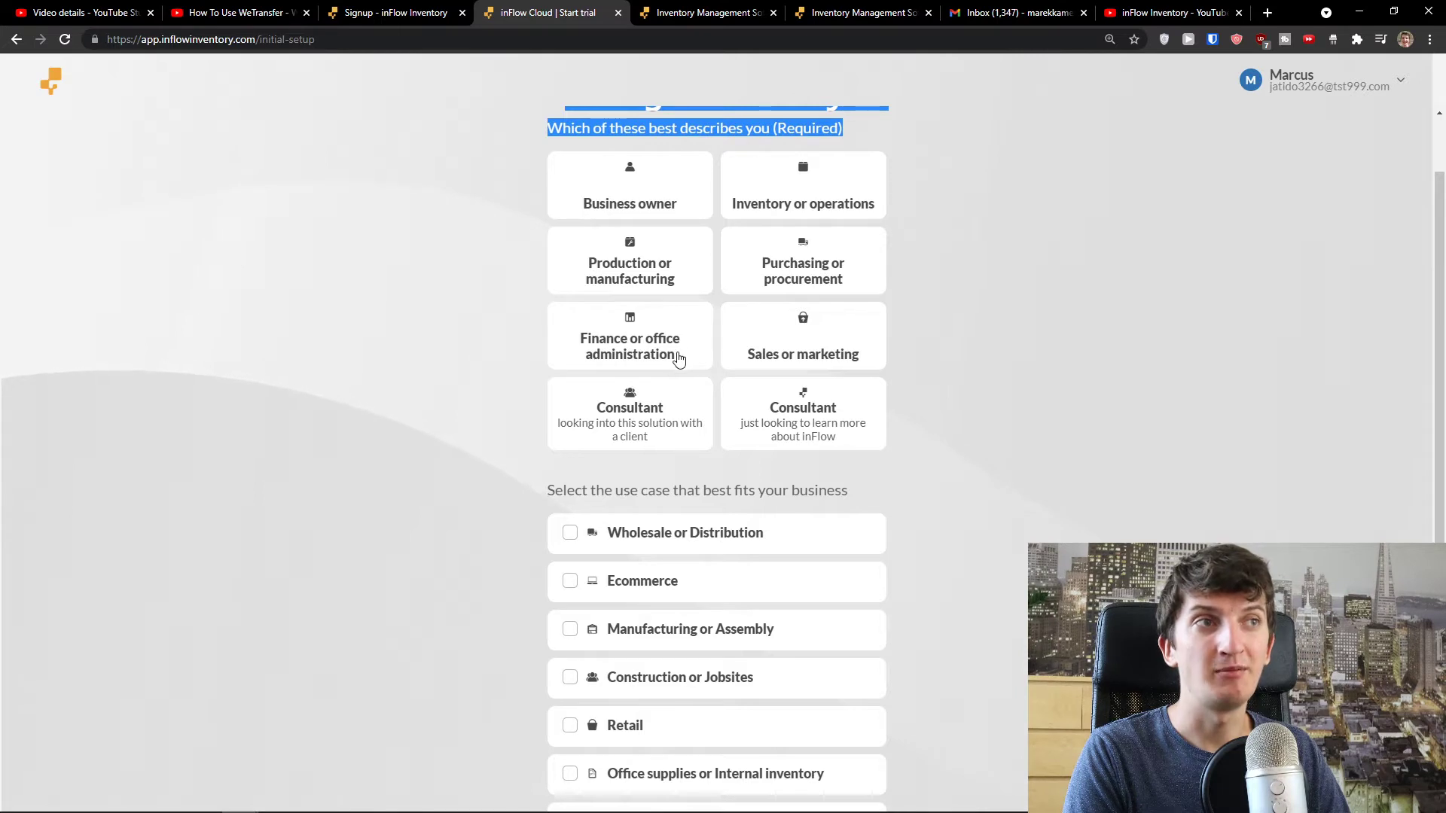
left_click(655, 197)
- Tick Ecommerce as the only use case, leaving Retail unticked, and finish setup
scroll(452, 267, "down", 2)
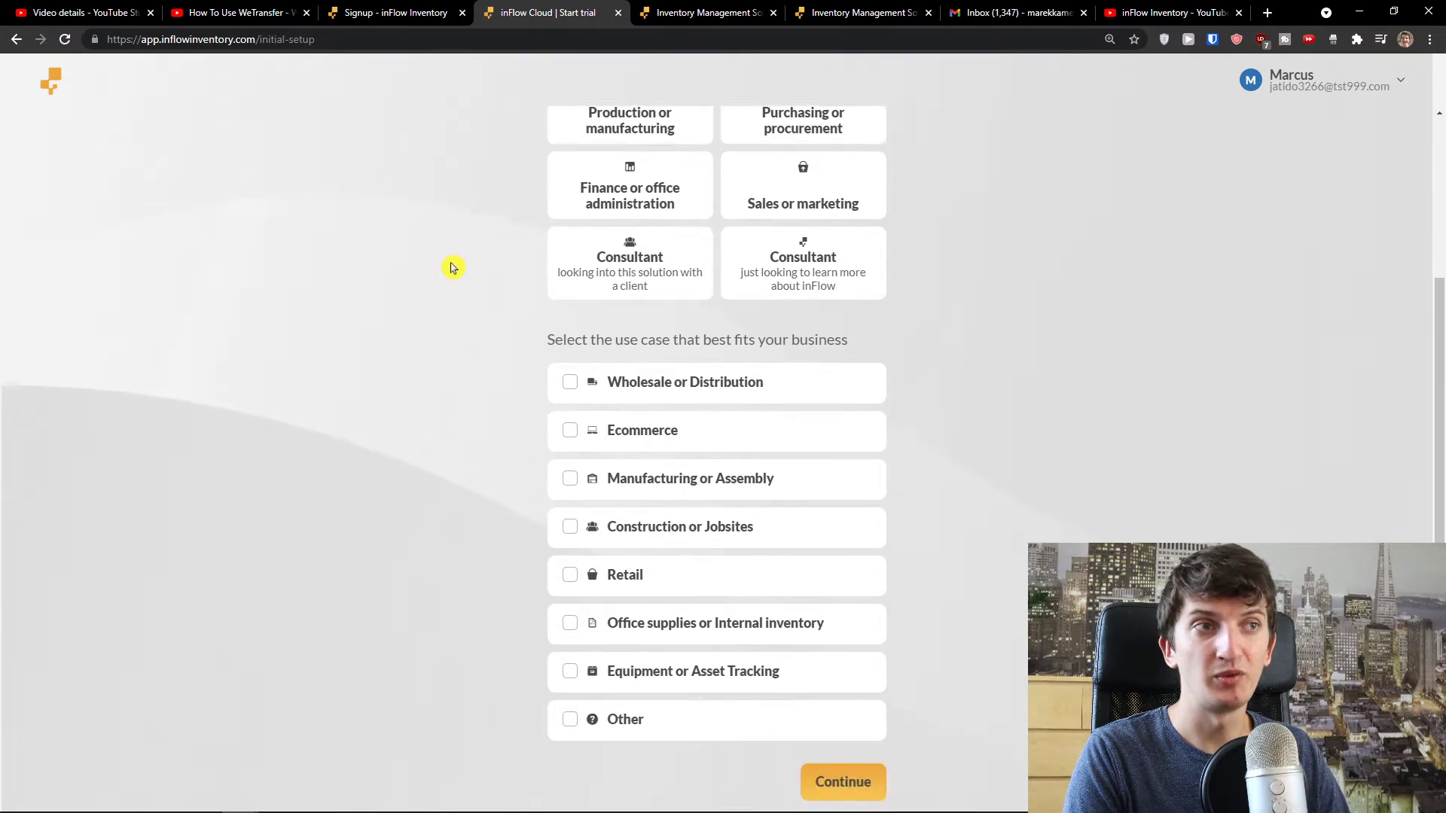
left_click_drag(542, 319, 817, 297)
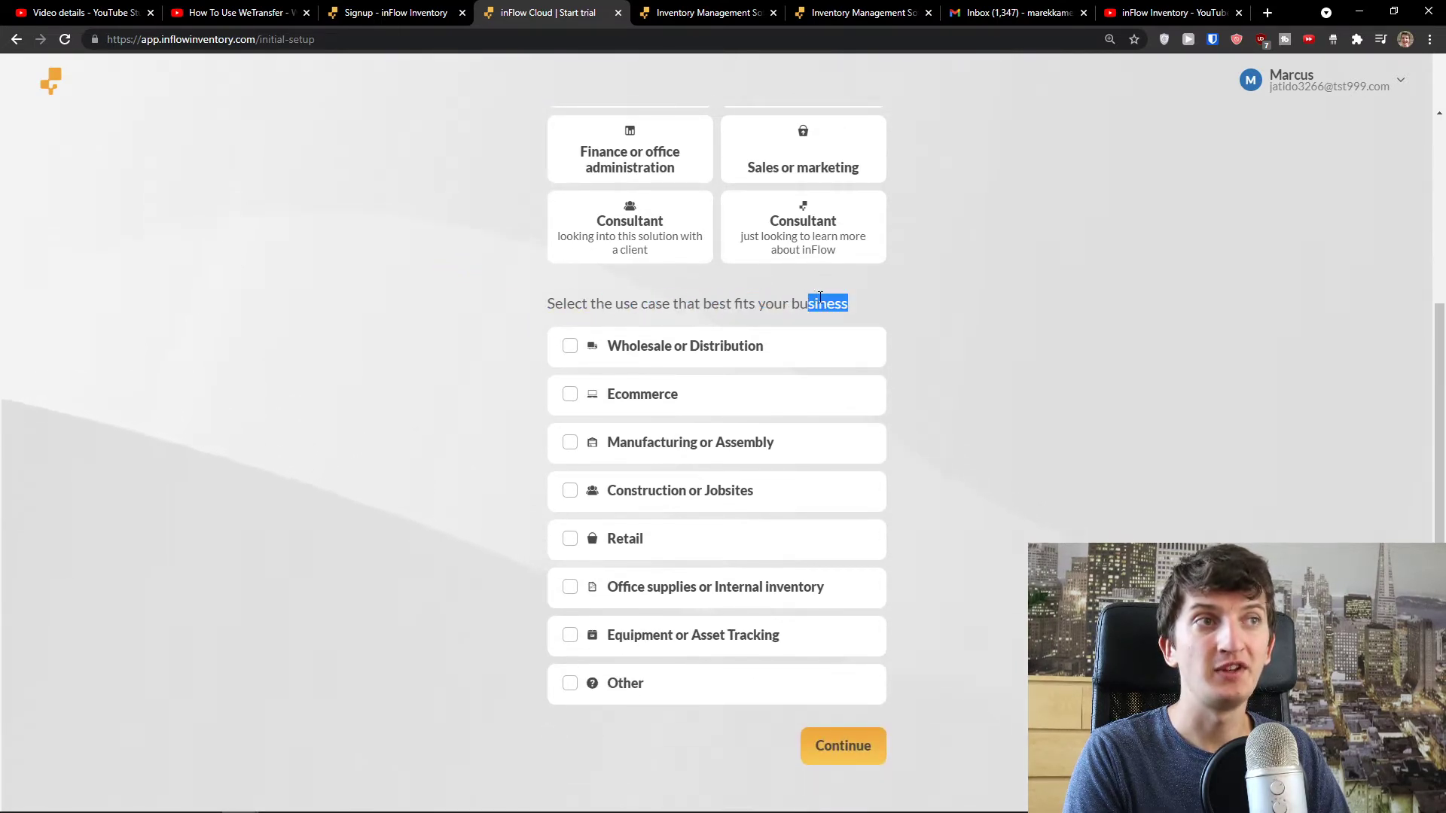
left_click(569, 394)
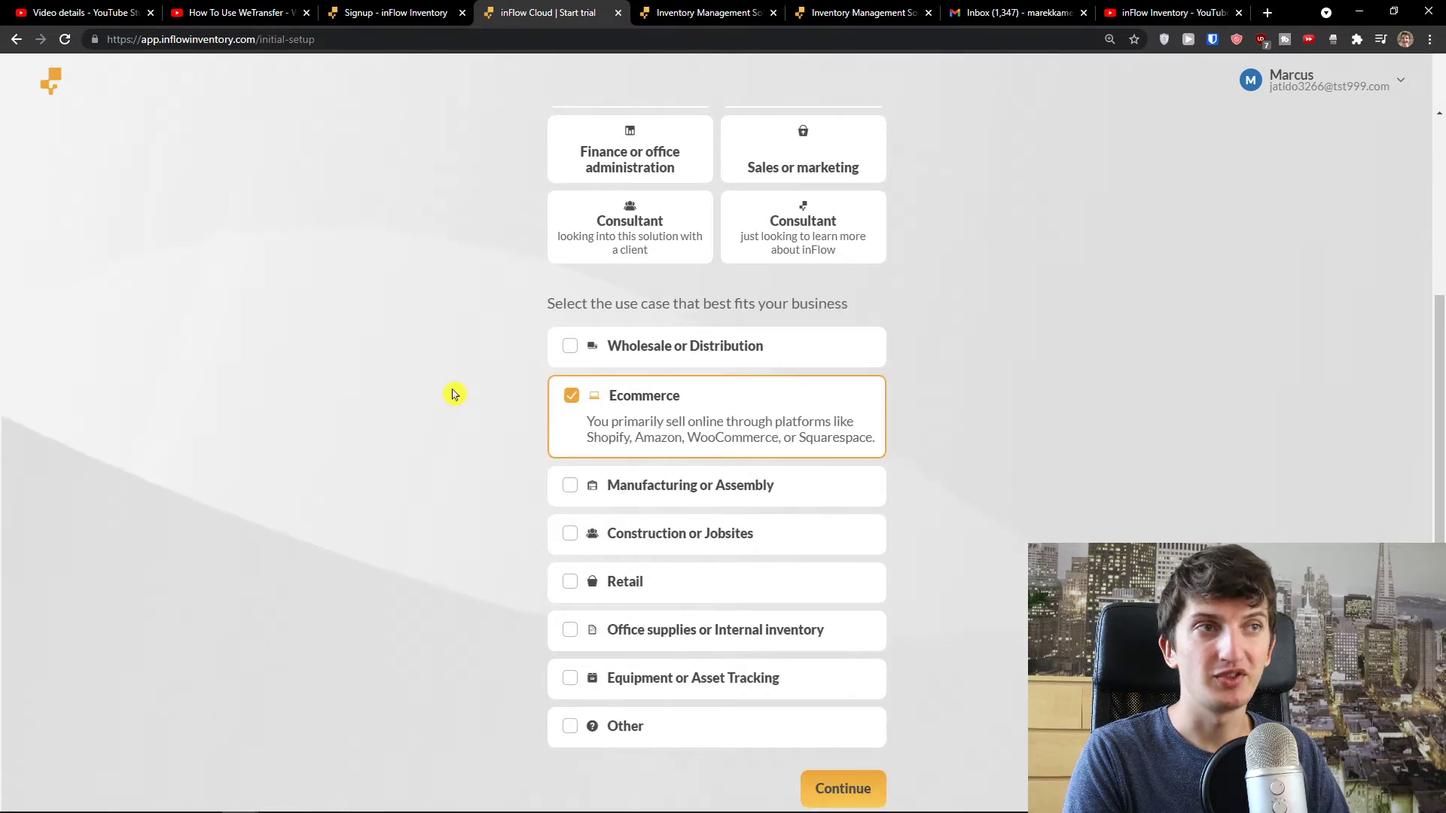
scroll(454, 394, "down", 1)
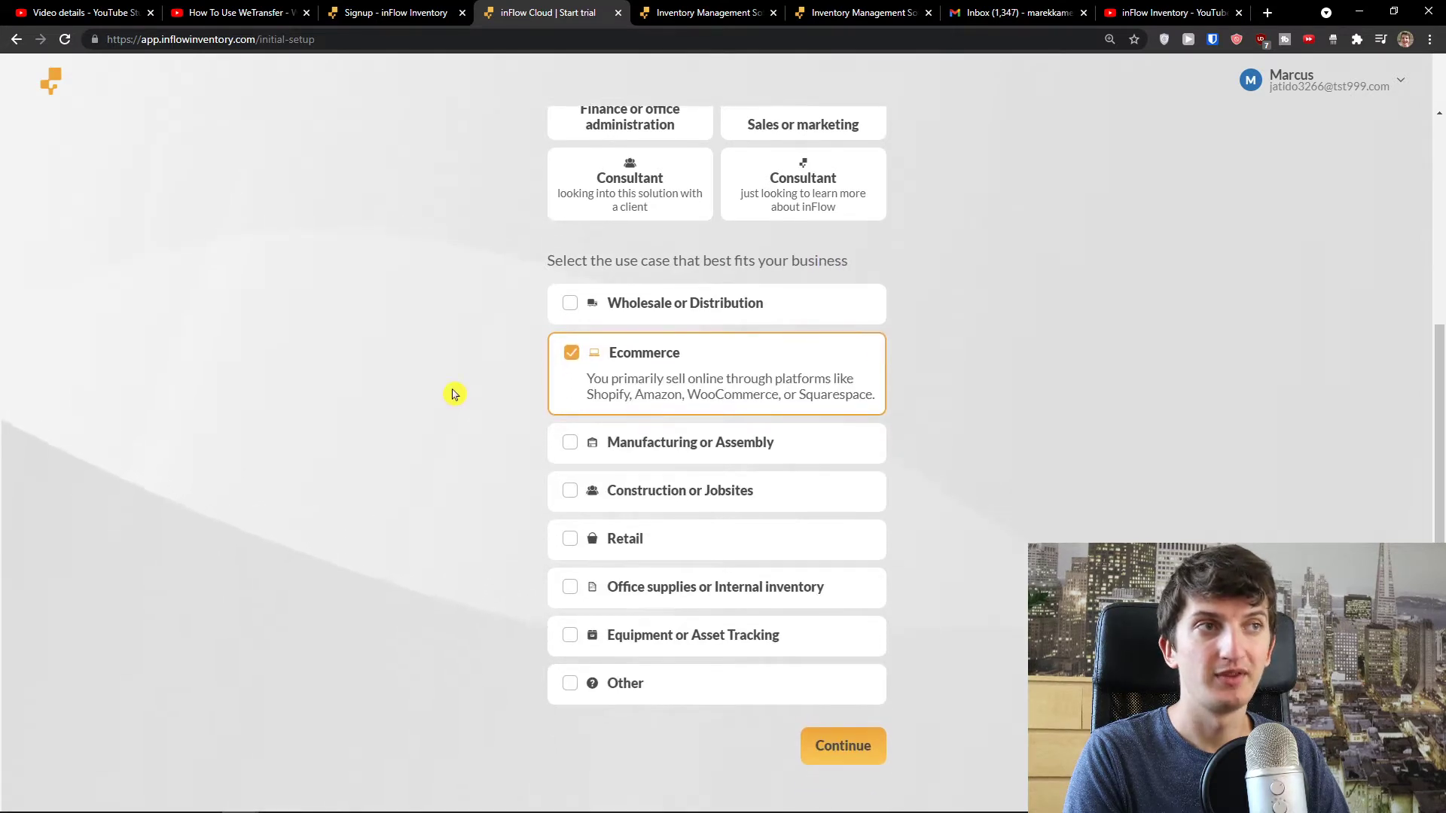
left_click(669, 544)
left_click(571, 542)
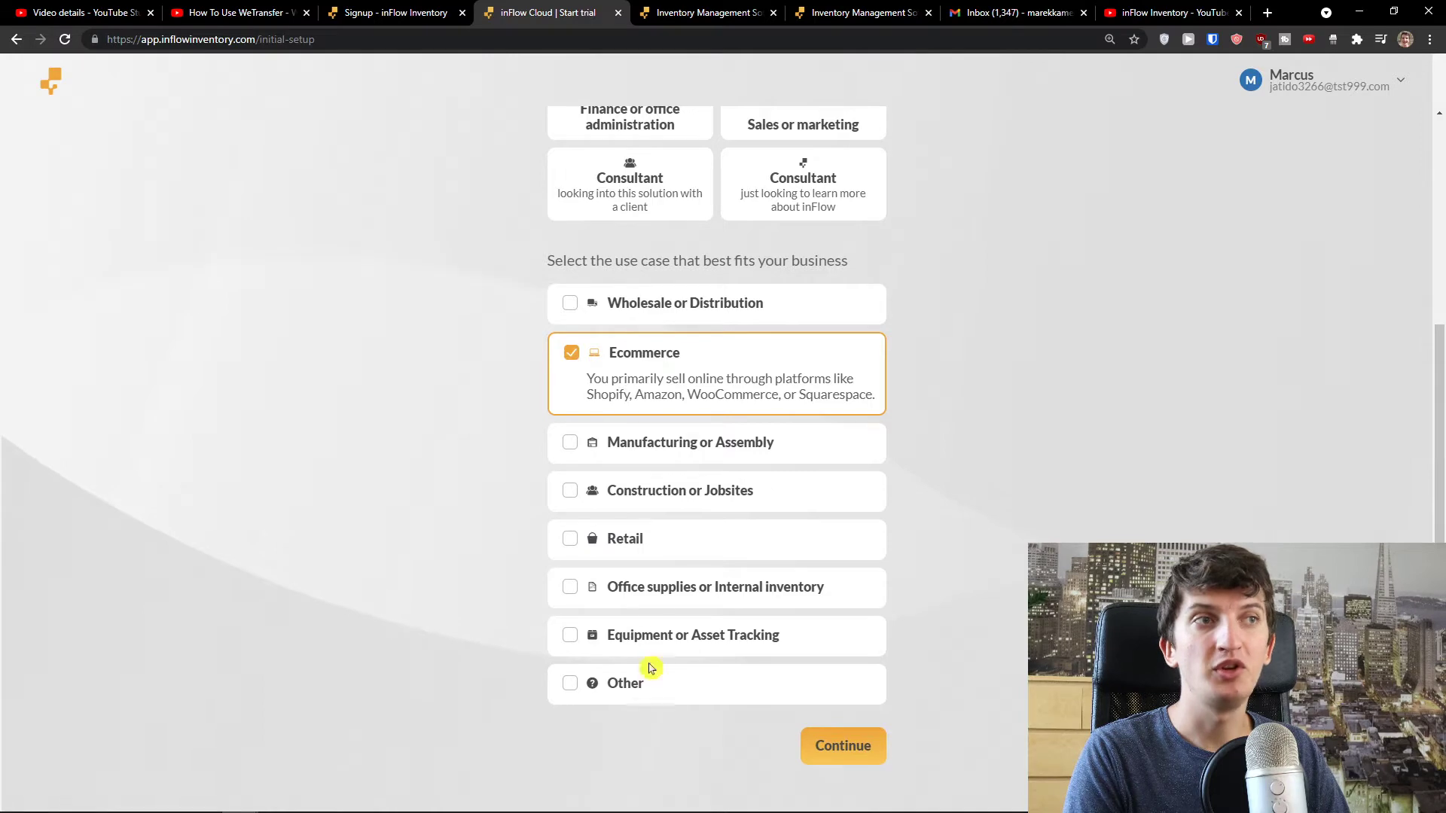
left_click(863, 757)
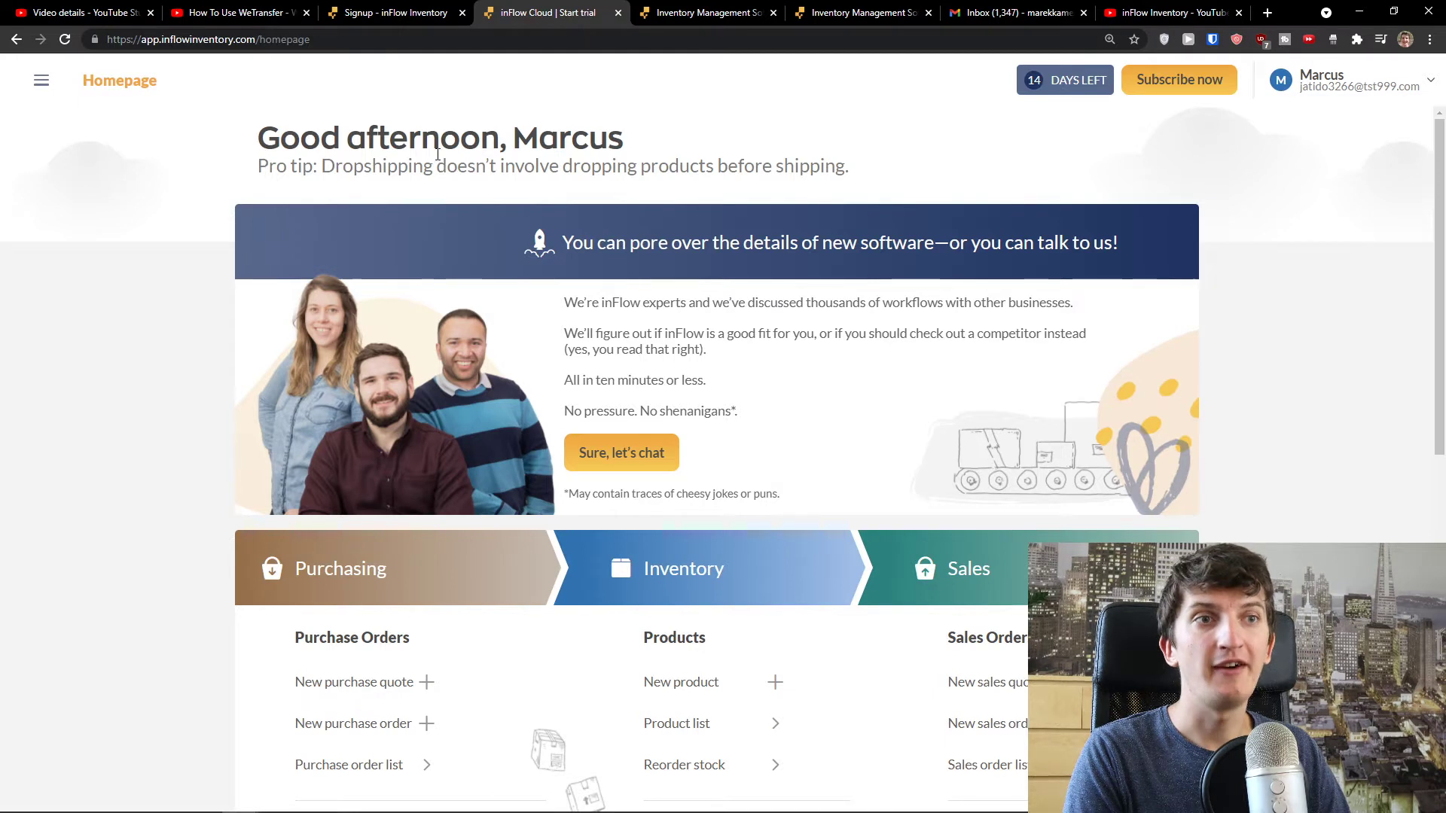
- Scroll the homepage to the Purchasing, Inventory and Sales panel and open the navigation sidebar
left_click_drag(302, 167, 871, 187)
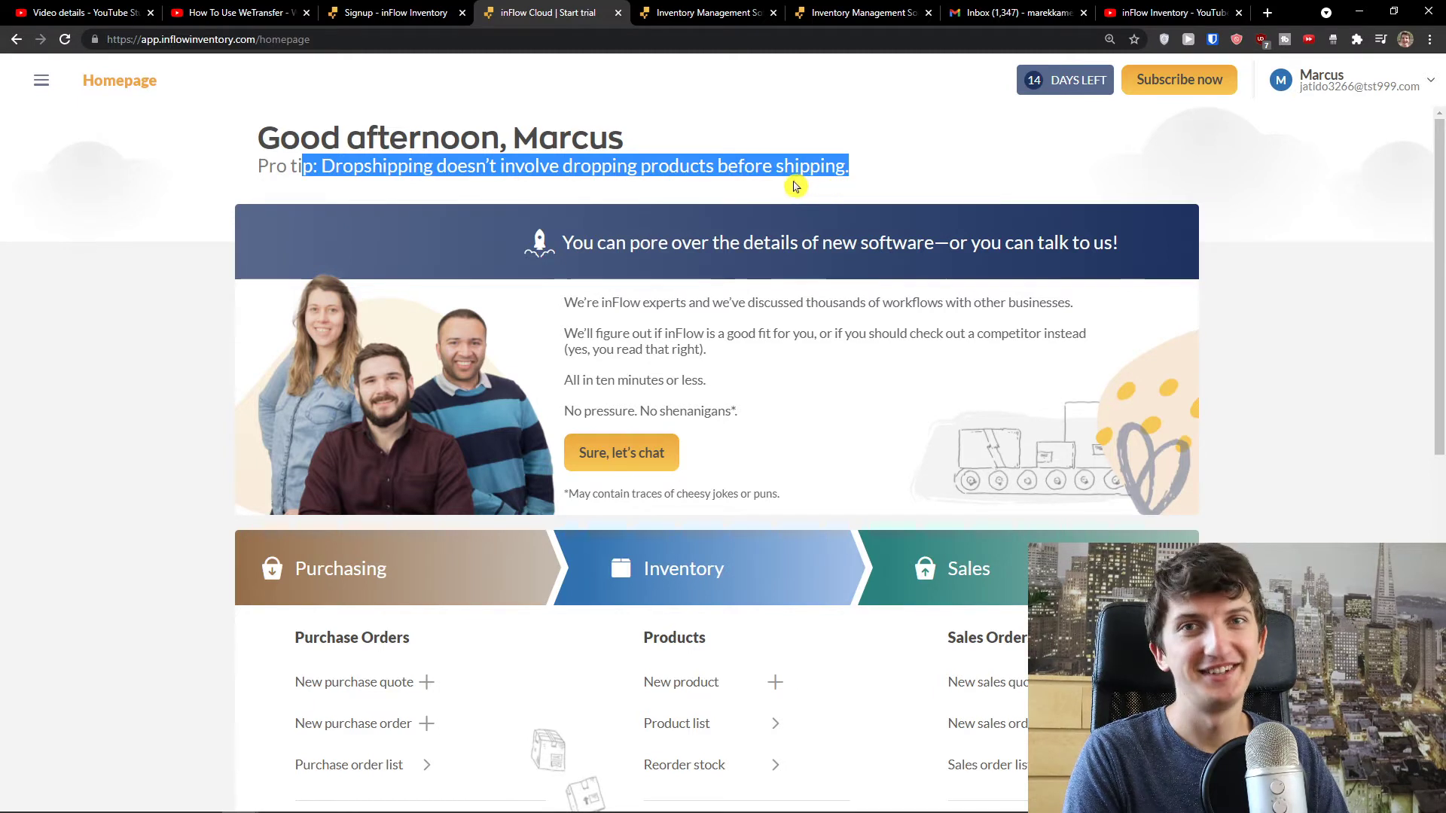
scroll(649, 332, "down", 1)
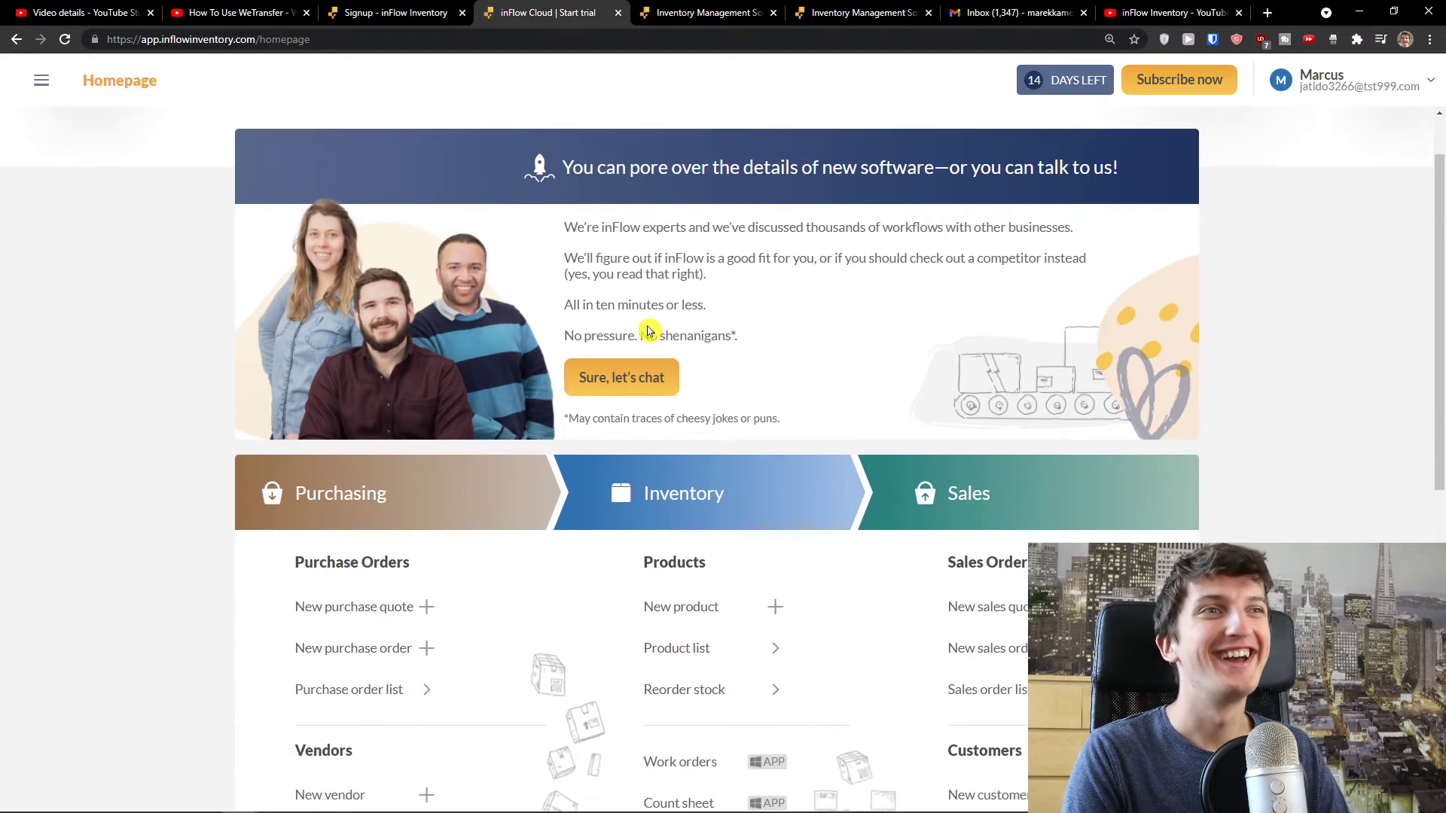
left_click_drag(568, 229, 683, 255)
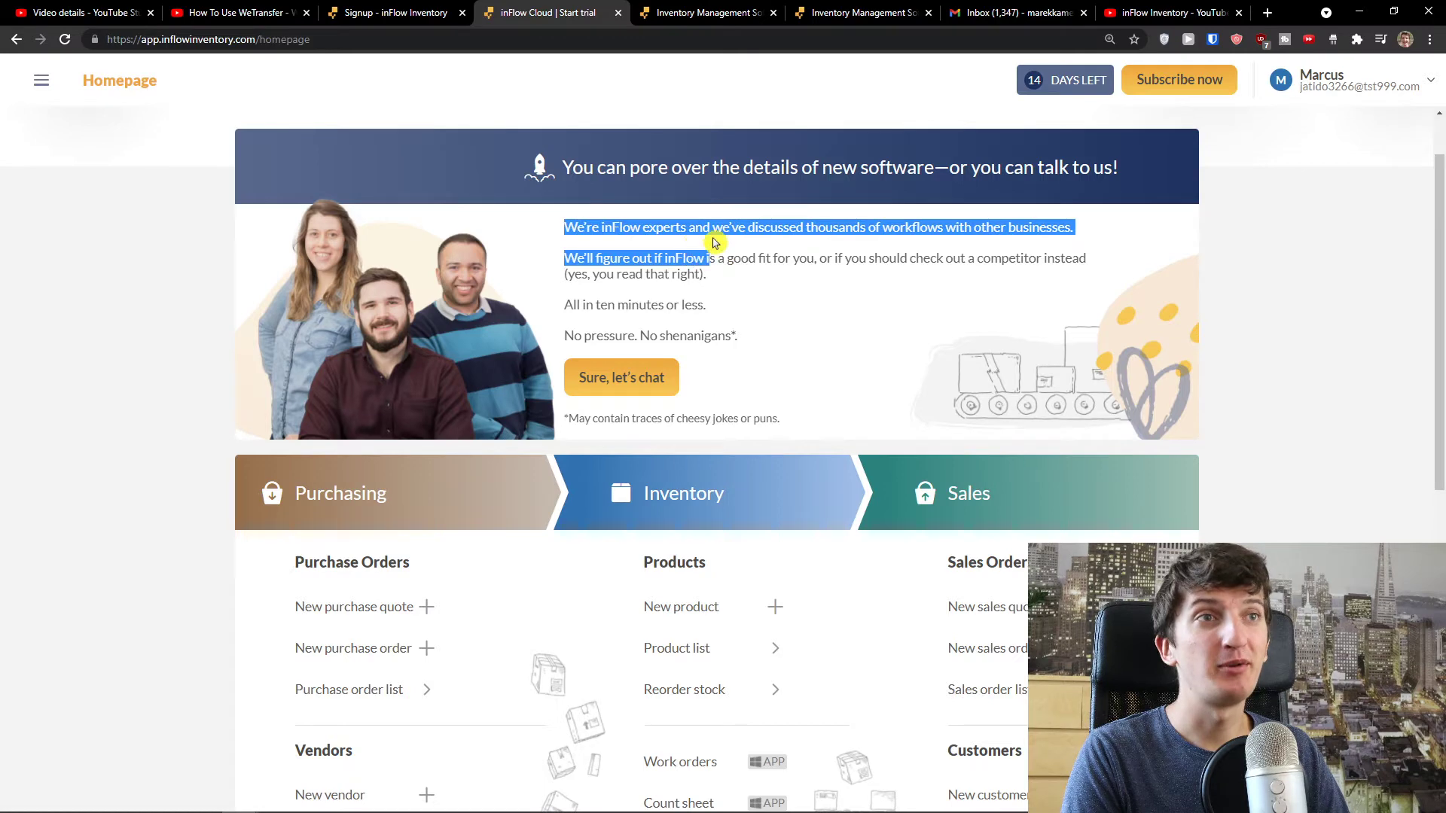
scroll(687, 387, "down", 2)
scroll(761, 318, "up", 3)
scroll(768, 335, "down", 7)
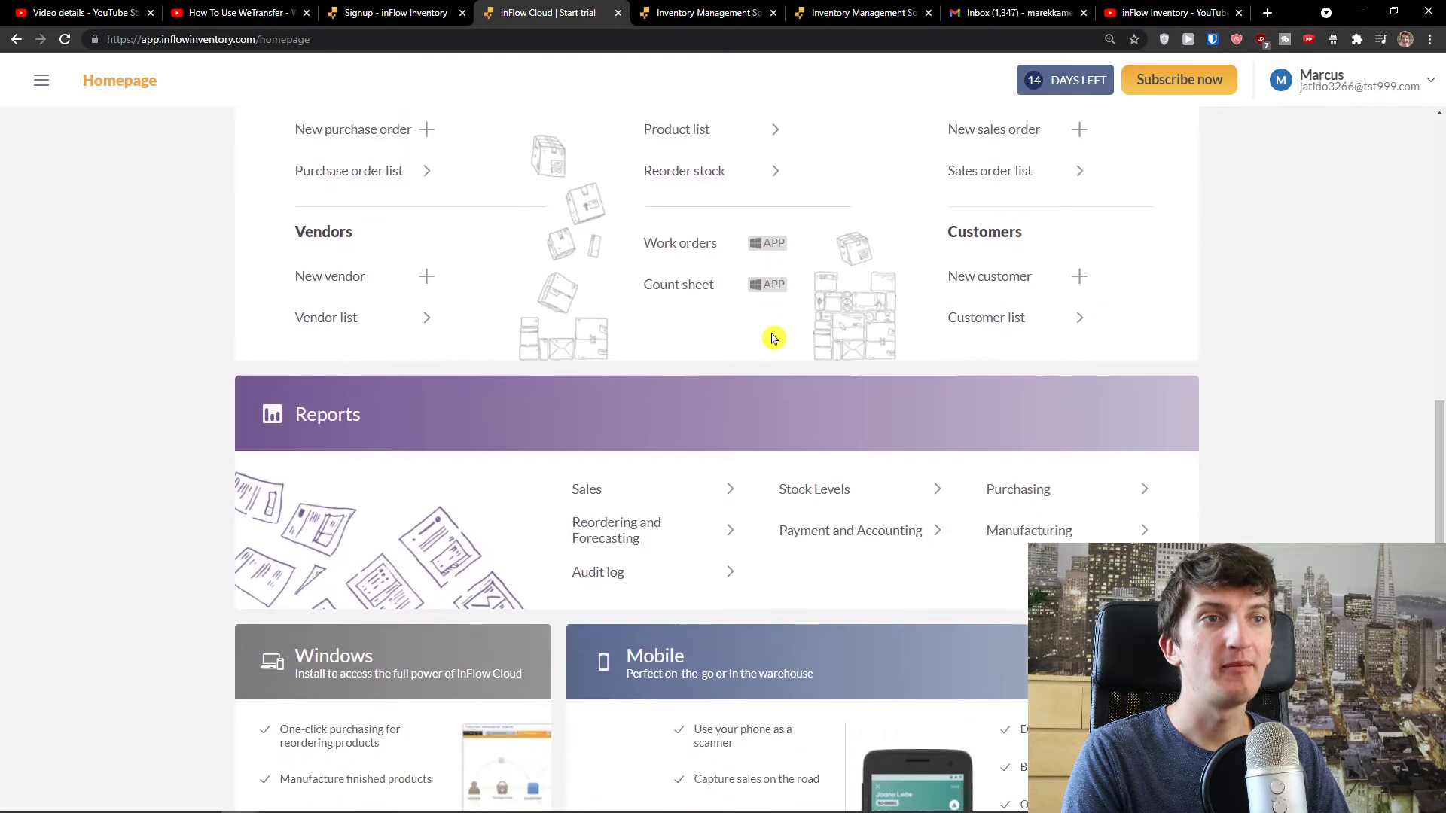
scroll(774, 339, "up", 4)
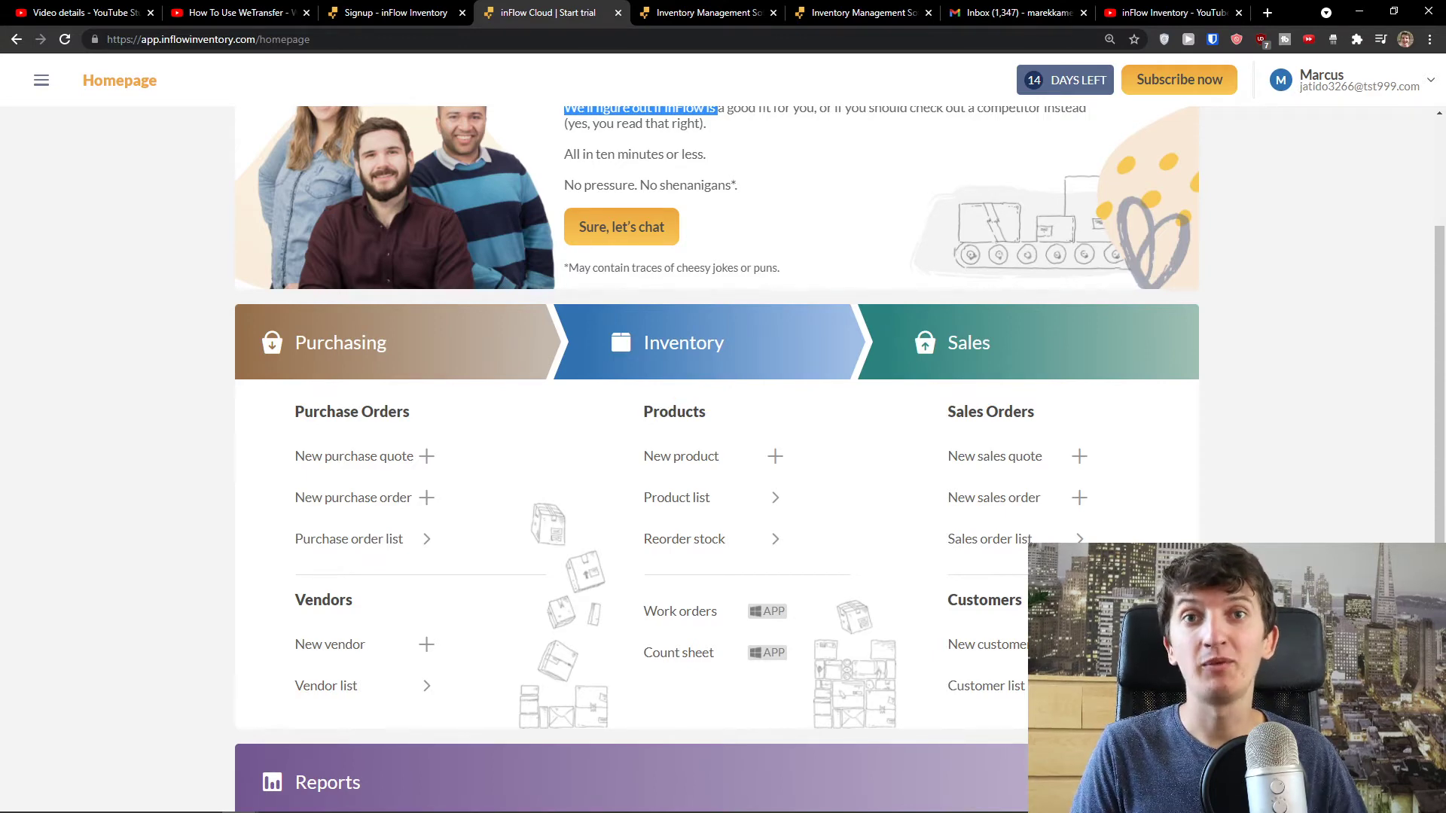
scroll(255, 537, "down", 7)
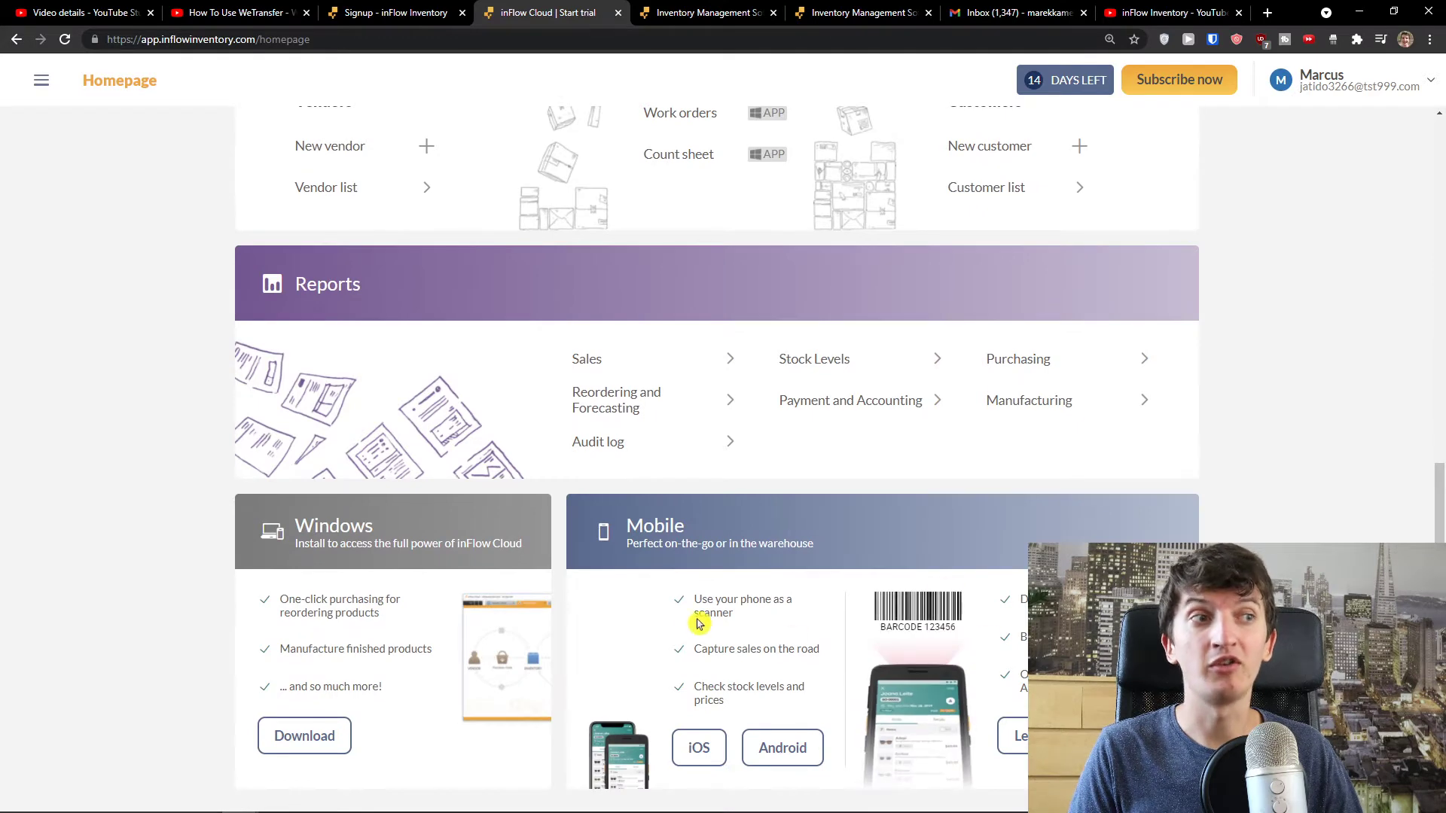
scroll(324, 648, "up", 3)
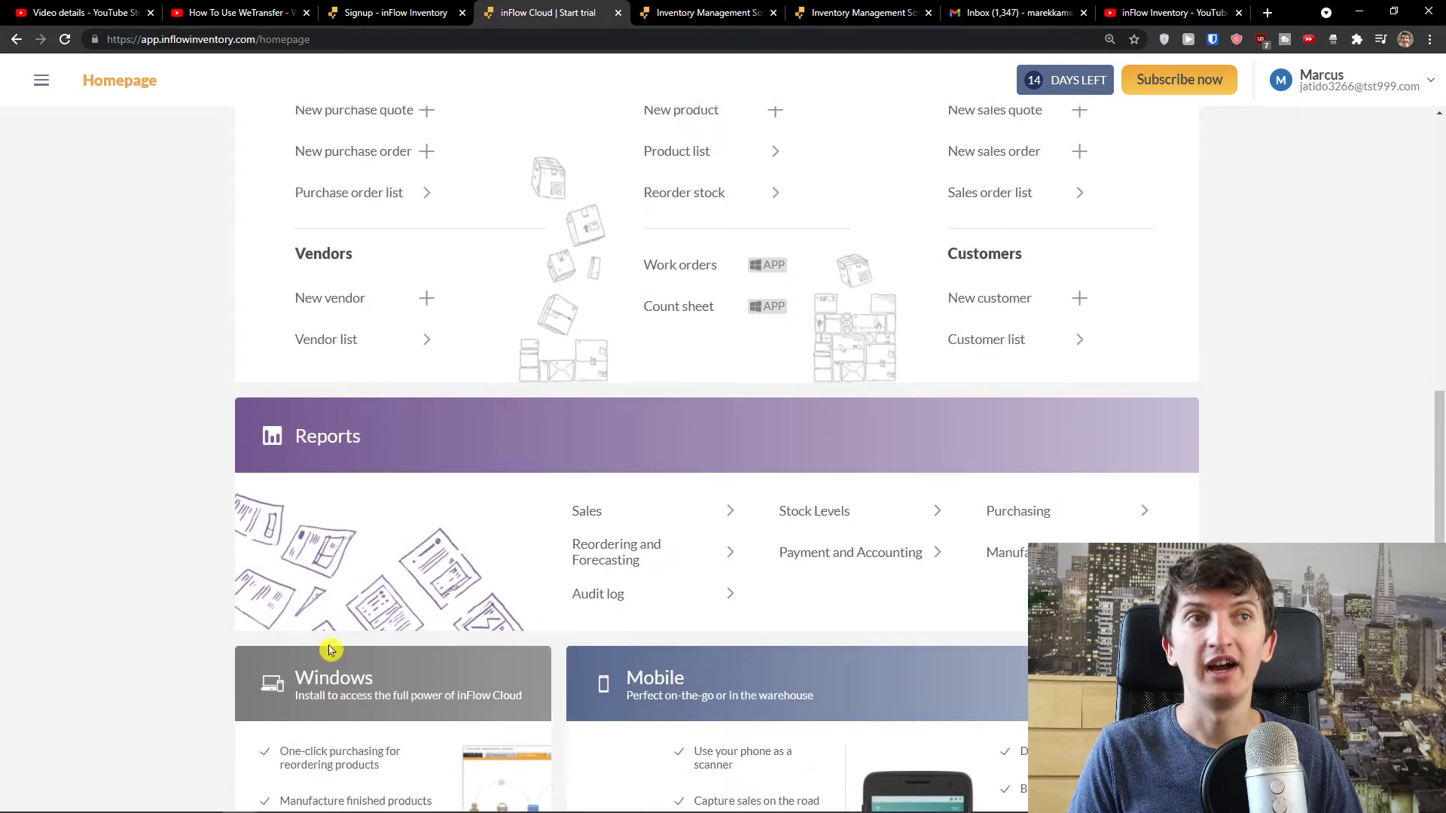
scroll(324, 649, "up", 2)
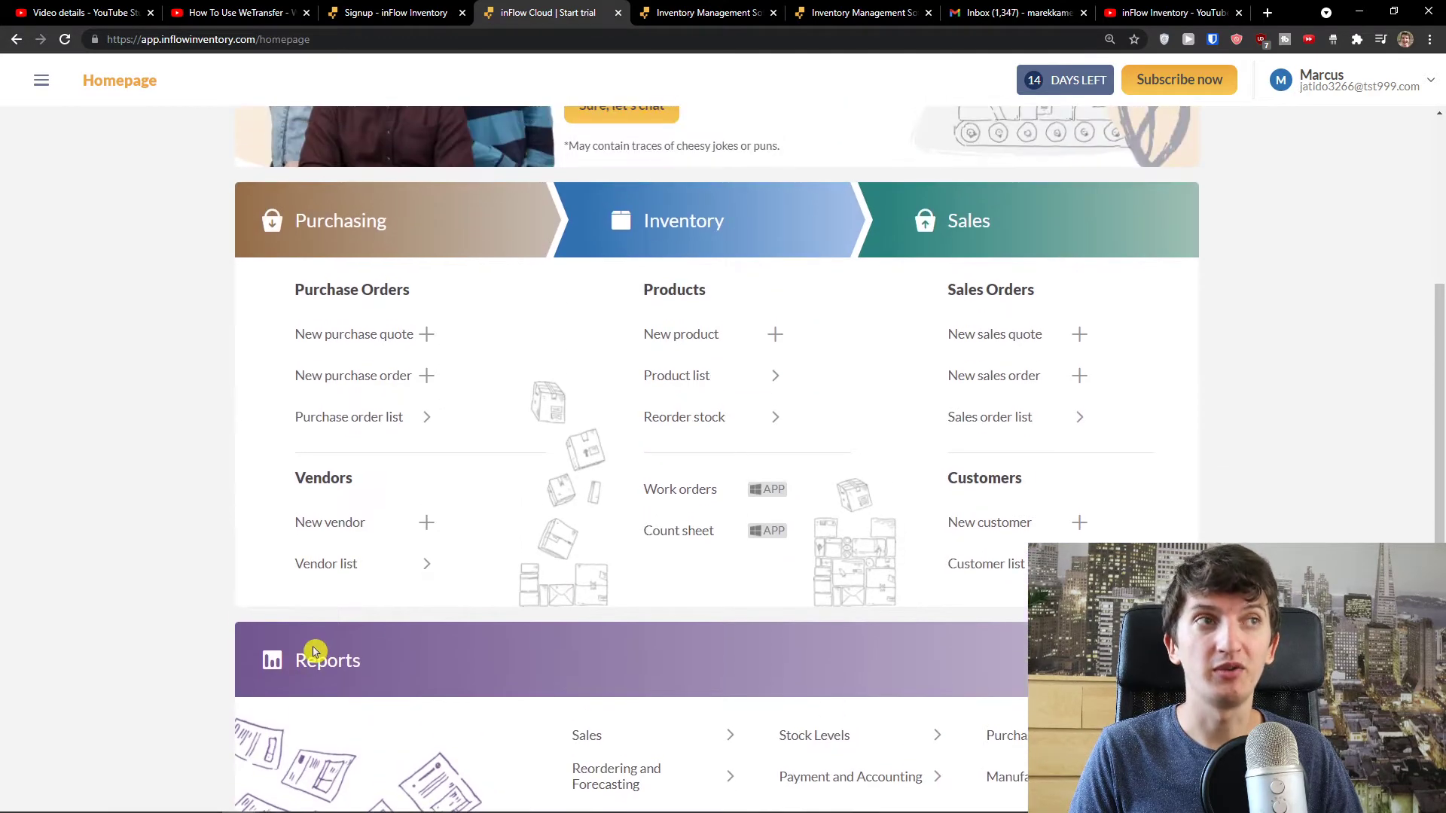
scroll(311, 652, "up", 1)
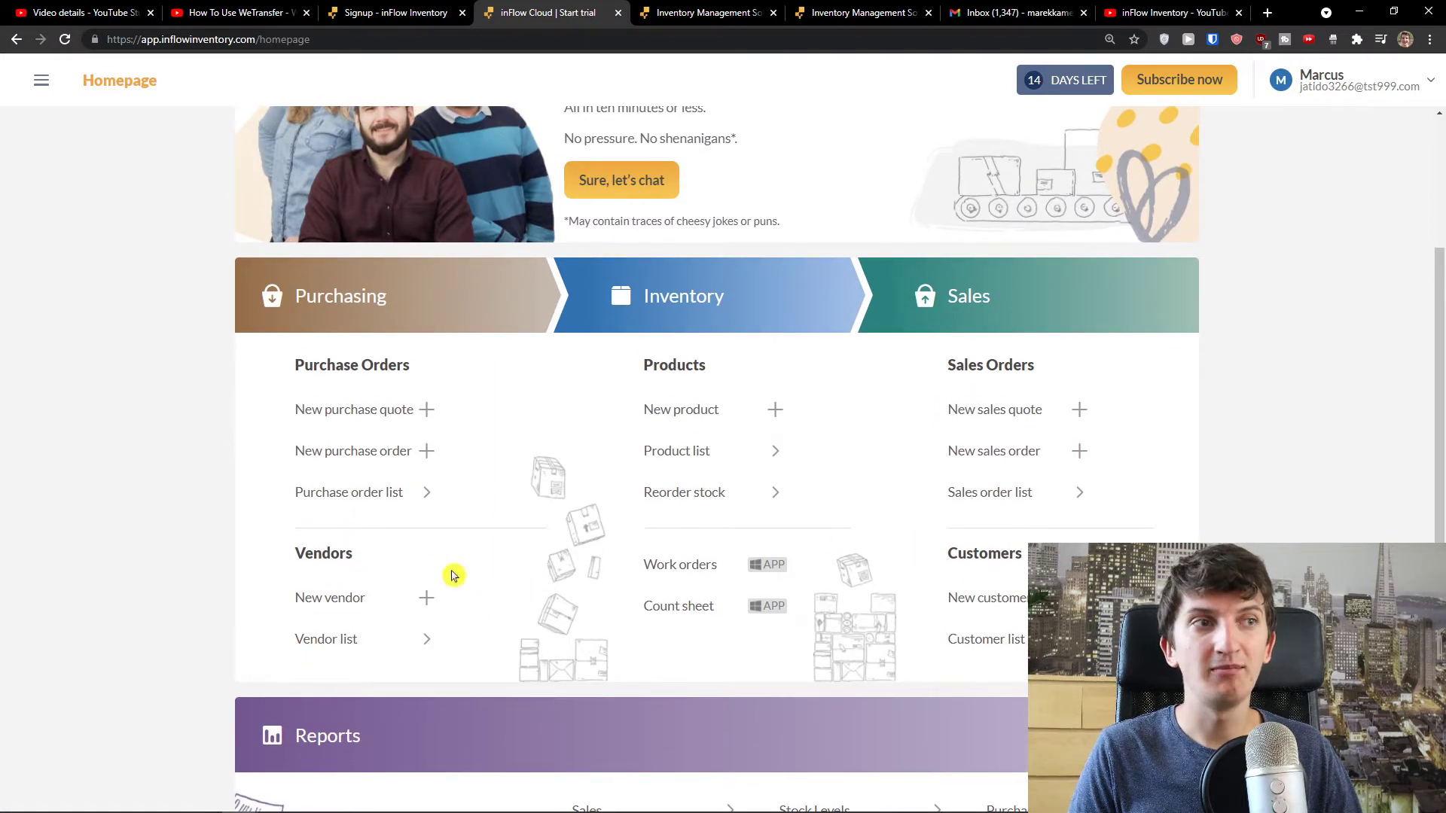
scroll(927, 623, "up", 3)
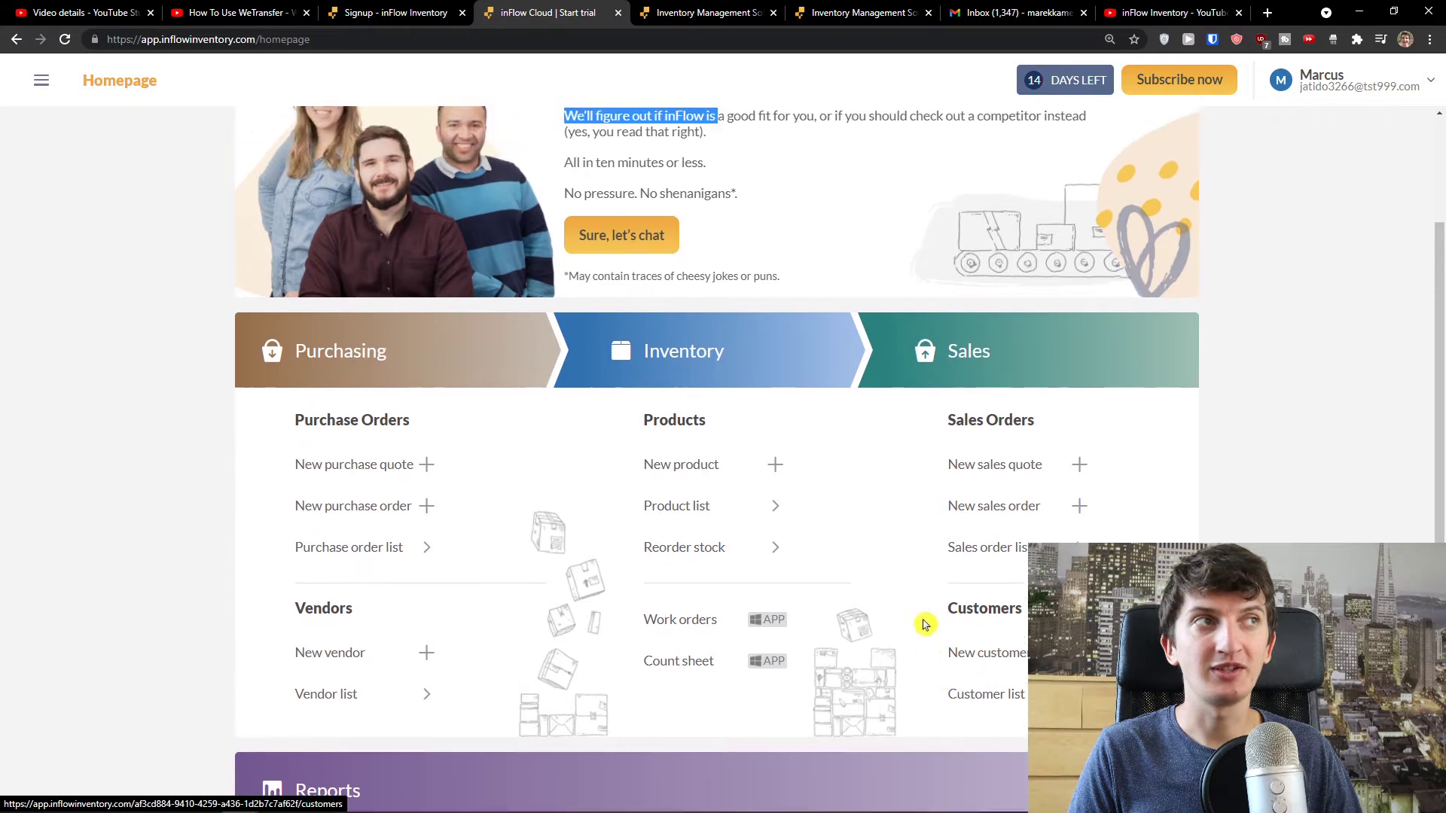
scroll(666, 624, "up", 1)
scroll(655, 629, "down", 5)
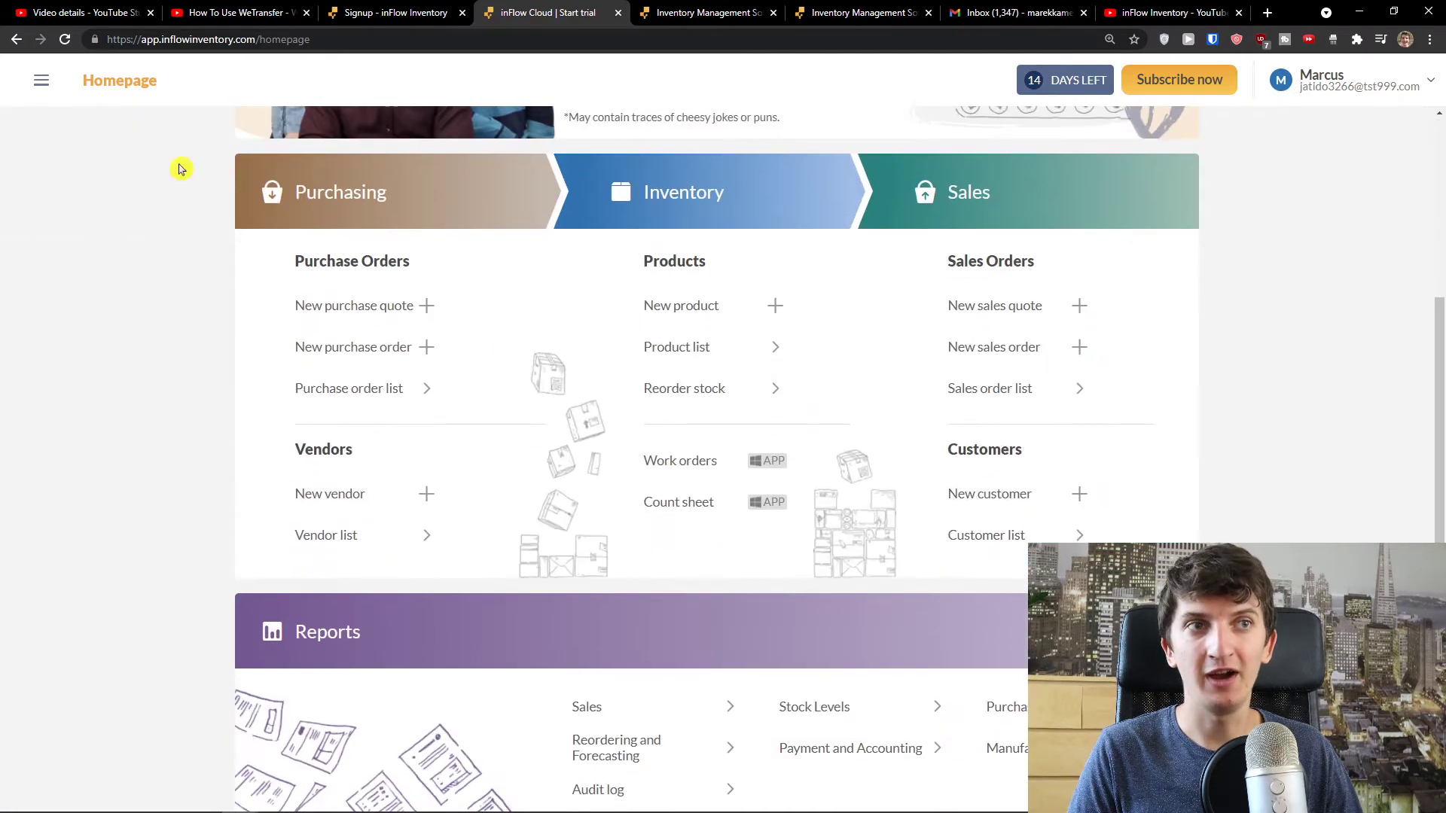
left_click(40, 82)
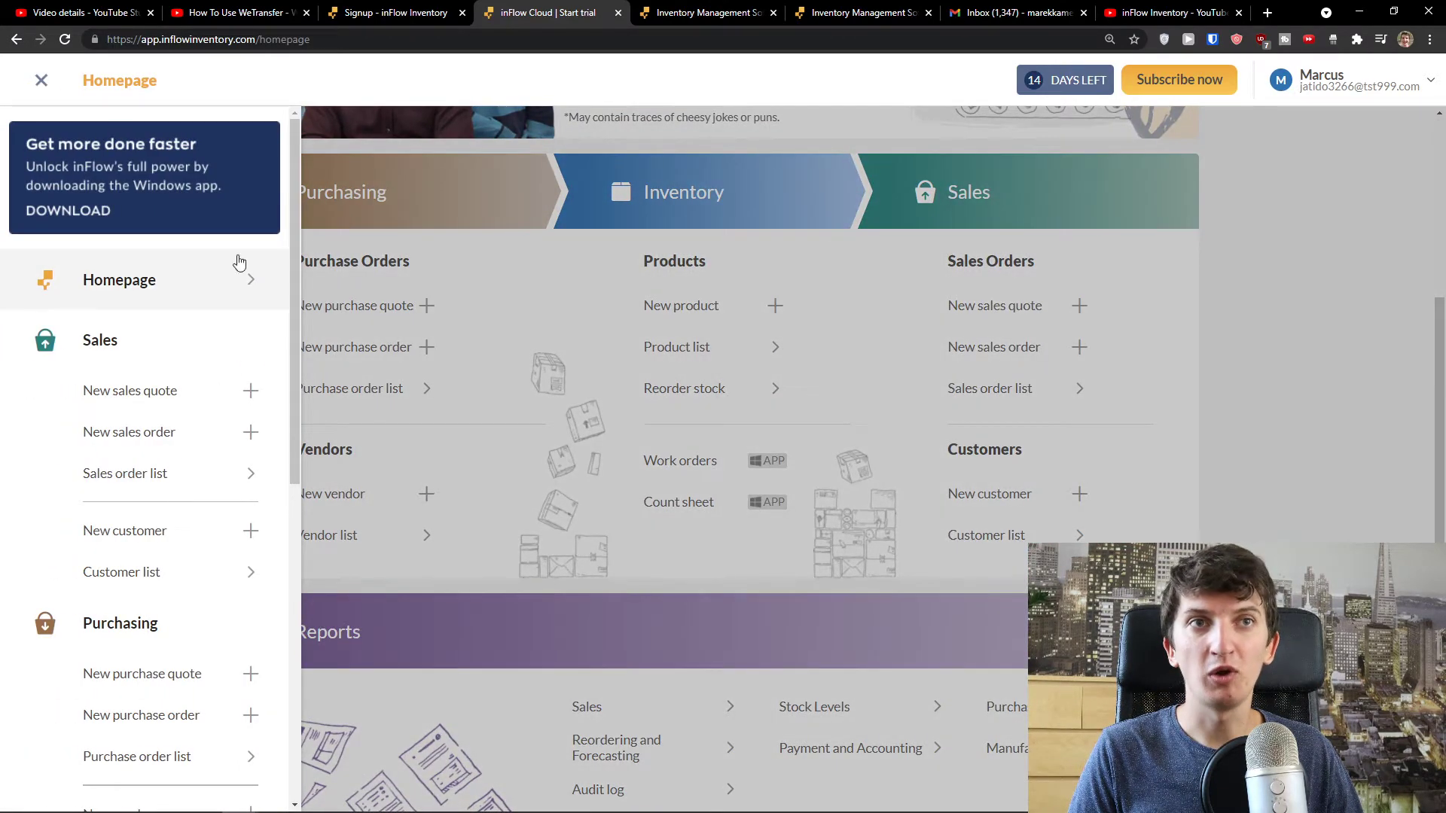
- Browse the sidebar's Sales, Purchasing and Inventory entries, then close the sidebar
left_click(41, 81)
left_click(41, 80)
scroll(154, 346, "down", 3)
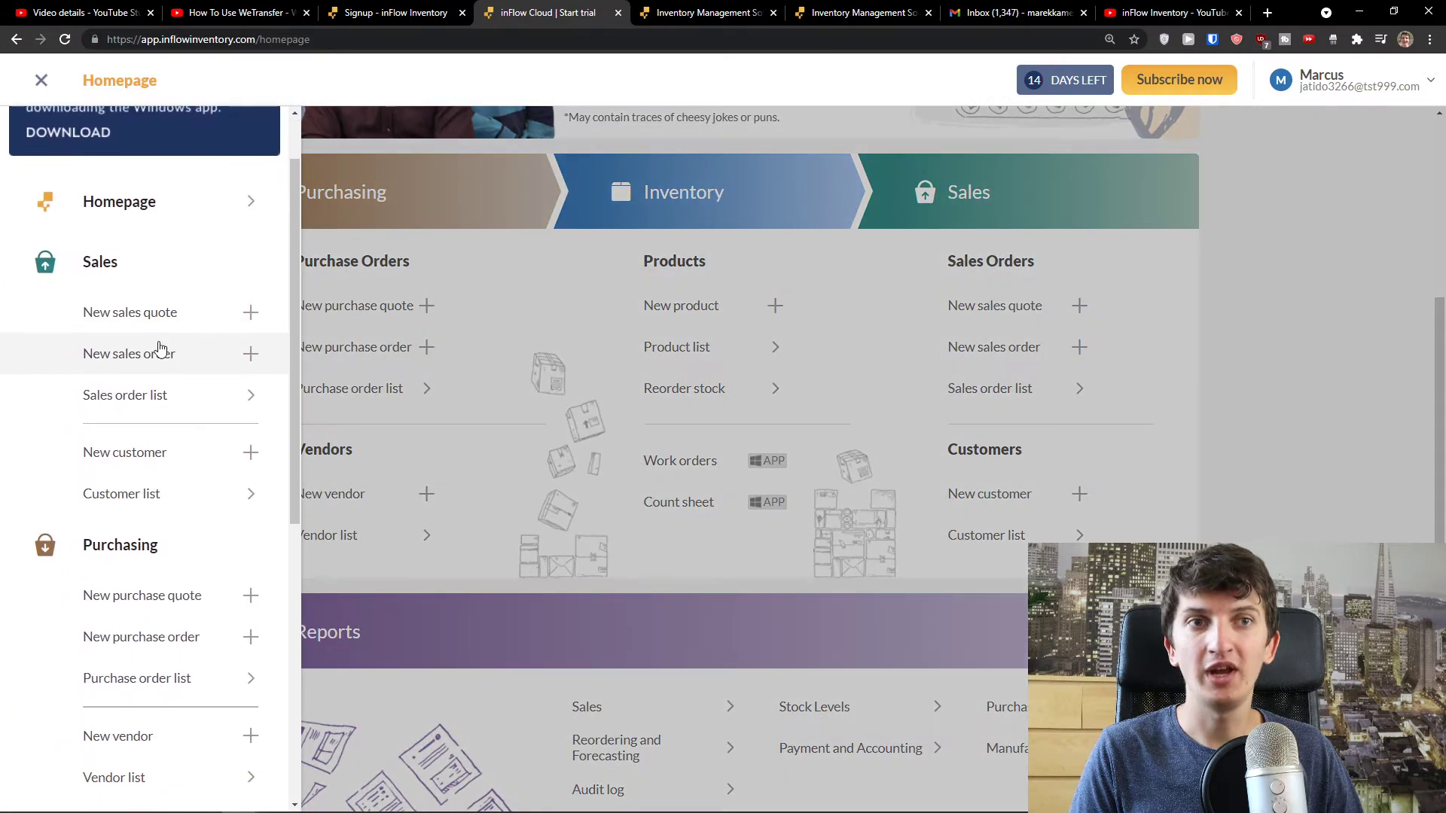
scroll(180, 354, "down", 4)
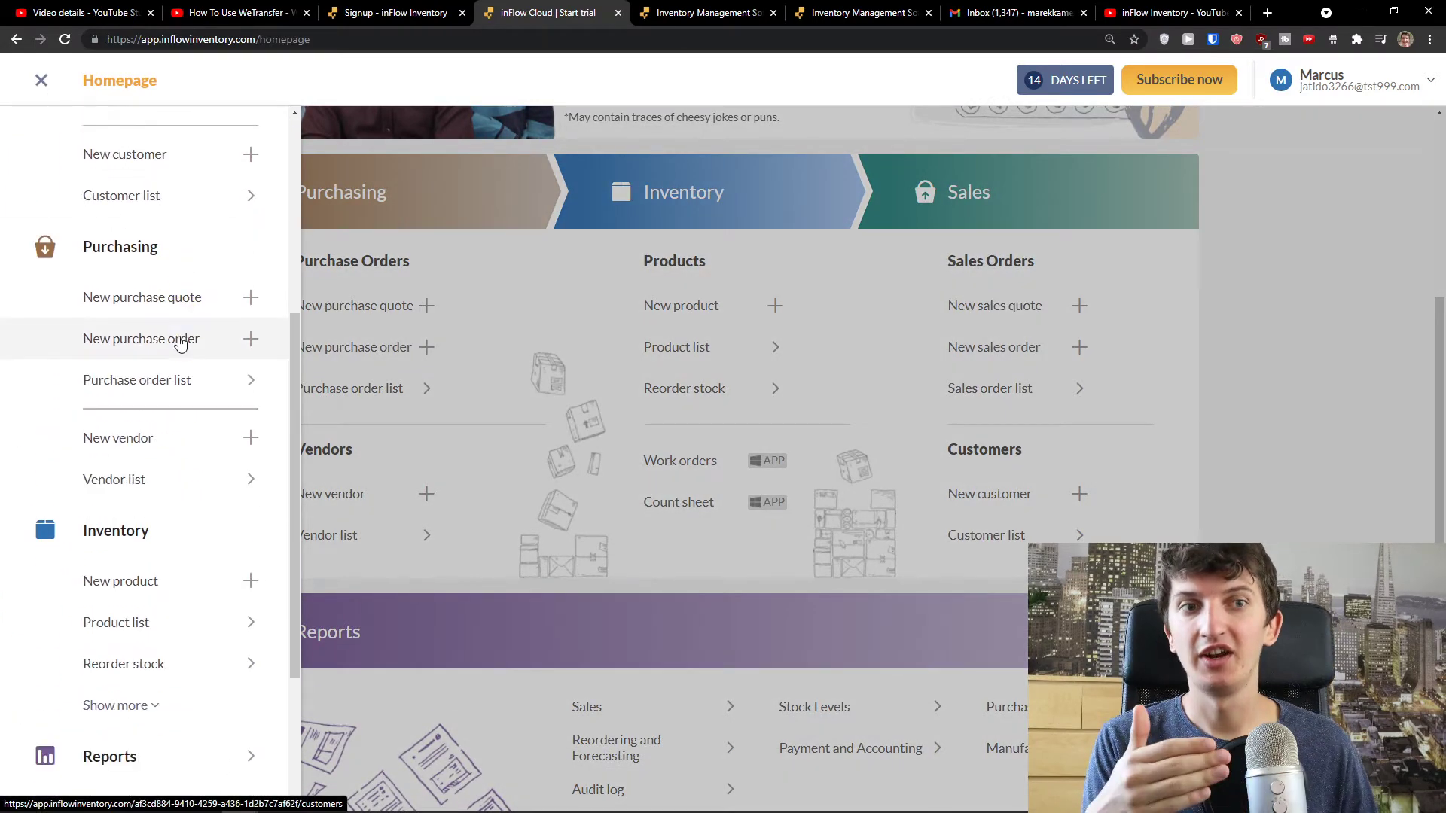
scroll(258, 406, "up", 1)
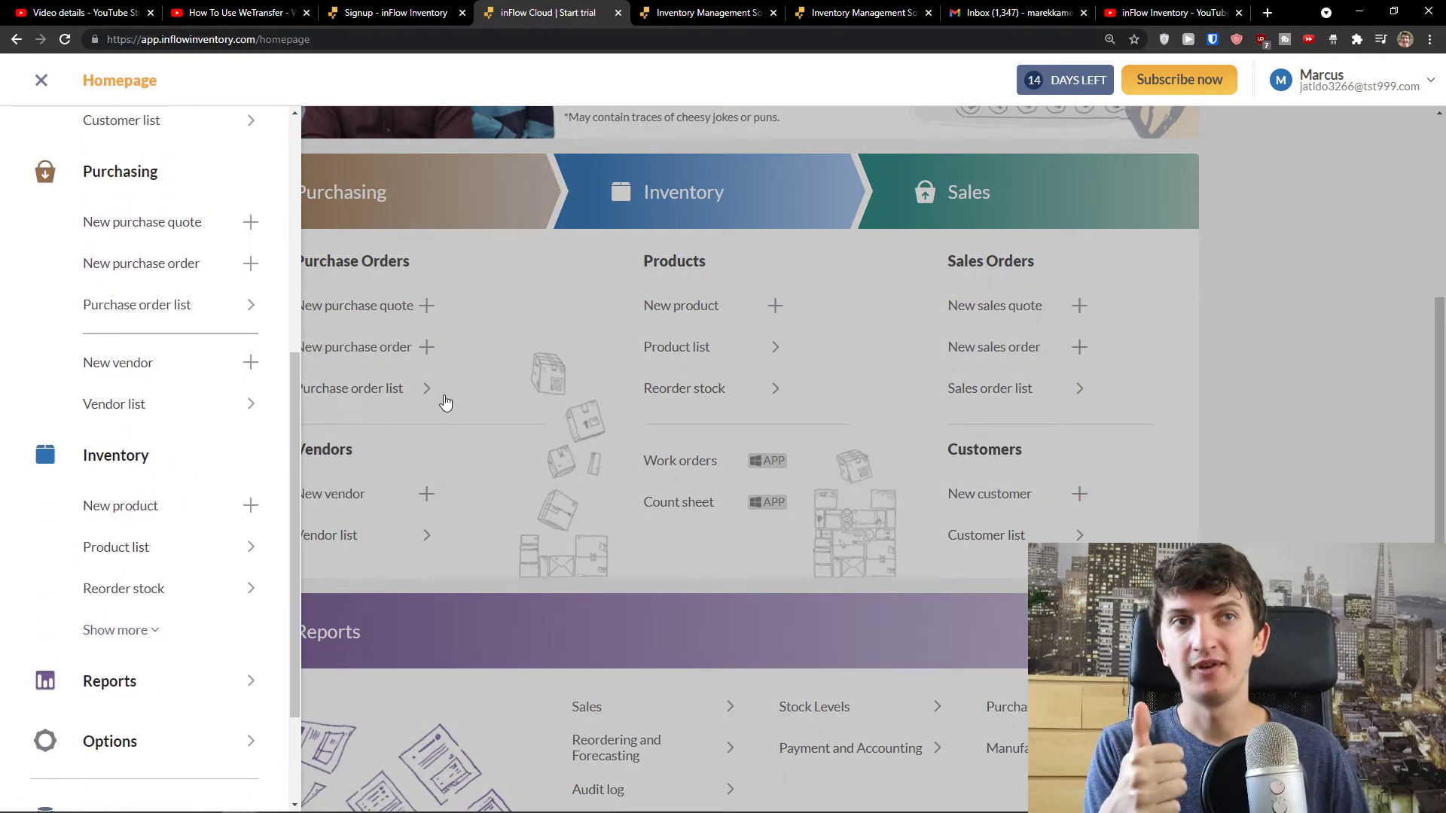
left_click(442, 402)
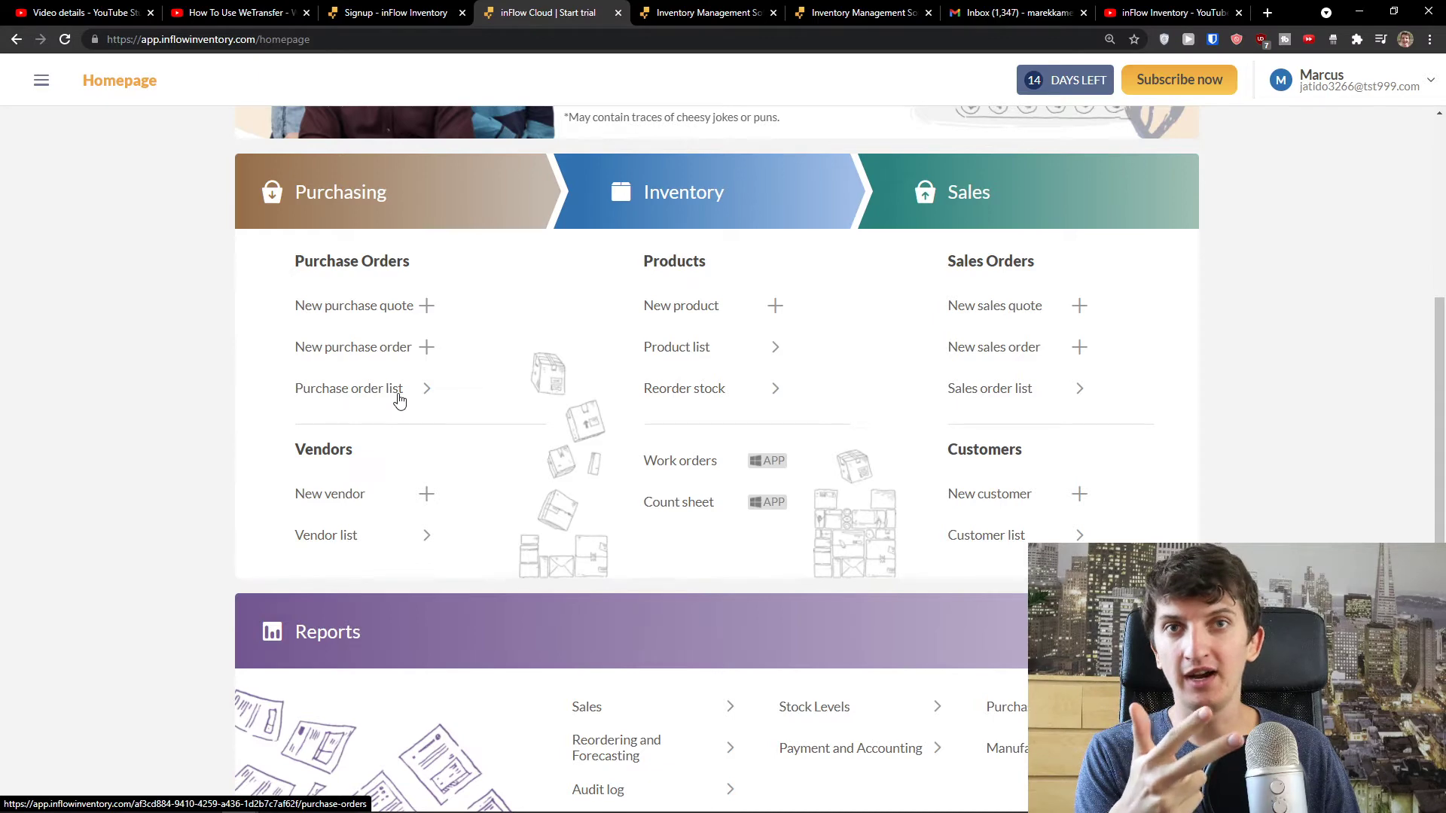
- Scroll the homepage down to the Purchase Orders, Vendors and Reports sections
scroll(413, 449, "up", 5)
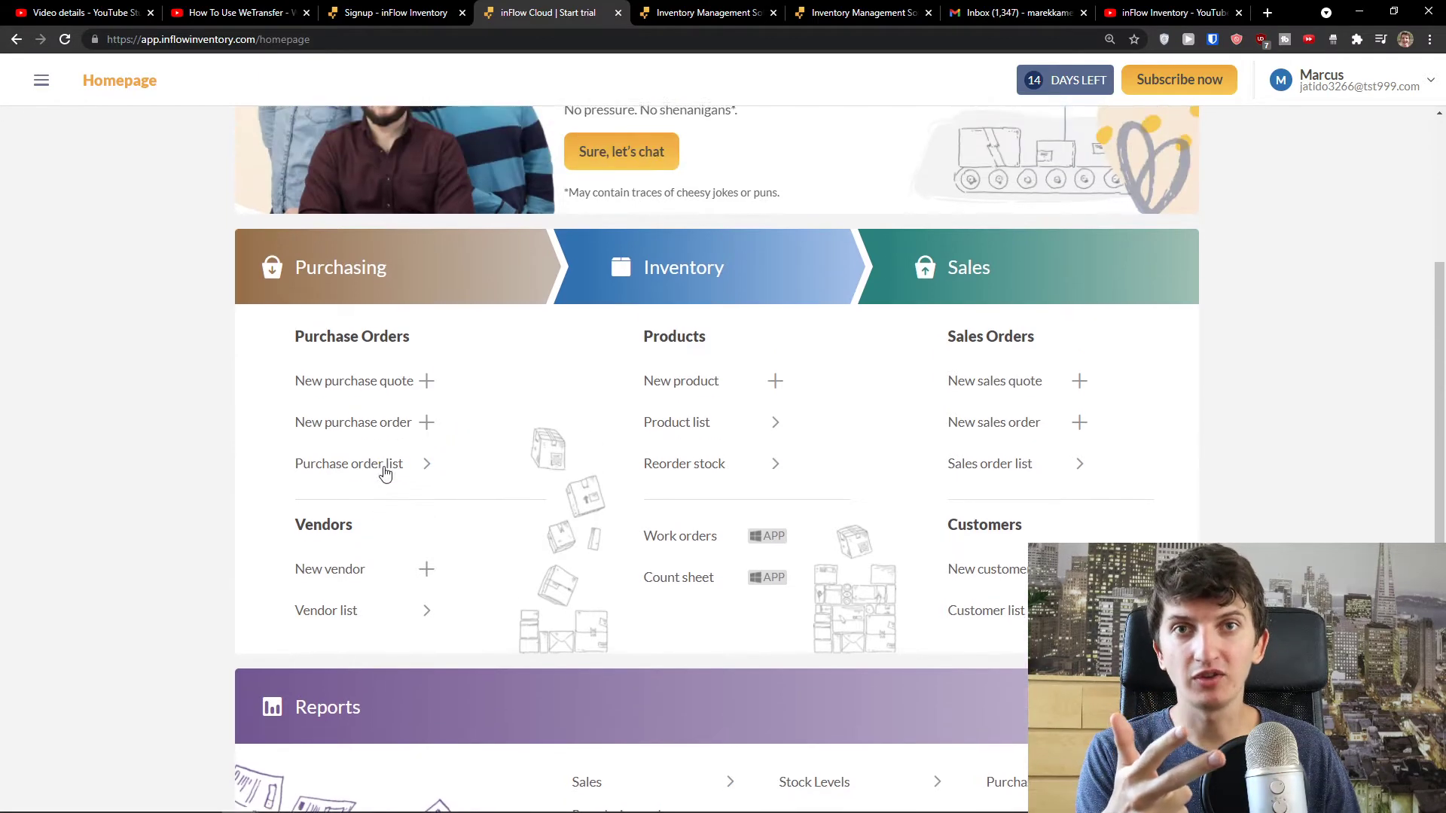
scroll(531, 490, "down", 3)
scroll(531, 490, "down", 1)
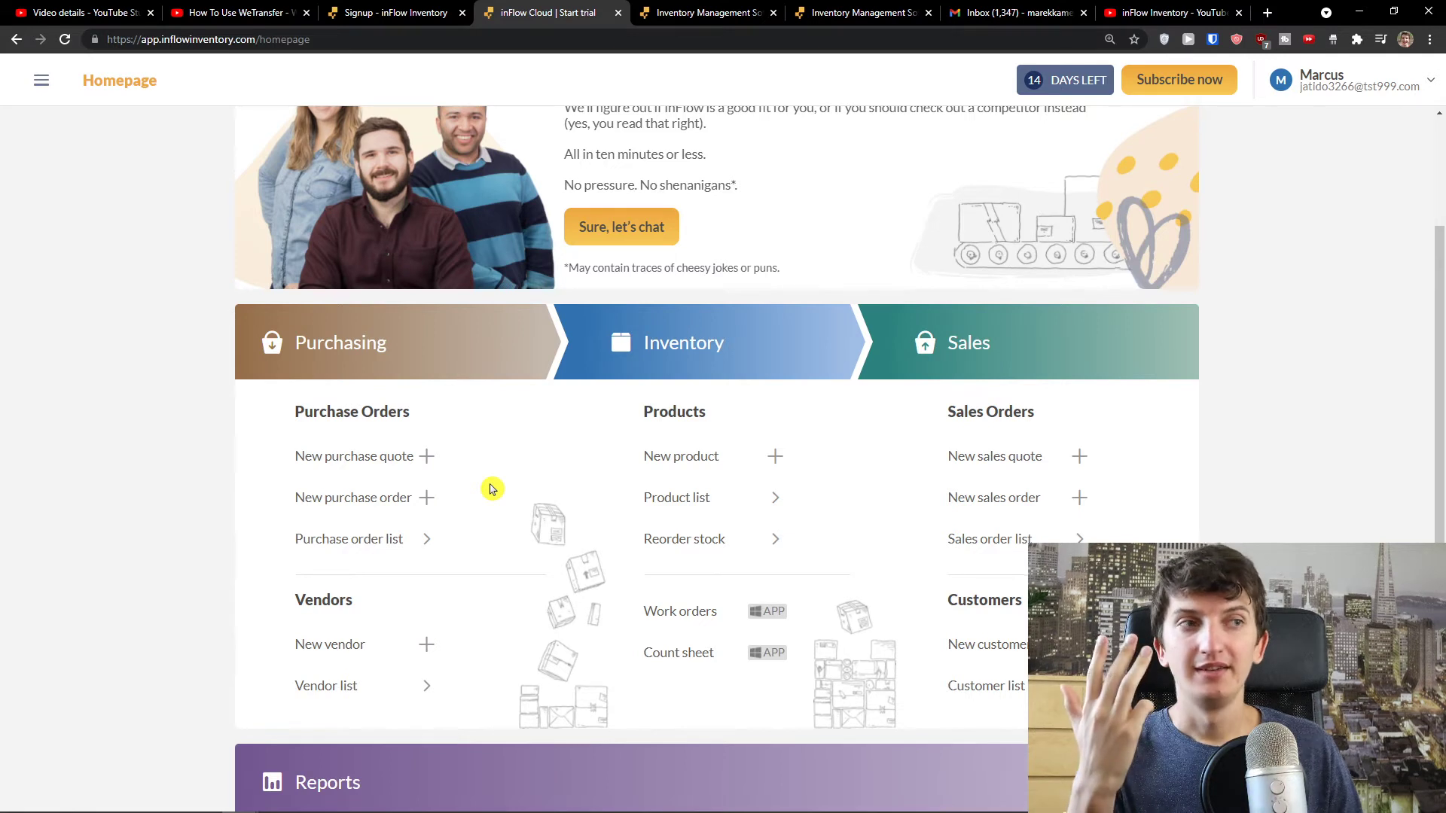
scroll(491, 490, "down", 1)
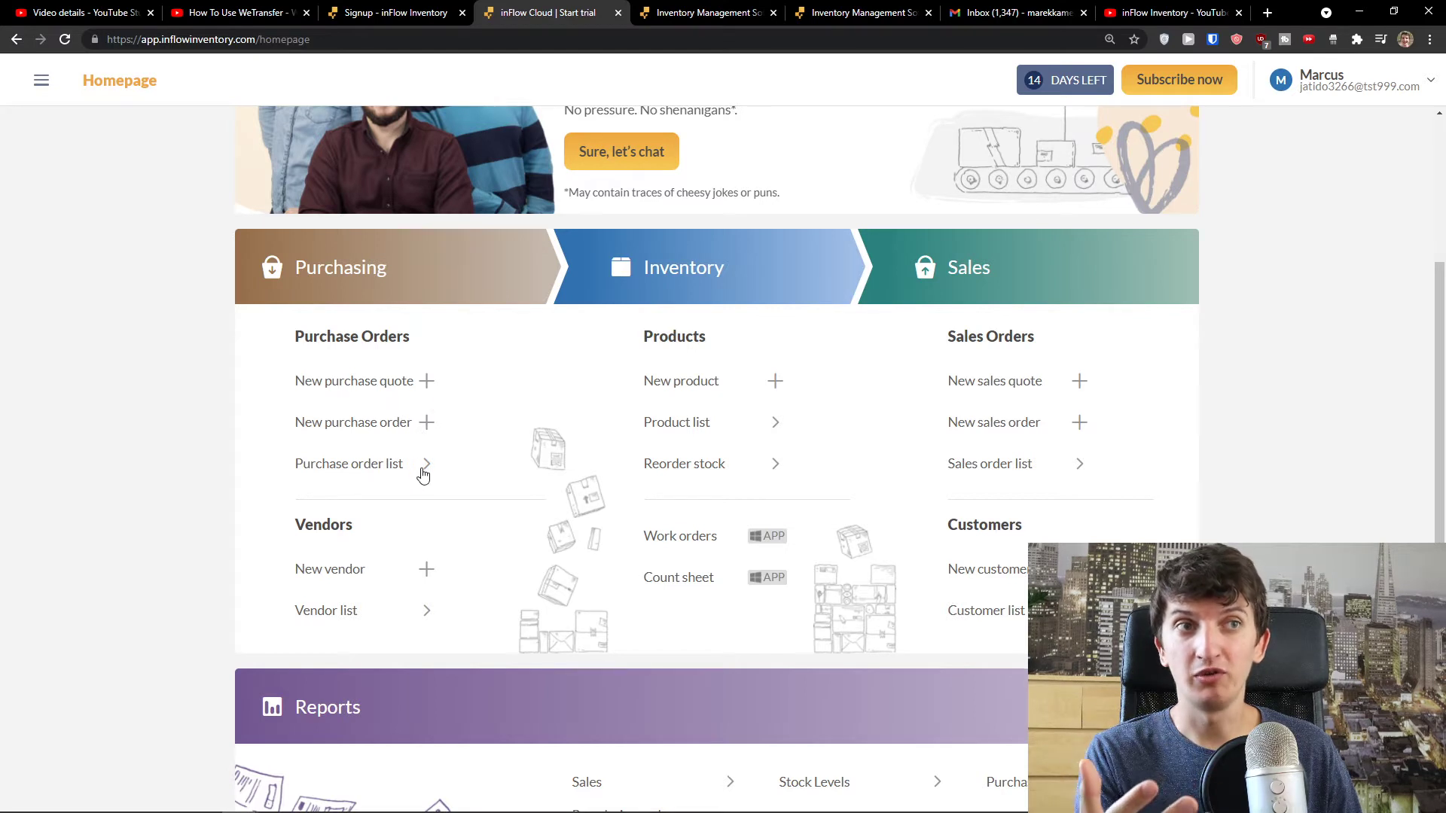
scroll(422, 471, "down", 1)
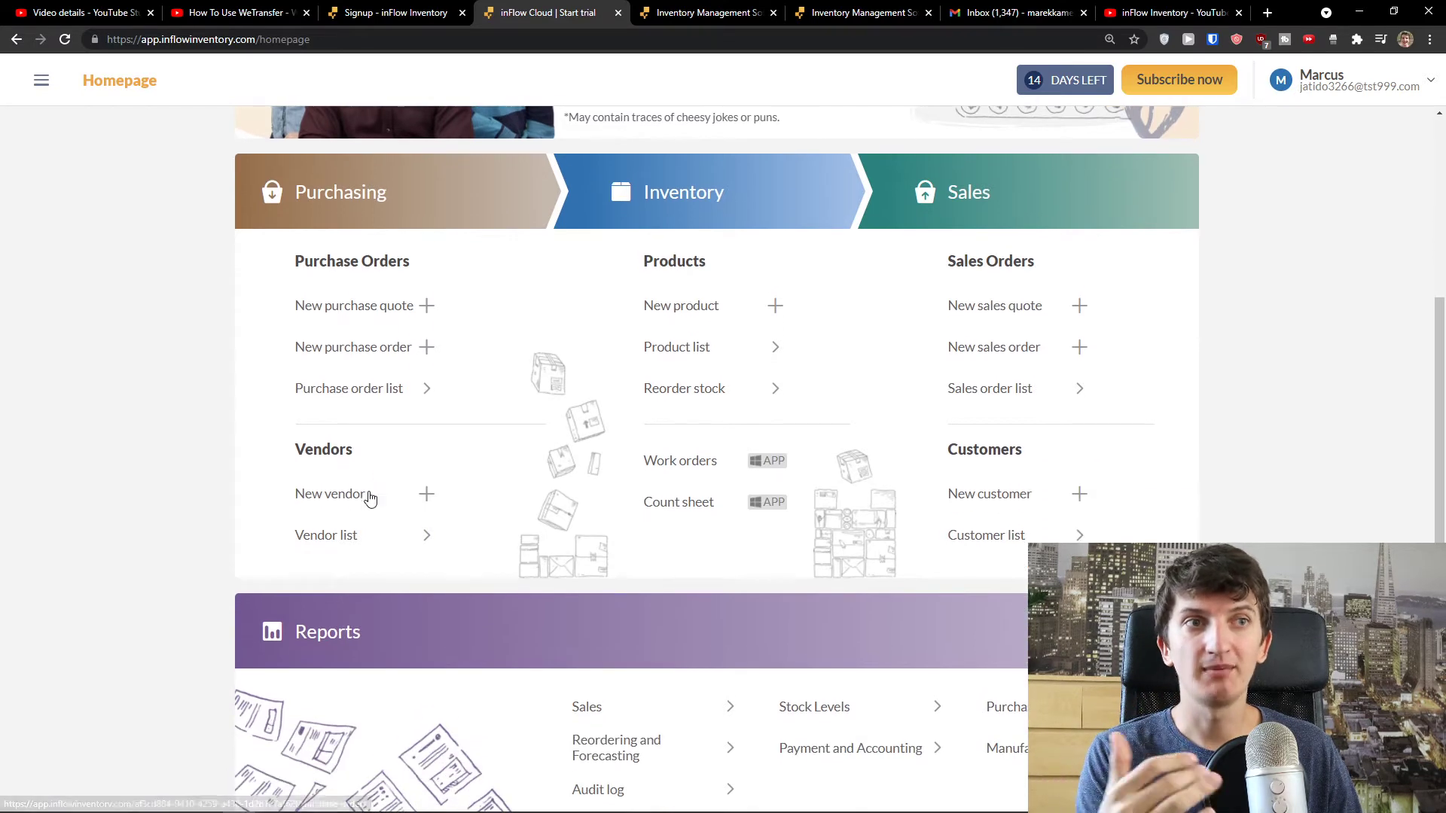
scroll(380, 503, "down", 4)
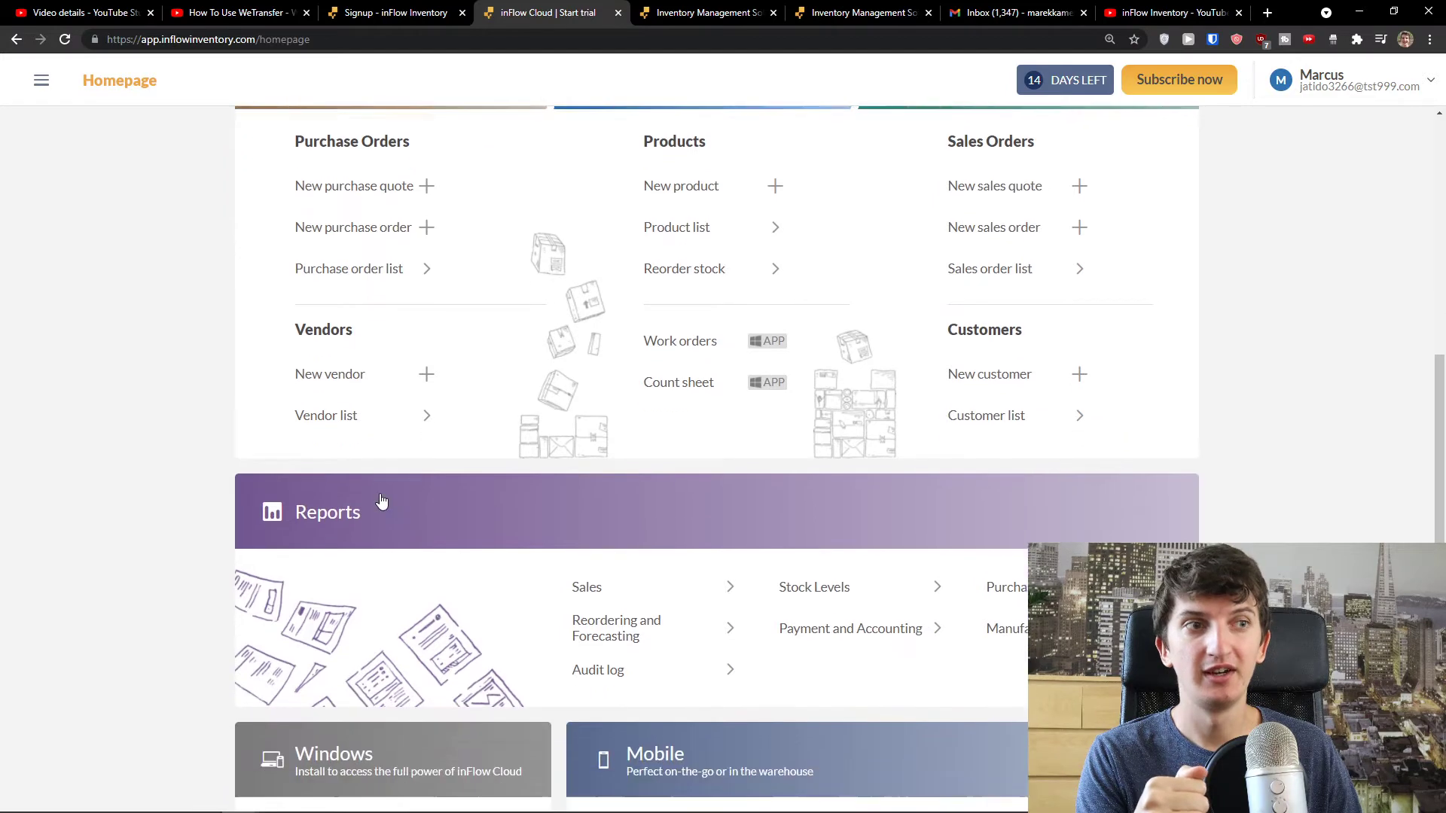
scroll(362, 467, "up", 3)
- Create a new vendor named 'Sun Vendor'
left_click(331, 419)
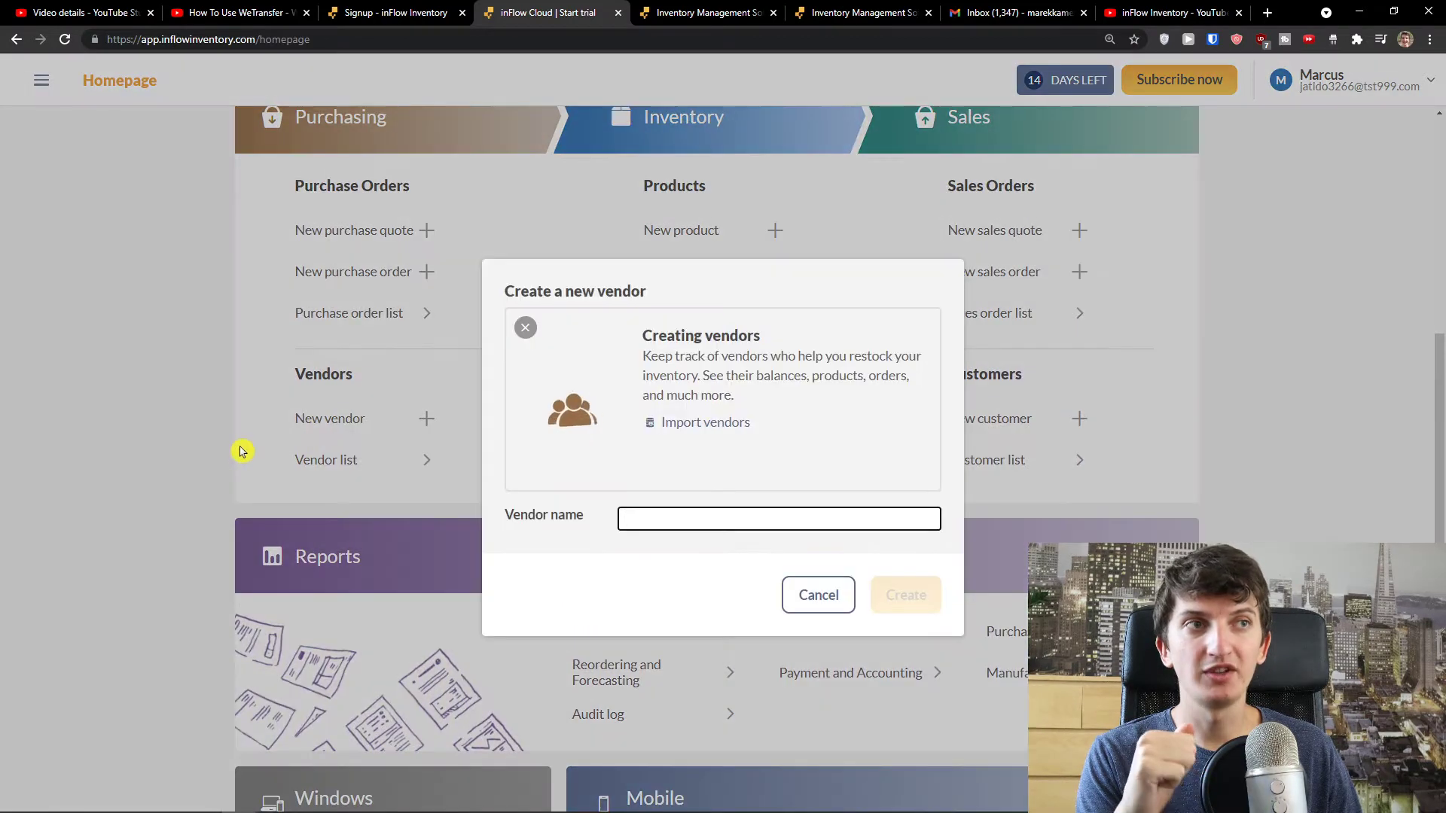
type("Sun Vendor")
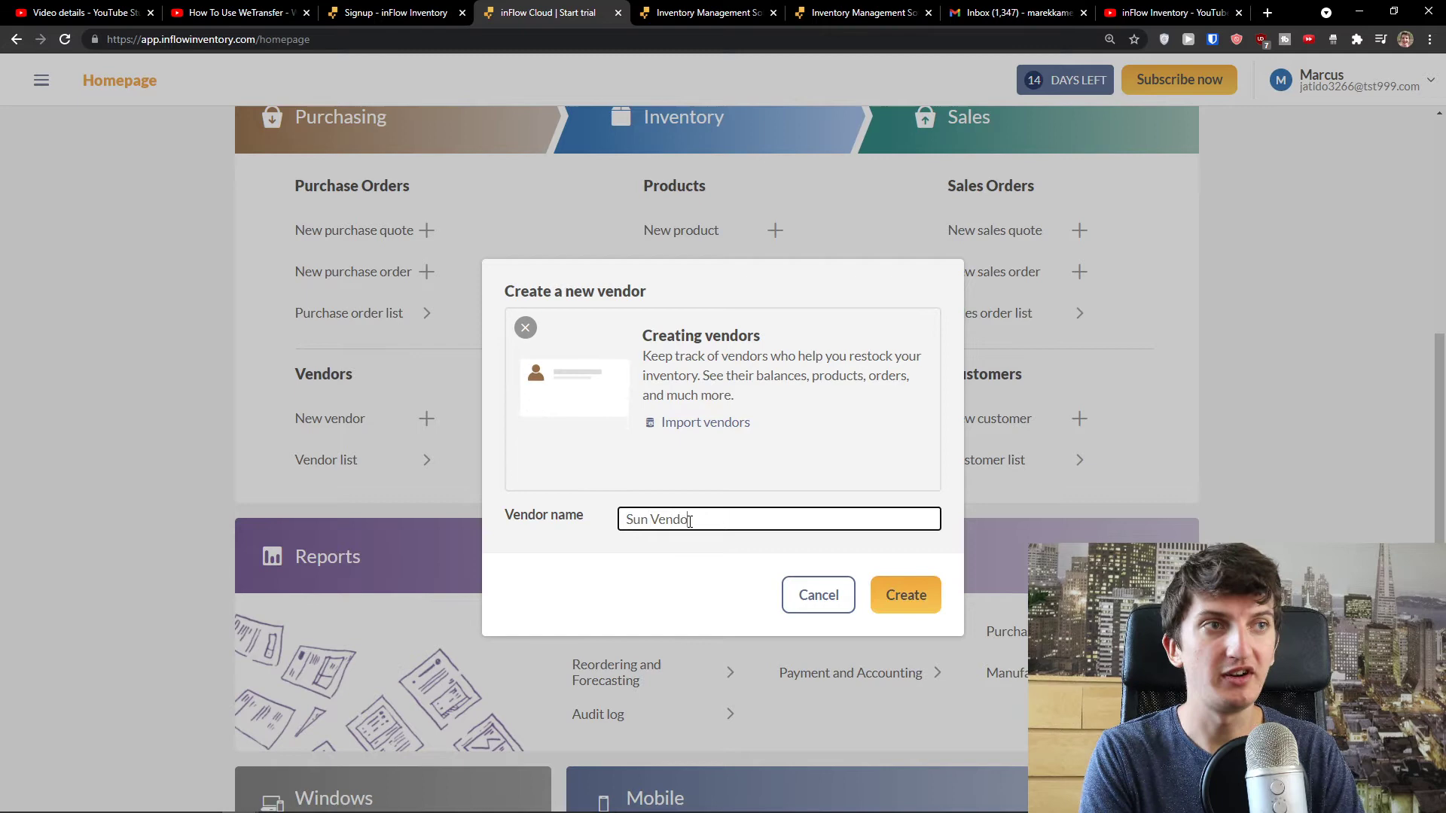
left_click(883, 590)
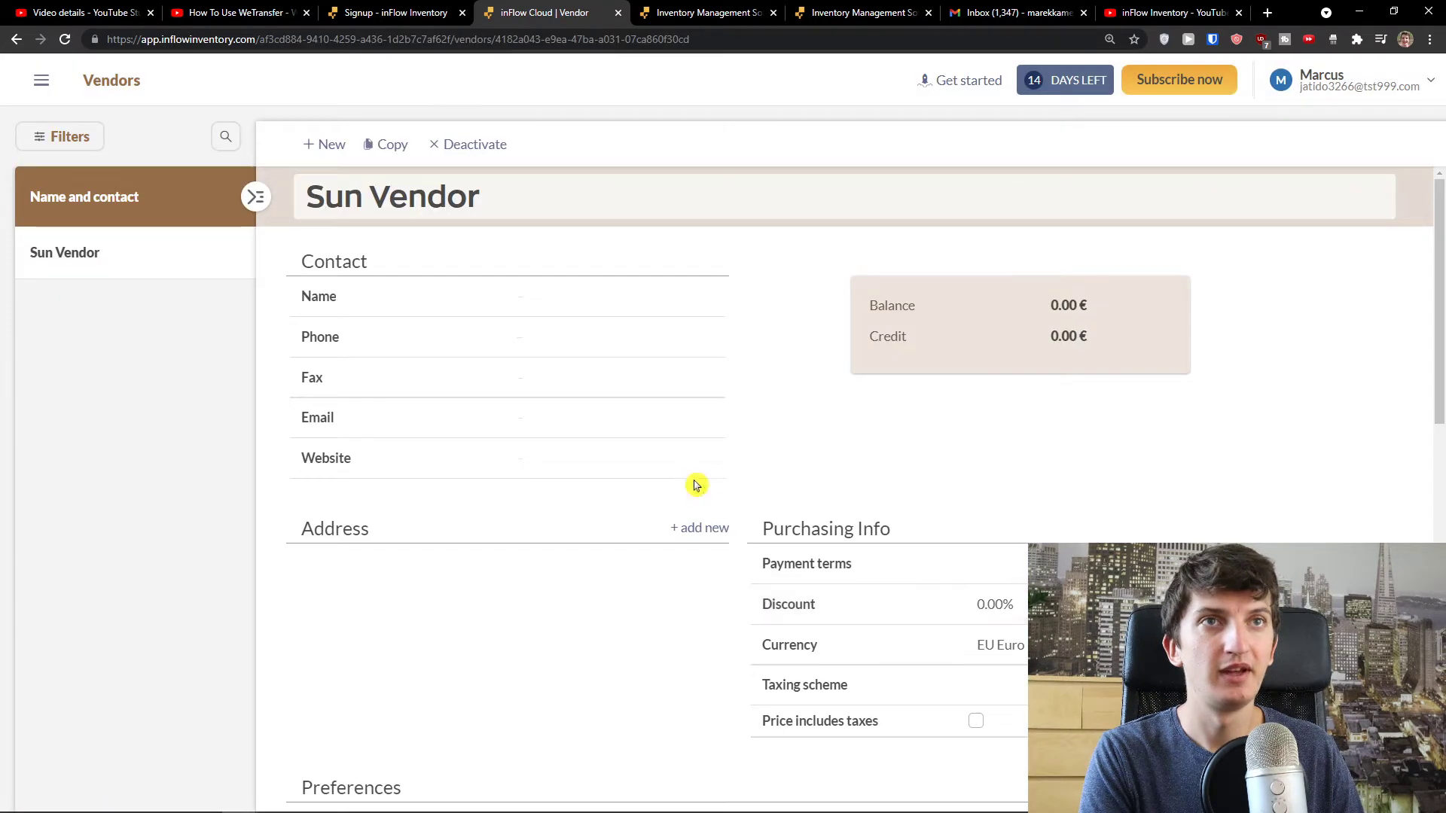
scroll(512, 301, "down", 2)
scroll(507, 306, "up", 2)
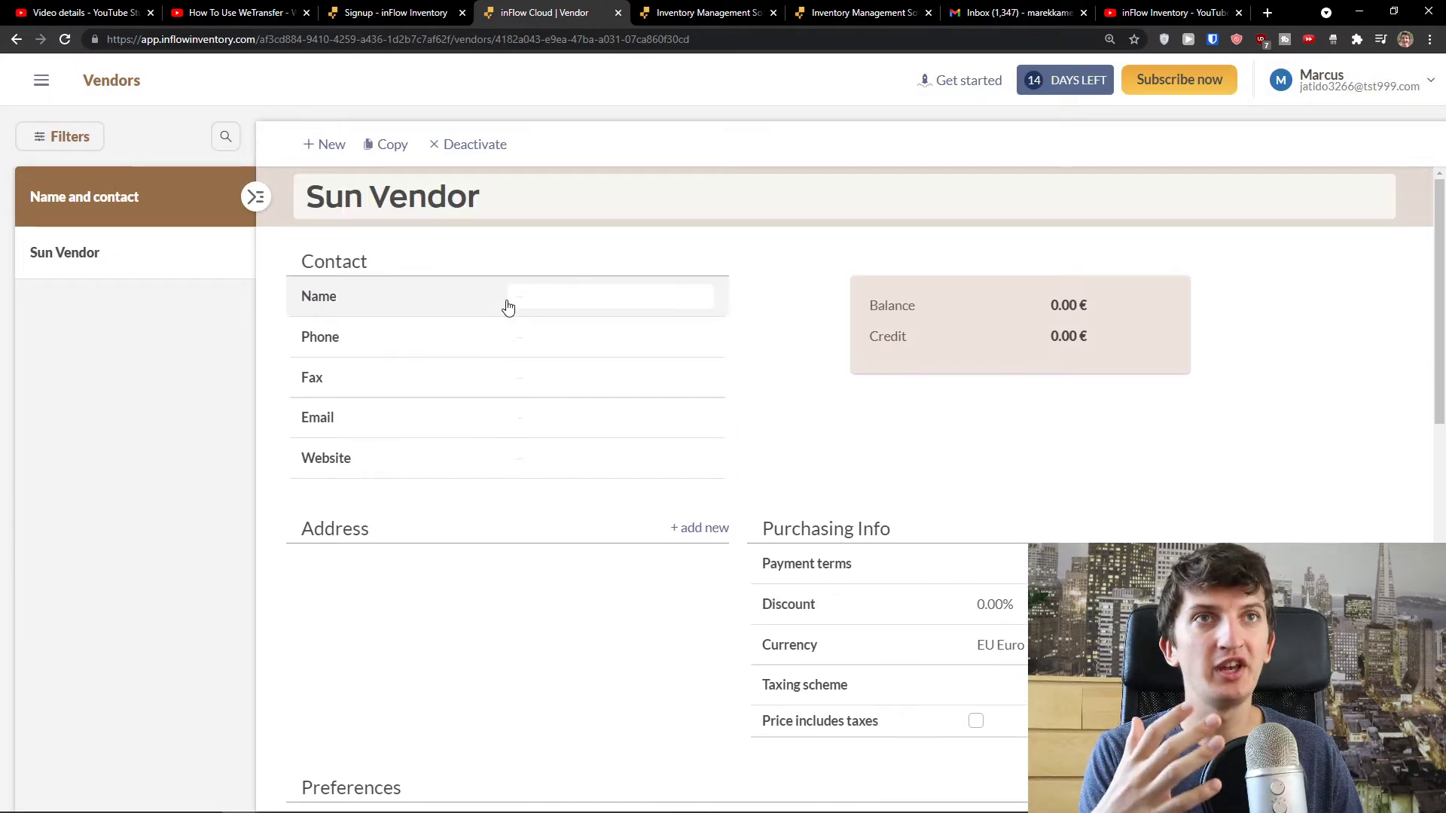
- Set the vendor's contact name to 'Sun Vendor' and enter its phone number, removing a stray plus sign
left_click(549, 303)
type("Sun Vendor")
key("Tab")
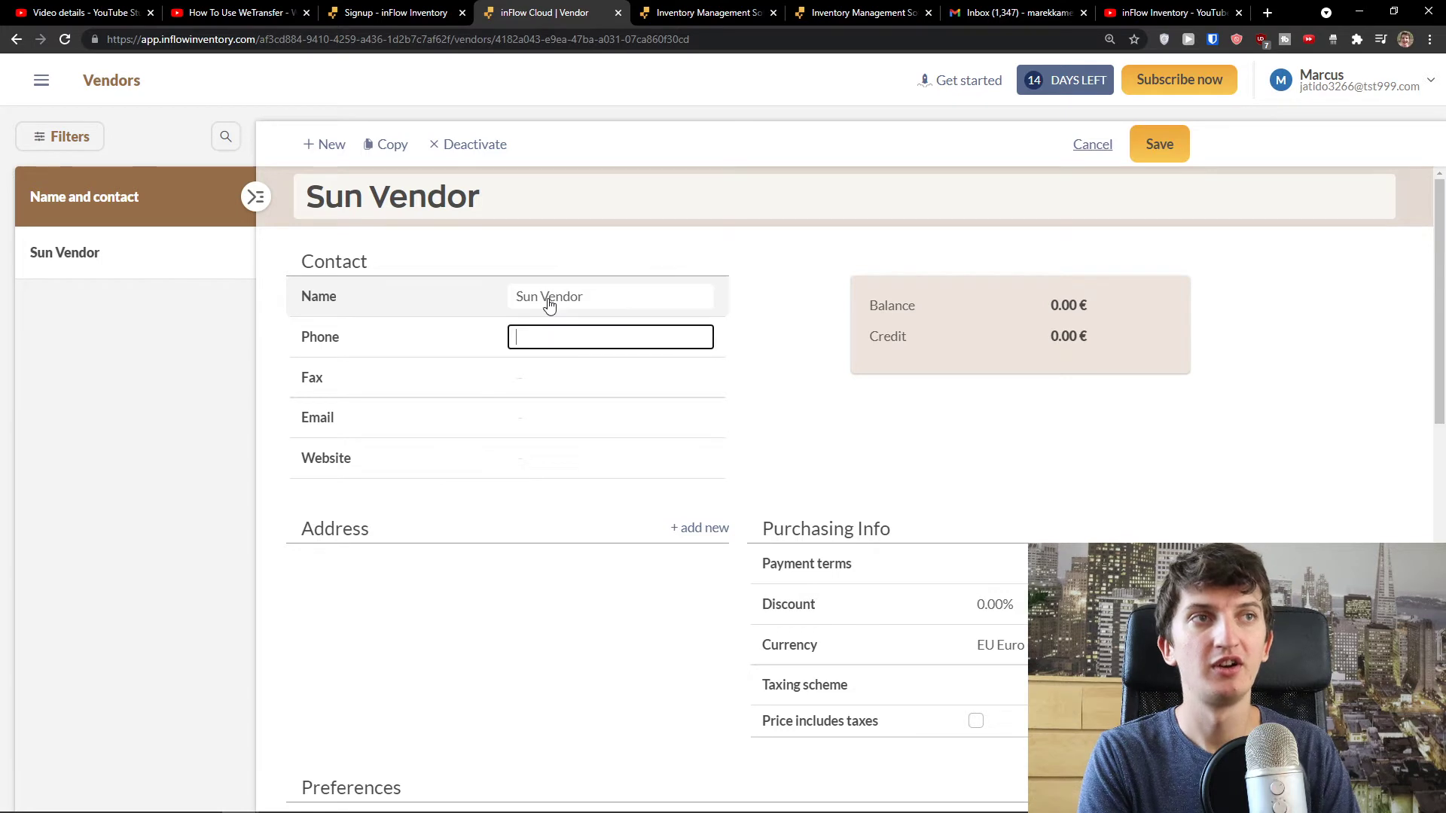
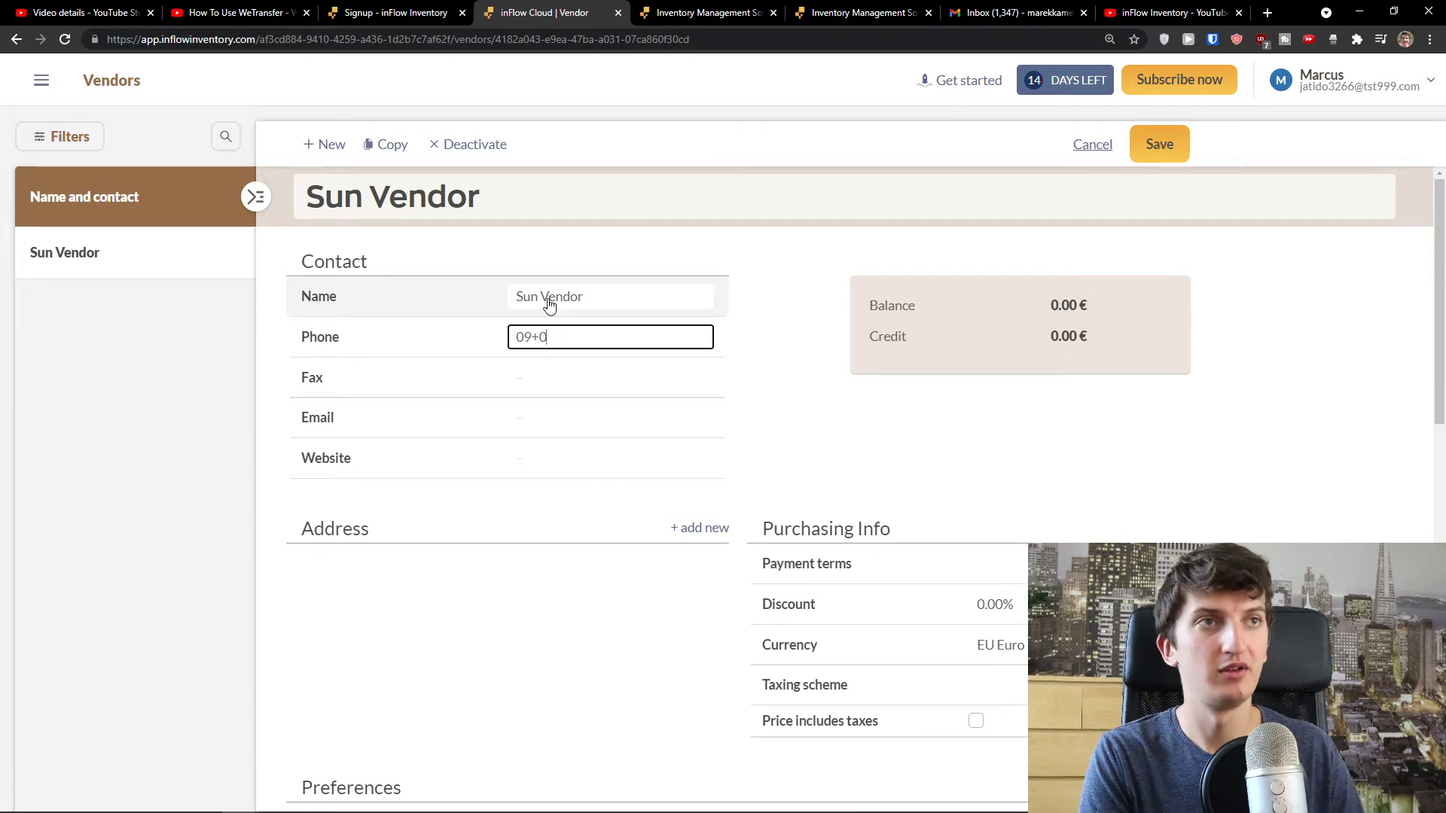
left_click(539, 337)
key("BackSpace")
- Set the vendor's payment method to Cash
scroll(526, 374, "down", 3)
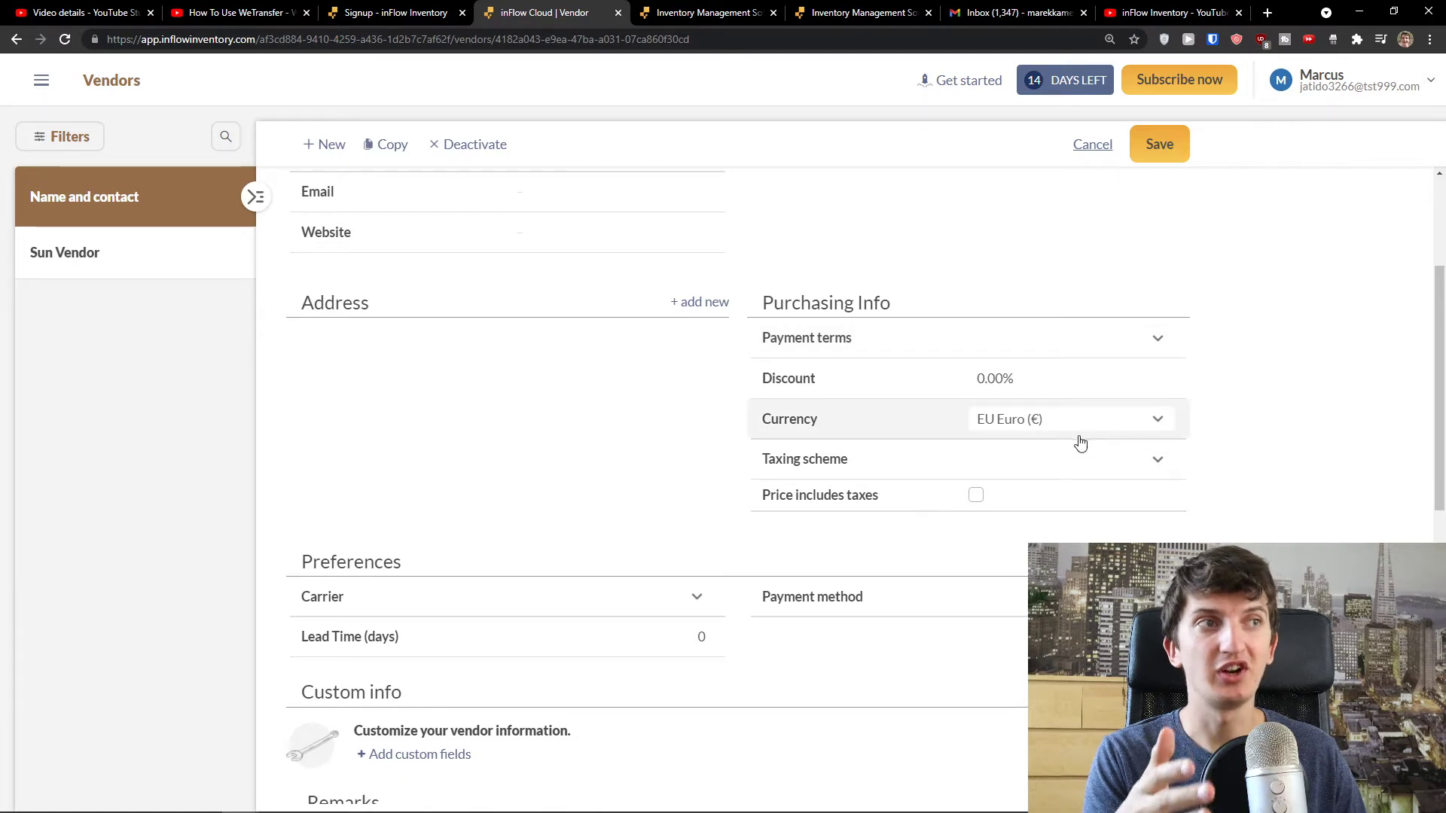
scroll(943, 547, "down", 1)
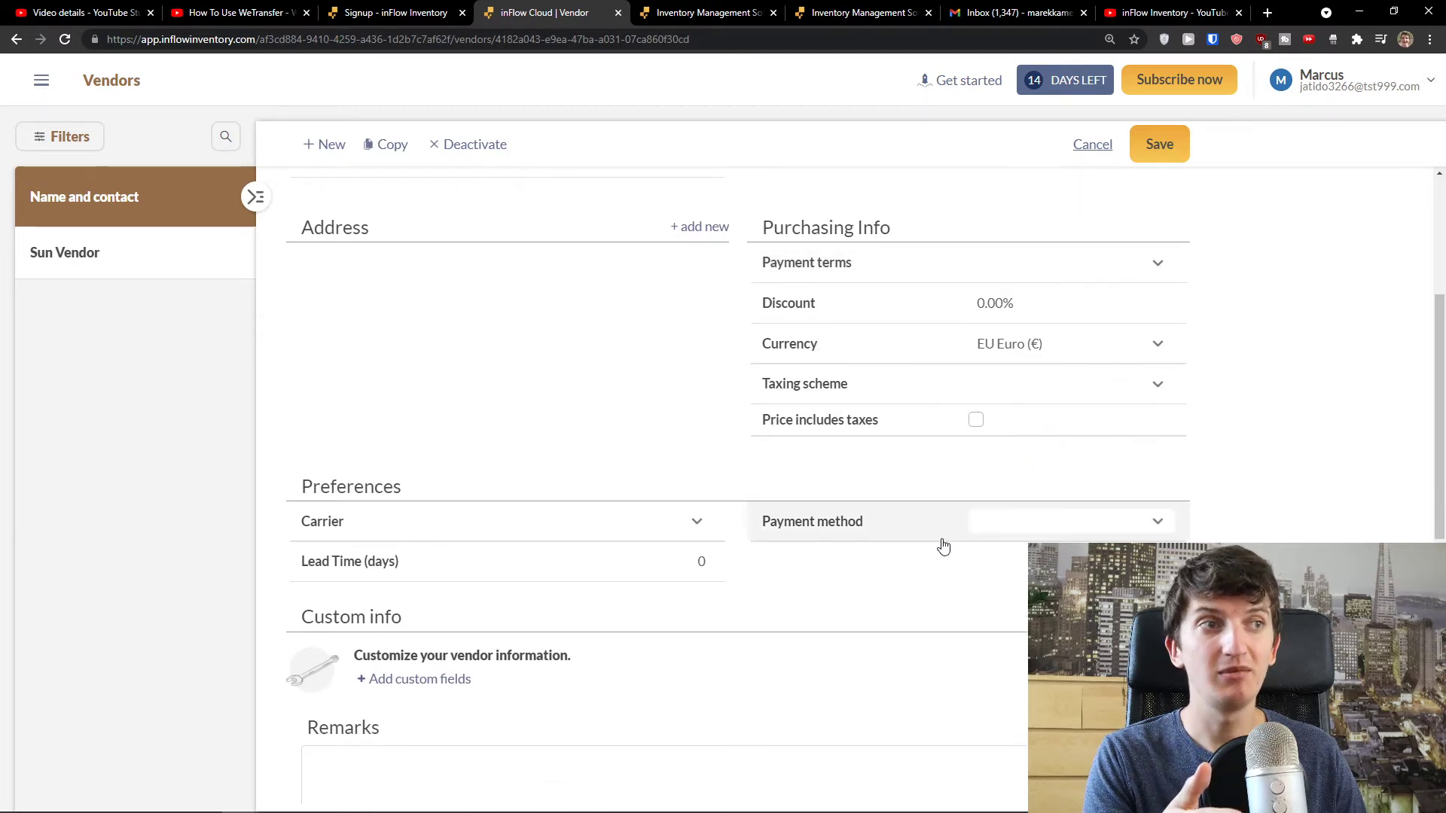
left_click(1003, 524)
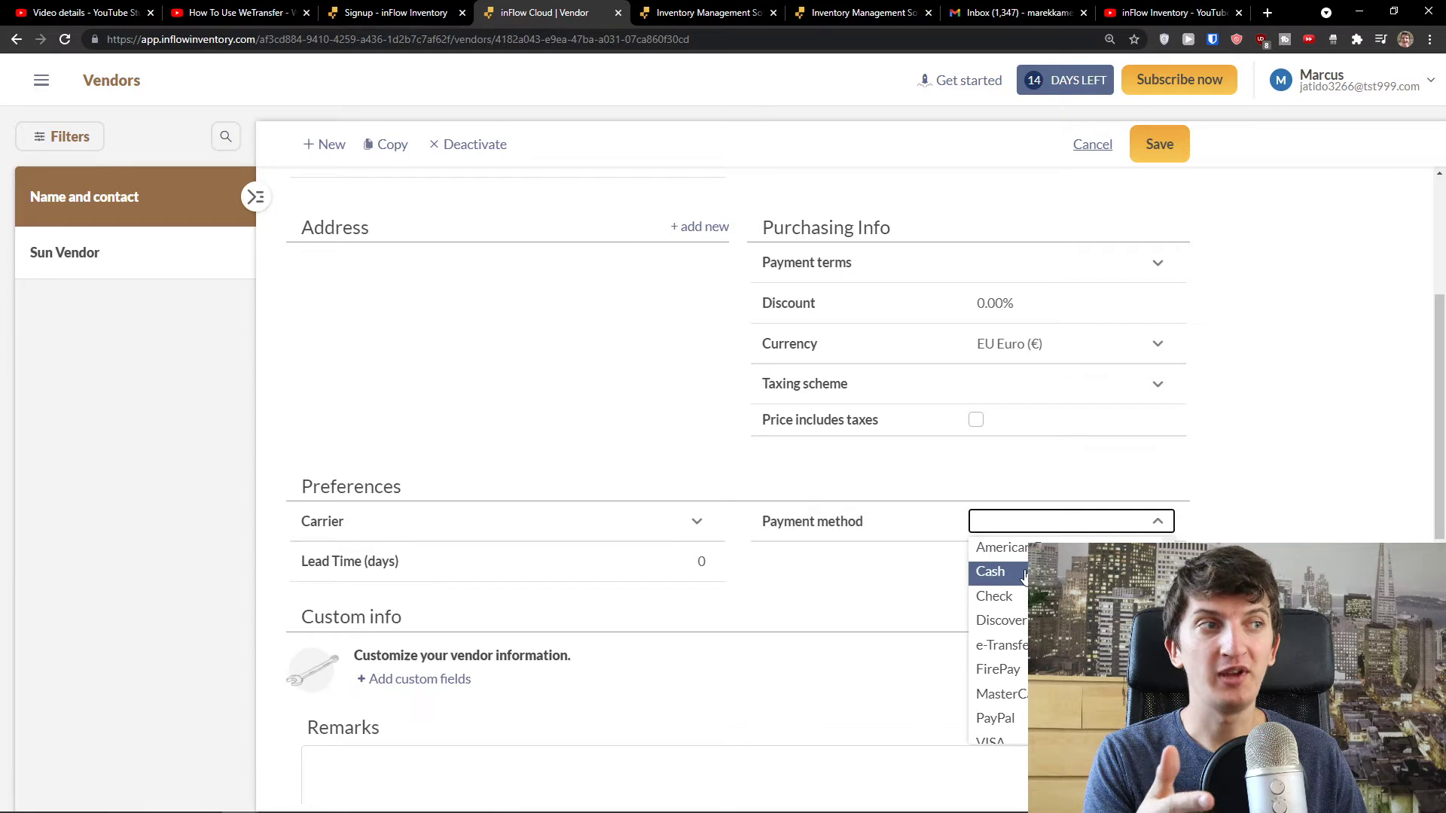
key("Down")
key("Down")
key("Down")
key("Down")
key("Down")
key("Up")
key("Up")
key("Up")
key("Up")
key("Up")
key("Return")
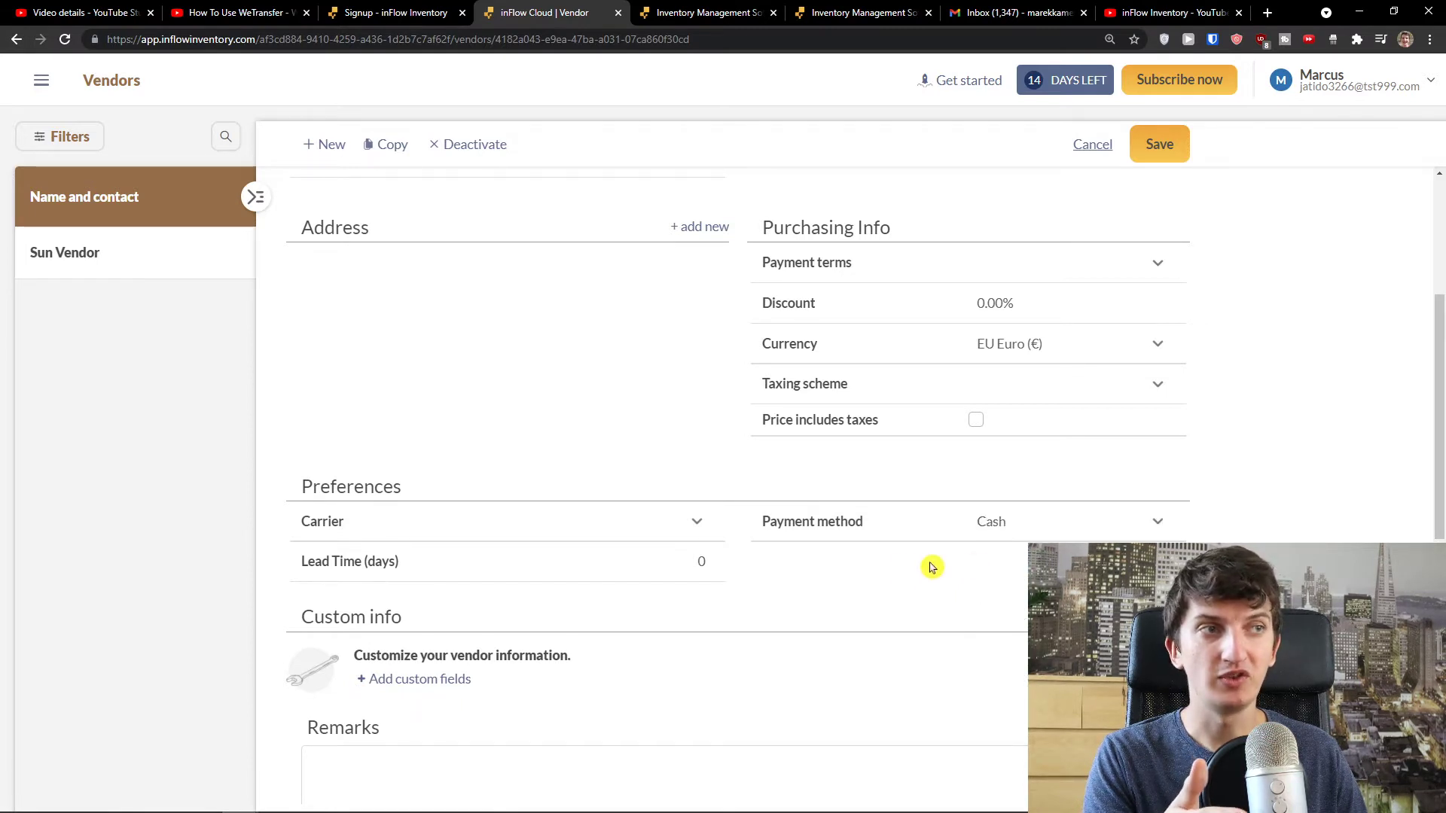
- Review the carrier options and leave the lead time at 0 days
scroll(932, 567, "down", 2)
left_click(674, 377)
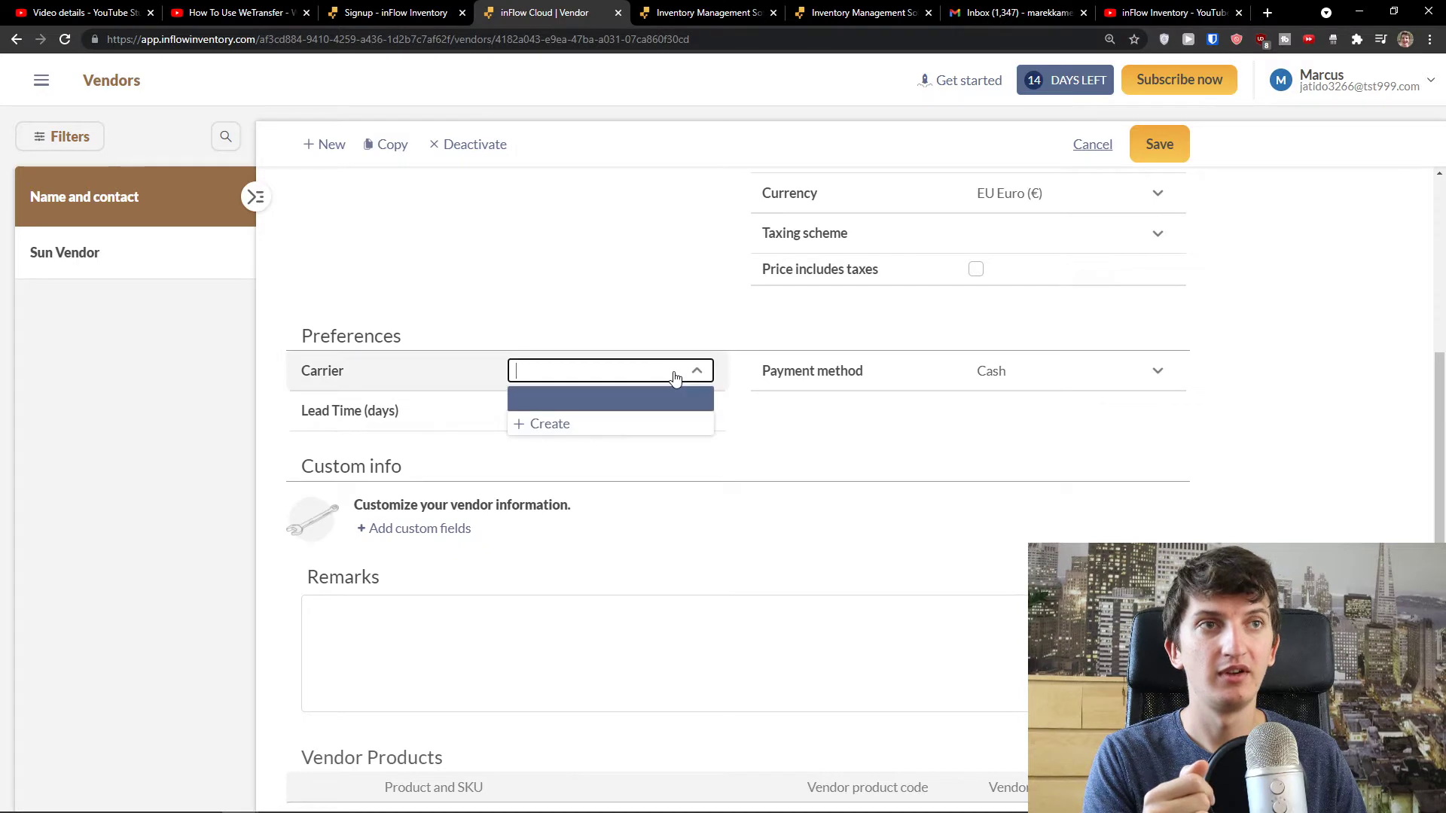
left_click(661, 424)
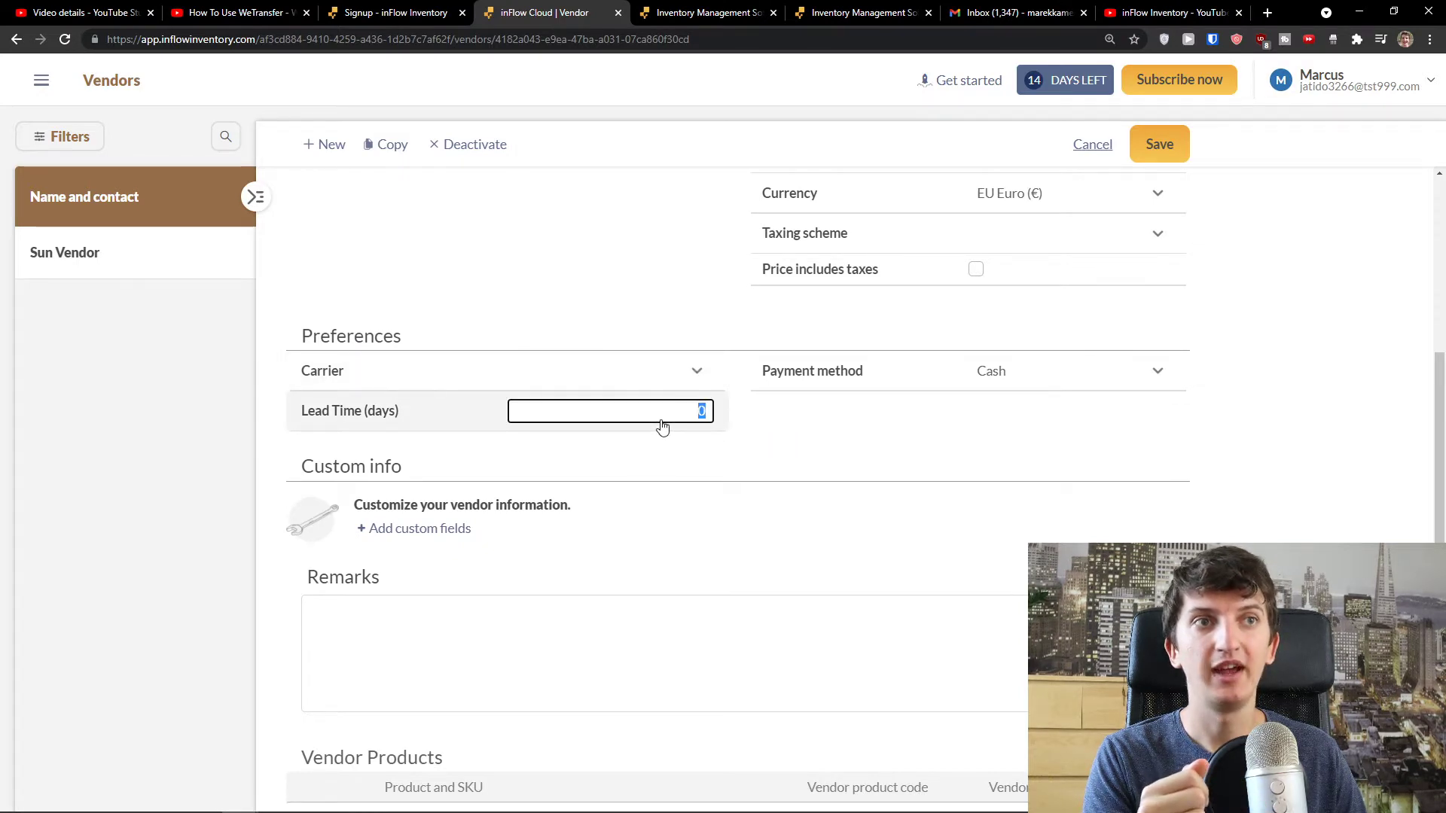
left_click(657, 452)
scroll(658, 463, "down", 5)
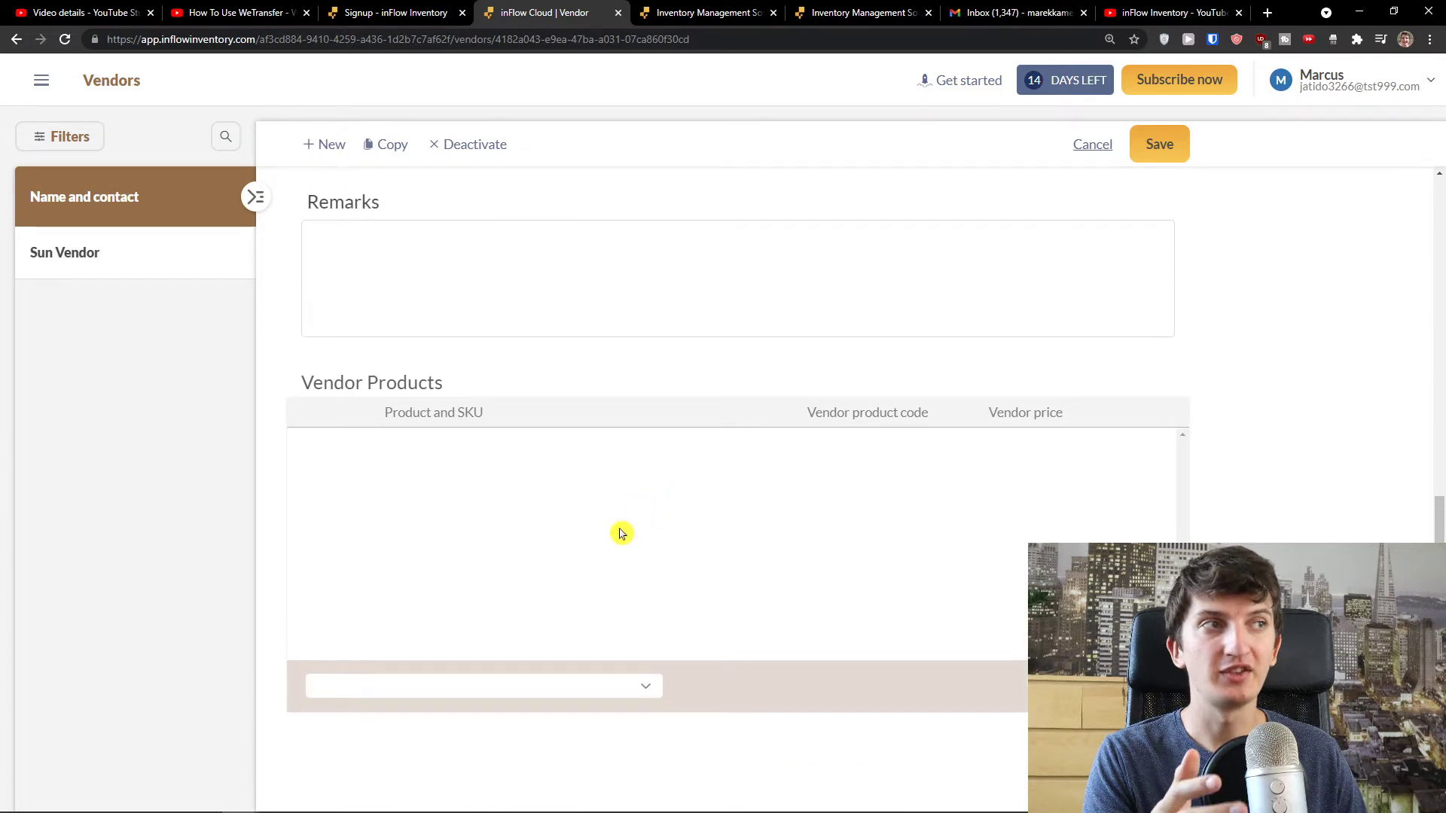
scroll(621, 535, "up", 3)
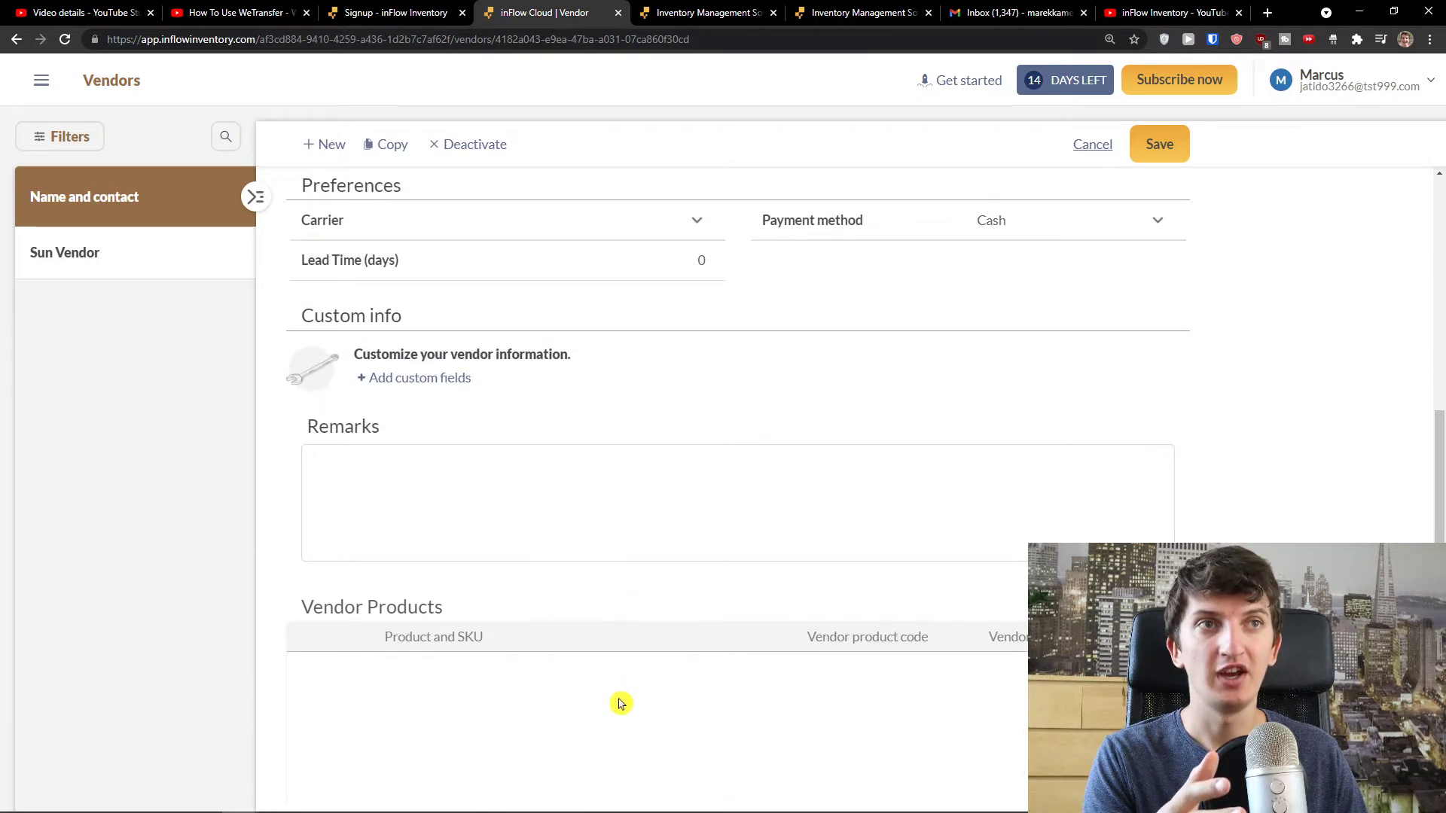
scroll(617, 709, "up", 8)
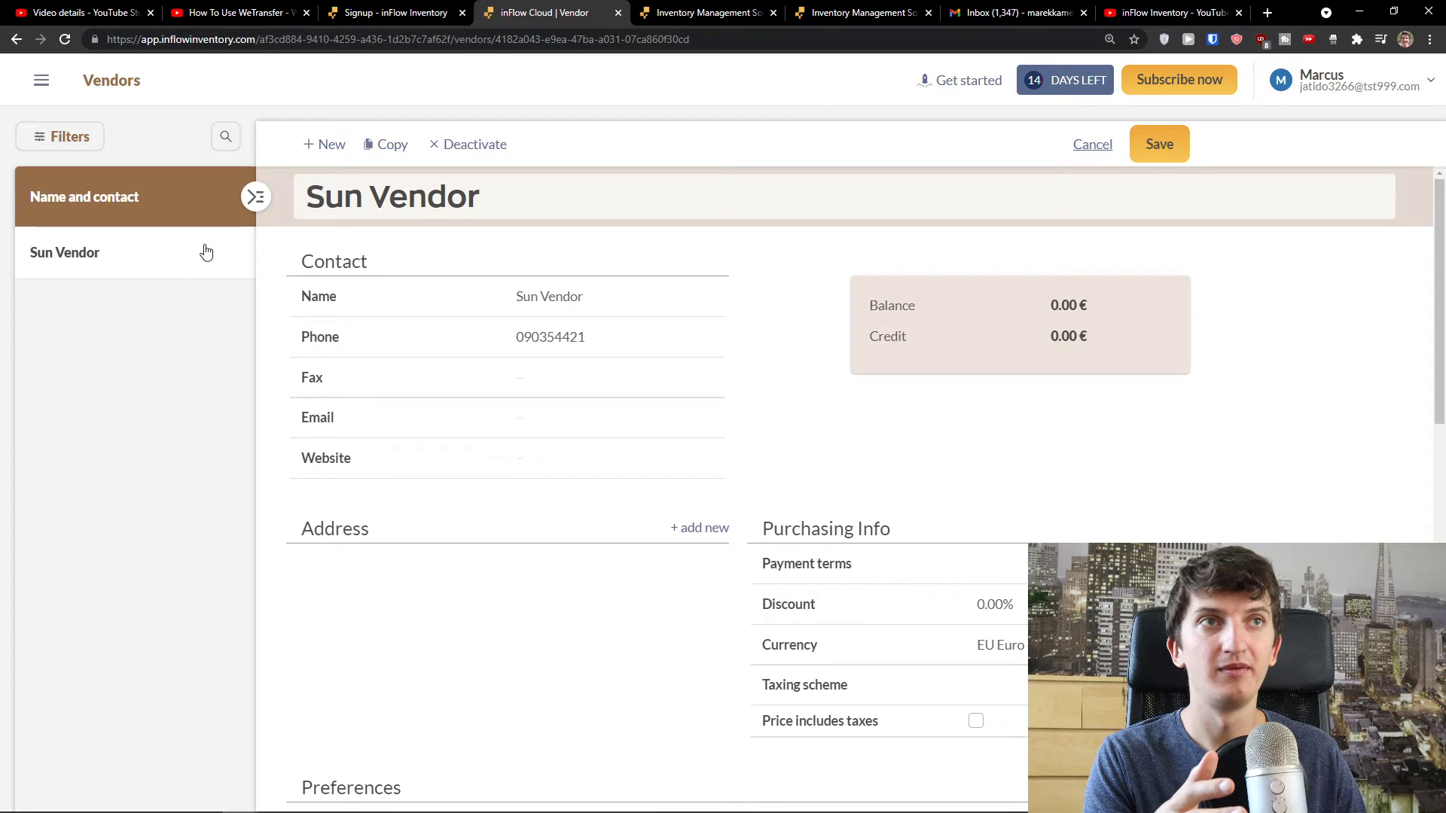
- Save Sun Vendor's record, cancelling an accidentally started second vendor
left_click(1163, 146)
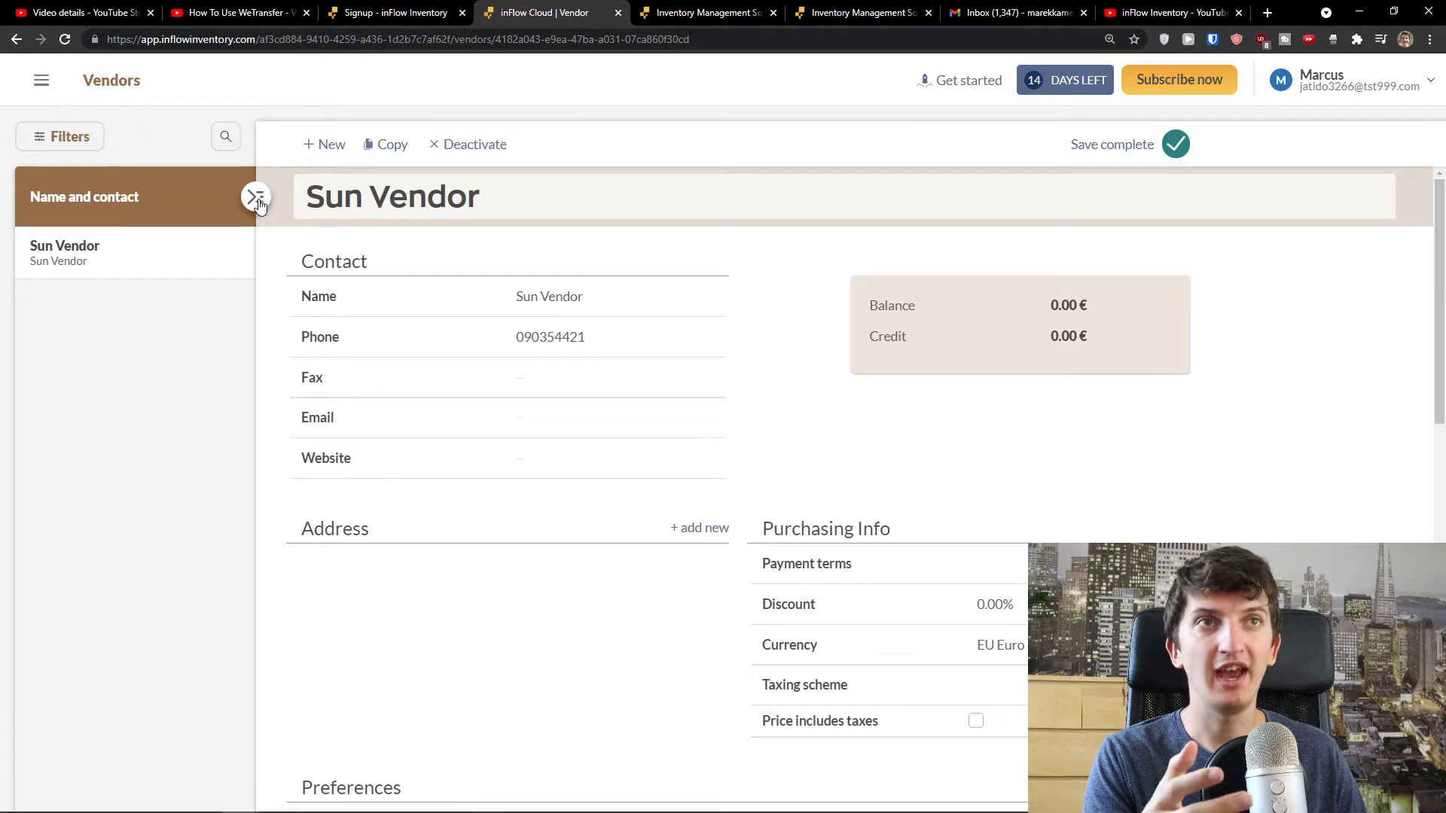
left_click(324, 145)
left_click(832, 592)
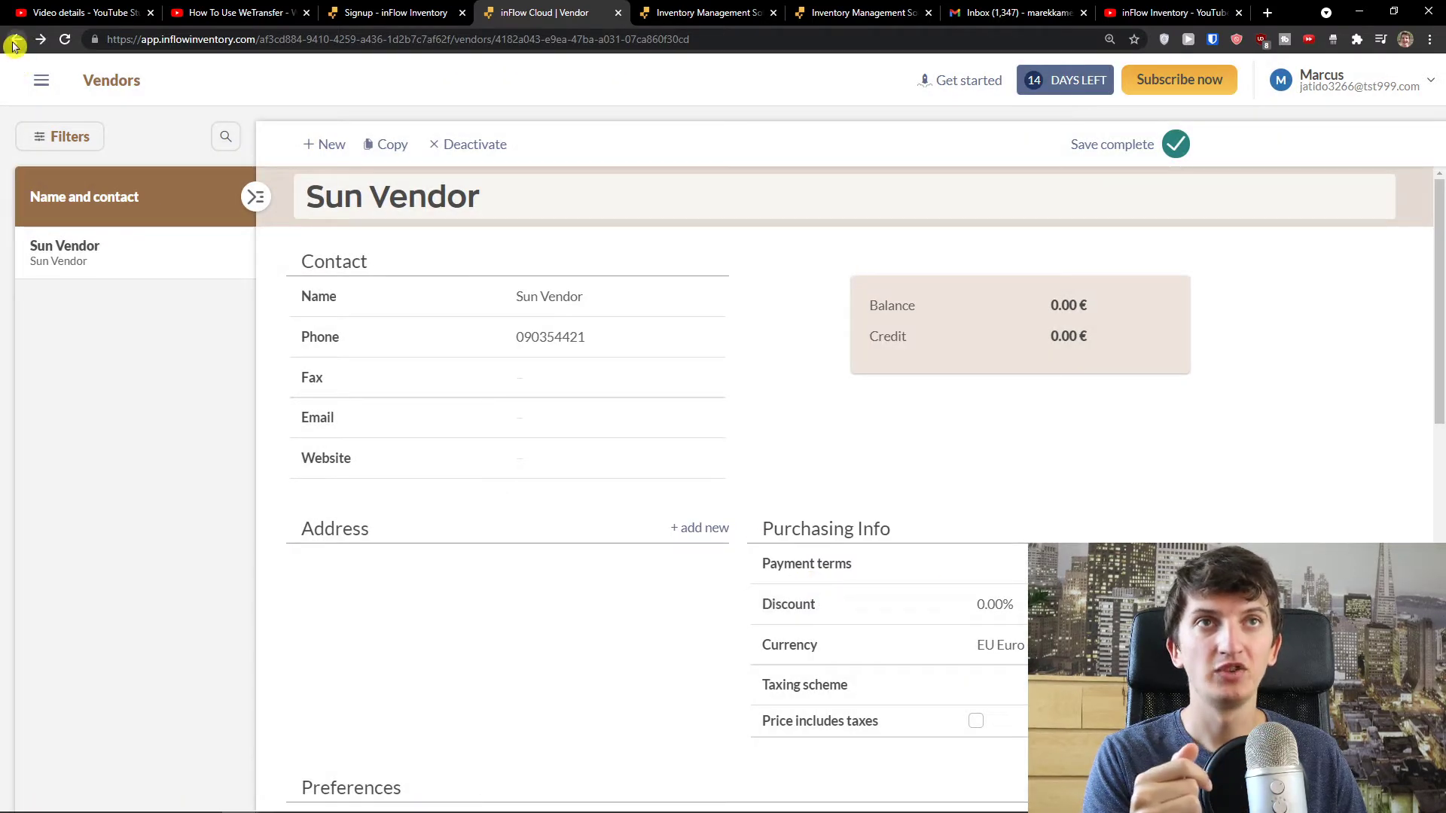
- Look through the side menu, then go to Personal options from the account menu
left_click(39, 78)
scroll(169, 411, "down", 1)
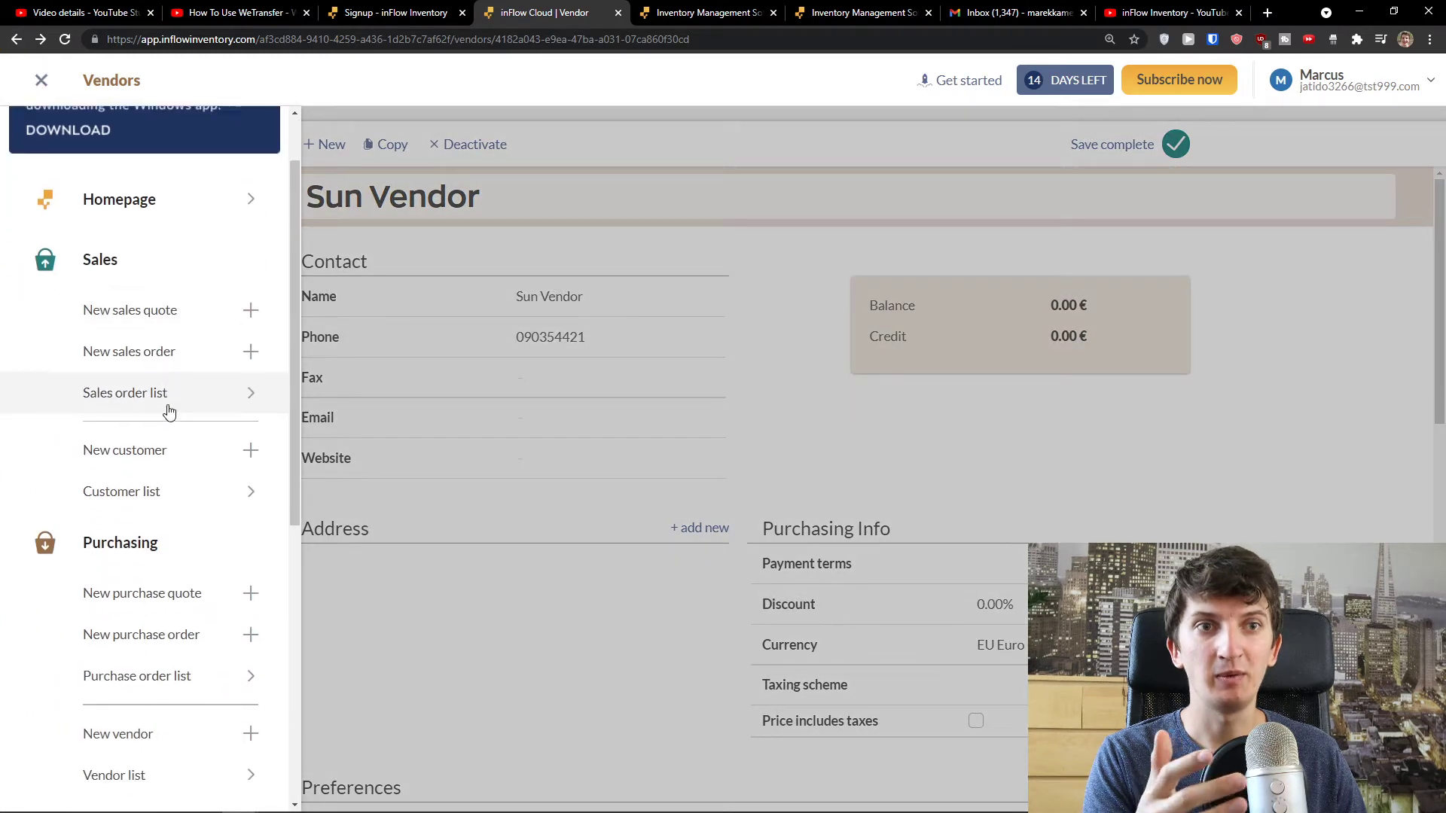
scroll(168, 411, "down", 3)
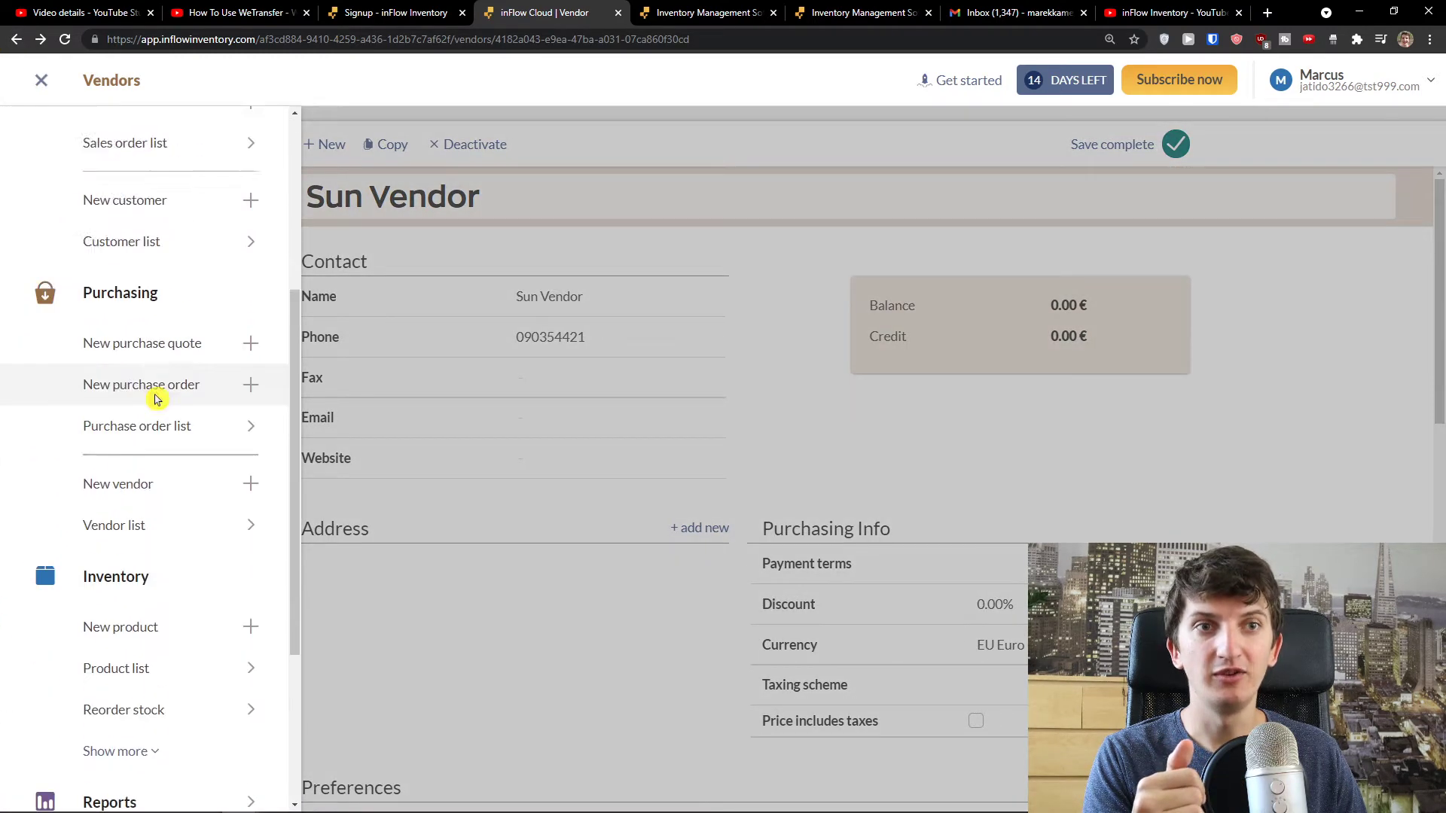
scroll(155, 399, "up", 4)
left_click(404, 309)
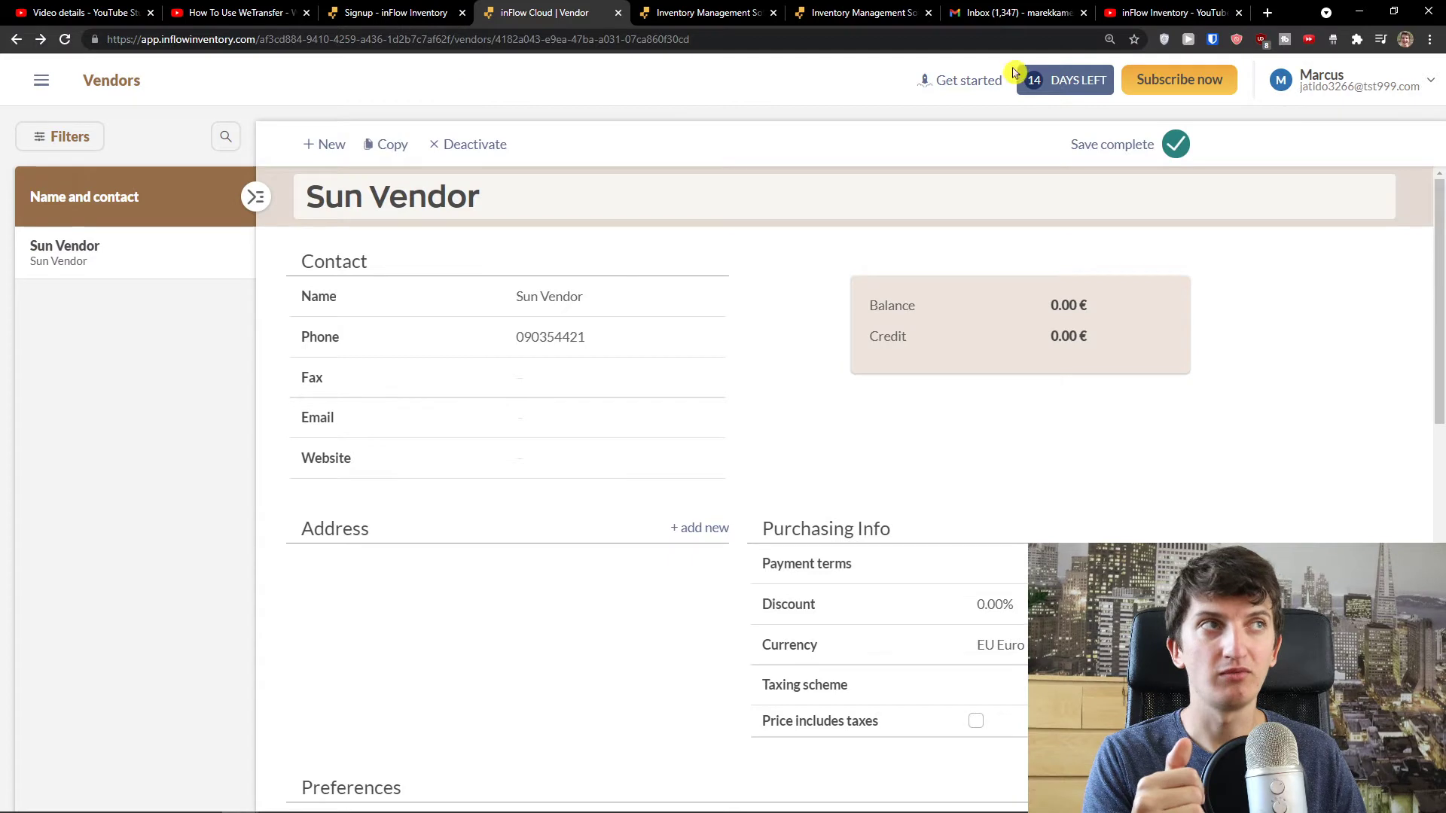
left_click(1319, 80)
left_click(1318, 123)
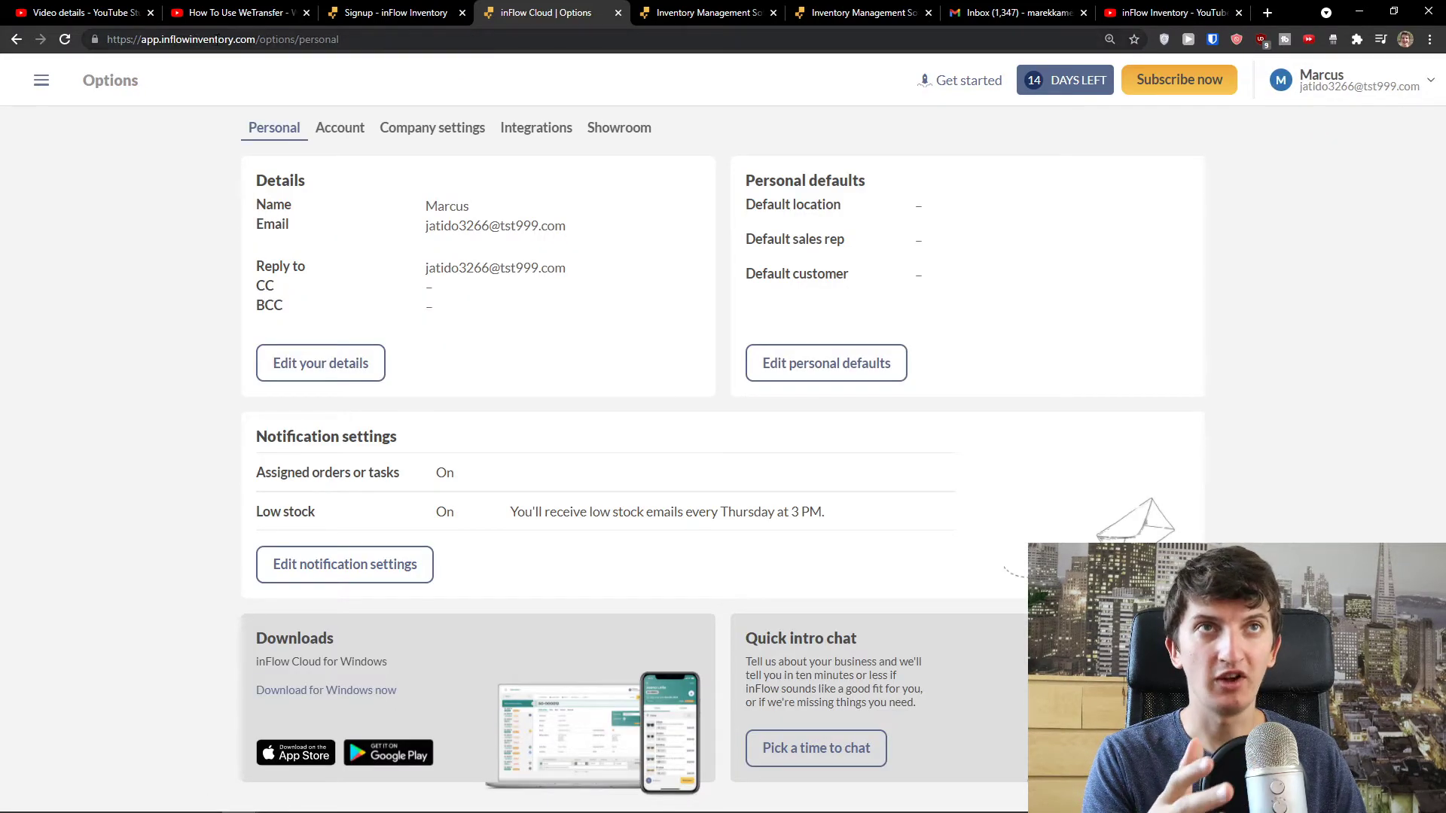
- Trim the address to app.inflowinventory.com to reload the homepage and scroll through its sections
left_click_drag(258, 40, 431, 58)
key("BackSpace")
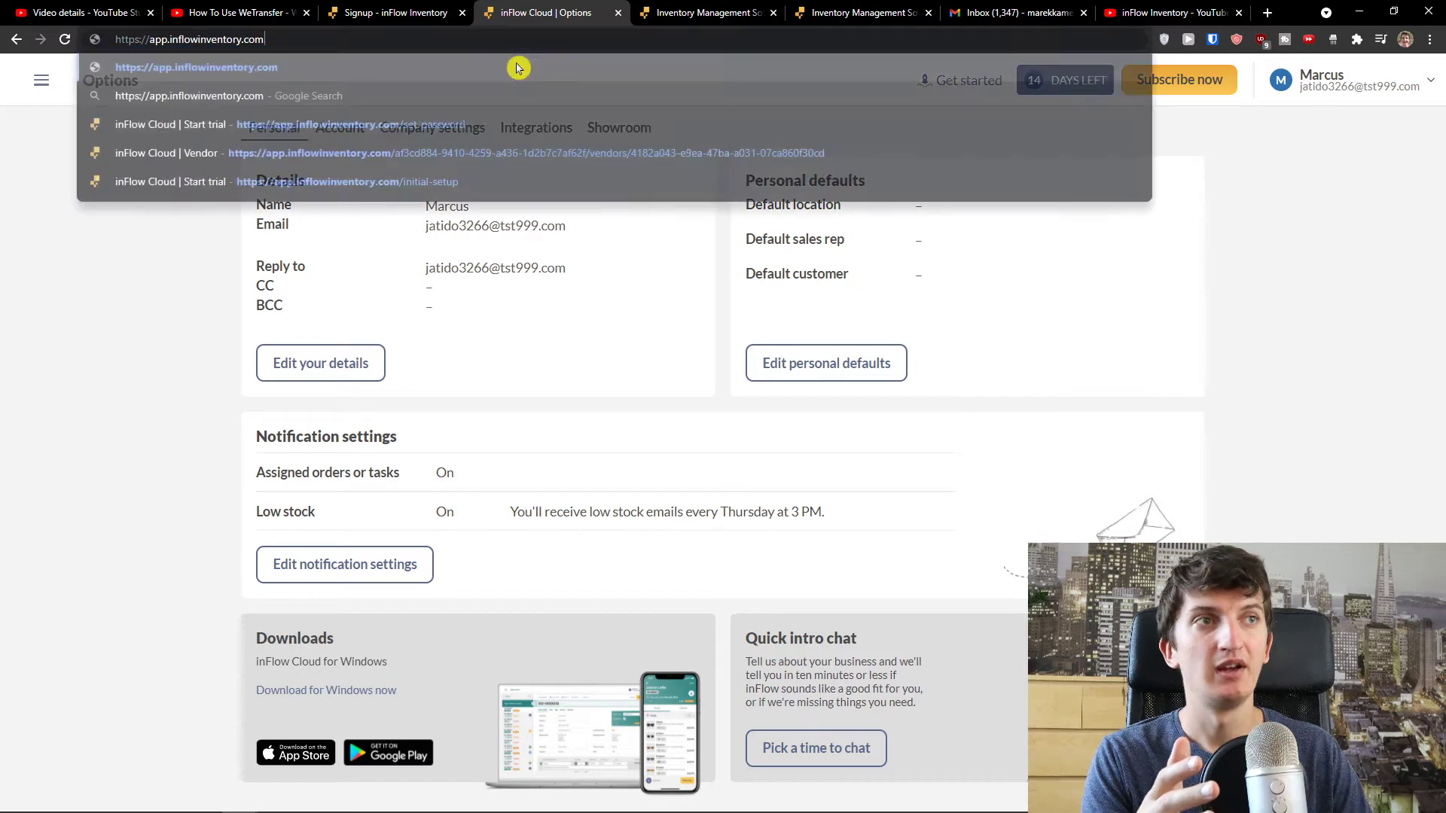
key("Return")
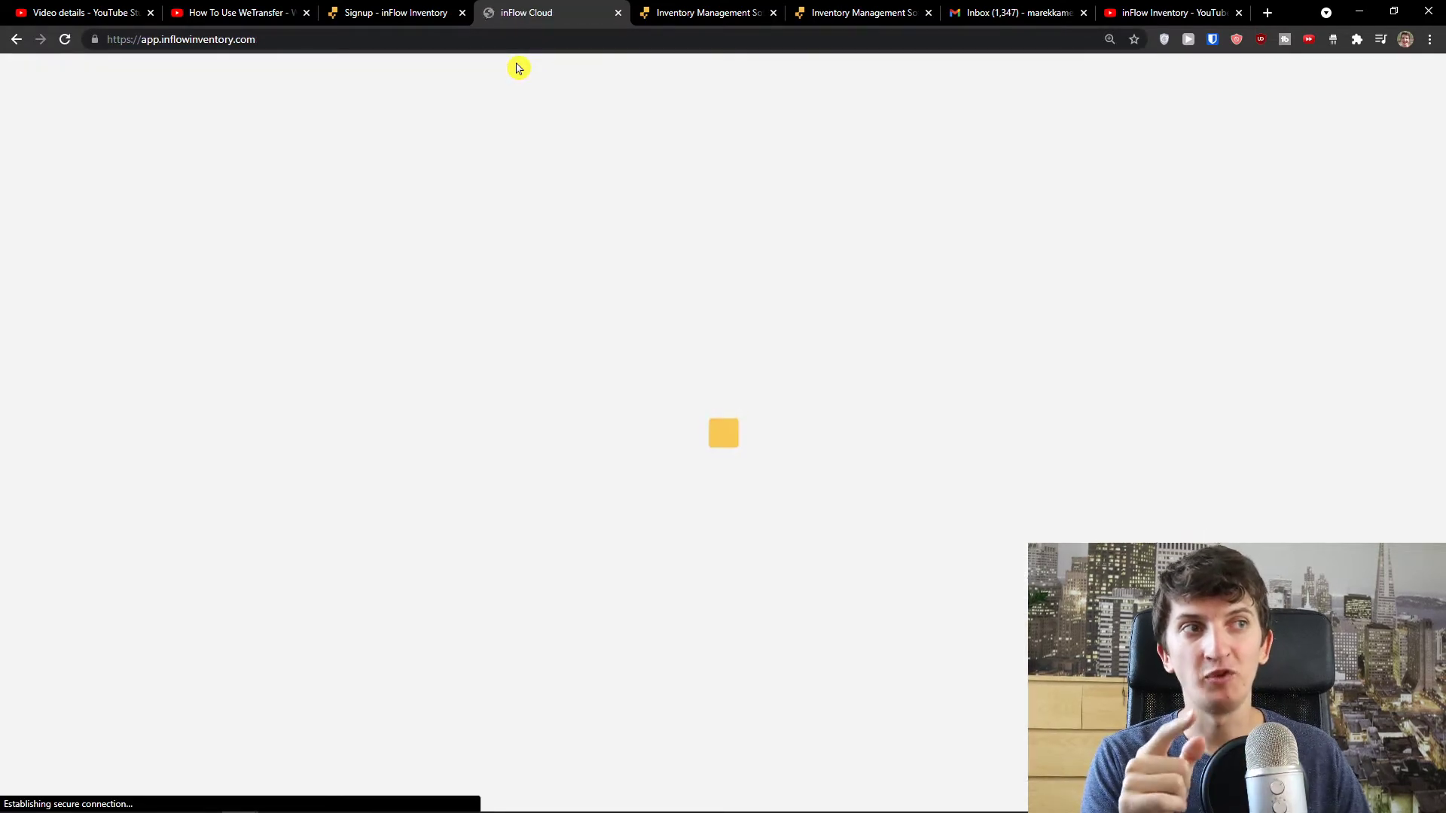
scroll(403, 241, "down", 2)
scroll(402, 241, "down", 3)
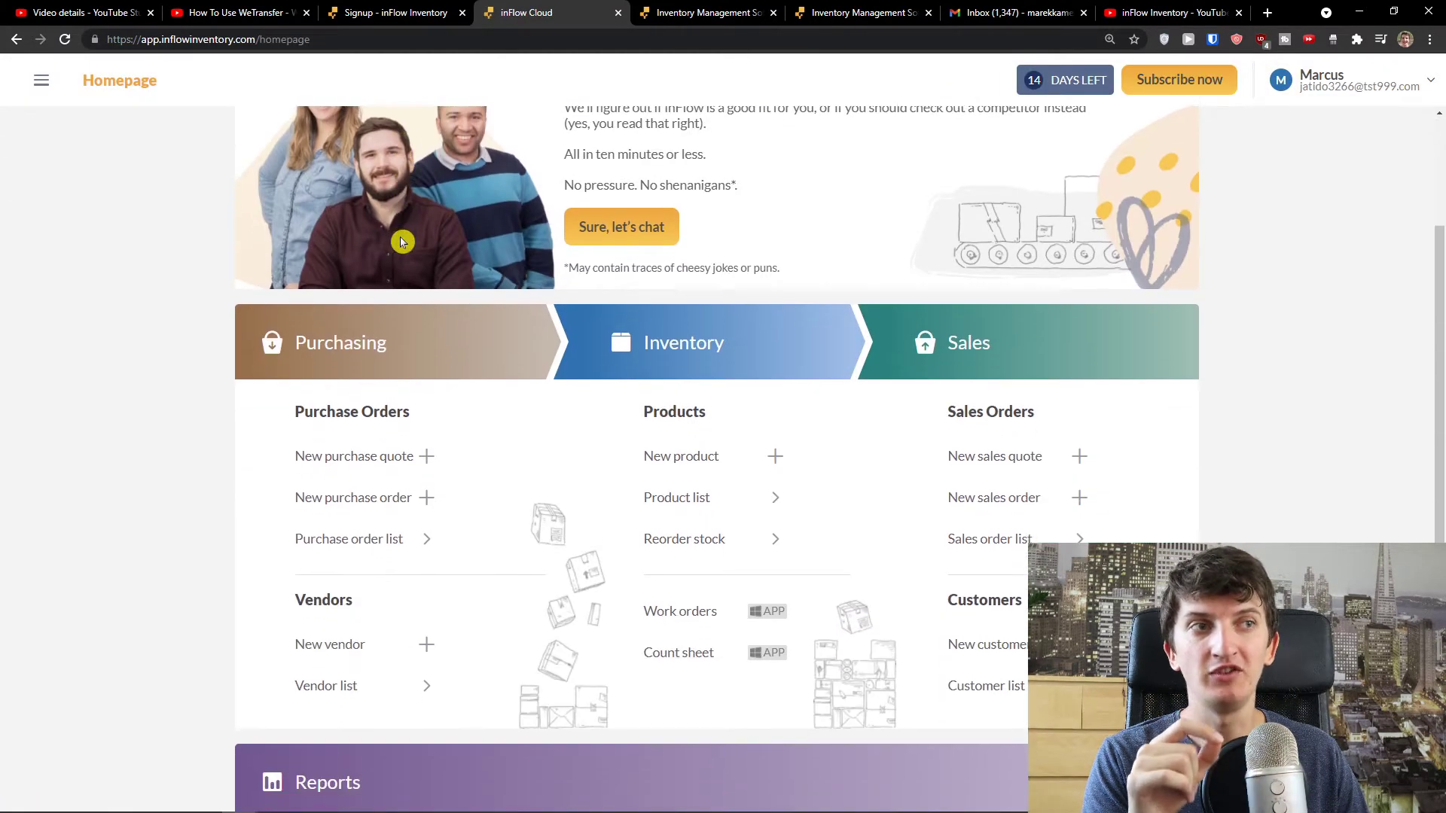
scroll(400, 236, "down", 3)
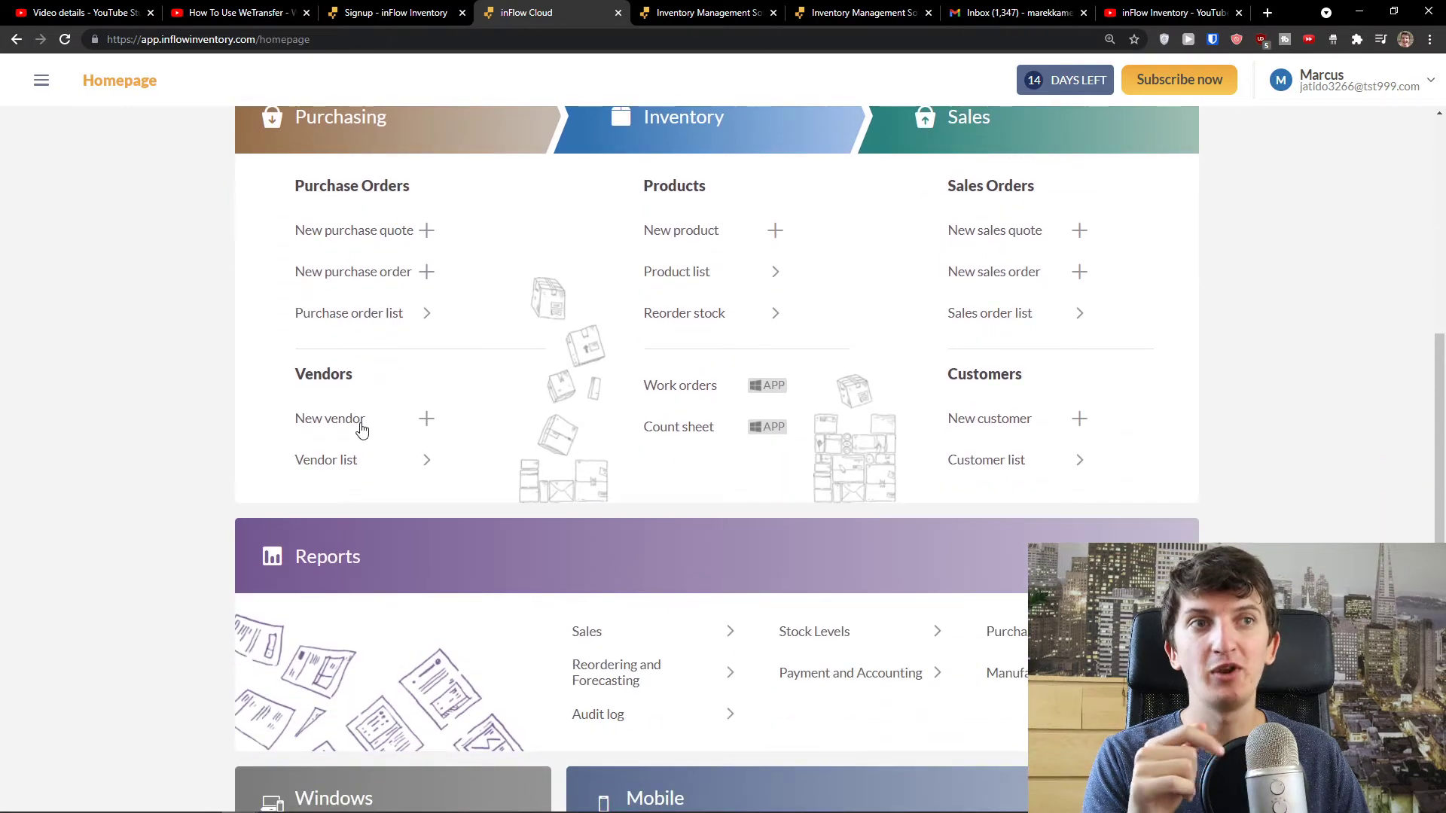
scroll(945, 429, "up", 1)
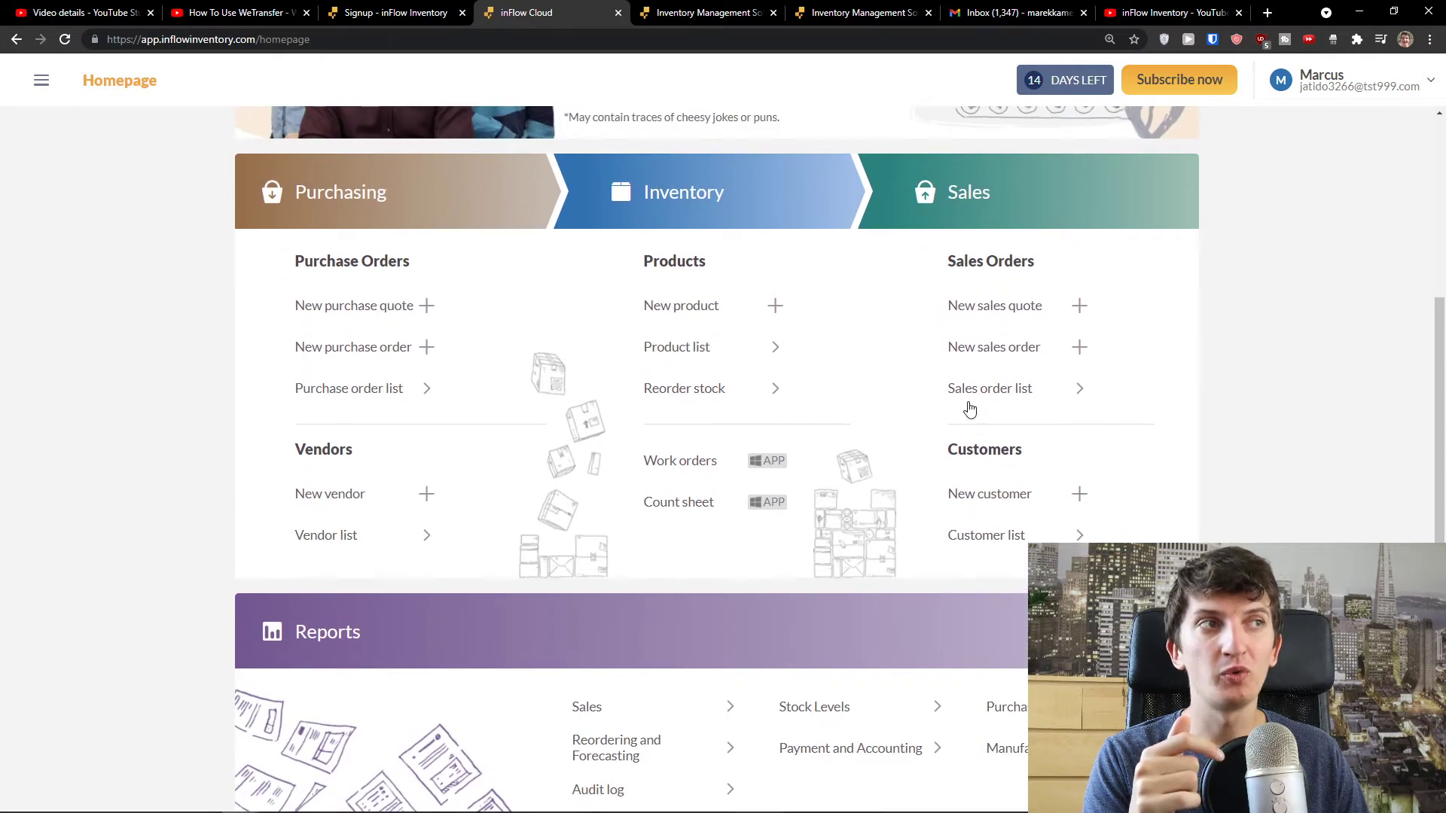
- Create a customer named 'Sun Customer' from the homepage
left_click(1057, 502)
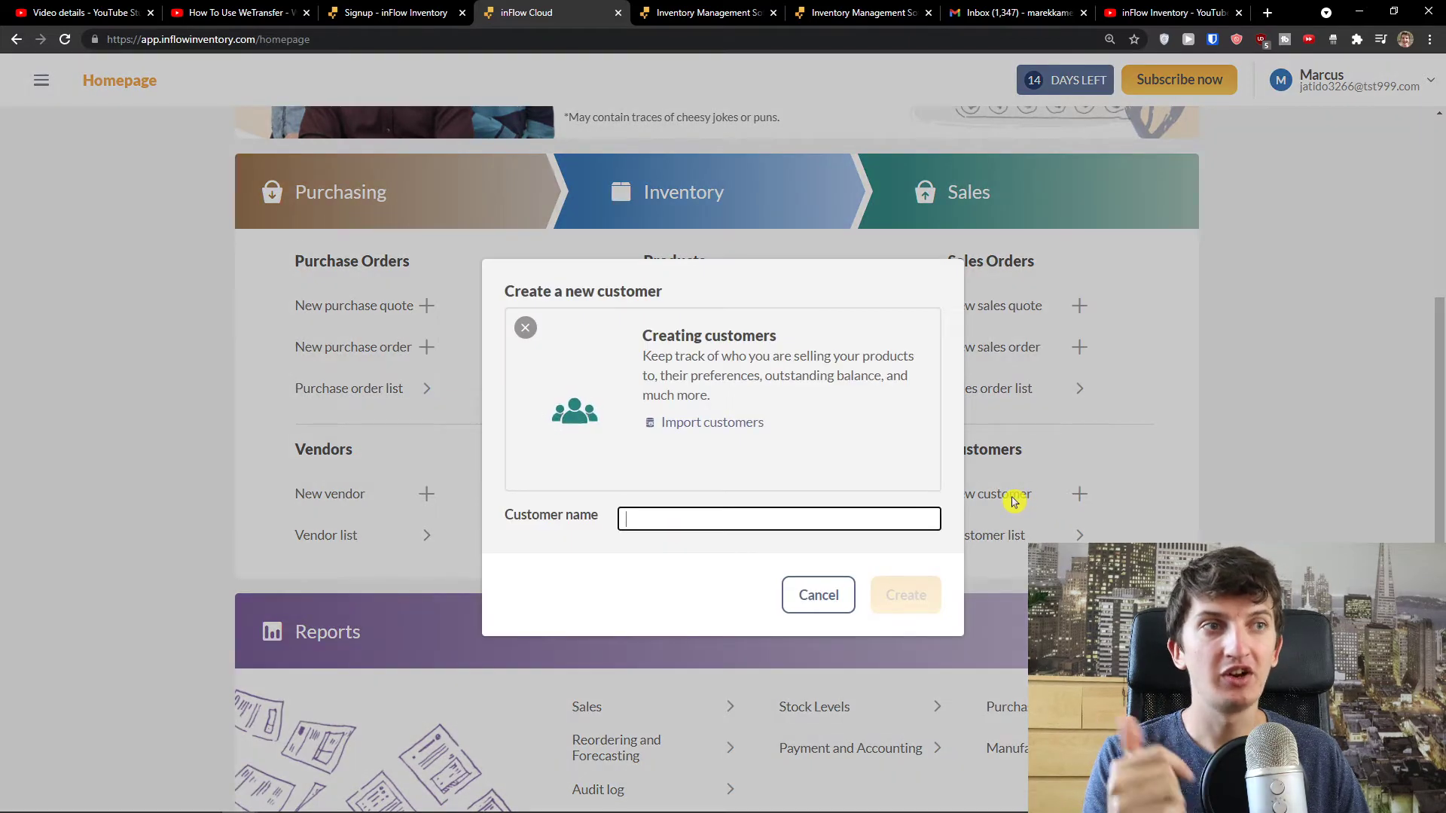
type("Sun Cu")
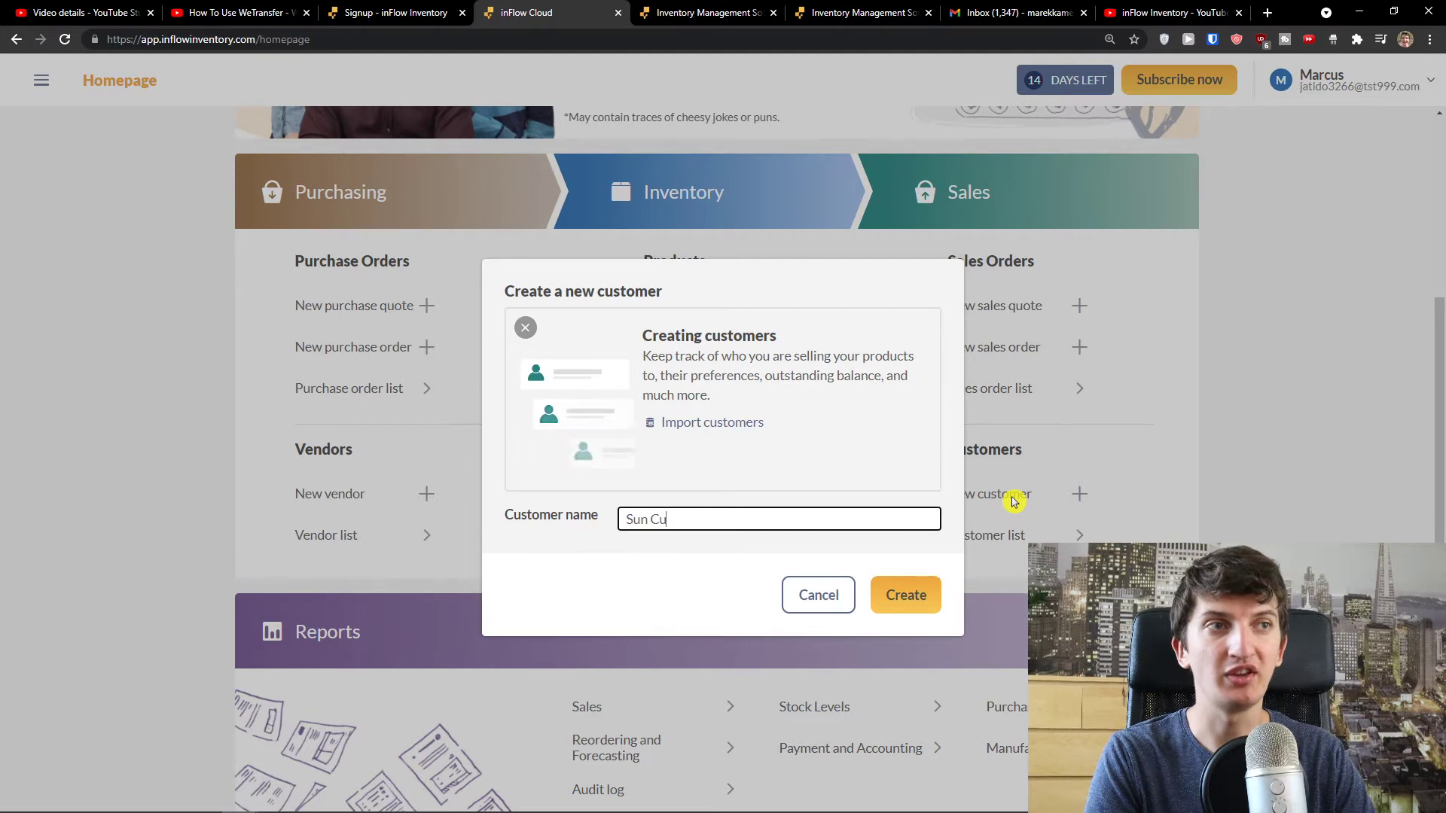
type("stomer")
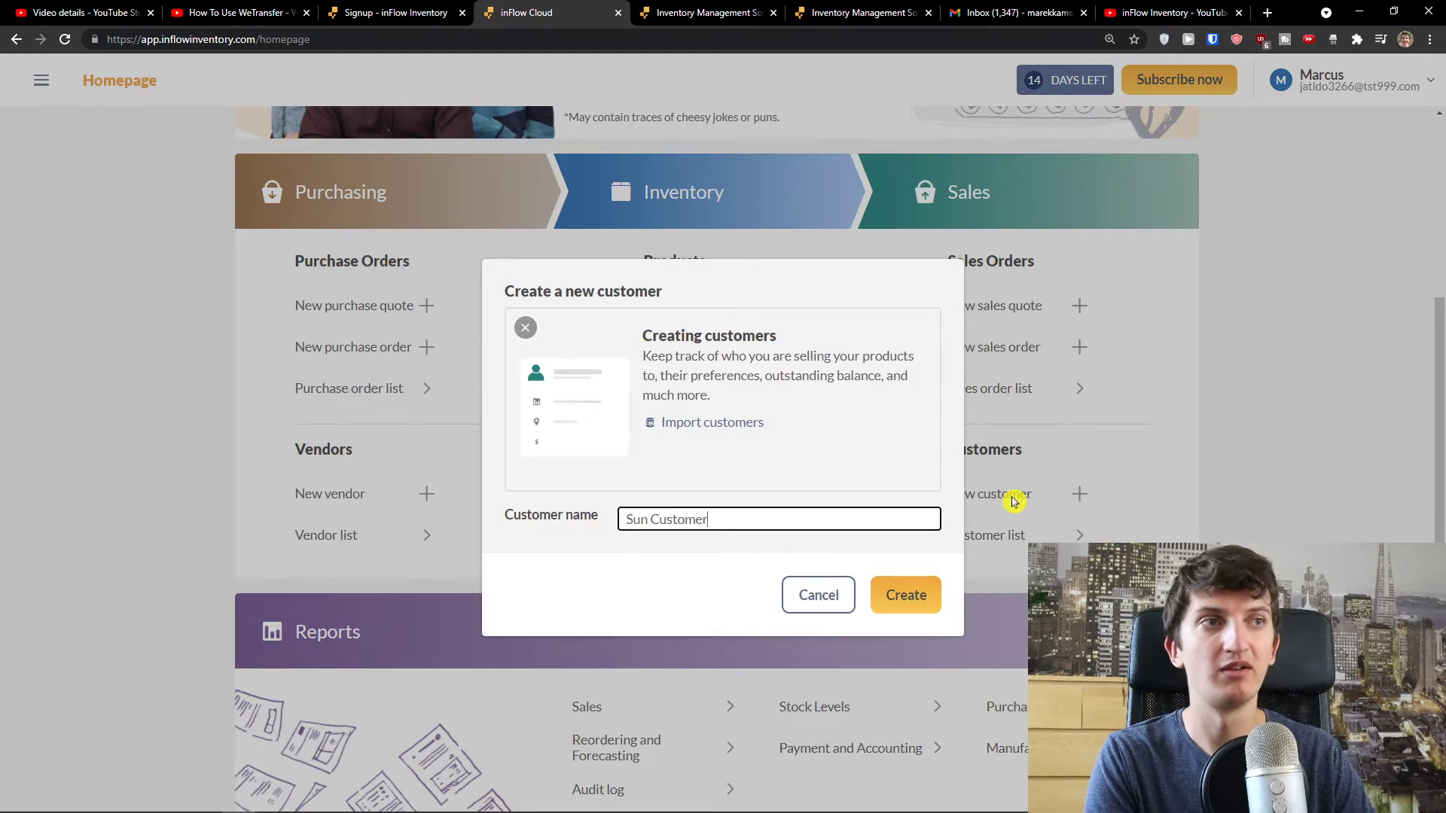
left_click(907, 595)
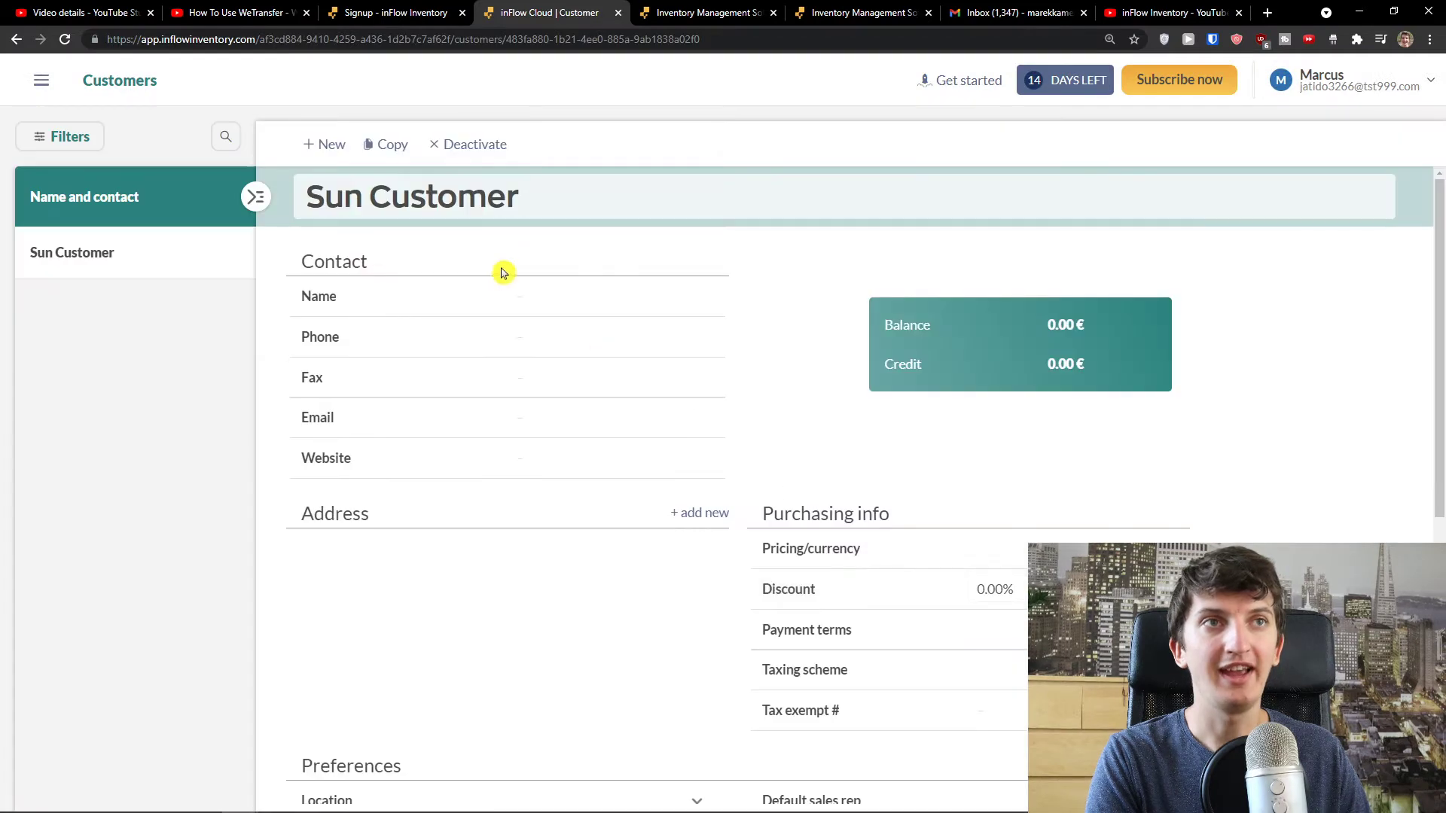
- Retype the customer name as 'Sun Customer' and enter the contact's name
double_click(474, 203)
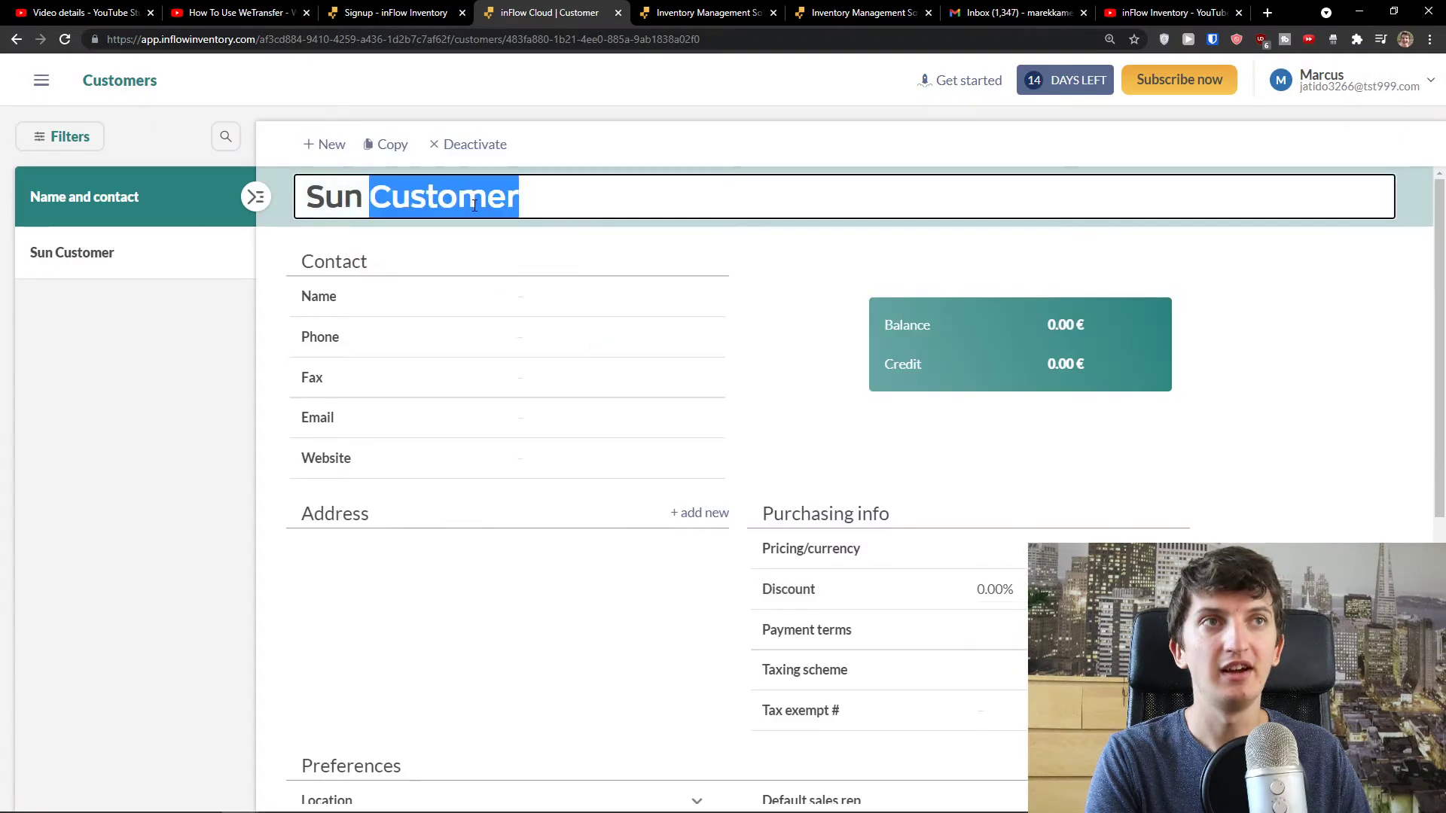
key("ctrl+a")
key("BackSpace")
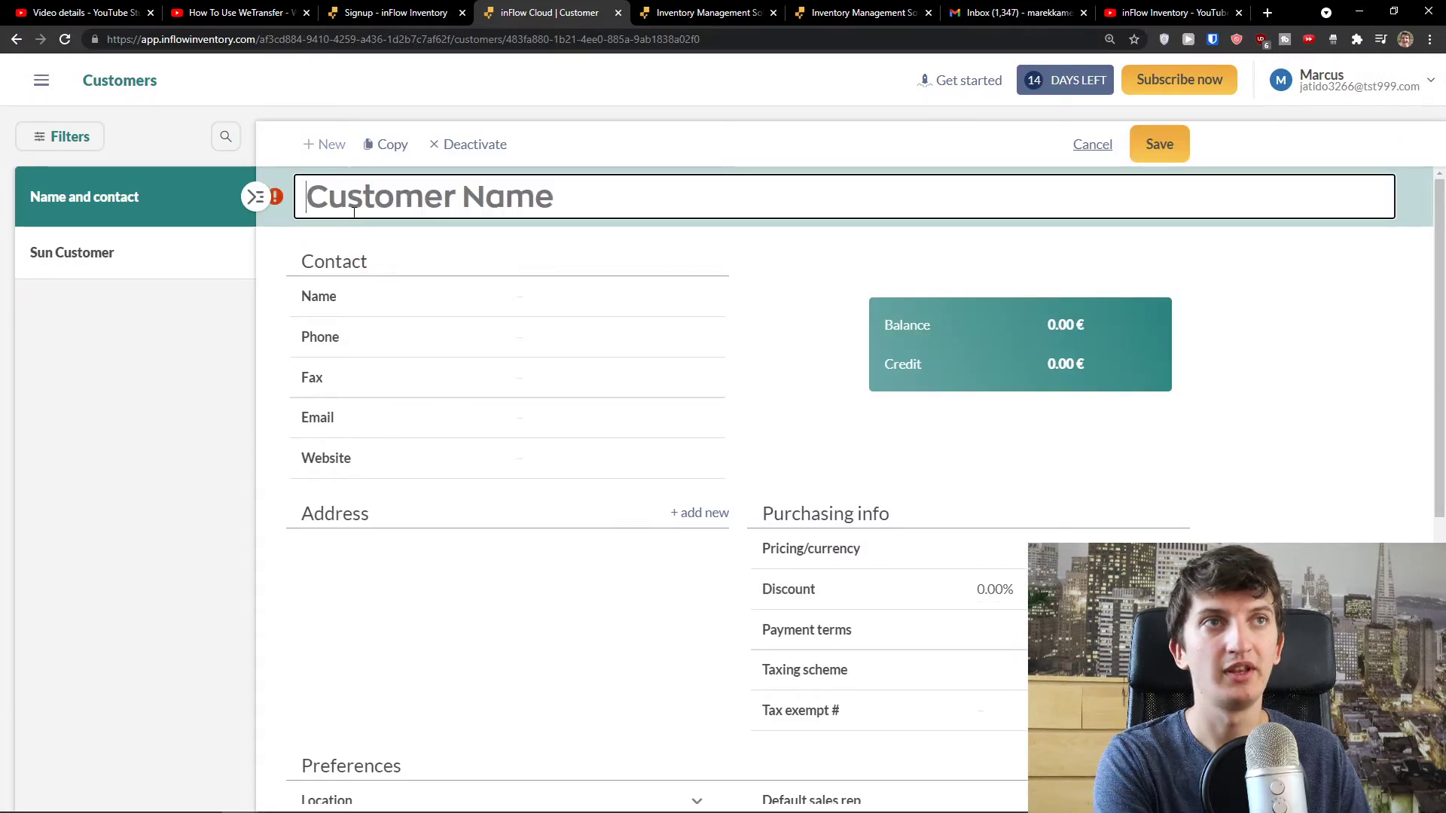
type("Sun Customer")
key("Tab")
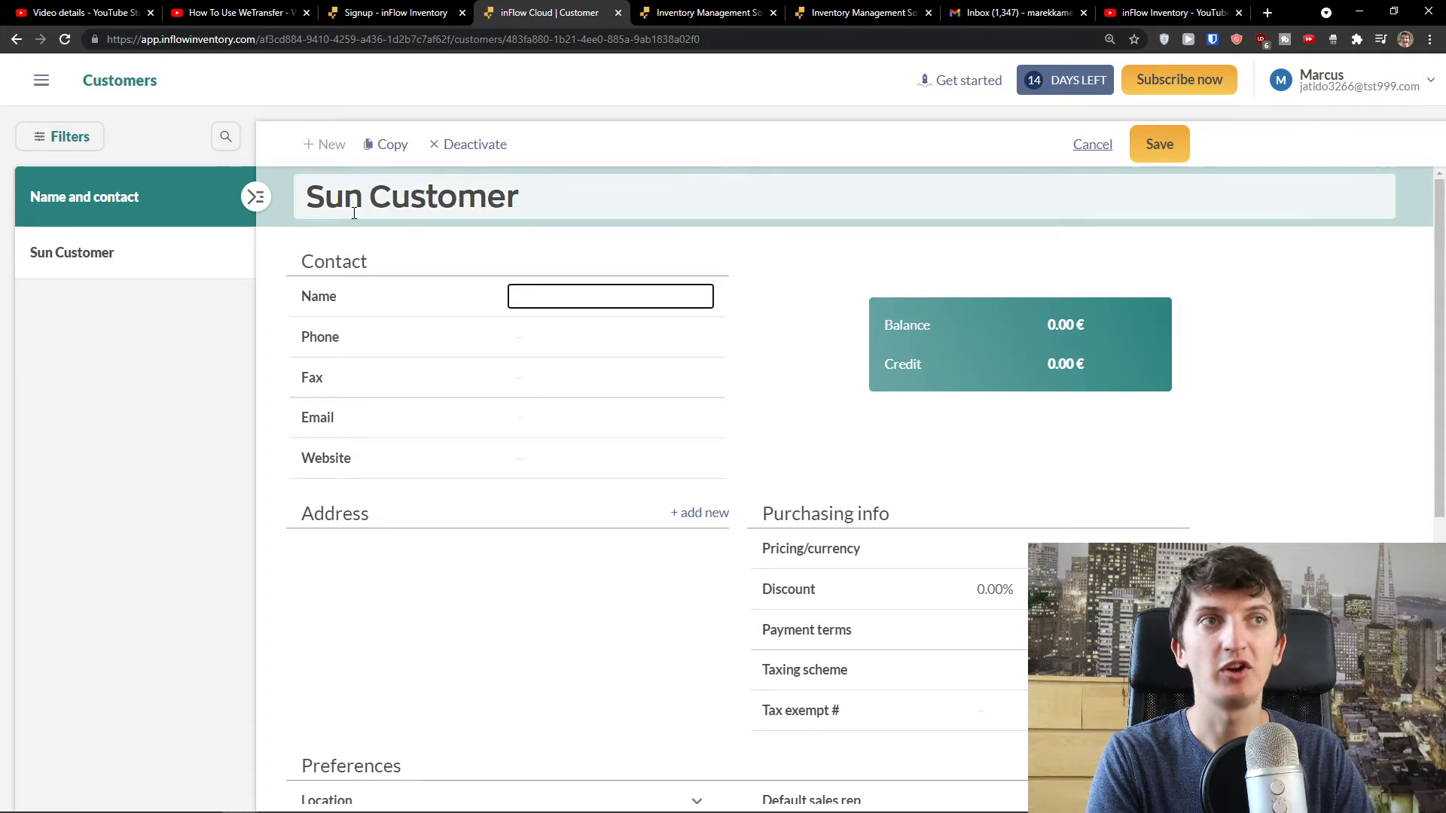
type("Sun Contact For Customer")
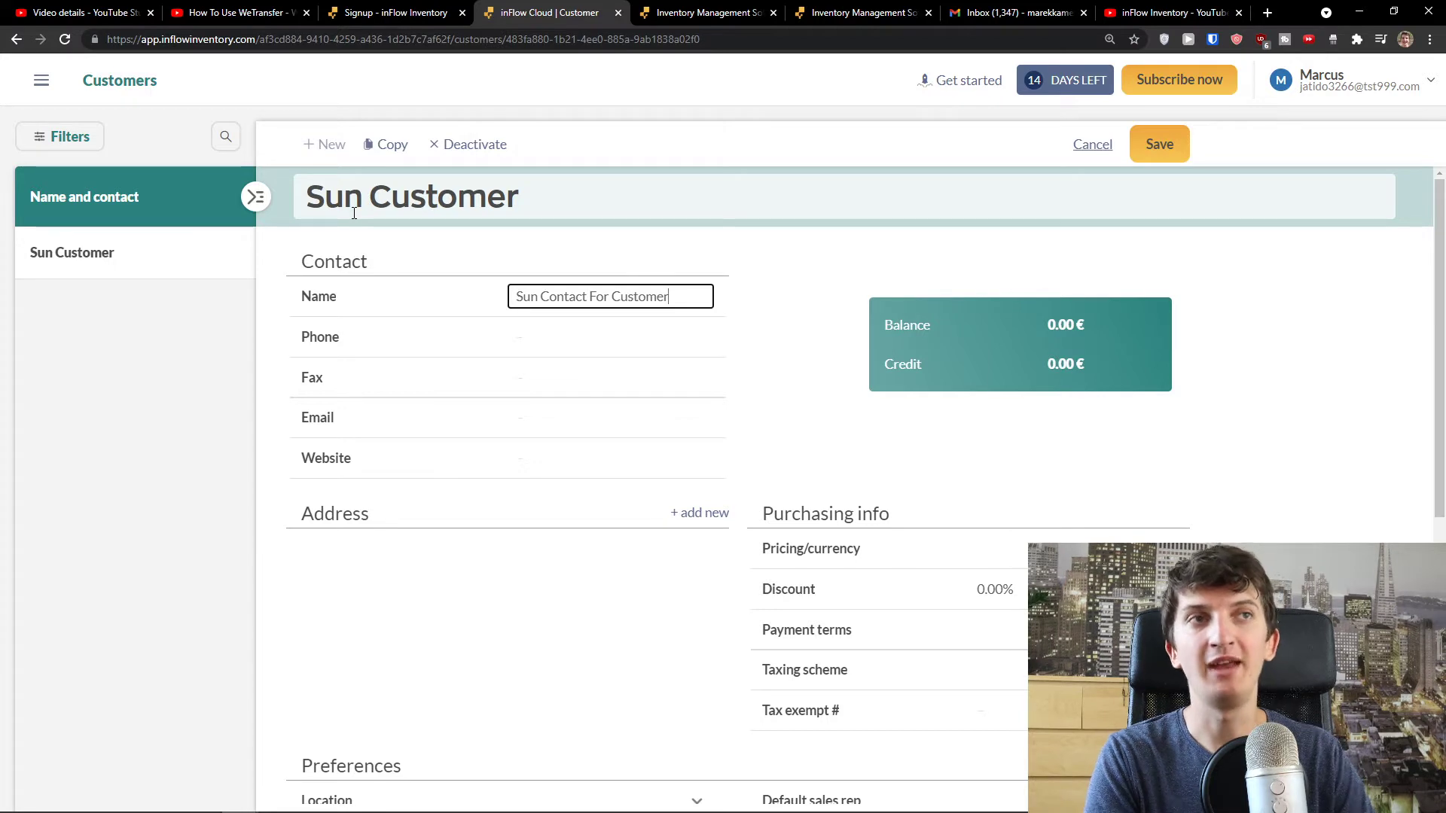
key("ctrl+a")
type("S")
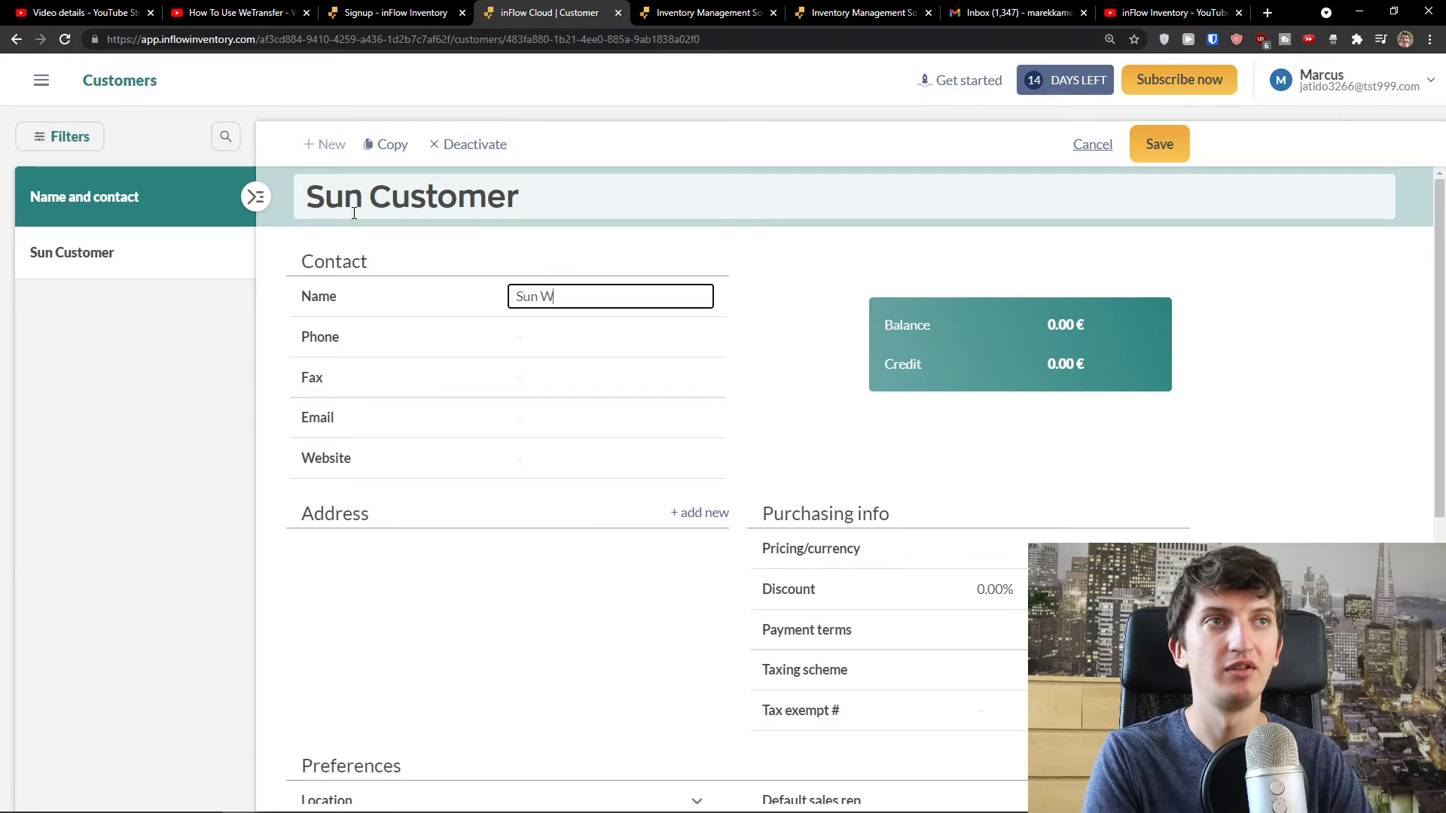
key("Tab")
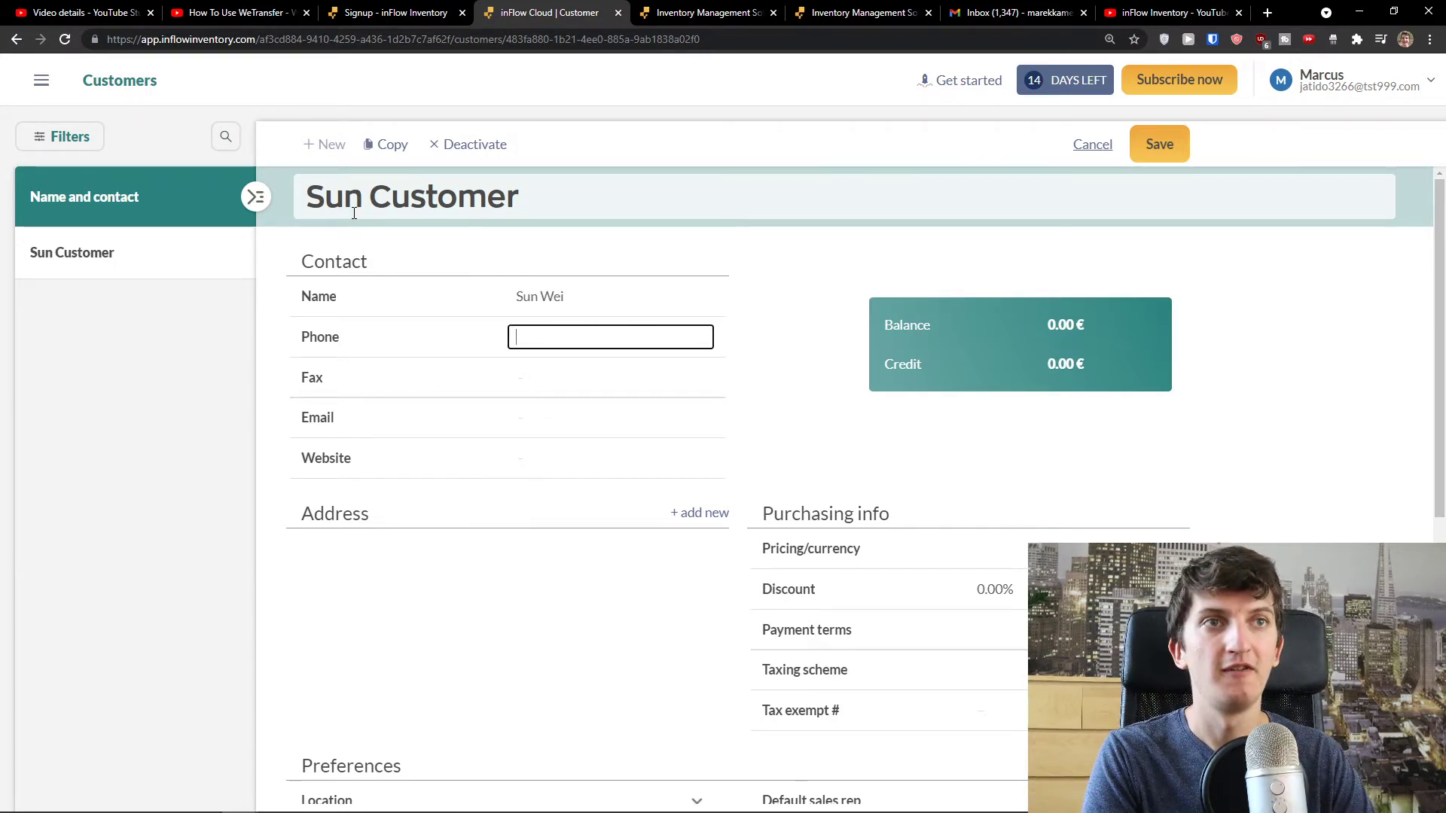
scroll(565, 461, "down", 2)
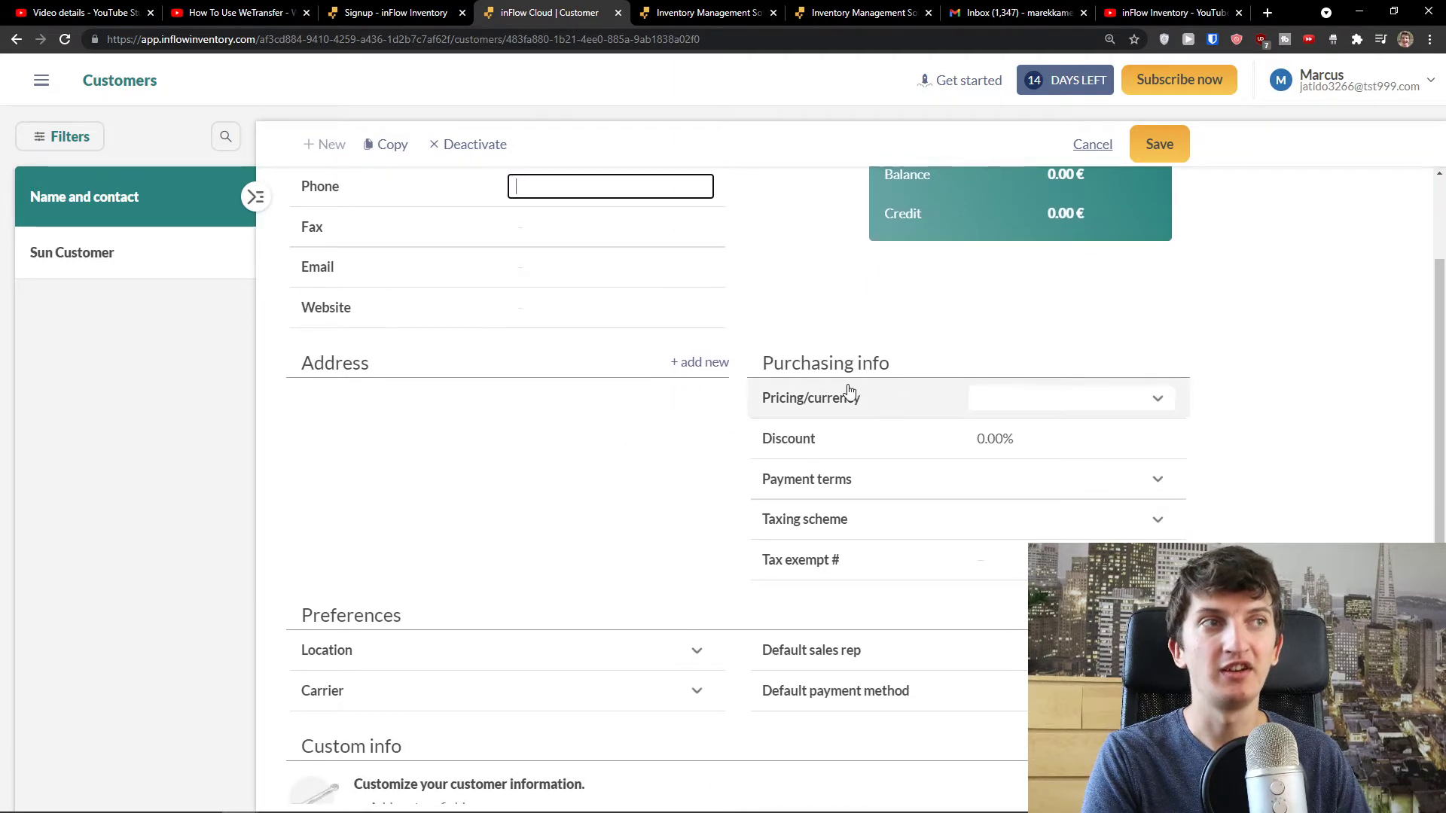
- Set the customer's pricing to Normal Price and payment terms to Net 10
scroll(868, 390, "up", 1)
scroll(846, 390, "down", 1)
left_click(1156, 409)
left_click(1126, 423)
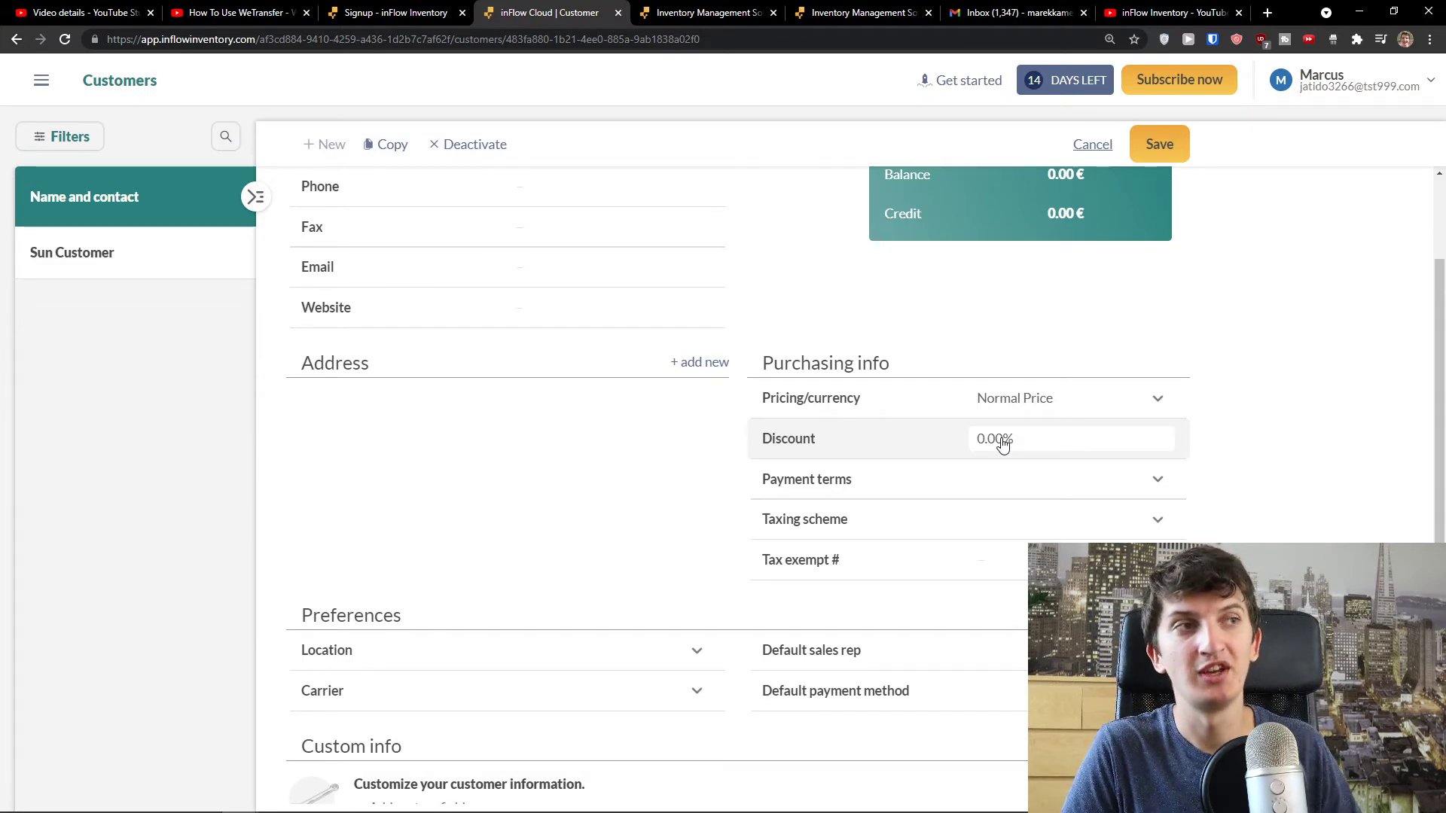
left_click(1060, 486)
left_click(1033, 532)
- Review the taxing scheme, payment method and sales rep options, then save the customer
left_click(1018, 526)
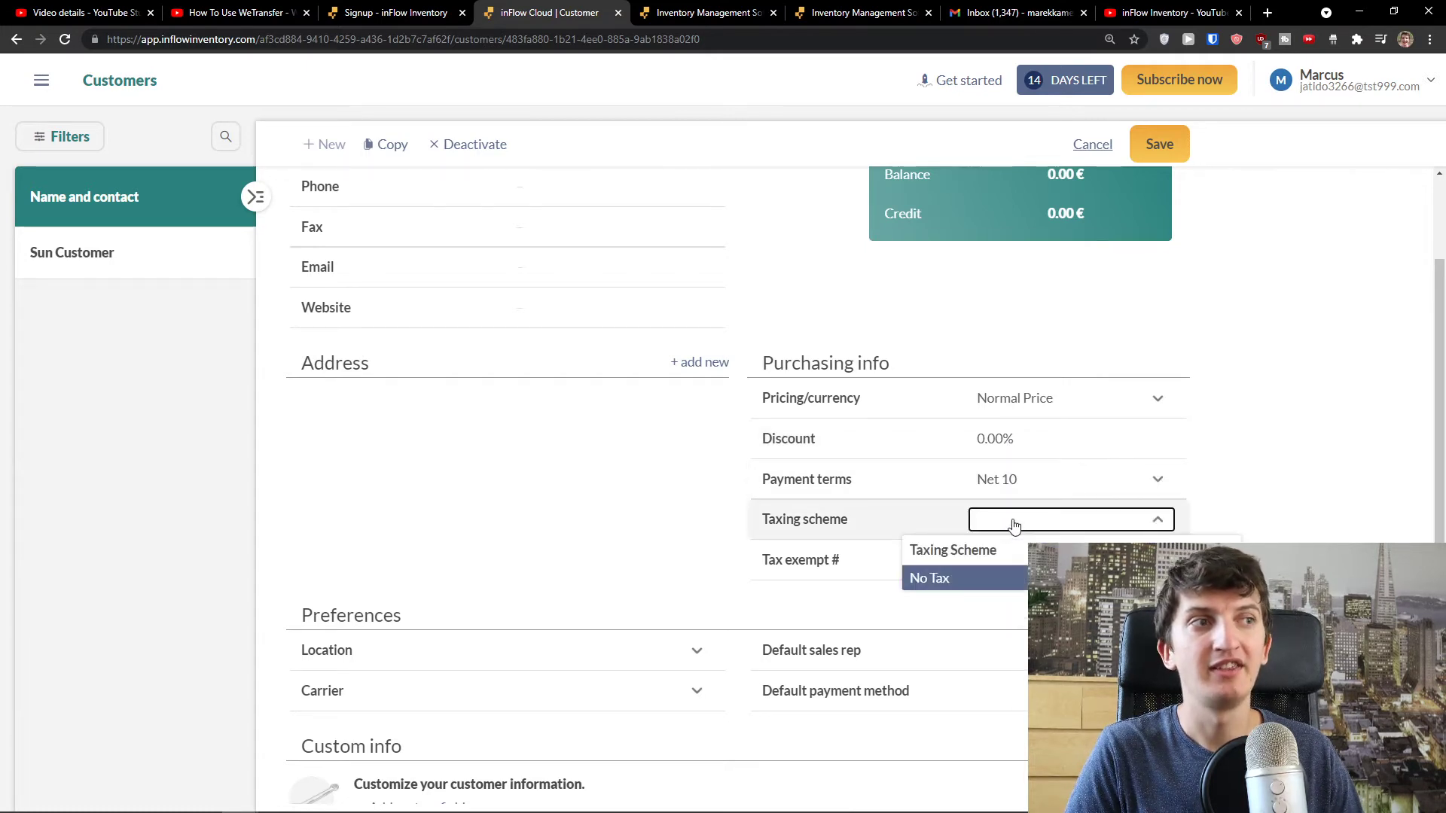
left_click(681, 521)
scroll(682, 521, "down", 2)
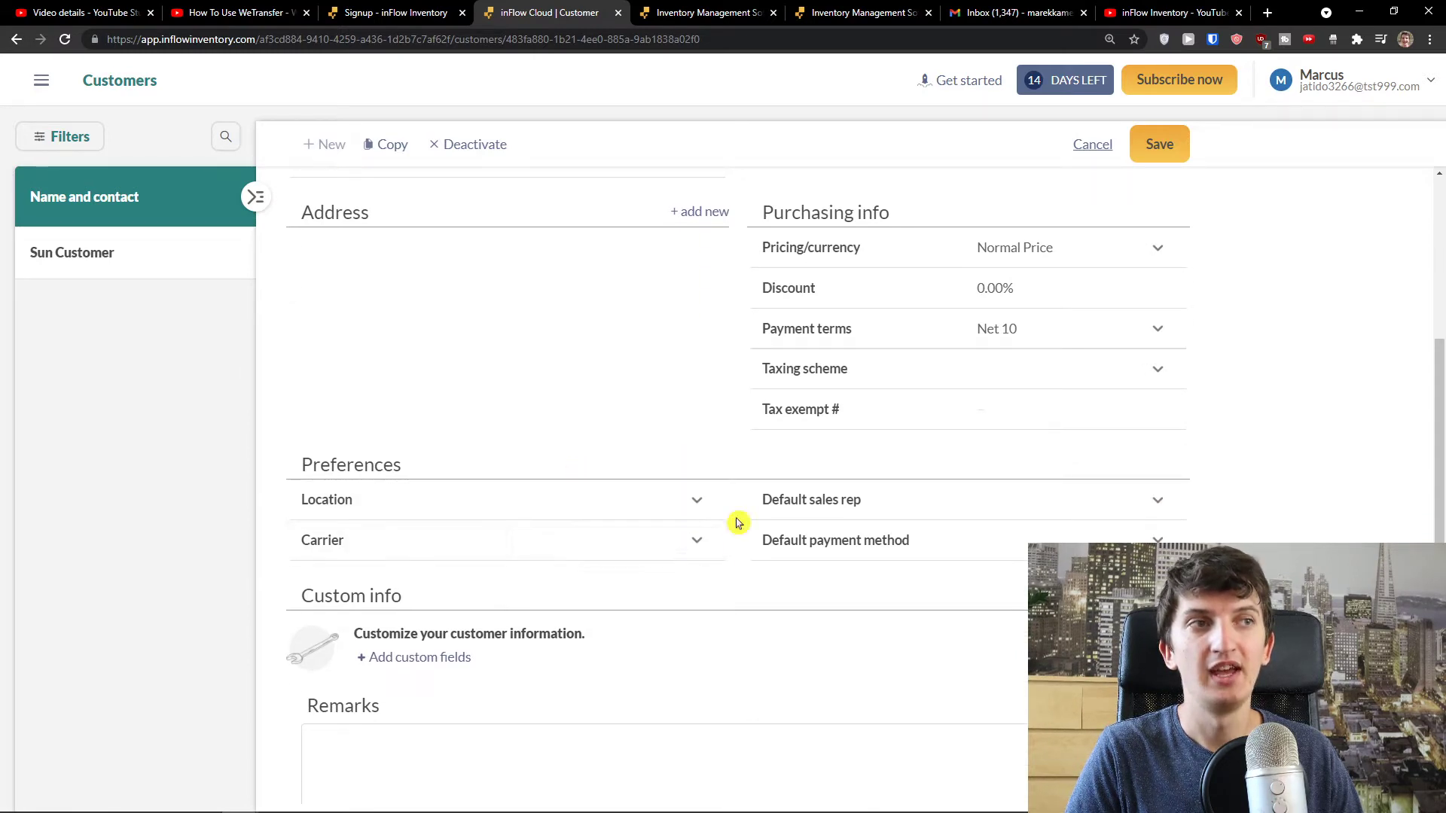
scroll(964, 509, "down", 1)
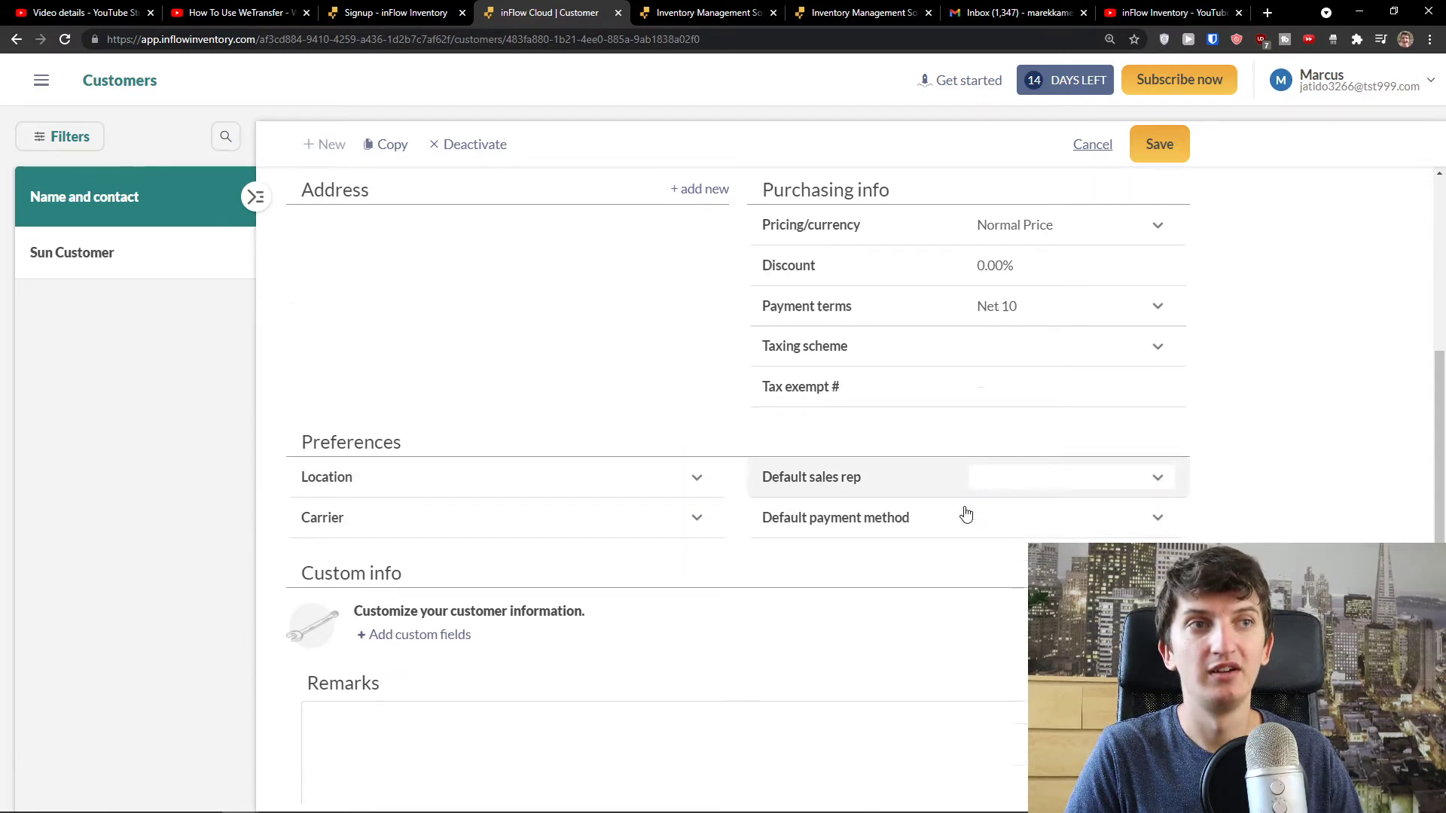
left_click(971, 465)
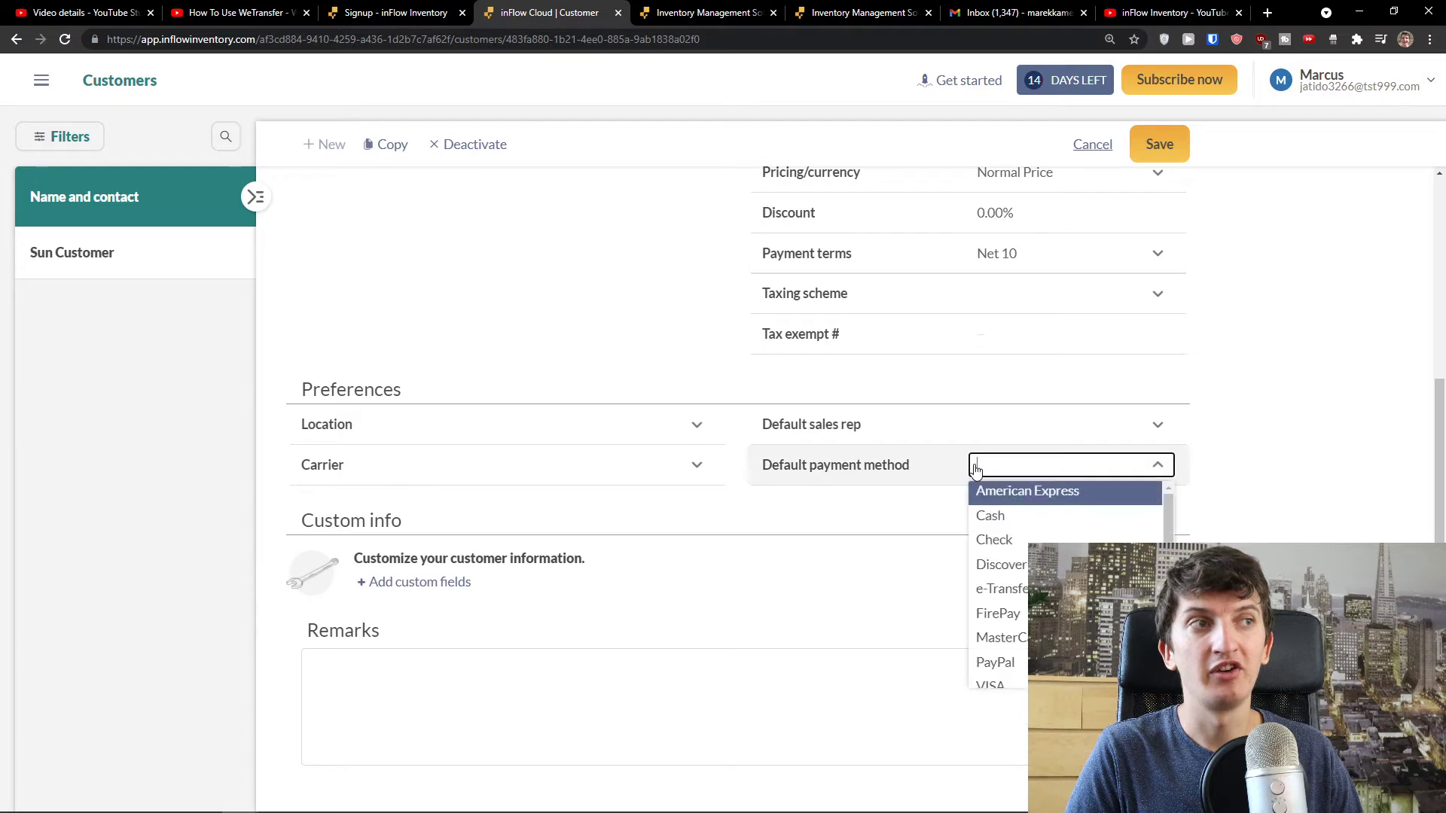
left_click(1014, 436)
scroll(841, 522, "down", 2)
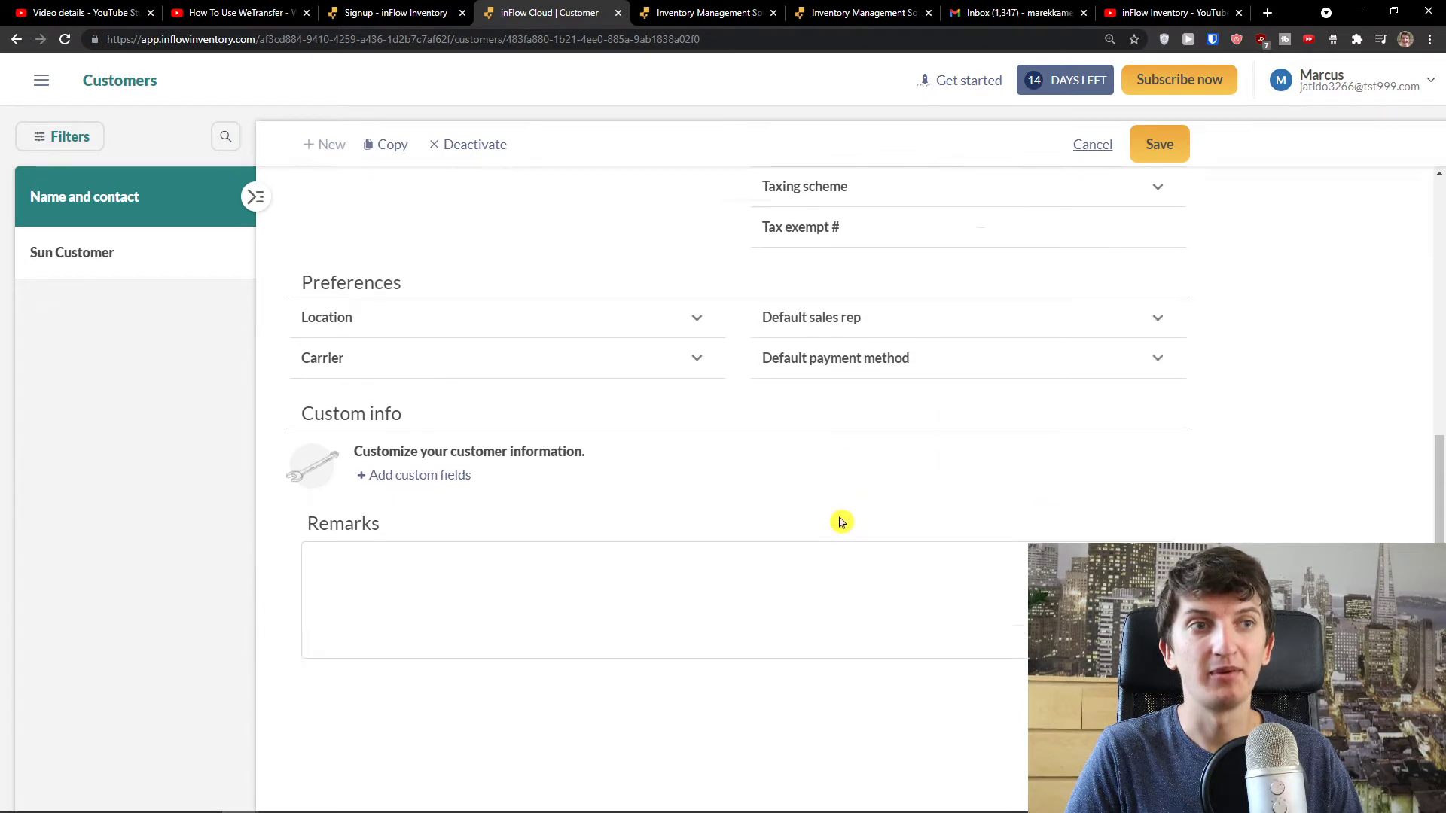
scroll(851, 542, "up", 7)
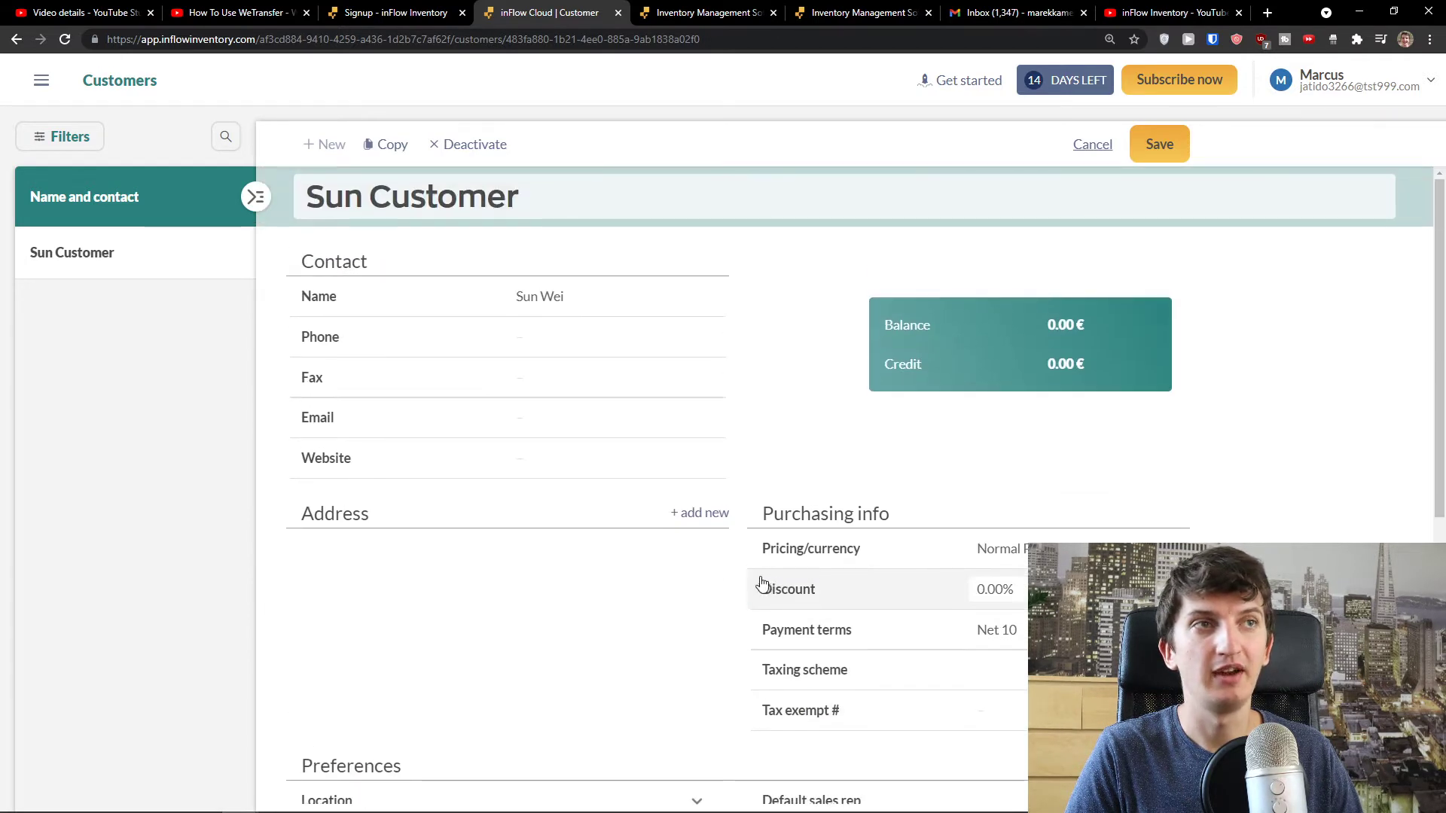
left_click(1167, 144)
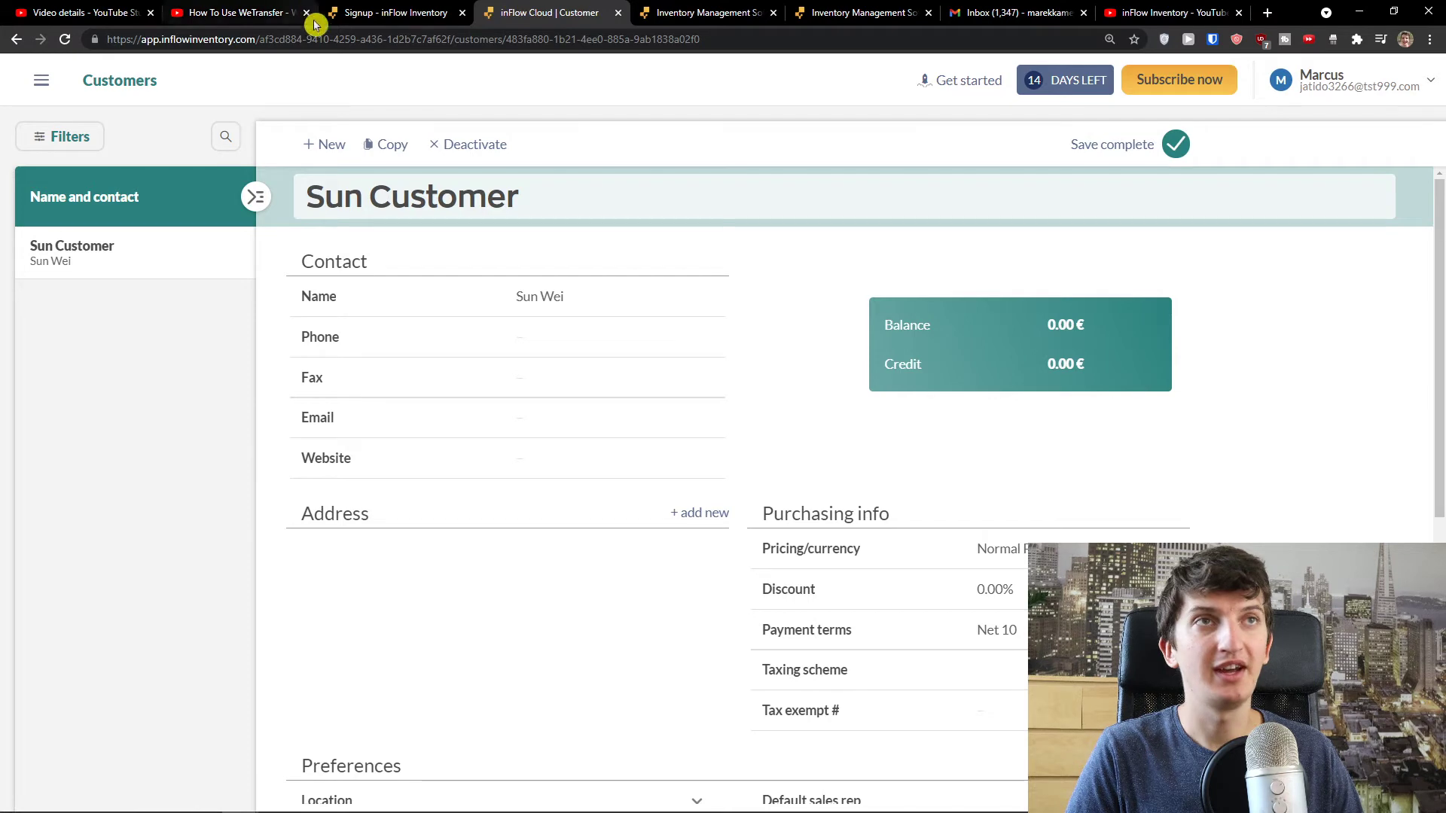
left_click_drag(256, 40, 503, 39)
- Go back to the inFlow home address and scroll to the Purchasing, Inventory and Sales panels
key("shift+End")
key("BackSpace")
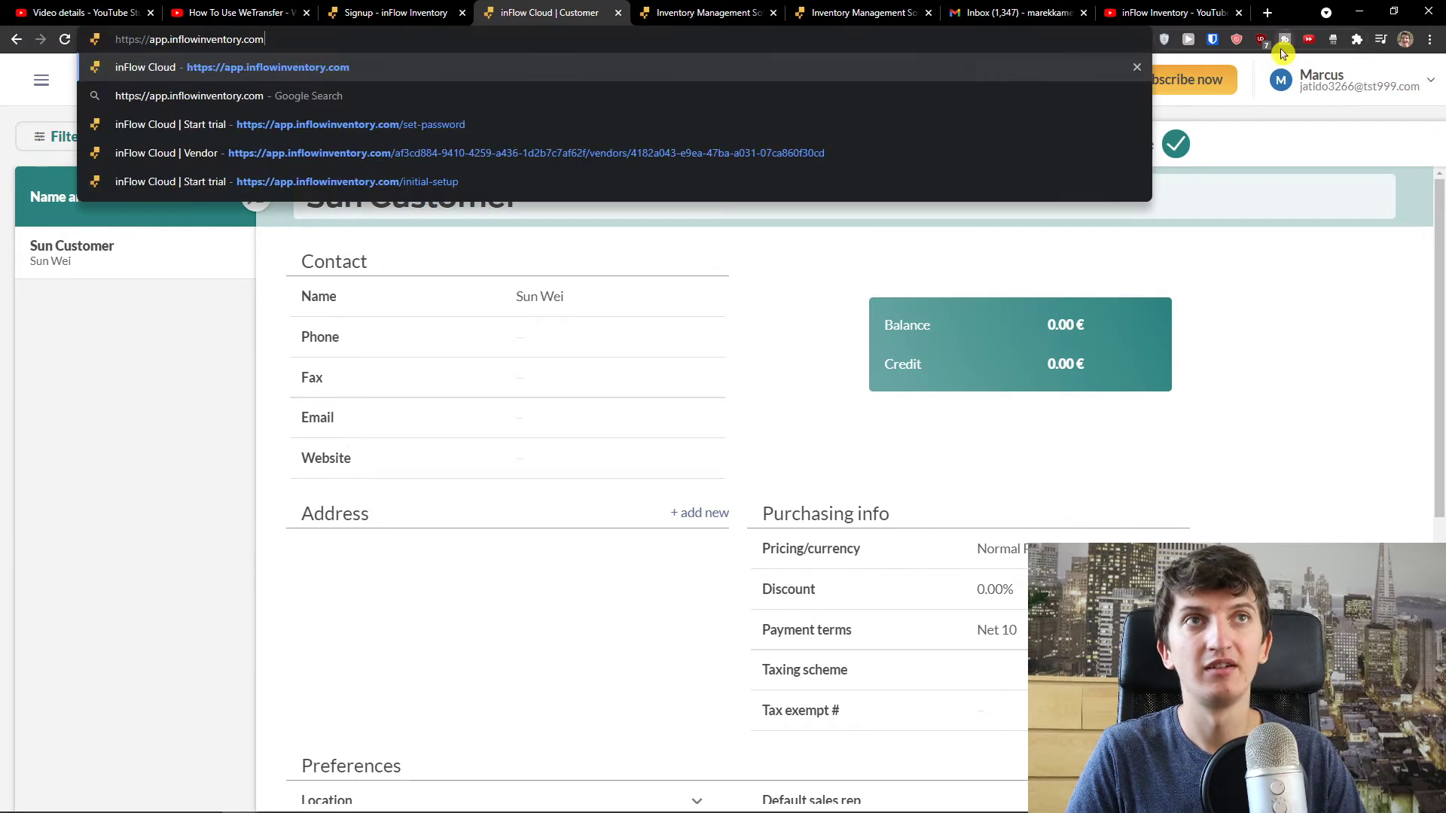
key("Return")
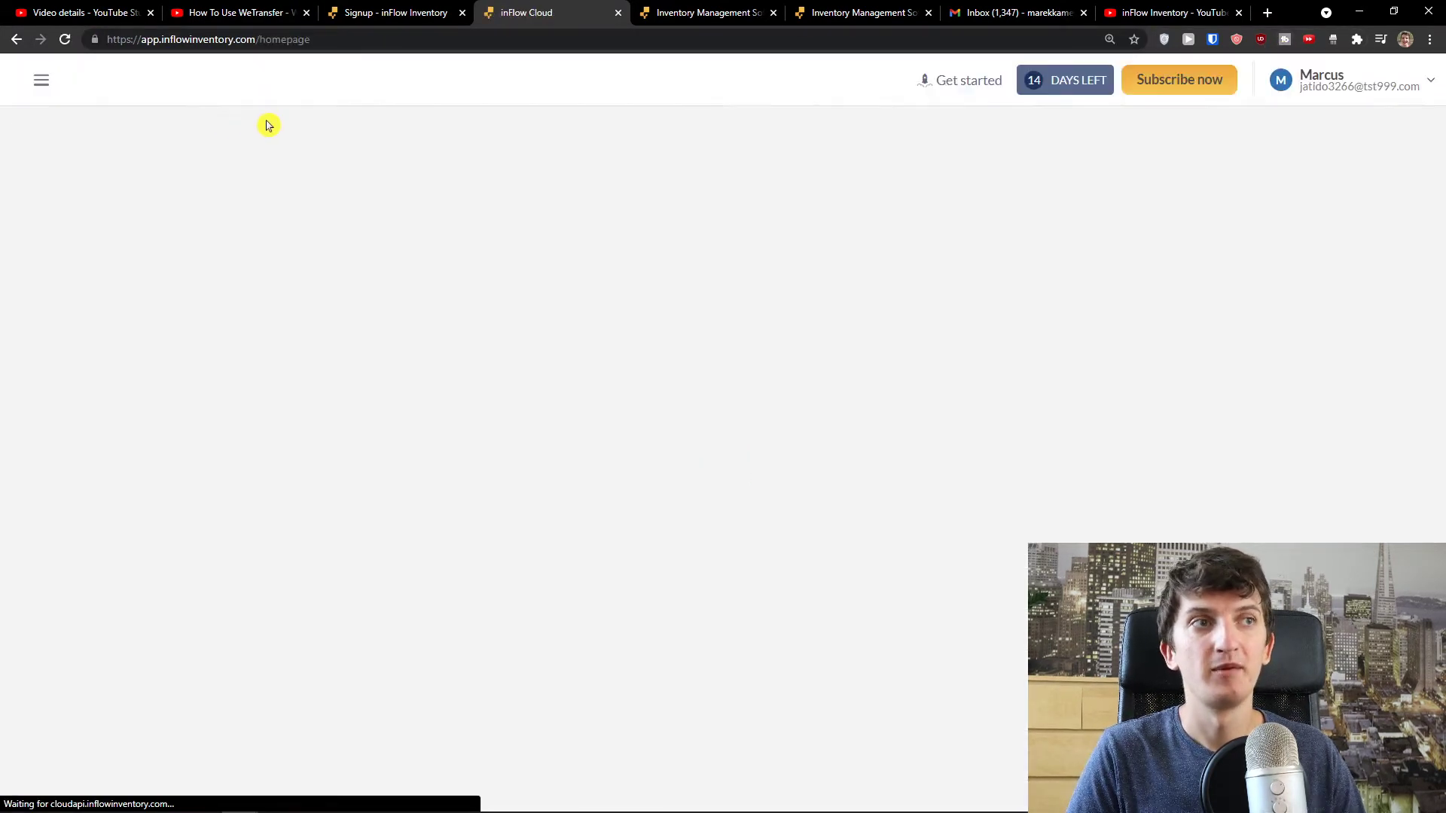
scroll(300, 134, "down", 2)
scroll(300, 134, "down", 1)
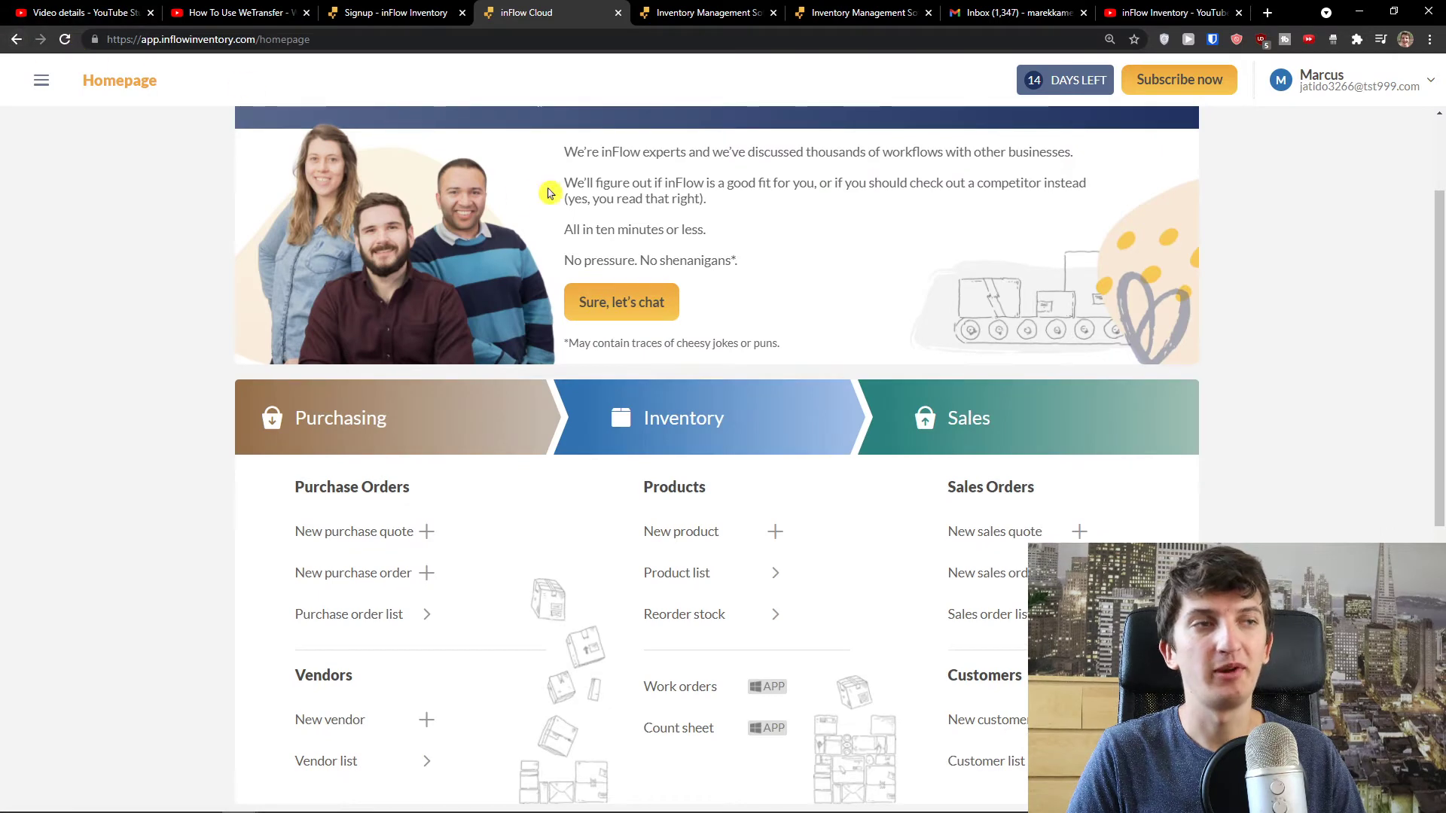
scroll(511, 199, "down", 2)
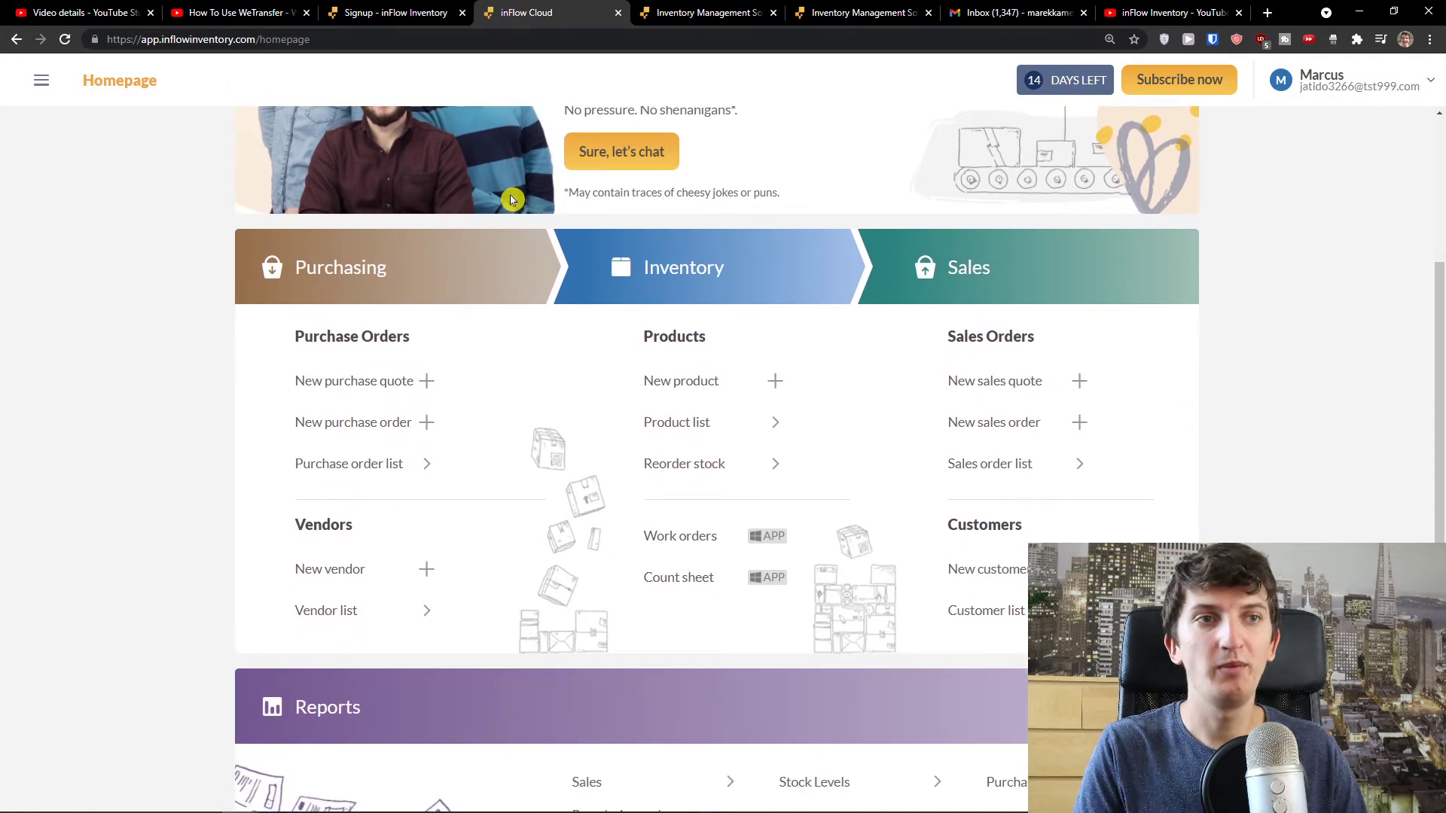
scroll(484, 345, "down", 1)
scroll(484, 346, "up", 1)
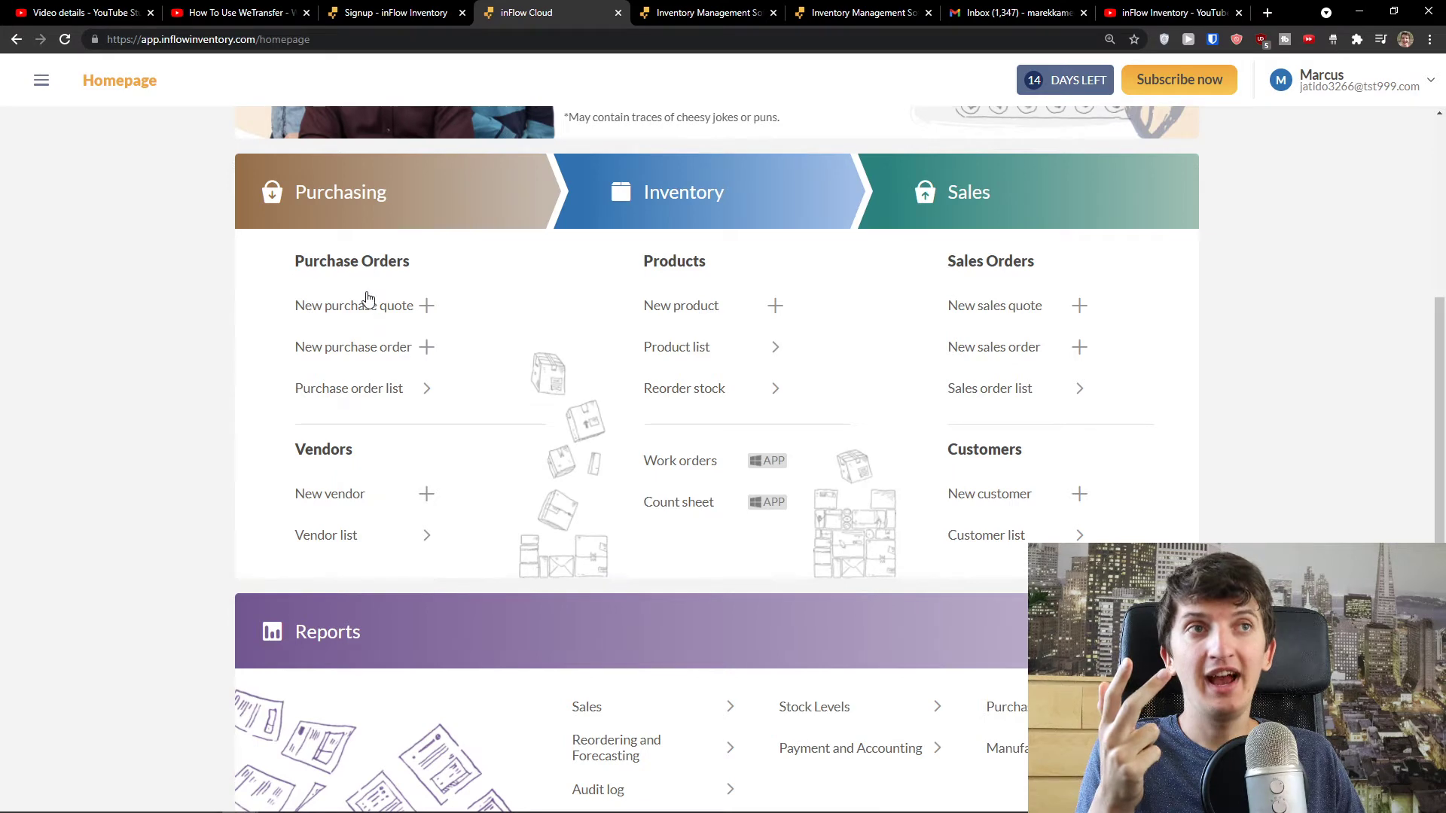
scroll(1009, 307, "down", 3)
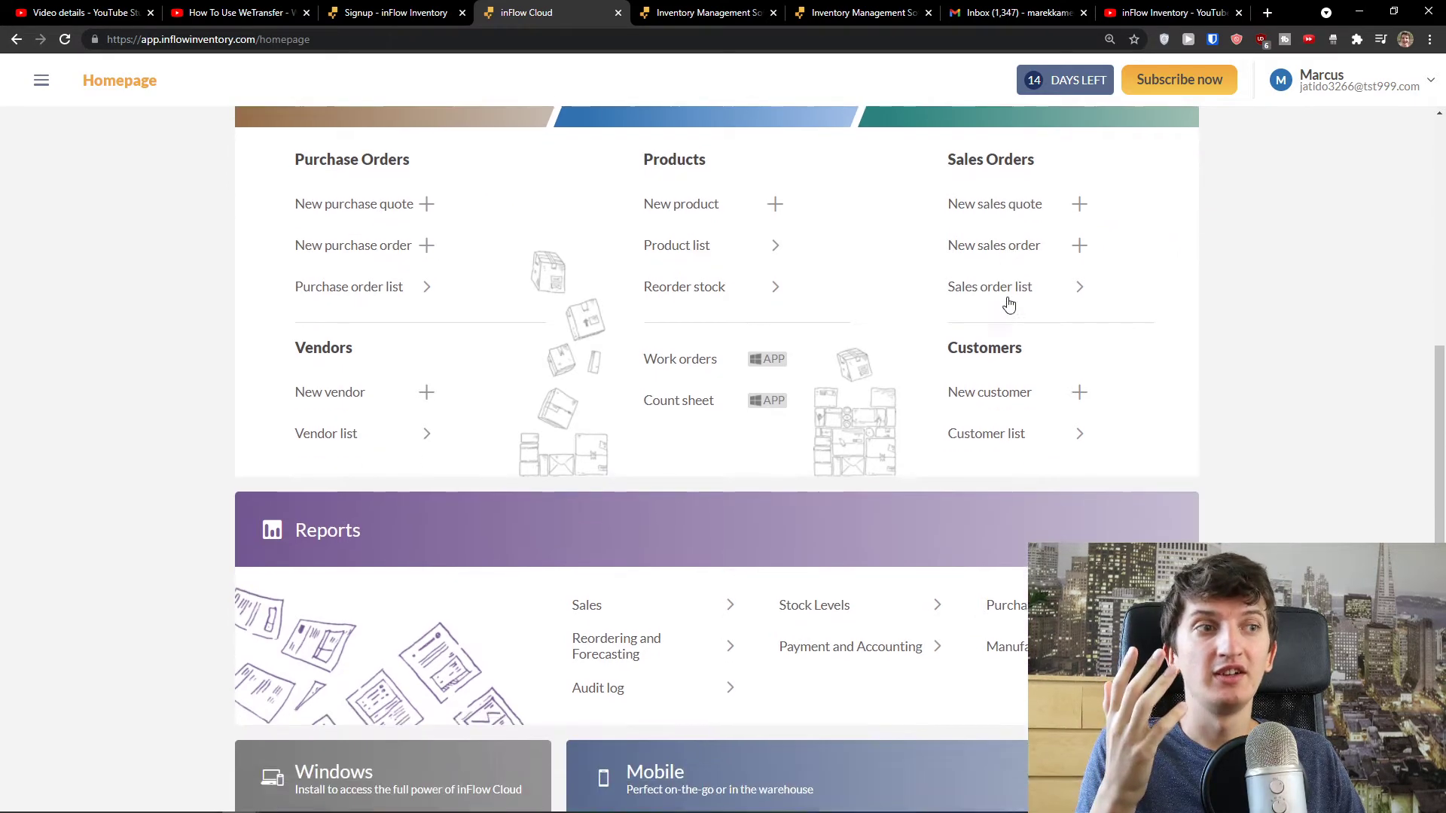
scroll(707, 410, "up", 4)
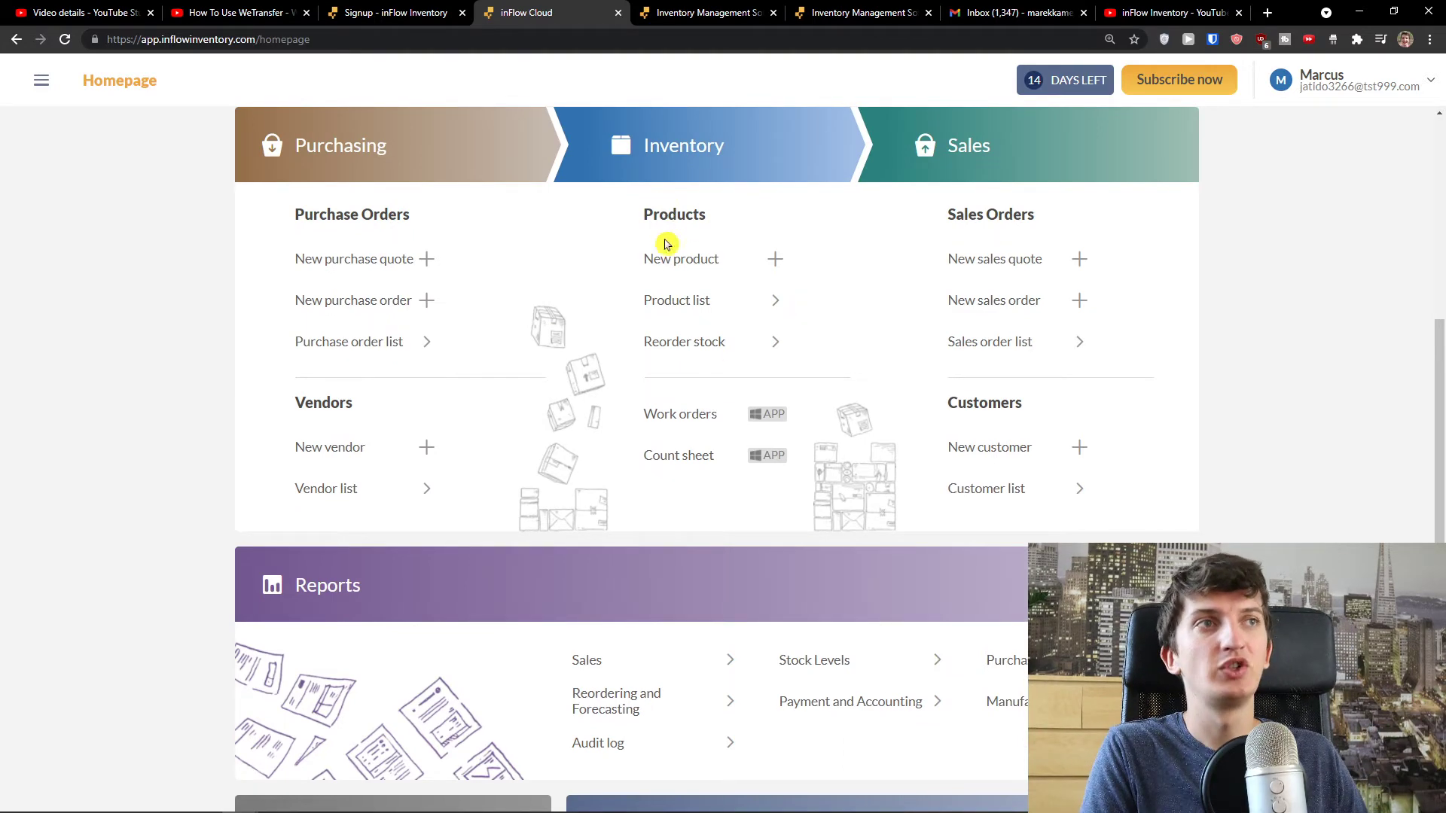
- Create a new Stocked Product named 'Sun Product Paper'
left_click(724, 267)
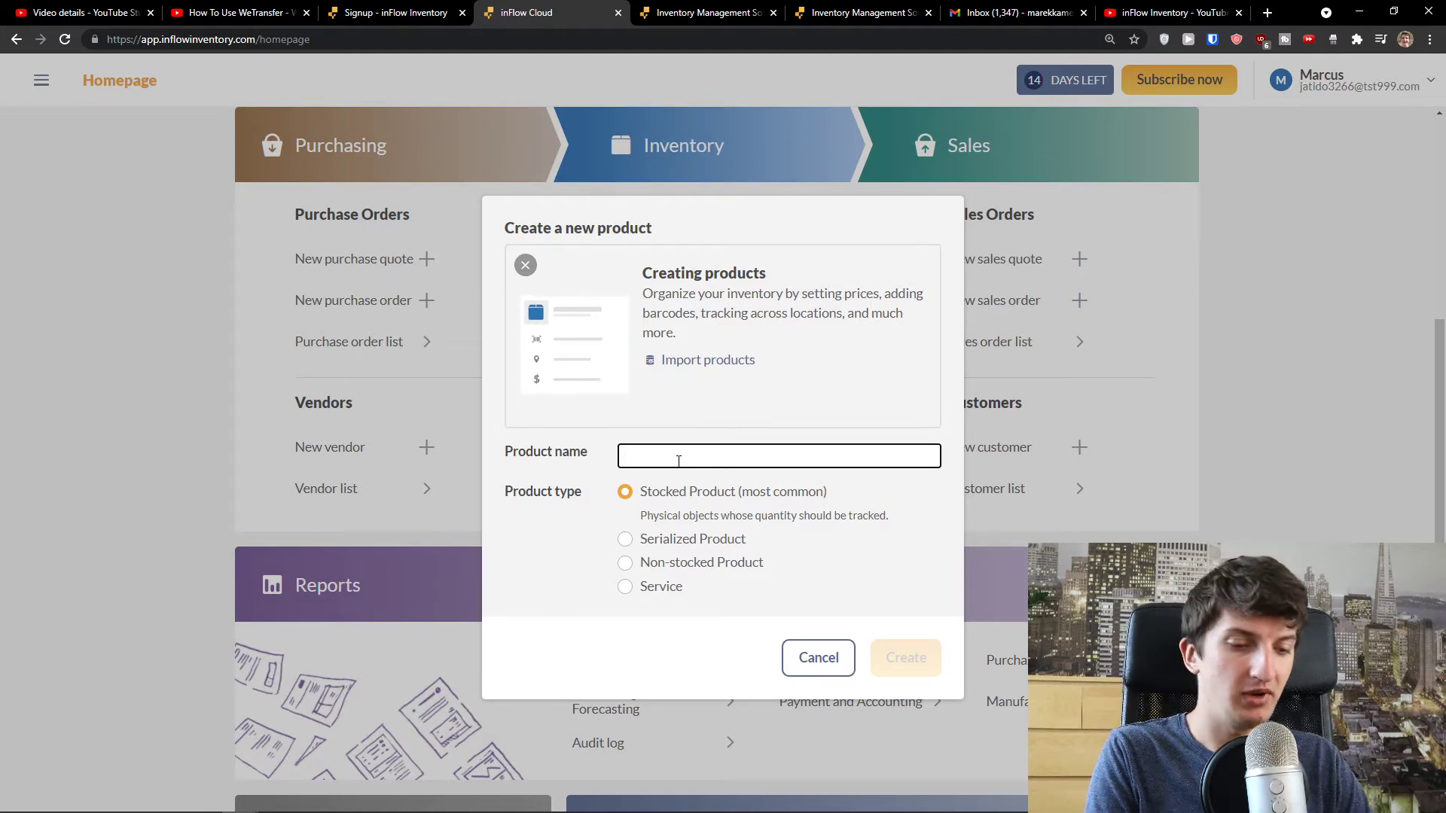
type("Sun Product Paper")
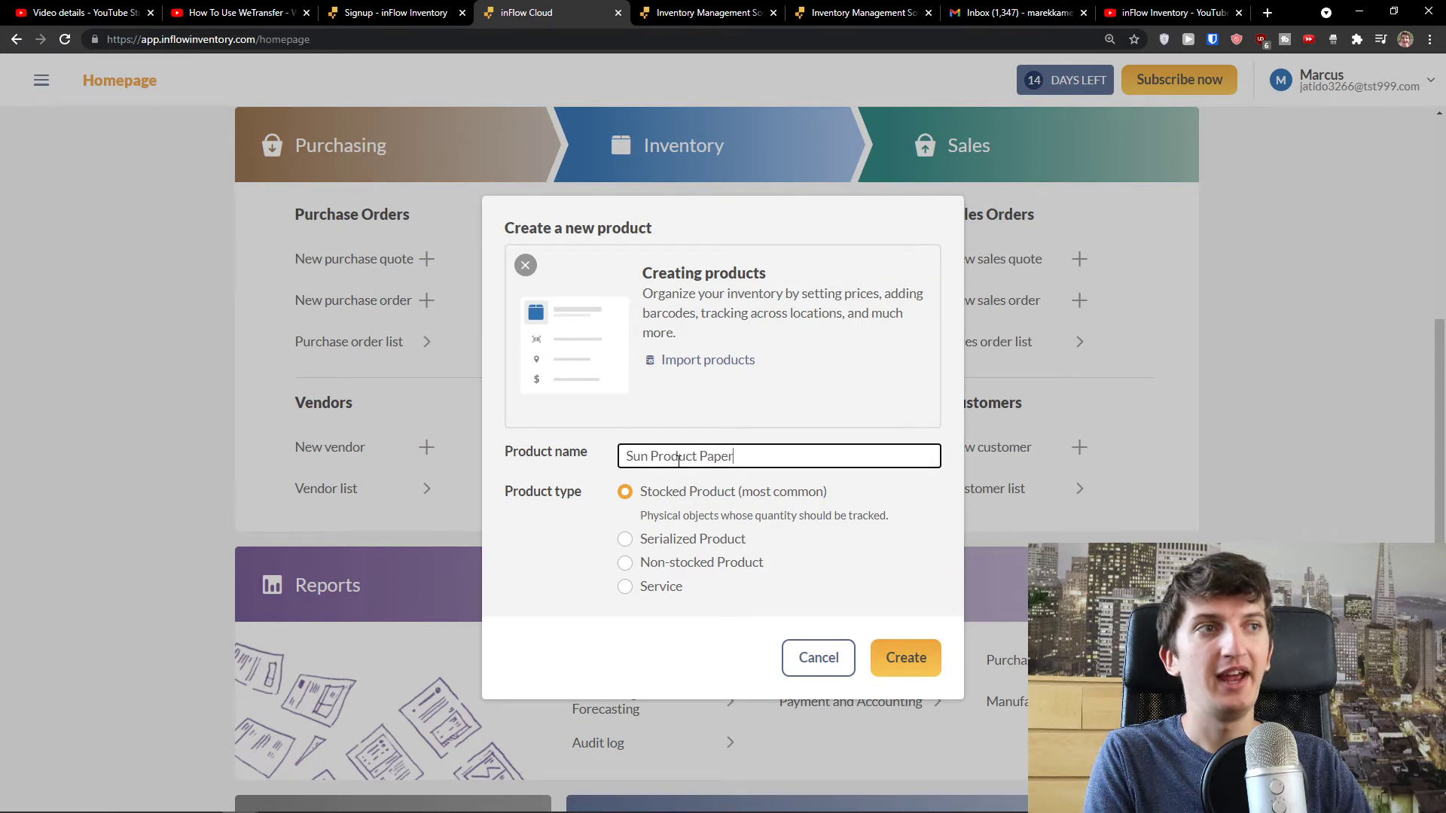
key("ctrl+plus")
key("ctrl+plus")
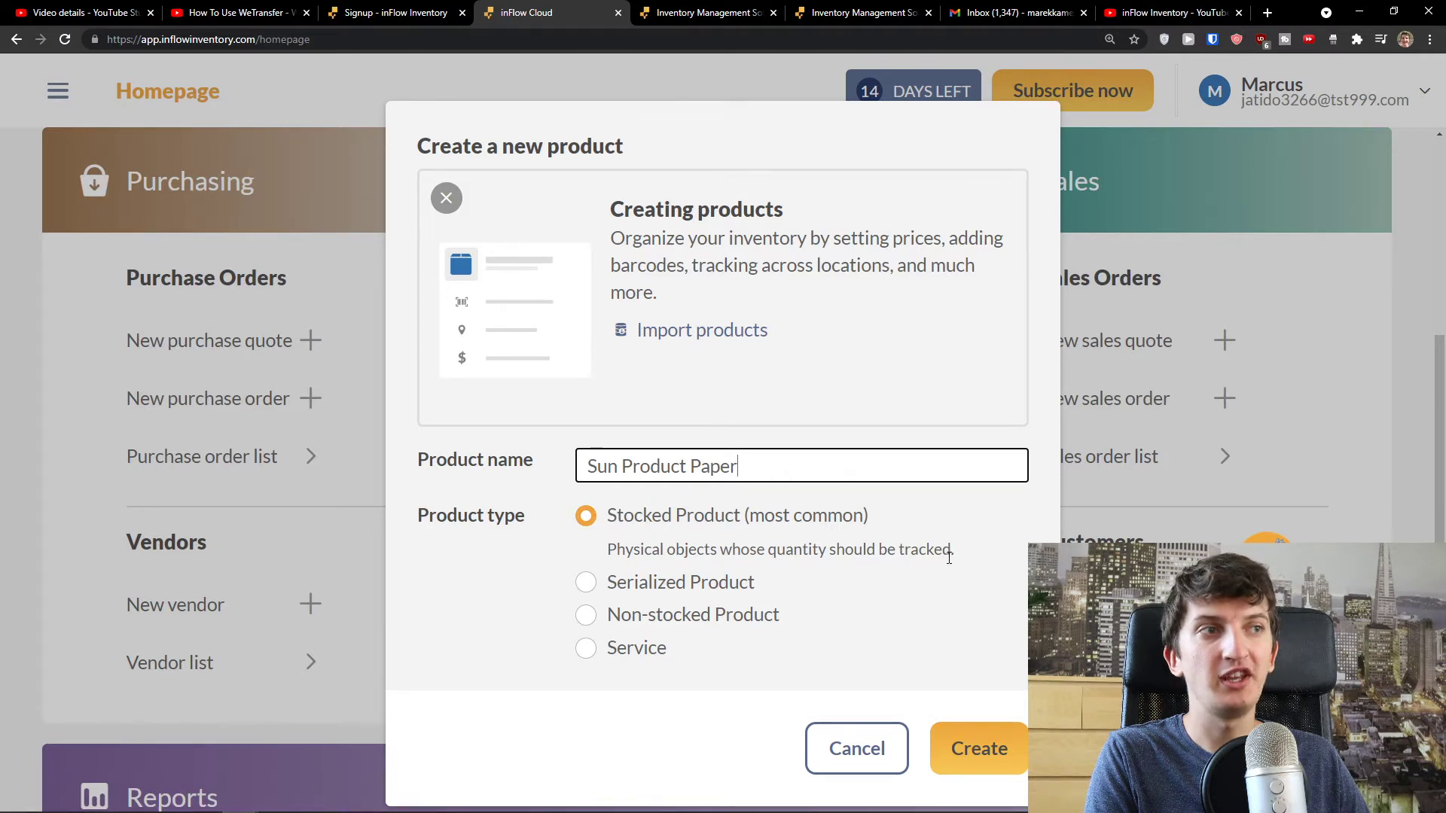
left_click(689, 586)
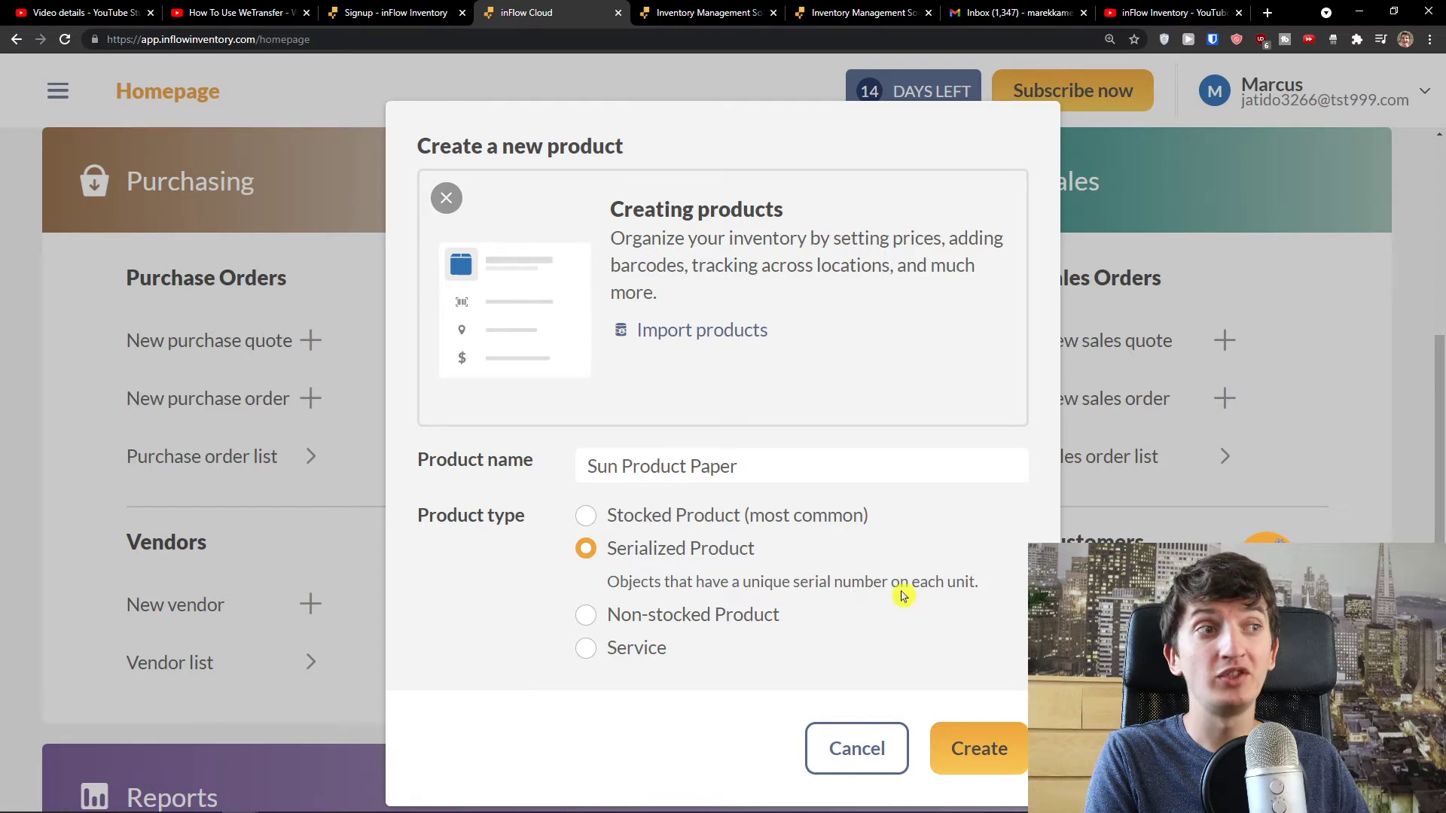
left_click(661, 616)
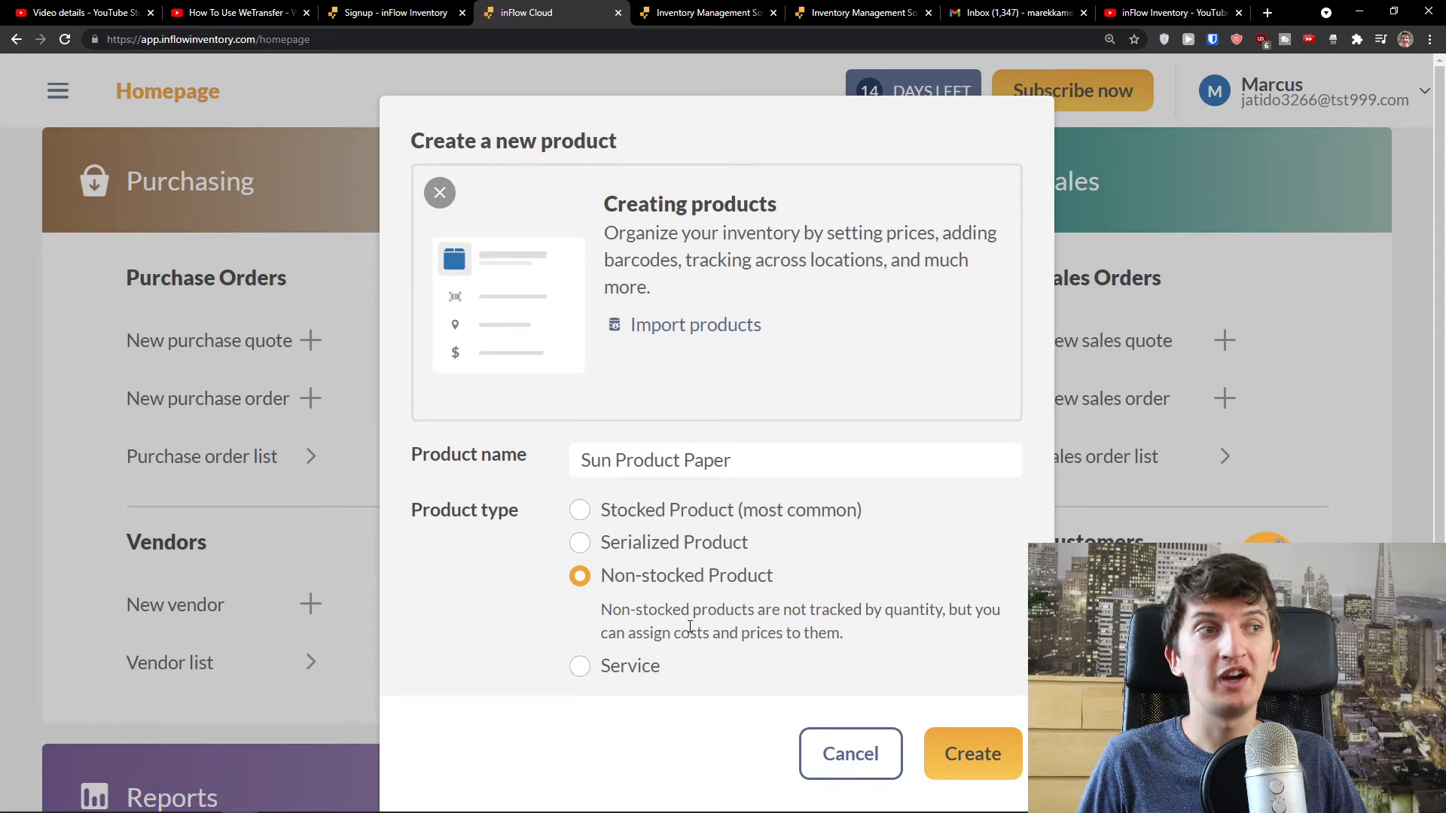
left_click(745, 659)
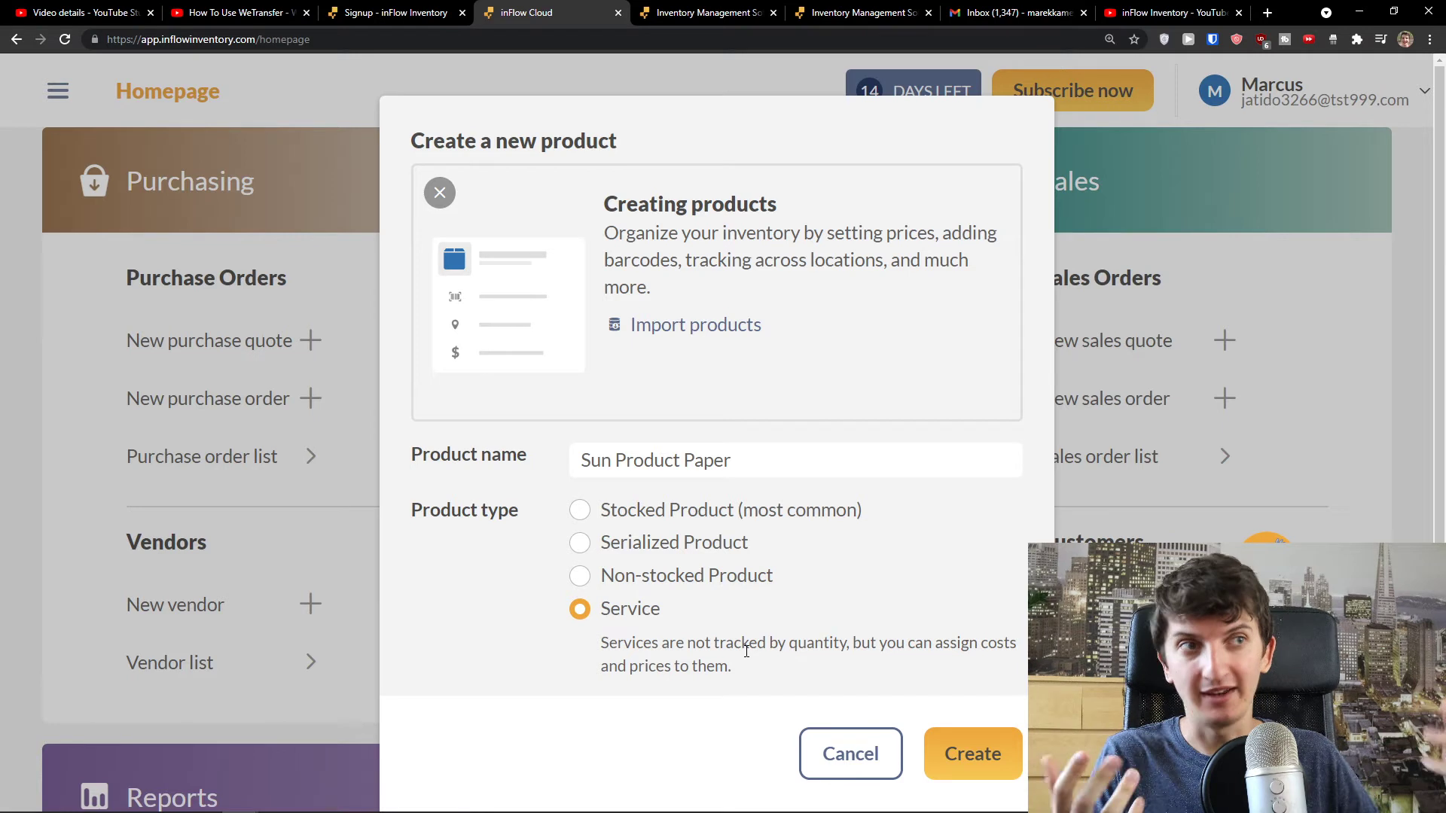
left_click(662, 520)
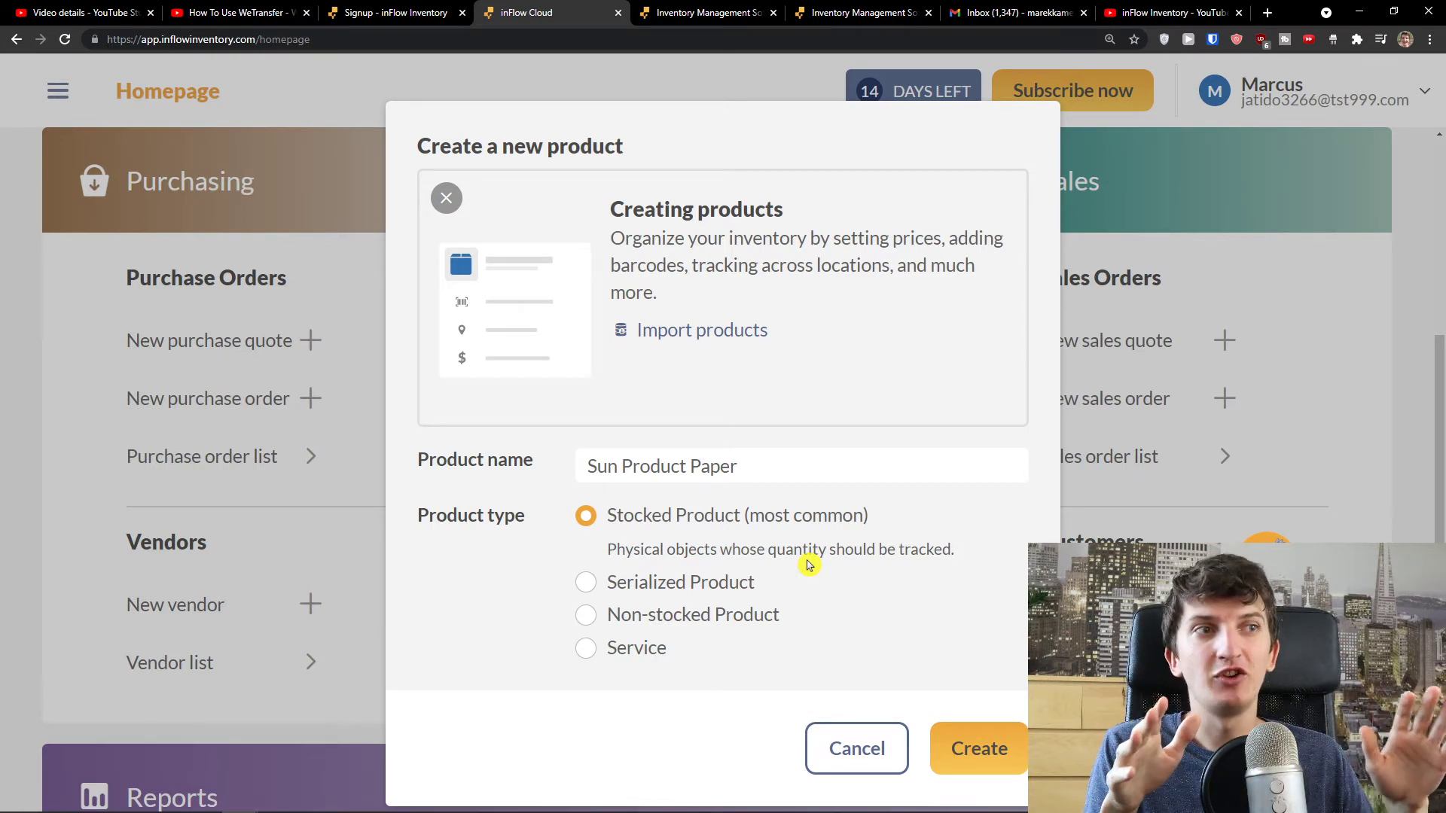
left_click(992, 748)
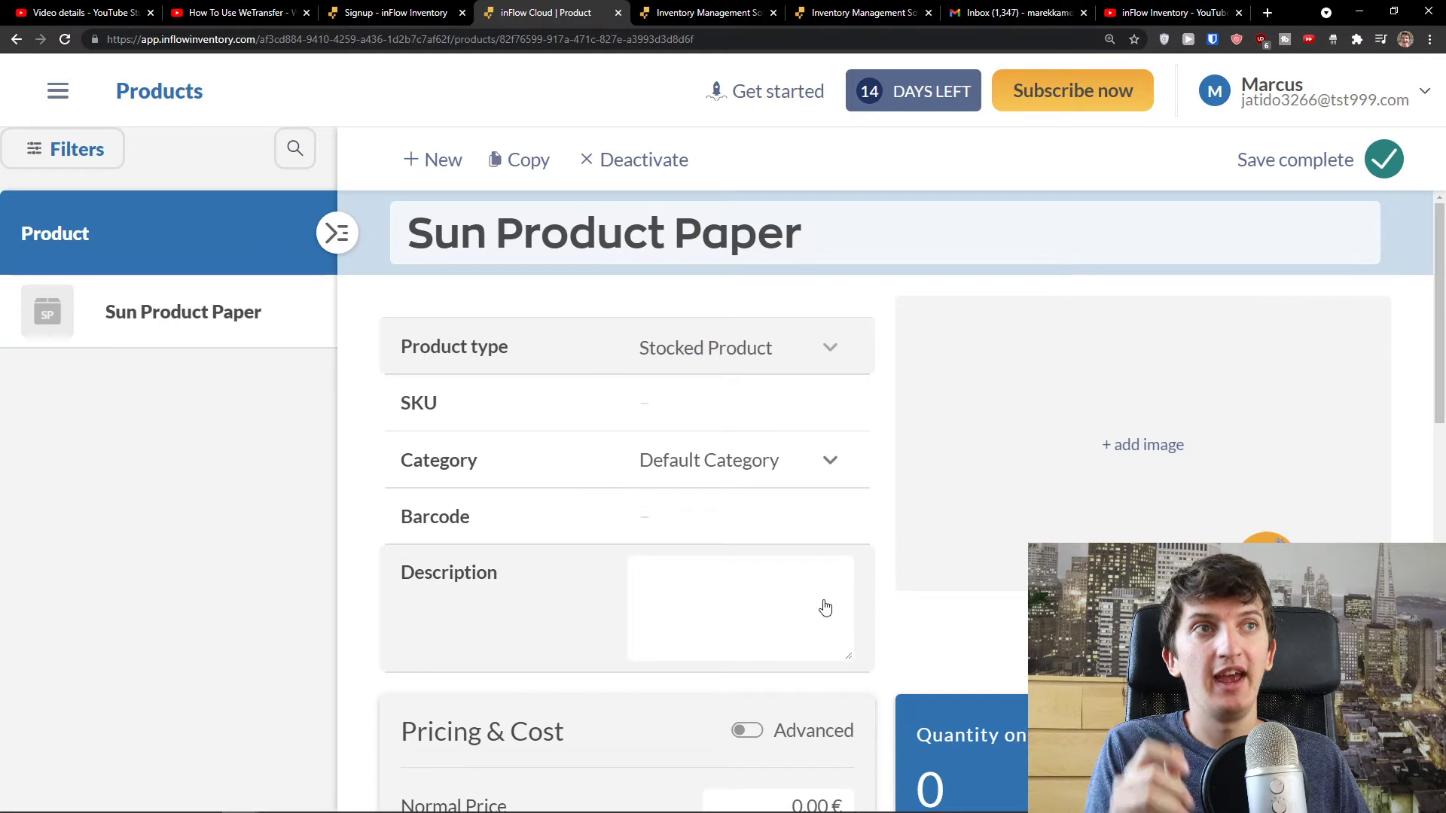
- Give the product SKU SK11253 and open the category manager
key("ctrl+minus")
key("ctrl+minus")
key("ctrl+plus")
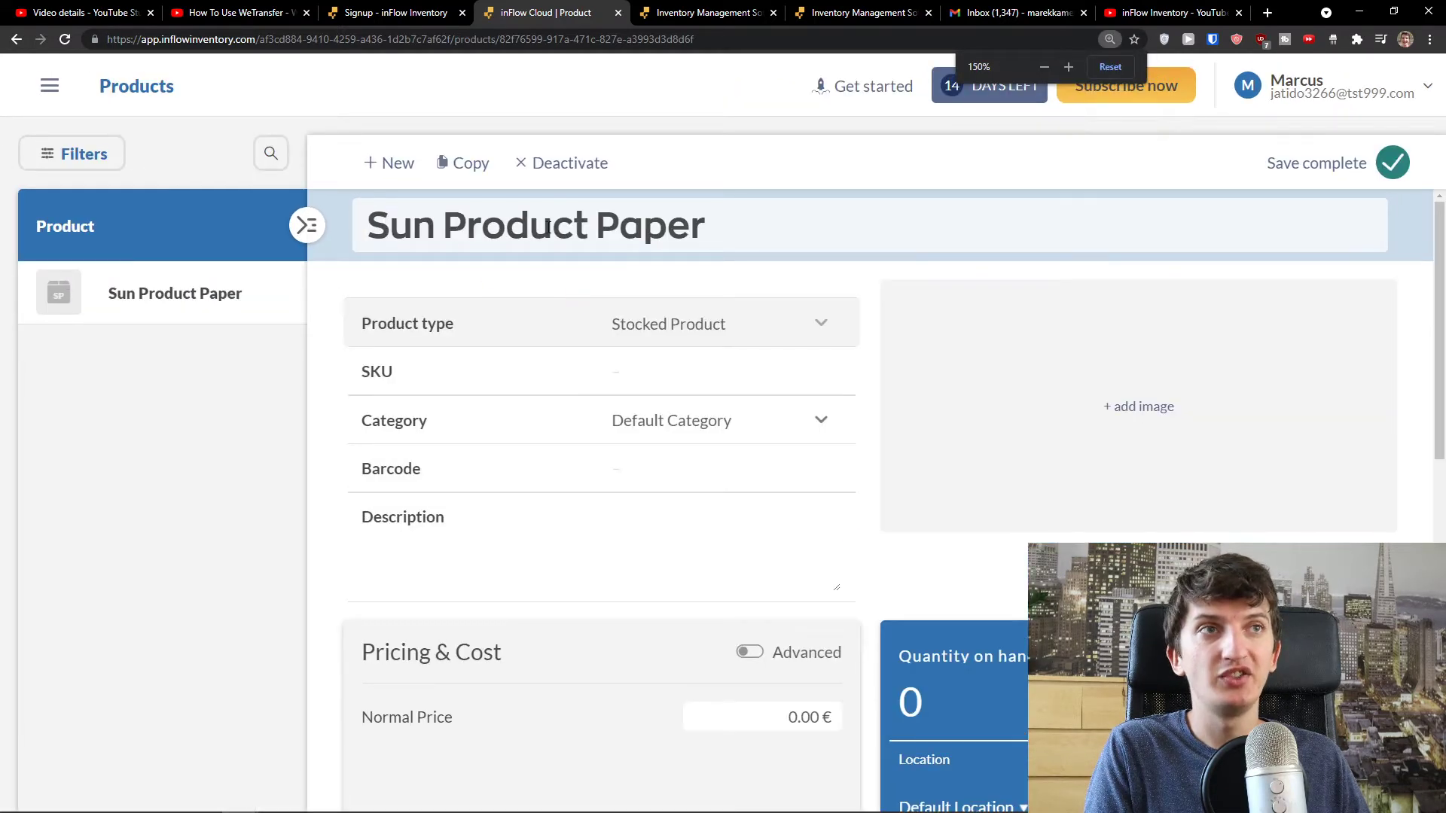
key("ctrl+minus")
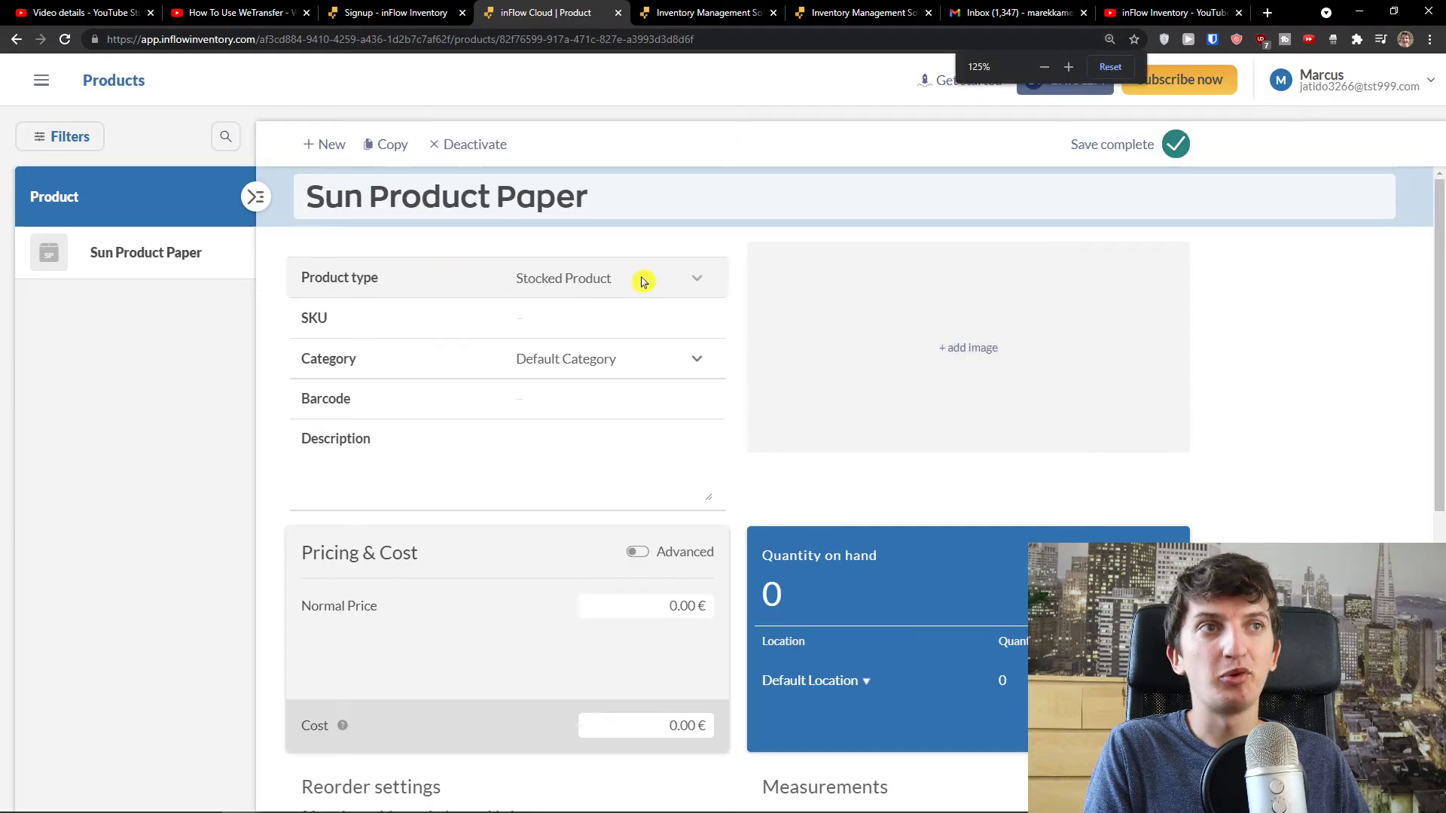
left_click(556, 323)
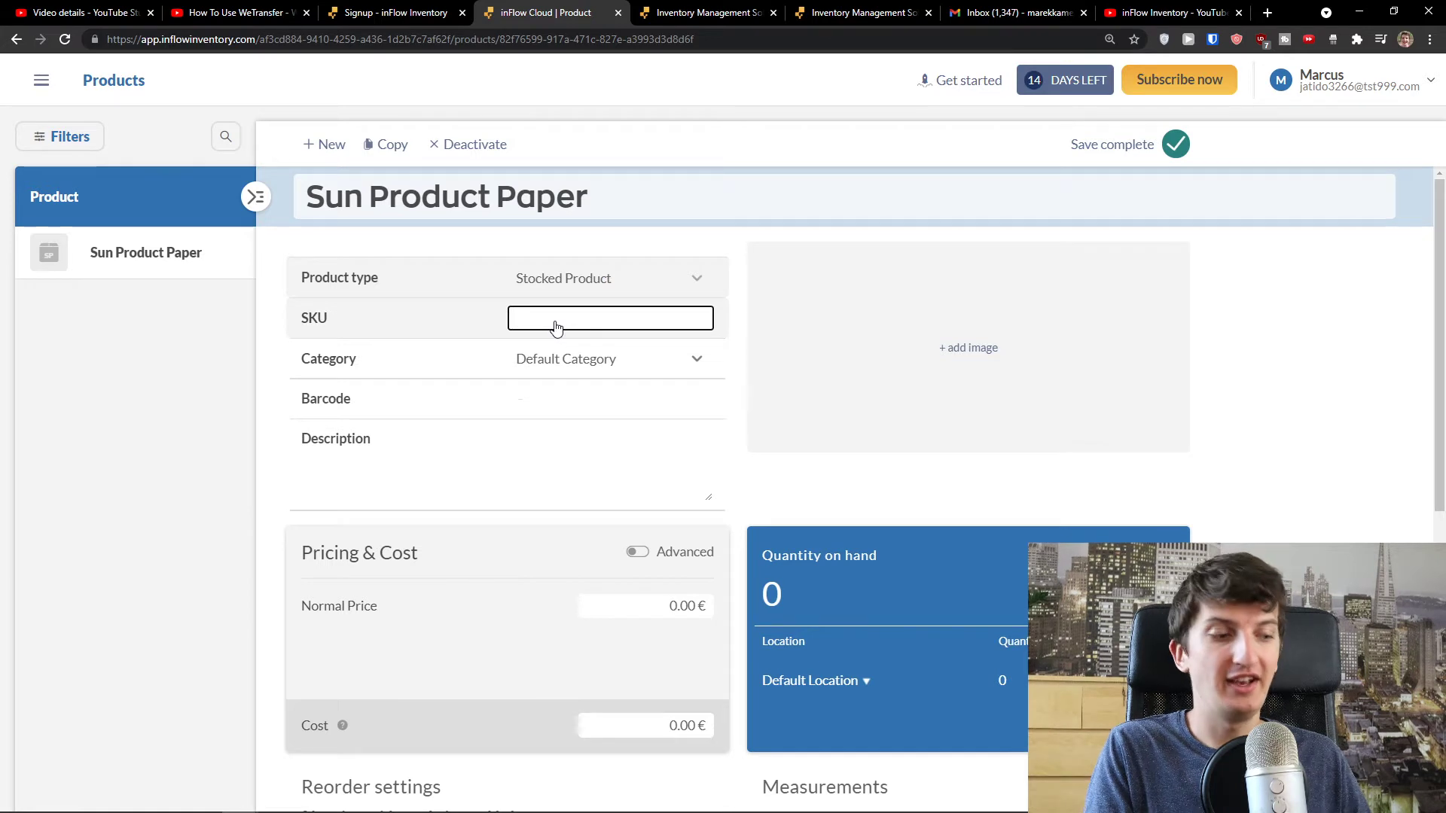
type("SK11253")
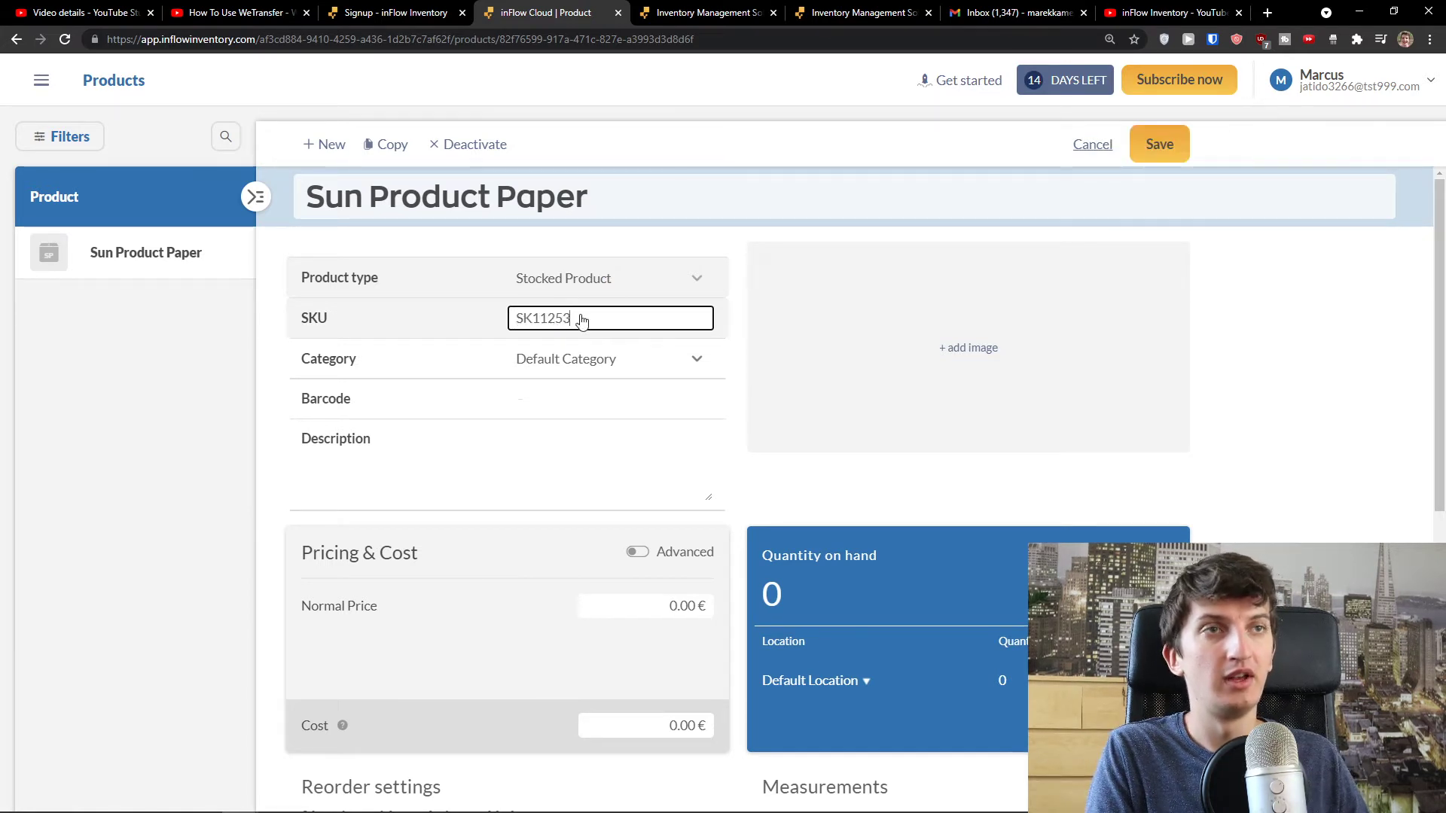
left_click(661, 369)
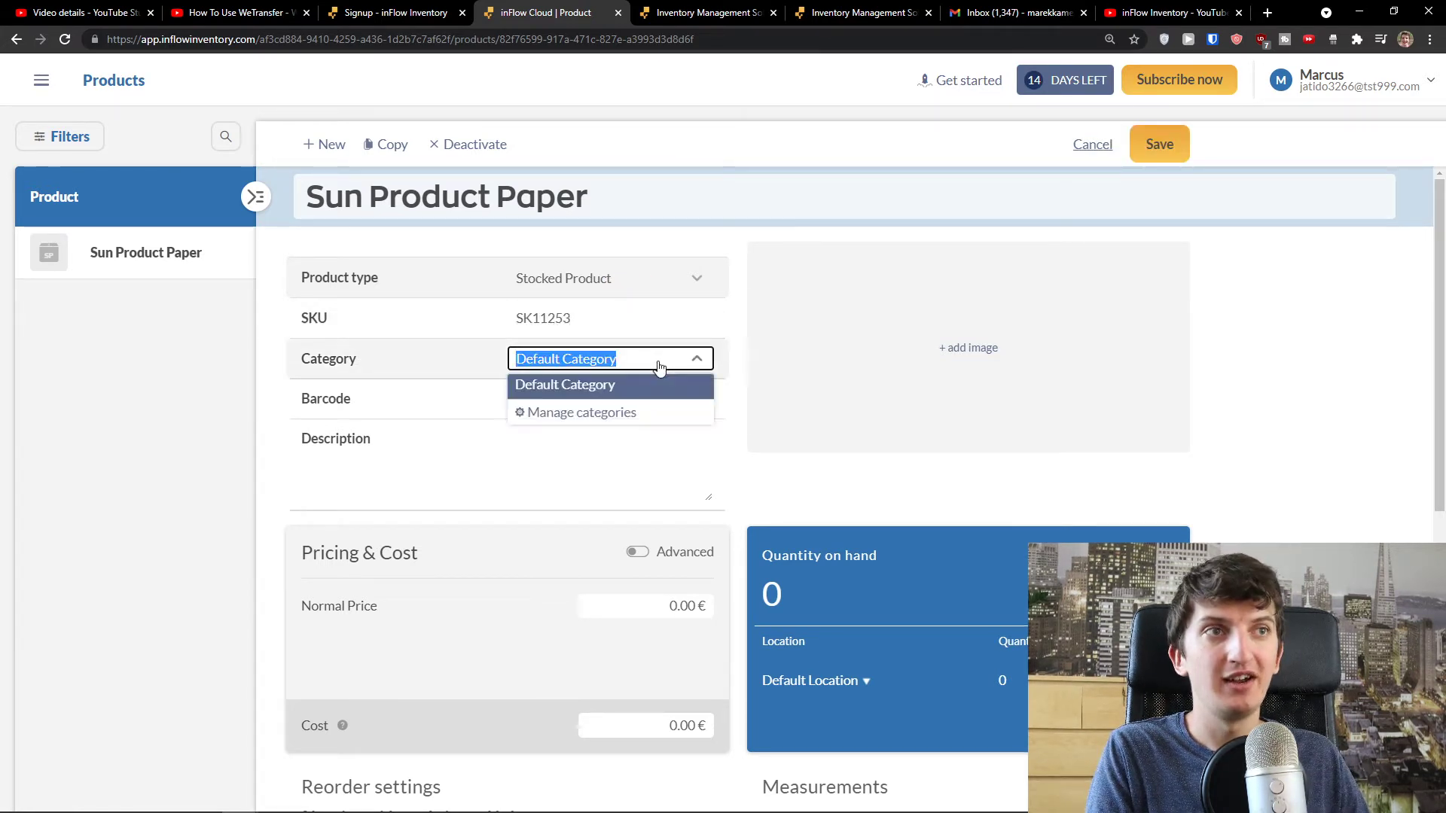
left_click(595, 413)
- Add a main category 'Paper' and assign it to Sun Product Paper
left_click(515, 448)
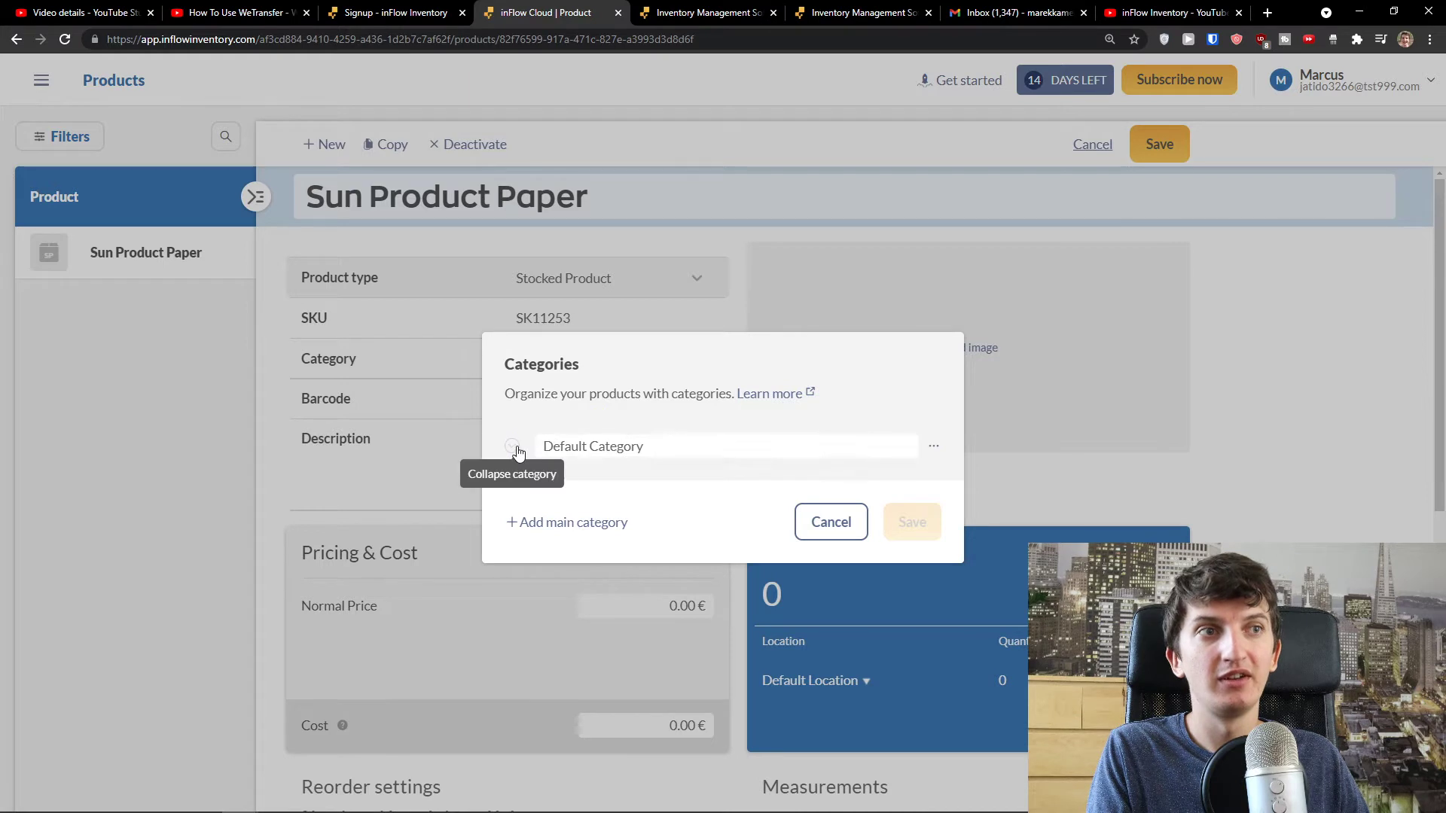
left_click(618, 525)
left_click(626, 469)
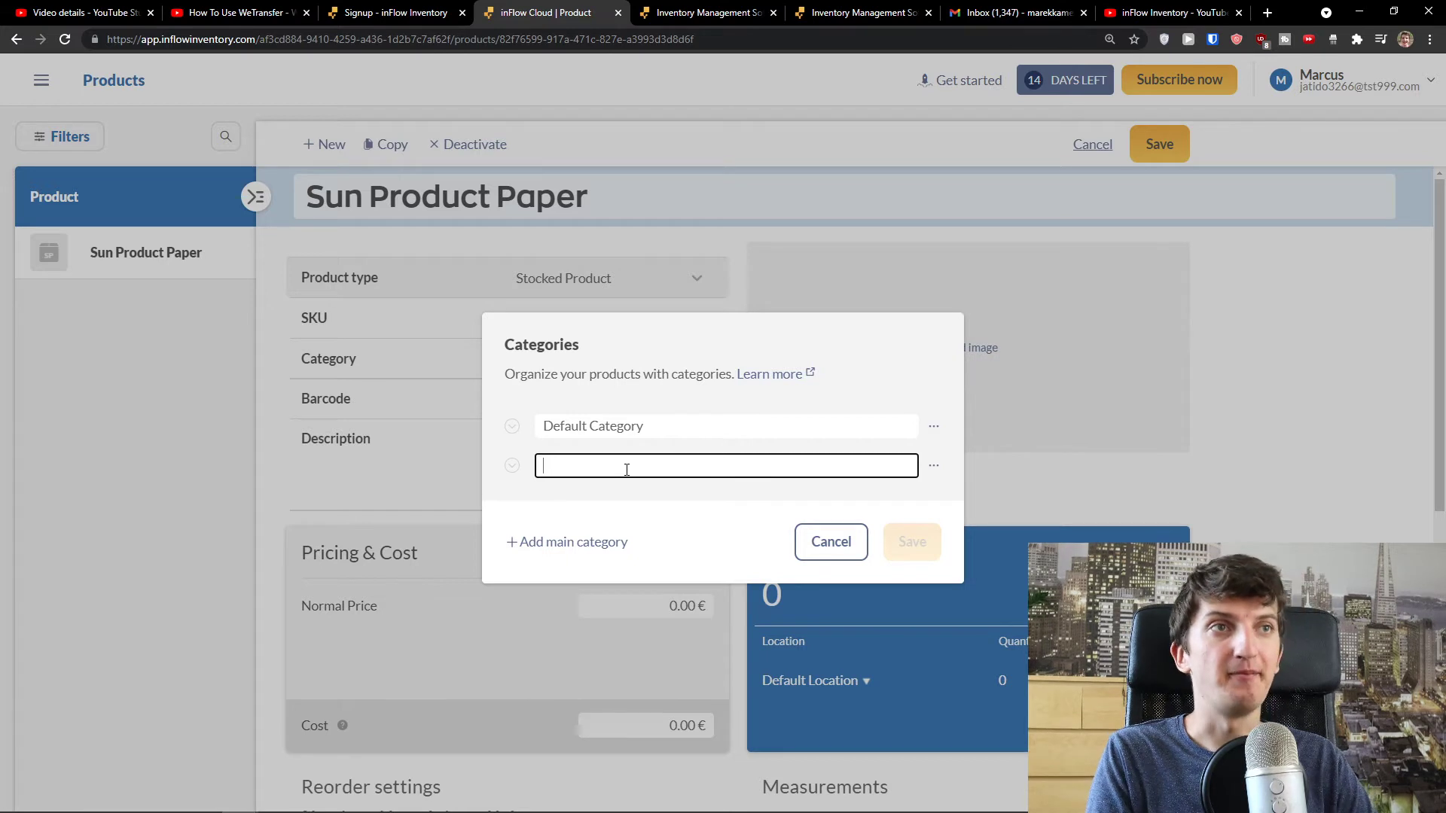
type("Pap")
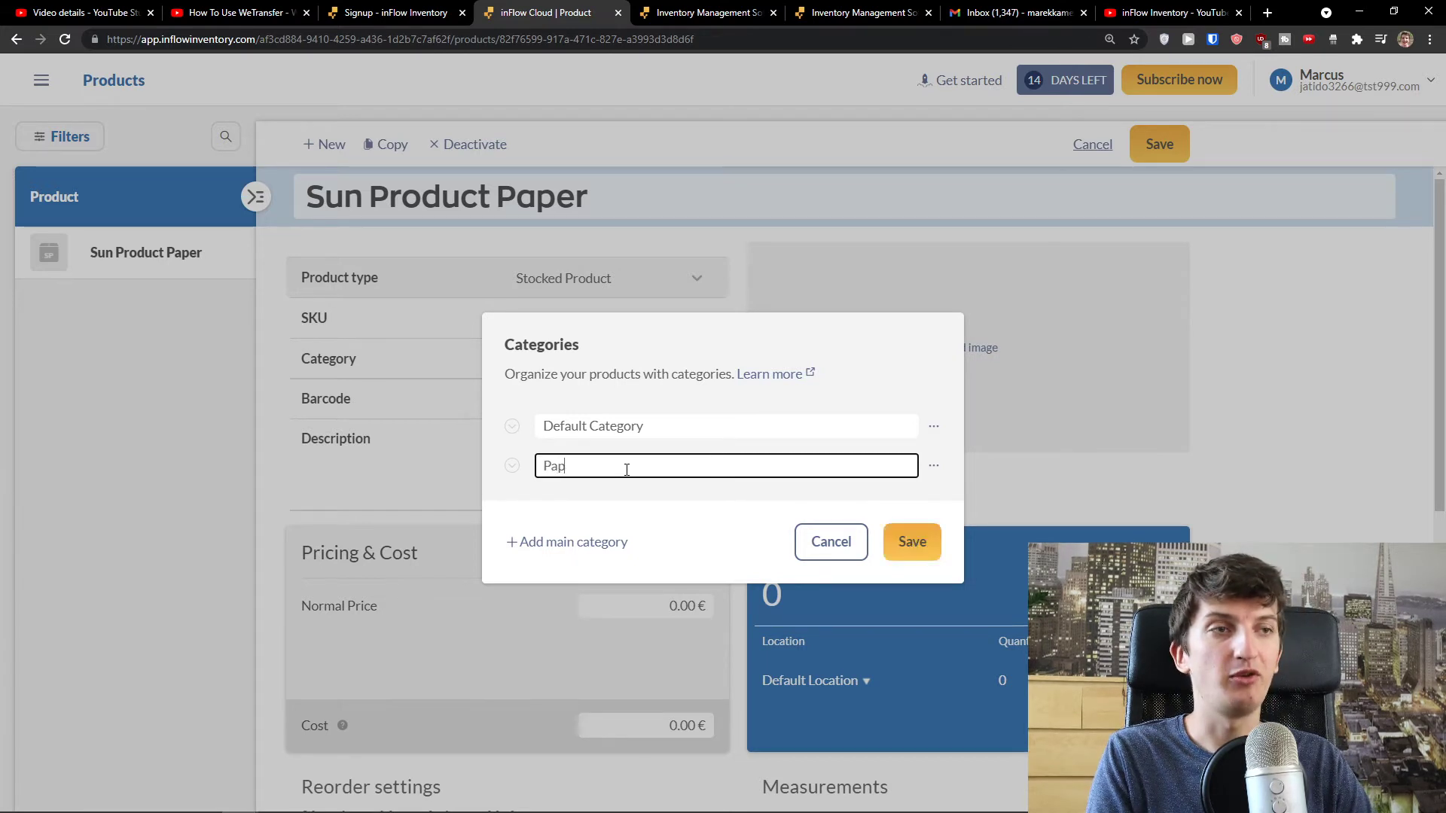
left_click(908, 545)
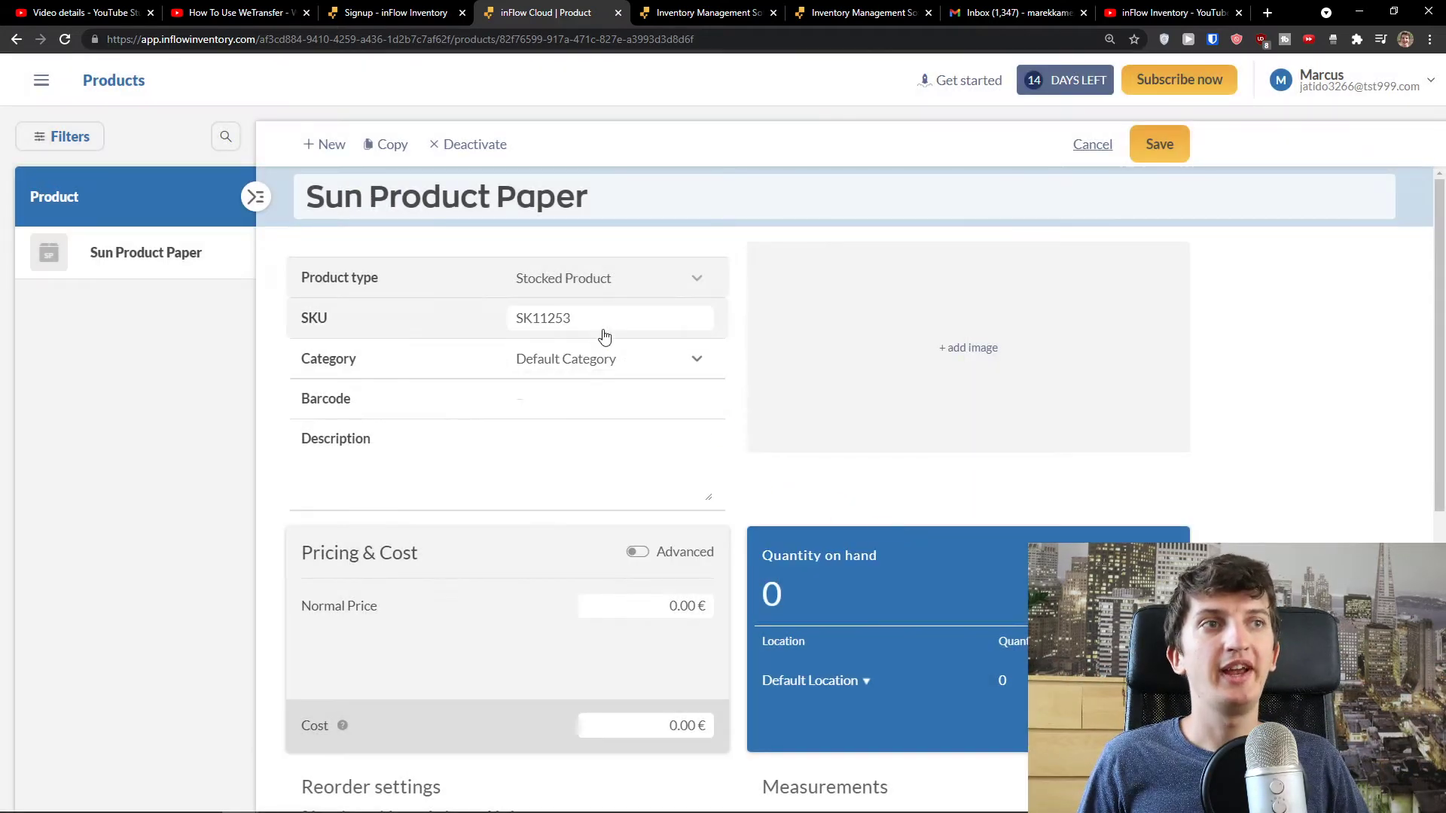
left_click(602, 359)
left_click(601, 411)
left_click(610, 403)
scroll(608, 484, "down", 1)
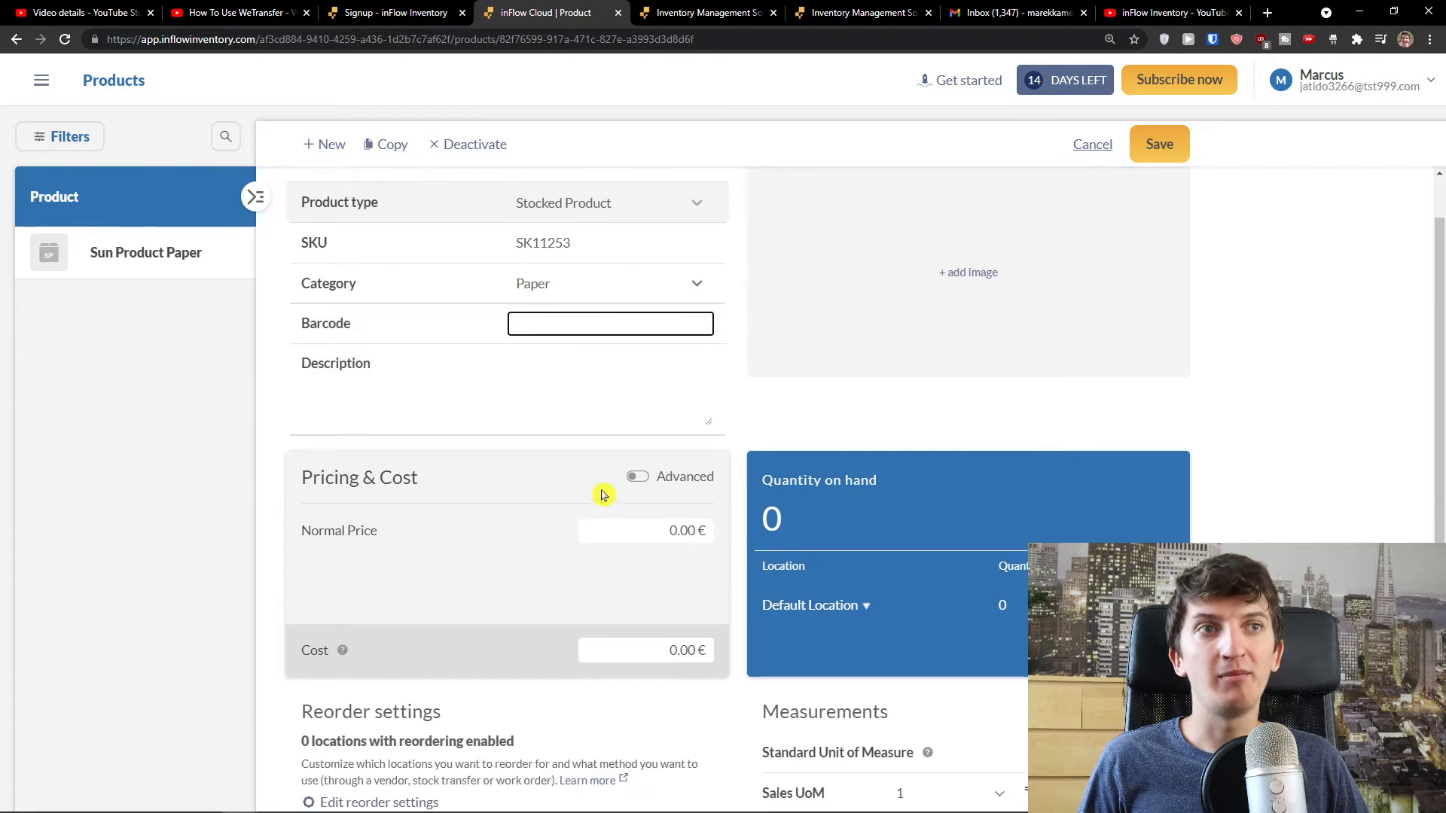
- Enter barcode 258-469-778 for Sun Product Paper
scroll(563, 497, "up", 1)
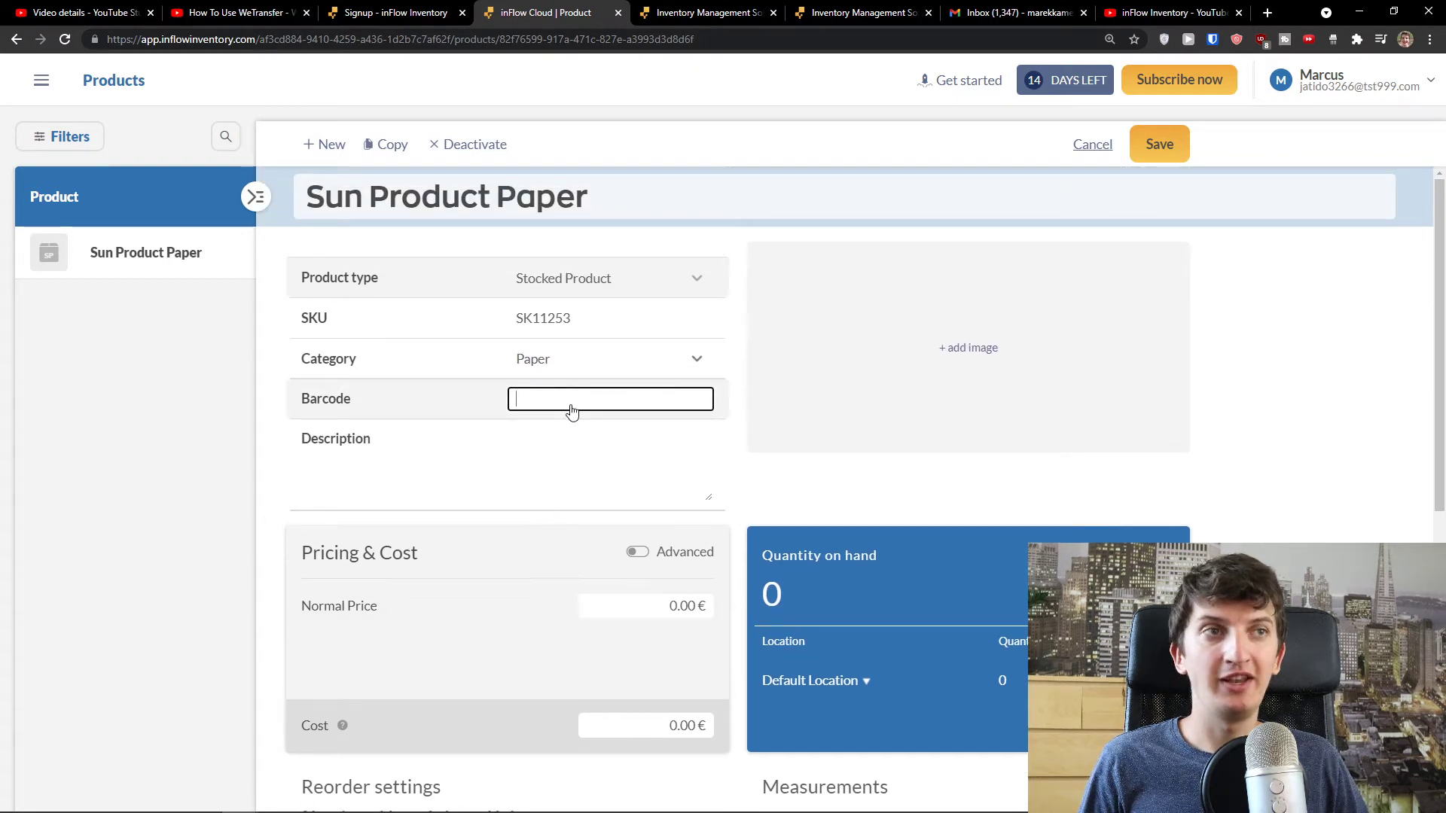
type("258-469-778")
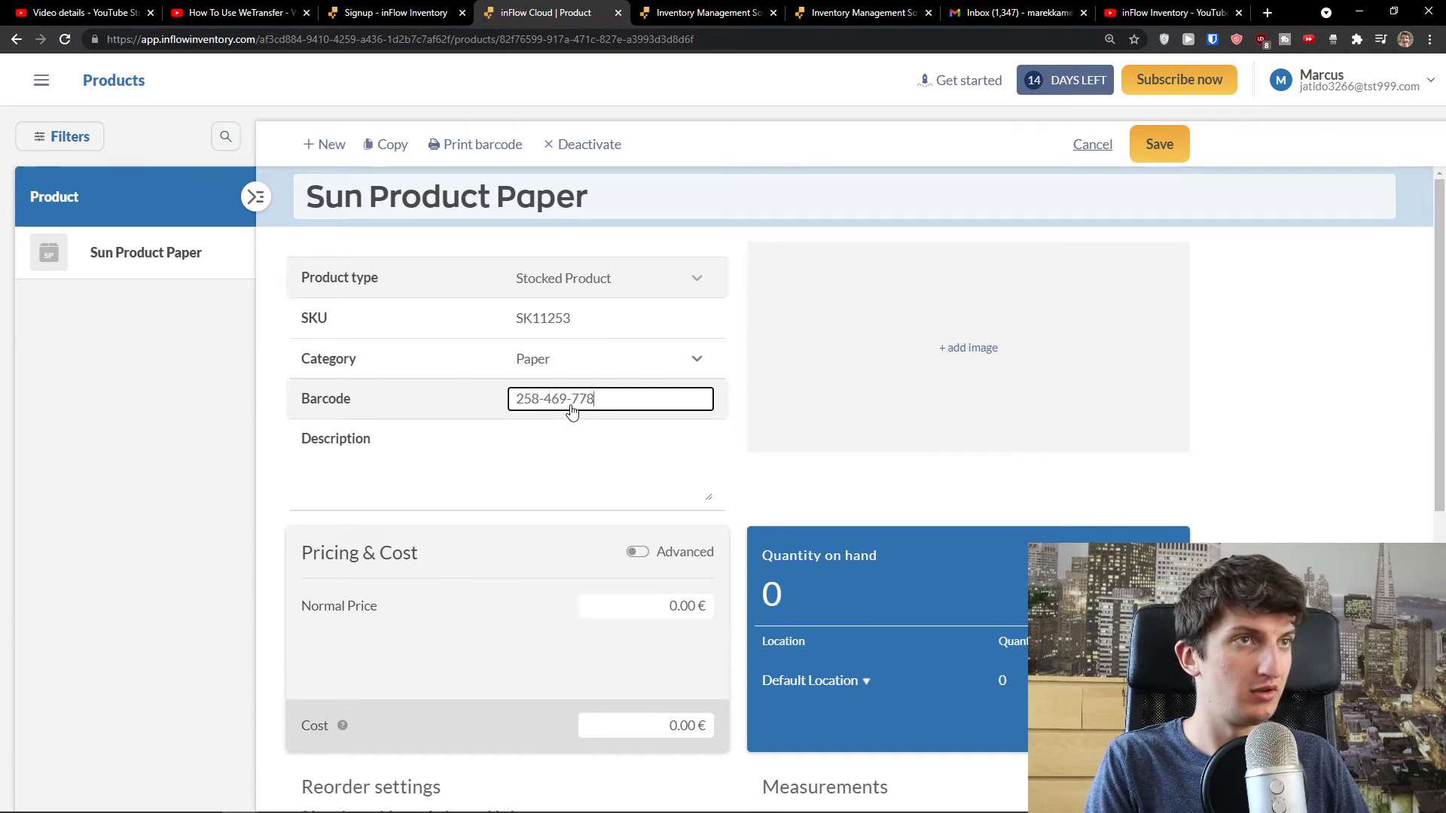
left_click(543, 447)
left_click(742, 507)
scroll(739, 507, "down", 1)
scroll(739, 507, "up", 1)
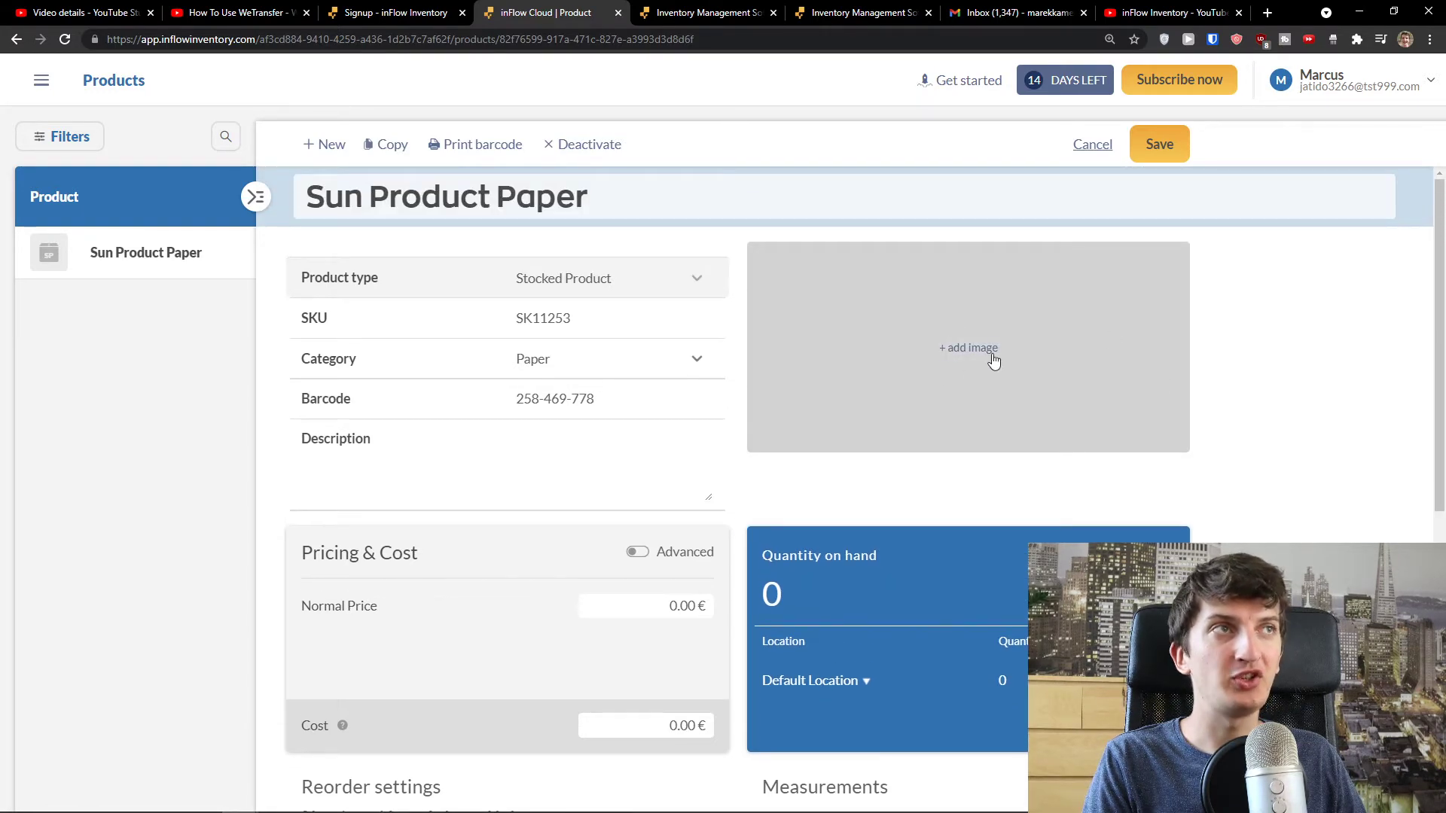
- Search Google Images for 'paper' and download the stacked white paper photo
left_click(1269, 14)
type("pape")
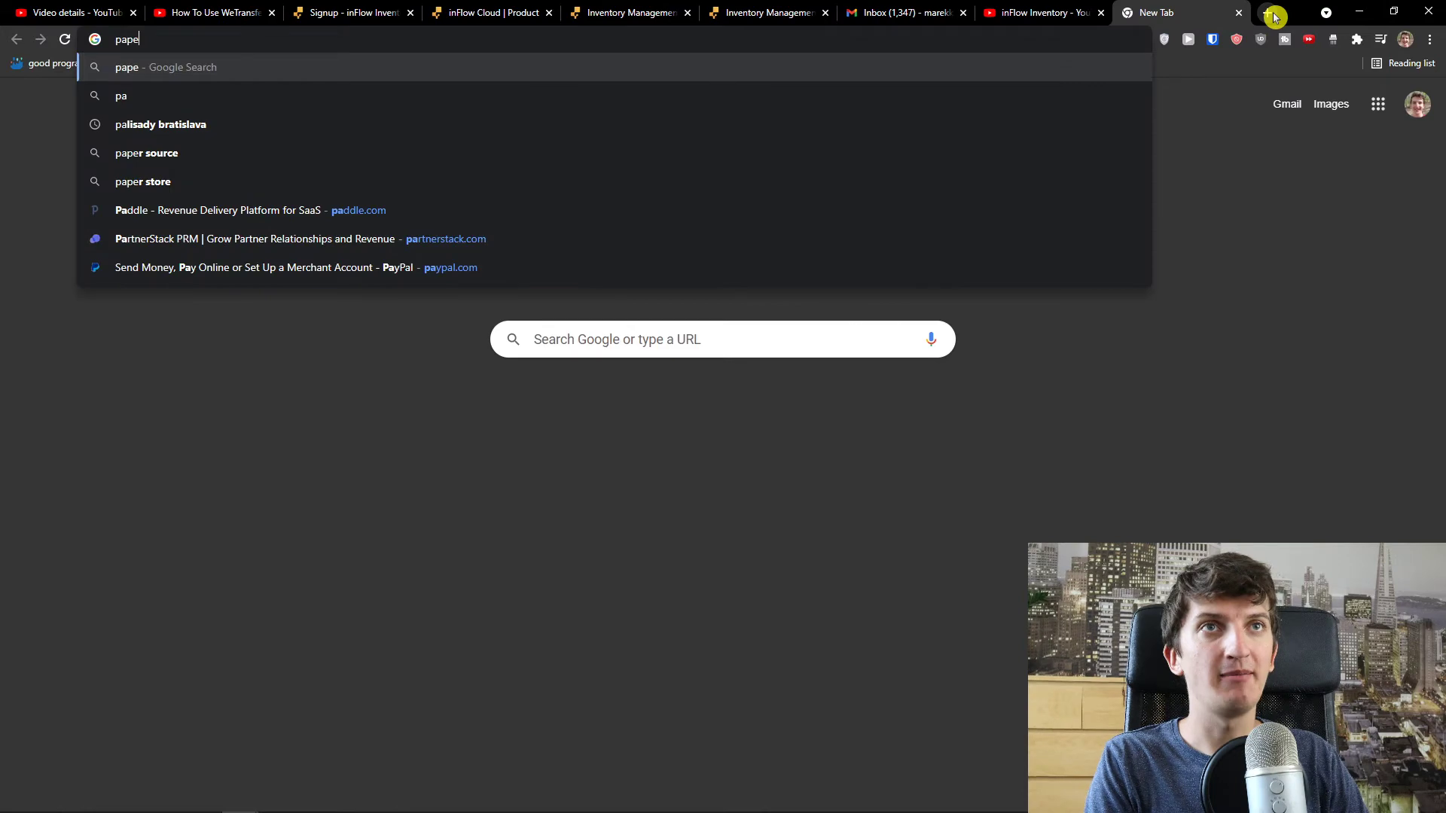
type("r")
key("Return")
left_click(214, 134)
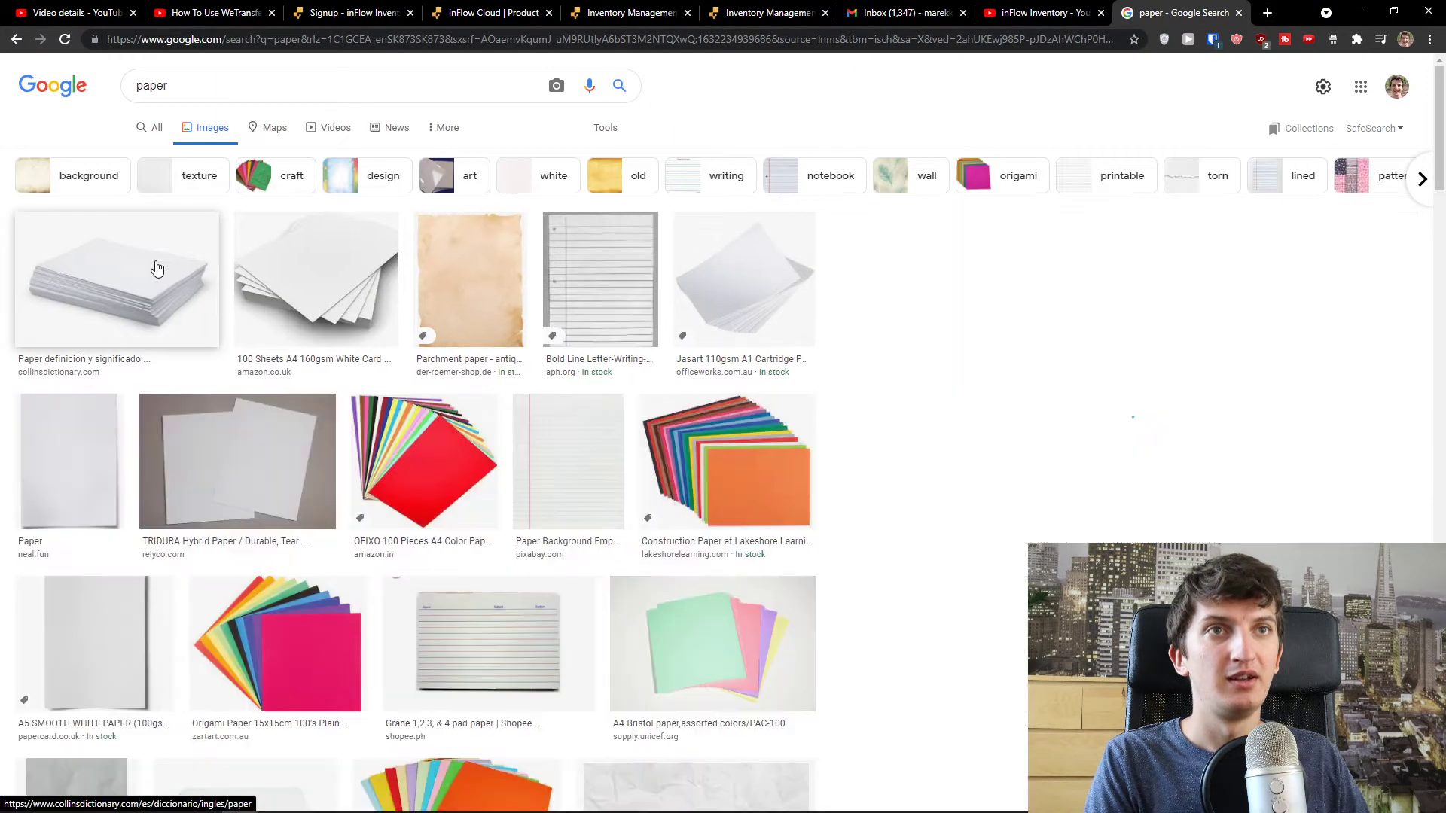
left_click(155, 271)
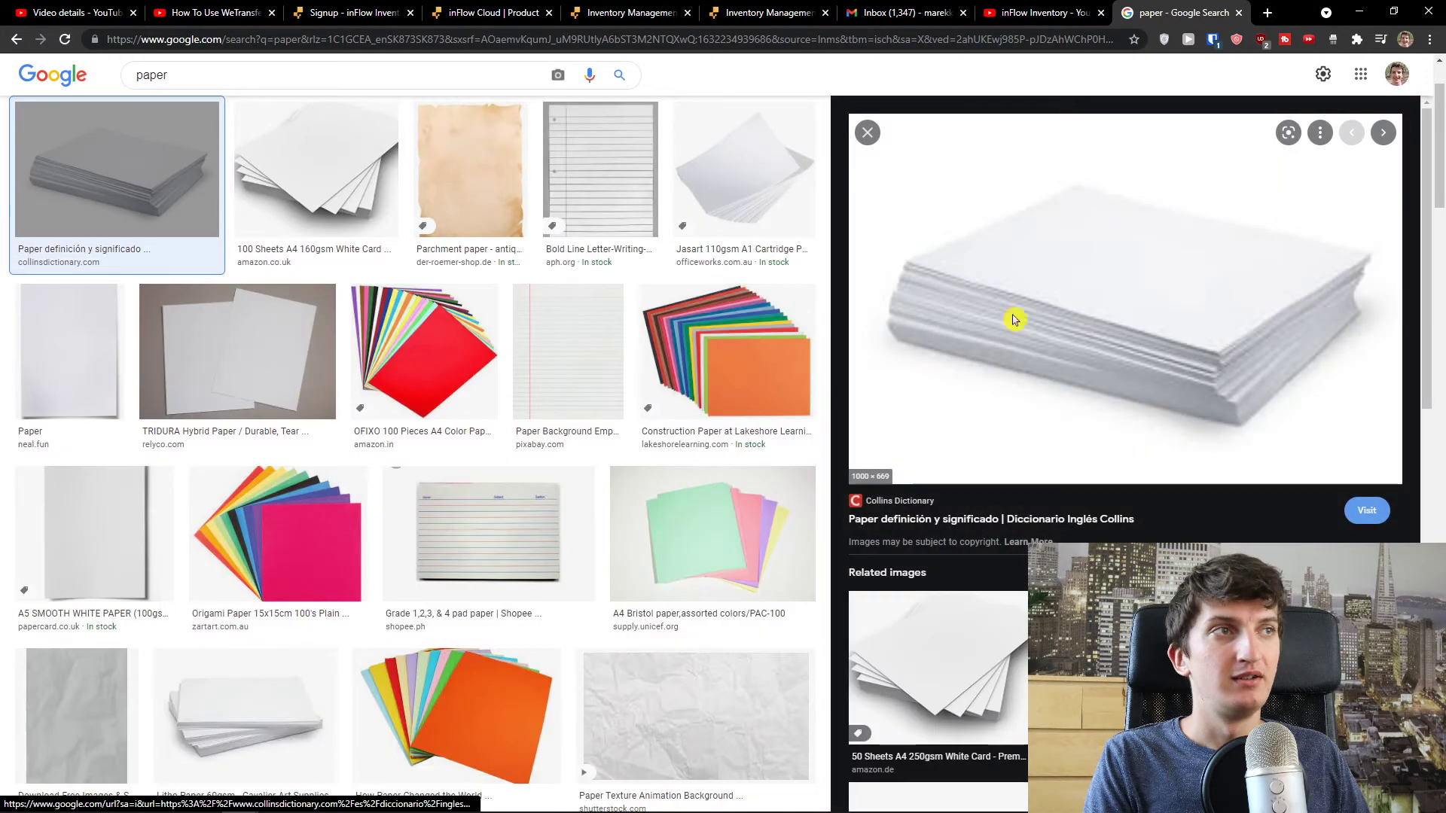
right_click(1013, 317)
left_click(1094, 478)
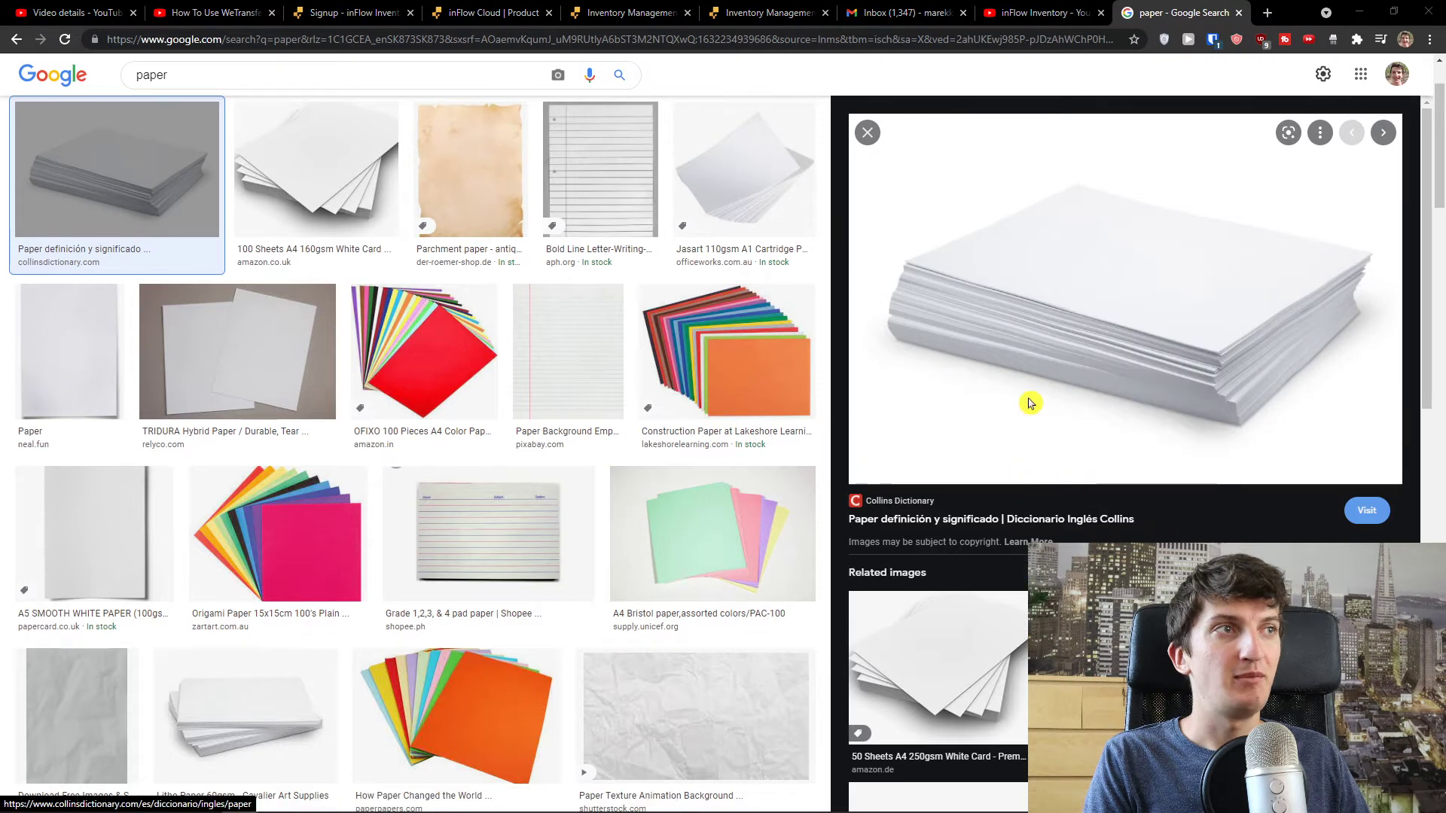
key("ctrl+4")
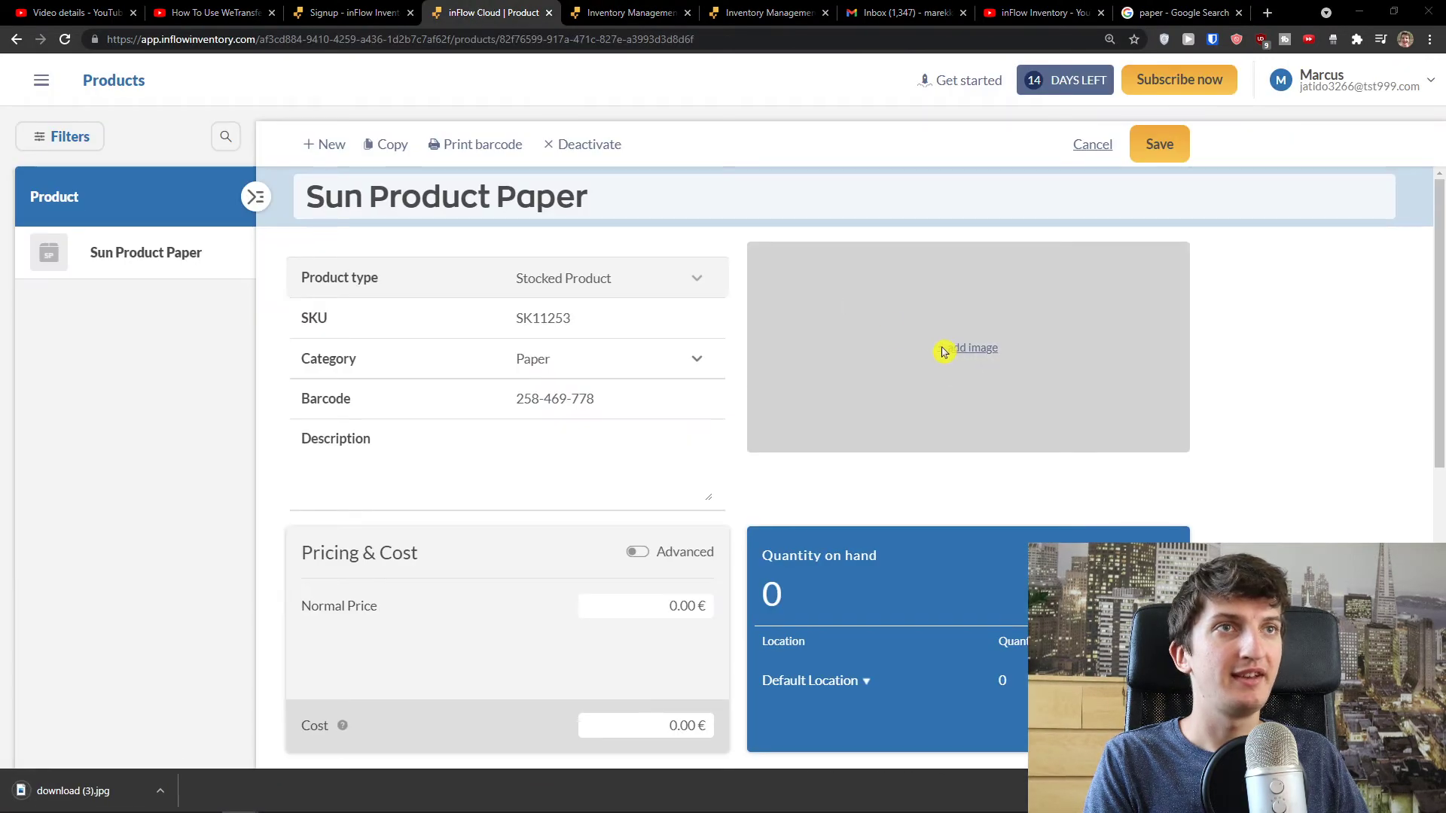
- Upload download (3).jpg as Sun Product Paper's product image
left_click_drag(74, 791, 839, 387)
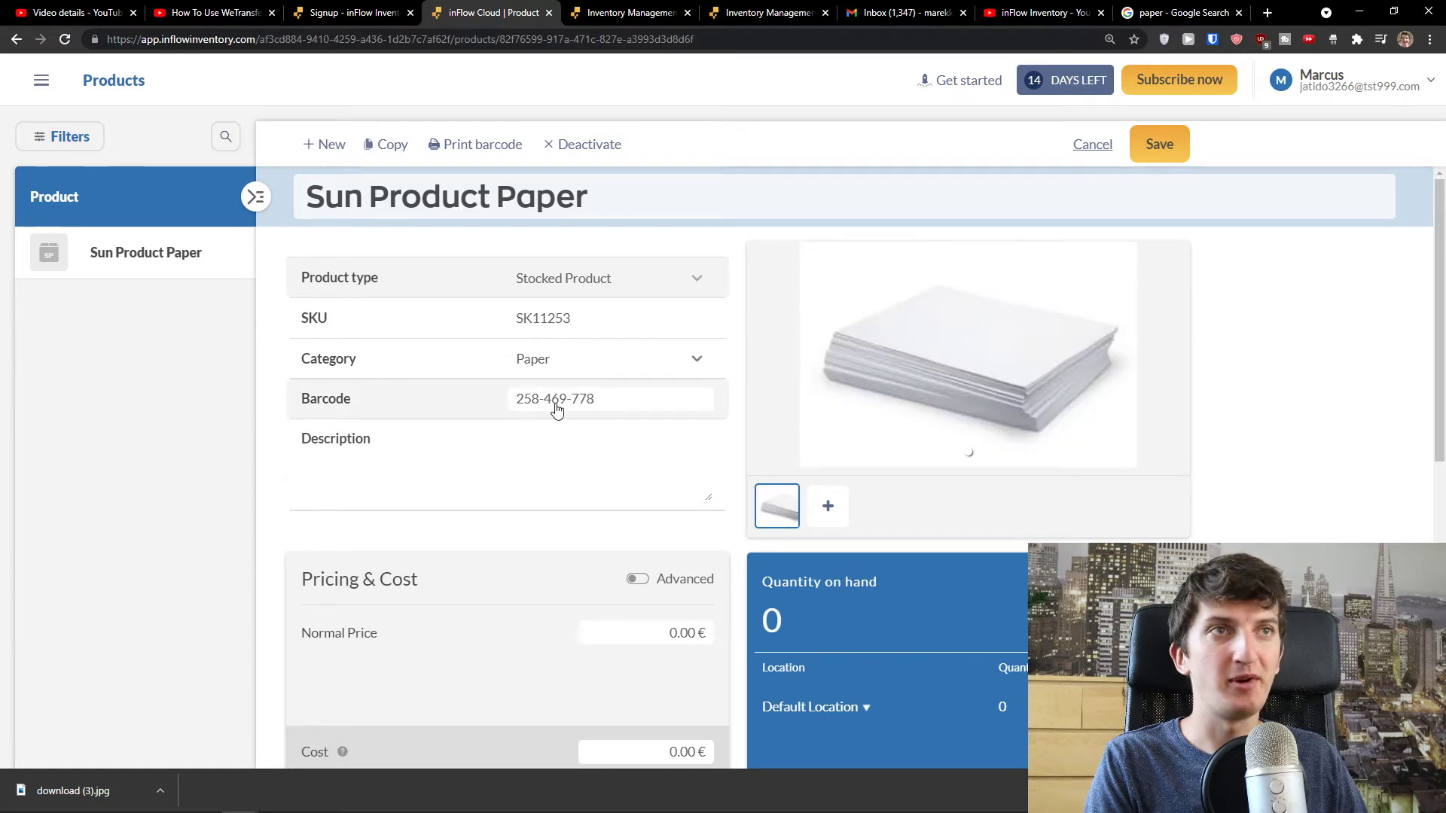
scroll(556, 403, "down", 2)
left_click(643, 441)
left_click(637, 438)
scroll(632, 438, "down", 1)
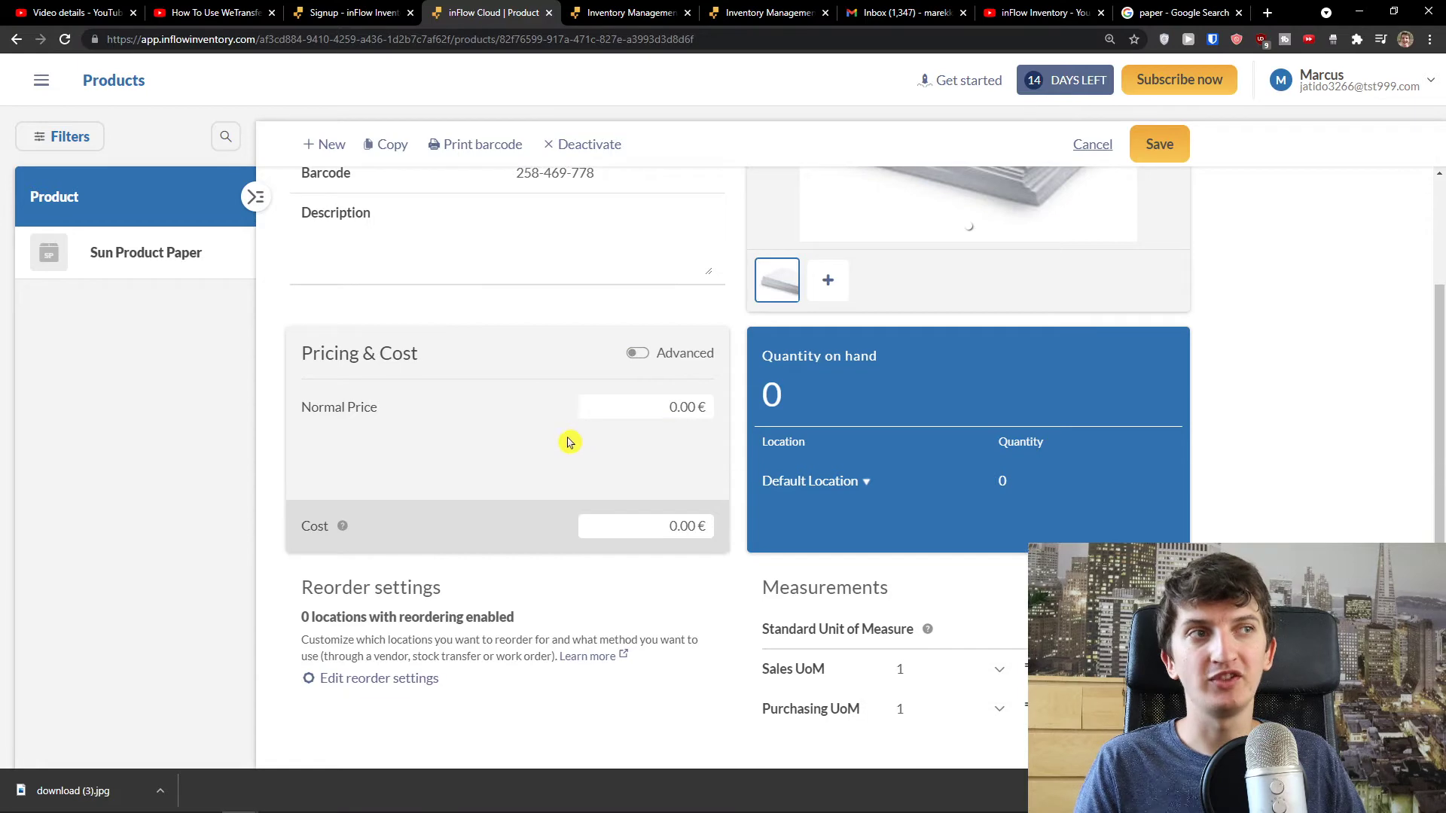
key("ctrl+plus")
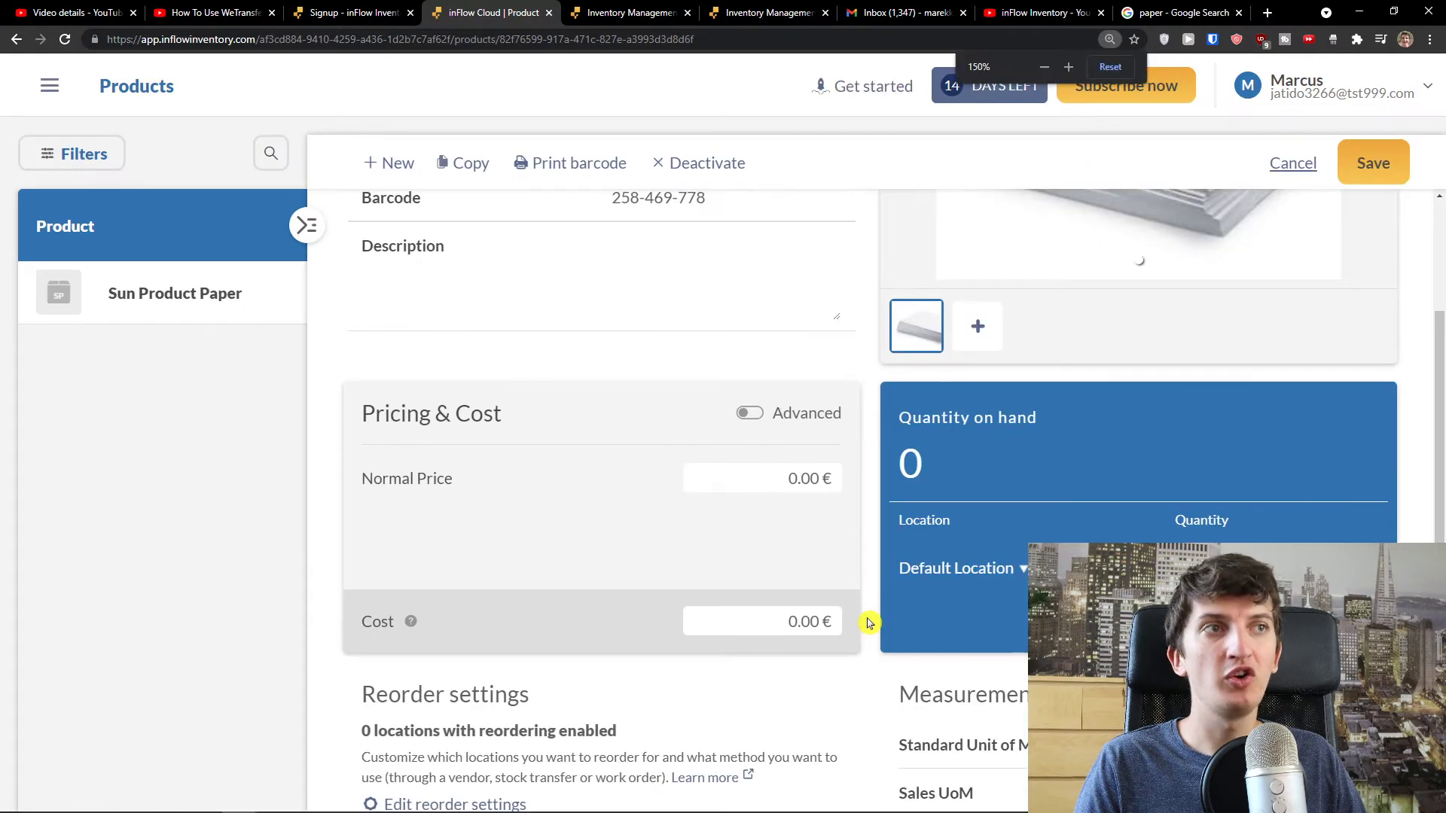
scroll(858, 527, "down", 1)
left_click(753, 339)
left_click(752, 339)
left_click(733, 395)
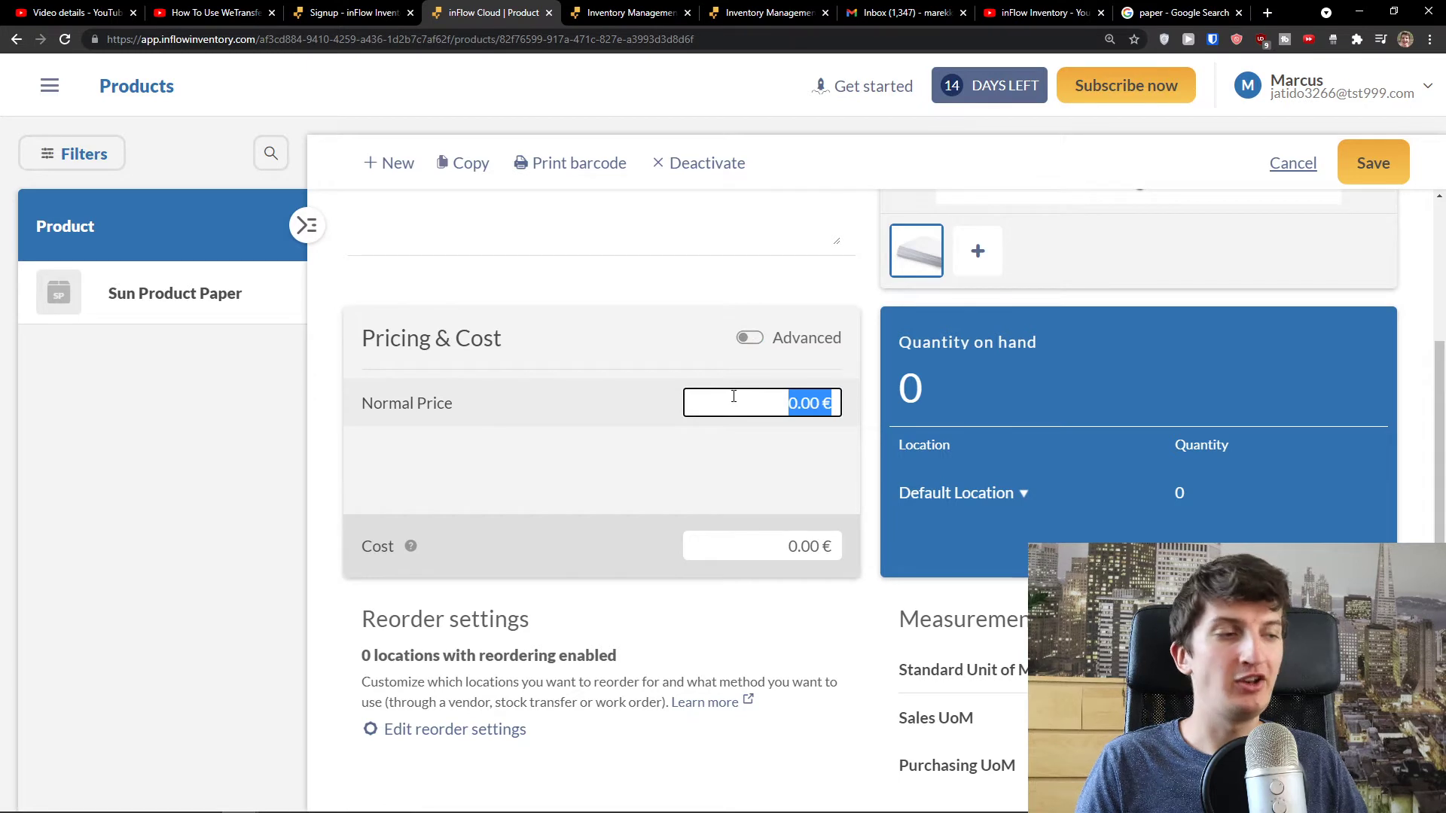
type("10")
left_click(729, 453)
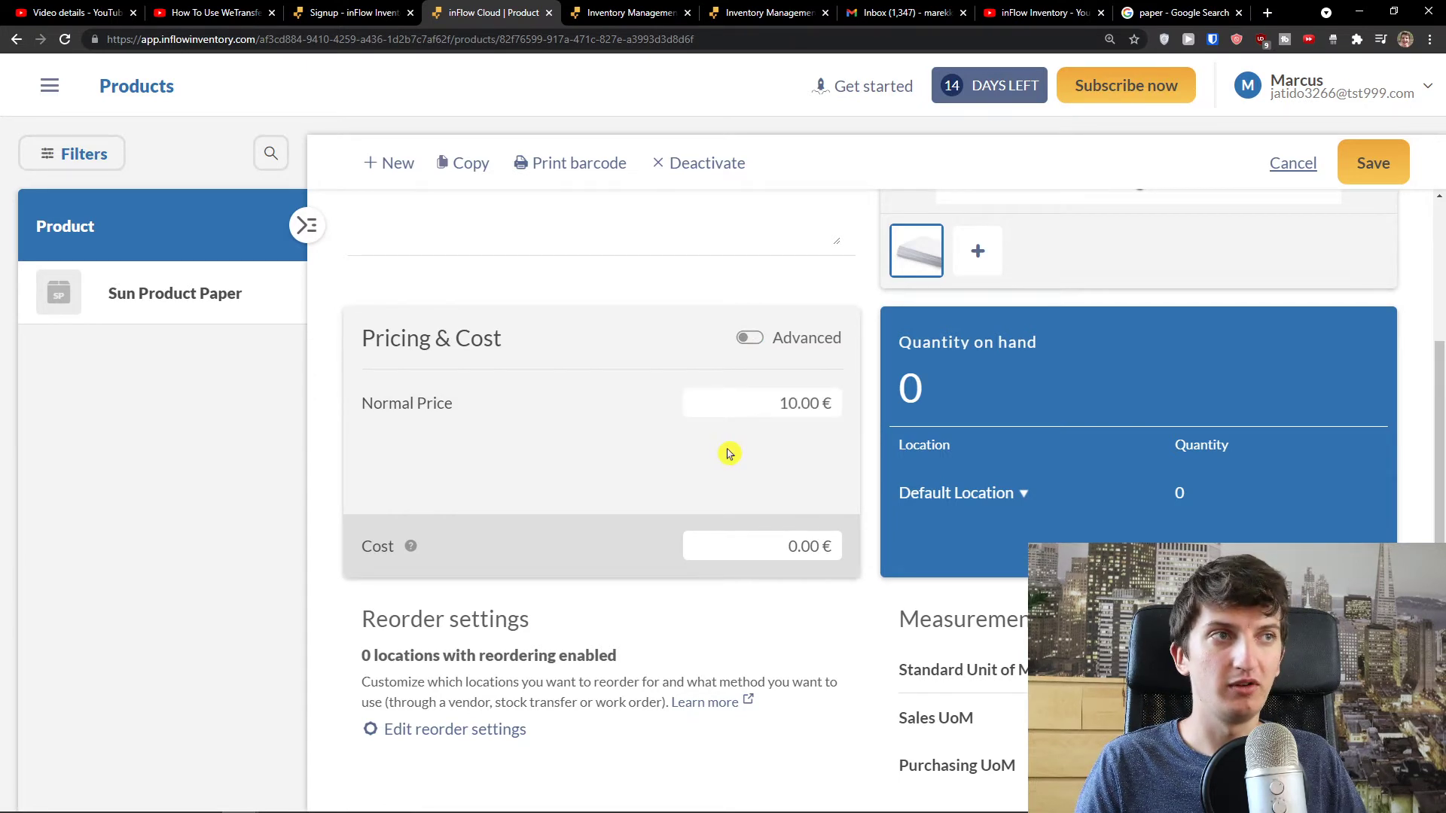
left_click(753, 341)
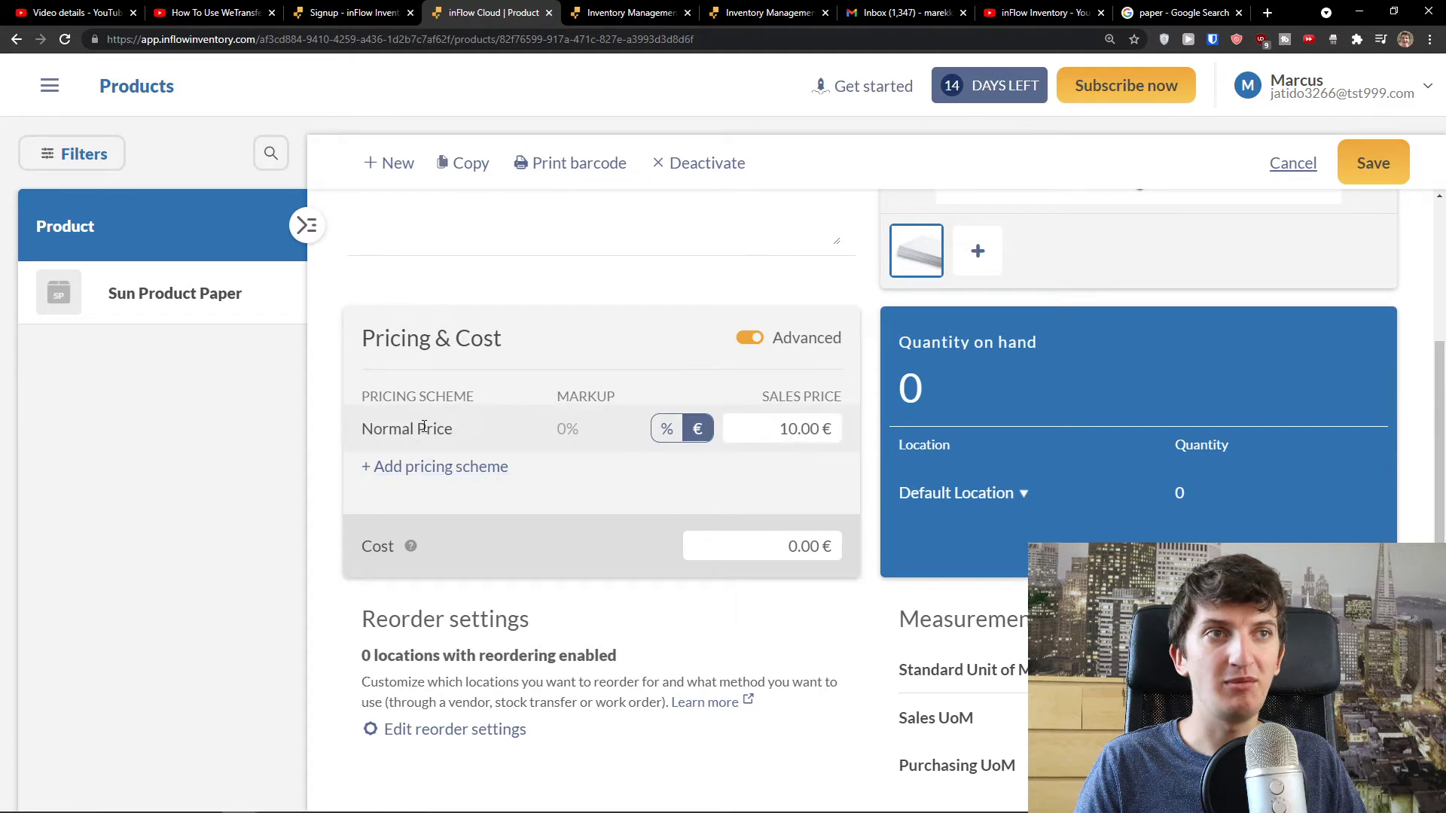
left_click(676, 432)
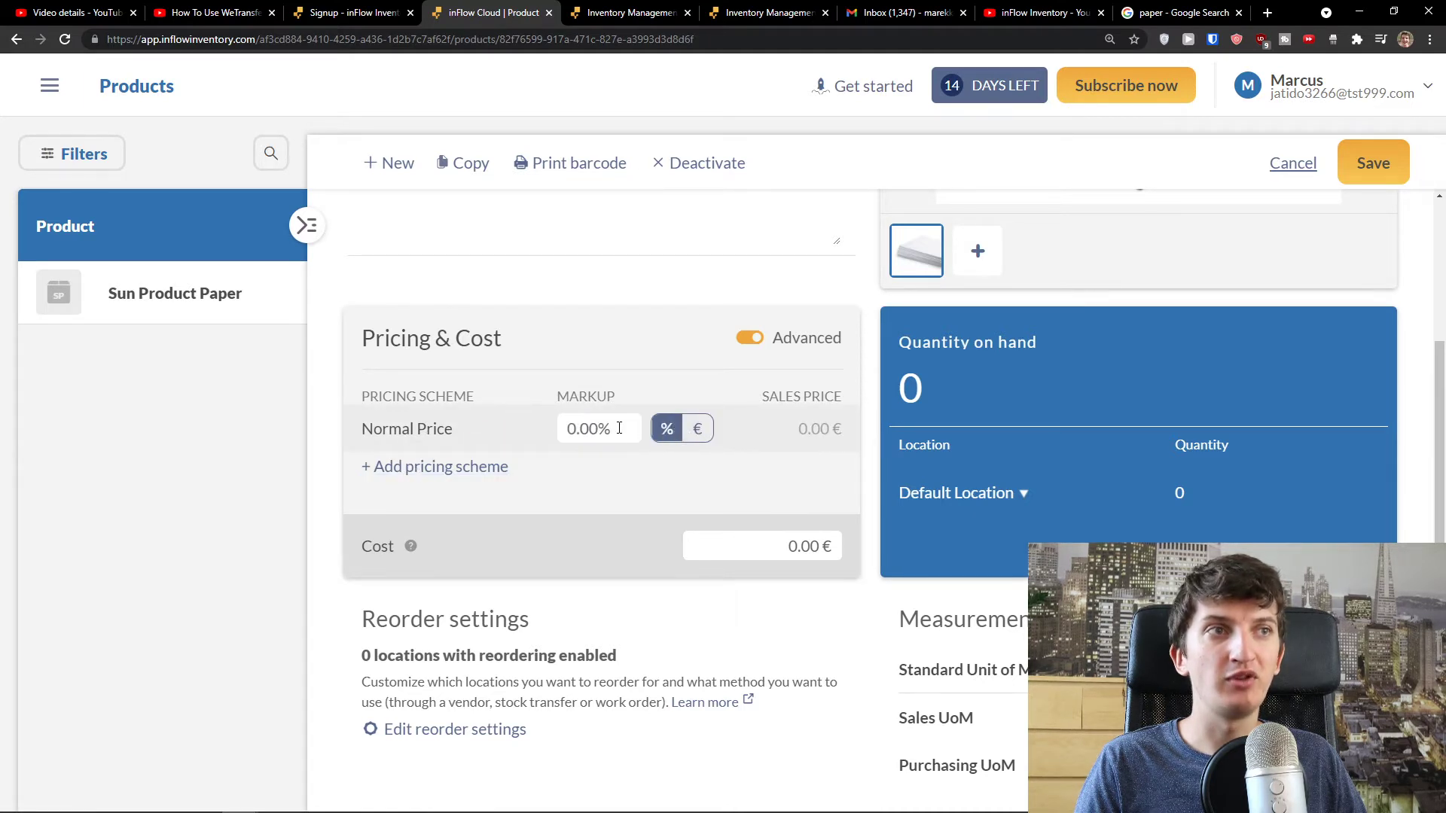
left_click(695, 431)
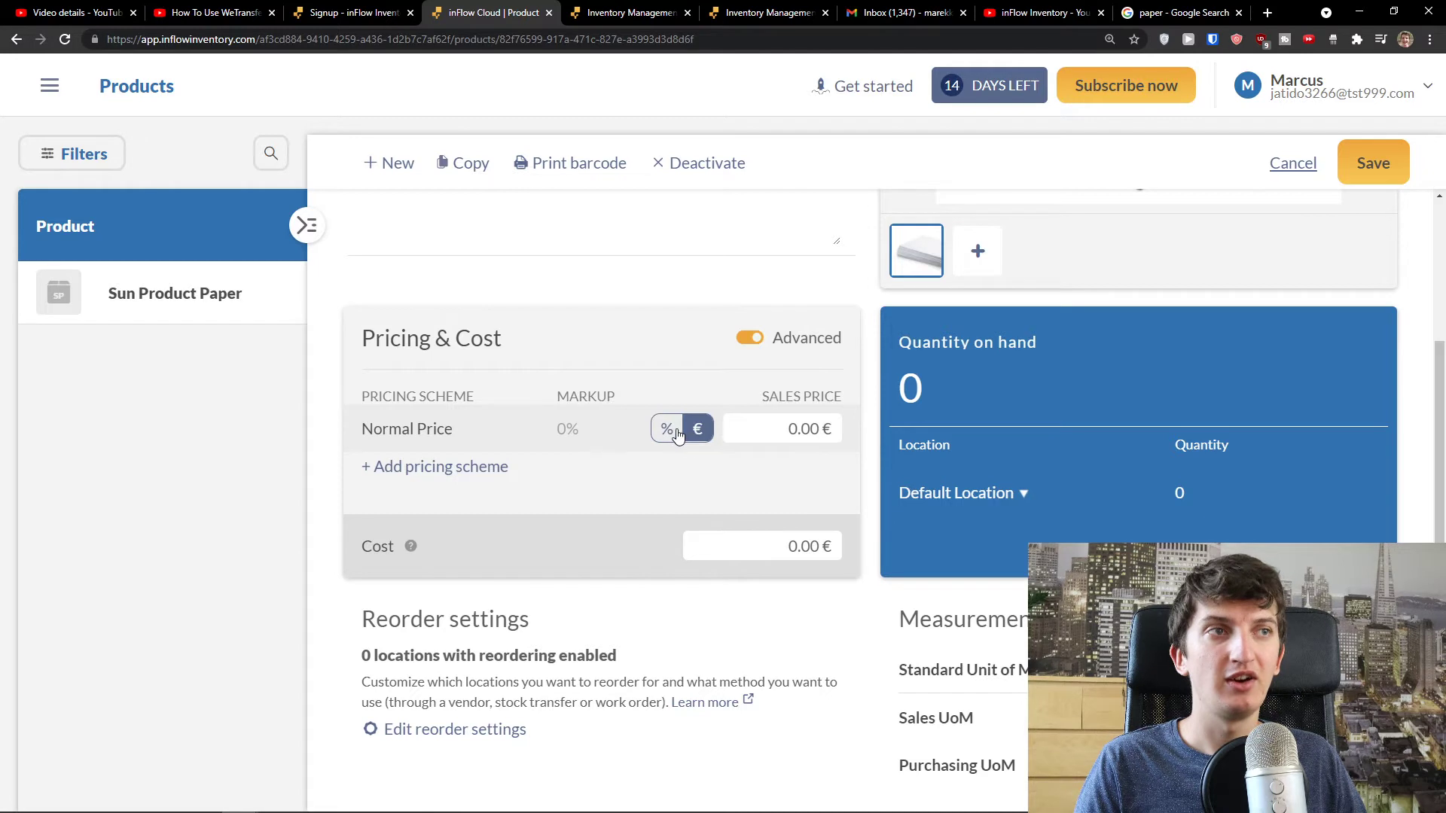
left_click(678, 433)
left_click(611, 428)
type("10")
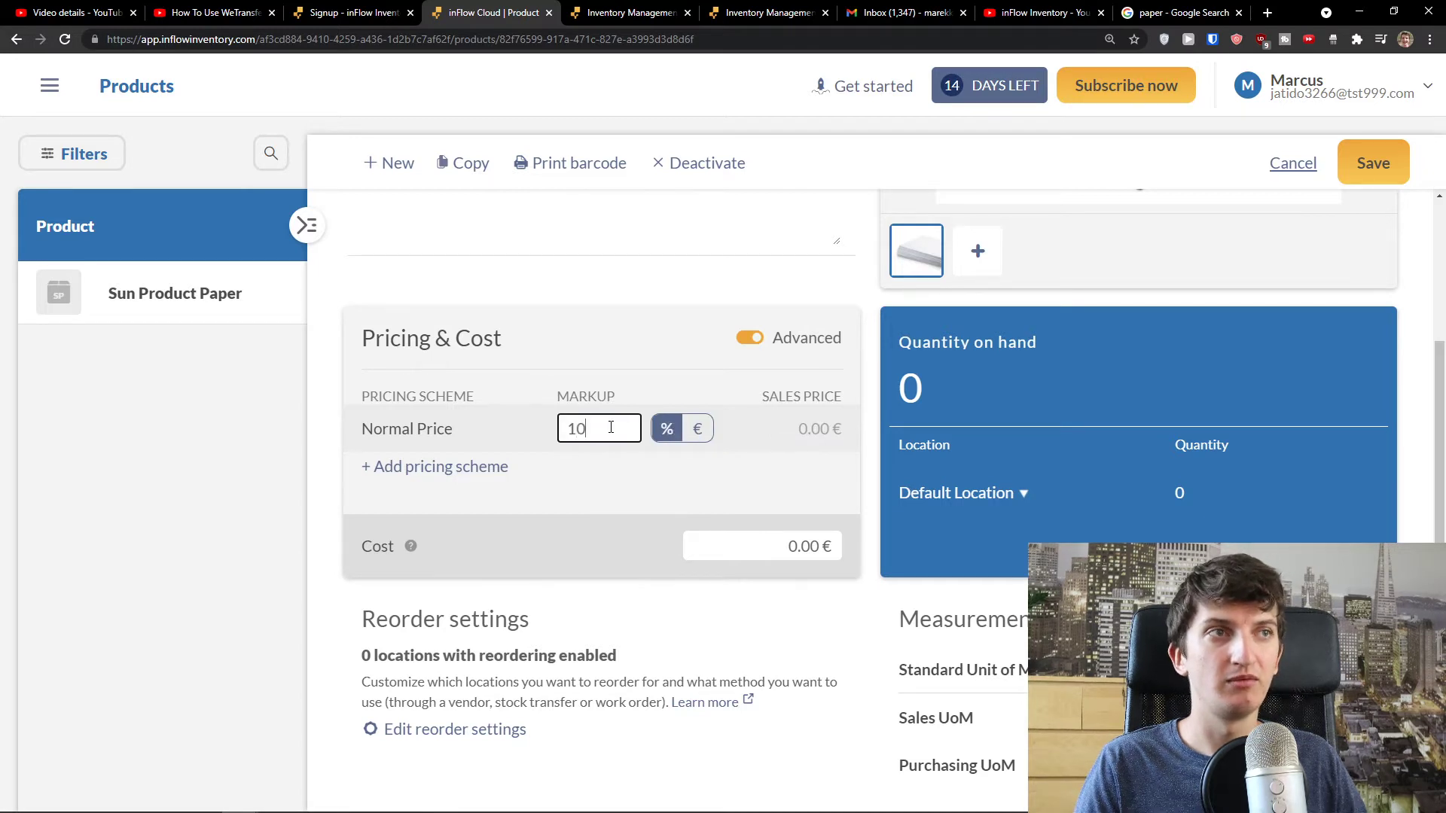
left_click(623, 471)
left_click(691, 441)
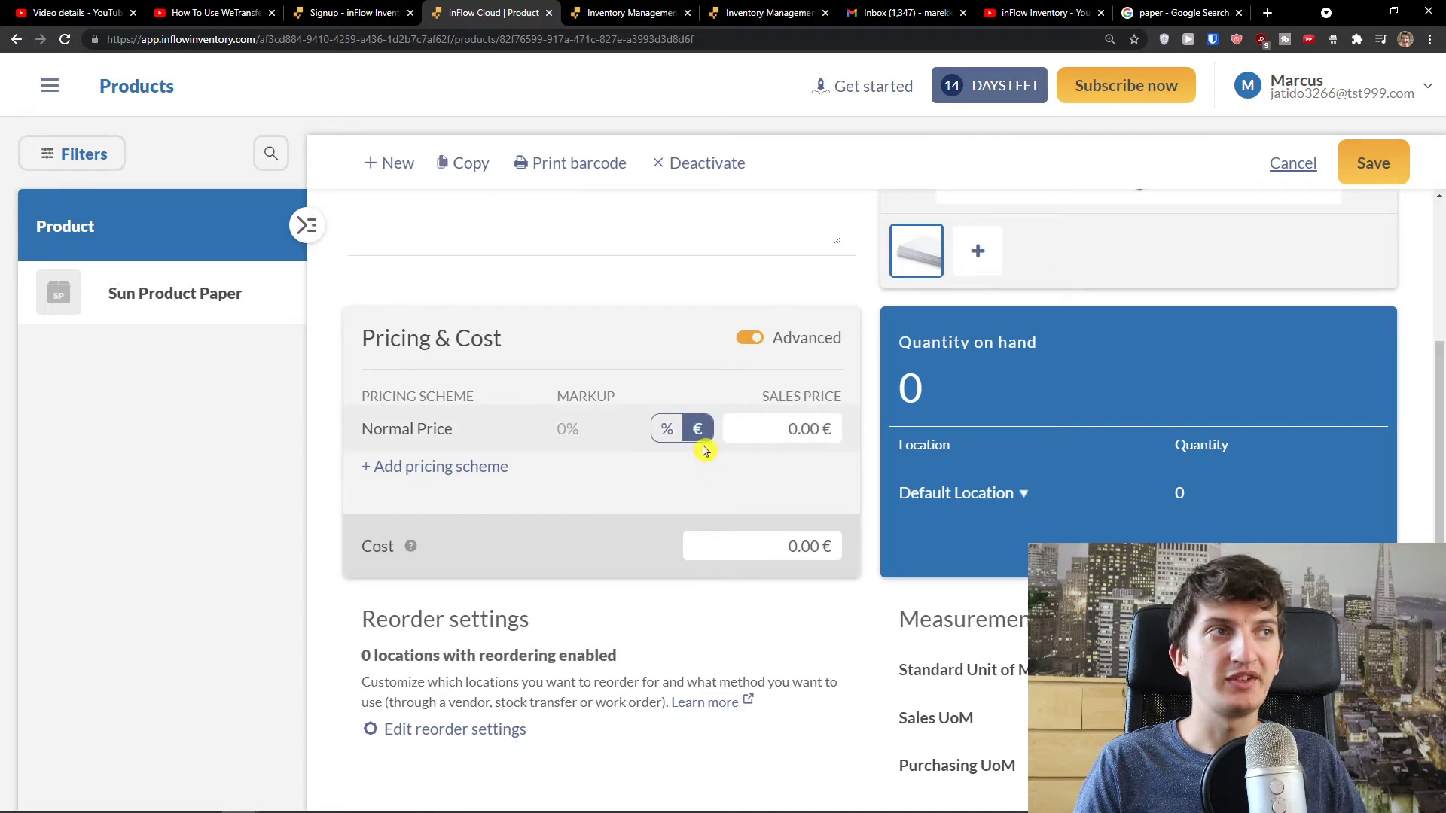
left_click(749, 339)
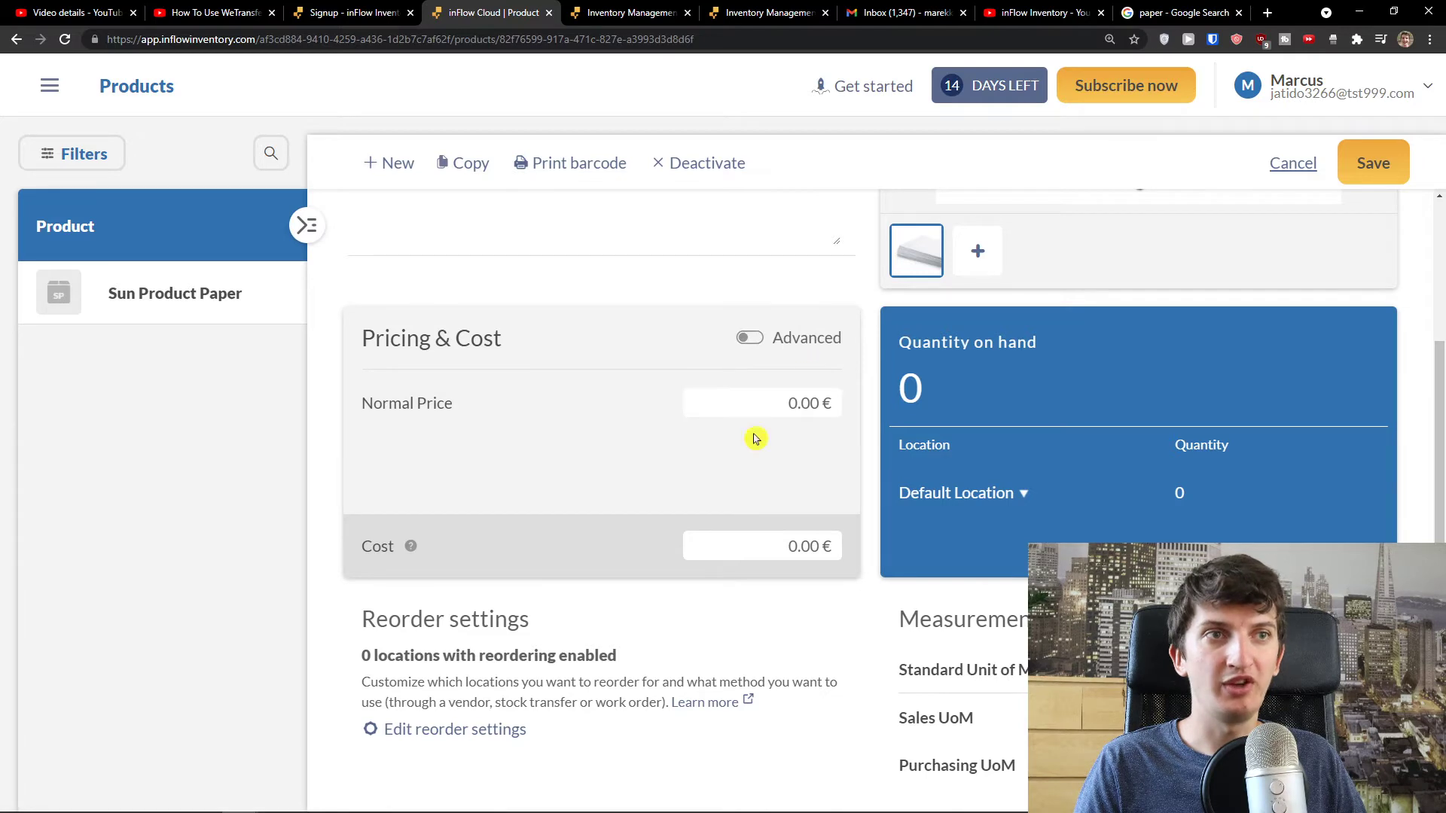
mouse_move(411, 553)
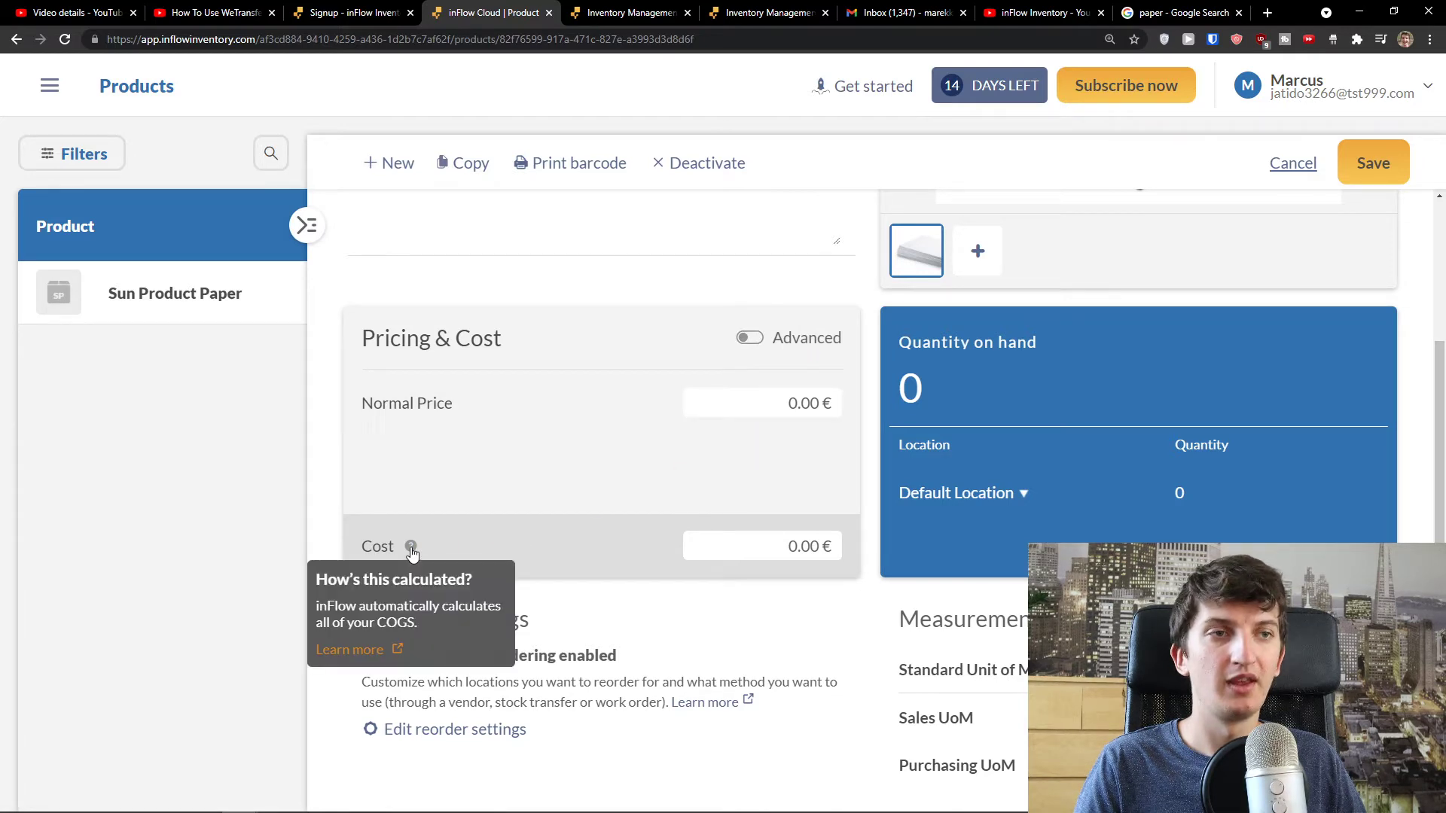
key("ctrl+minus")
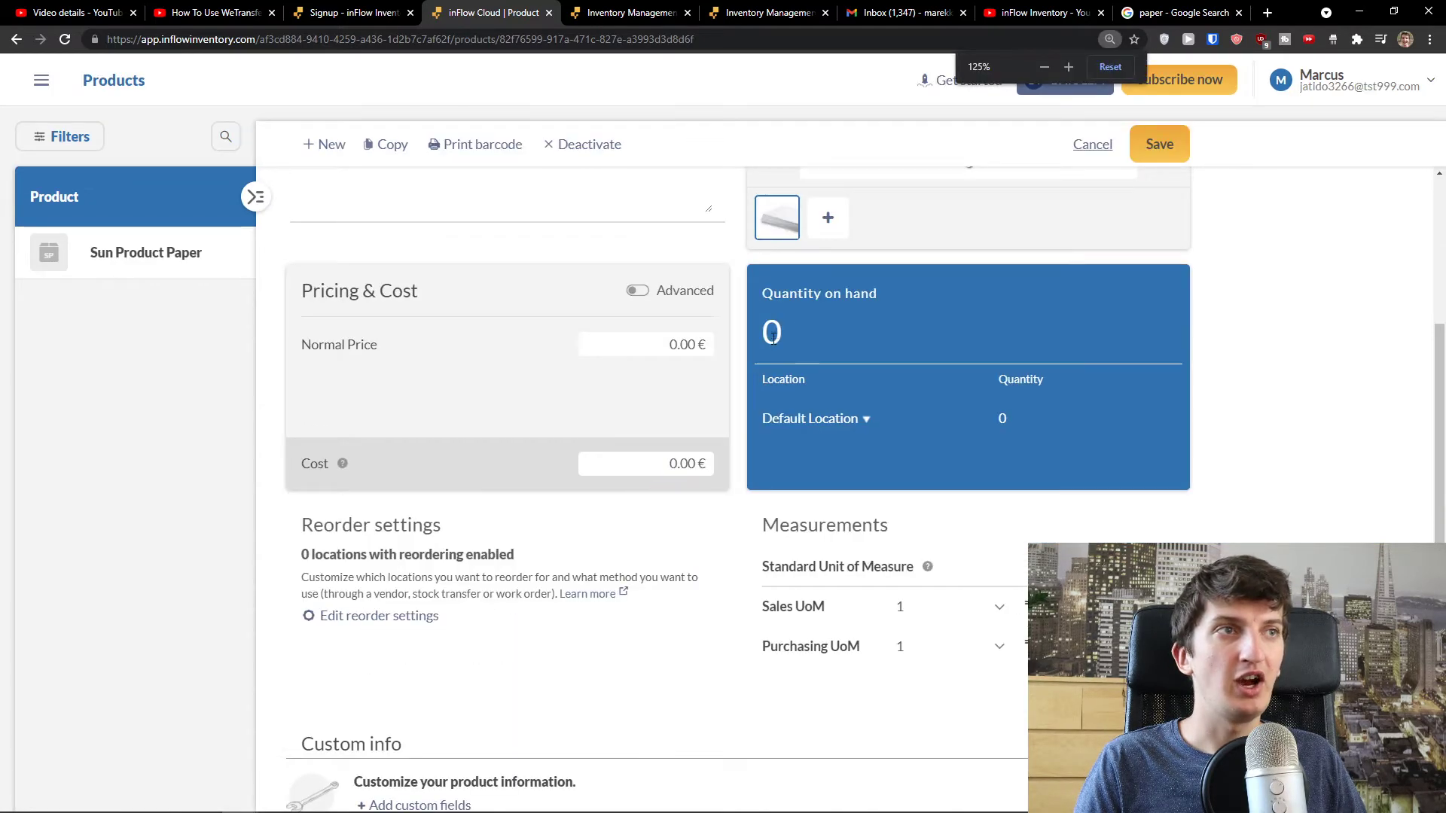
- Expand Default Location and add a new sublocation Levice with quantity 50
left_click(853, 423)
left_click(873, 426)
left_click(858, 424)
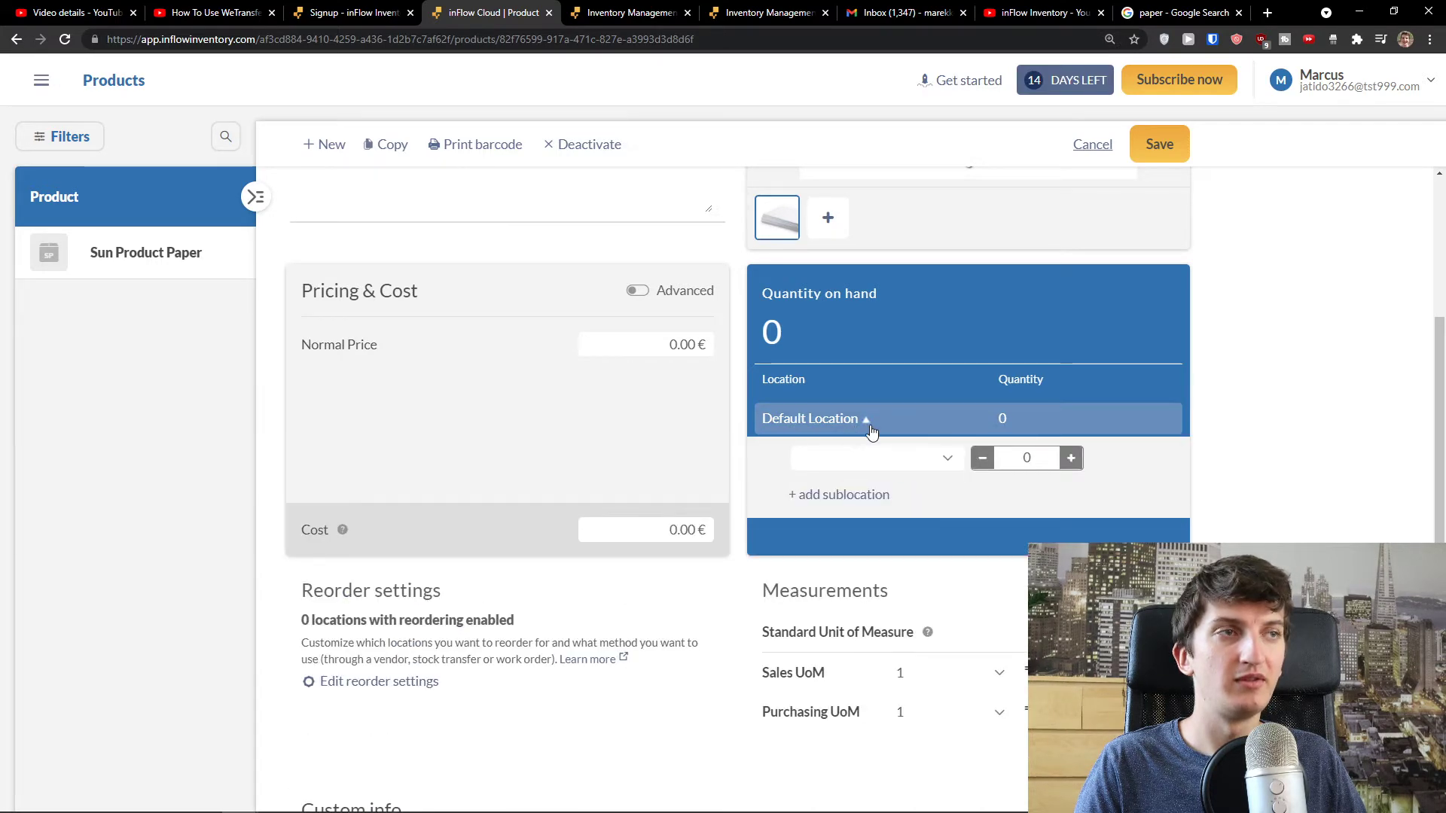
left_click(871, 431)
scroll(871, 374, "up", 1)
left_click(865, 494)
left_click(883, 533)
left_click(1026, 533)
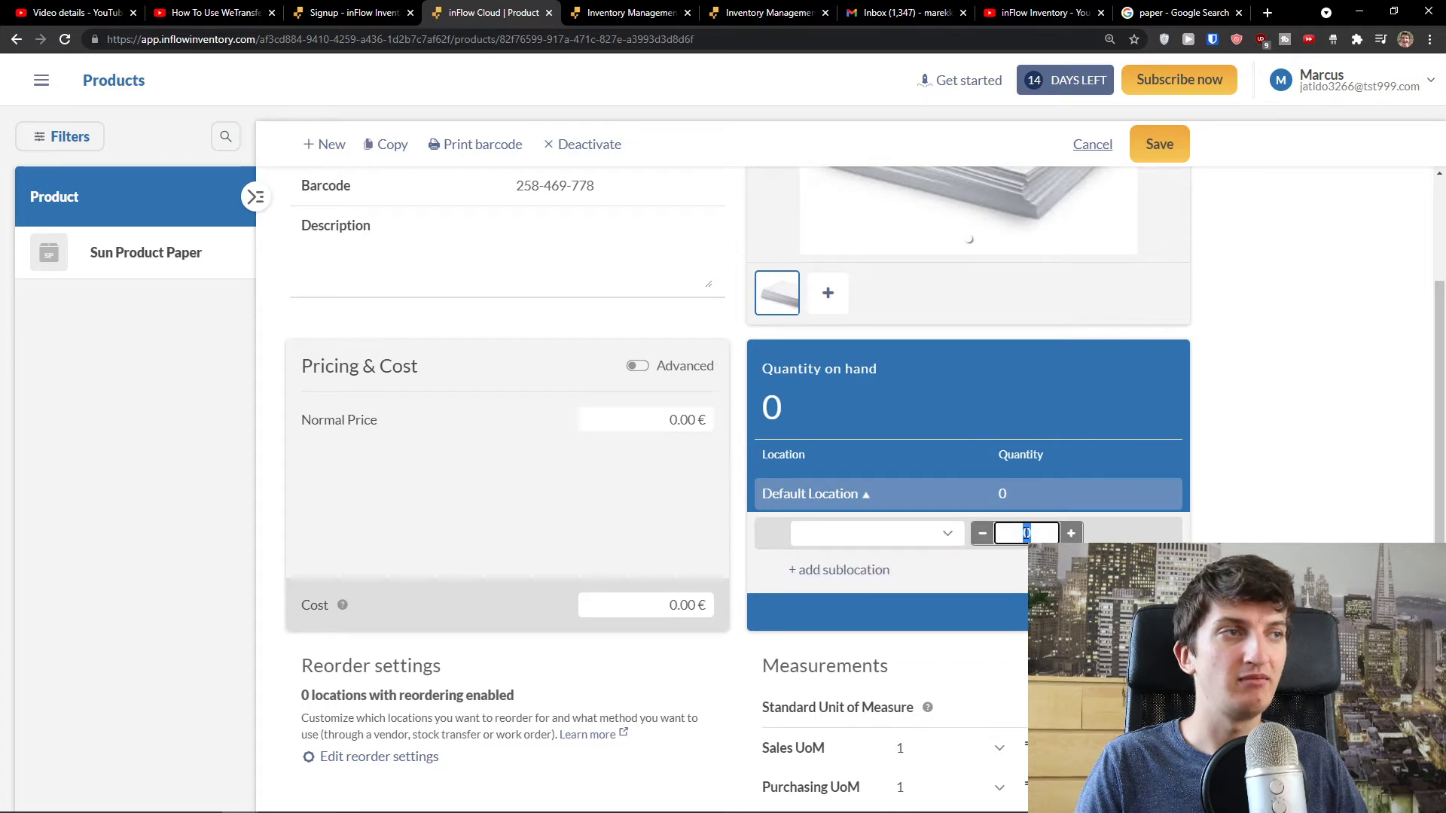
type("50")
left_click(848, 533)
type("s")
key("BackSpace")
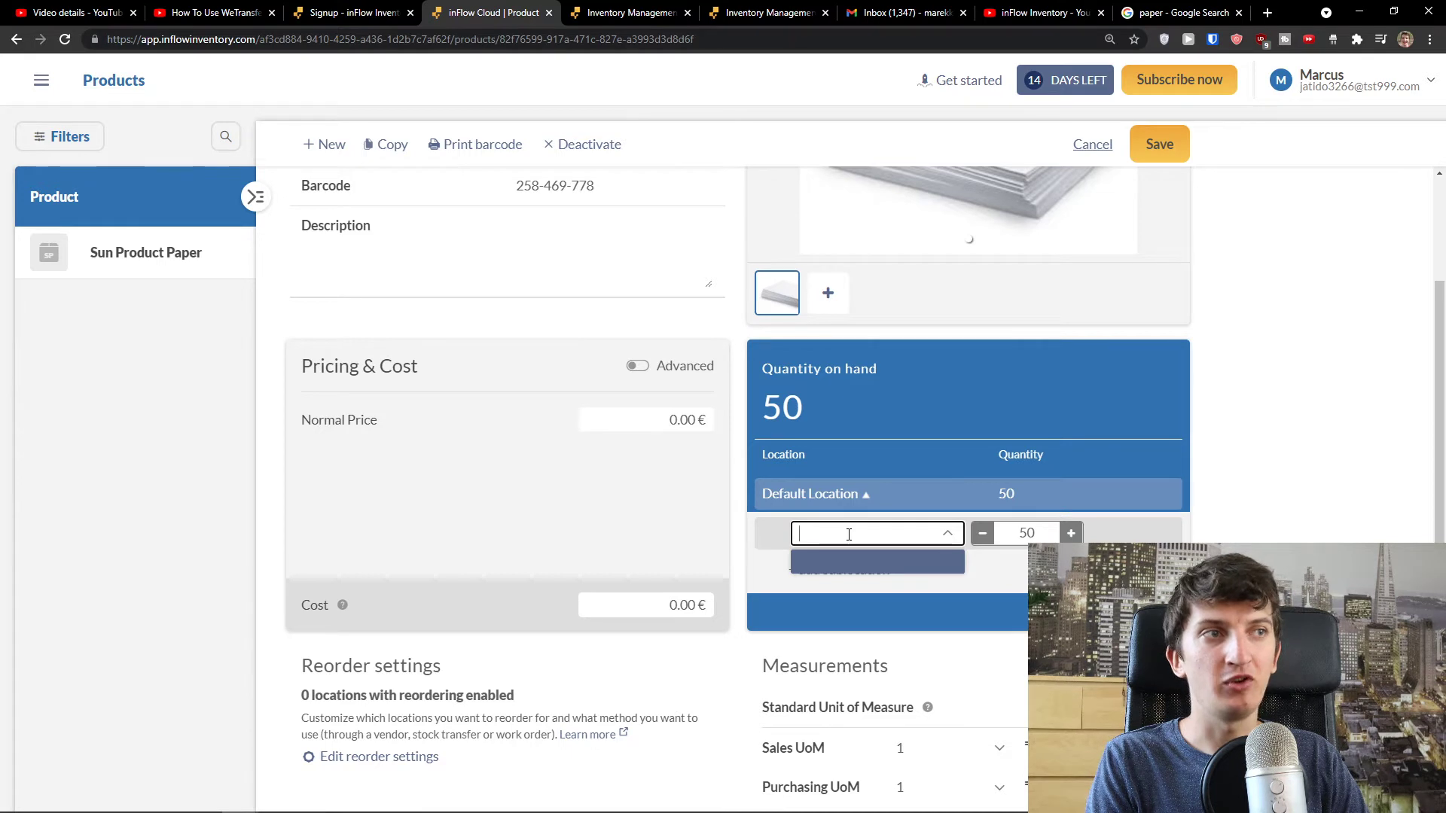
type("Levice")
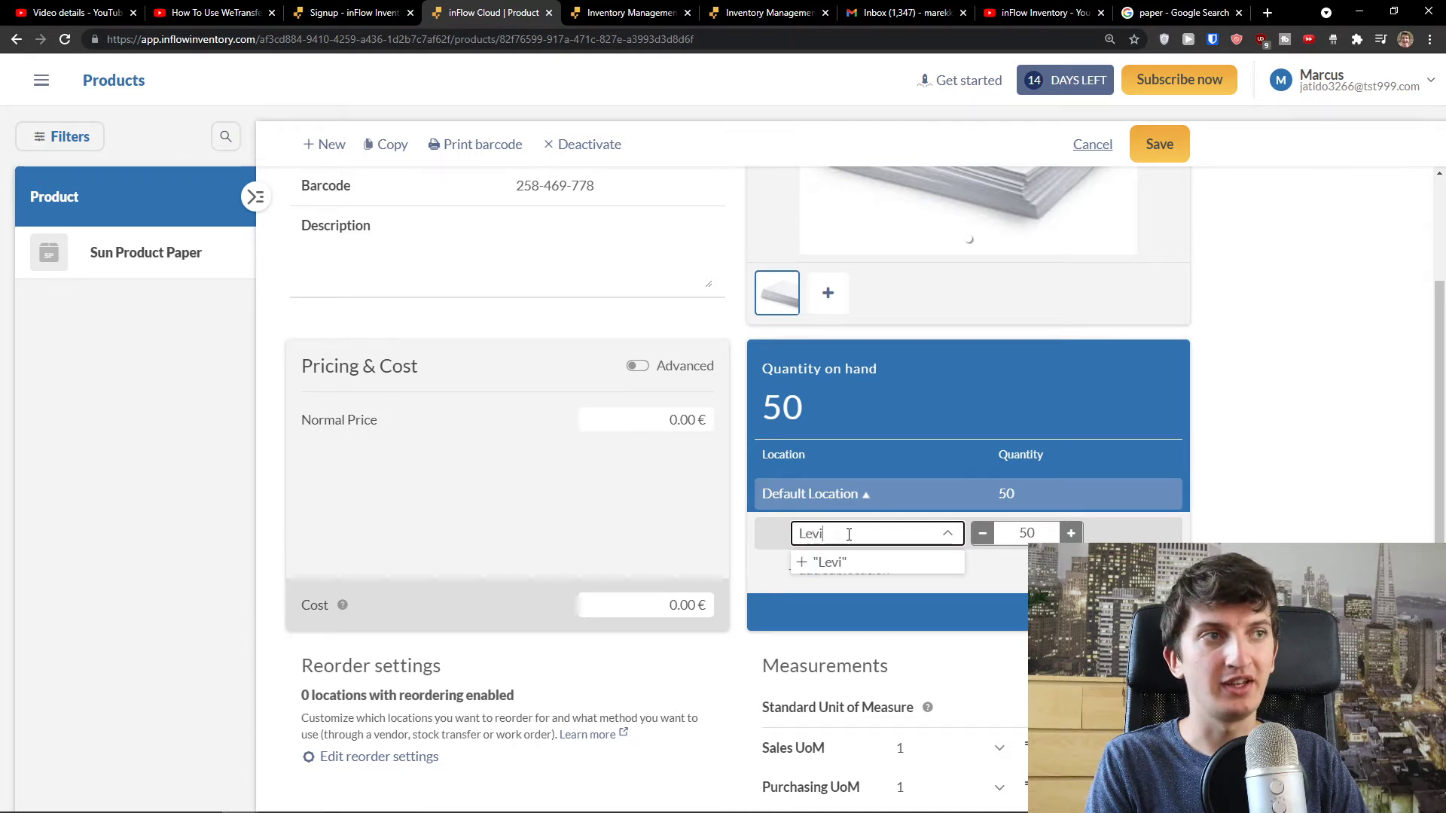
left_click(858, 565)
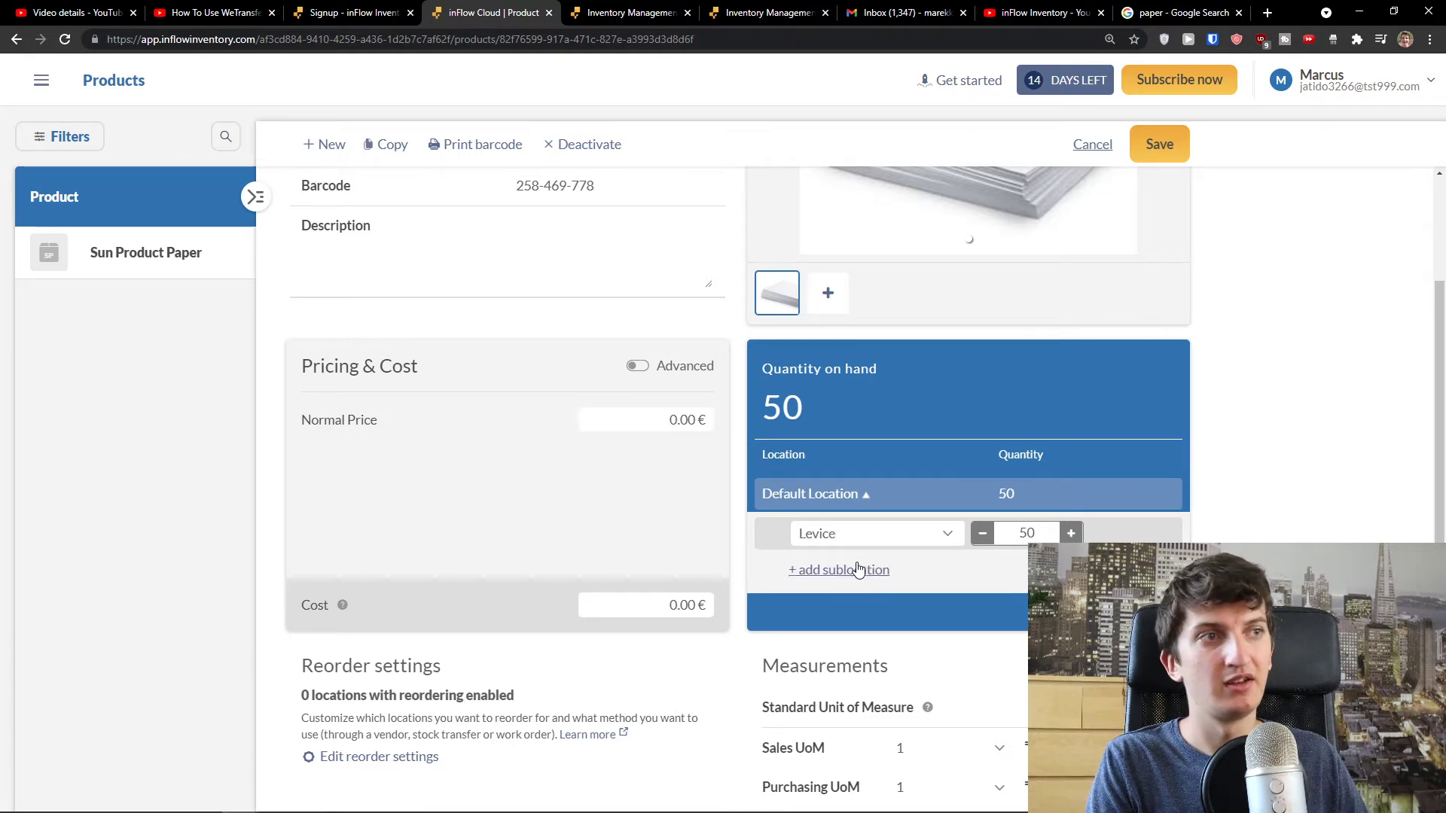
- Add a second sublocation Nitra with quantity 5, then collapse Default Location
left_click(979, 566)
left_click(983, 567)
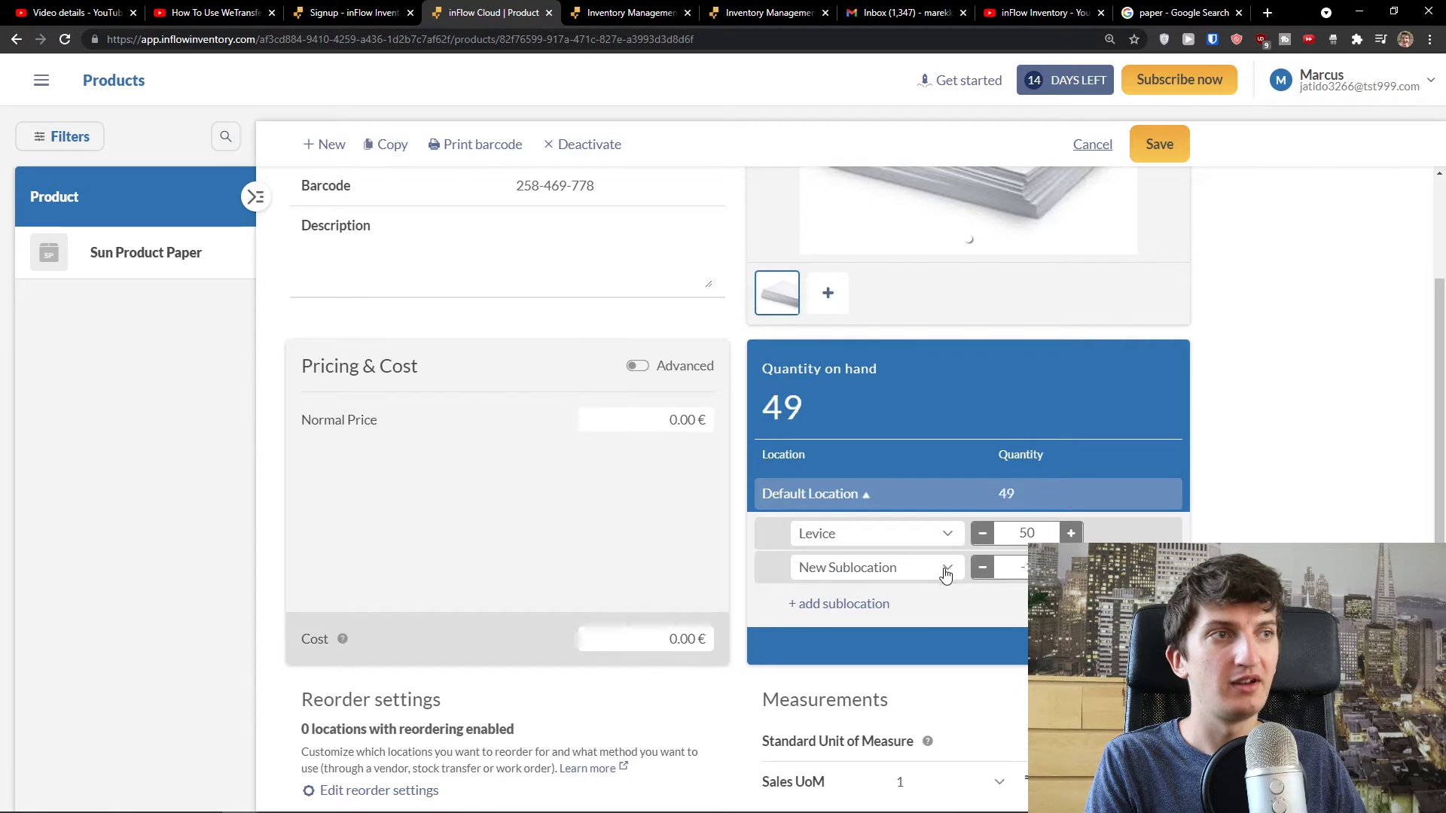
left_click(947, 572)
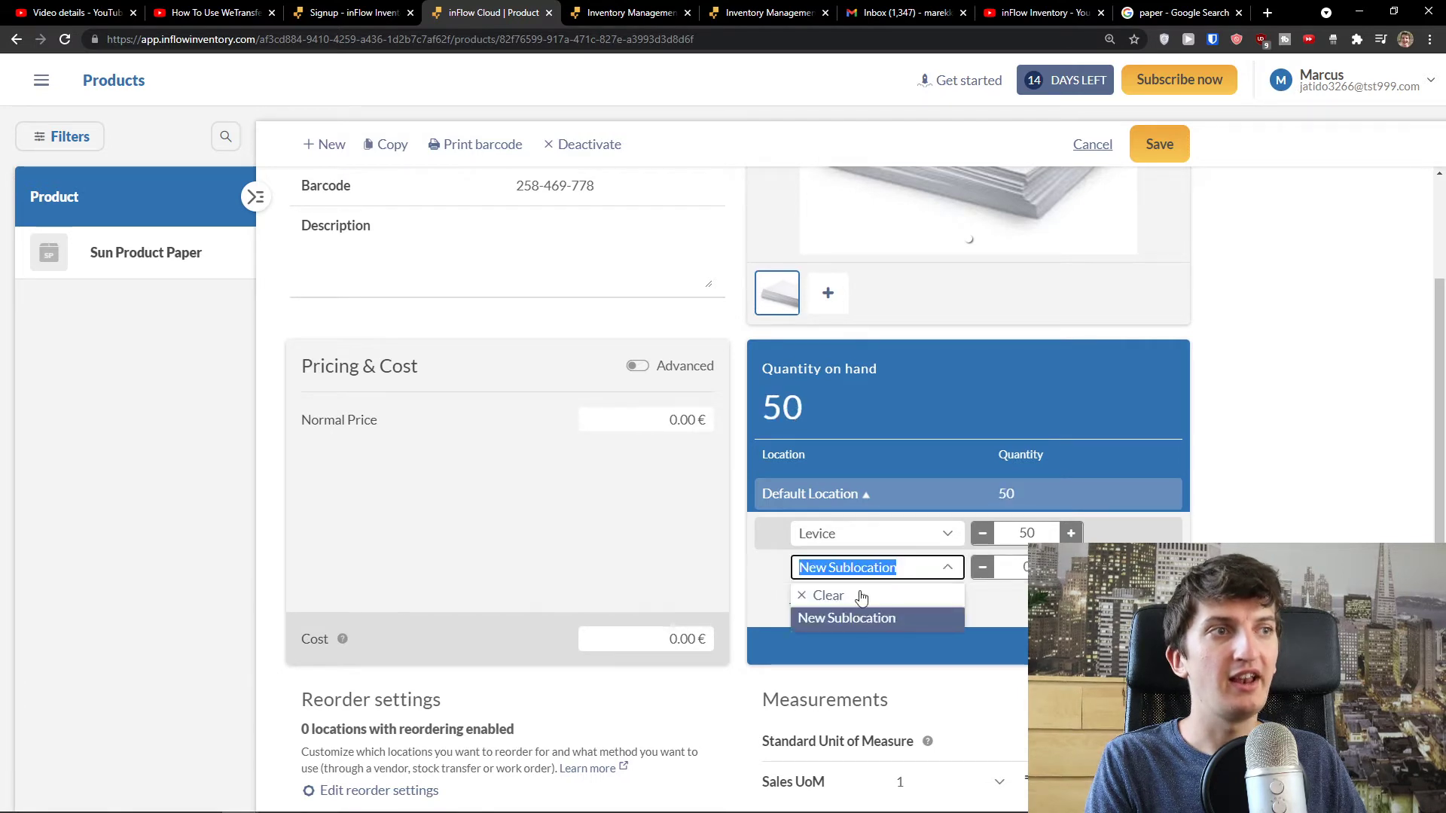
left_click(861, 596)
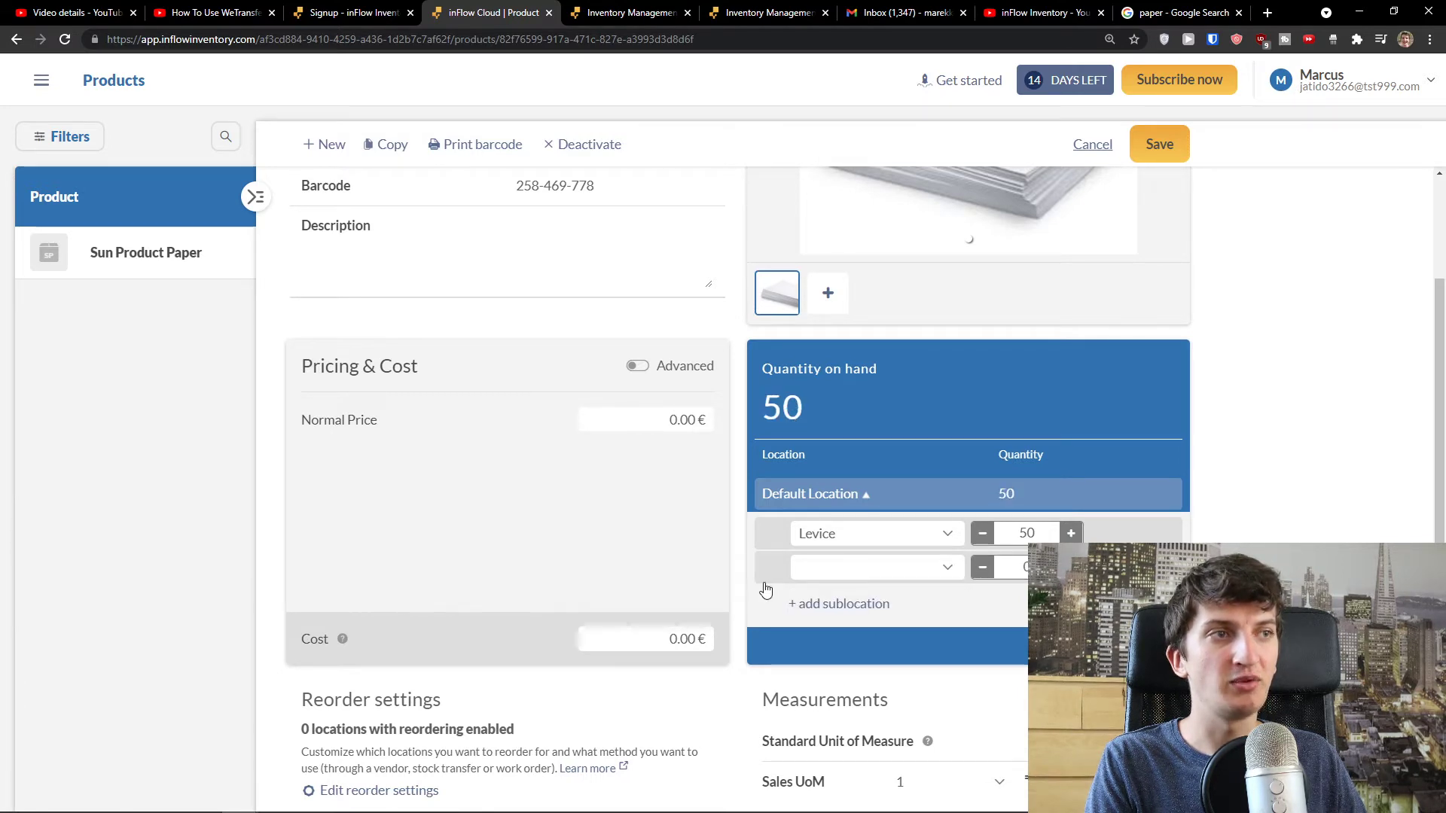
double_click(852, 497)
left_click(858, 495)
left_click(861, 497)
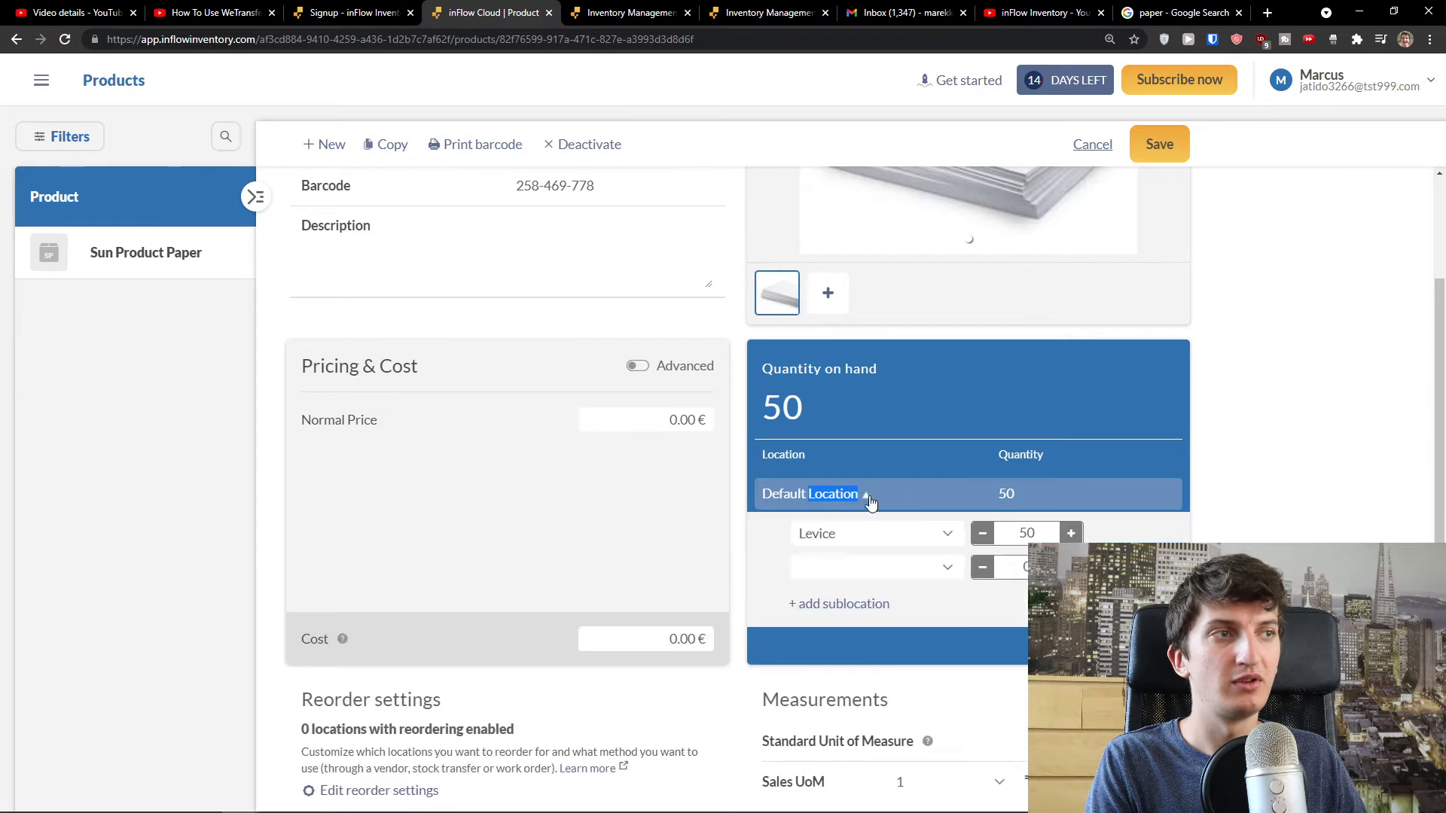
left_click(902, 565)
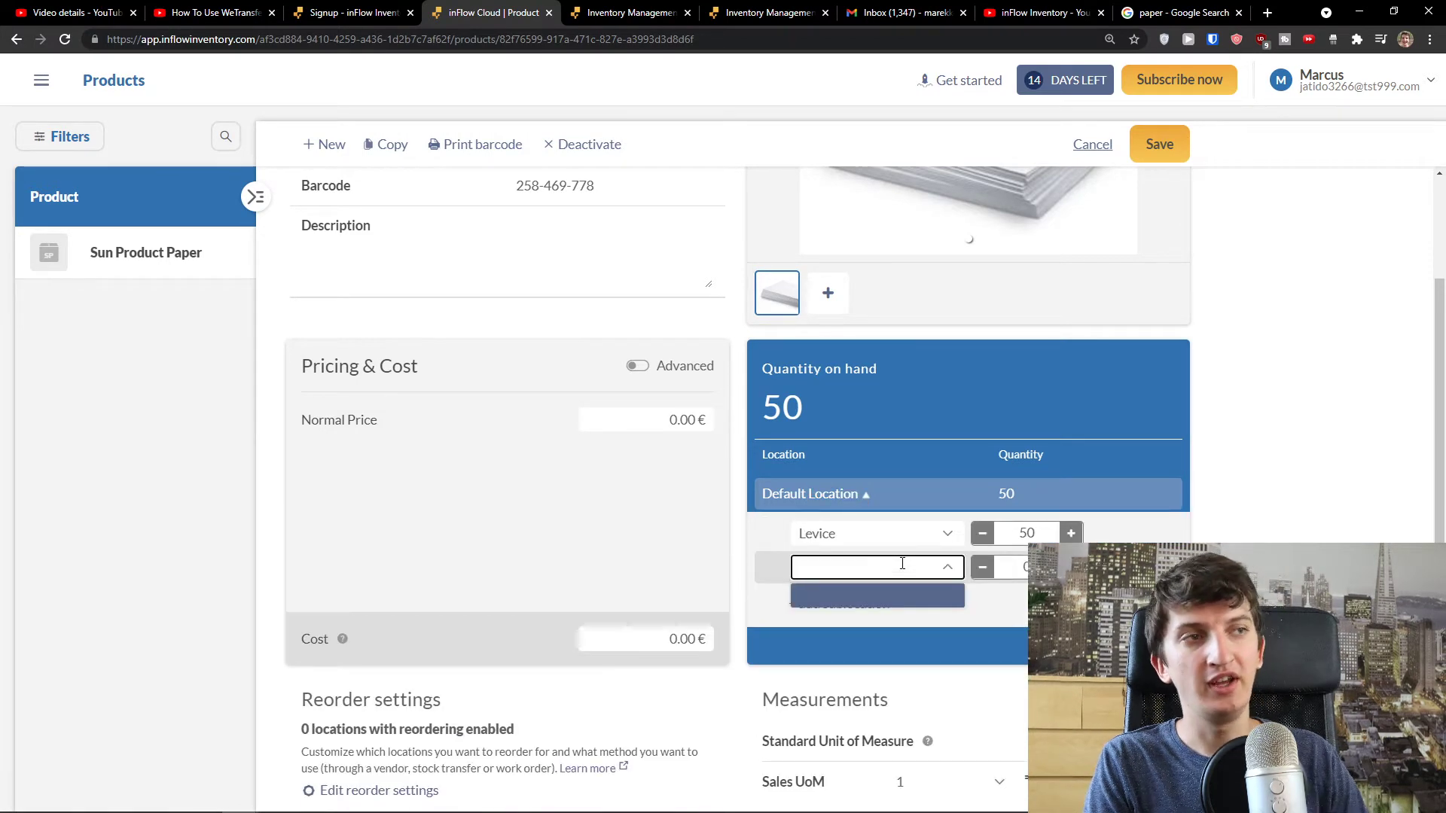
type("Nitra")
left_click(833, 596)
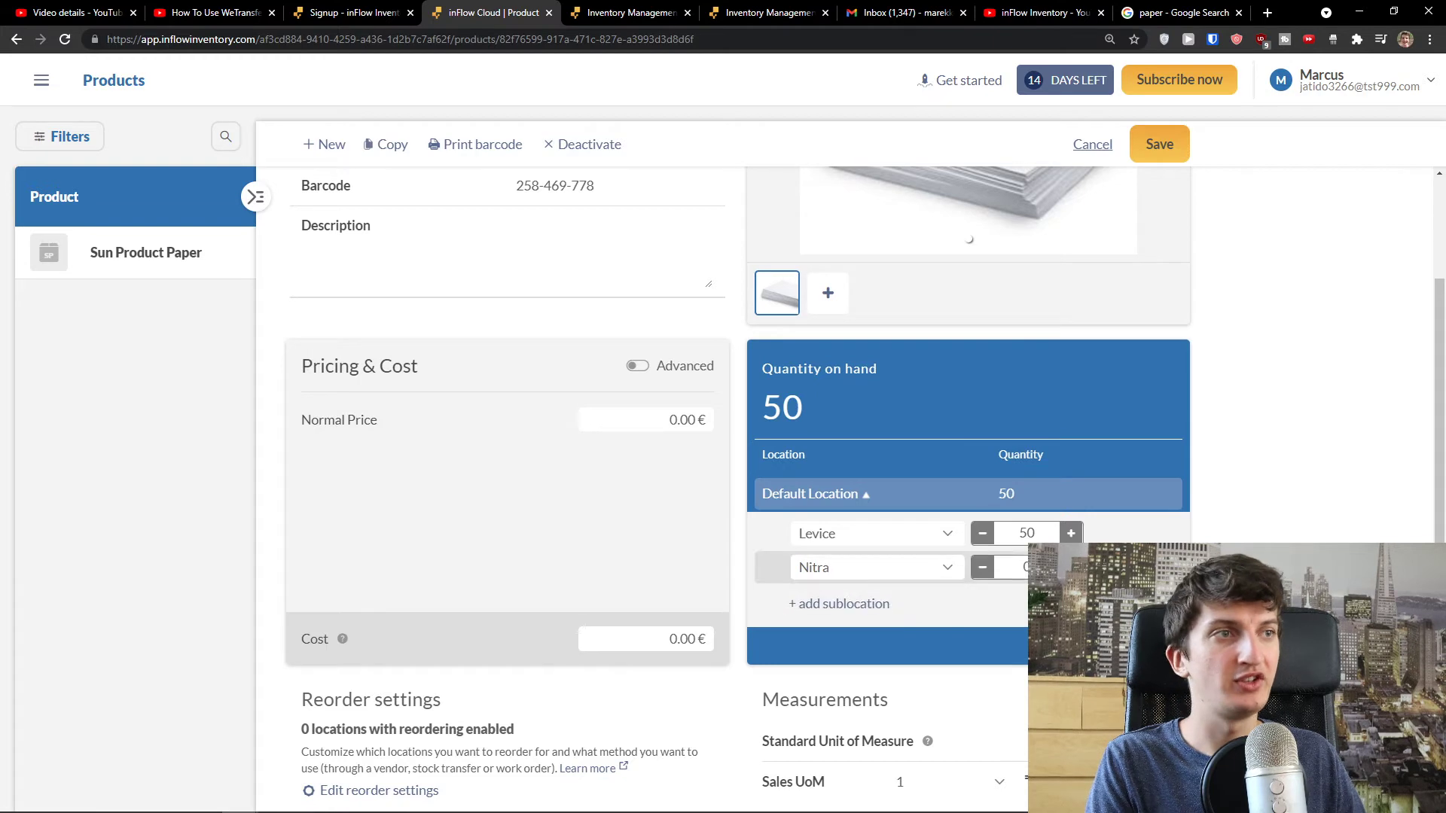
double_click(989, 575)
left_click(990, 574)
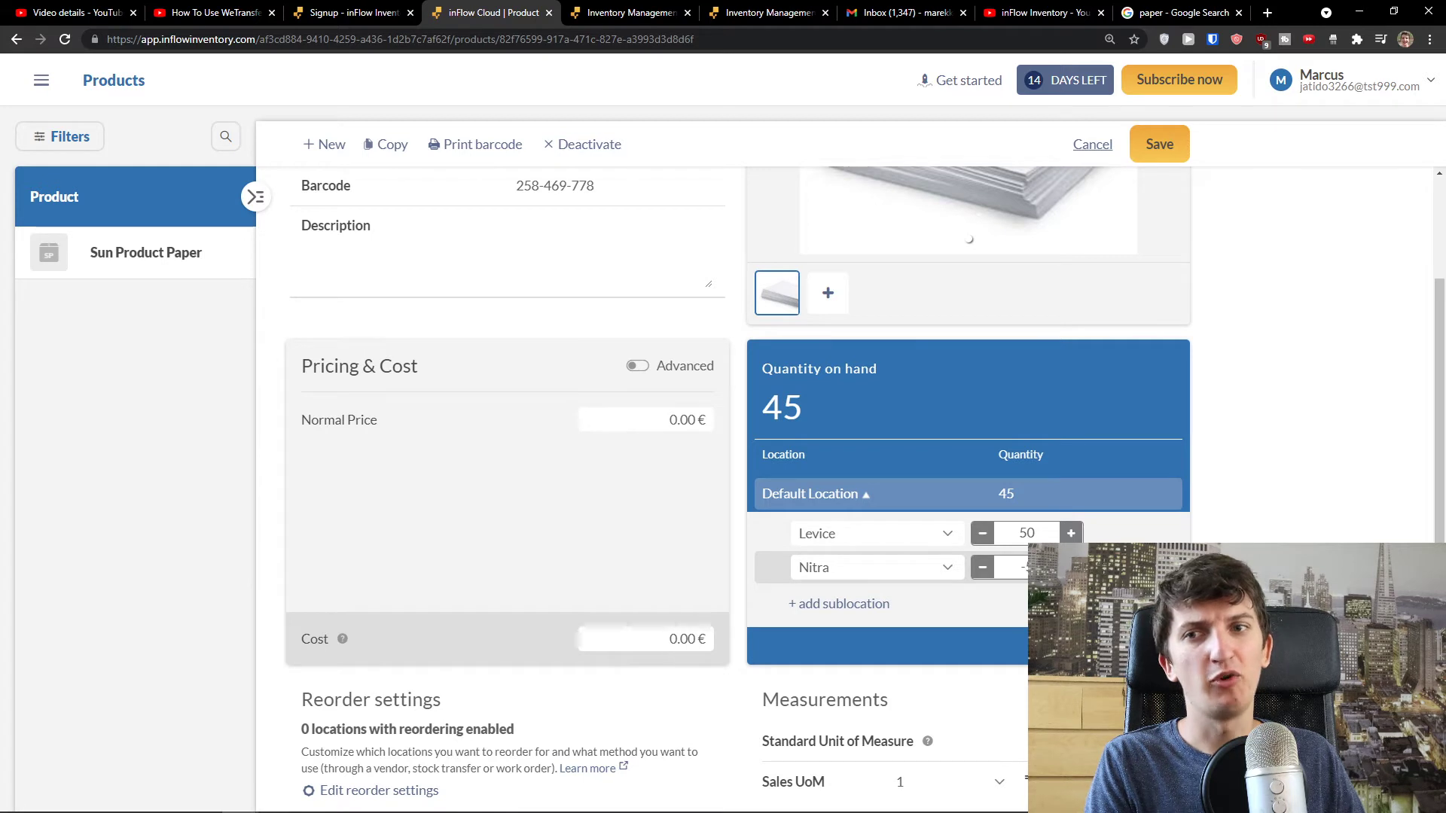
left_click(1070, 567)
left_click(1069, 567)
left_click(1070, 567)
left_click(1070, 567)
left_click(1070, 567)
left_click(1070, 567)
left_click(1070, 567)
left_click(1070, 567)
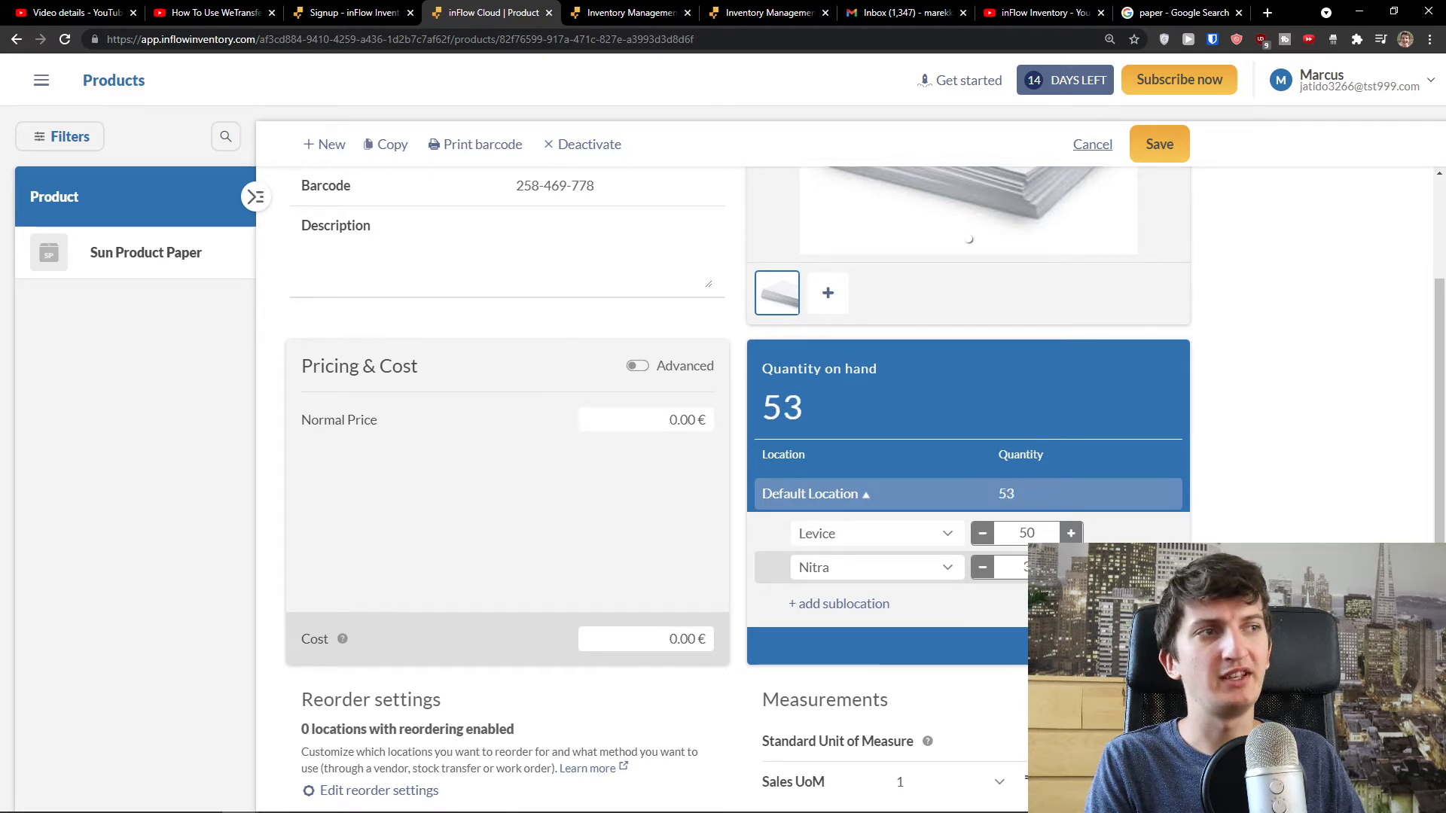
left_click(1070, 566)
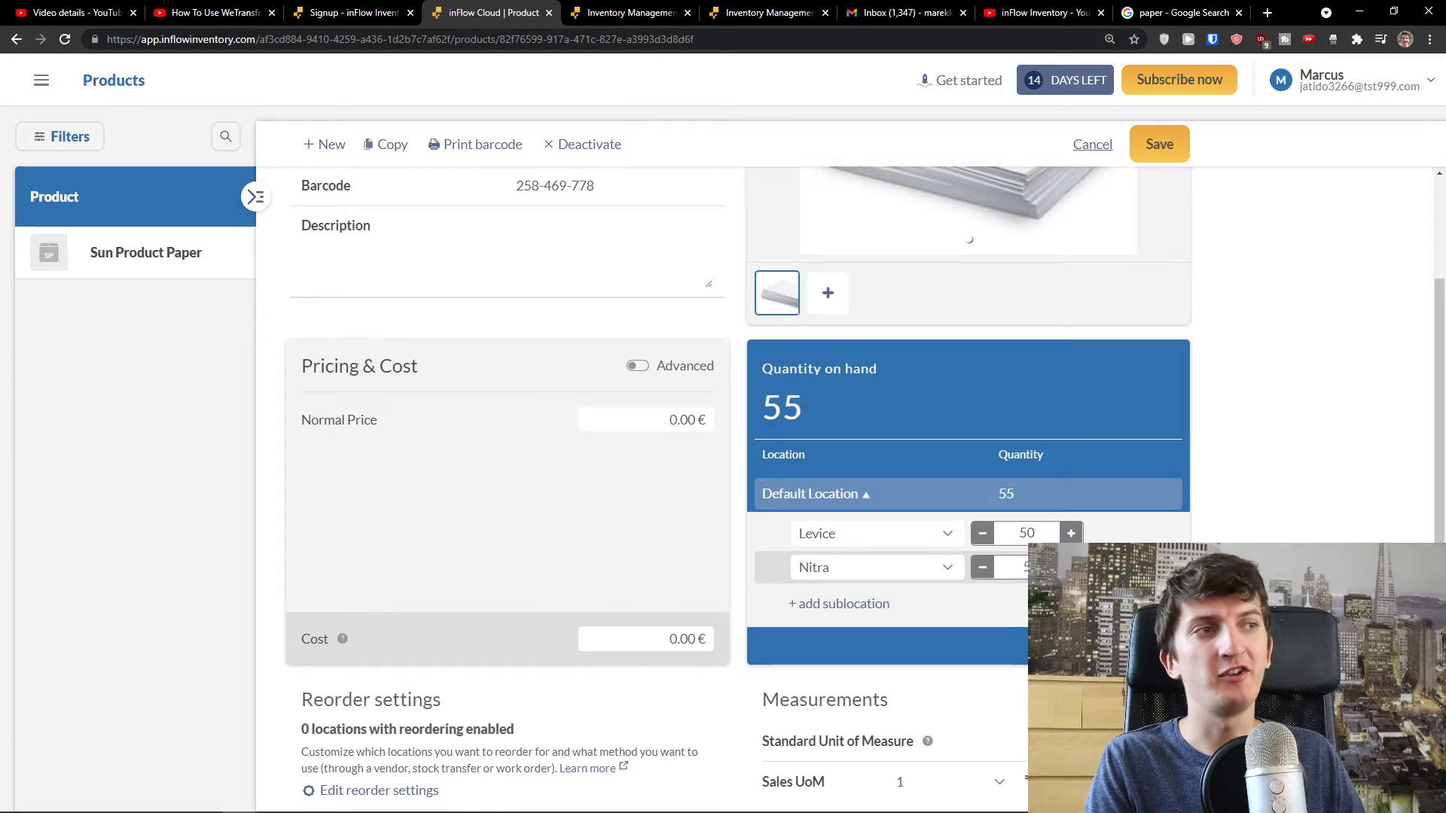
left_click(848, 497)
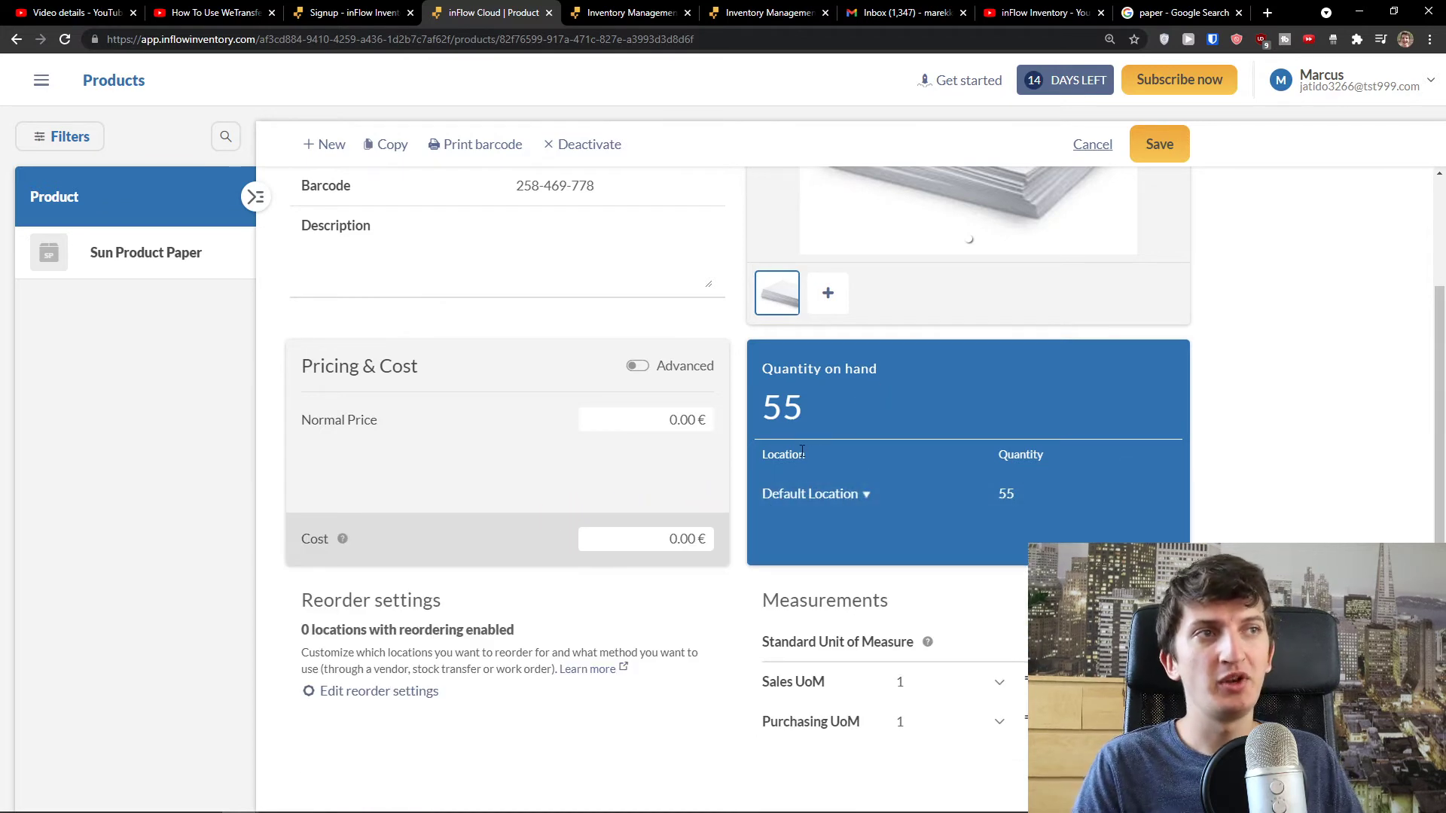
scroll(841, 439, "down", 2)
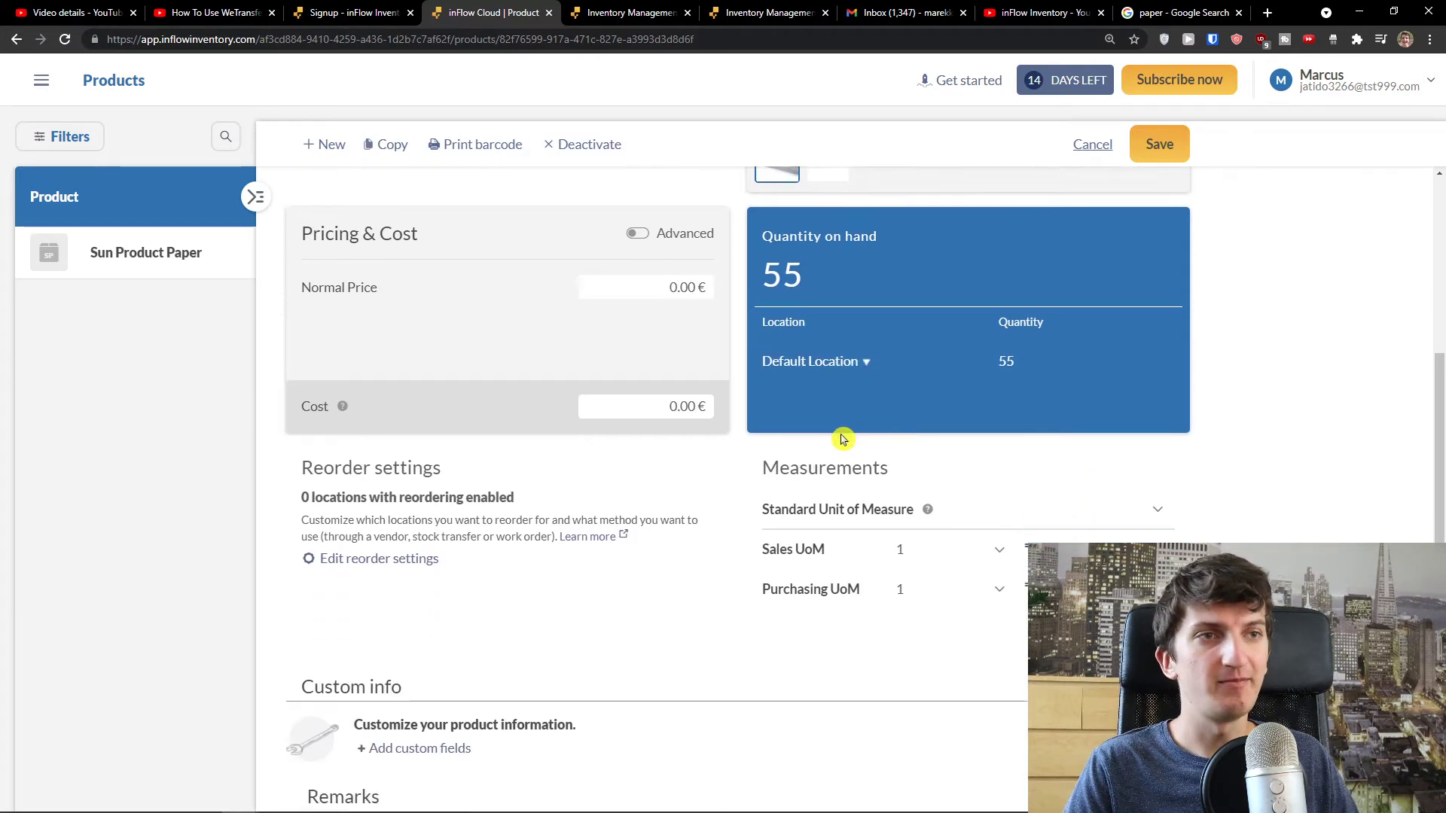
scroll(842, 439, "down", 2)
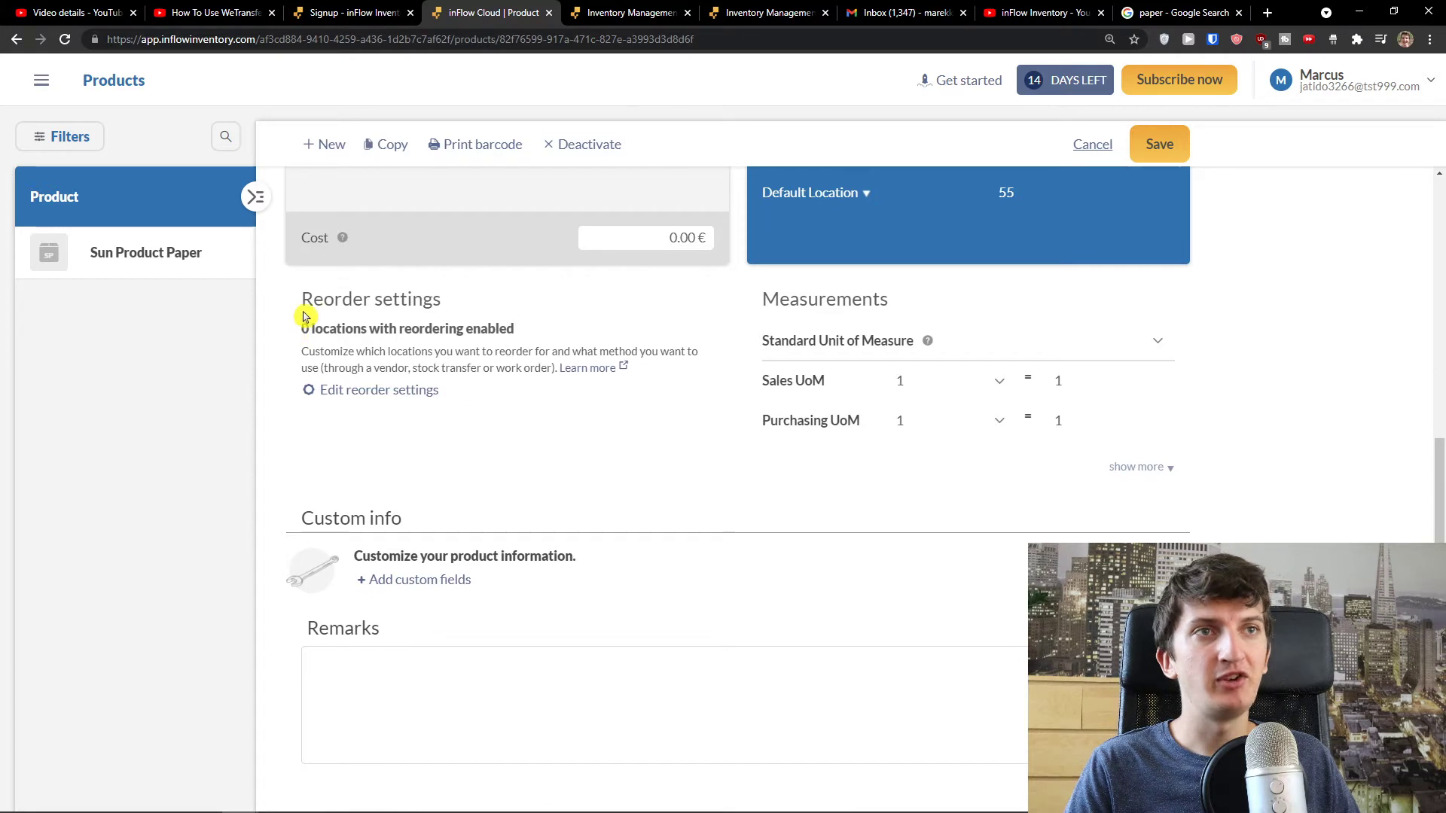
left_click_drag(310, 333, 531, 331)
left_click(324, 355)
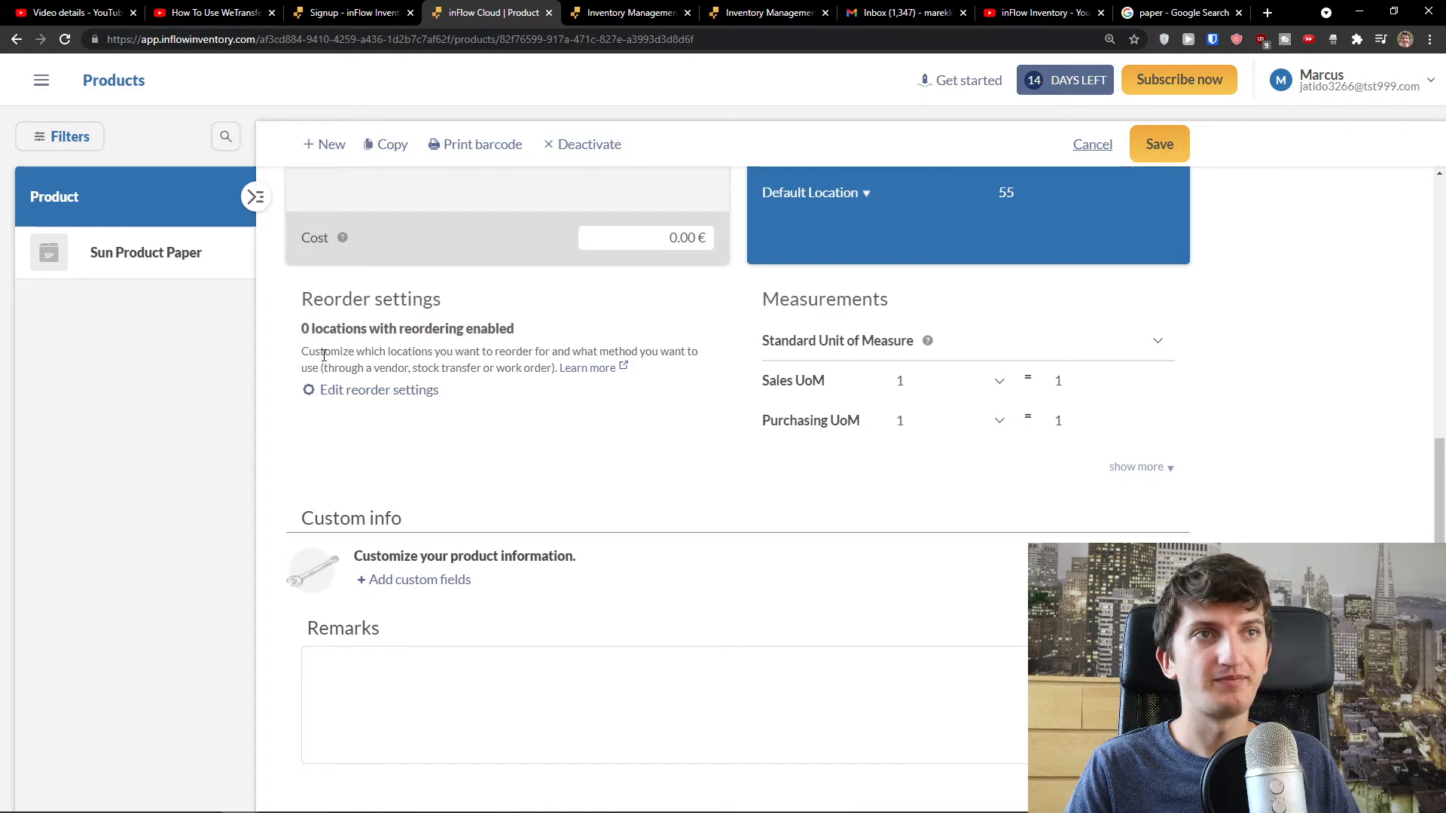
left_click_drag(387, 355, 548, 369)
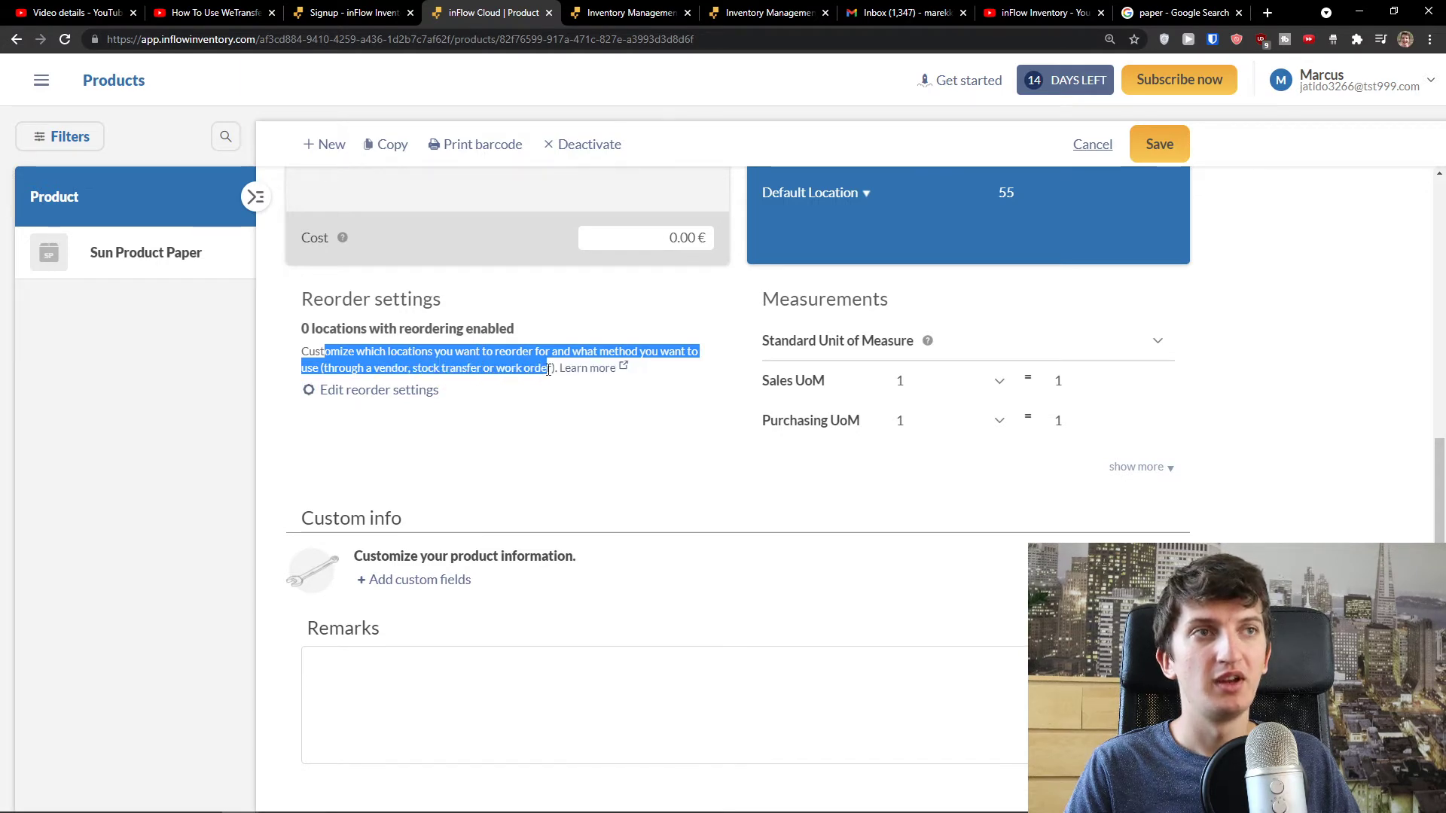
left_click(408, 390)
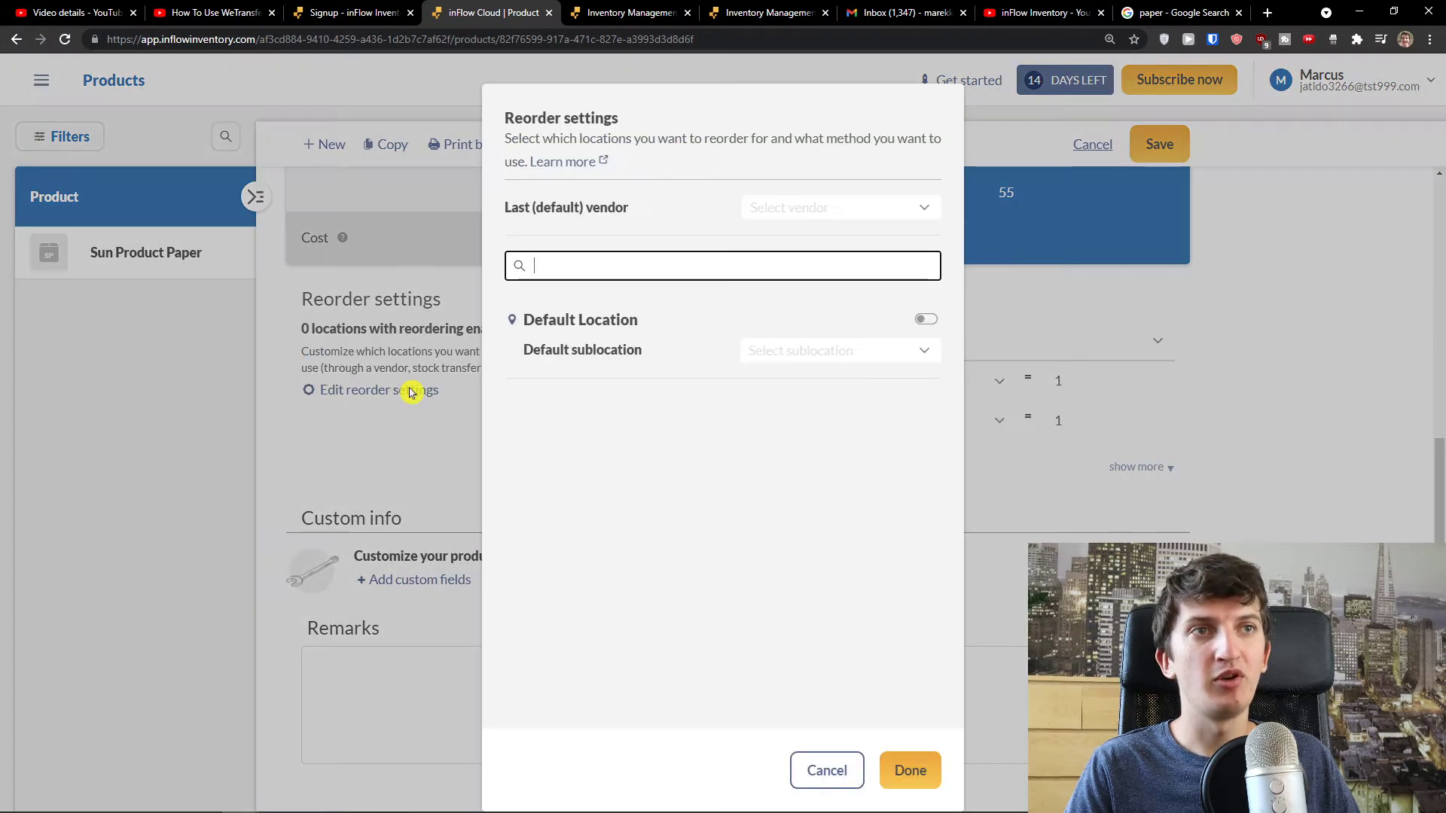
left_click(836, 210)
left_click(676, 264)
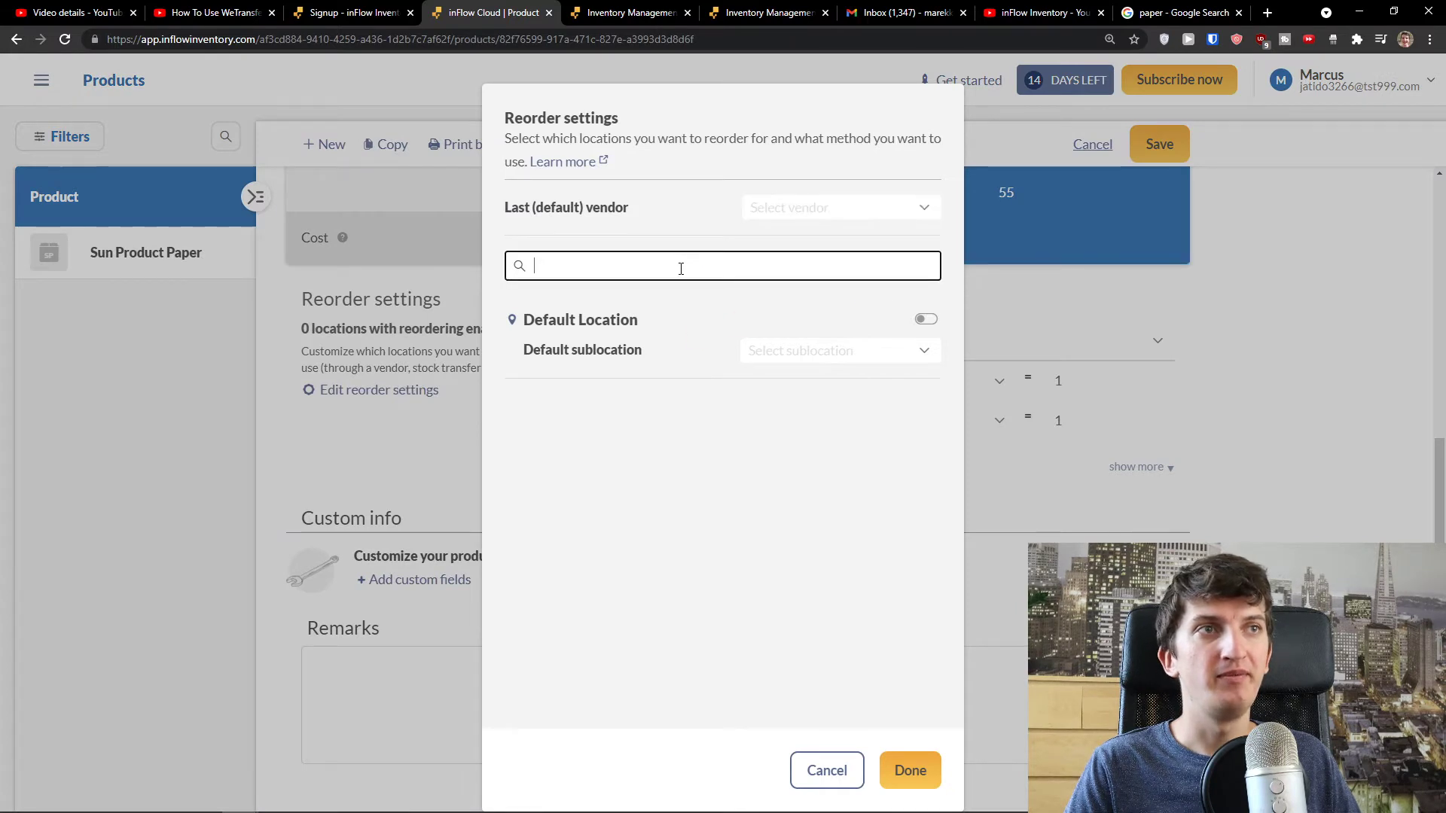
left_click(806, 352)
left_click(645, 395)
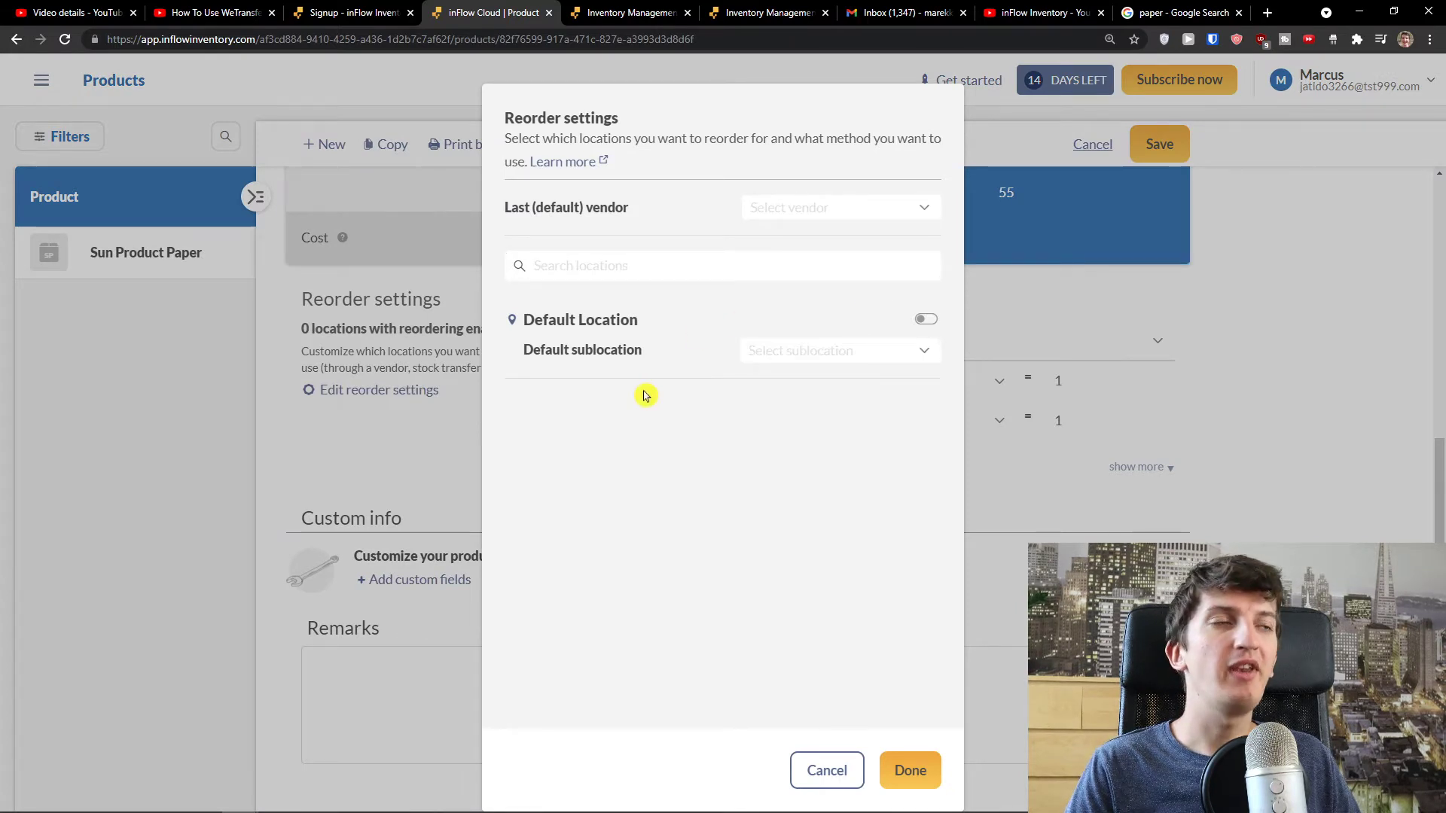
left_click(826, 770)
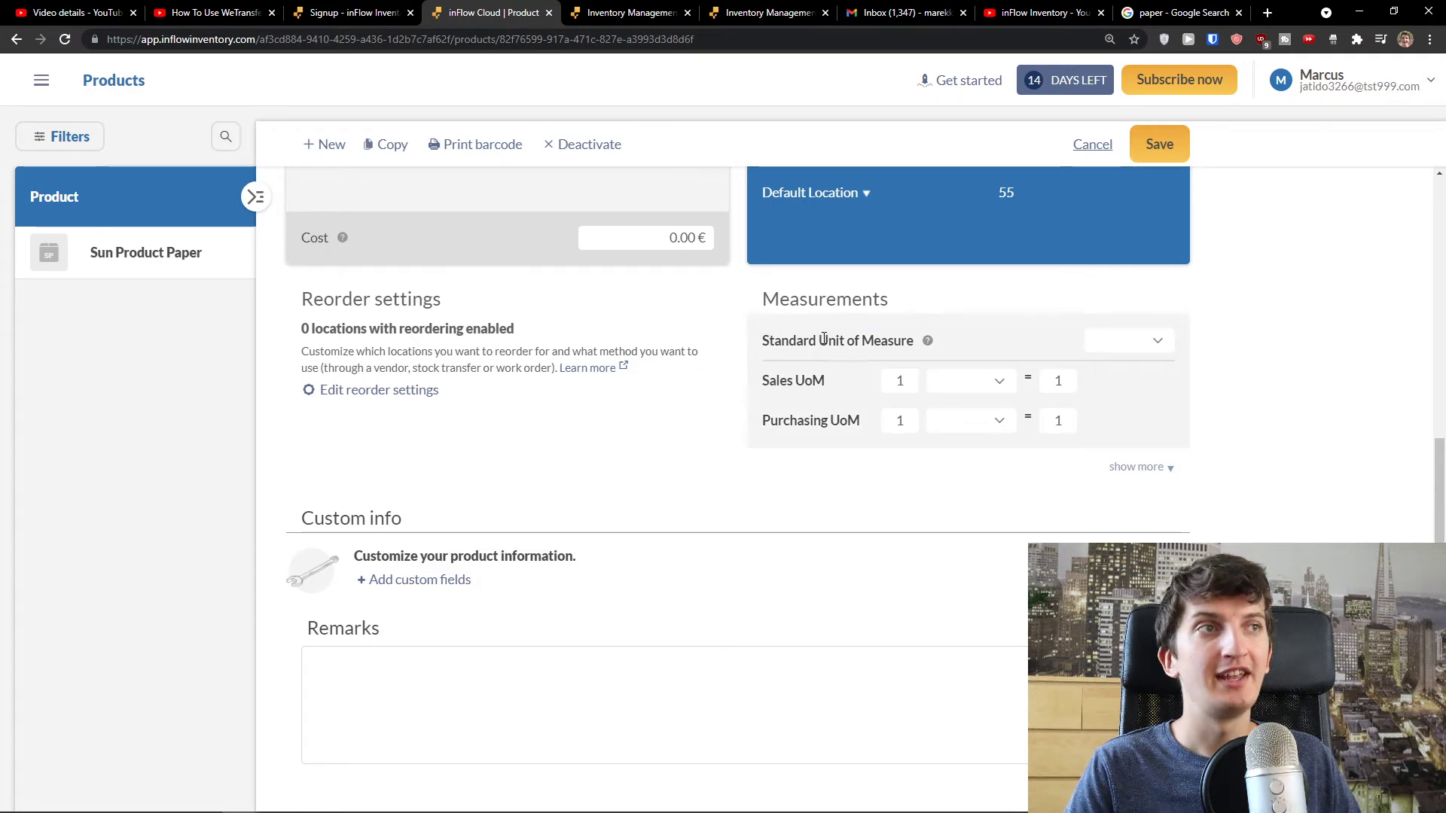
- Measure Sun Product Paper in packs, and sell and purchase it in cases
left_click(1144, 341)
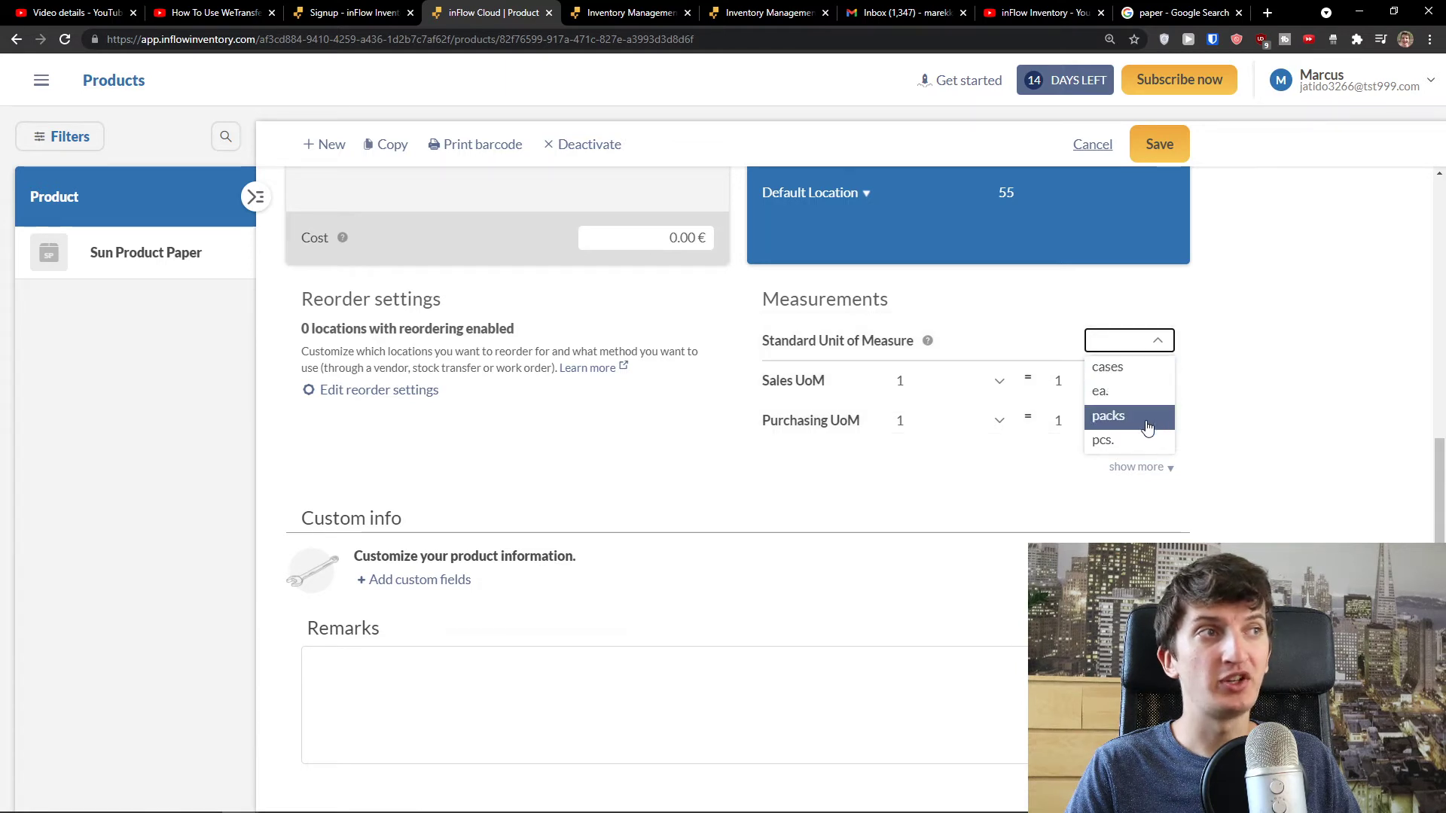
left_click(1129, 415)
left_click(1125, 341)
left_click(1120, 393)
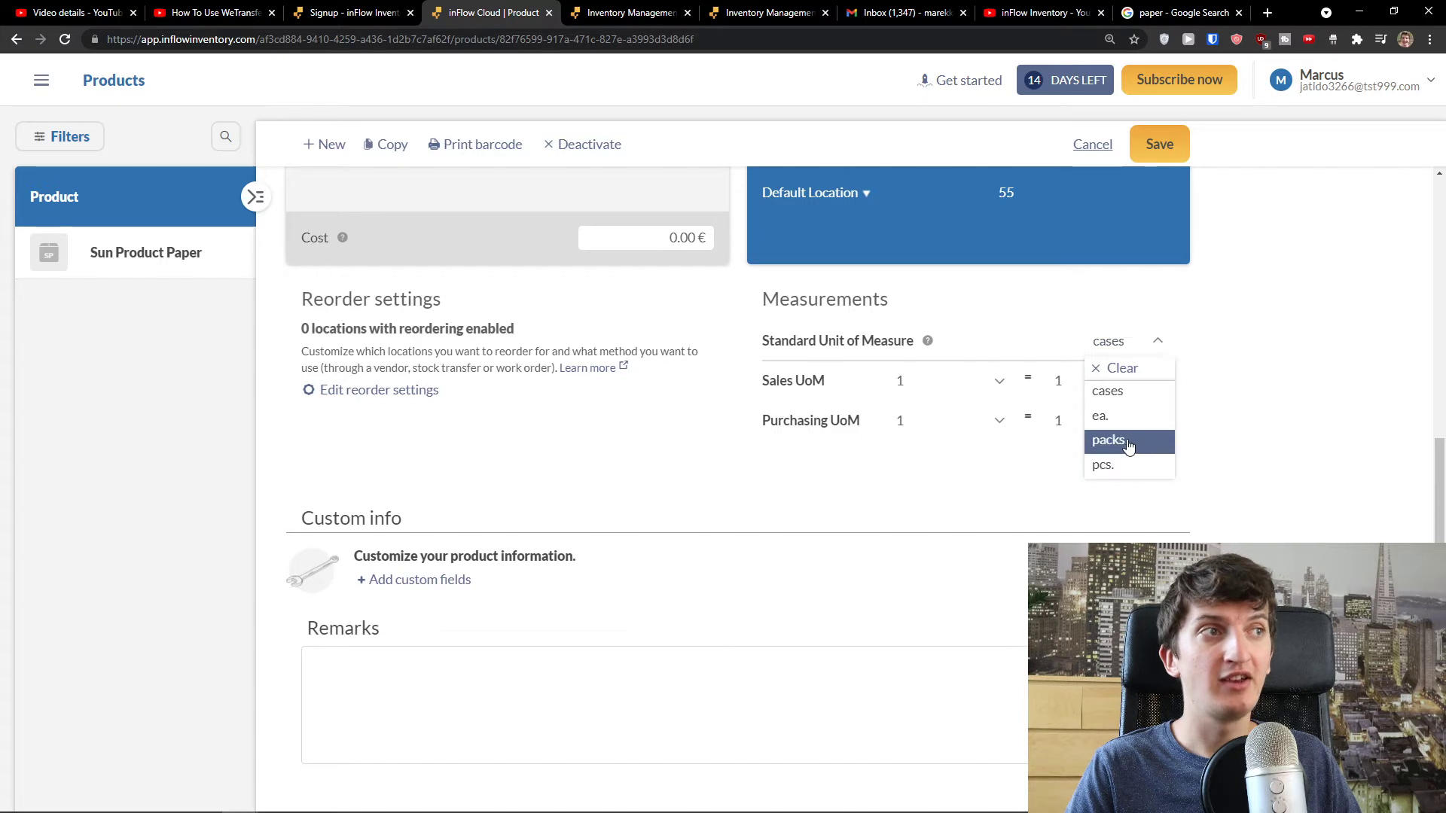
left_click(1127, 446)
left_click(983, 387)
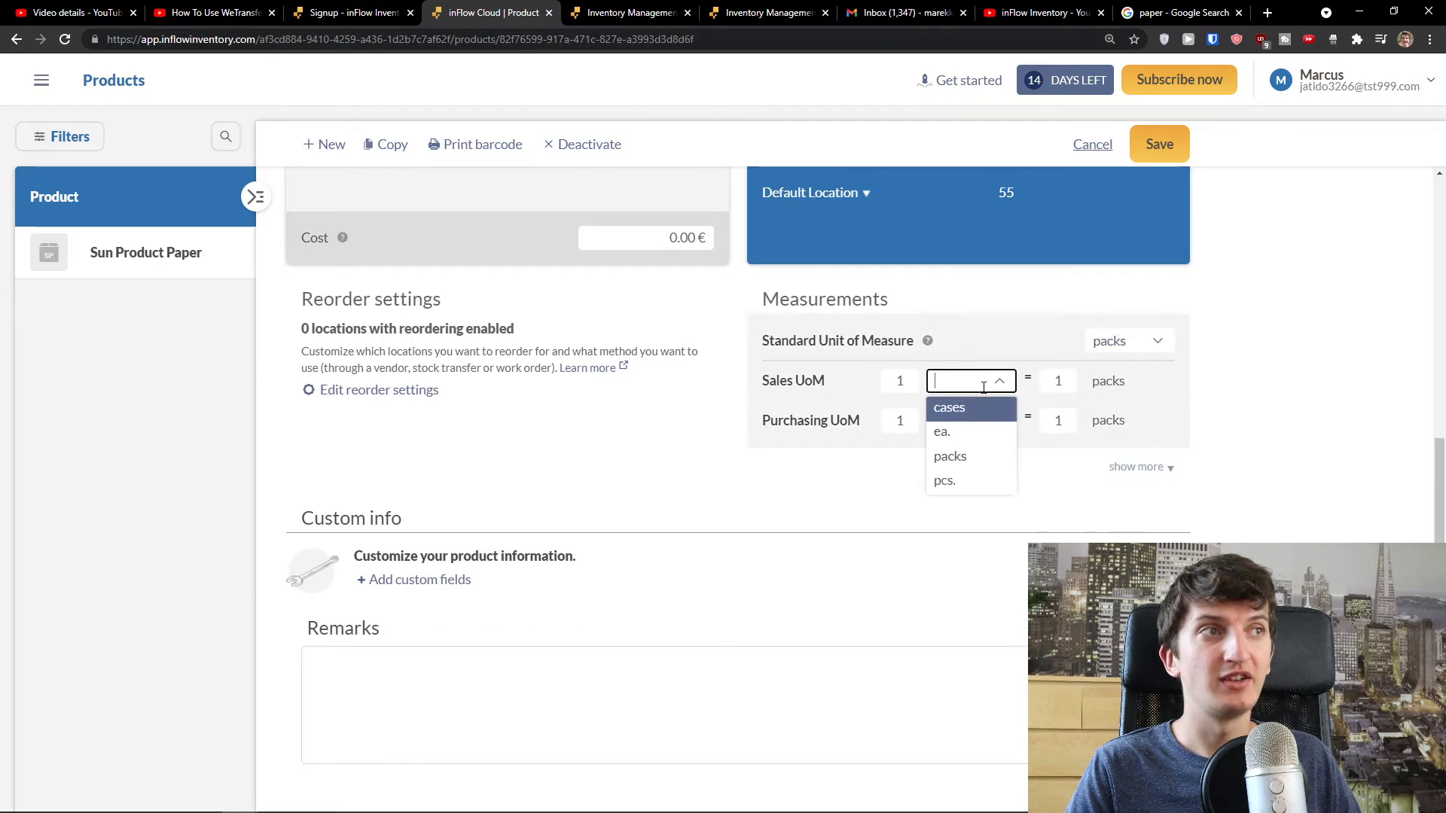
left_click(830, 394)
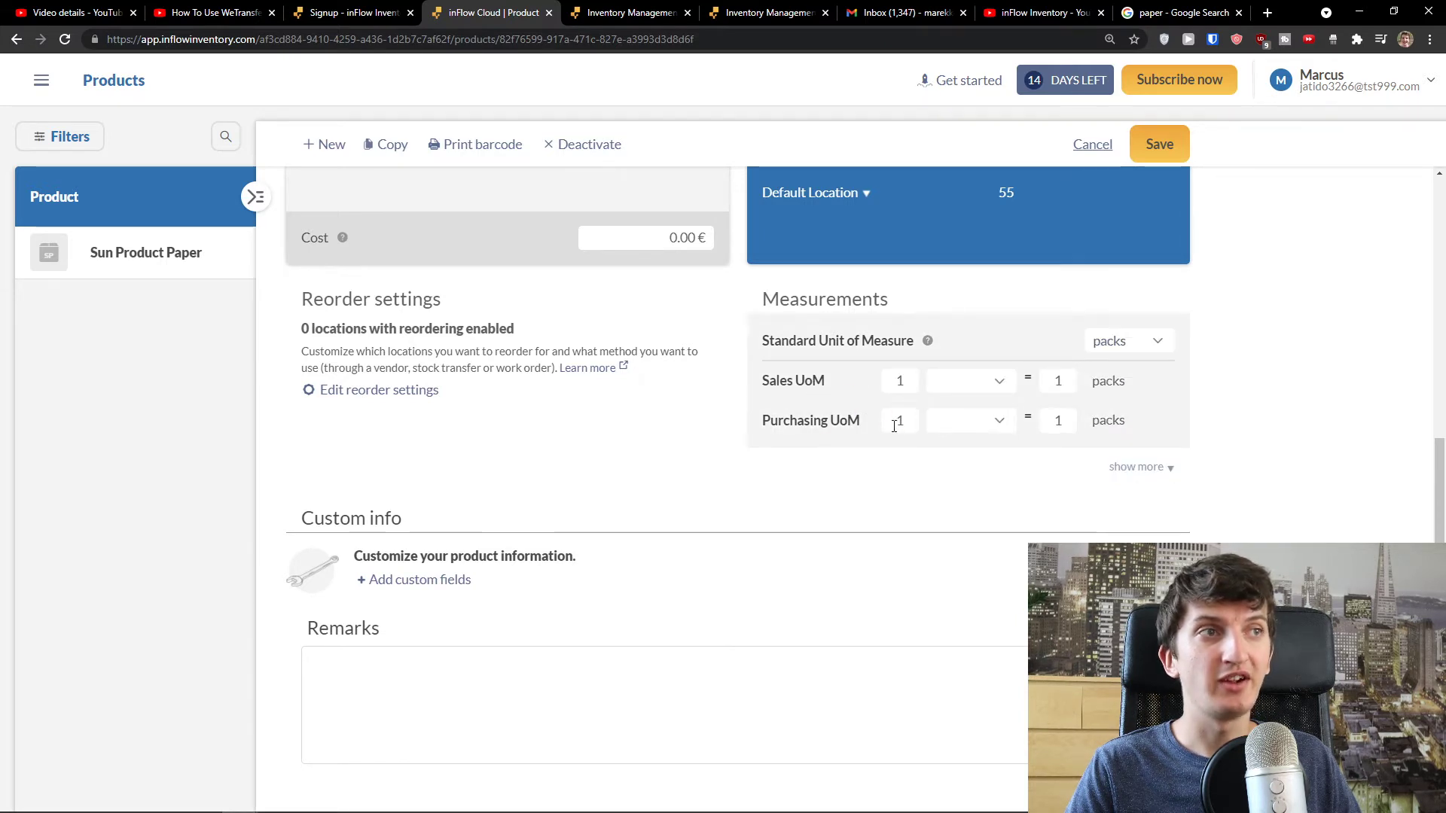
left_click(991, 387)
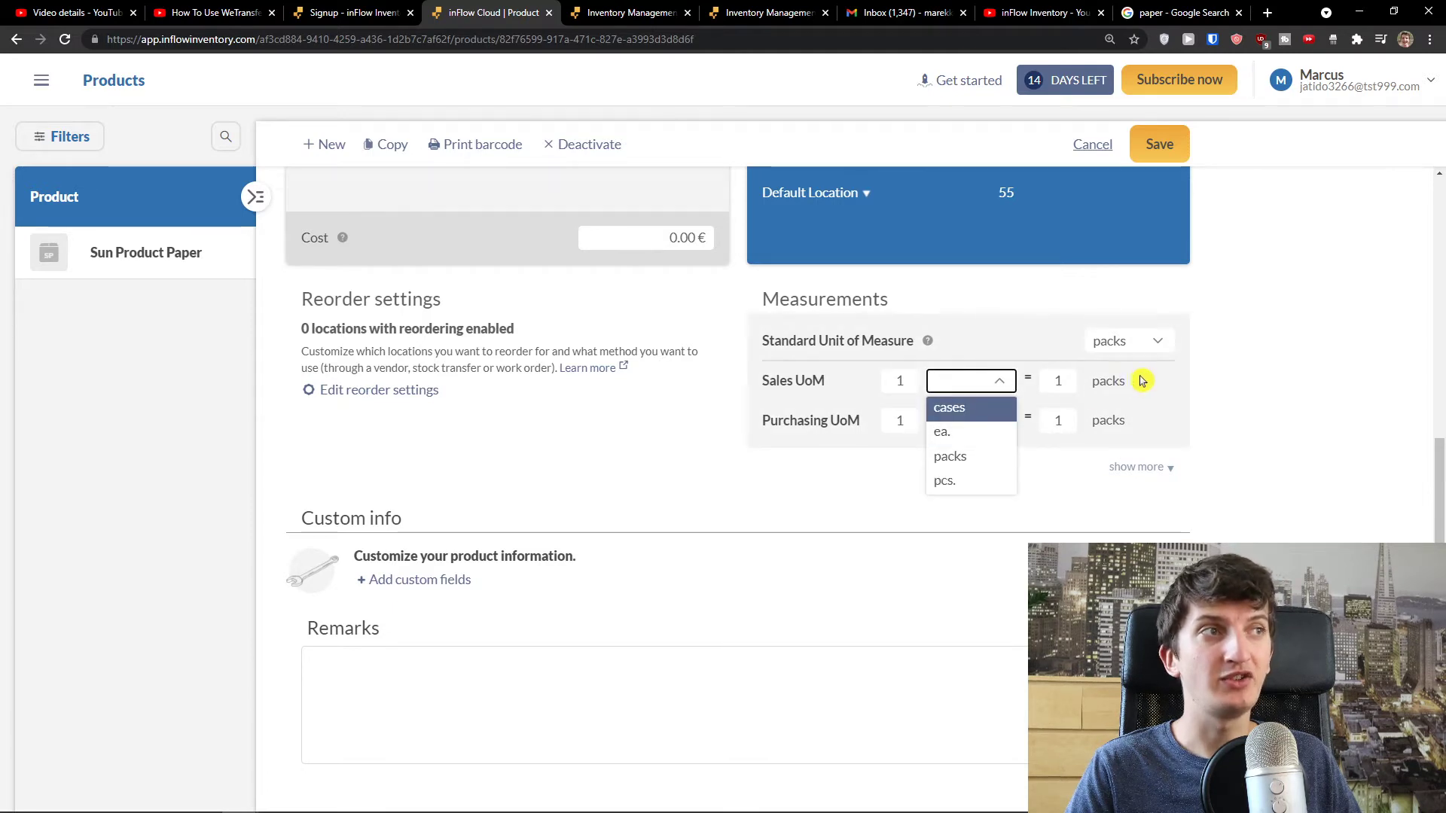
left_click(971, 407)
left_click(966, 420)
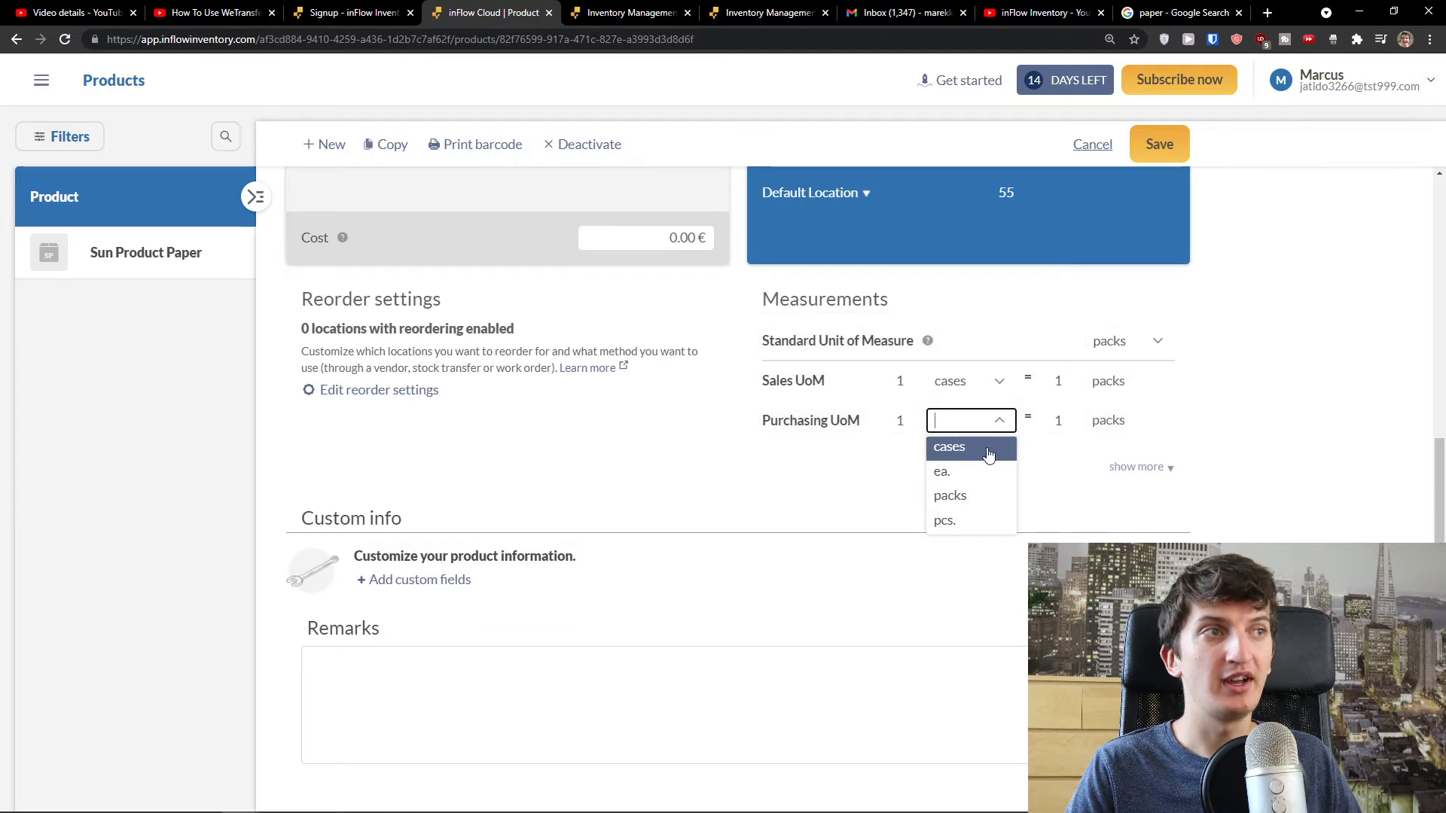
left_click(989, 451)
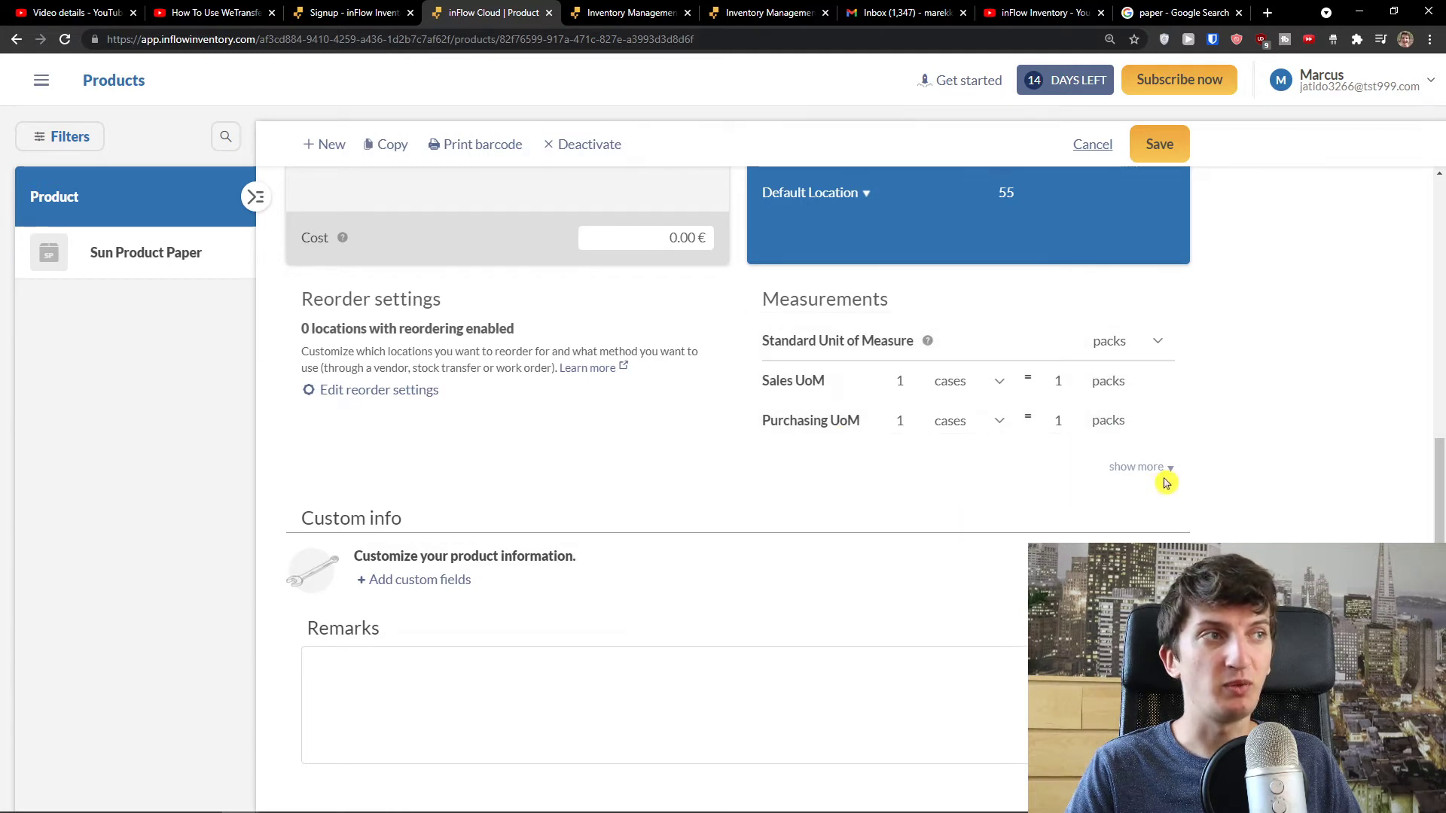
- Add Length, Width, Weight and Height measurement fields to the product
scroll(1045, 432, "down", 1)
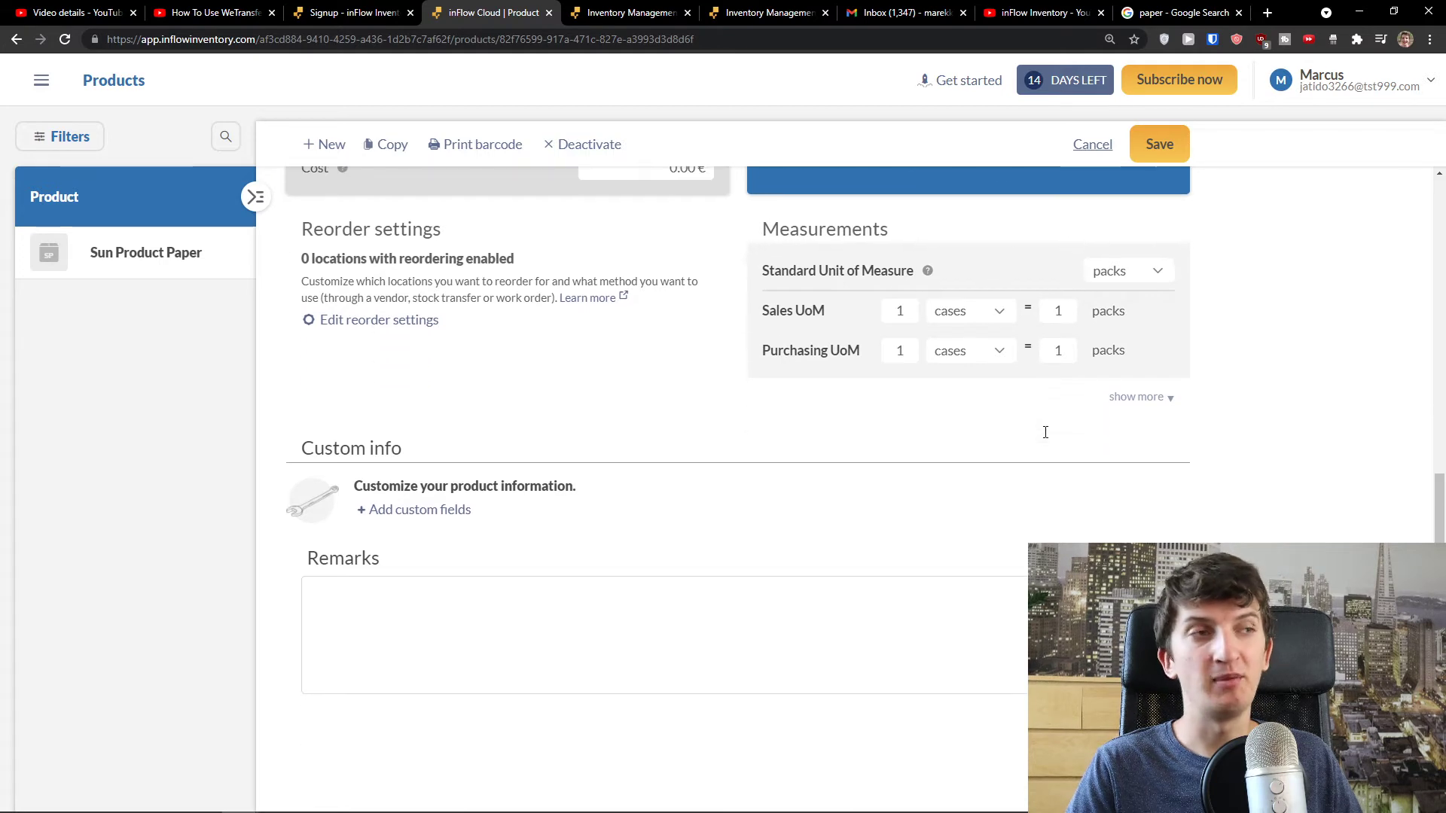
left_click(1169, 399)
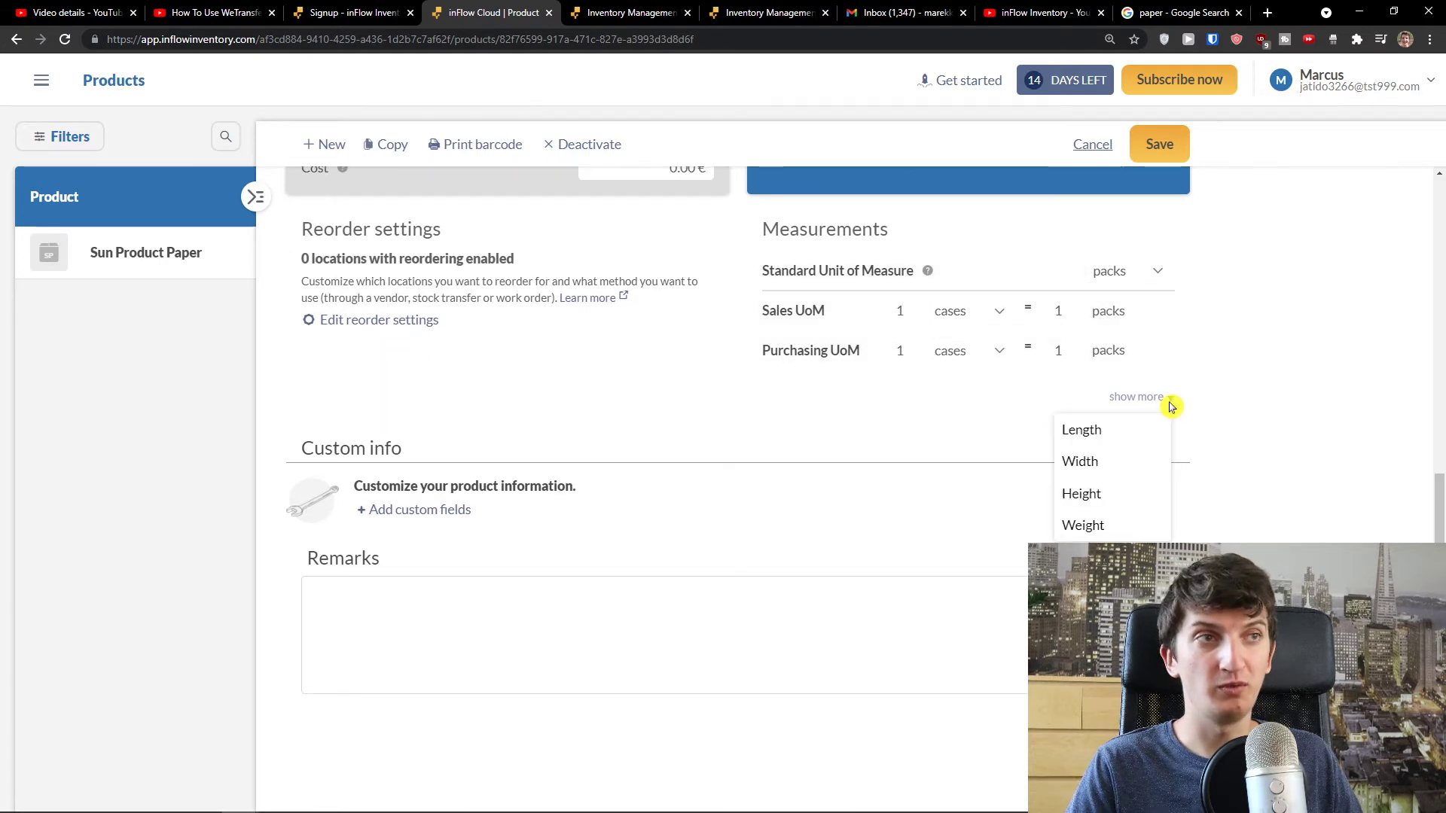
left_click(1115, 435)
left_click(1163, 437)
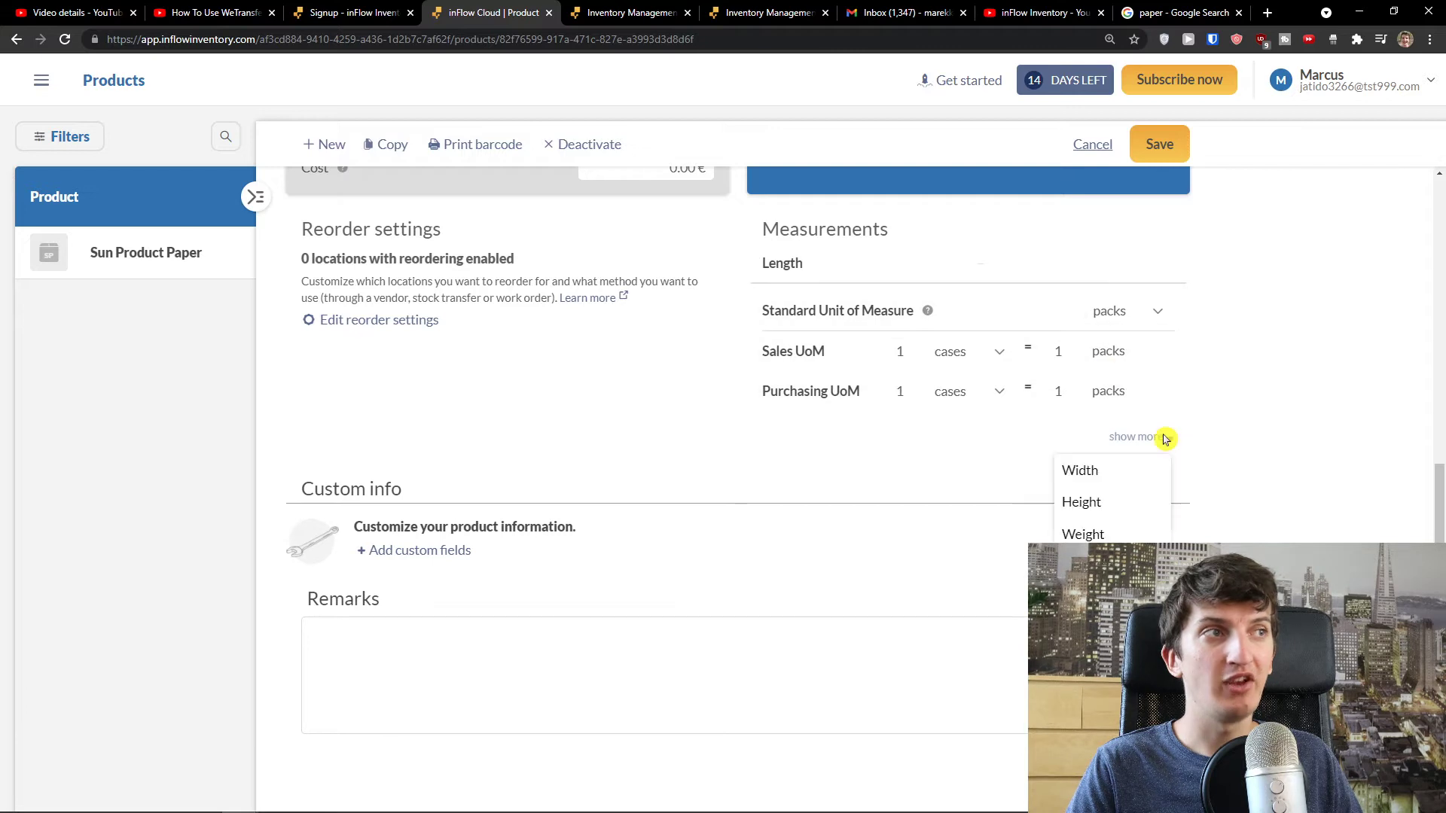
left_click(1136, 472)
left_click(1157, 477)
left_click(1099, 534)
left_click(1143, 517)
left_click(1087, 539)
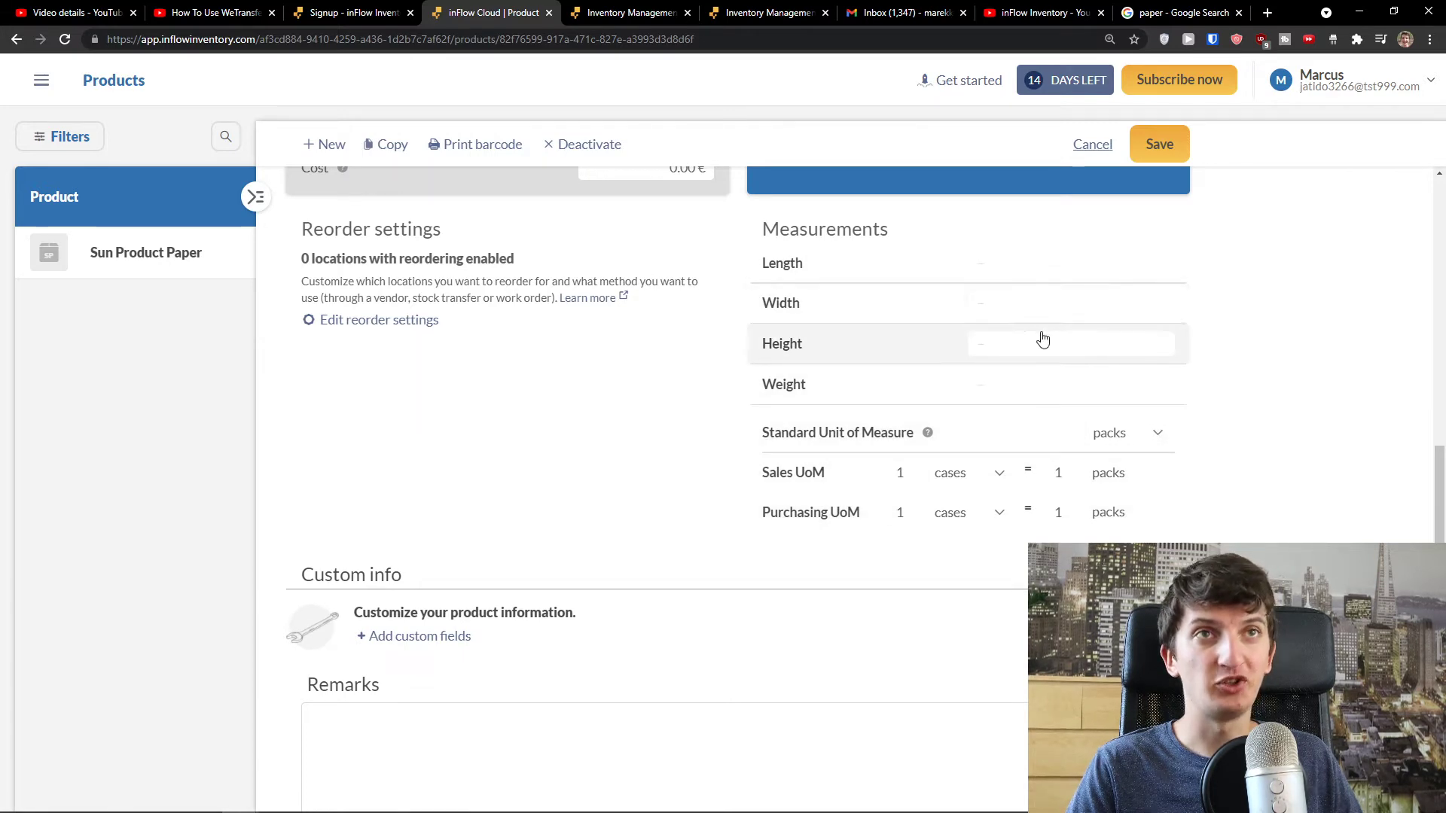
scroll(1040, 332, "down", 2)
scroll(1282, 447, "up", 4)
- Save the Sun Product Paper product without printing barcodes, then return to the homepage
scroll(1254, 348, "up", 5)
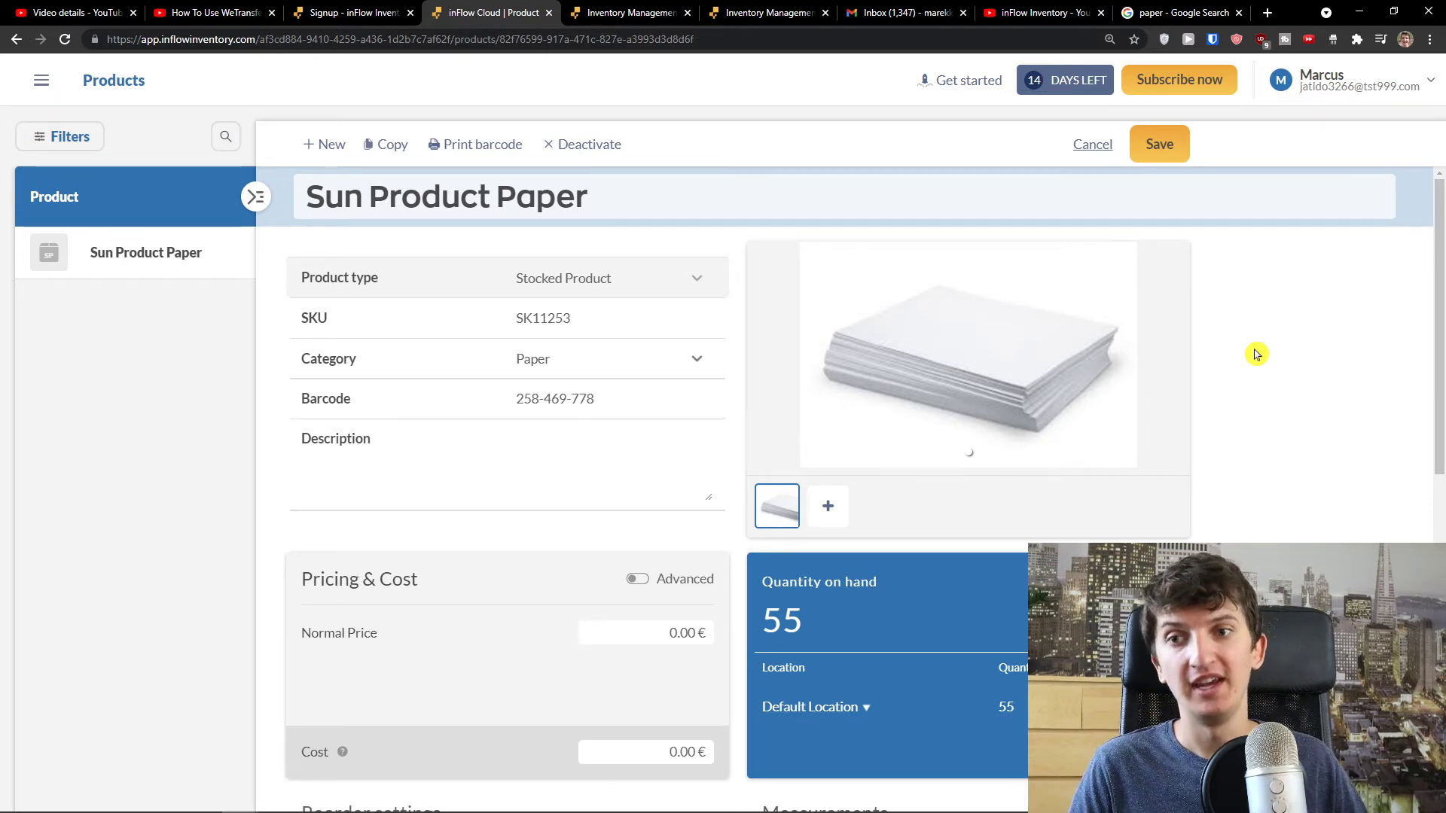
left_click(1160, 157)
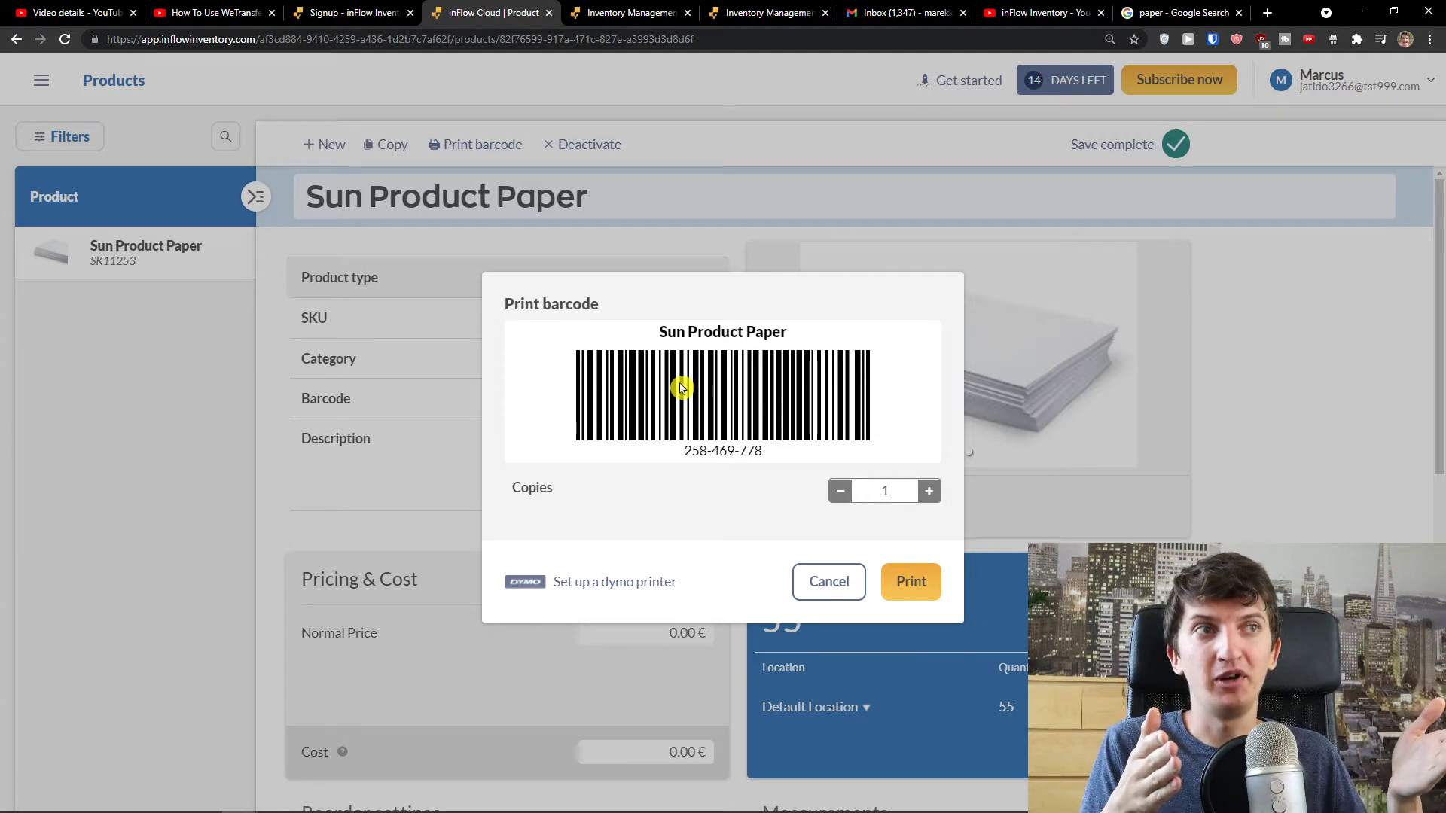
left_click(828, 581)
scroll(666, 489, "down", 1)
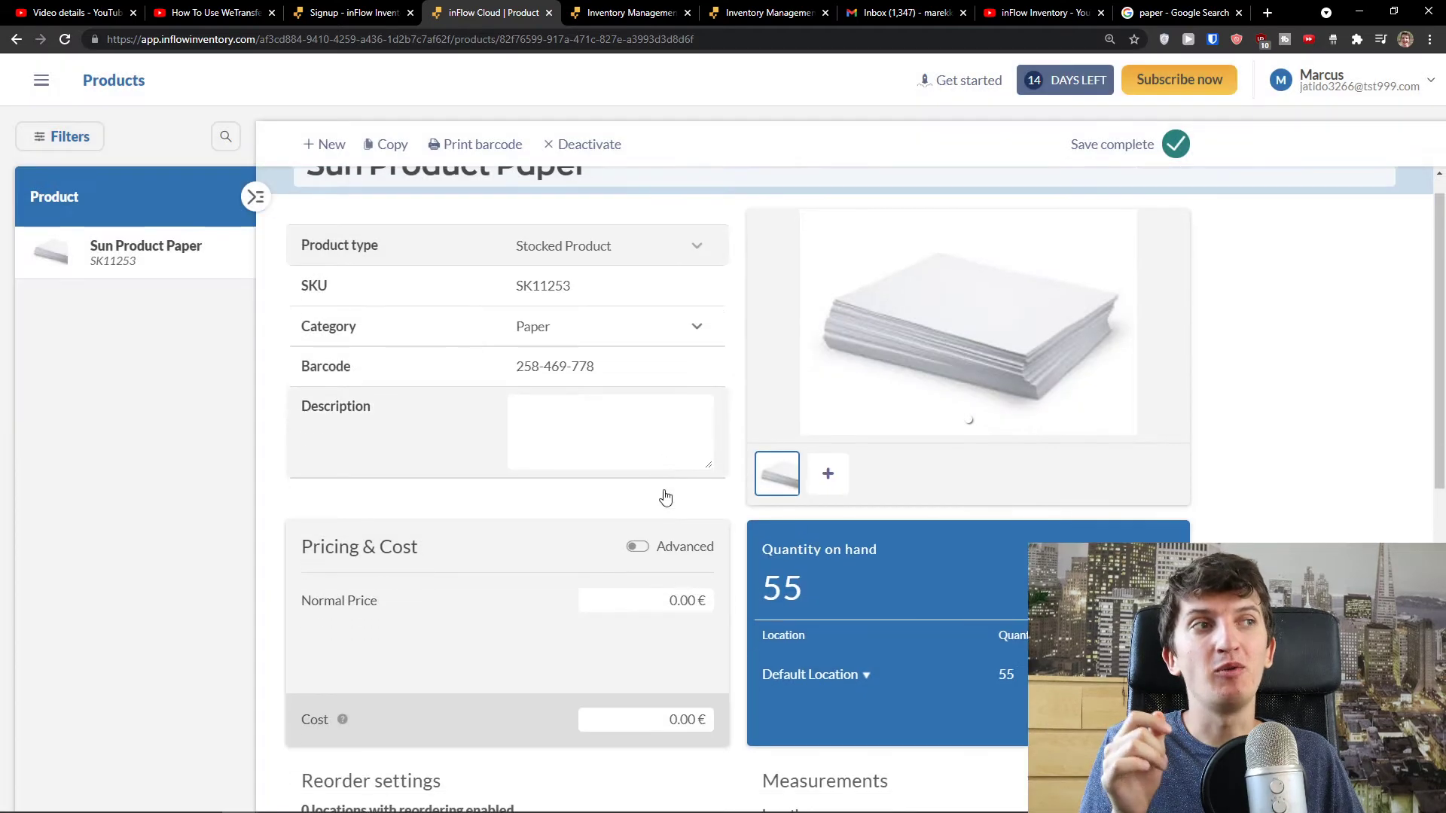
scroll(679, 479, "up", 1)
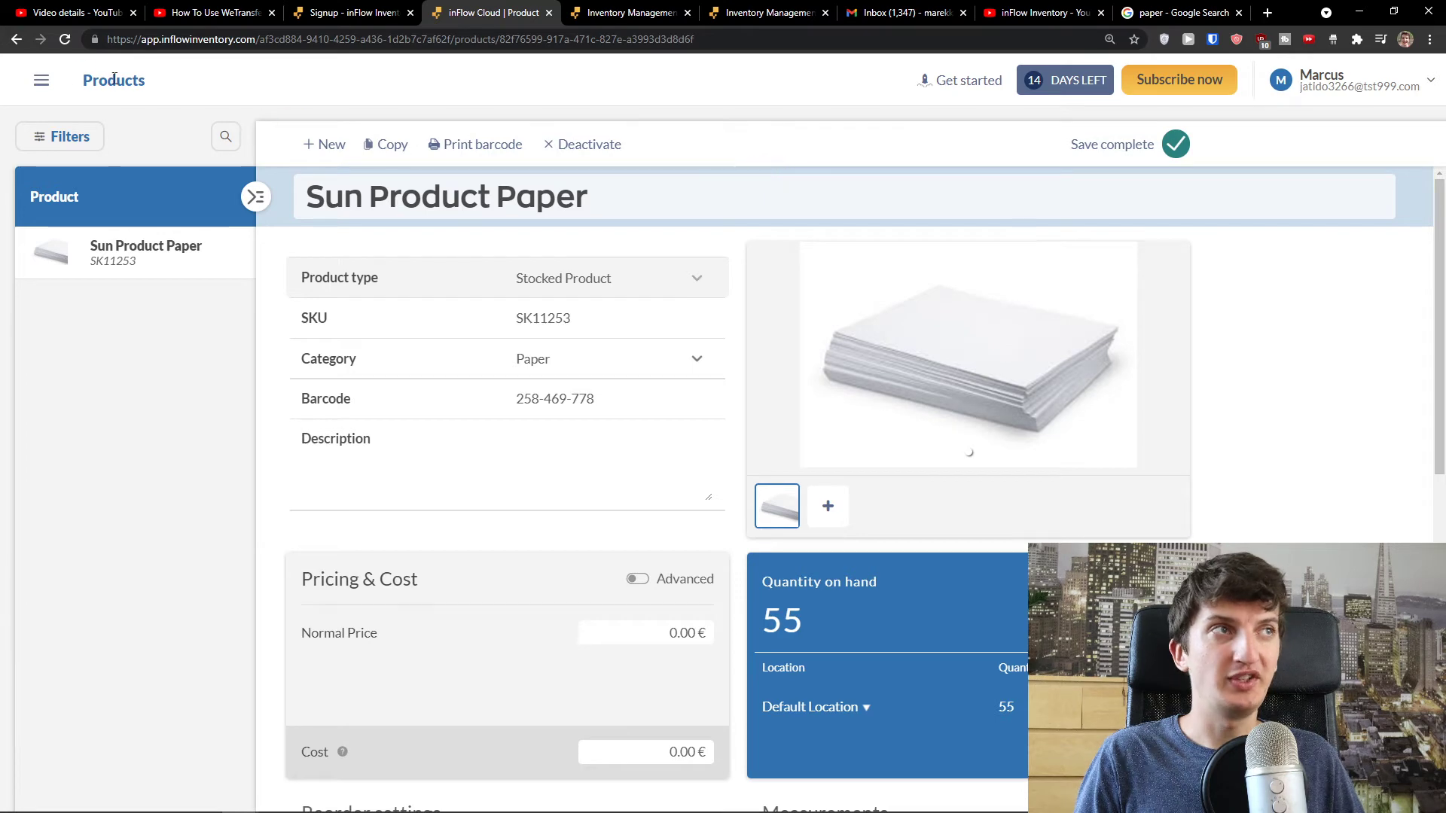
left_click(17, 42)
- Start a new purchase quote from the homepage's Purchase Orders section
scroll(222, 262, "down", 5)
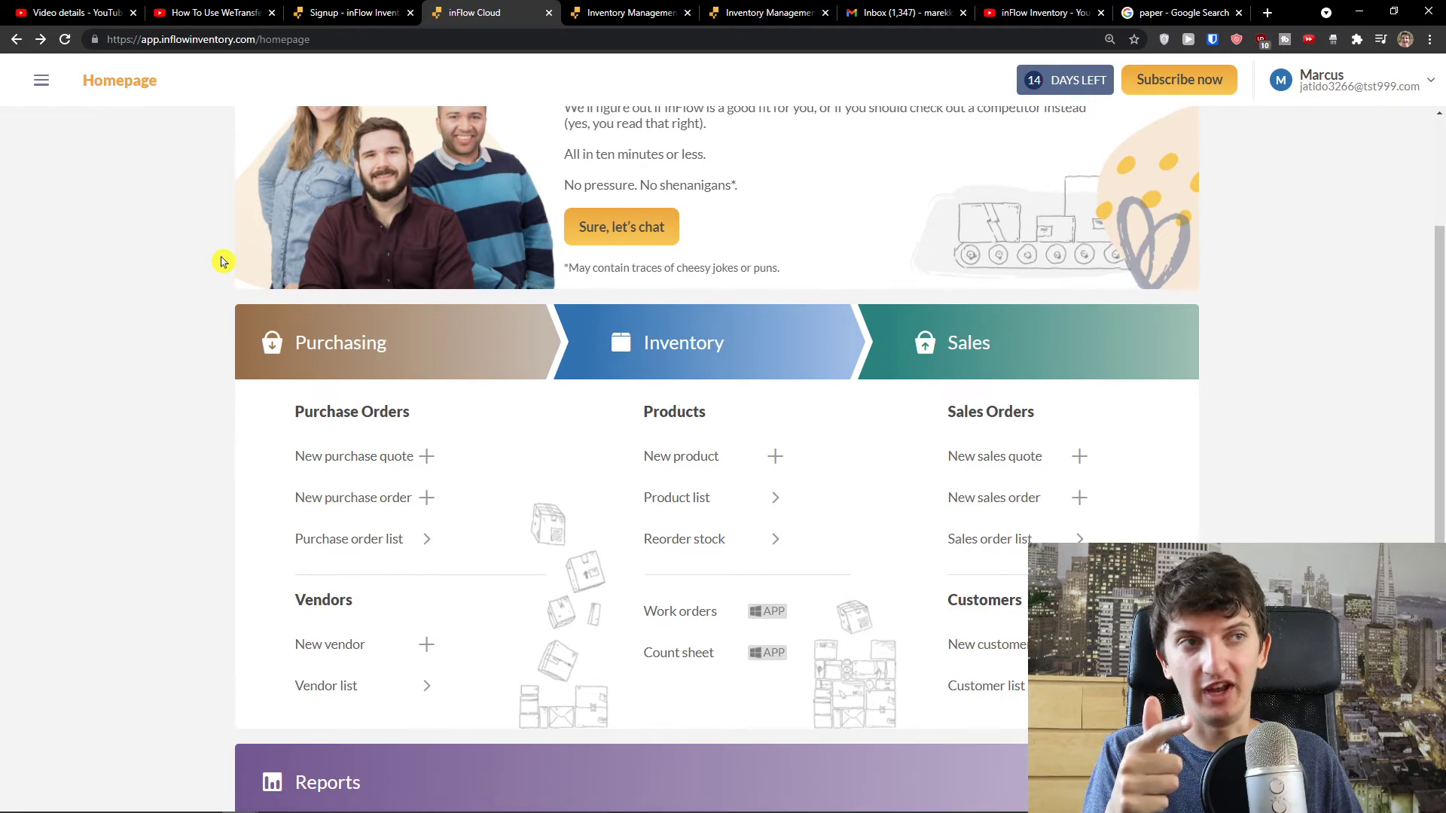
scroll(1005, 597, "down", 1)
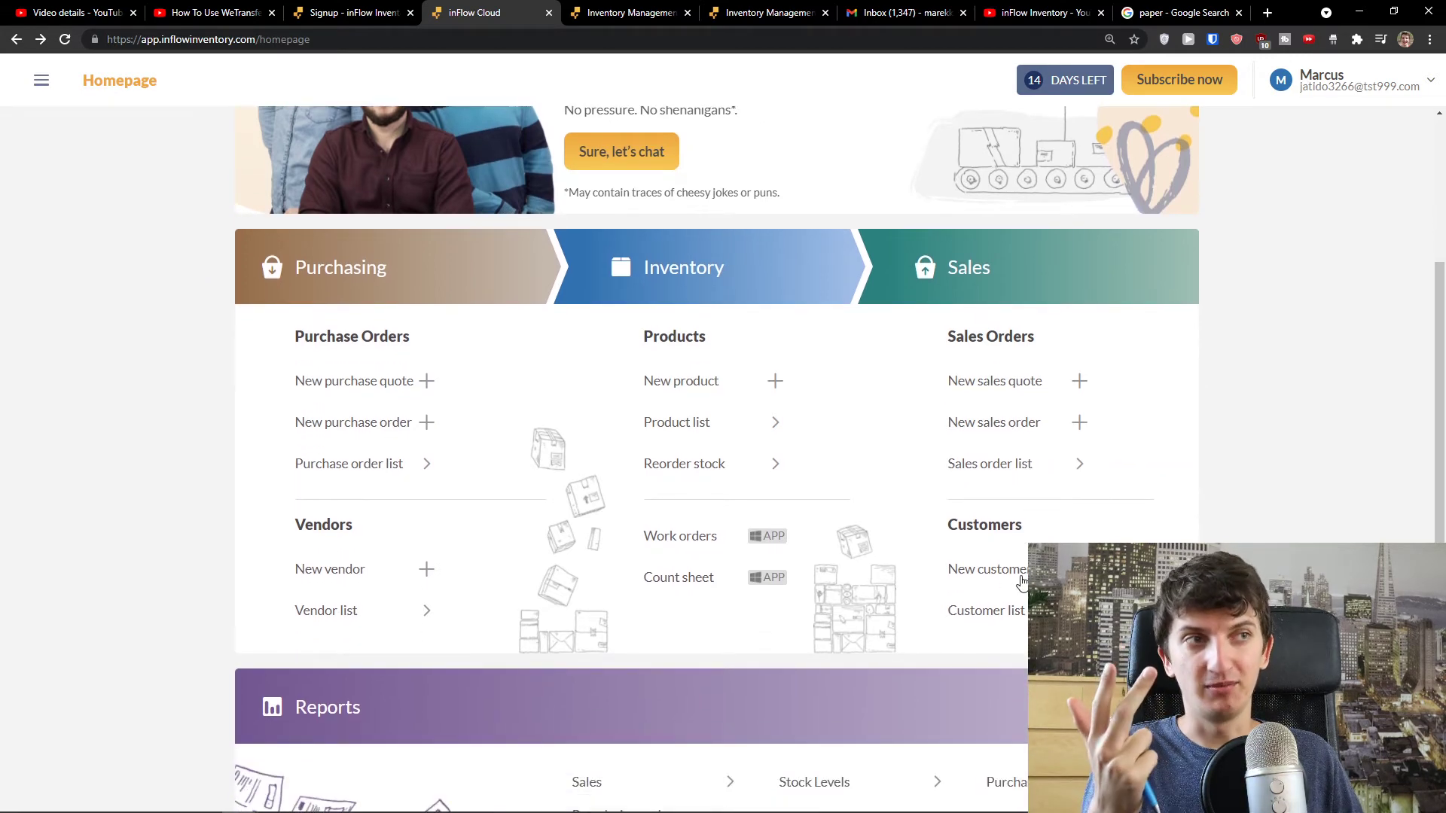
scroll(751, 590, "down", 3)
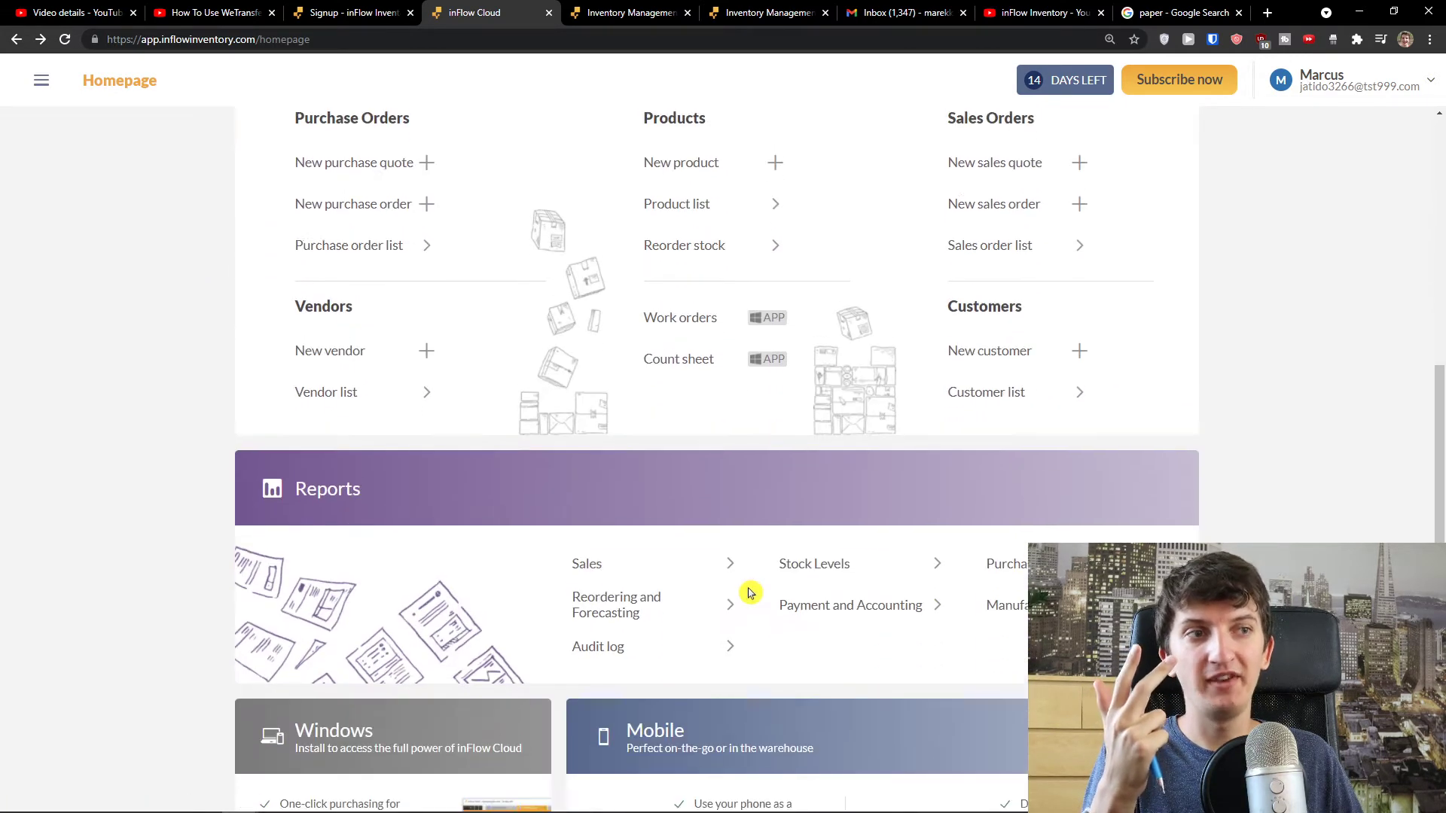
scroll(475, 441, "up", 3)
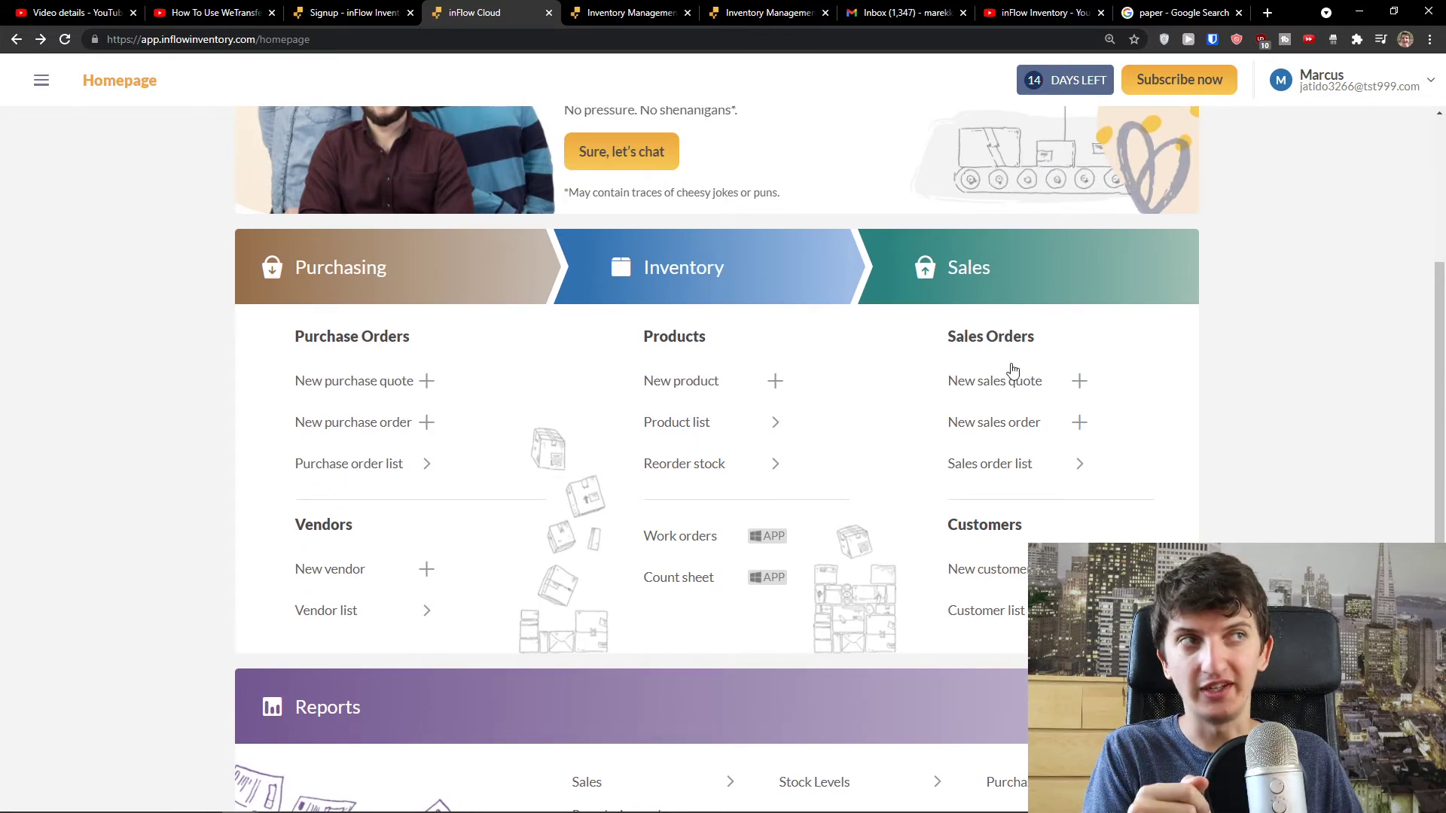
scroll(542, 360, "down", 3)
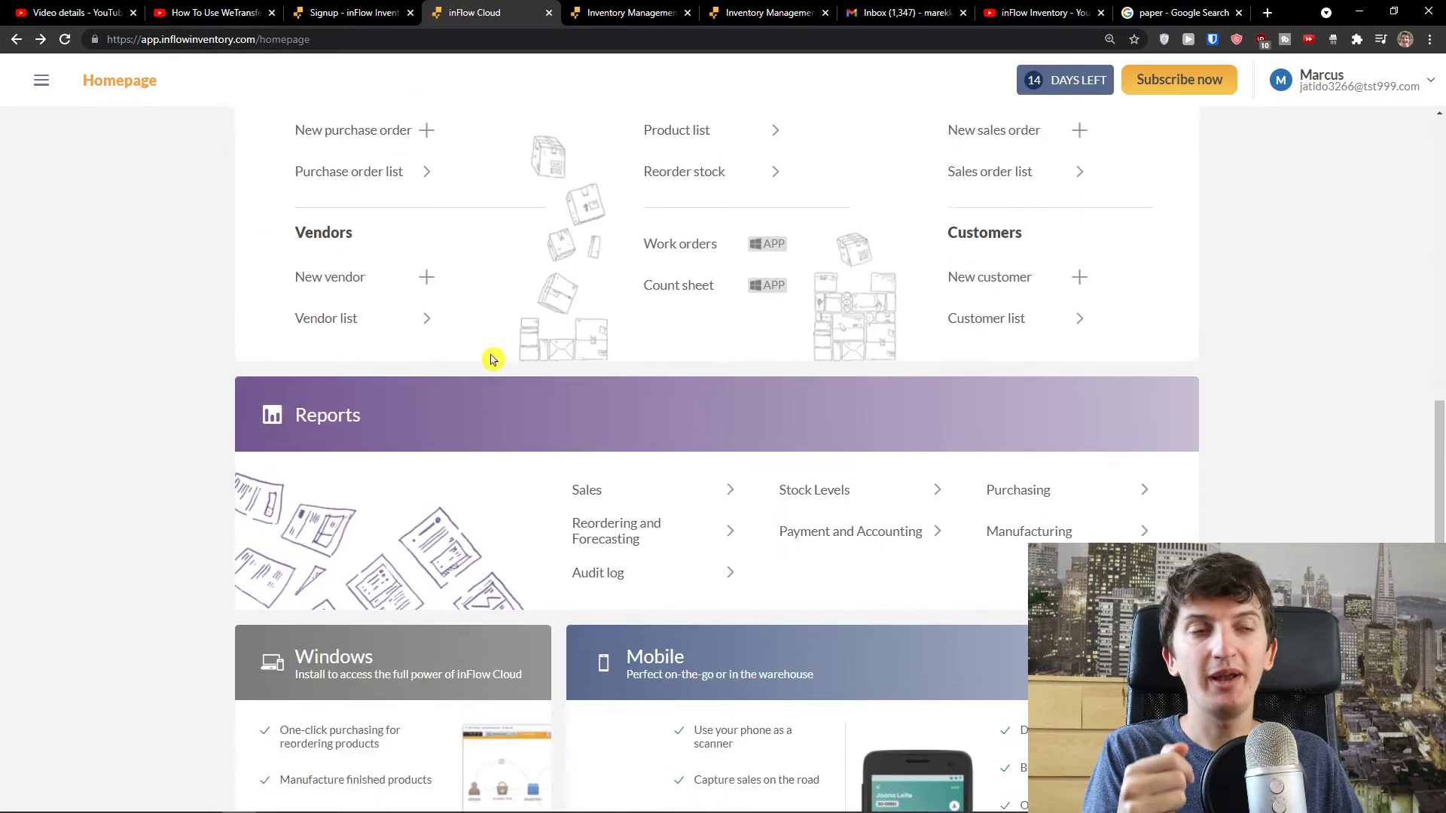
scroll(517, 369, "up", 3)
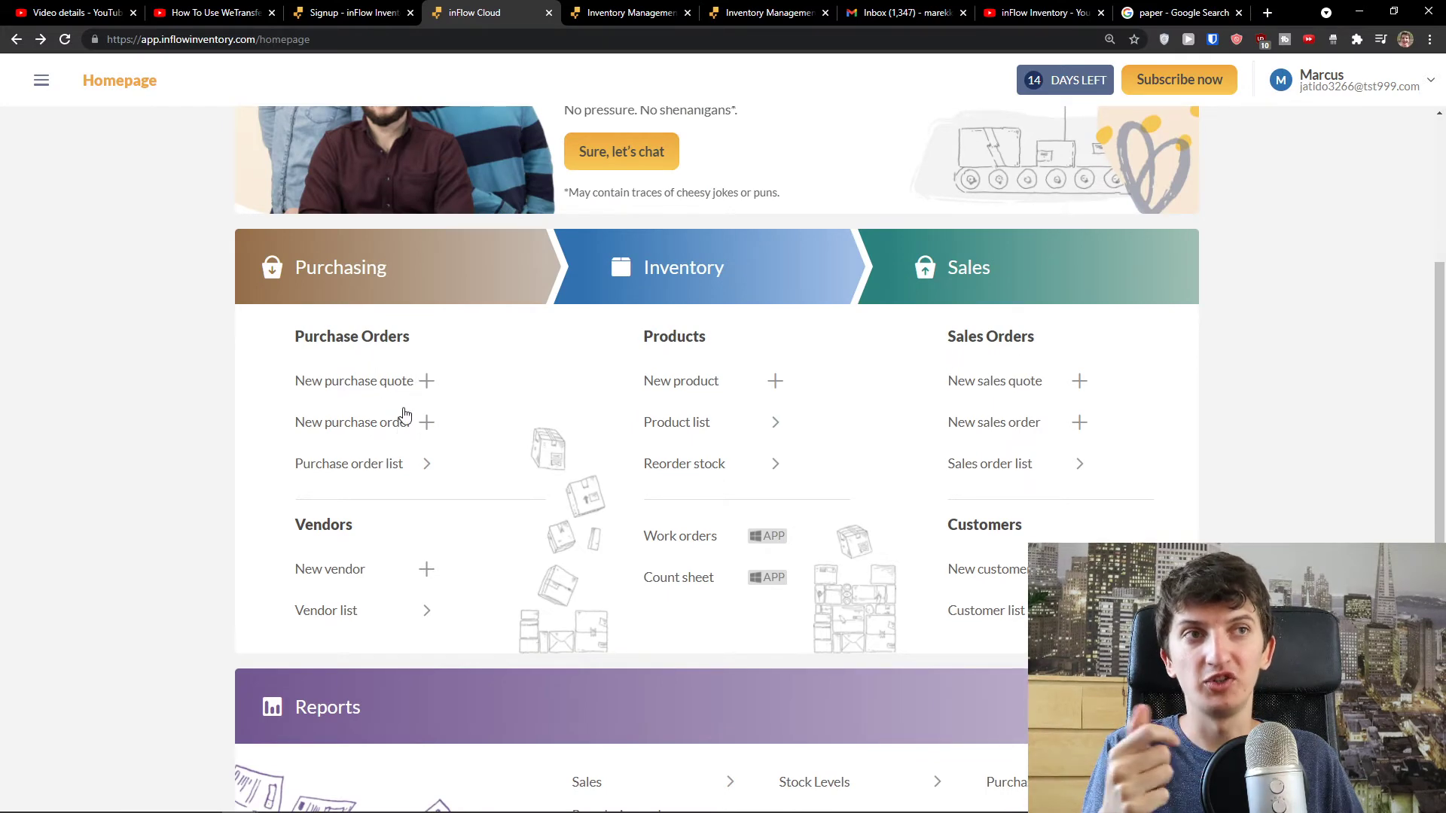
left_click(398, 383)
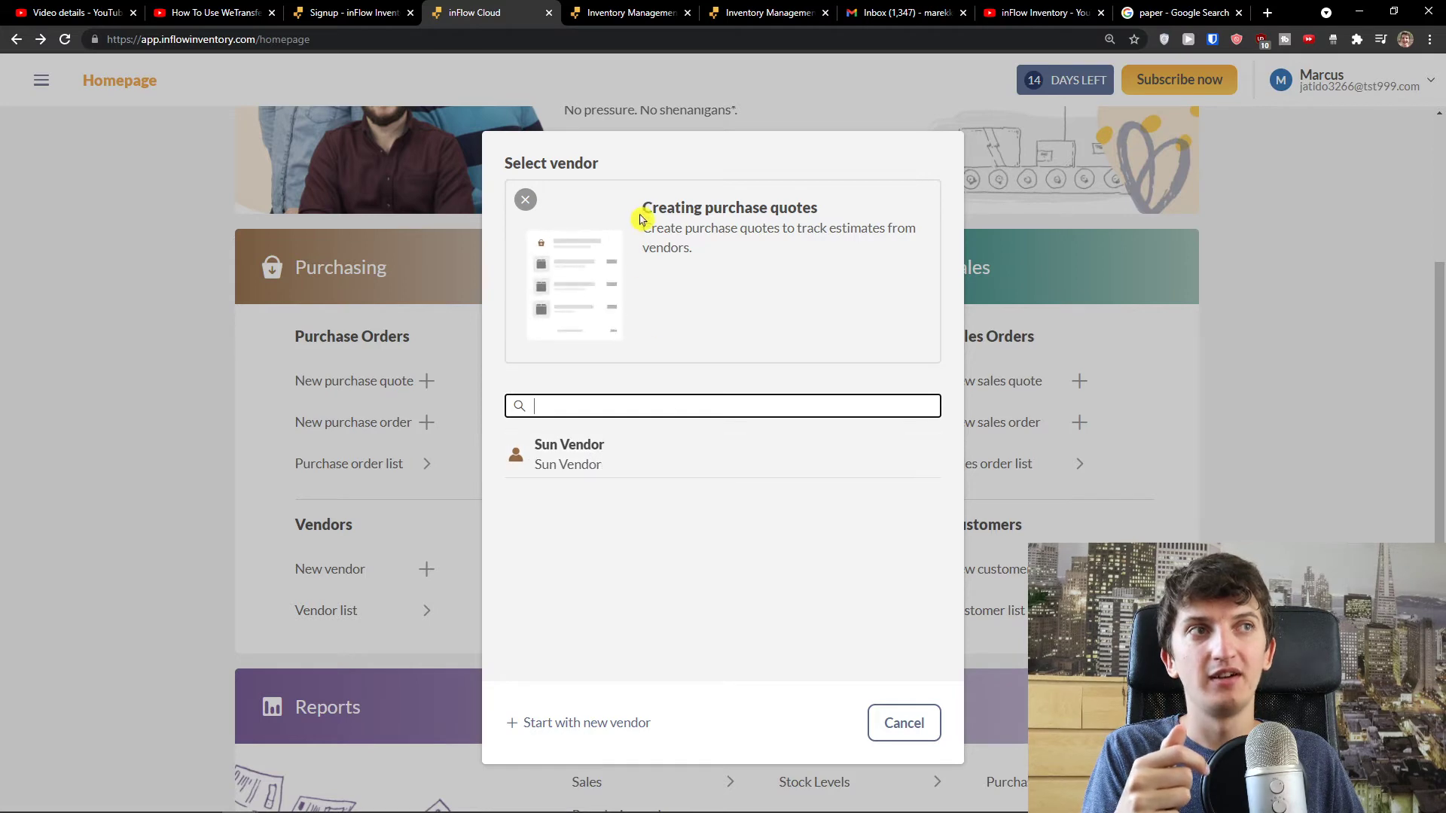
- Create a new purchase quote with Sun Vendor as the vendor
left_click(903, 719)
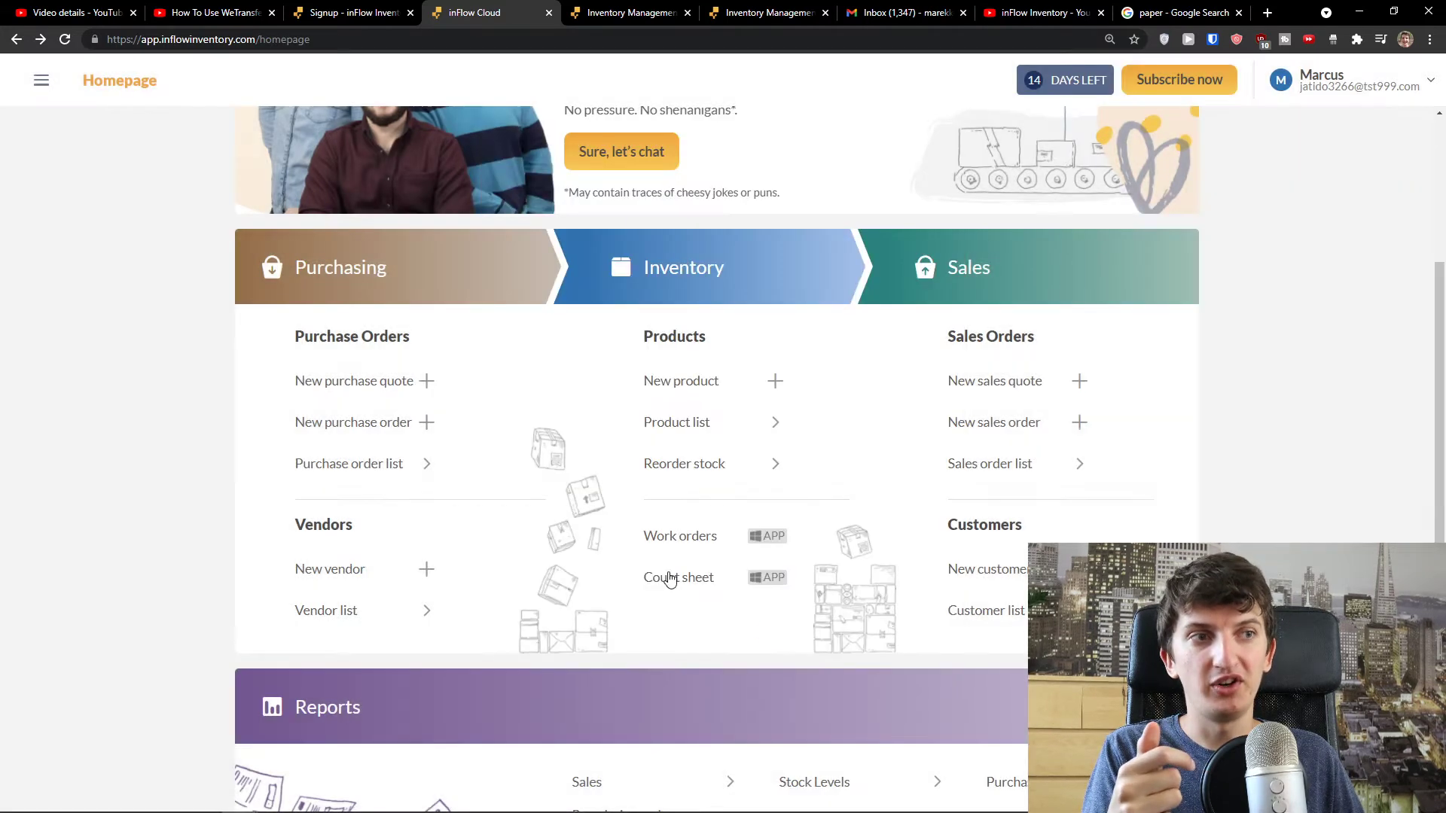
left_click(395, 423)
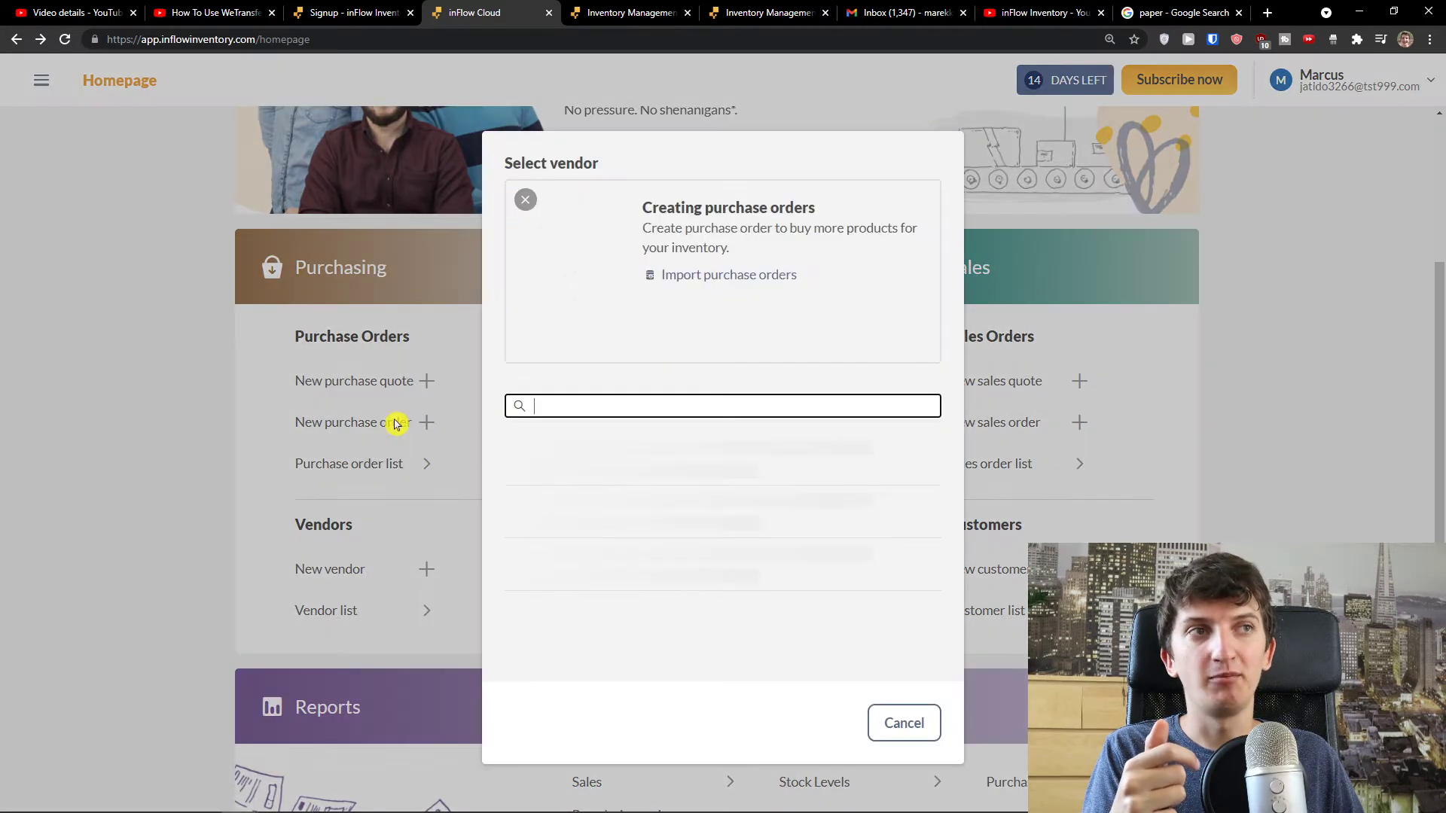
left_click(896, 728)
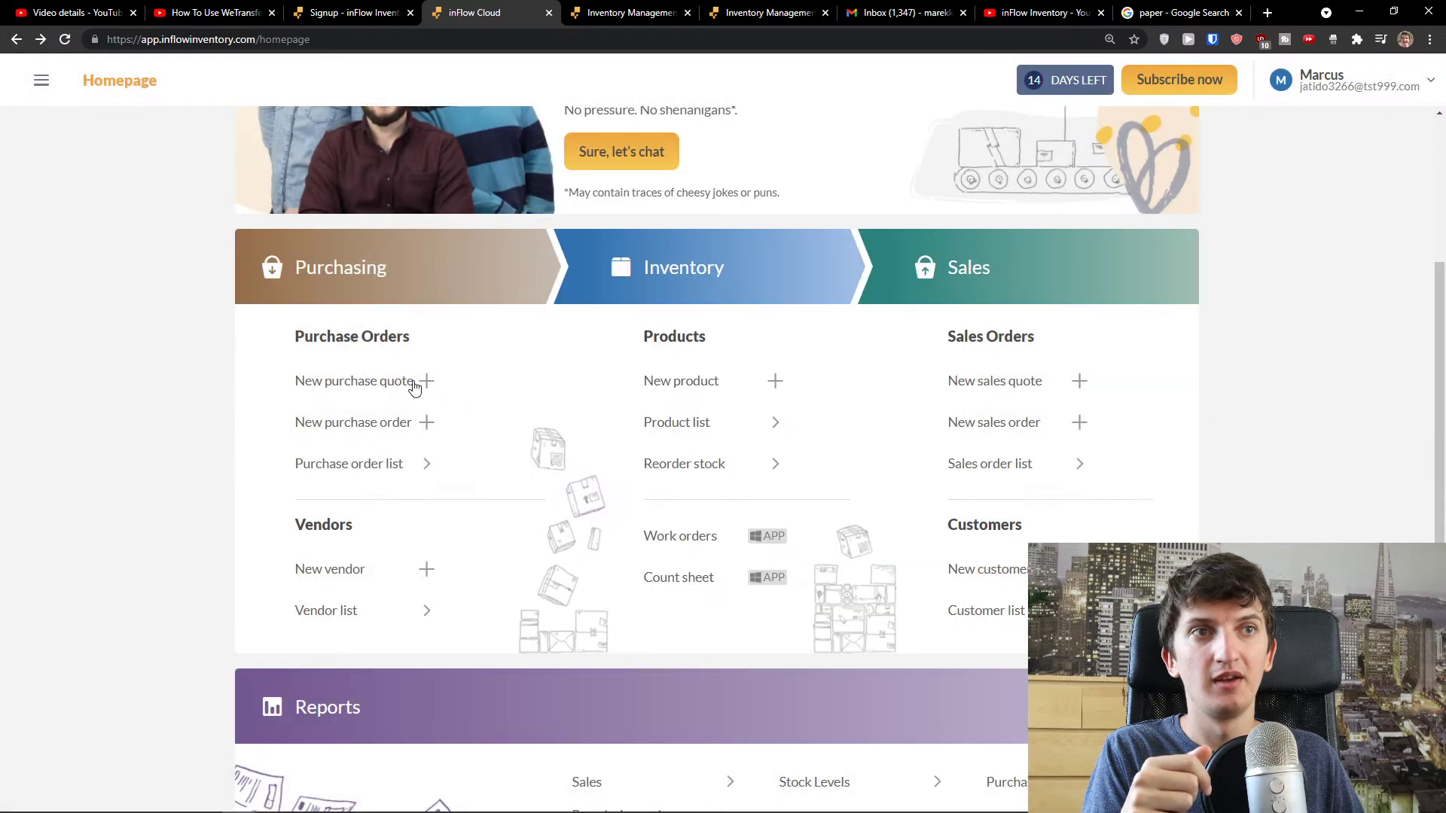
left_click(411, 385)
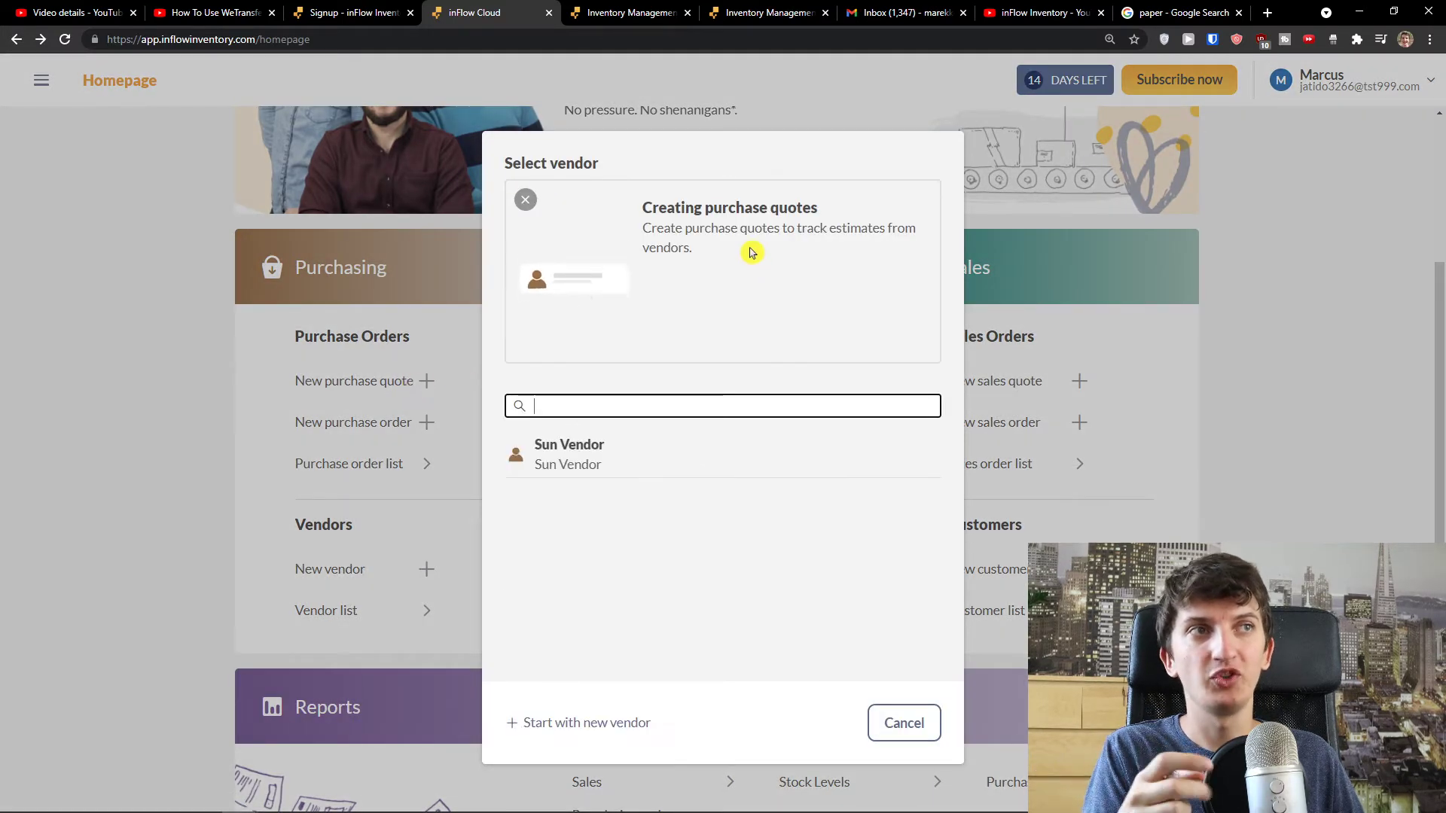
left_click(665, 454)
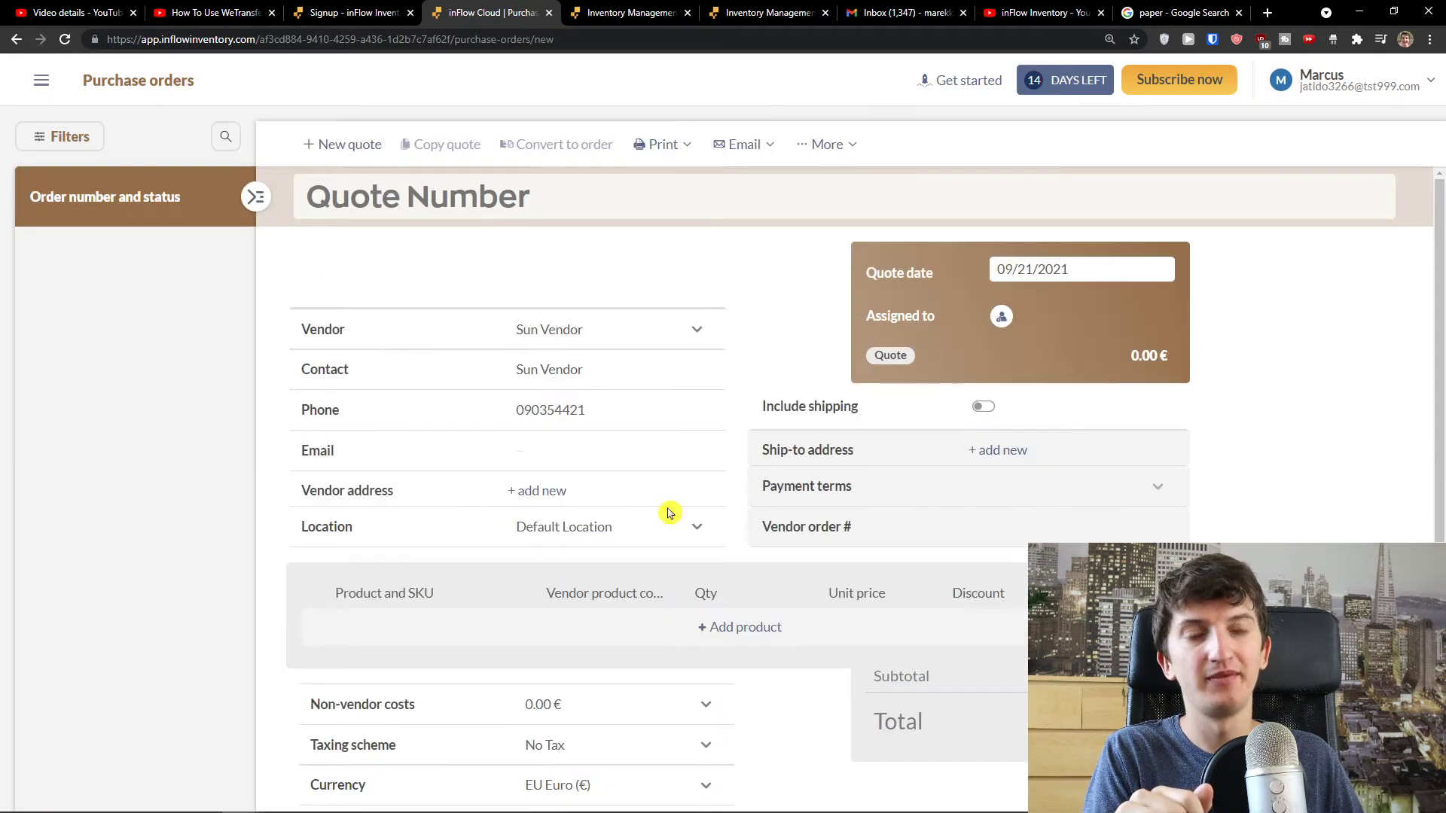
- Enter quote number 12355 and assign the team member to the quote
left_click(406, 201)
type("12355")
left_click(412, 251)
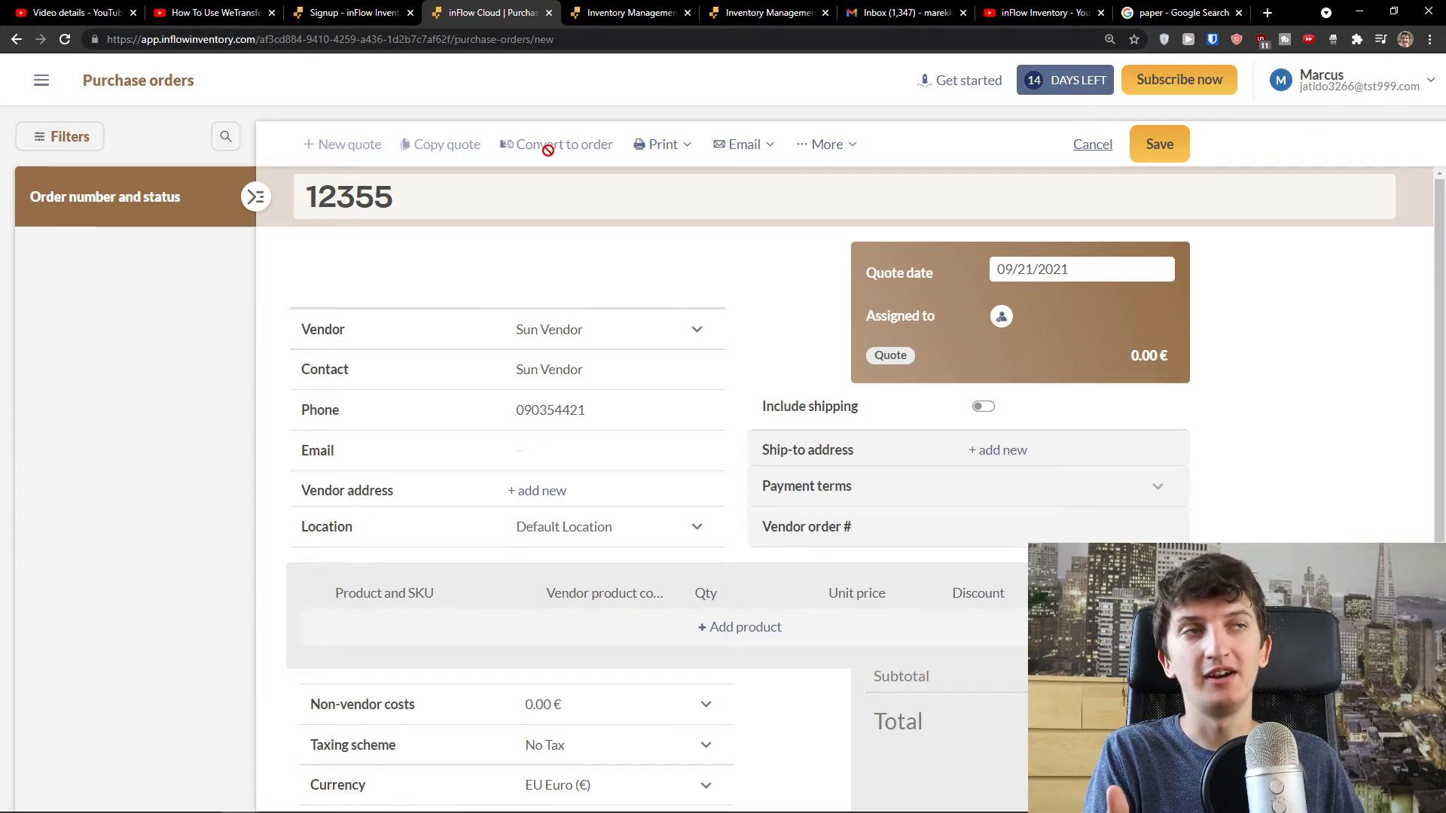
scroll(576, 280, "down", 1)
scroll(587, 291, "up", 1)
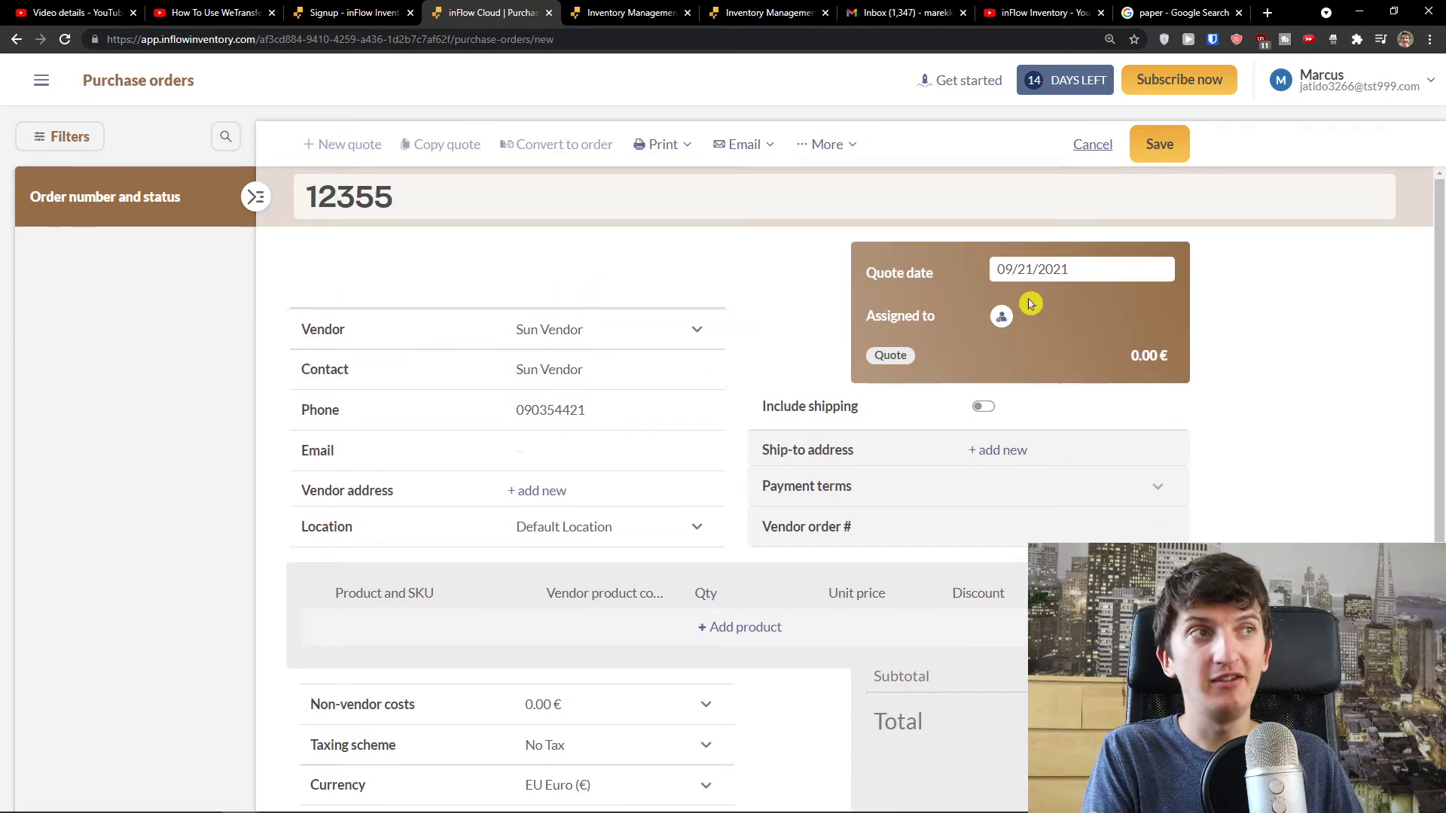
left_click(1001, 316)
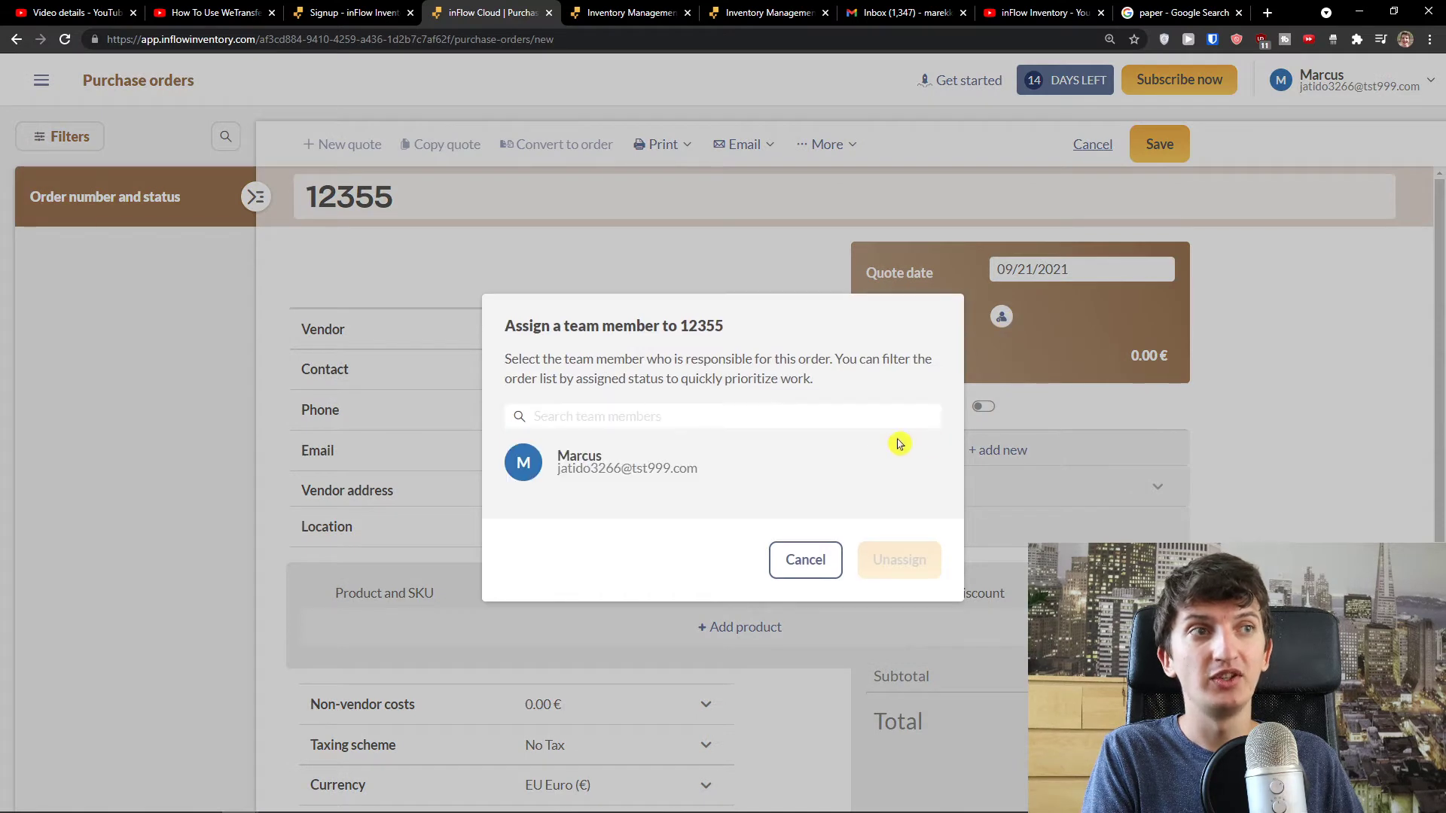
left_click(631, 467)
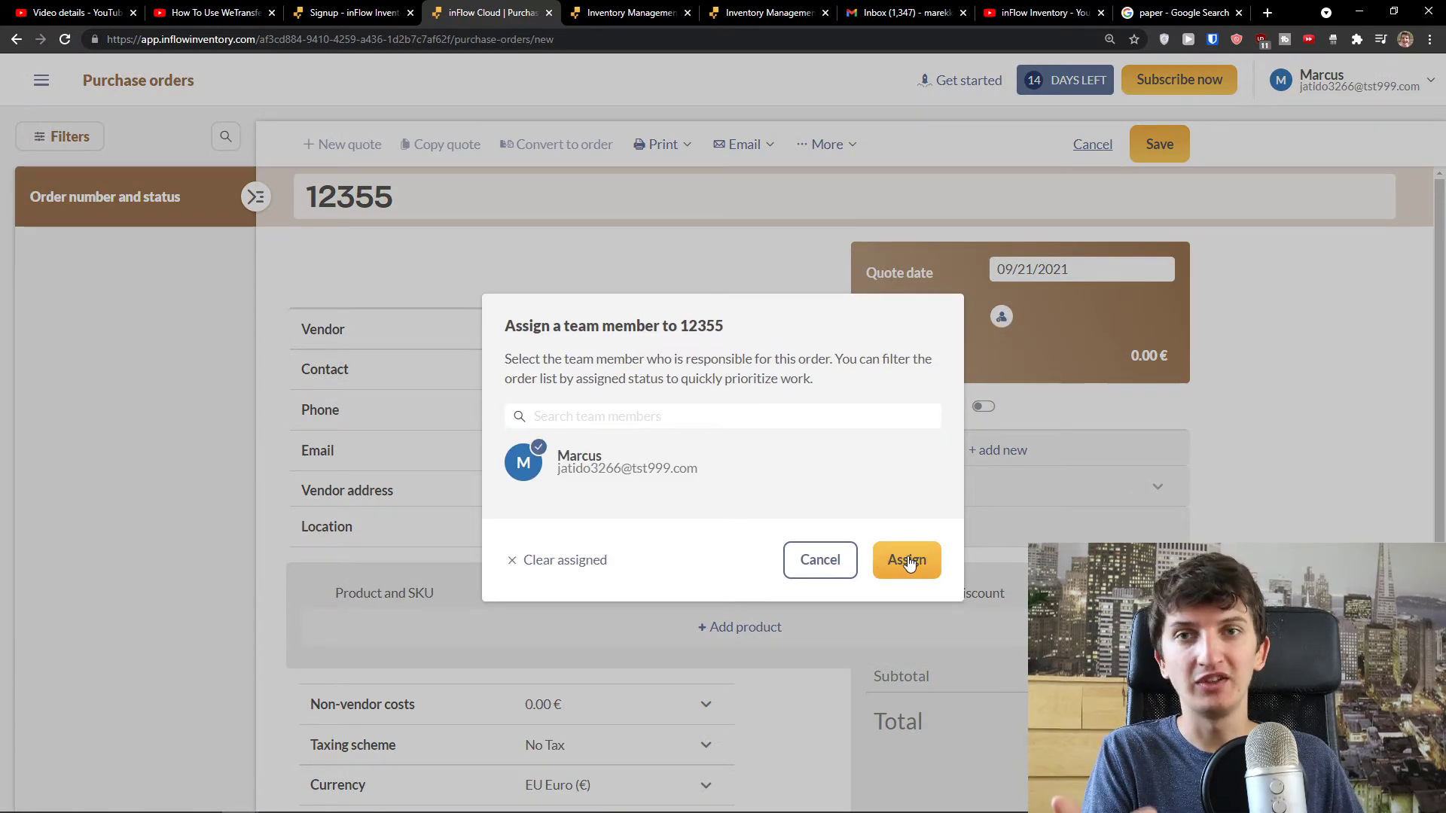
left_click(907, 562)
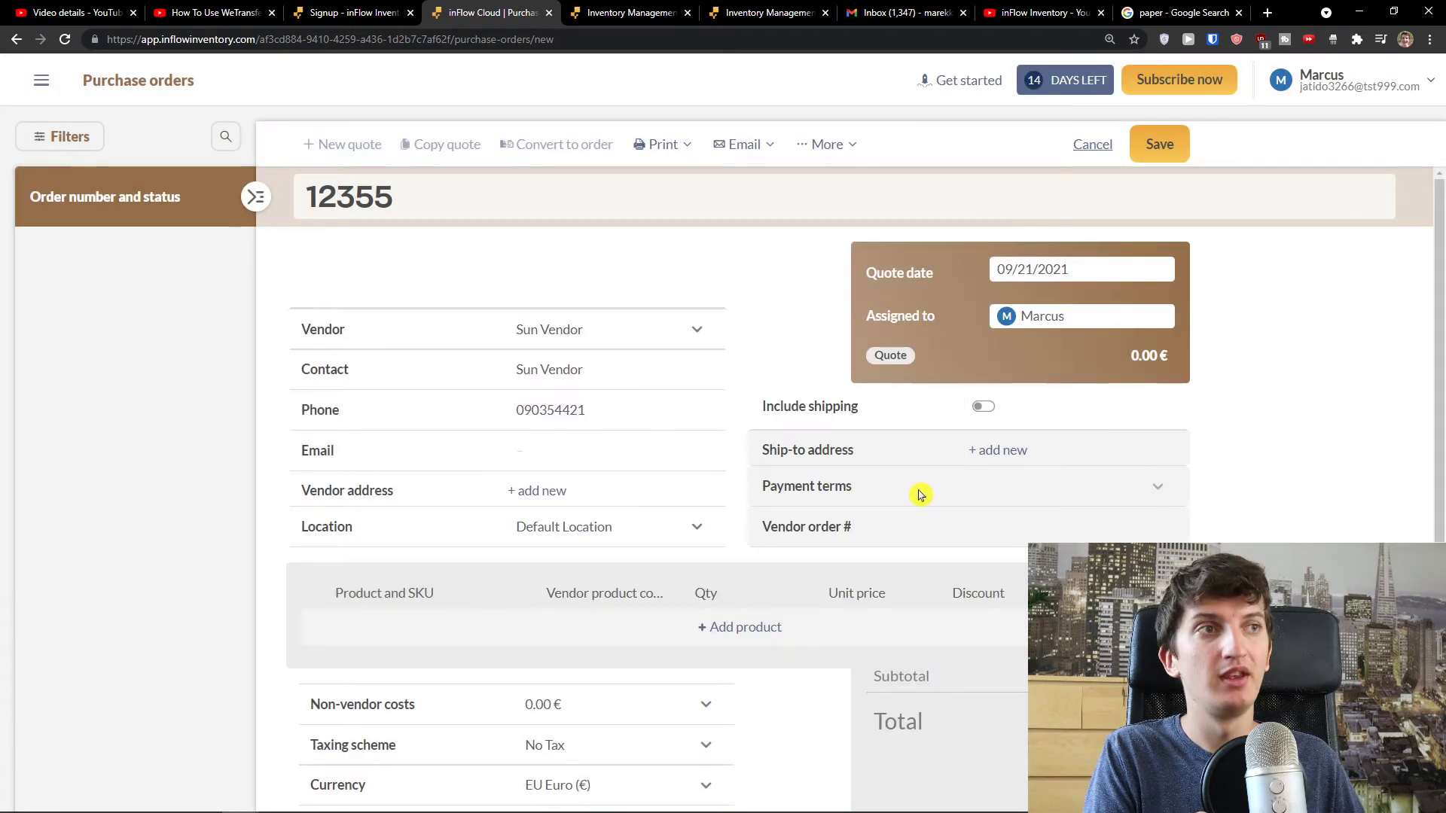
- Turn on Include shipping for the quote
left_click(983, 409)
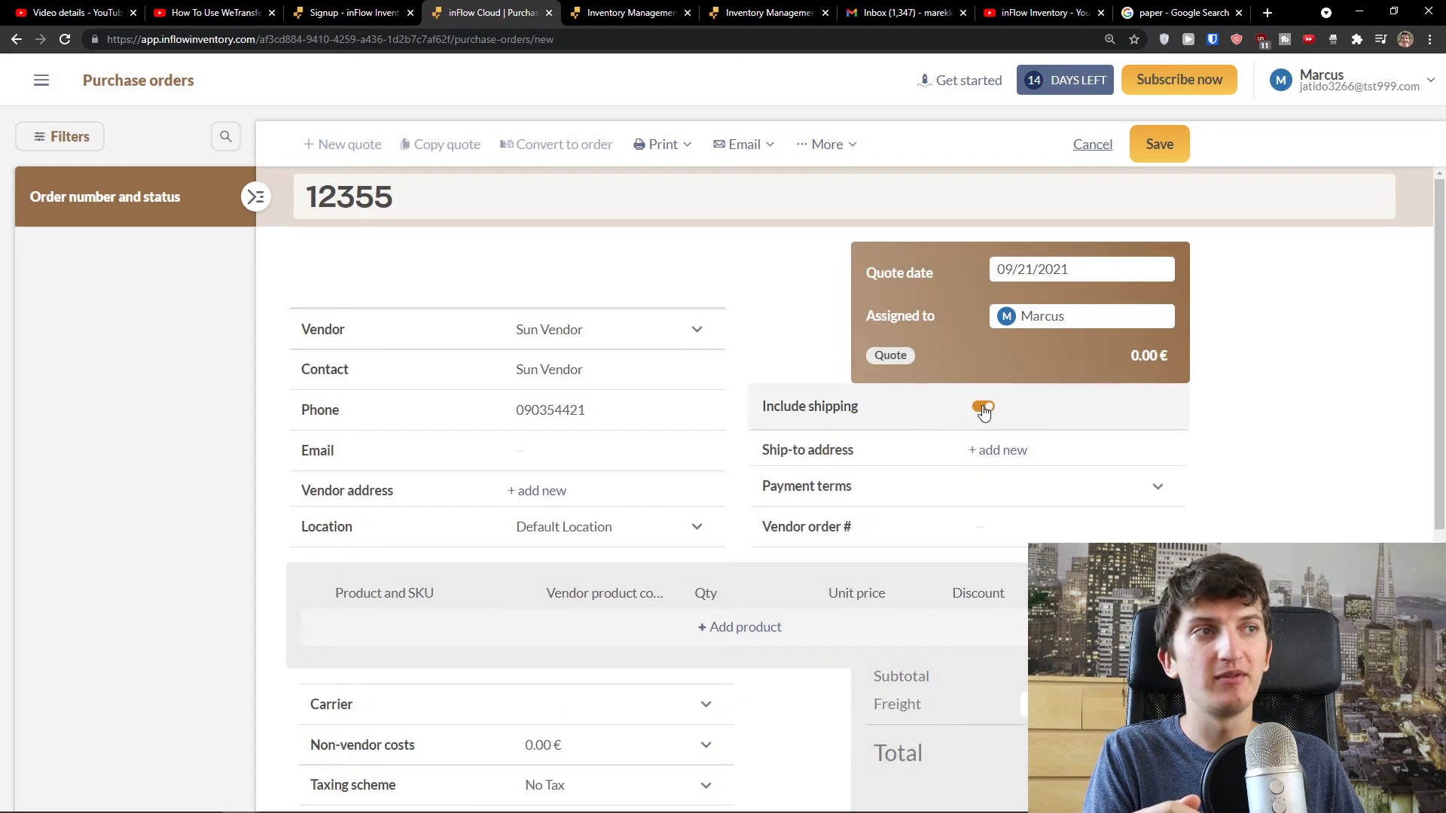
left_click(983, 409)
left_click(982, 409)
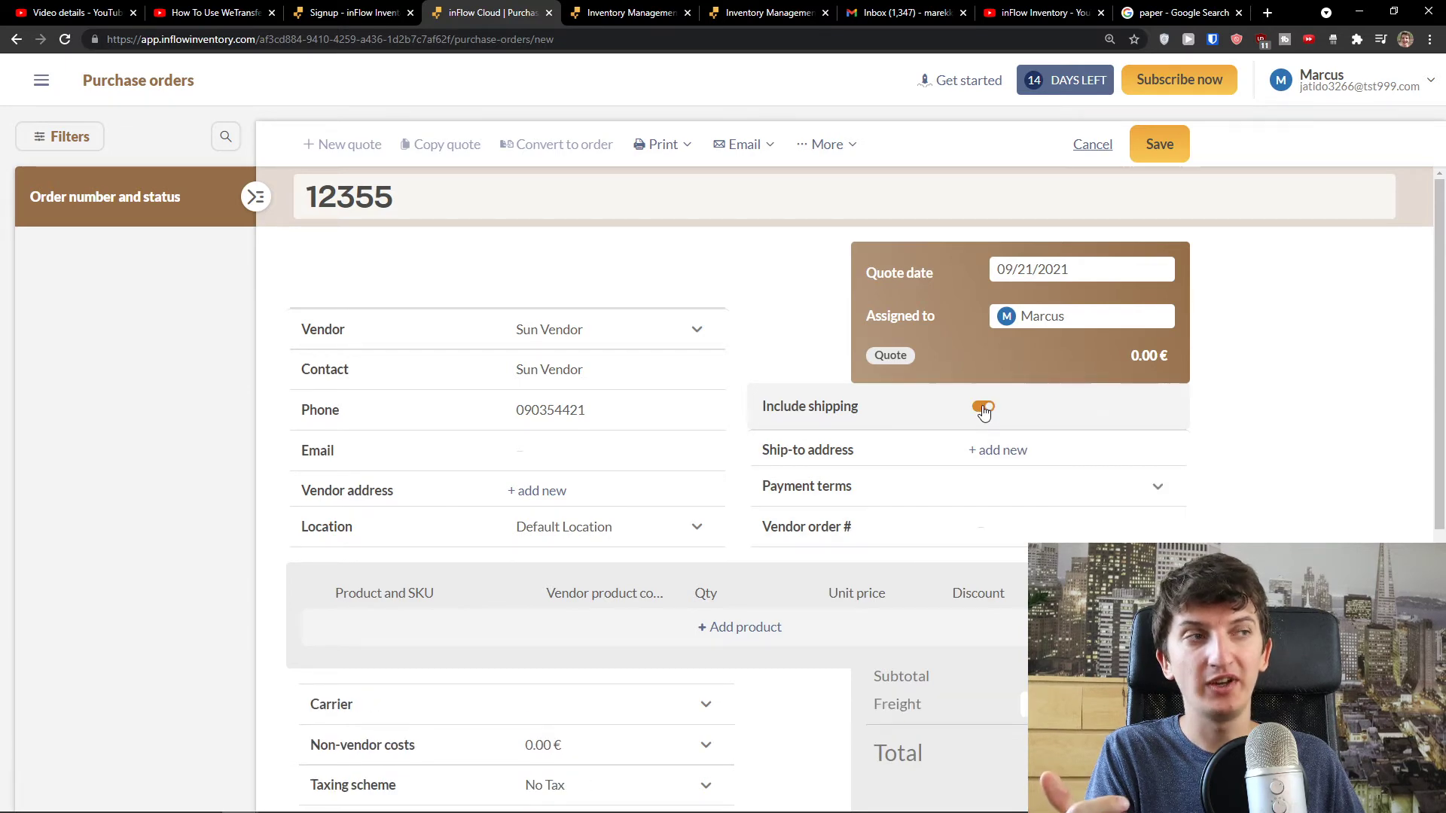
left_click(985, 407)
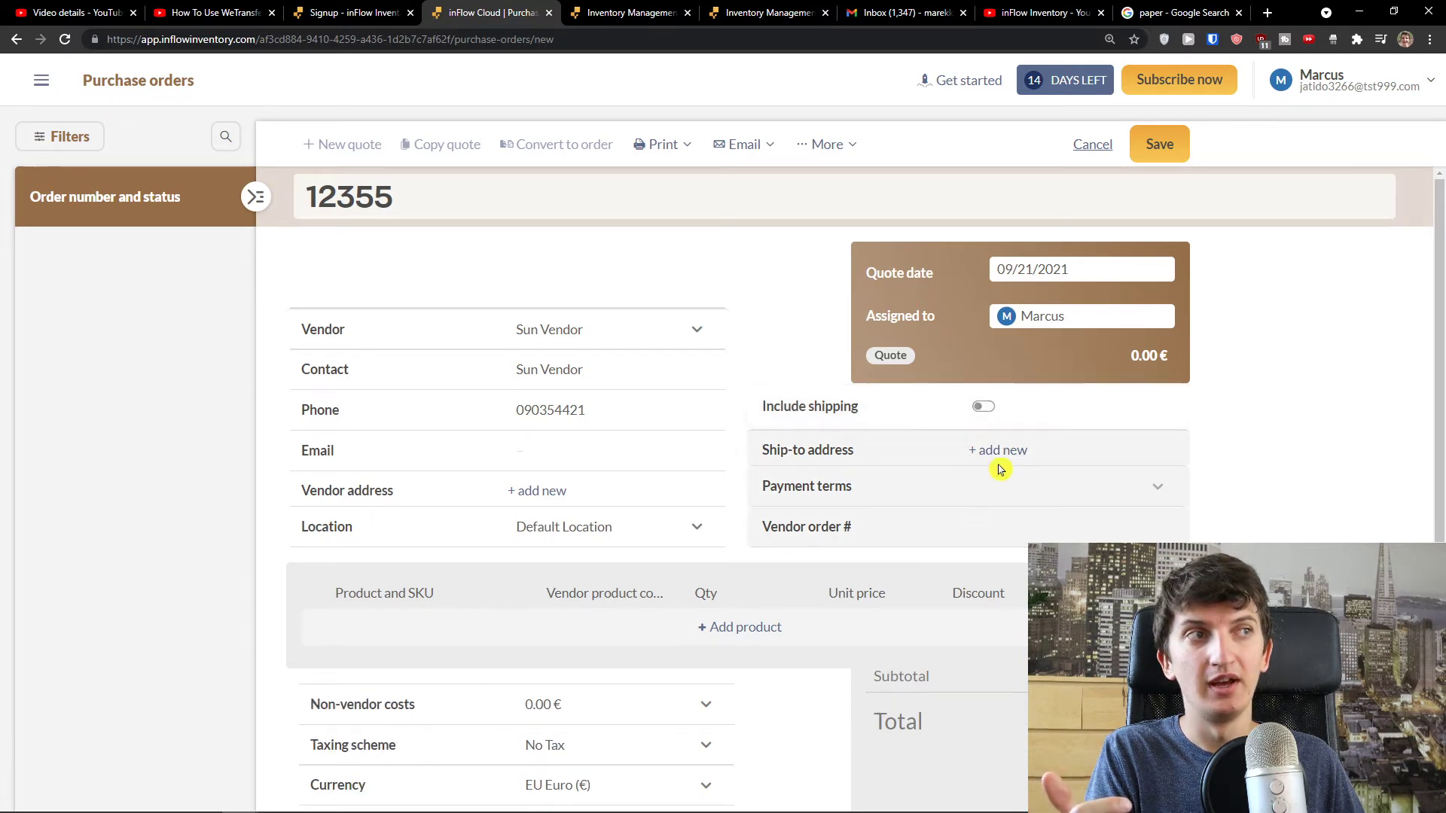
scroll(998, 436, "down", 3)
scroll(977, 480, "up", 2)
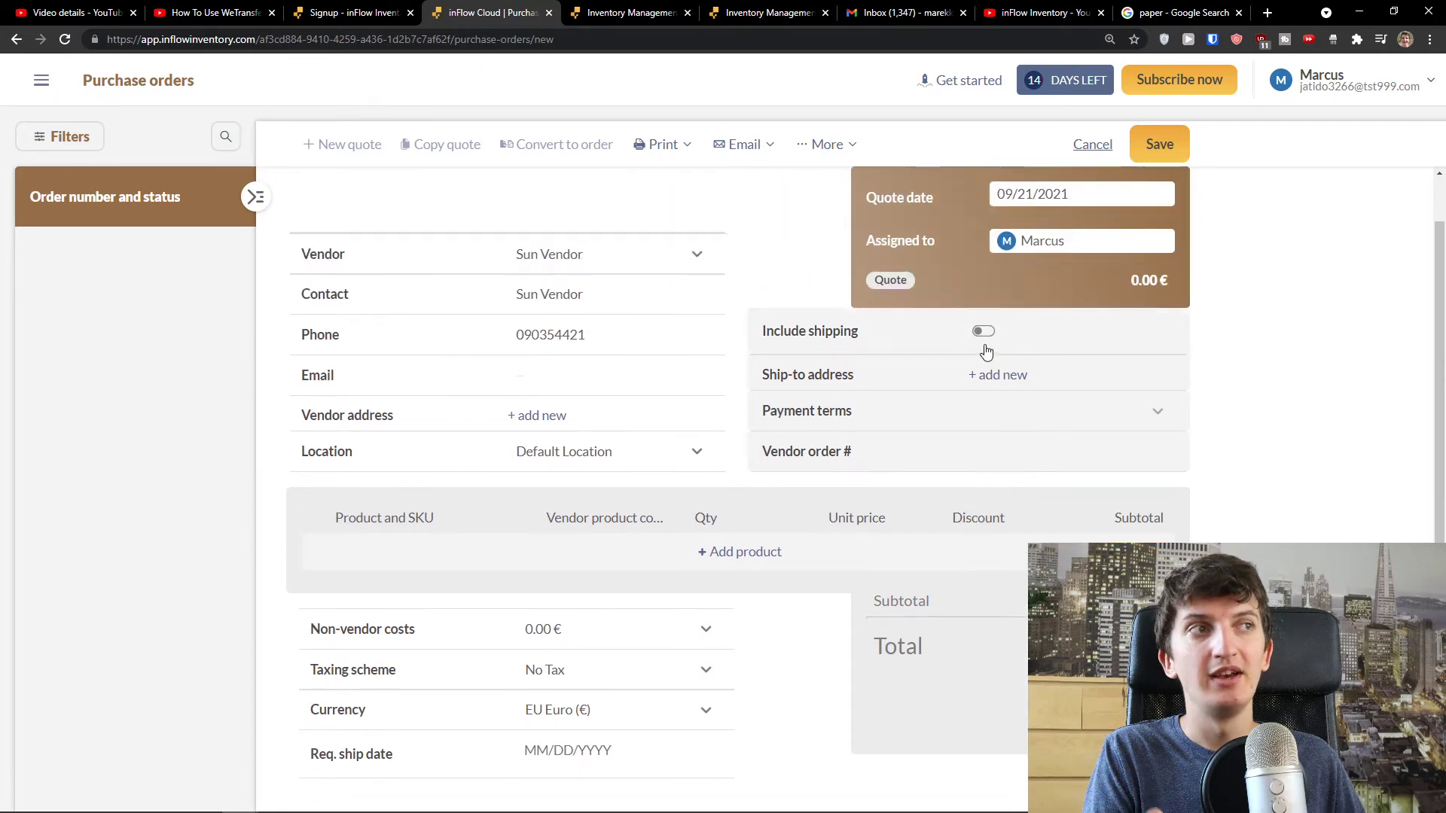
left_click(984, 332)
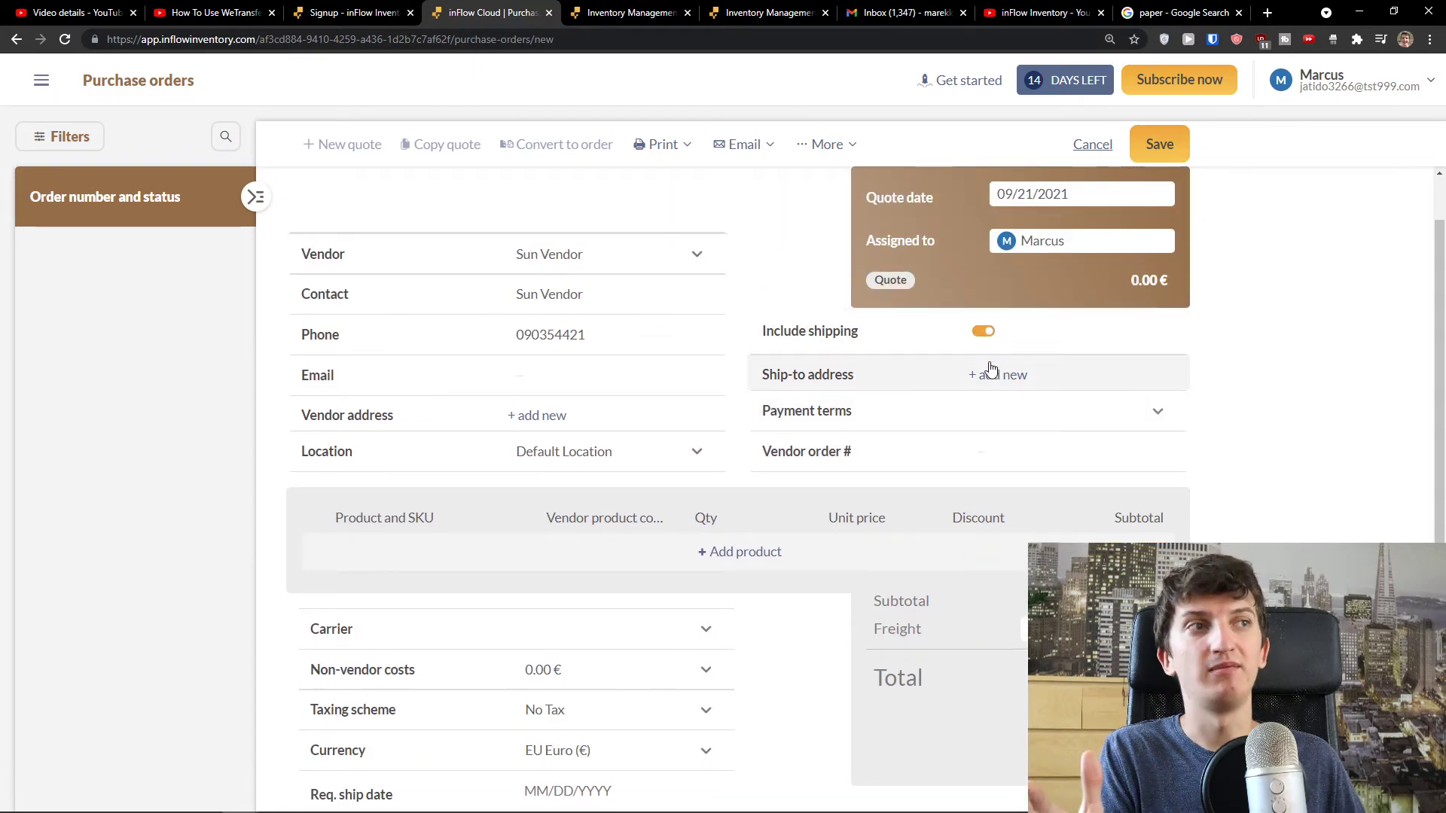
left_click(989, 374)
- Save a Company-type ship-to address with the company name, street and city filled in
left_click(743, 293)
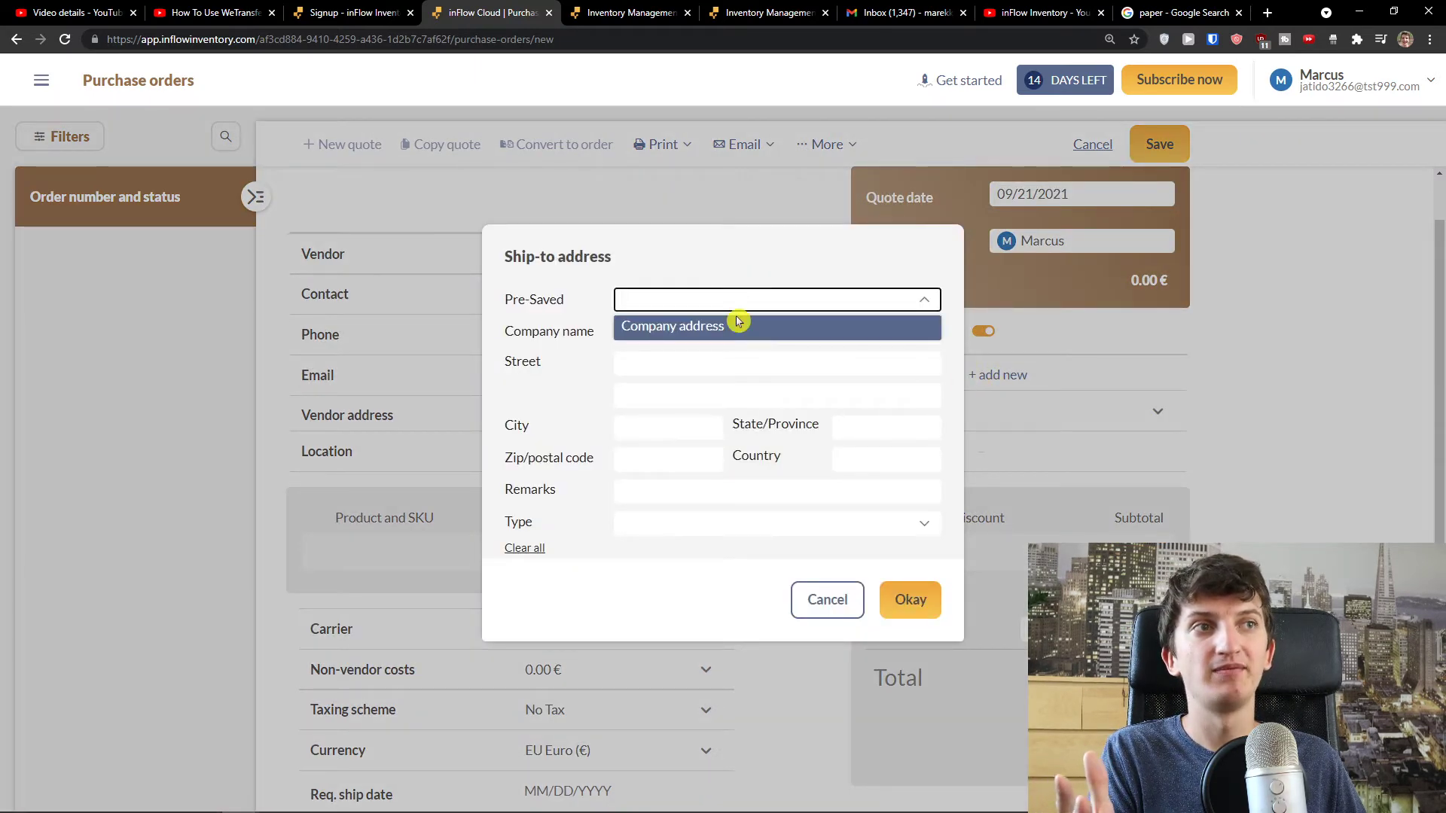
left_click(734, 322)
left_click(731, 331)
left_click(744, 297)
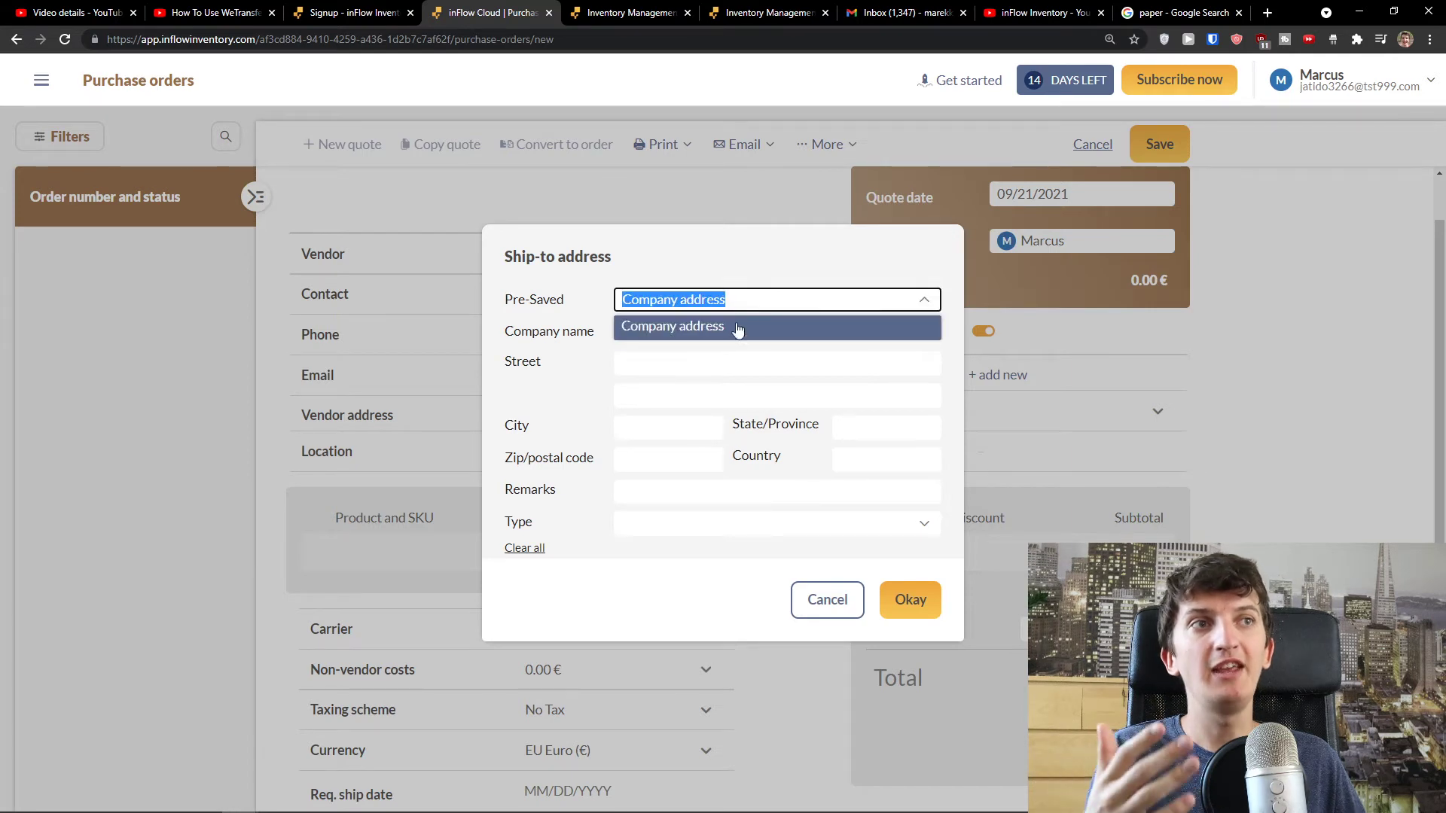
left_click(735, 327)
left_click(736, 331)
type("Sim")
type("un wei S. r. o.")
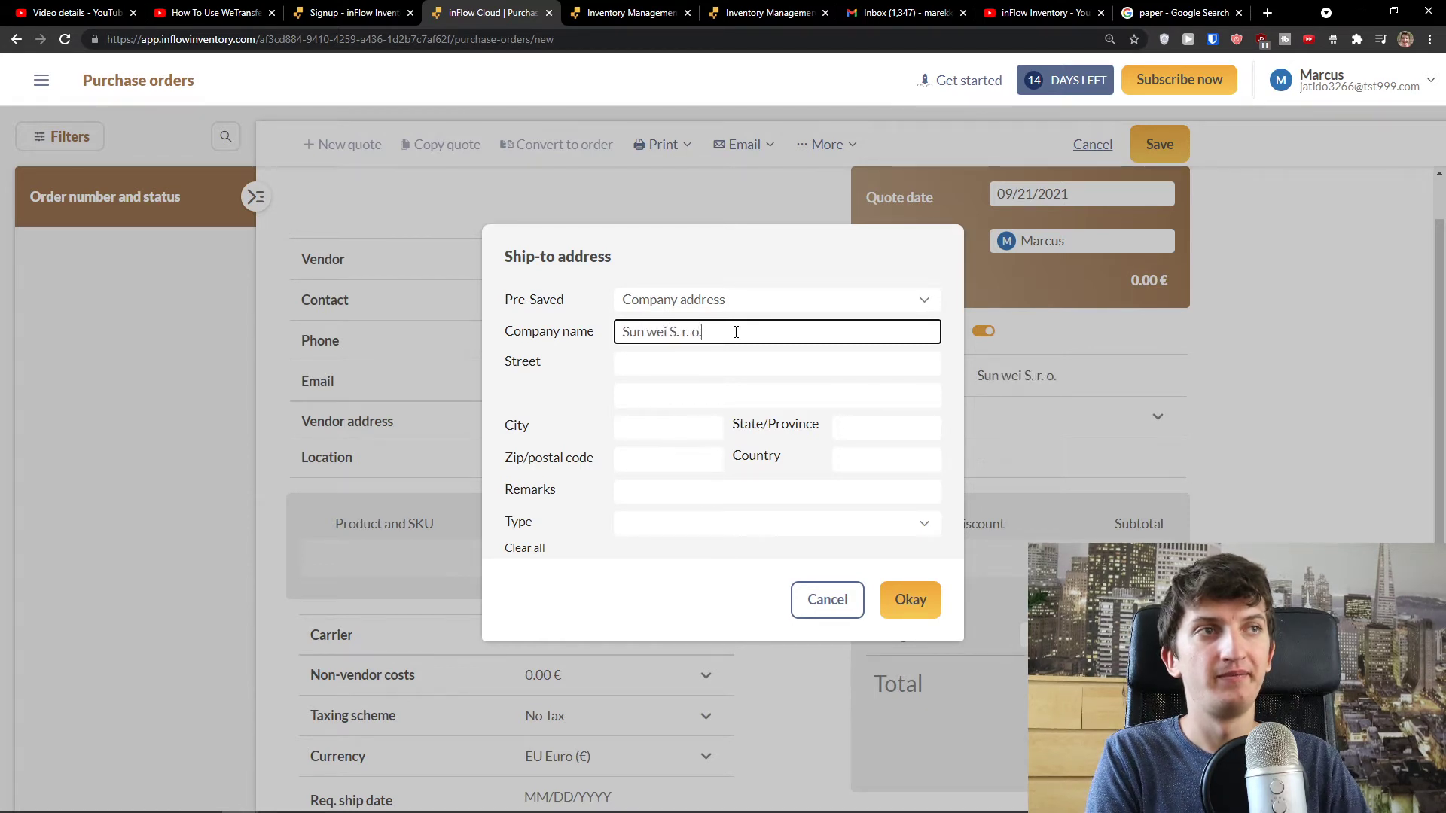
key("Tab")
type("Zdenka")
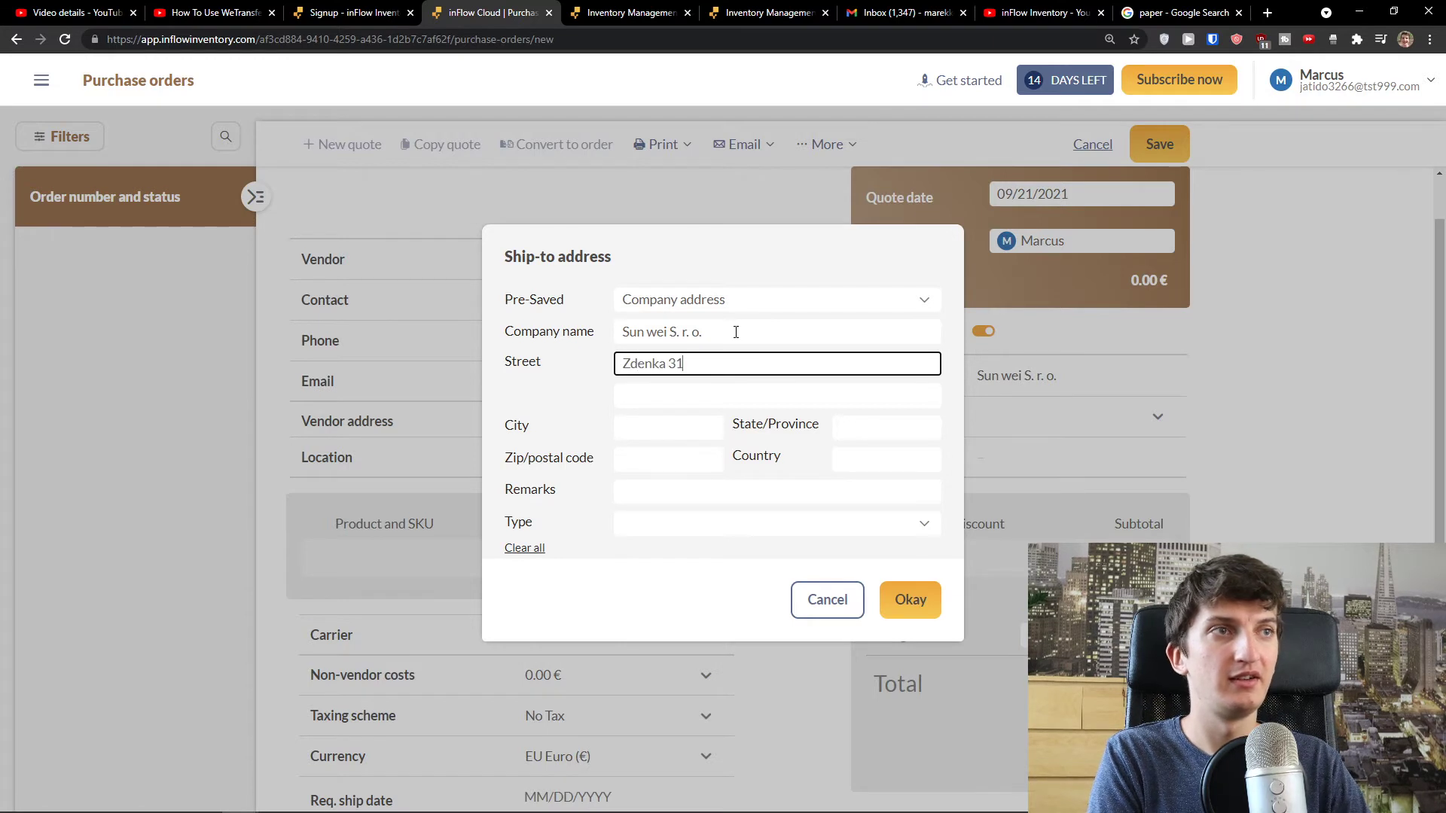
key("Tab")
key("Tab")
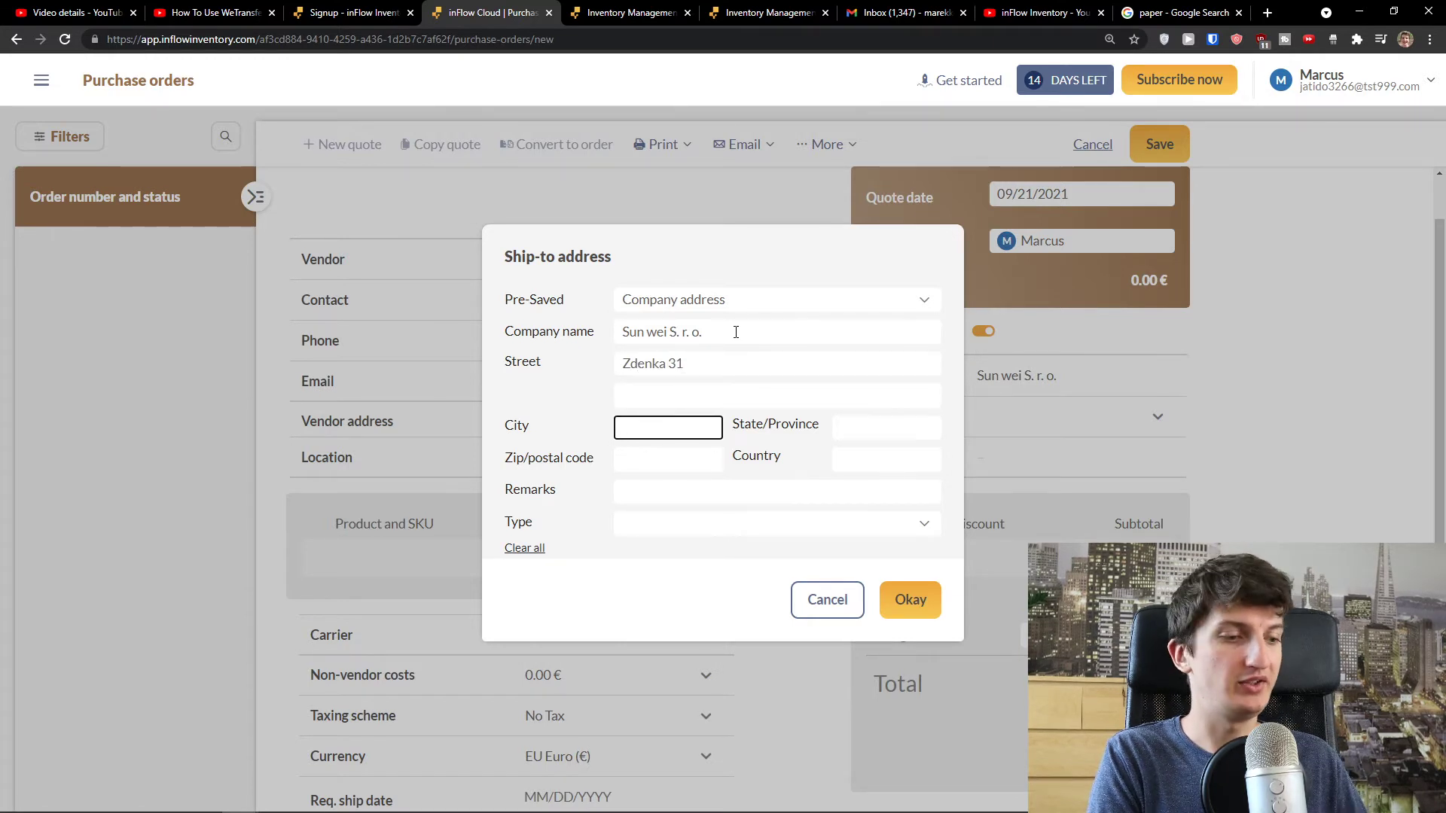
type("Levice")
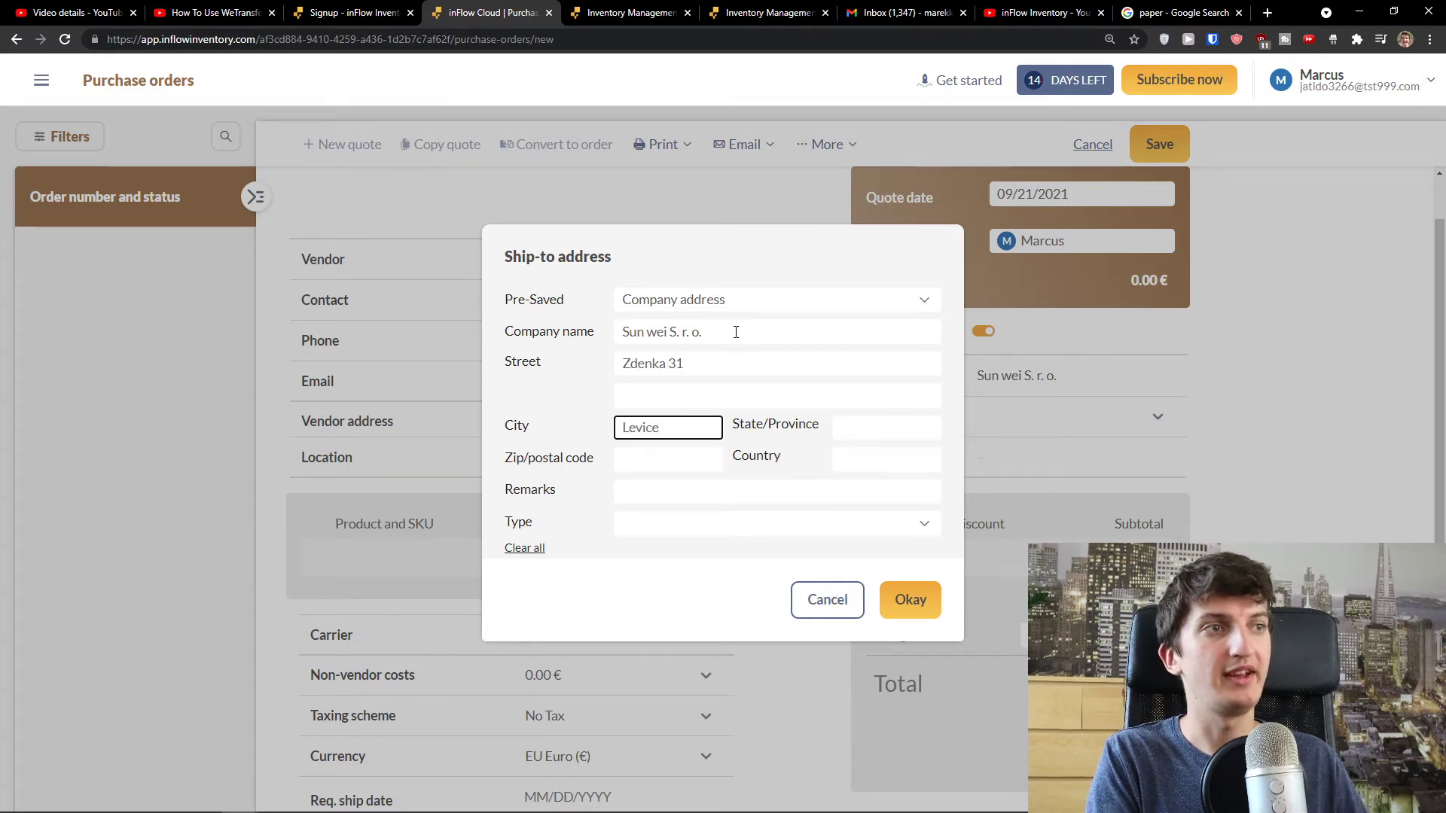
left_click(899, 586)
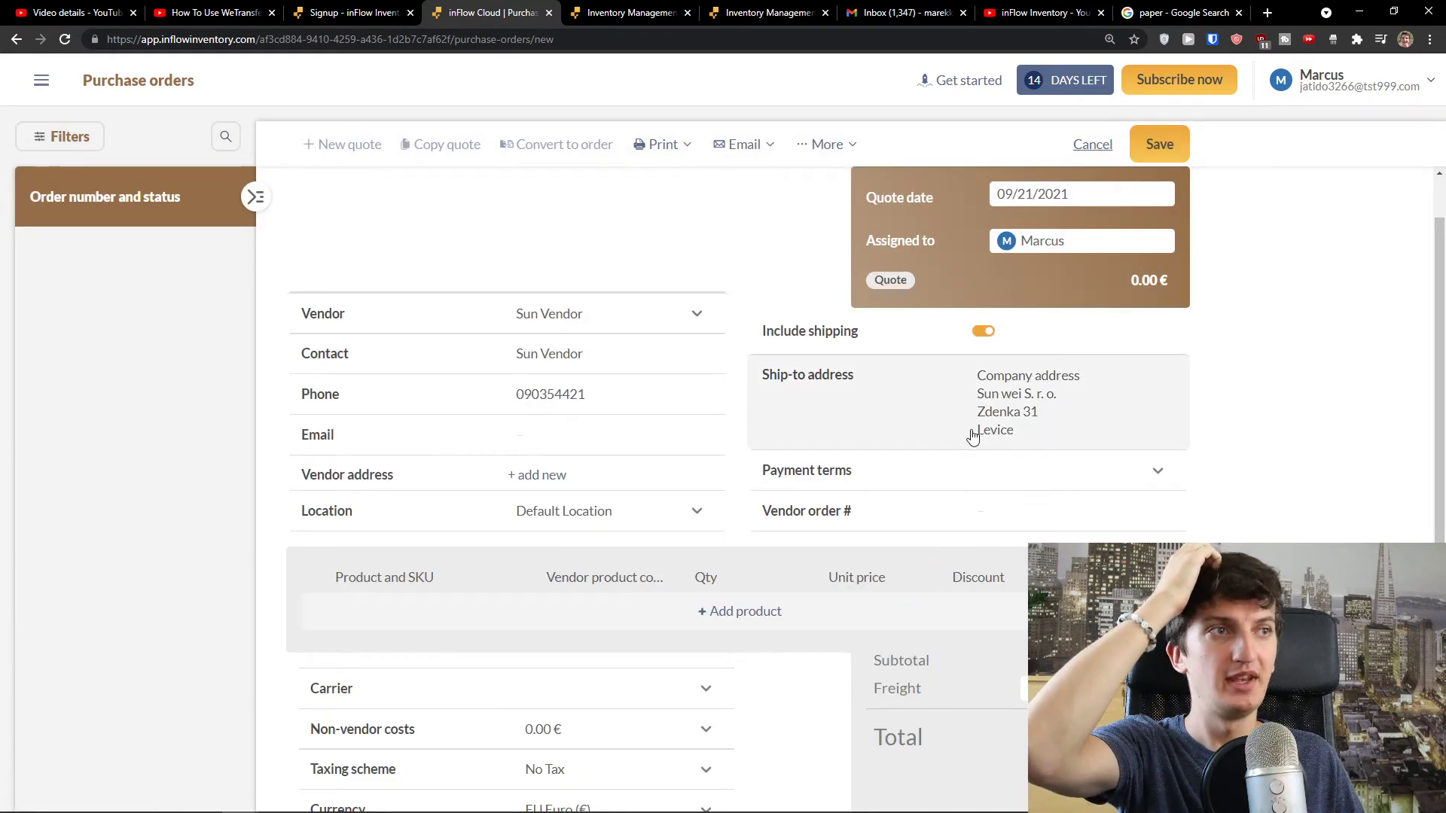
- Set payment terms to Net 30 and add a new product line to the quote
left_click(1107, 471)
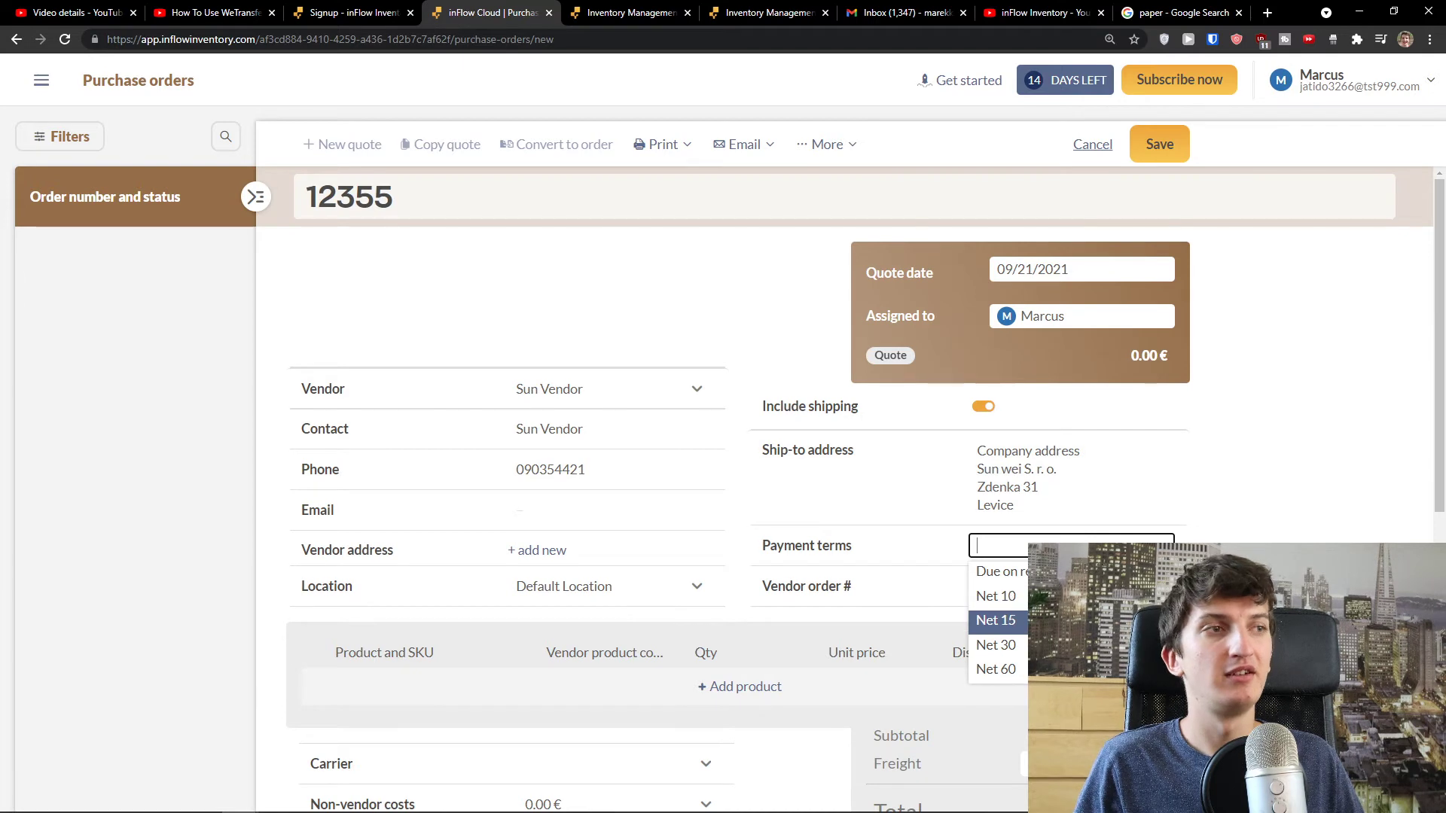
left_click(995, 645)
scroll(823, 493, "down", 2)
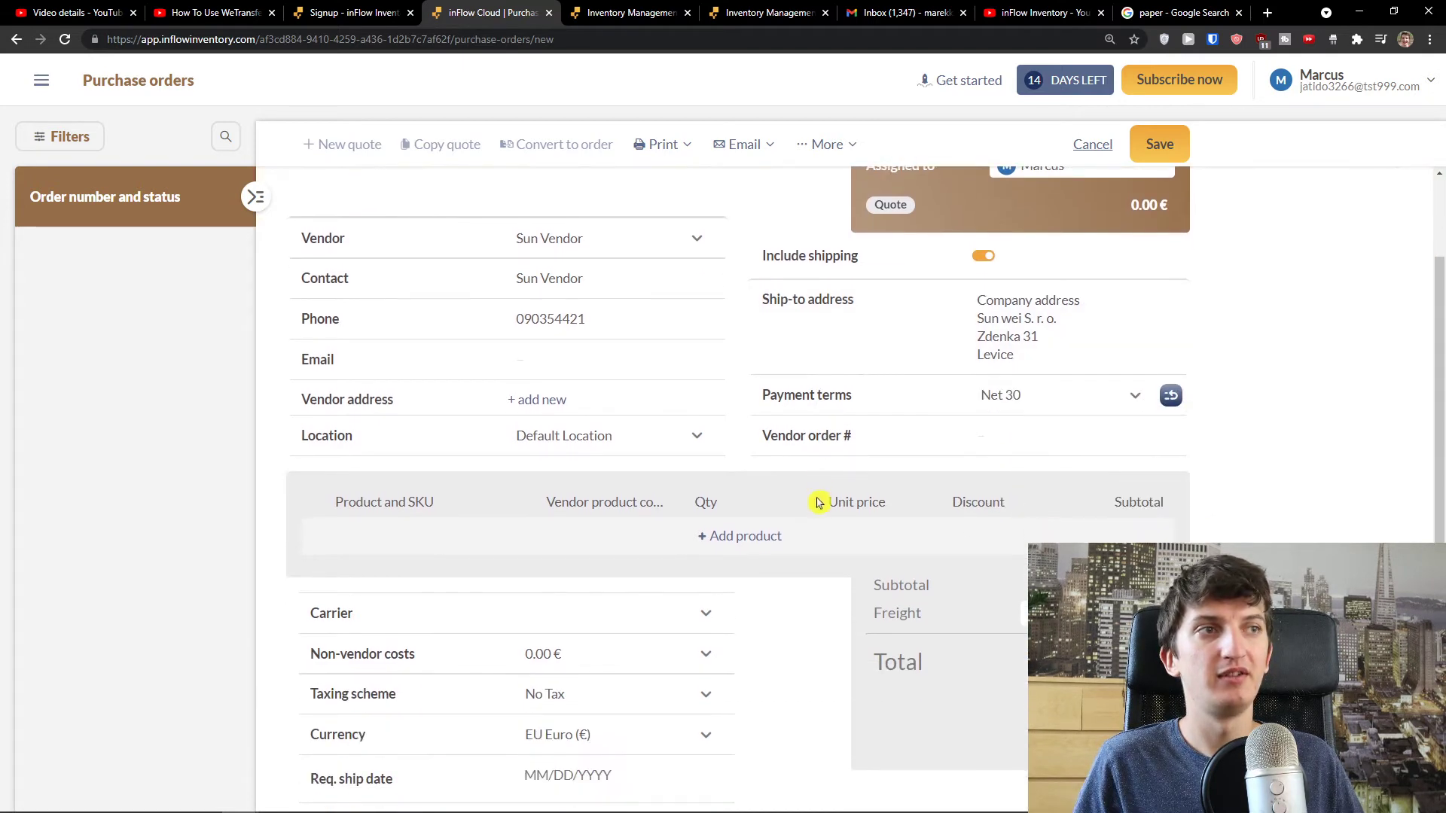
left_click(979, 438)
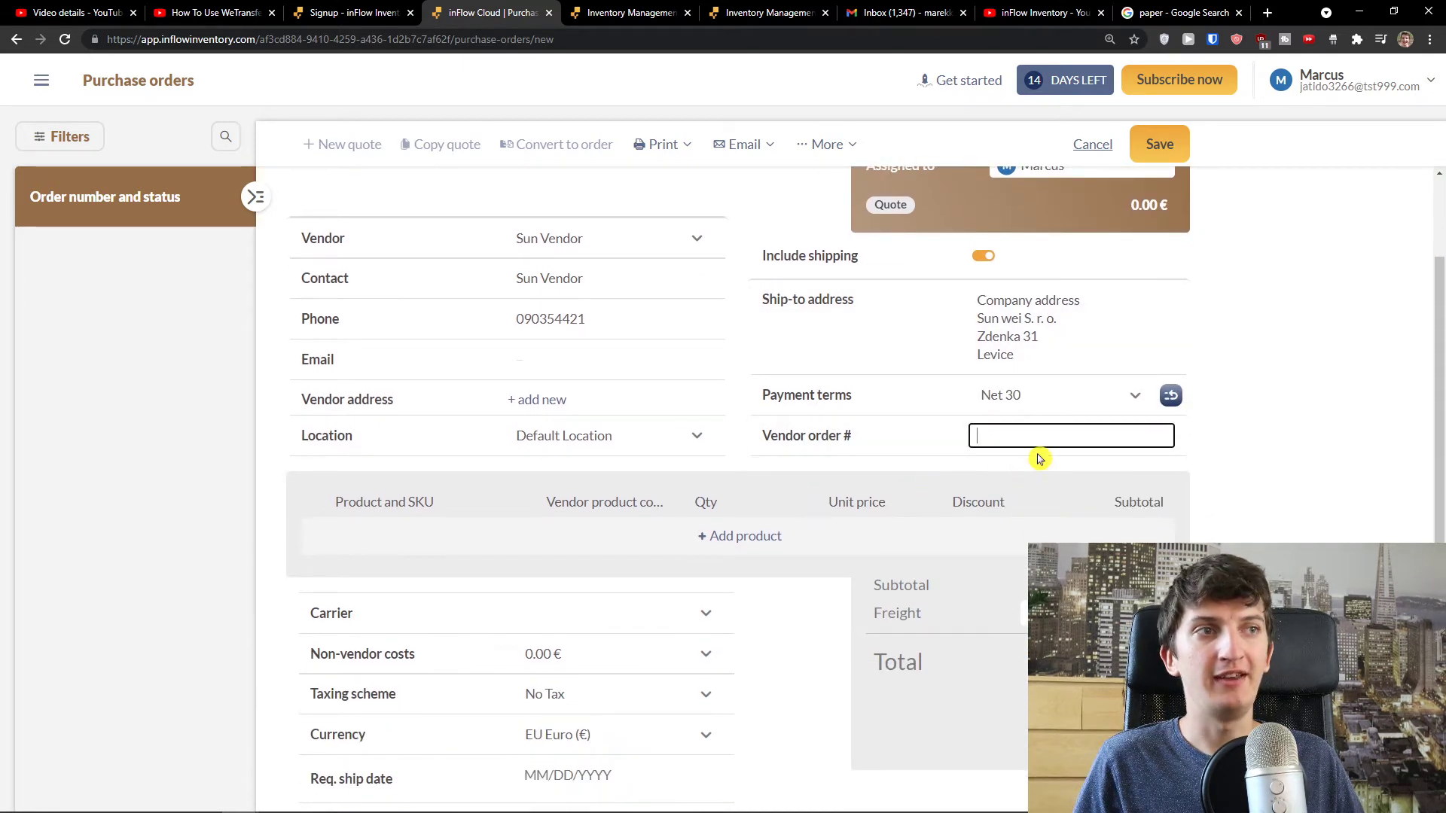
scroll(979, 452, "down", 1)
left_click(755, 461)
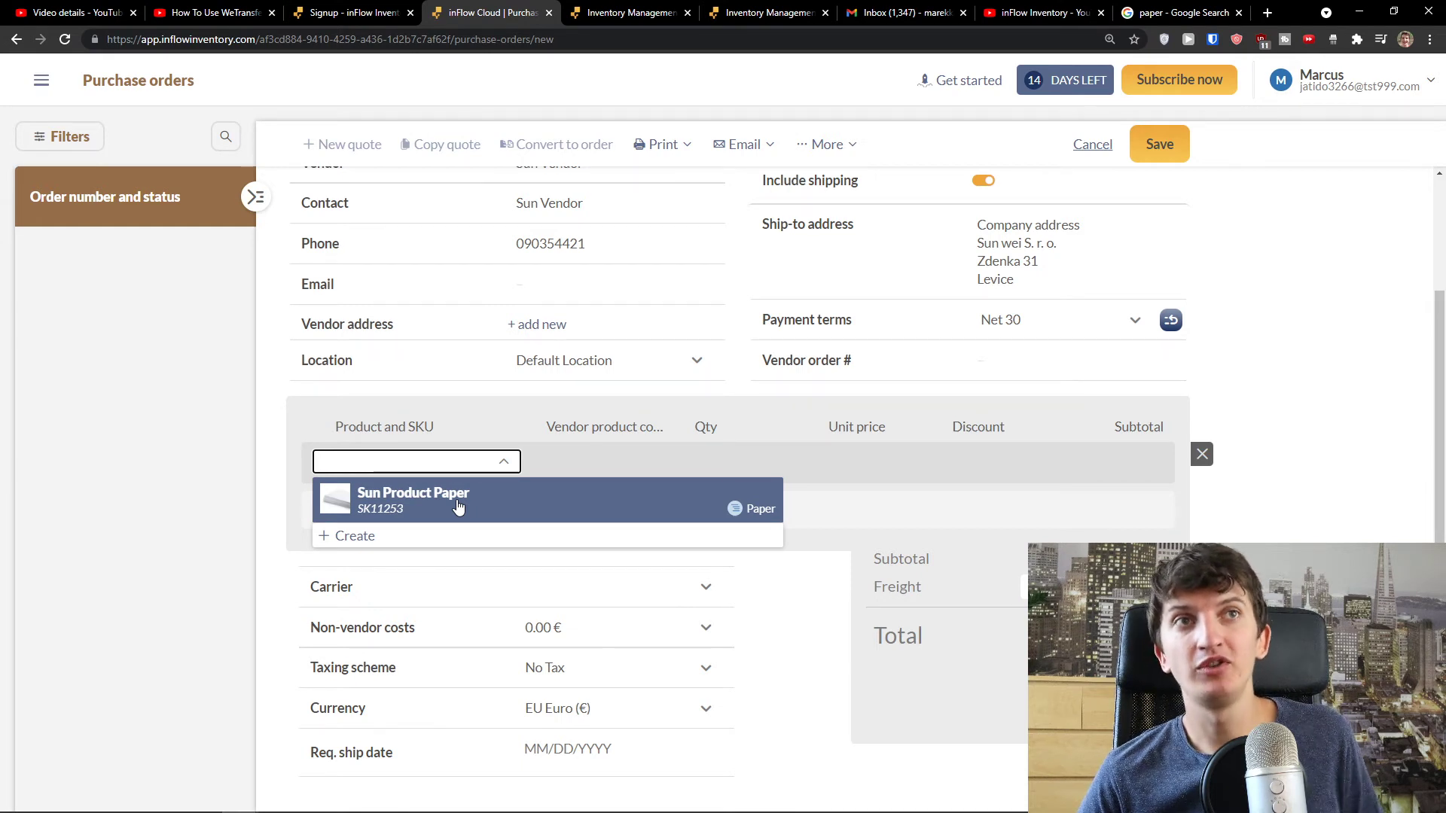
- Fill the line with 5 cases of Sun Product Paper at a 50.00 € unit price
left_click(458, 505)
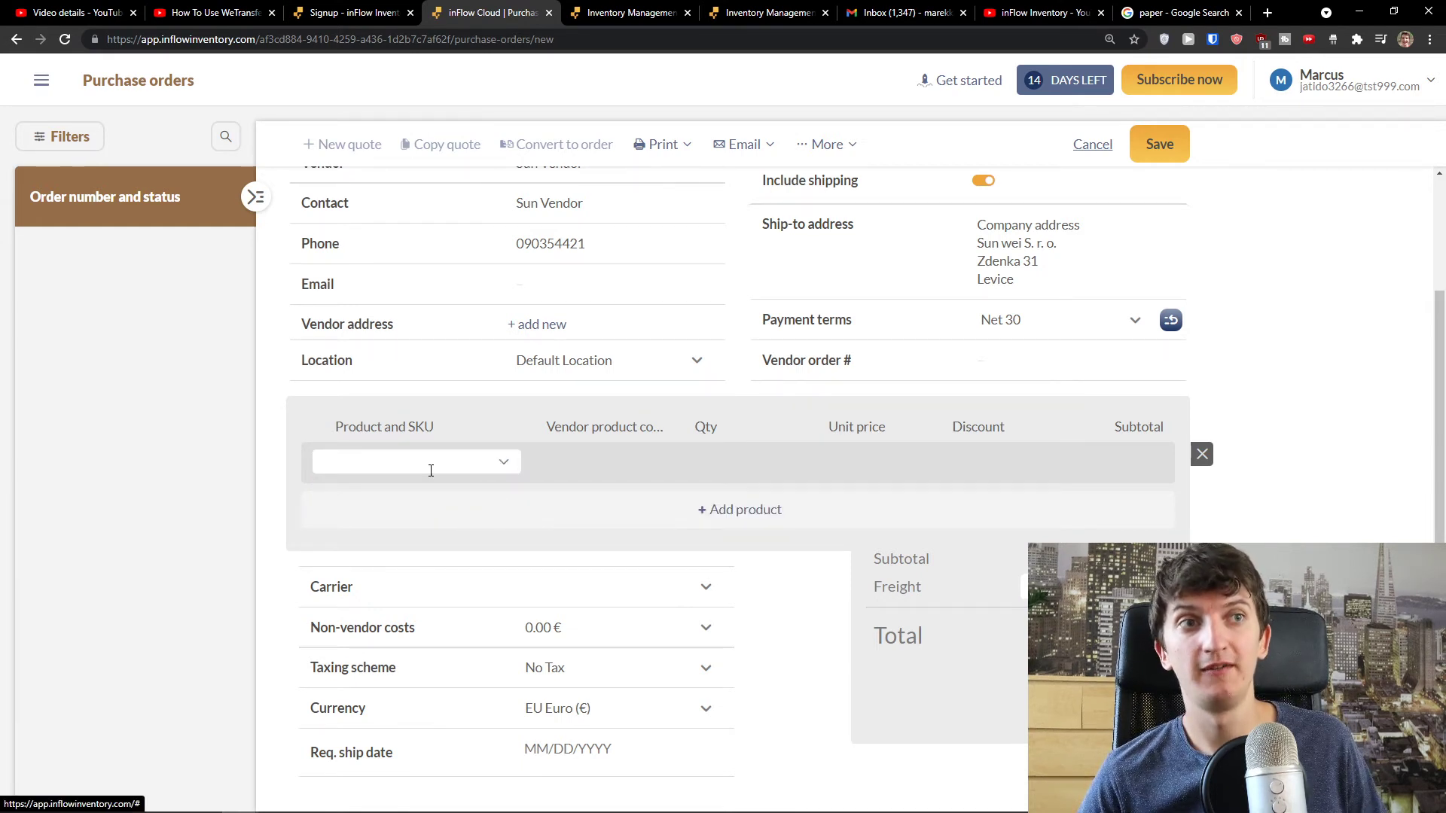
left_click(580, 462)
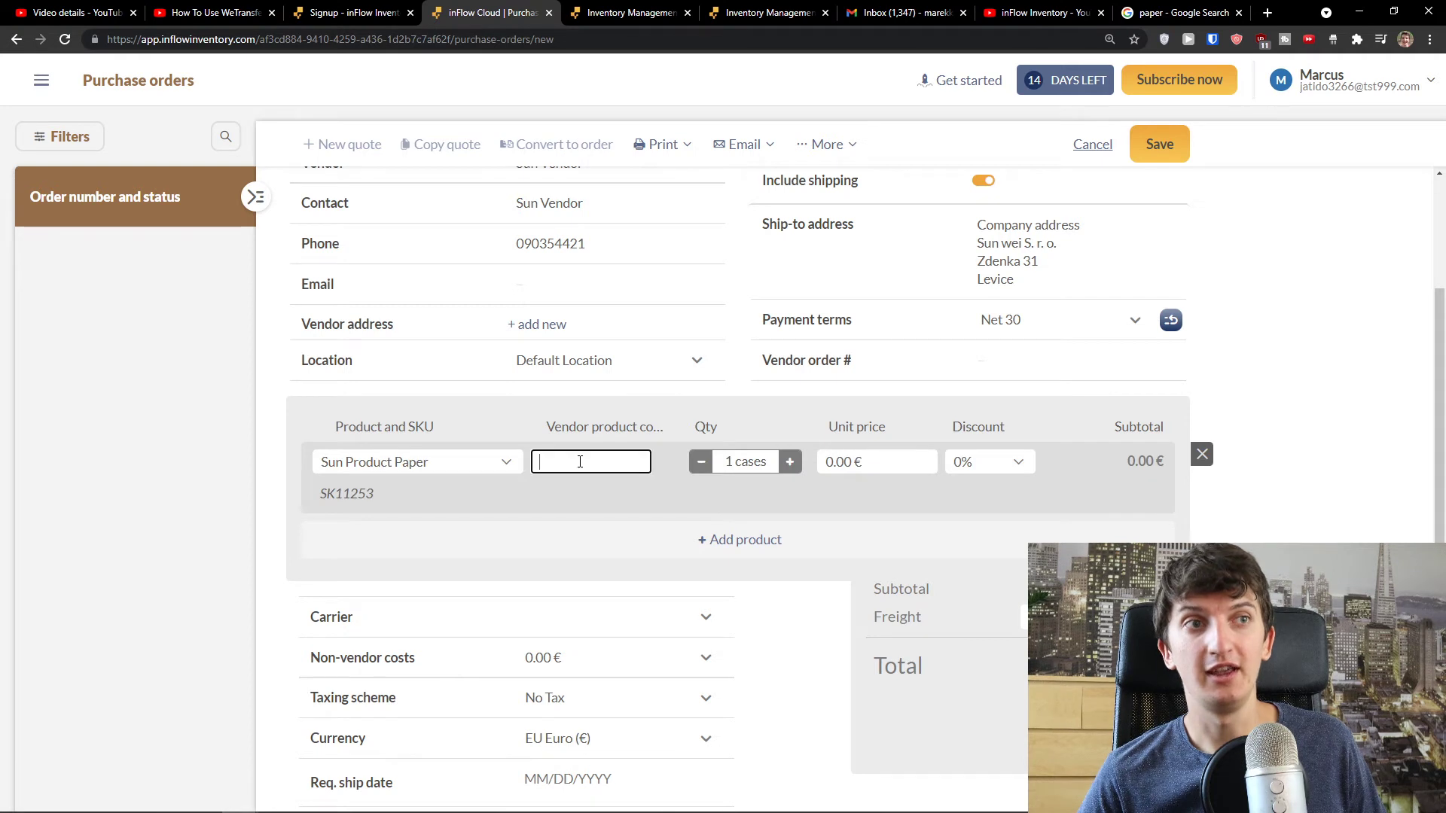
left_click(618, 440)
left_click(790, 462)
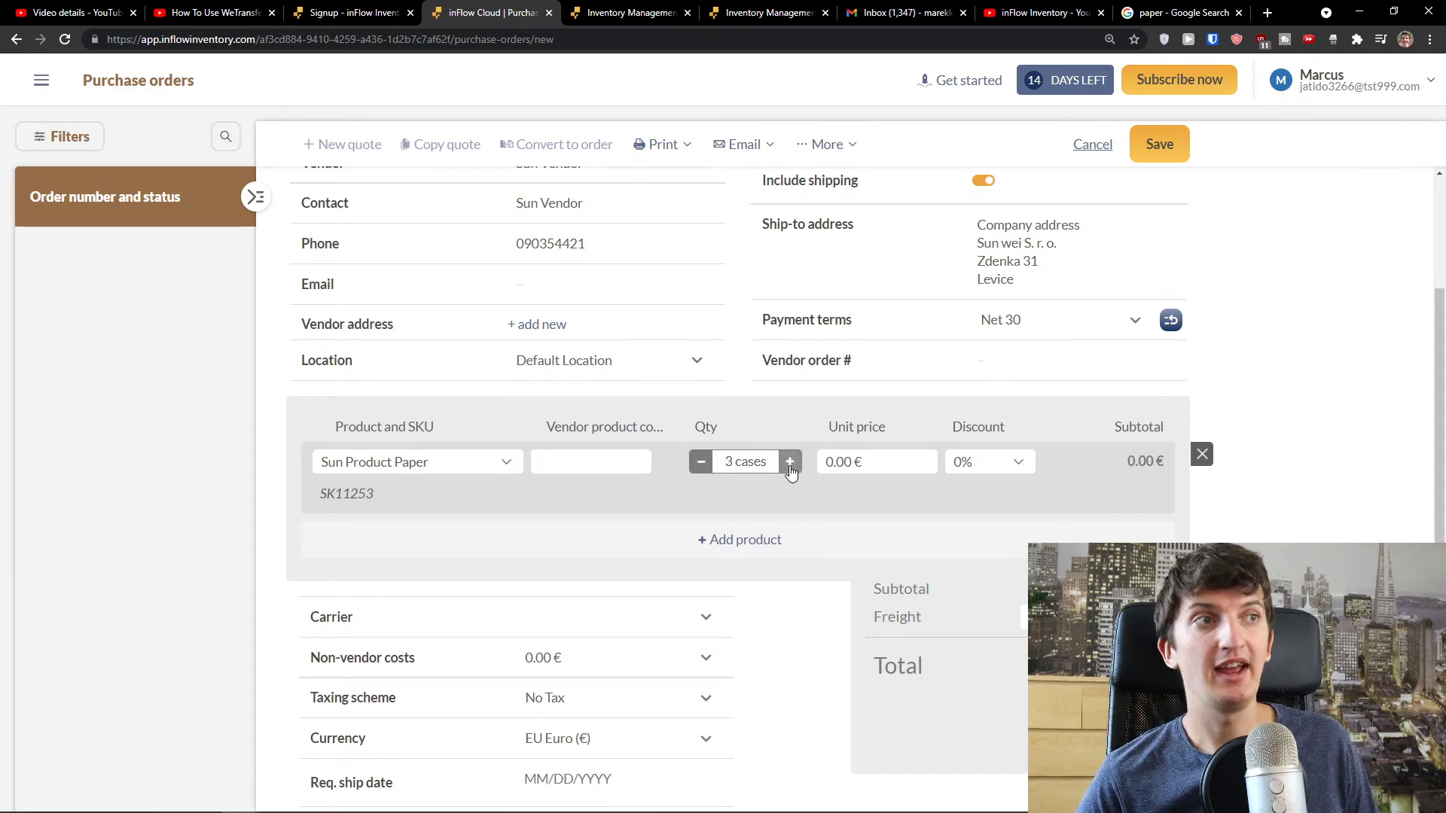
left_click(840, 463)
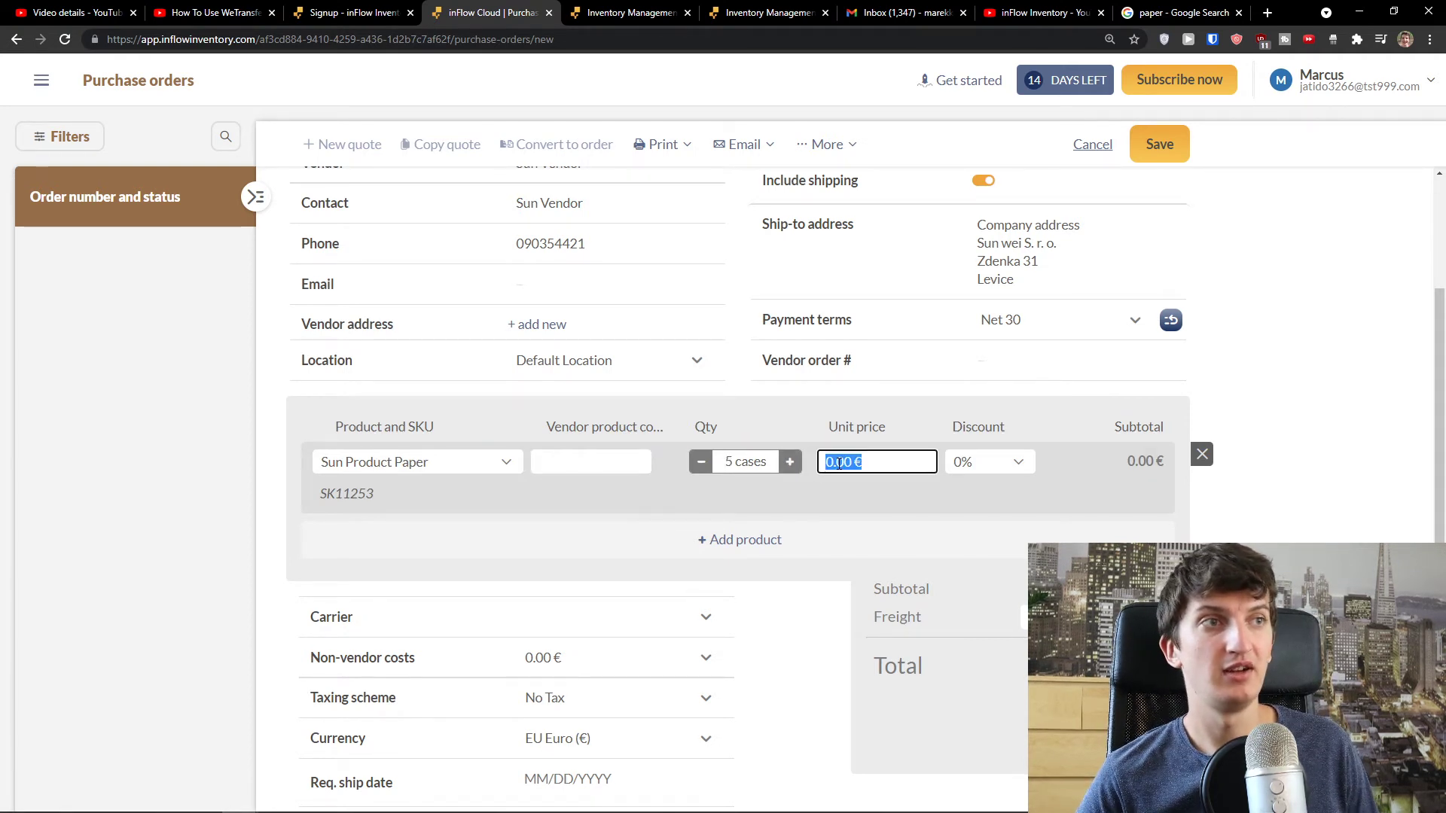
type("50")
left_click(853, 499)
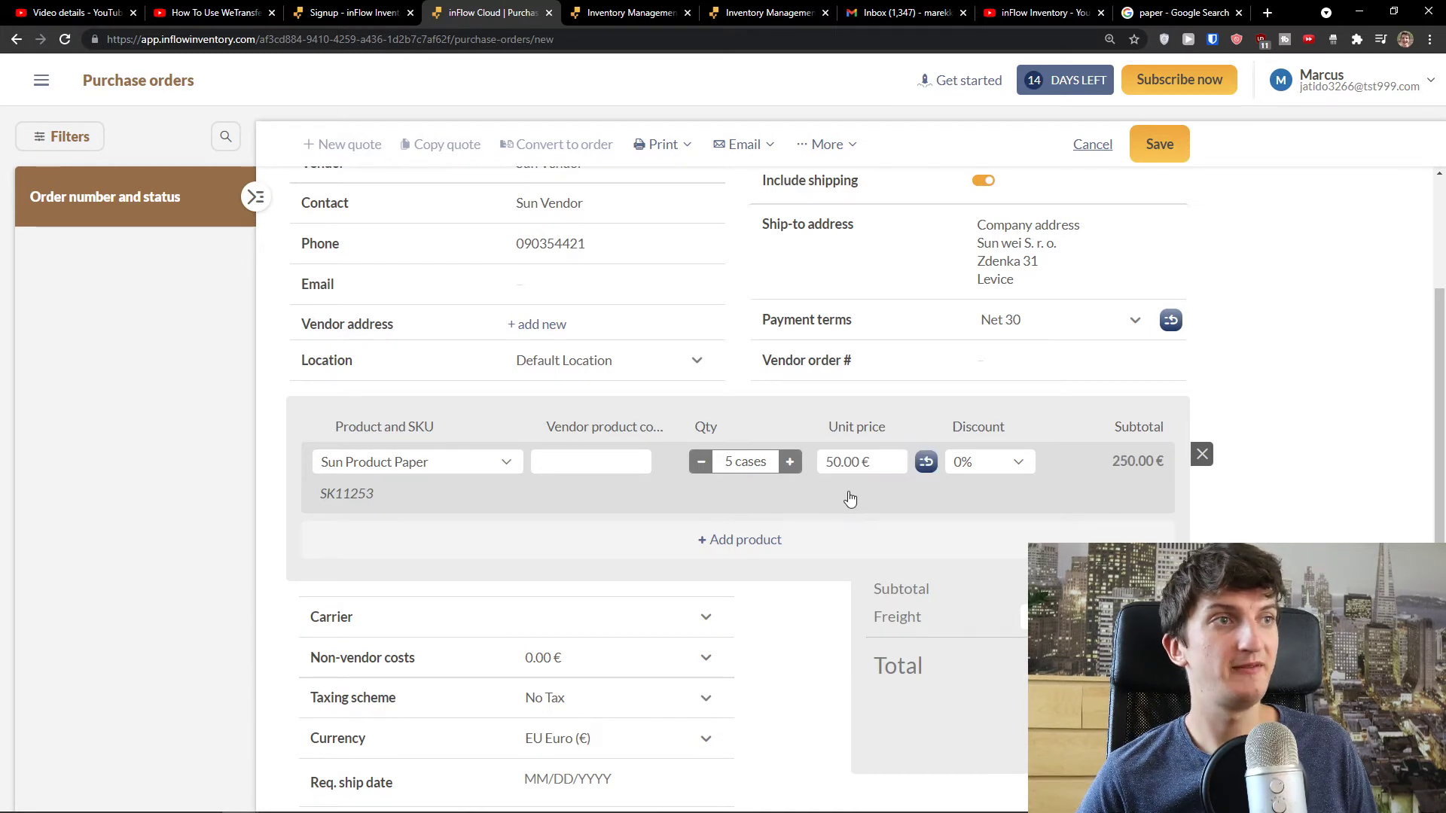
scroll(859, 474, "down", 1)
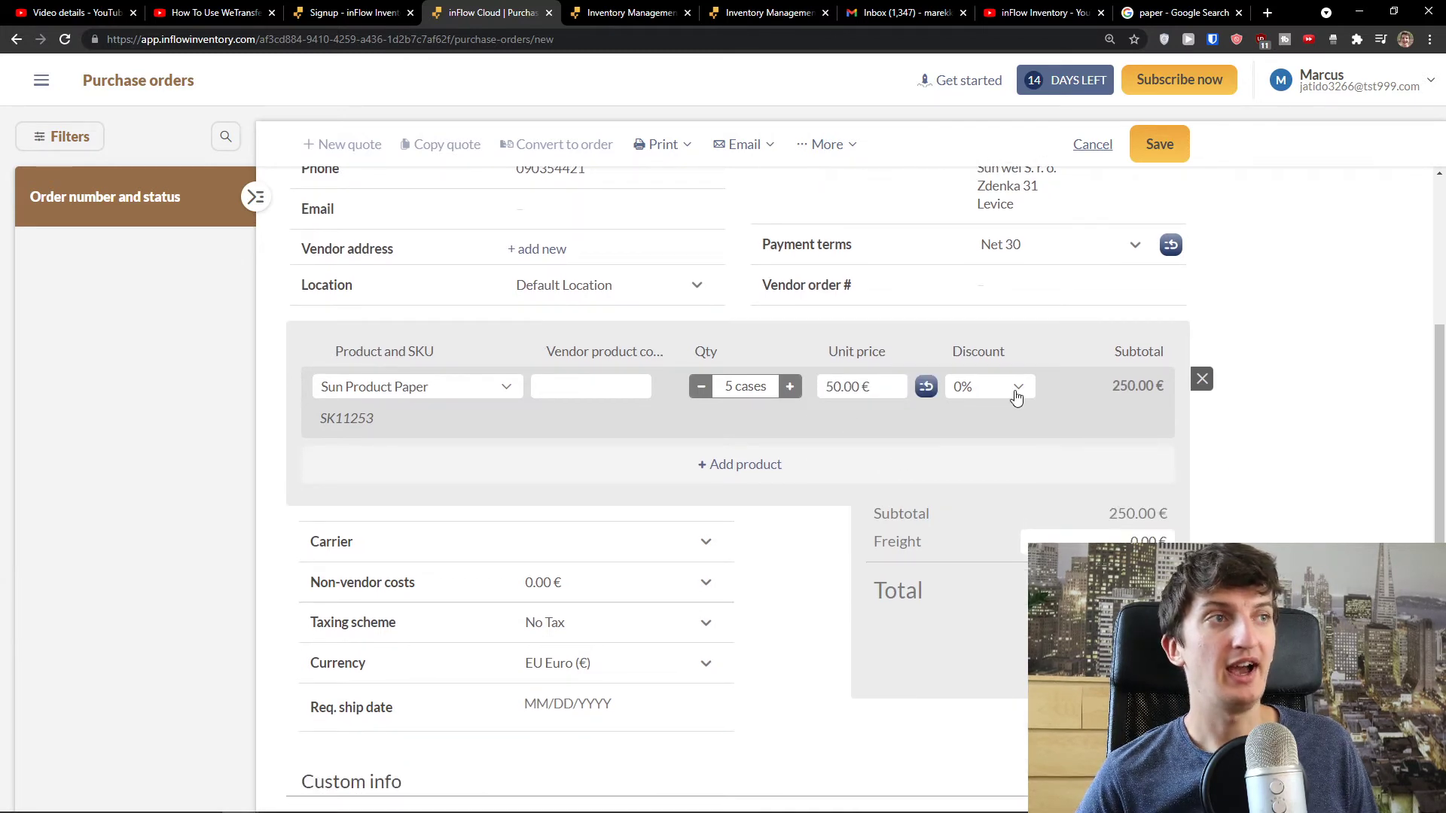
scroll(1104, 494, "down", 2)
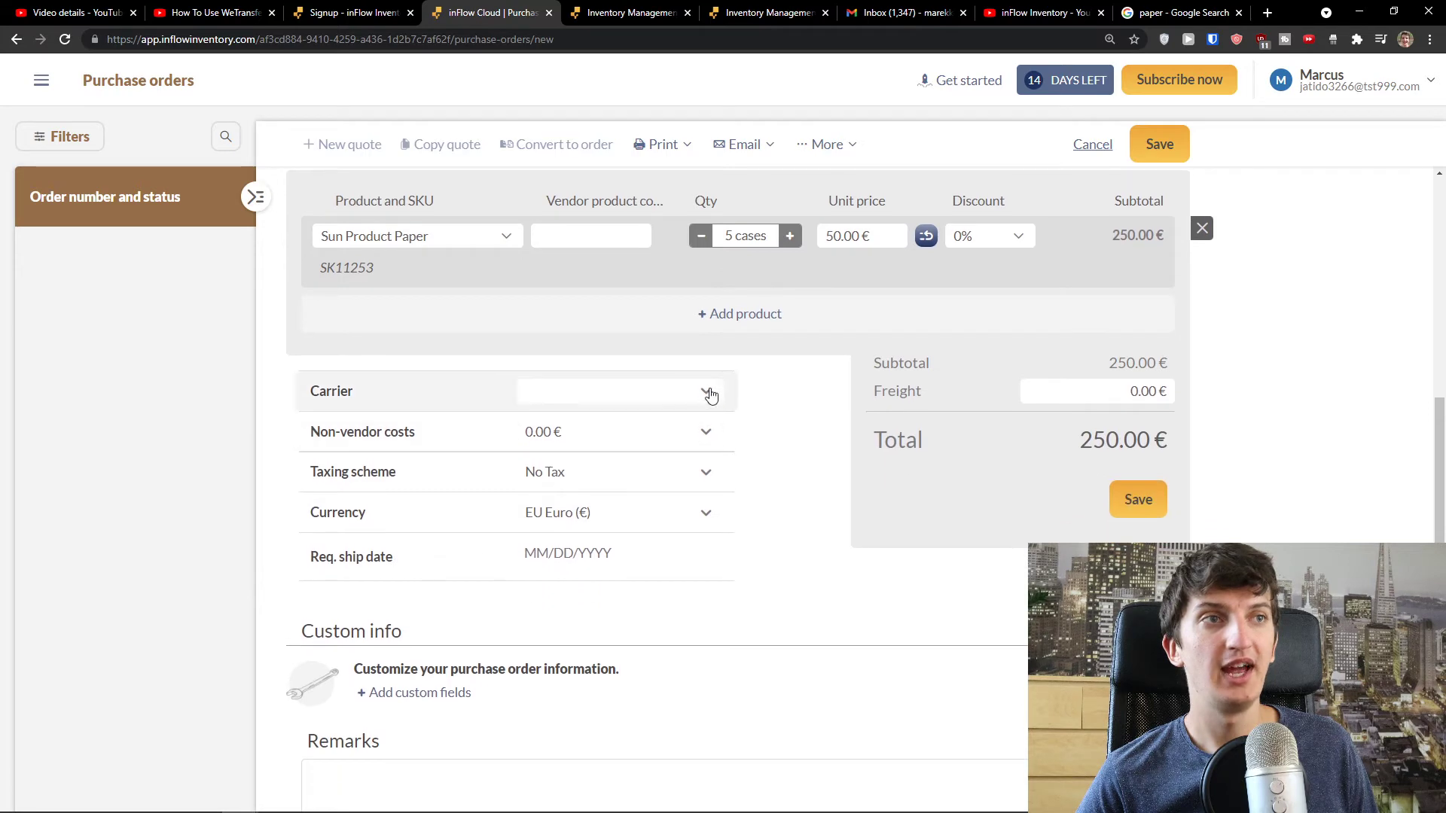
- Create carrier DHL, keep No Tax as the taxing scheme, and save the quote
left_click(710, 395)
left_click(652, 445)
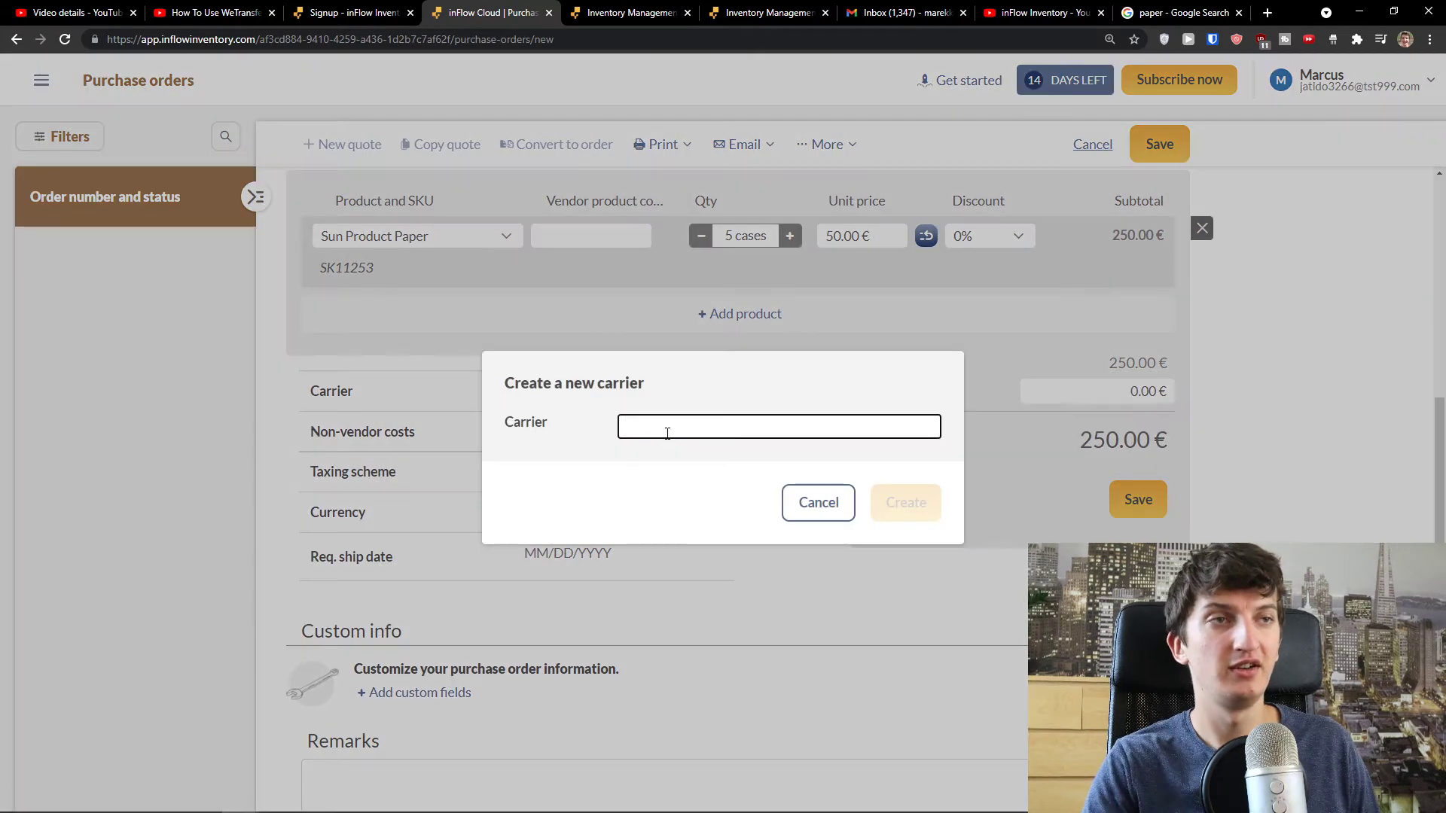
type("DHL")
left_click(904, 501)
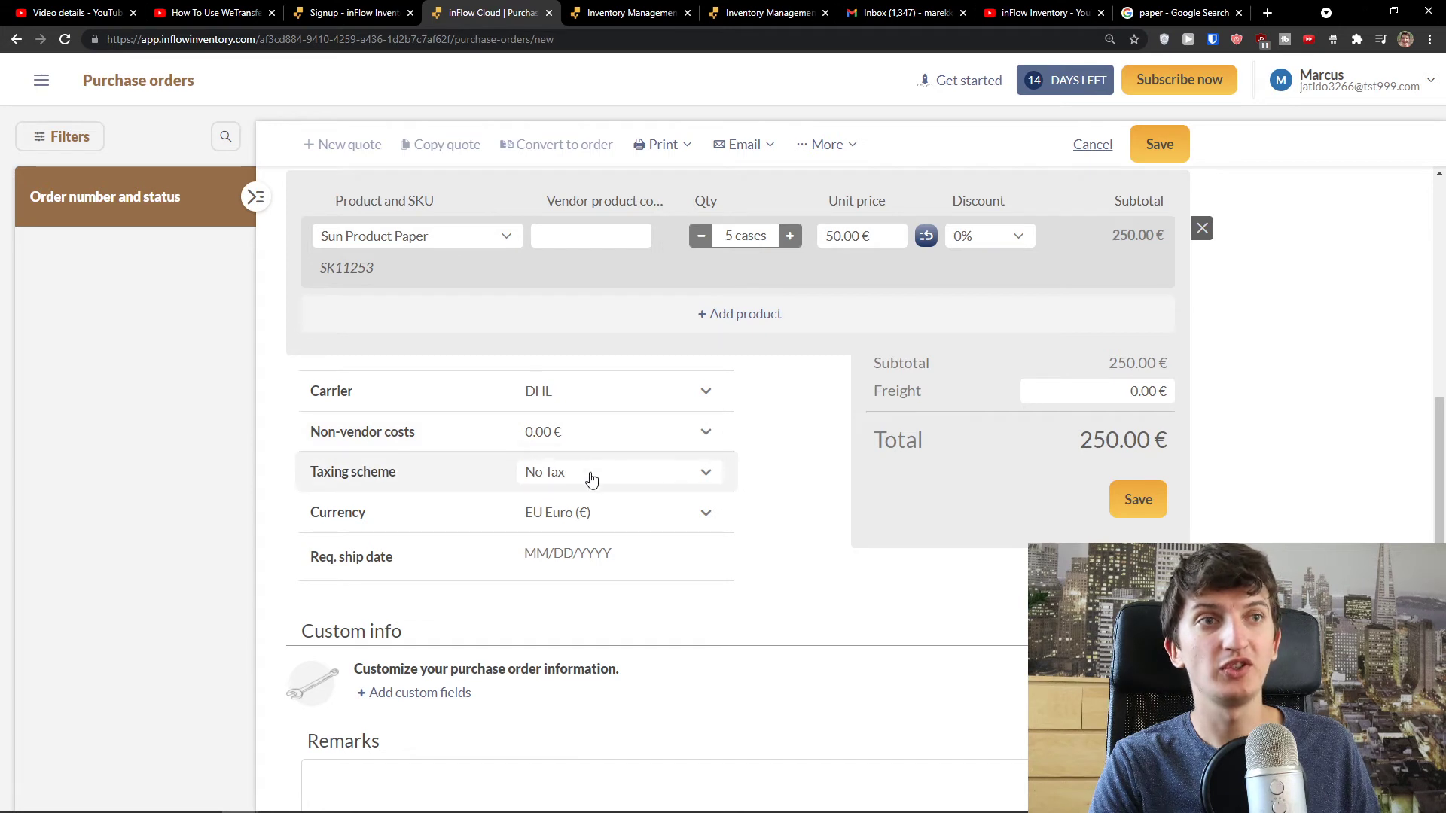
left_click(609, 477)
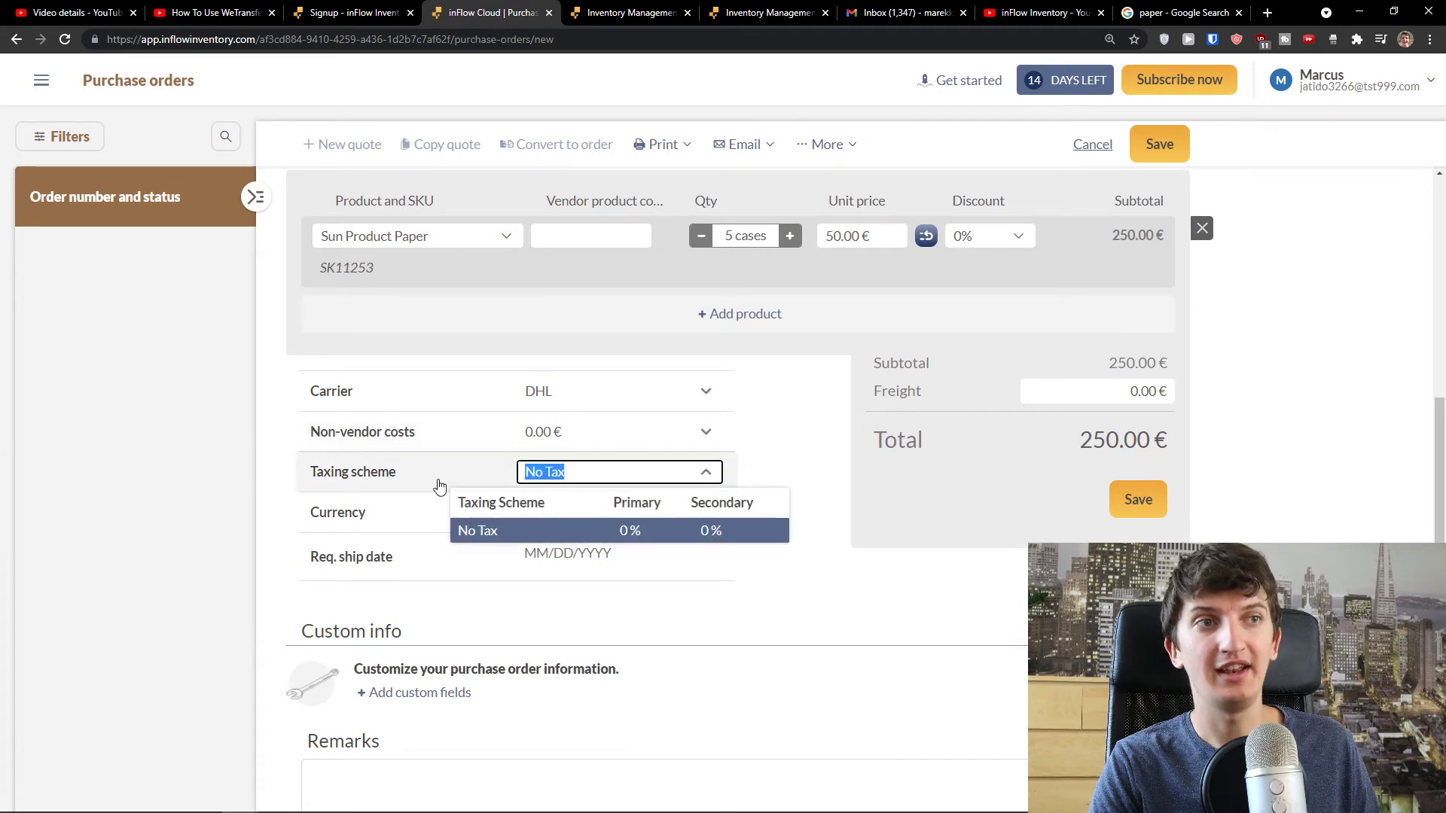
left_click(810, 590)
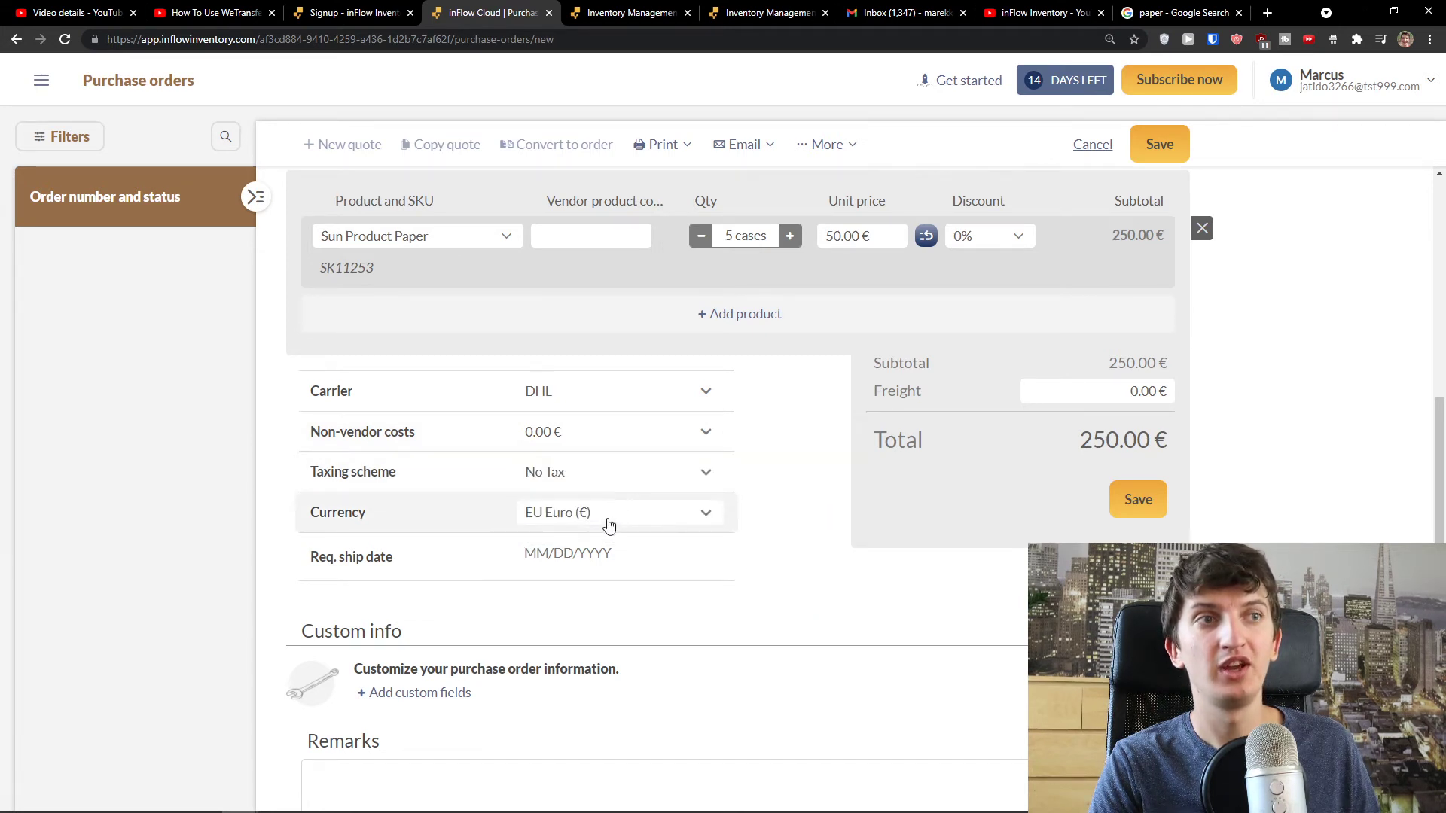
scroll(600, 494, "down", 1)
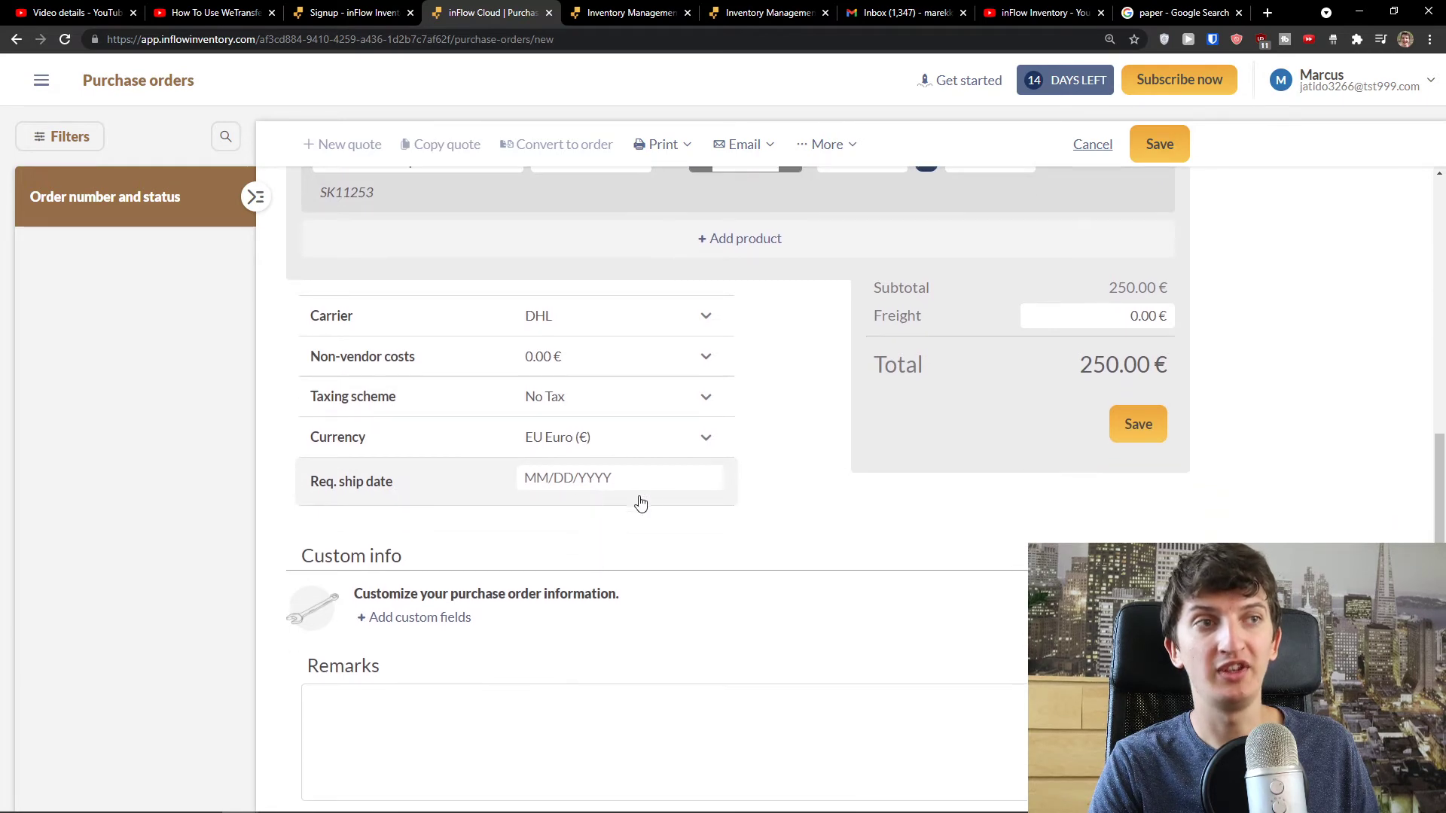
scroll(619, 481, "down", 1)
scroll(633, 507, "up", 6)
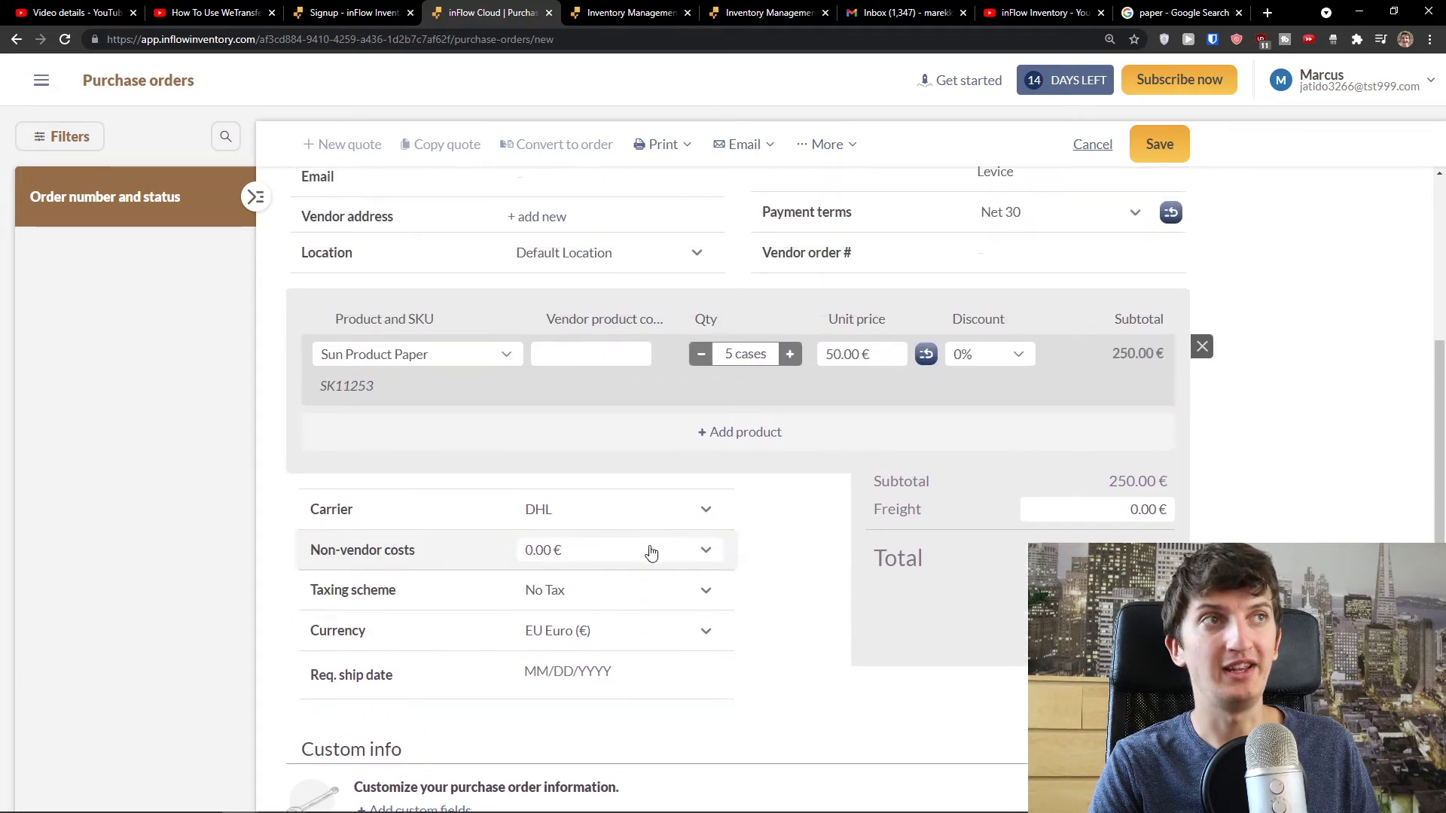
scroll(648, 551, "down", 2)
scroll(771, 595, "up", 5)
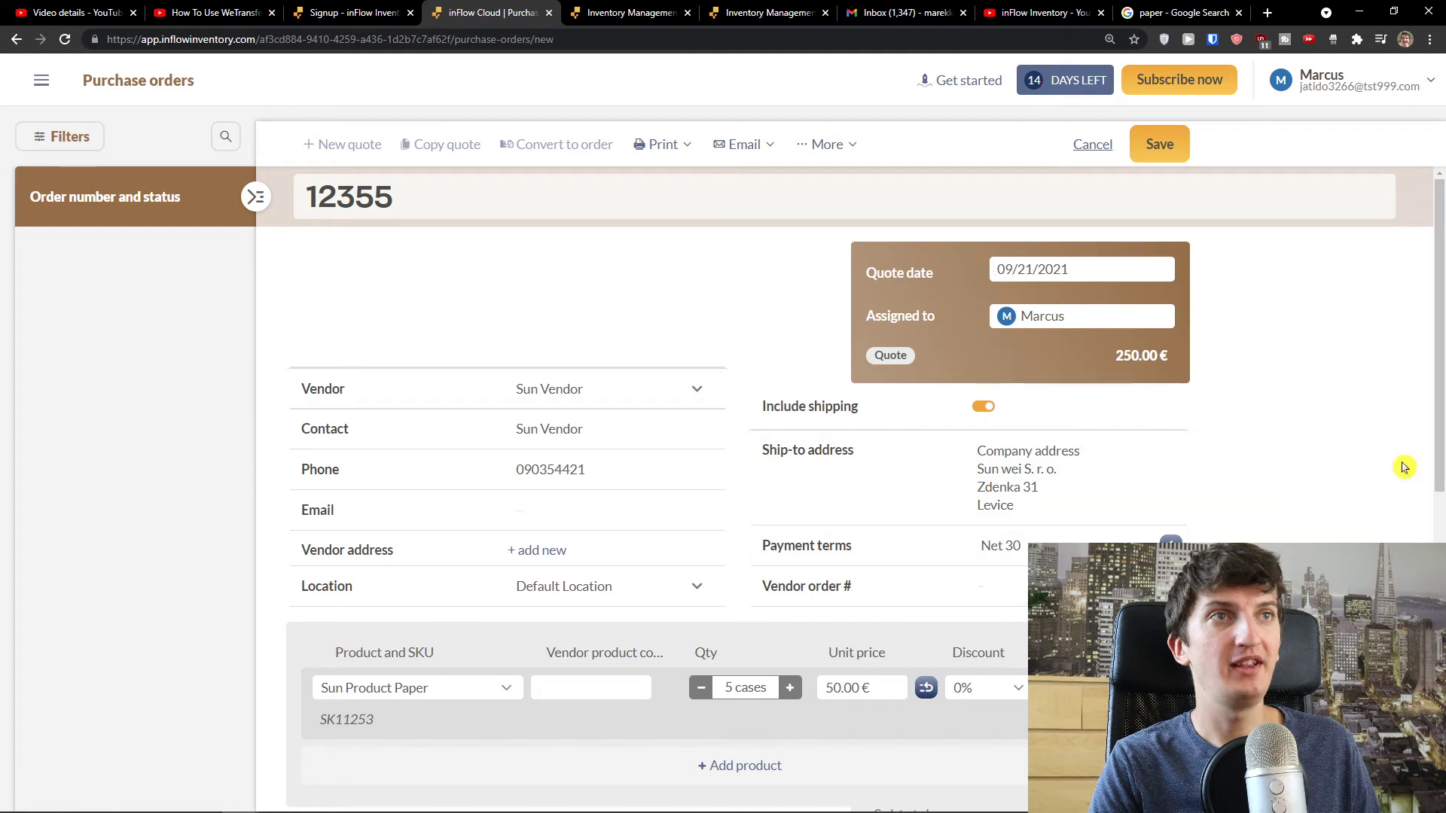
left_click(1154, 149)
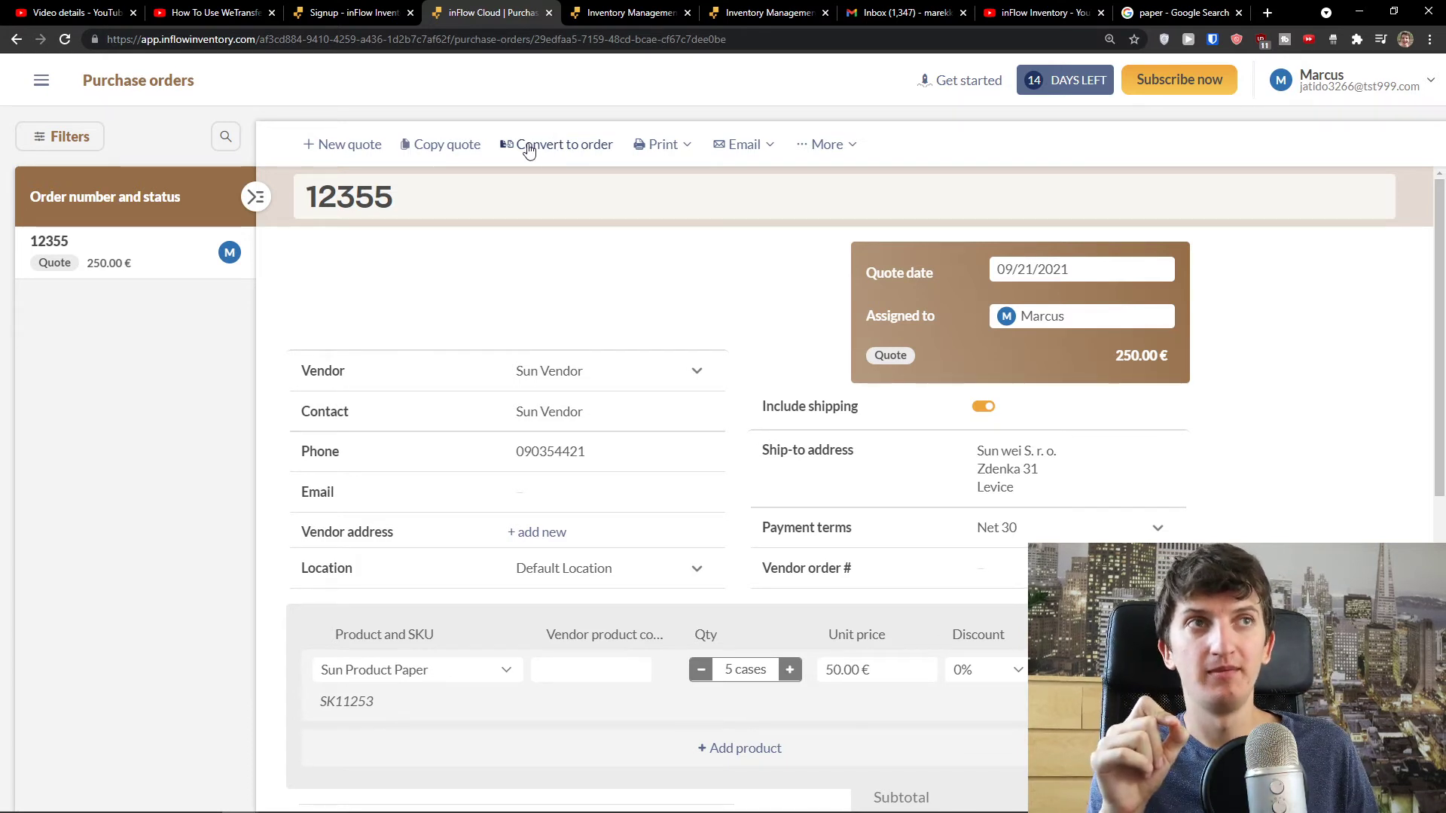
left_click(744, 147)
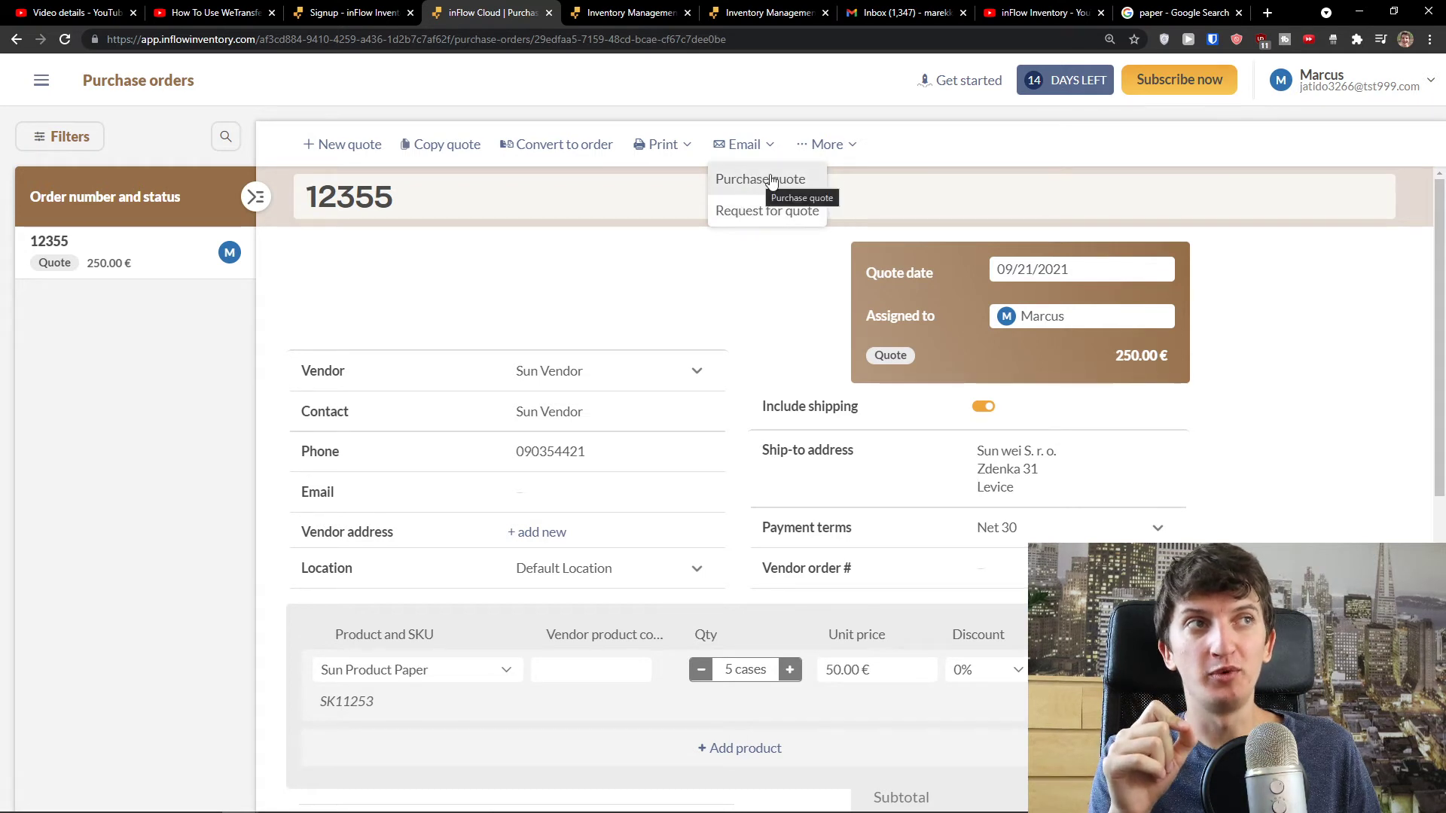
left_click(841, 150)
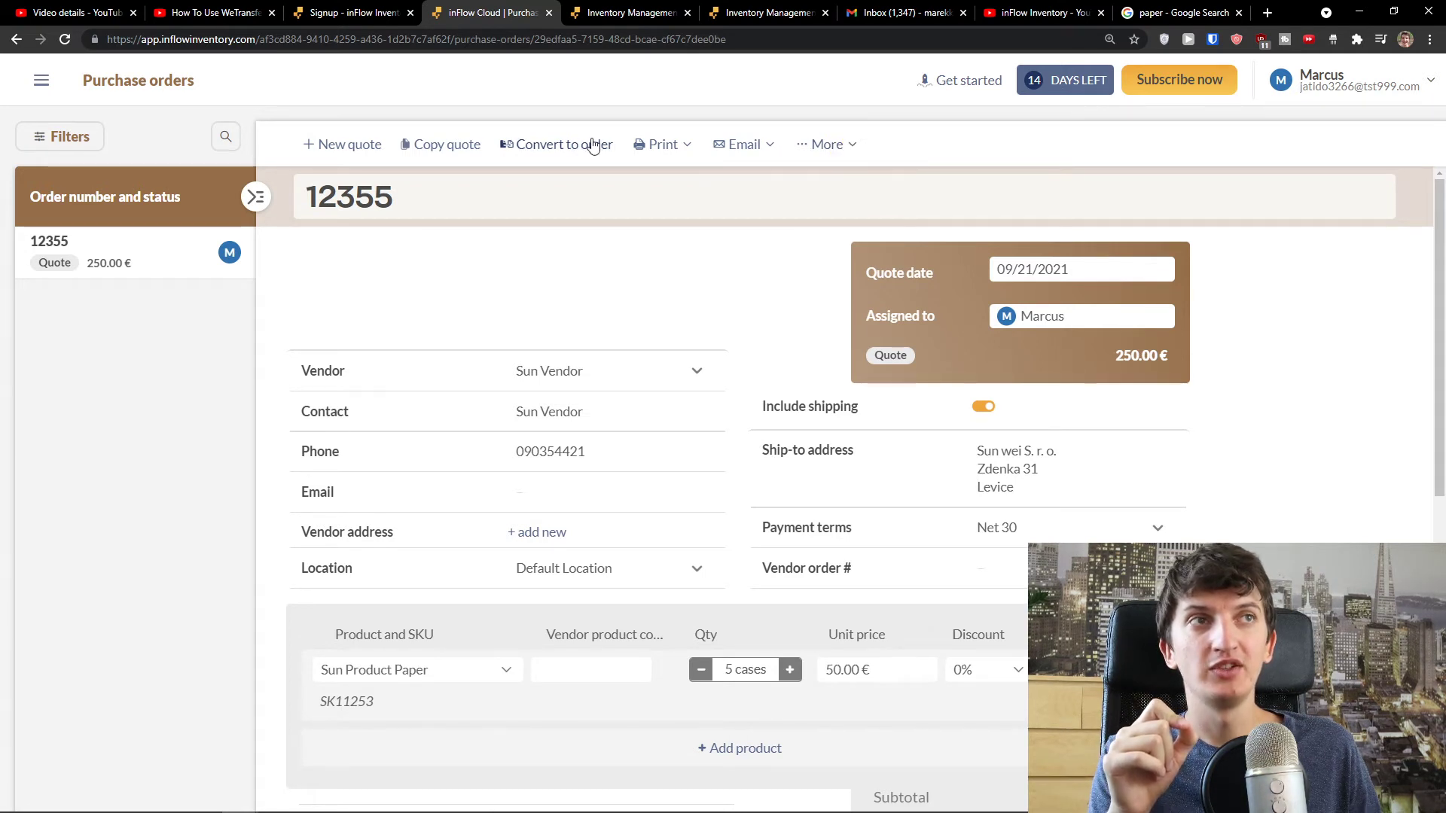
left_click(742, 145)
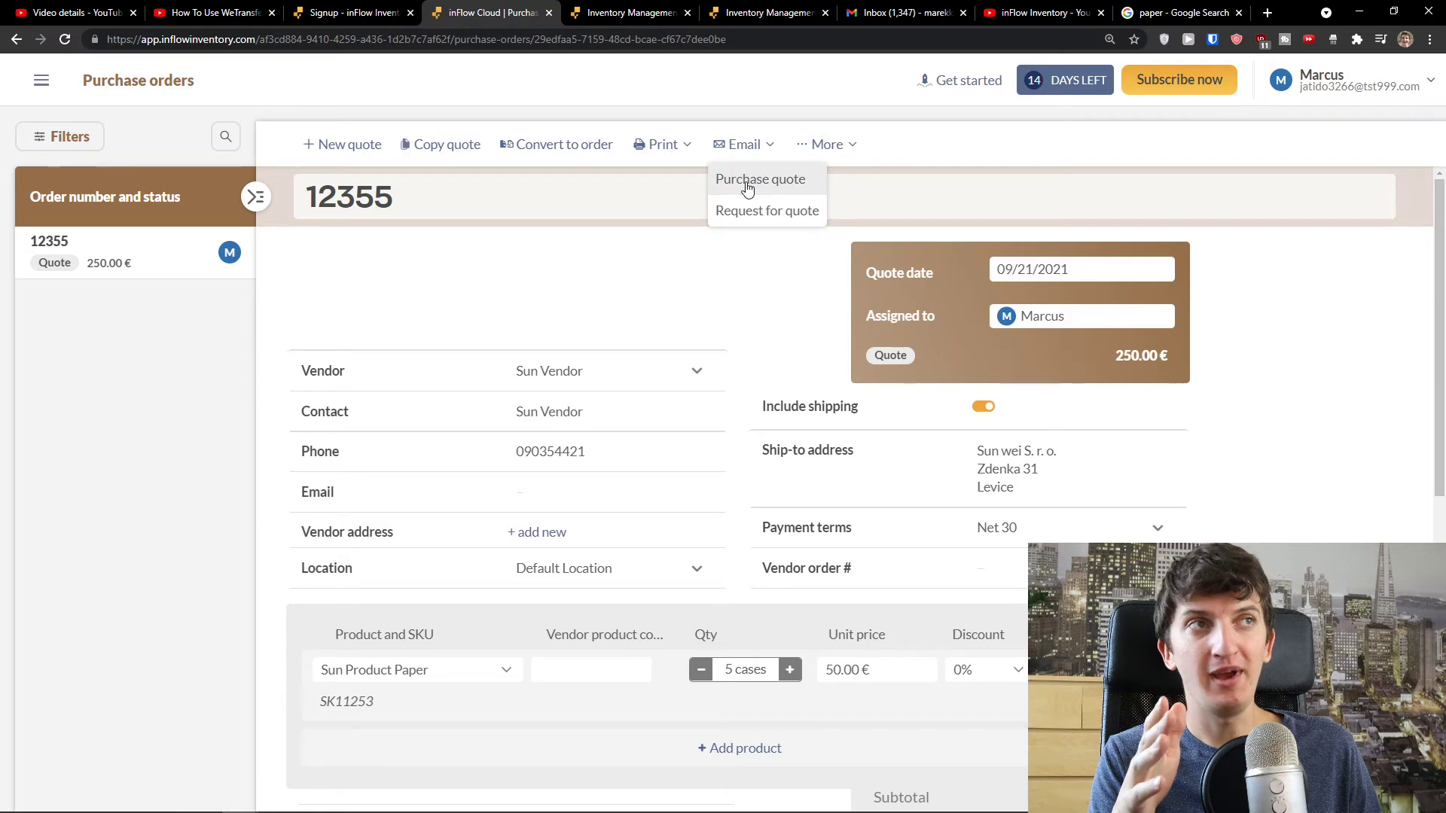
left_click(747, 182)
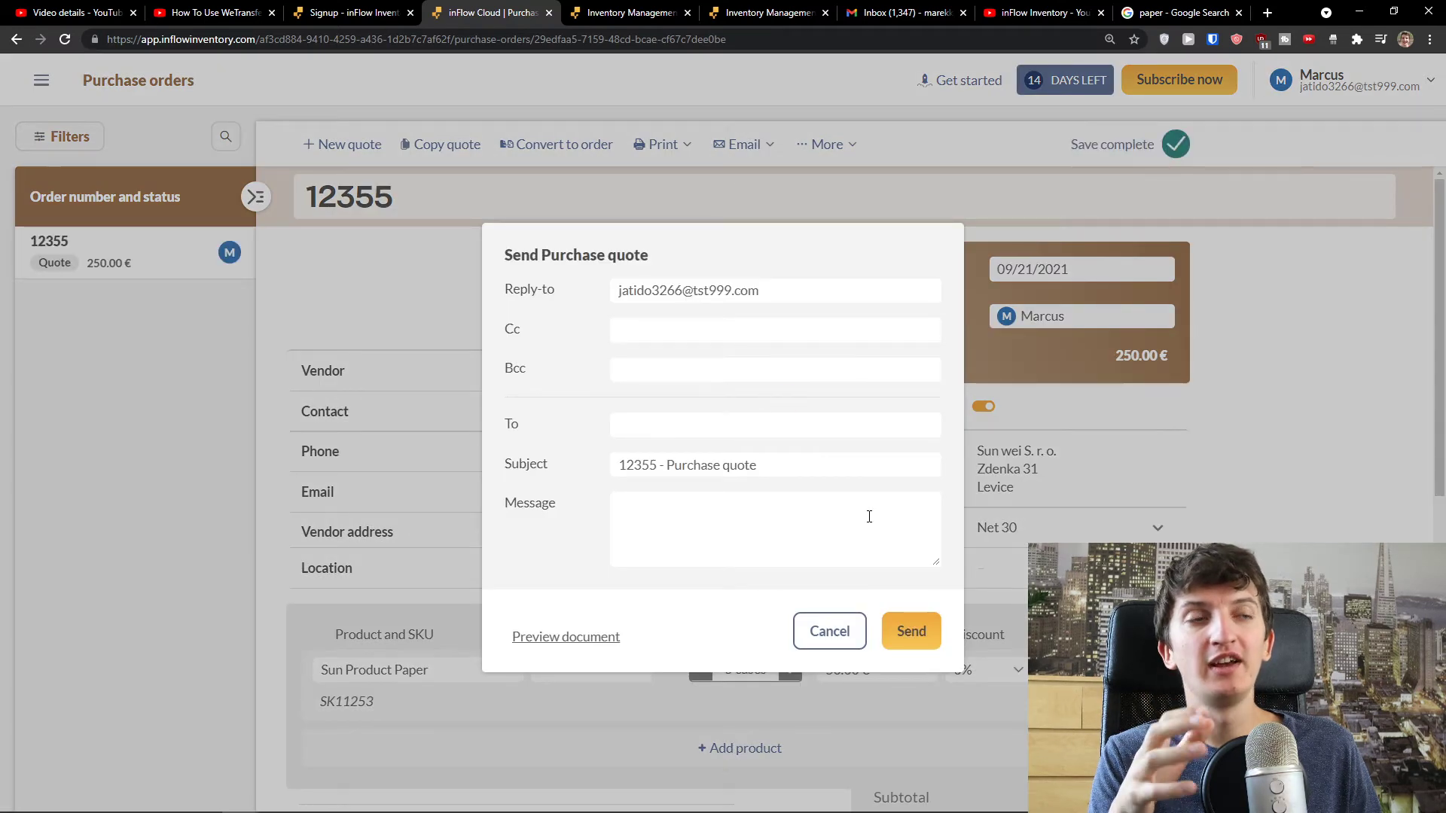
left_click(835, 644)
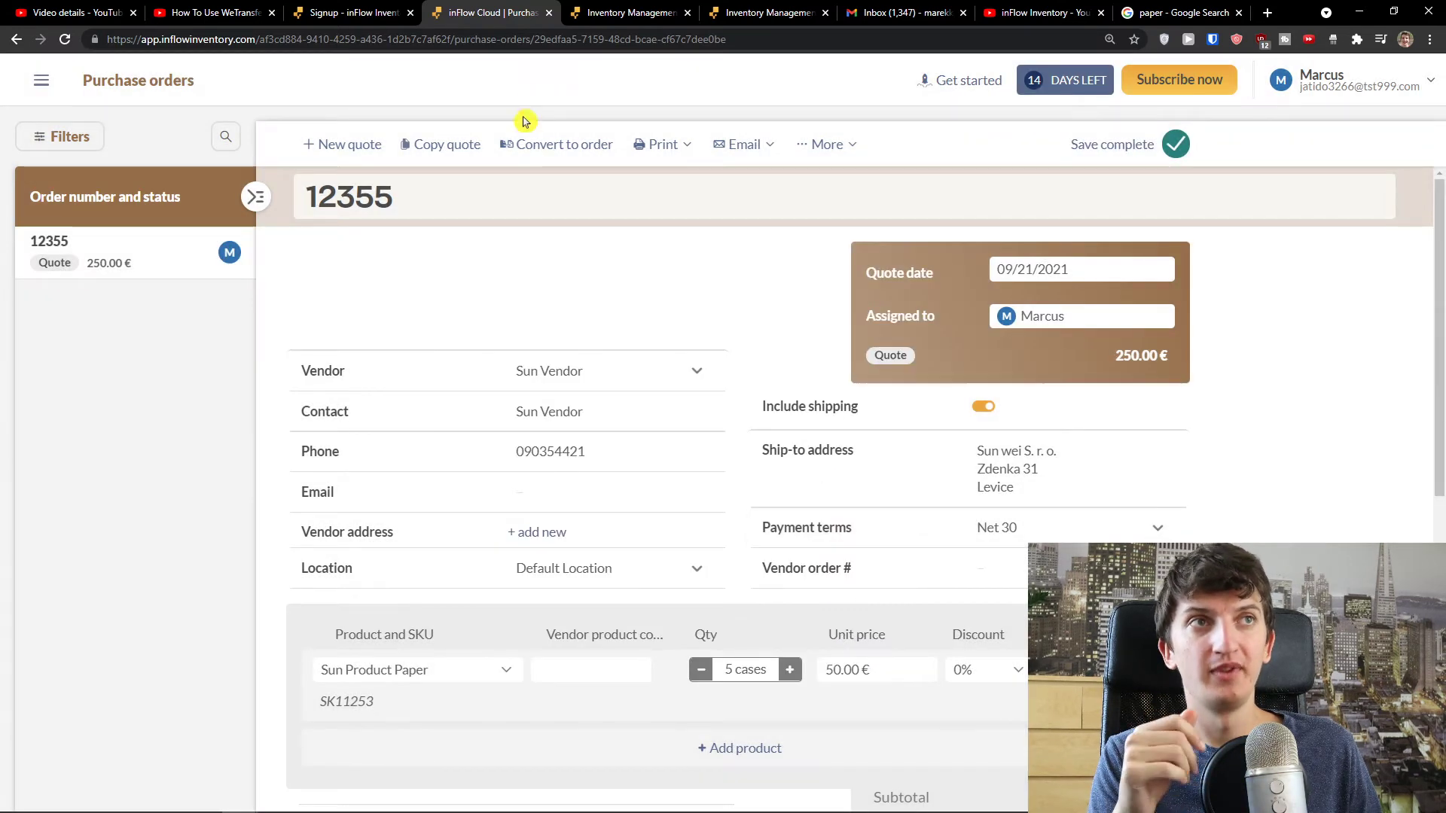
- Convert quote 12355 into purchase order PO-000001 and scroll through it to review
left_click(580, 154)
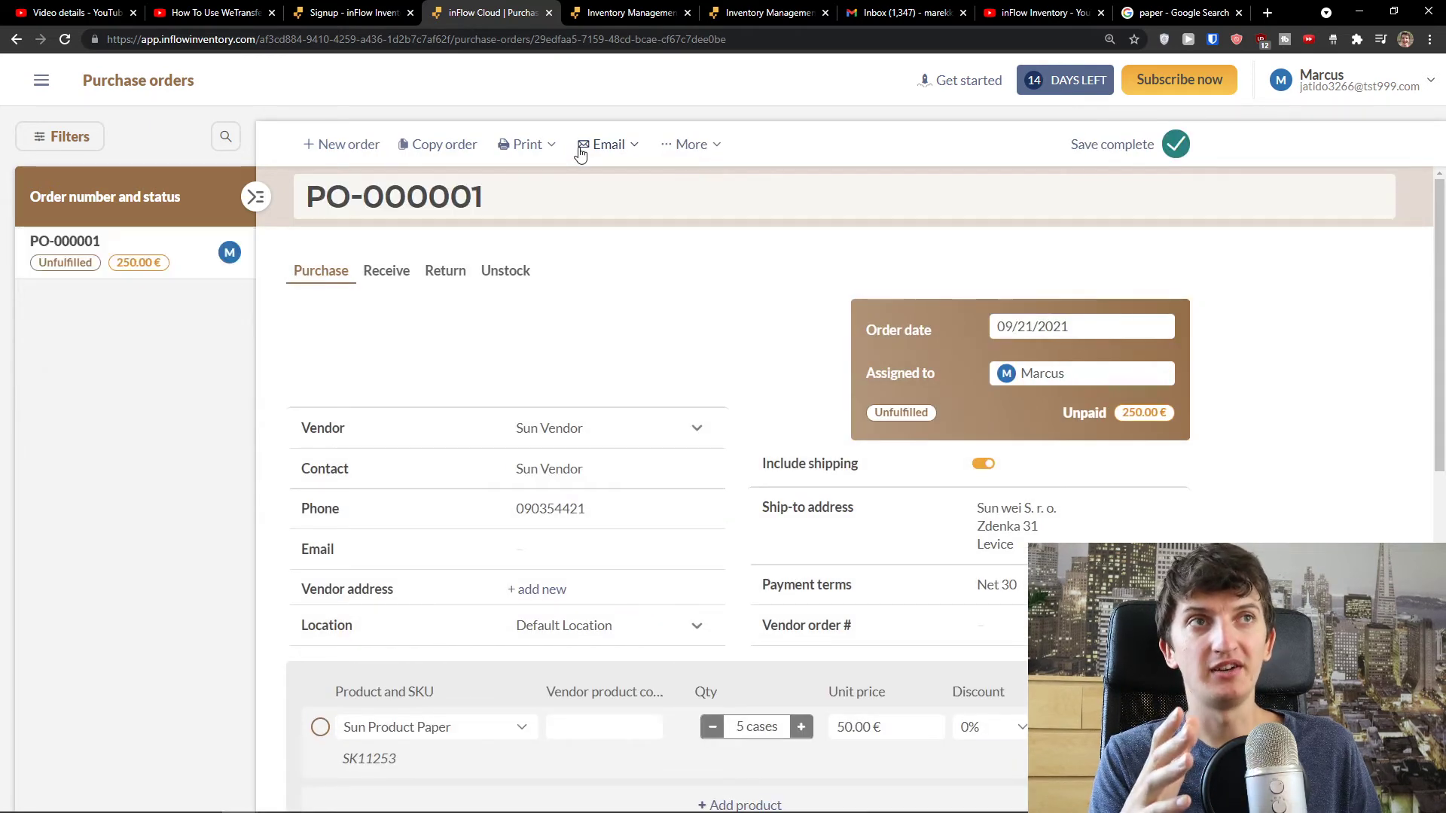
scroll(680, 226, "down", 5)
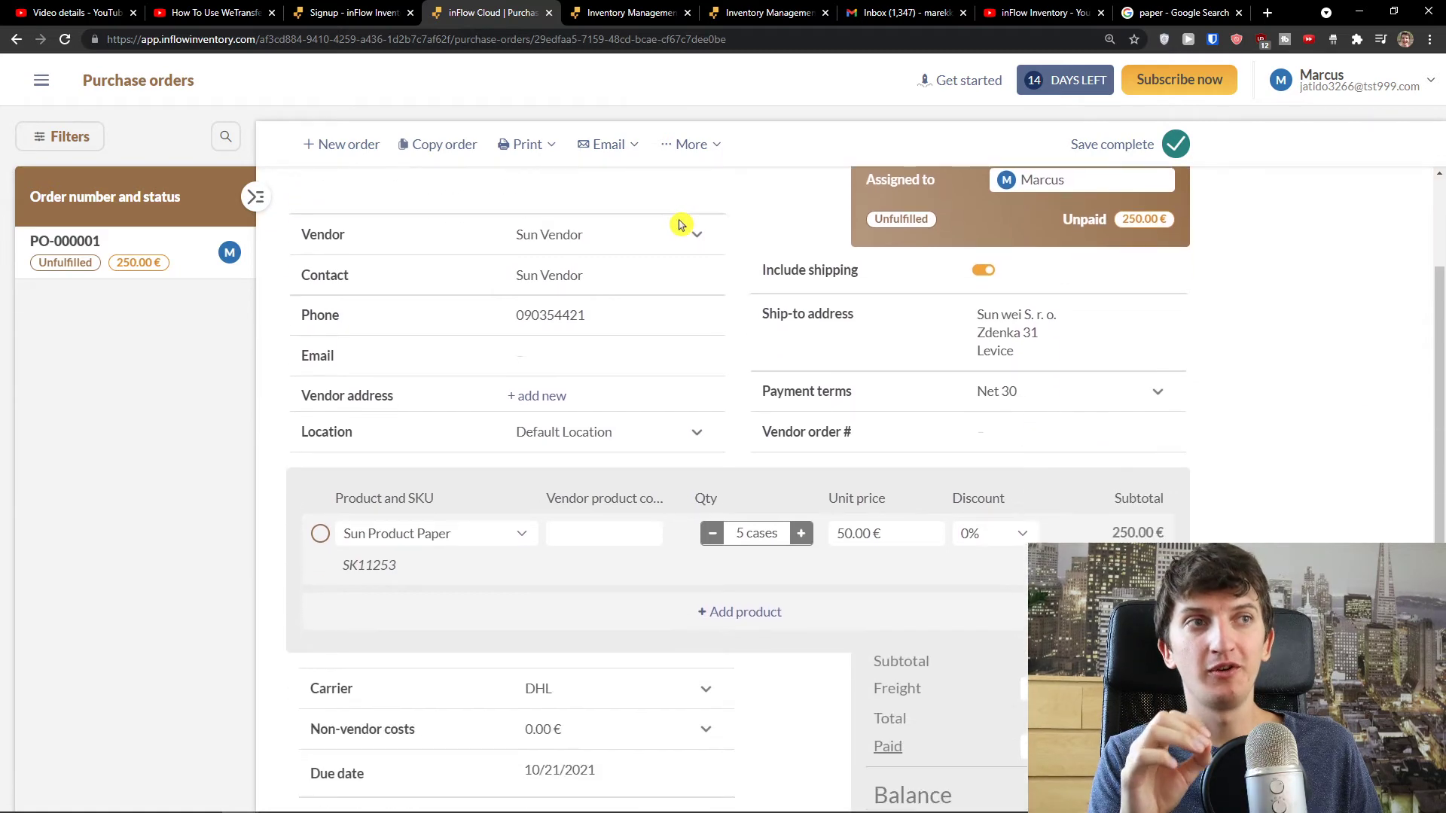
scroll(670, 234, "up", 5)
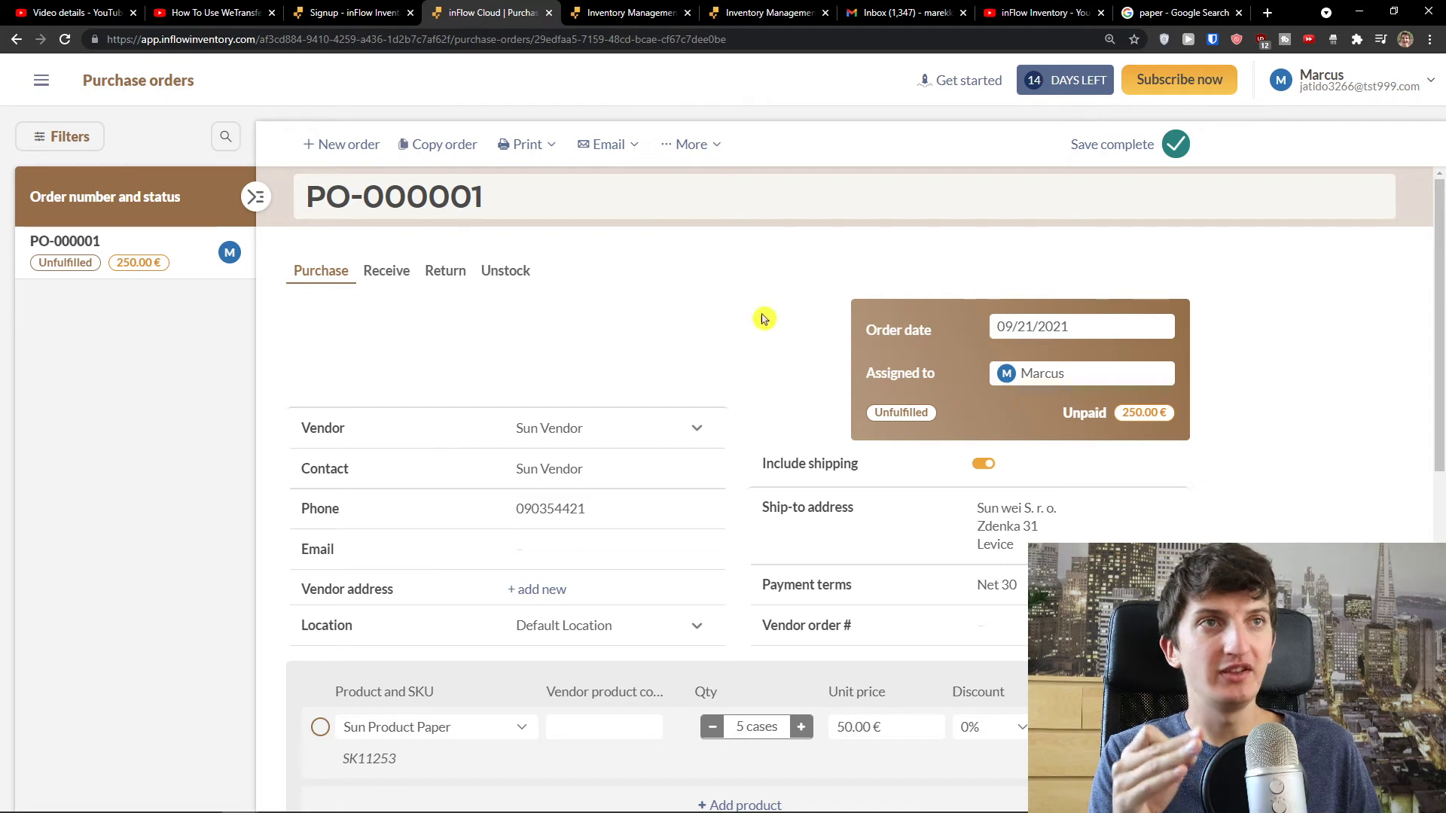
left_click_drag(495, 199, 304, 200)
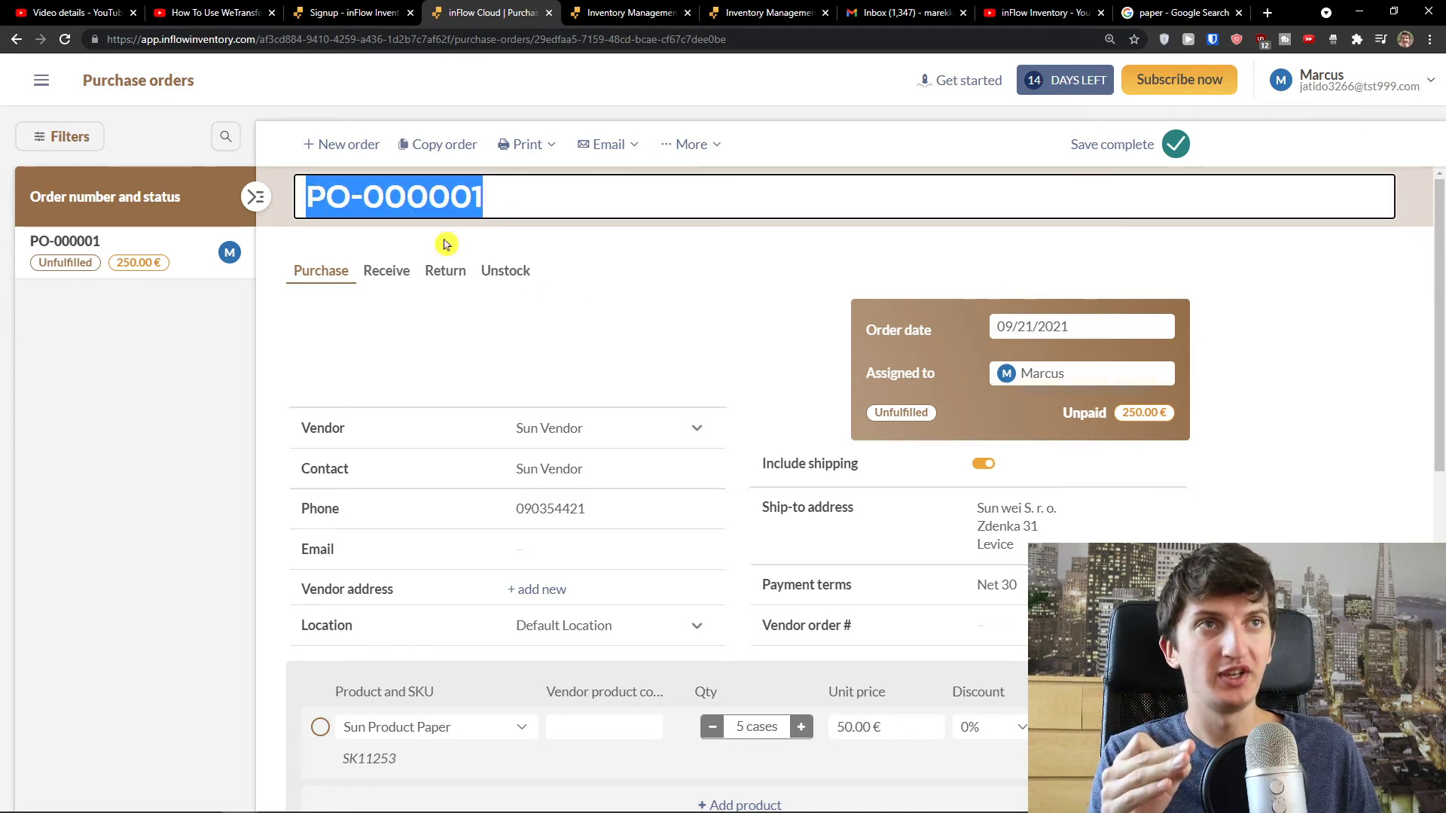
scroll(787, 390, "down", 1)
scroll(952, 410, "down", 3)
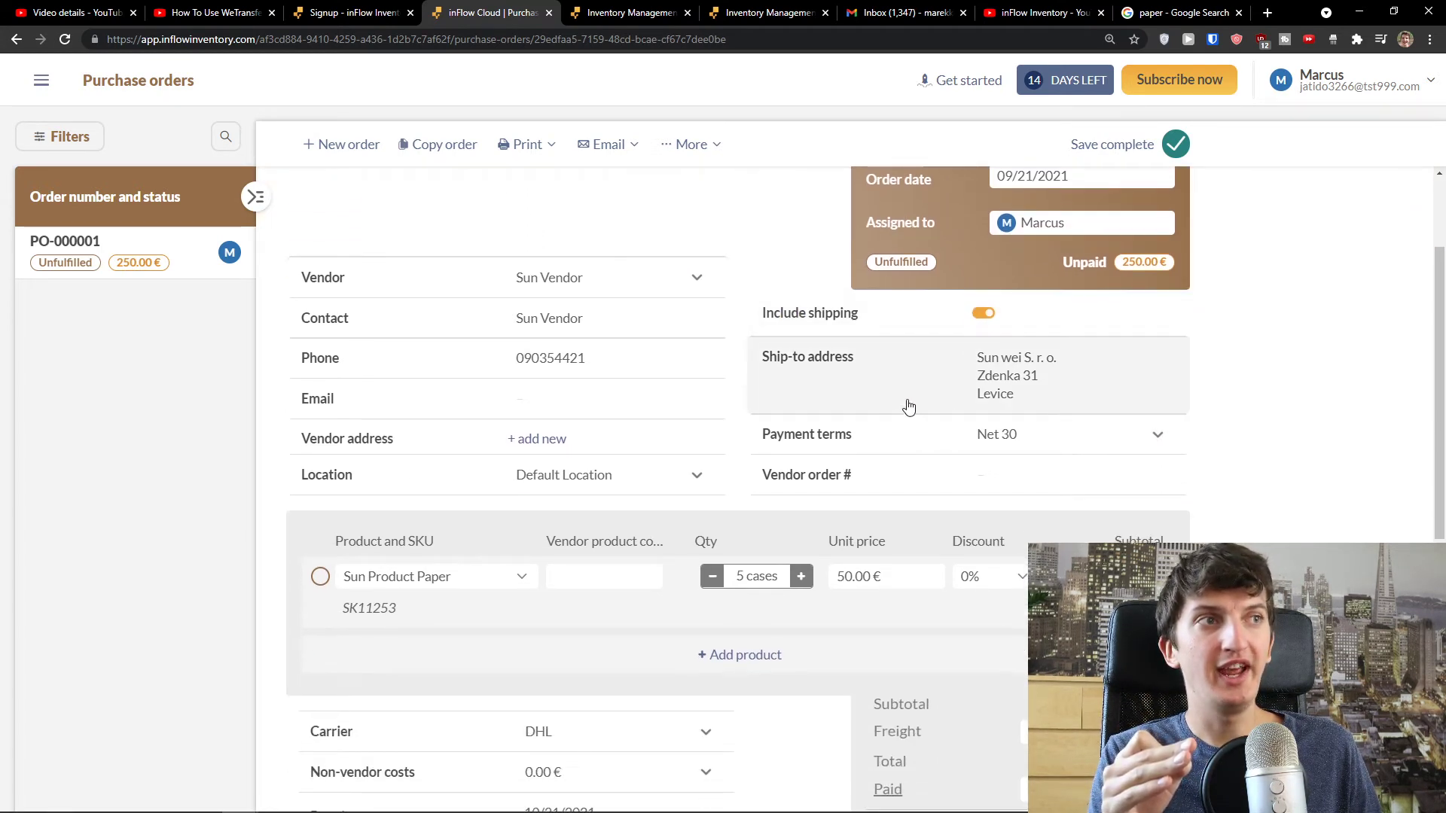
scroll(865, 409, "down", 1)
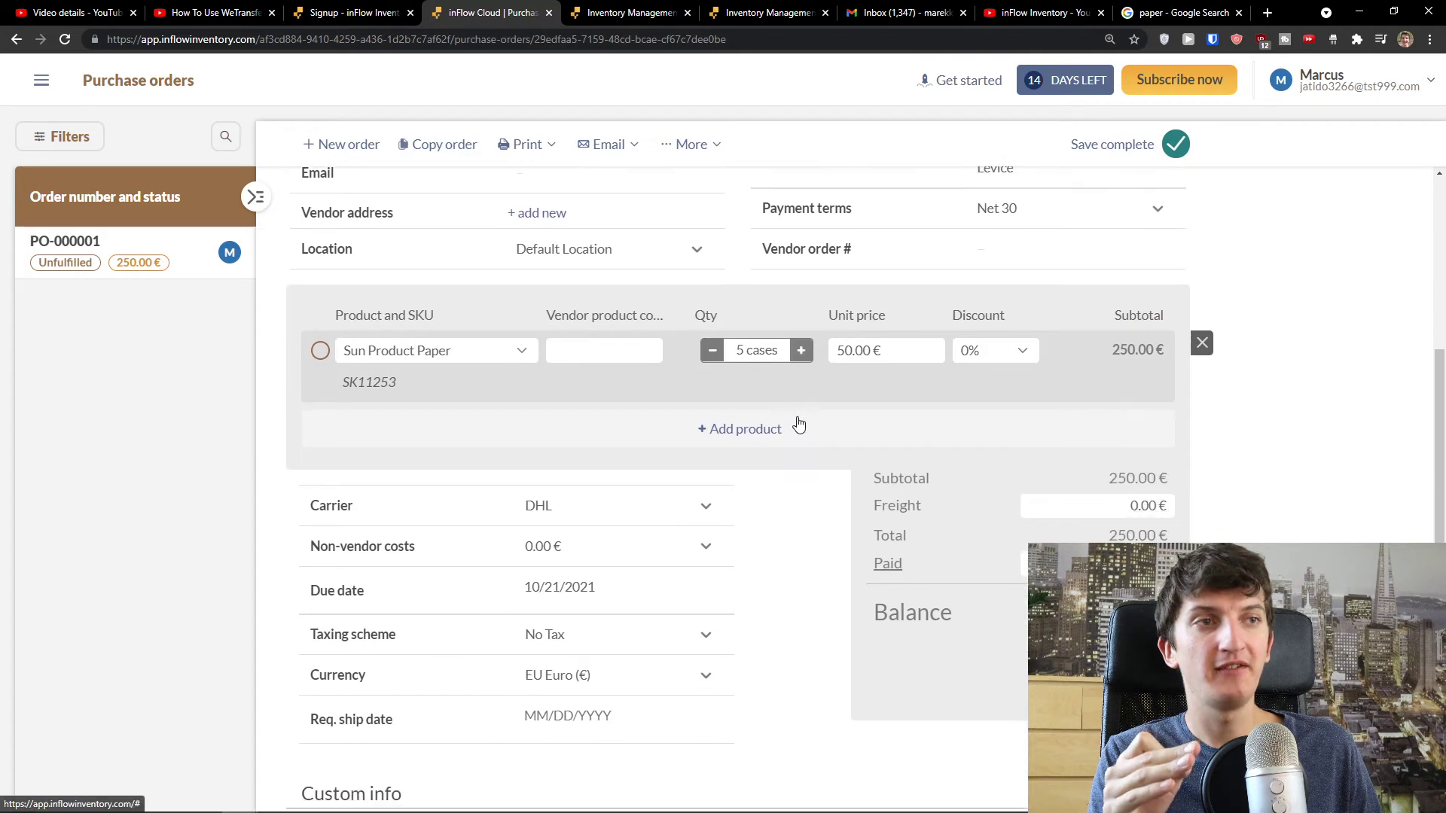
scroll(798, 424, "down", 1)
scroll(772, 418, "down", 1)
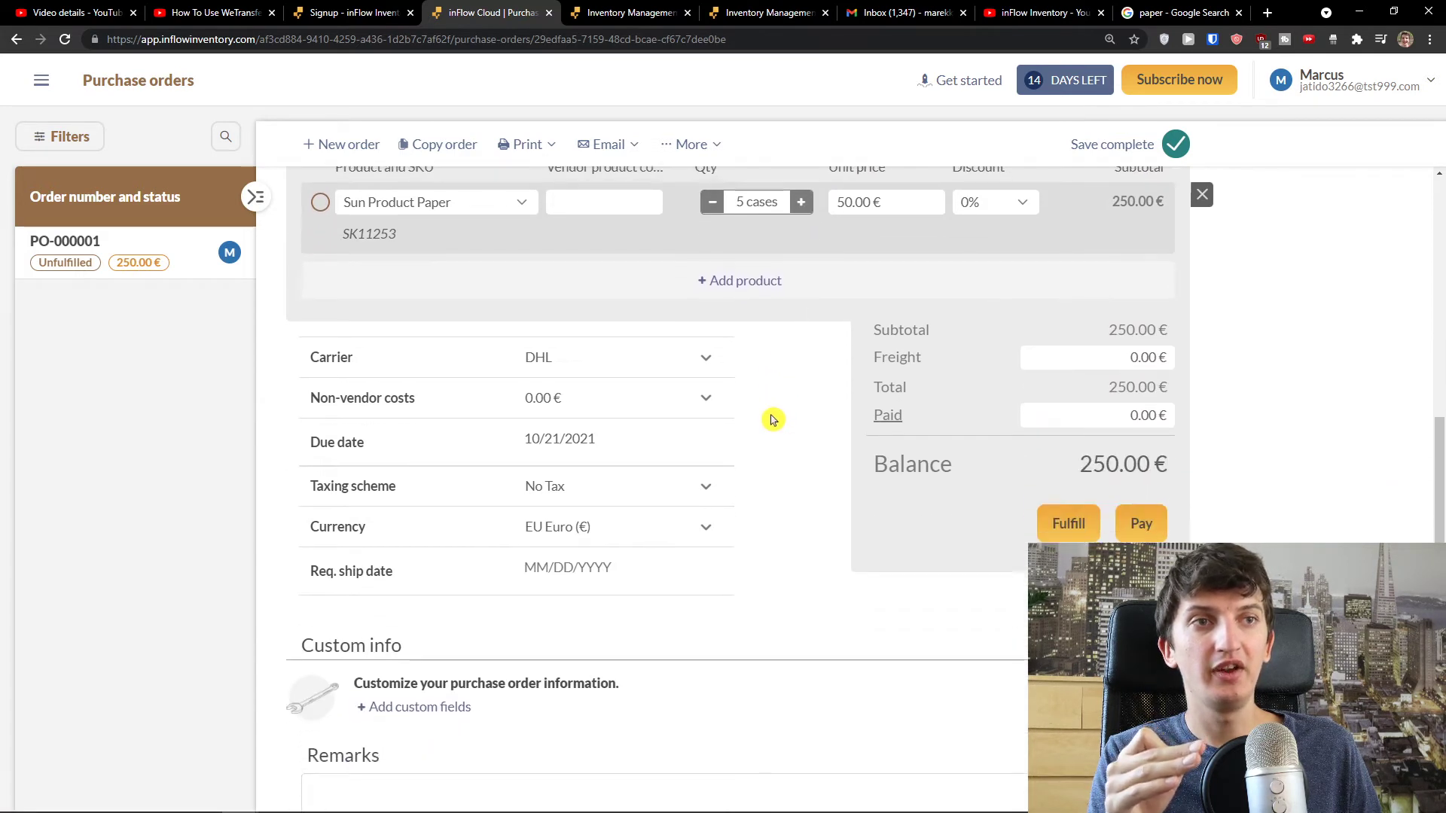
scroll(768, 419, "down", 1)
scroll(768, 419, "up", 2)
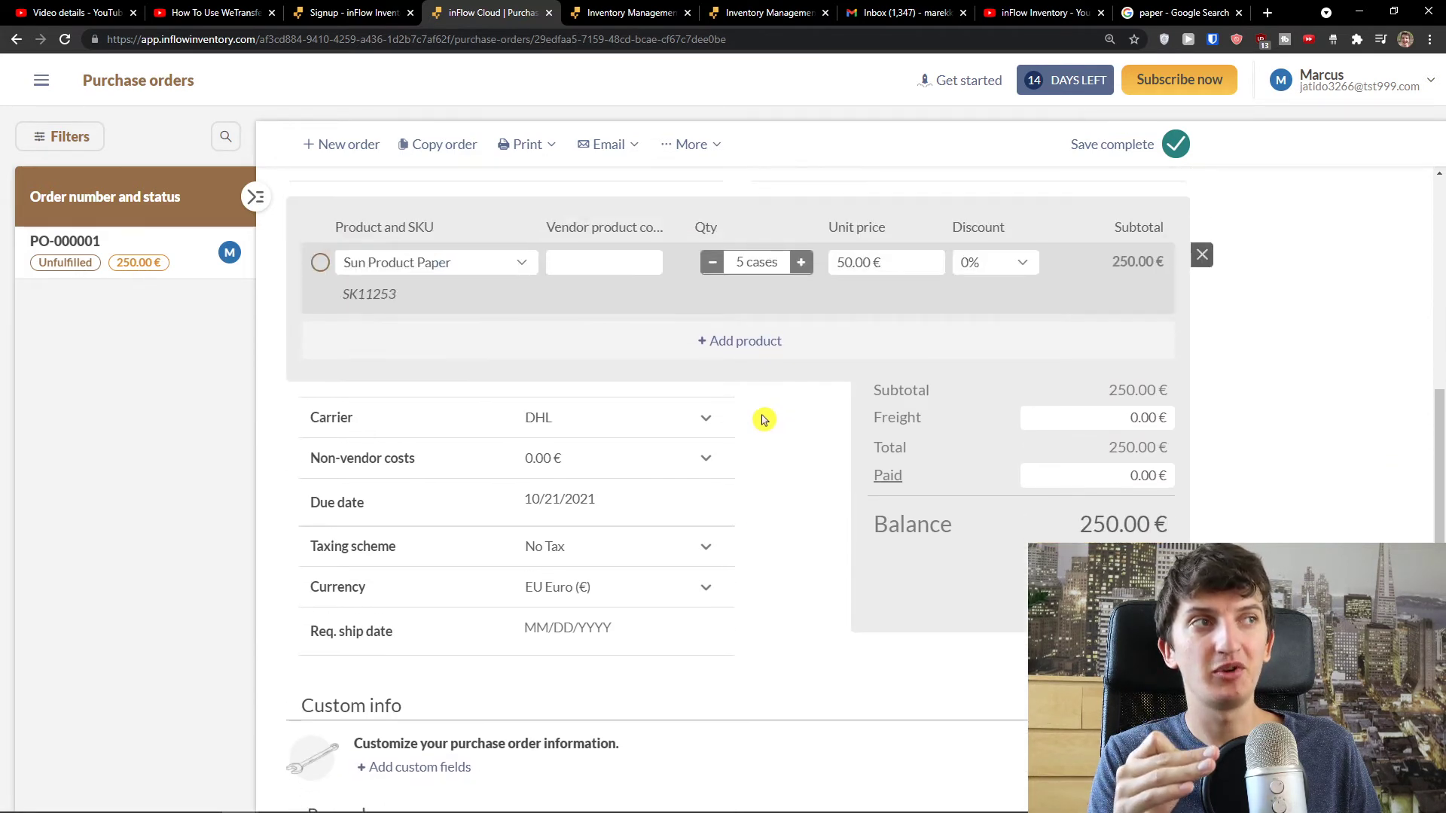
scroll(776, 417, "down", 3)
middle_click(790, 430)
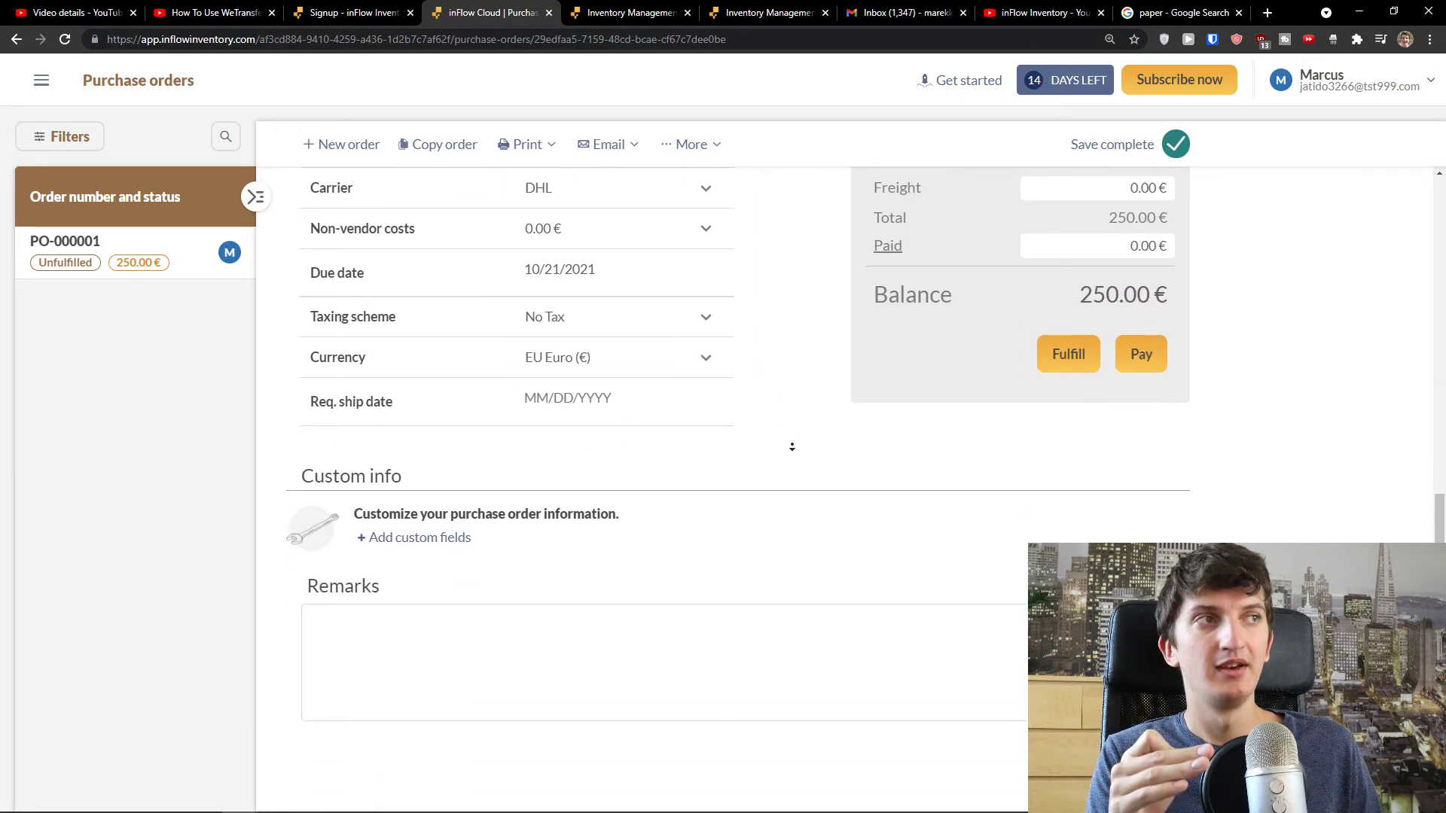
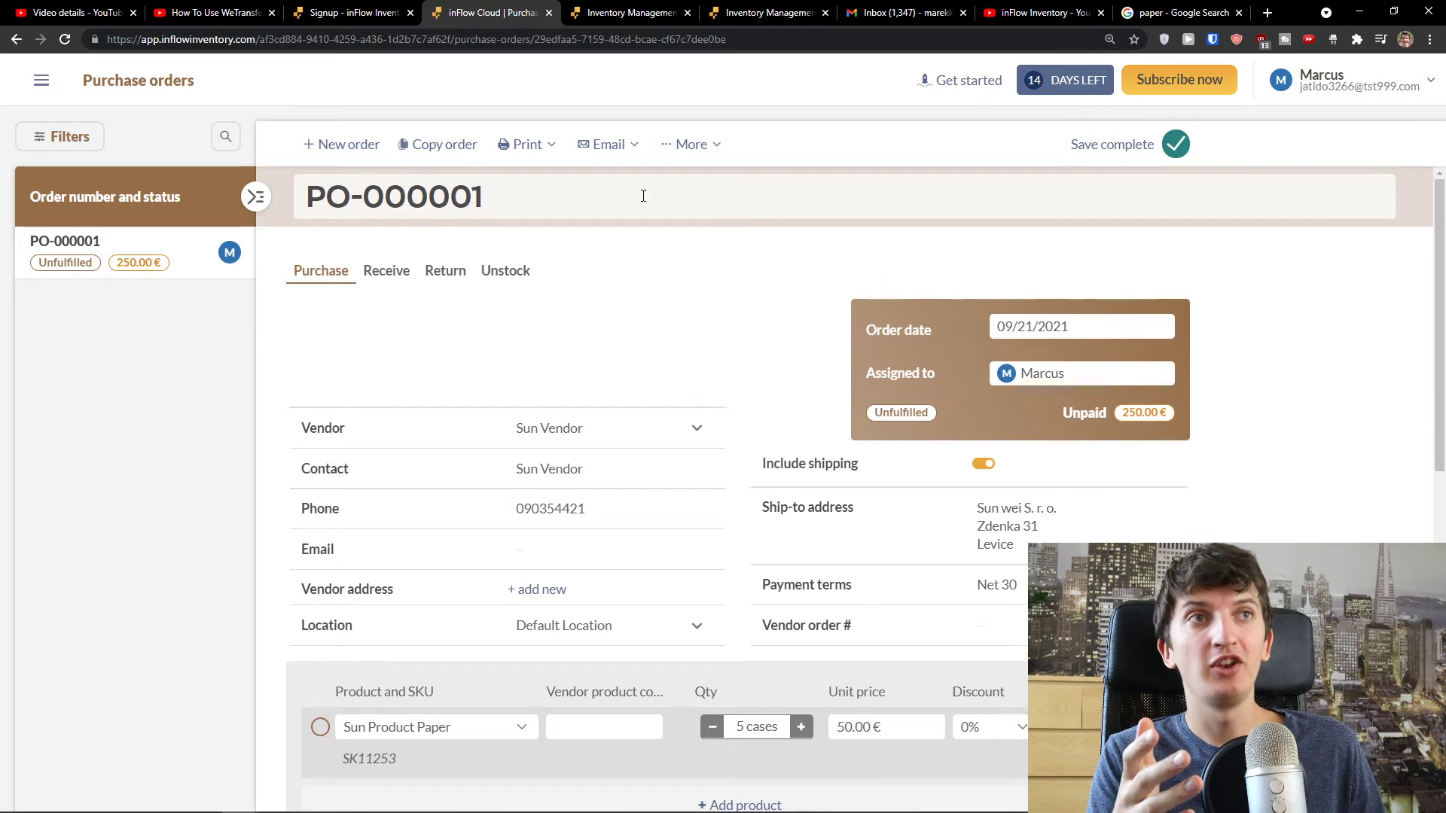
- Start a new purchase order for Sun Vendor and look through its email and extra-action menus
left_click(347, 145)
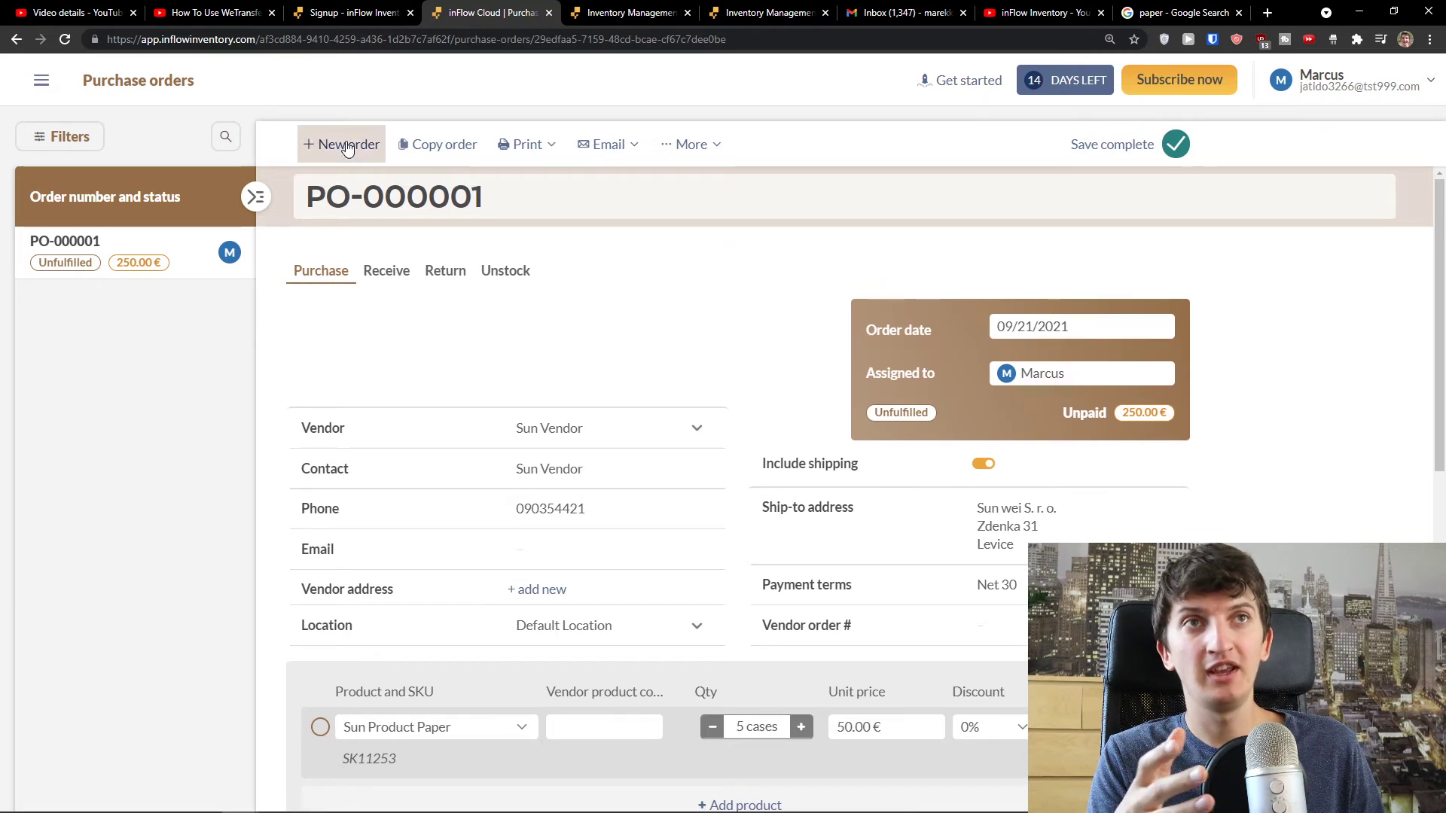
left_click(685, 456)
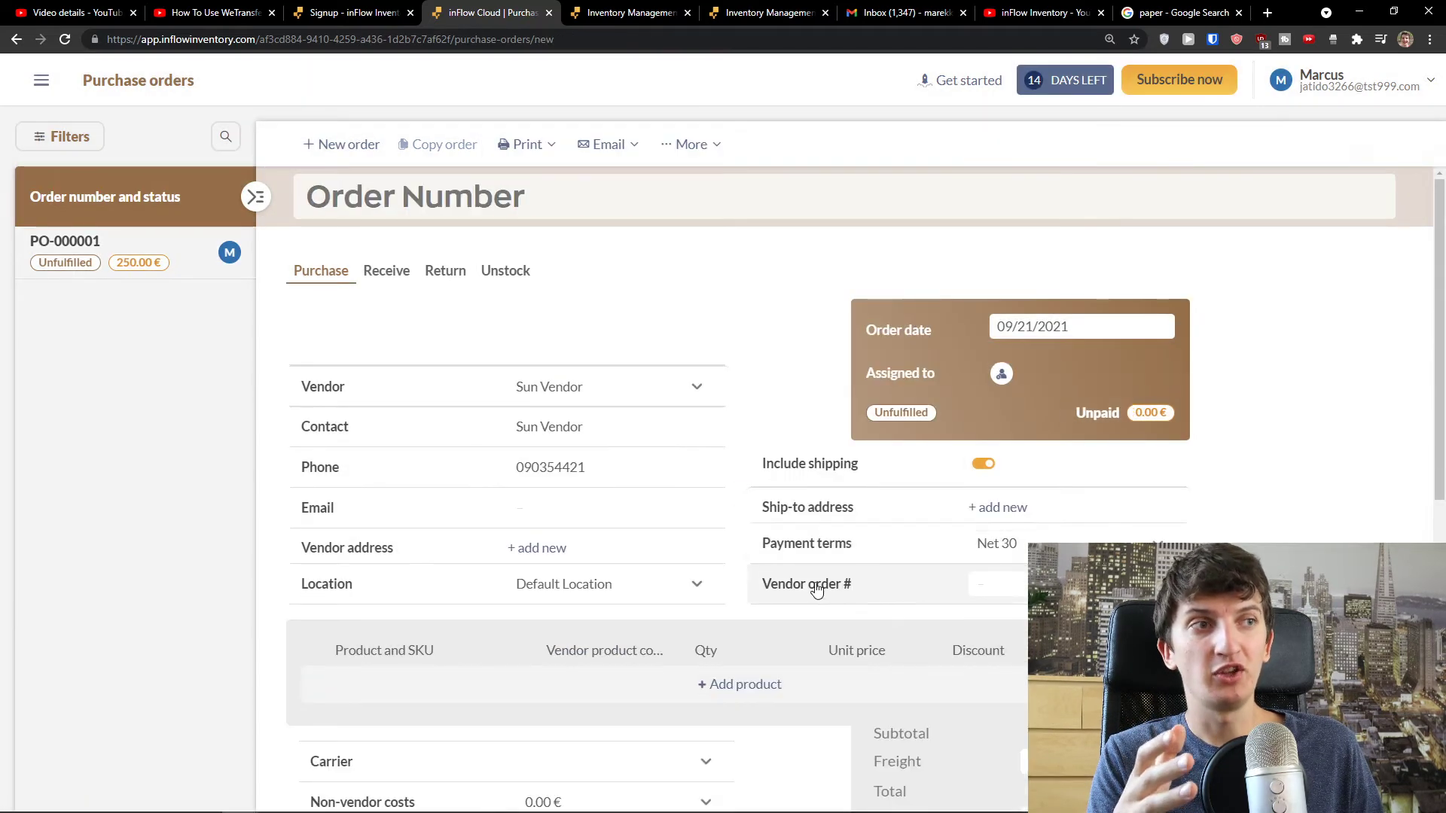
scroll(715, 503, "down", 1)
scroll(715, 503, "down", 4)
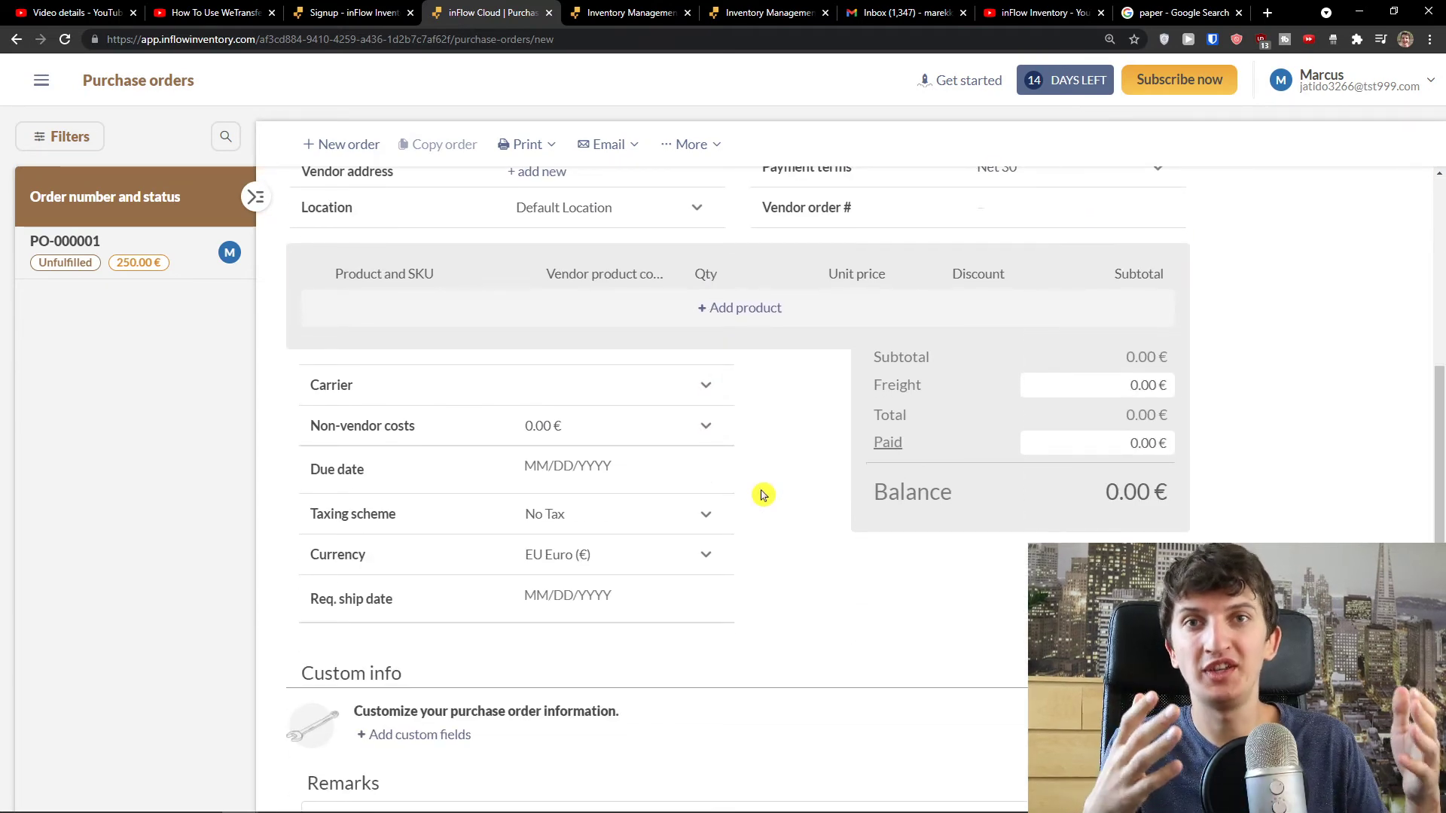
scroll(762, 495, "up", 4)
scroll(761, 494, "up", 1)
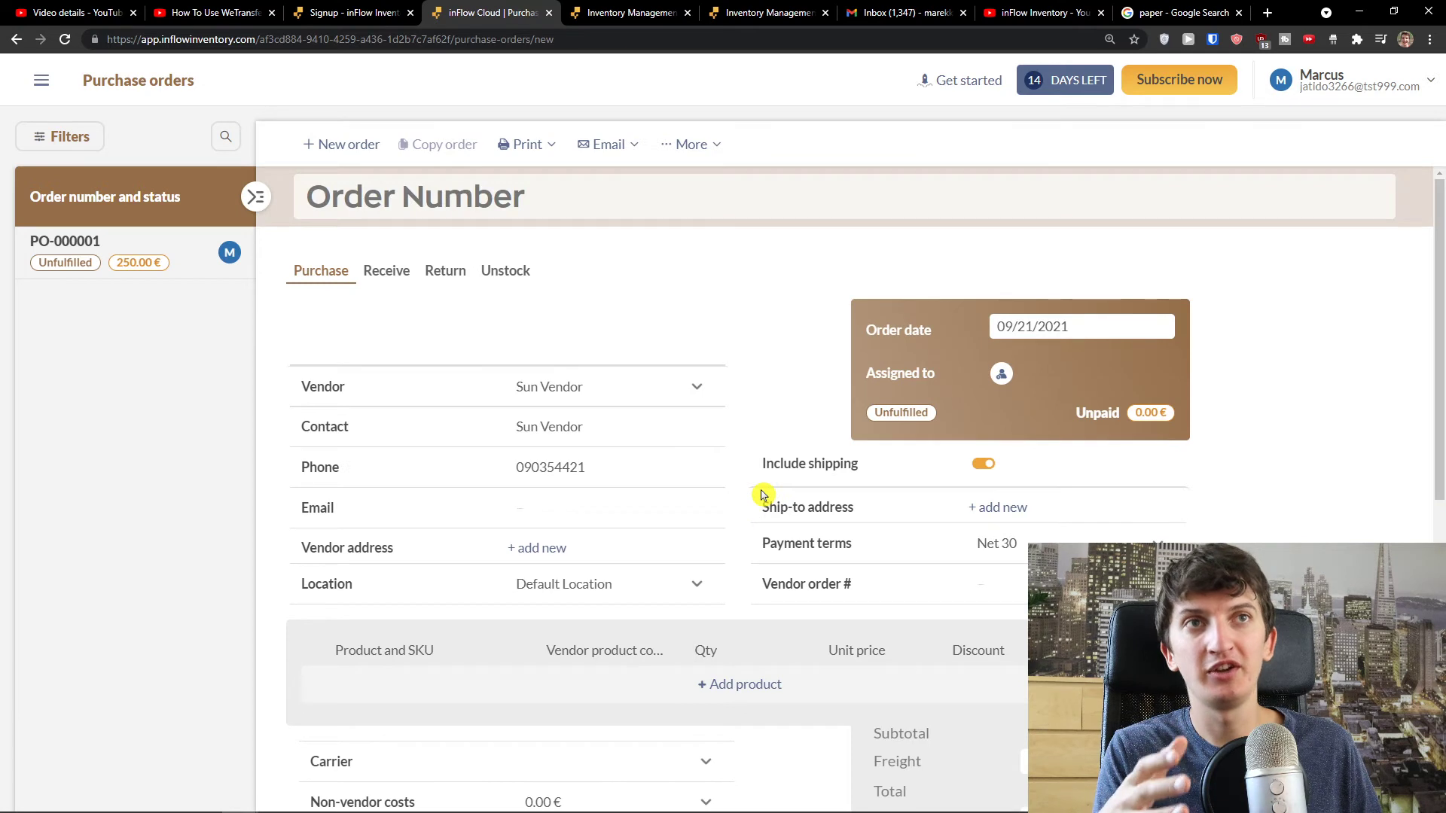
left_click(610, 145)
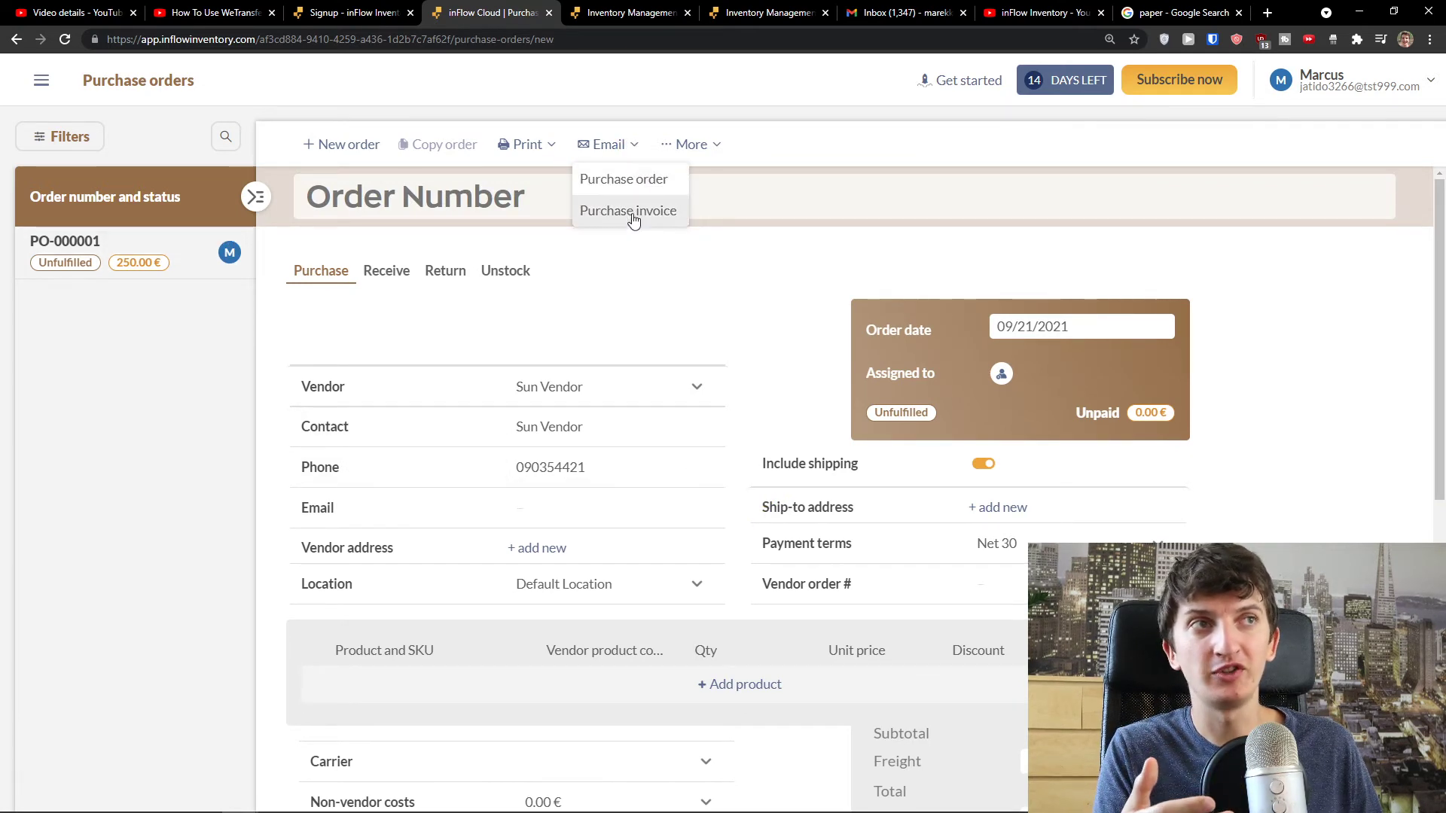
left_click(706, 149)
left_click(708, 150)
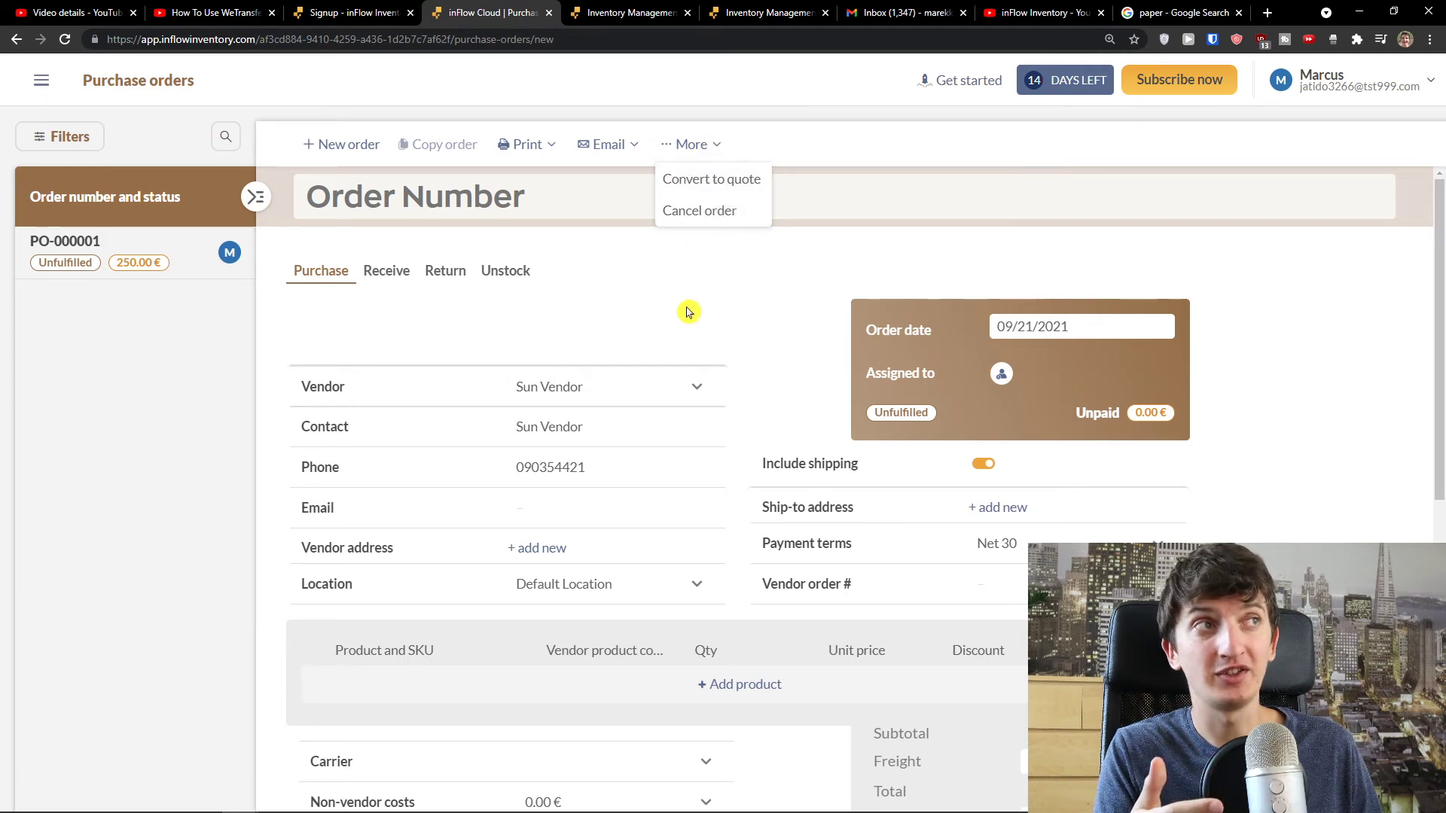
- Go back to the inFlow homepage and begin a new sales order
left_click(13, 42)
left_click(16, 43)
left_click(18, 44)
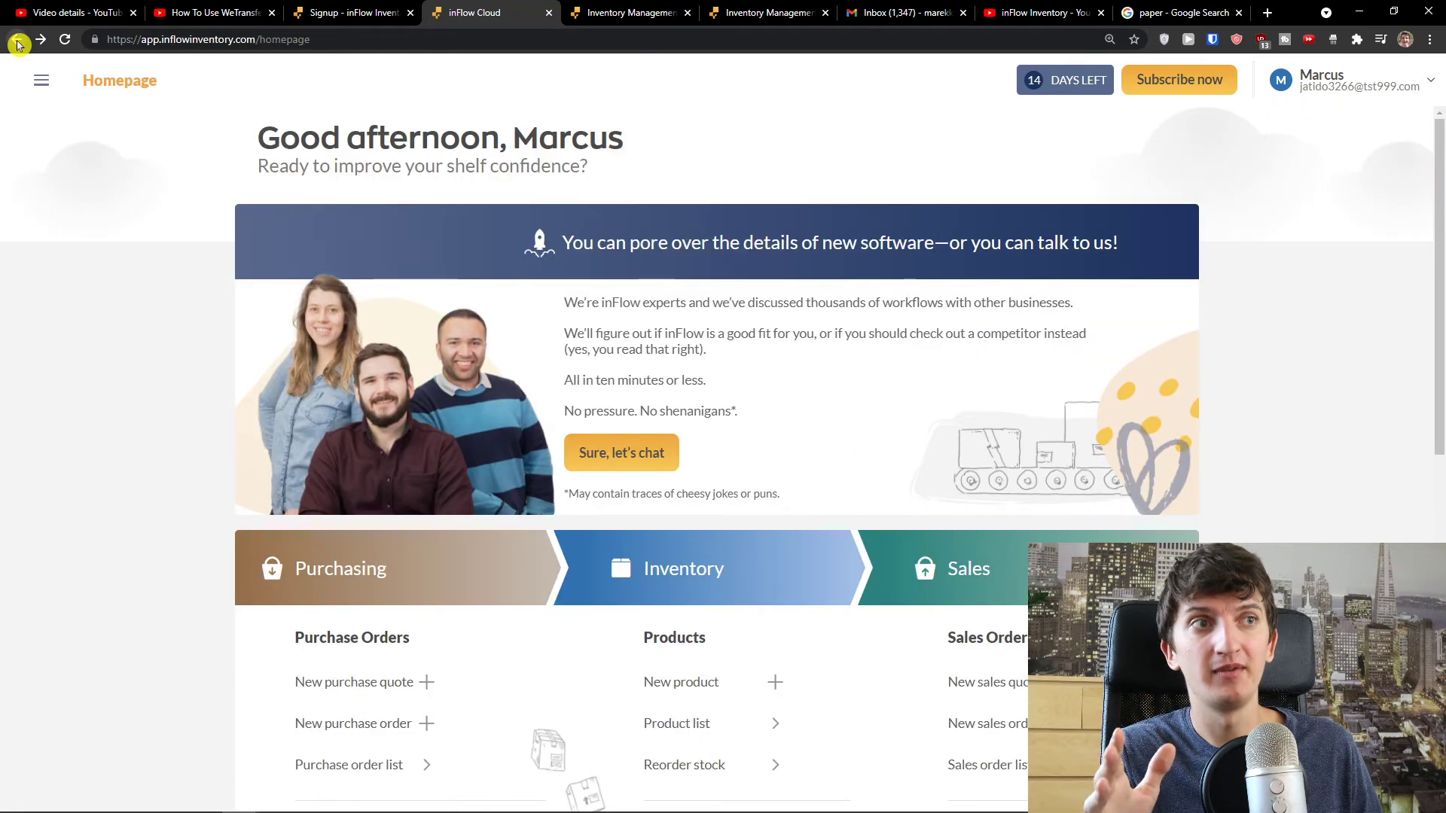
scroll(171, 219, "down", 3)
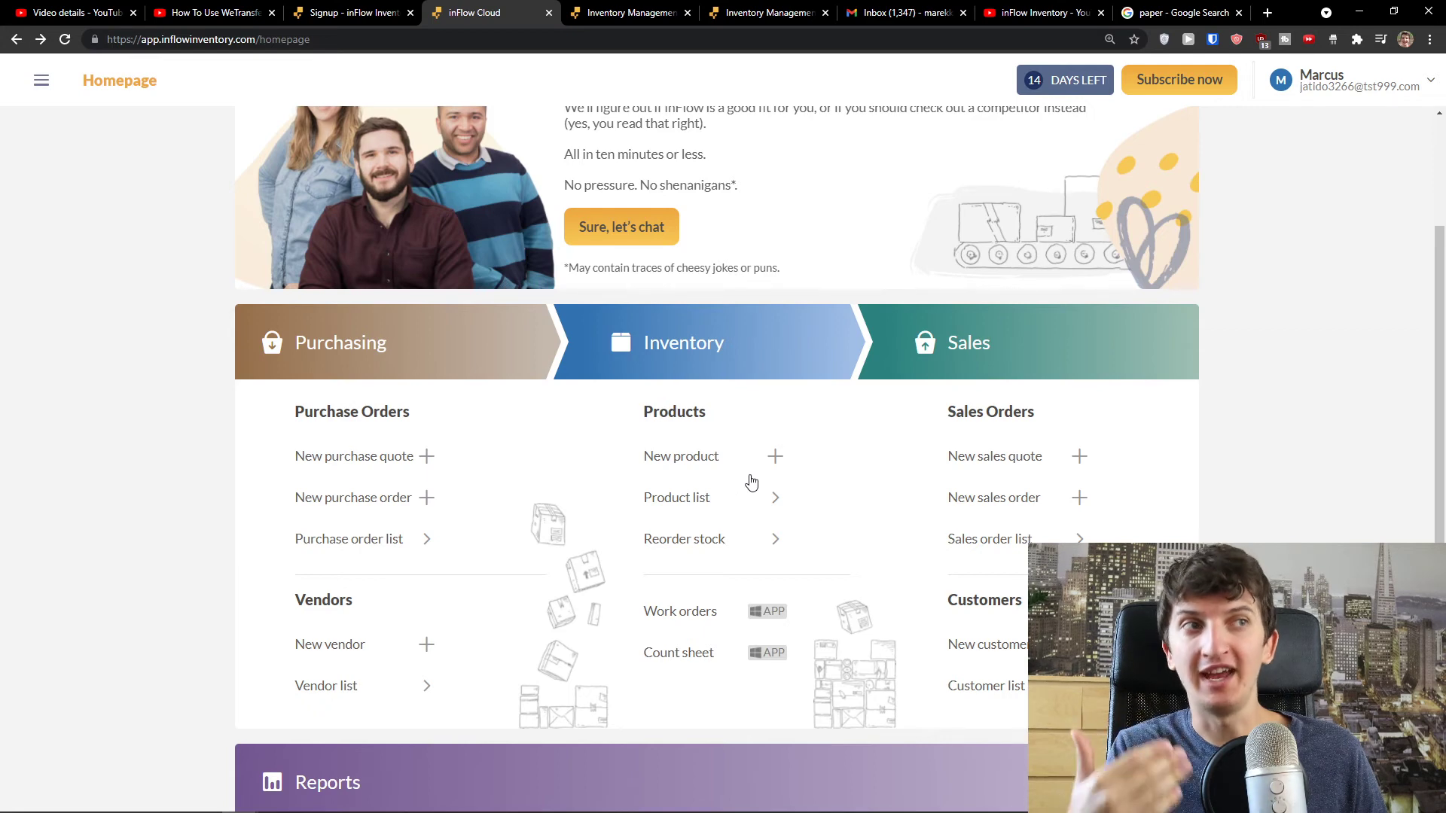
scroll(932, 510, "down", 1)
scroll(990, 529, "up", 4)
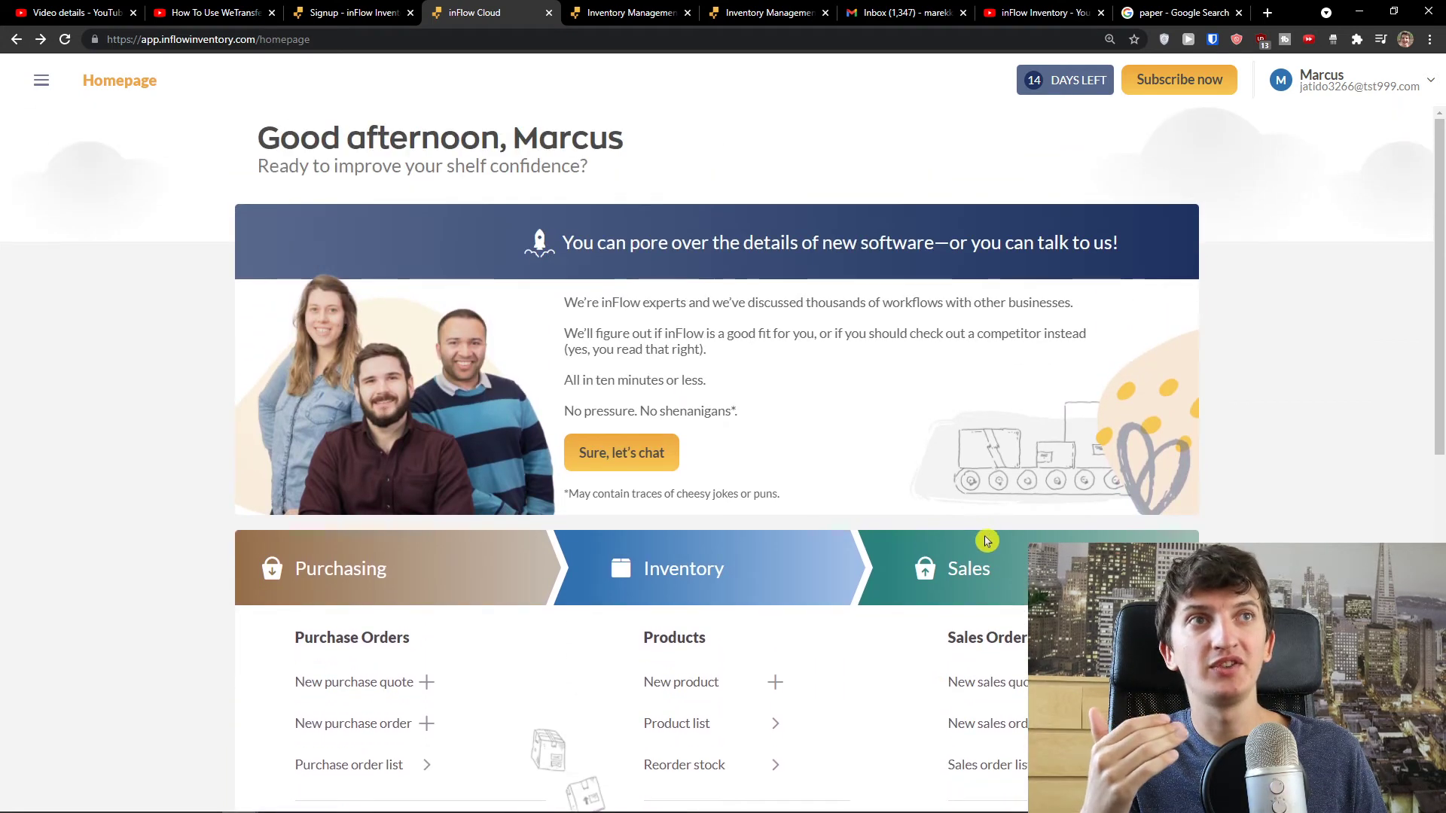
scroll(980, 554, "down", 3)
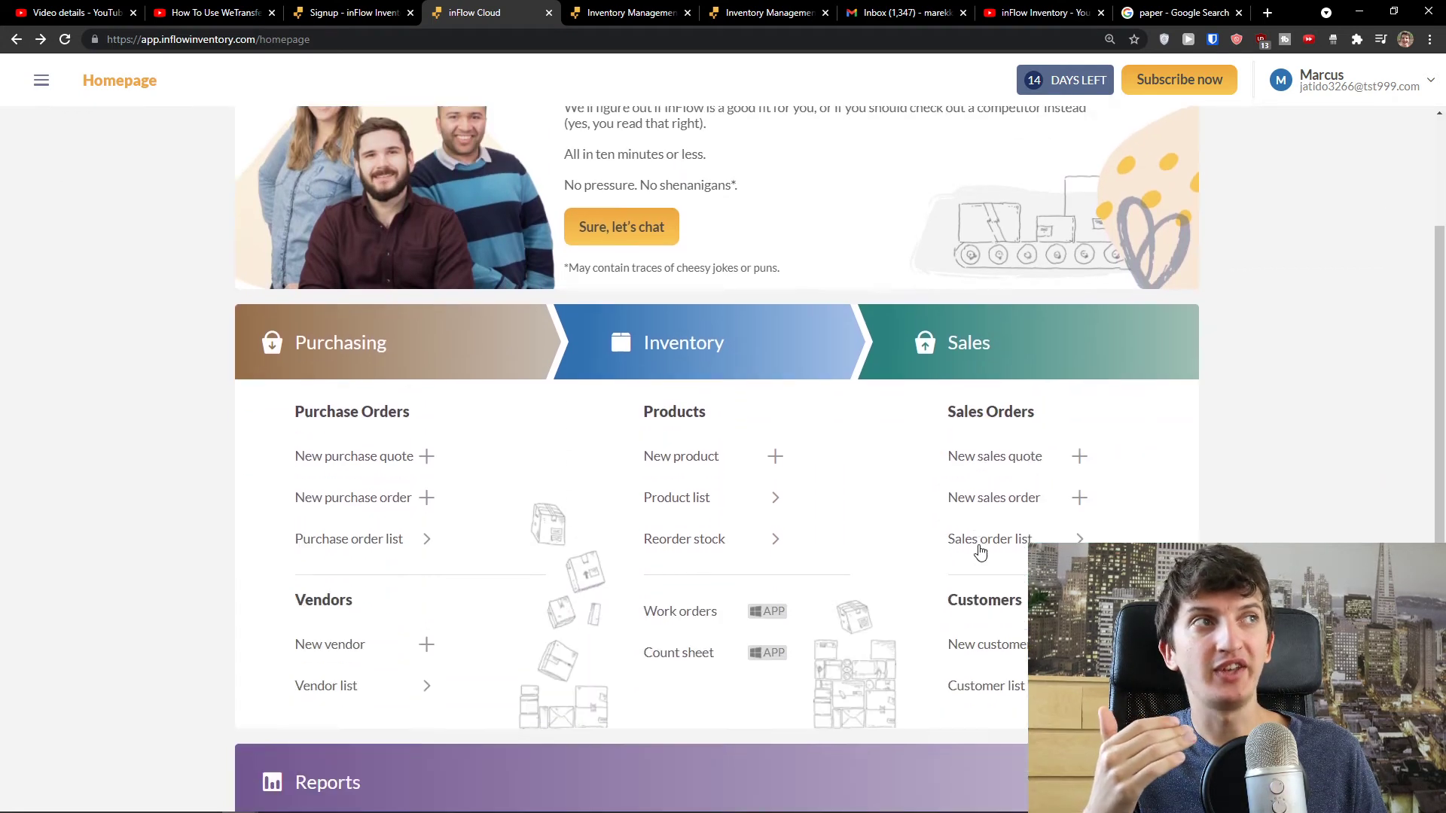
left_click(1080, 498)
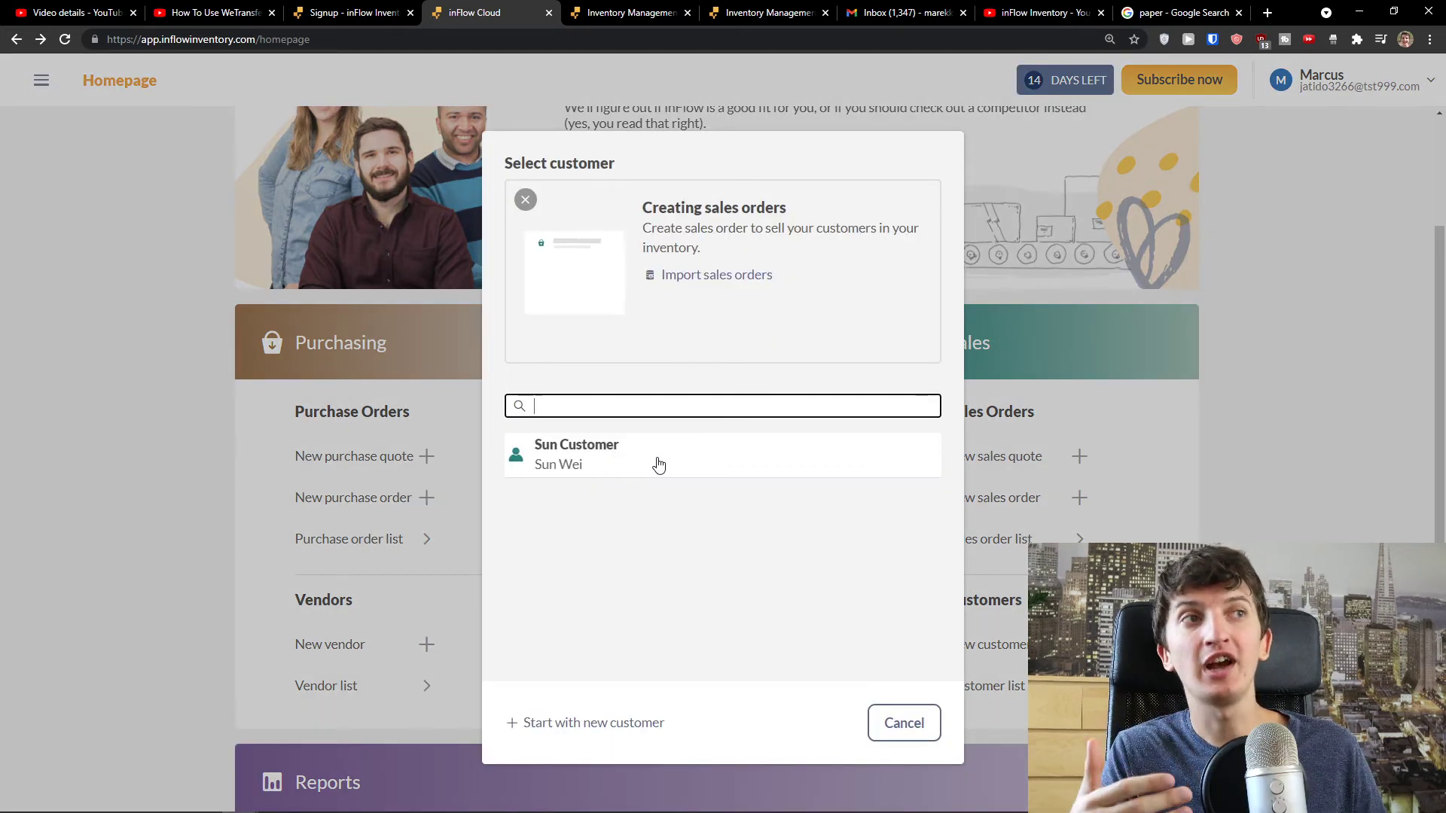
- Choose Sun Customer for the sales order and give it order number C12536
left_click(659, 464)
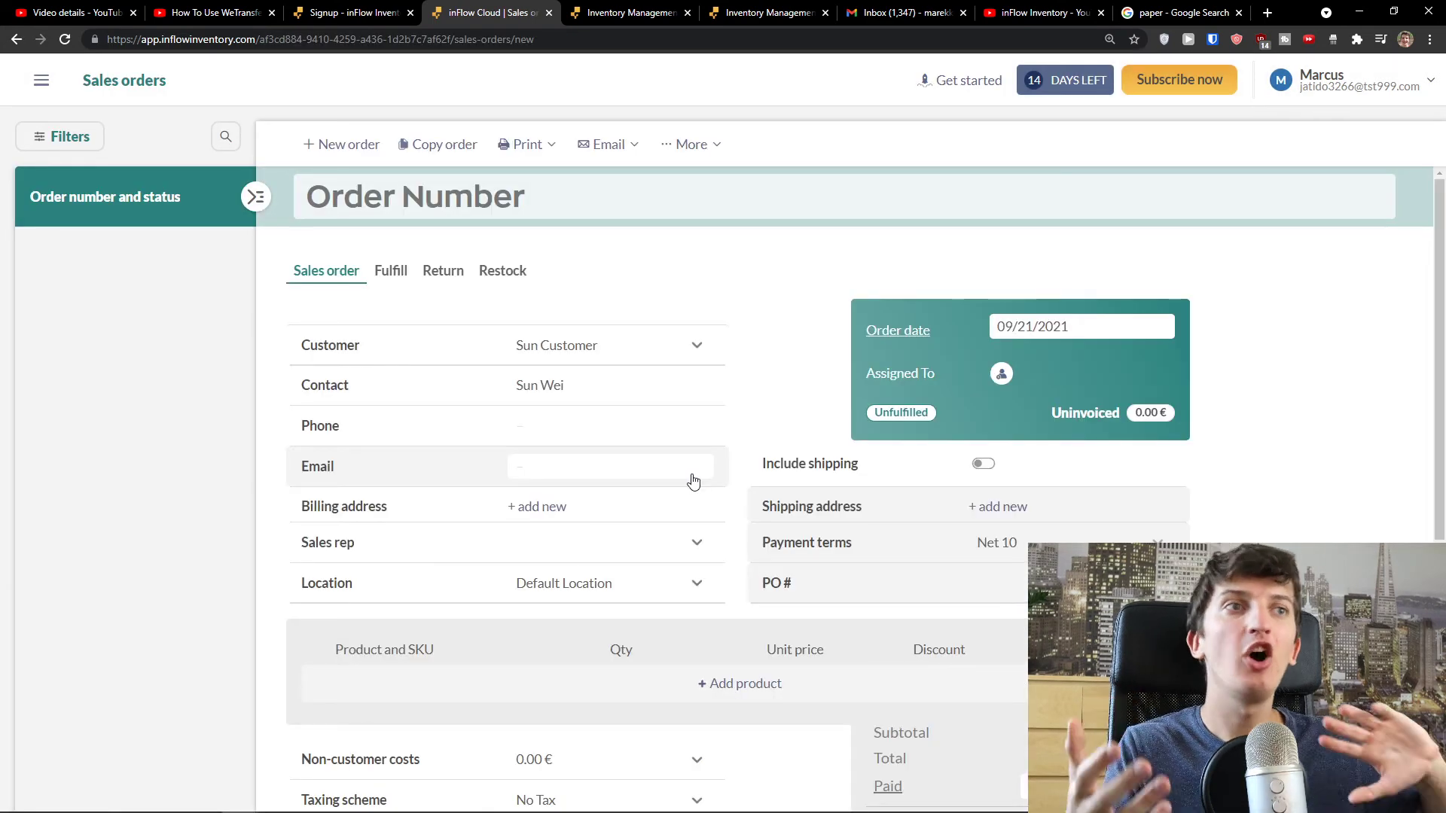
left_click(396, 205)
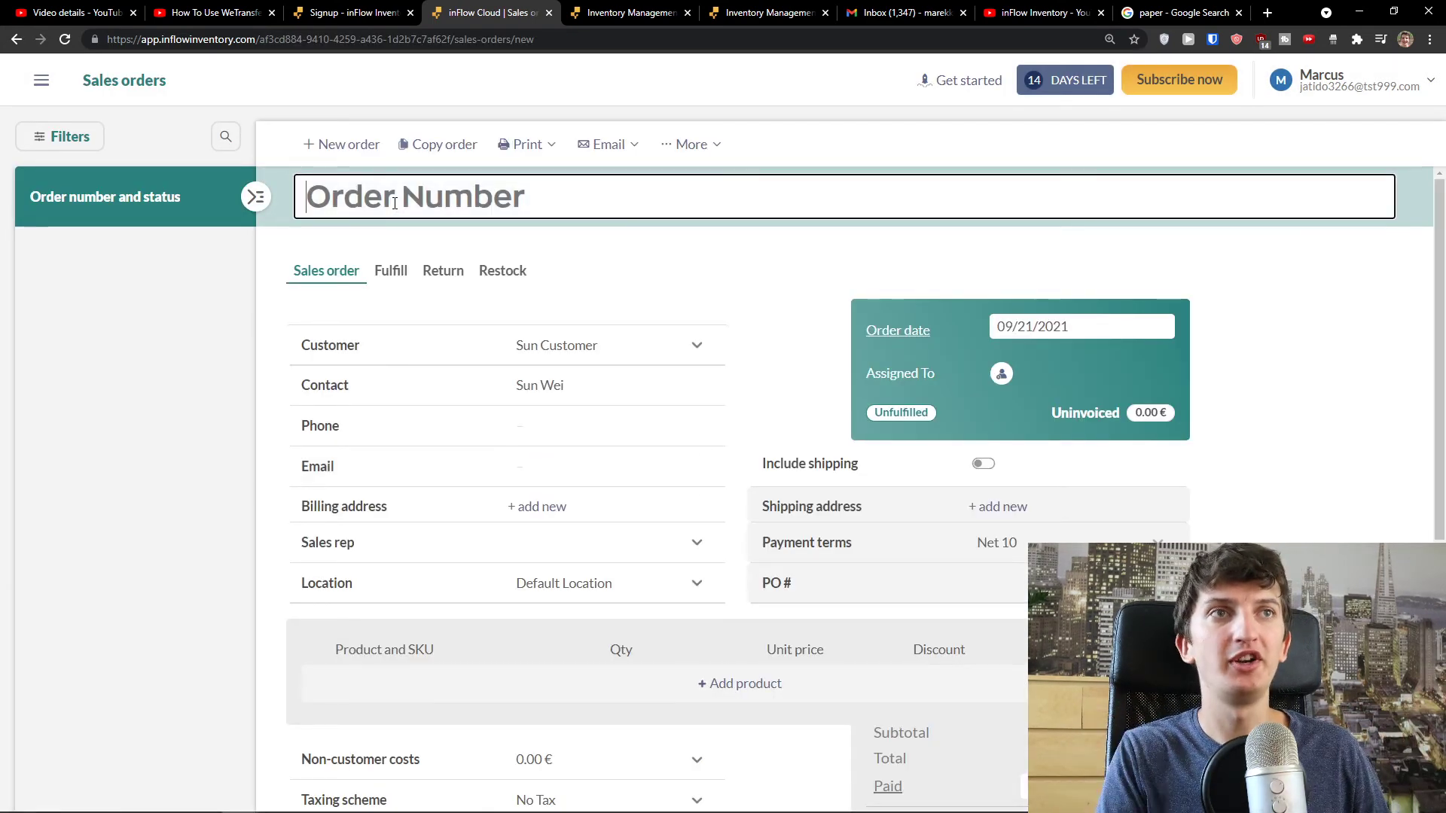
type("C12536")
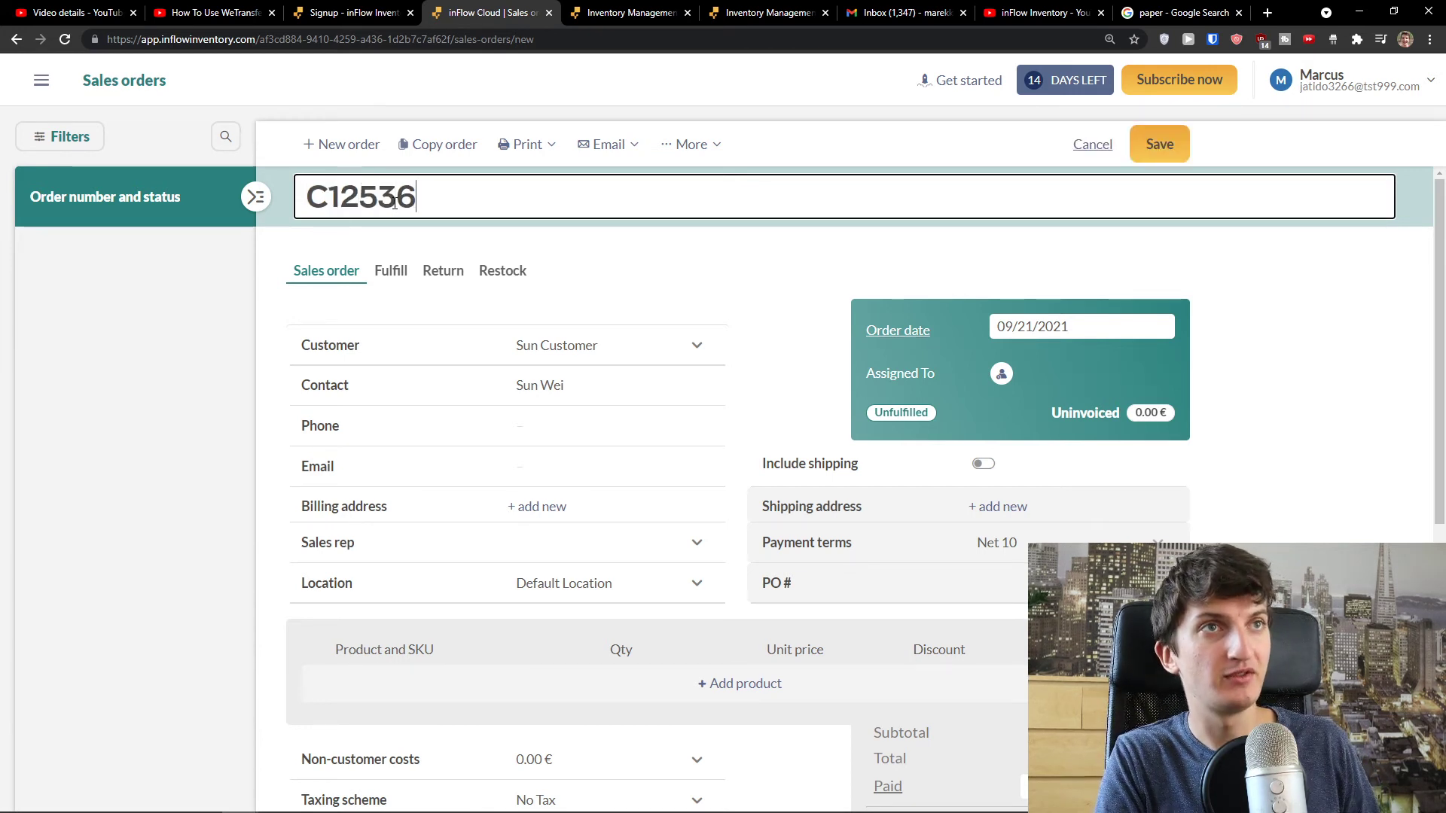
scroll(377, 242, "down", 1)
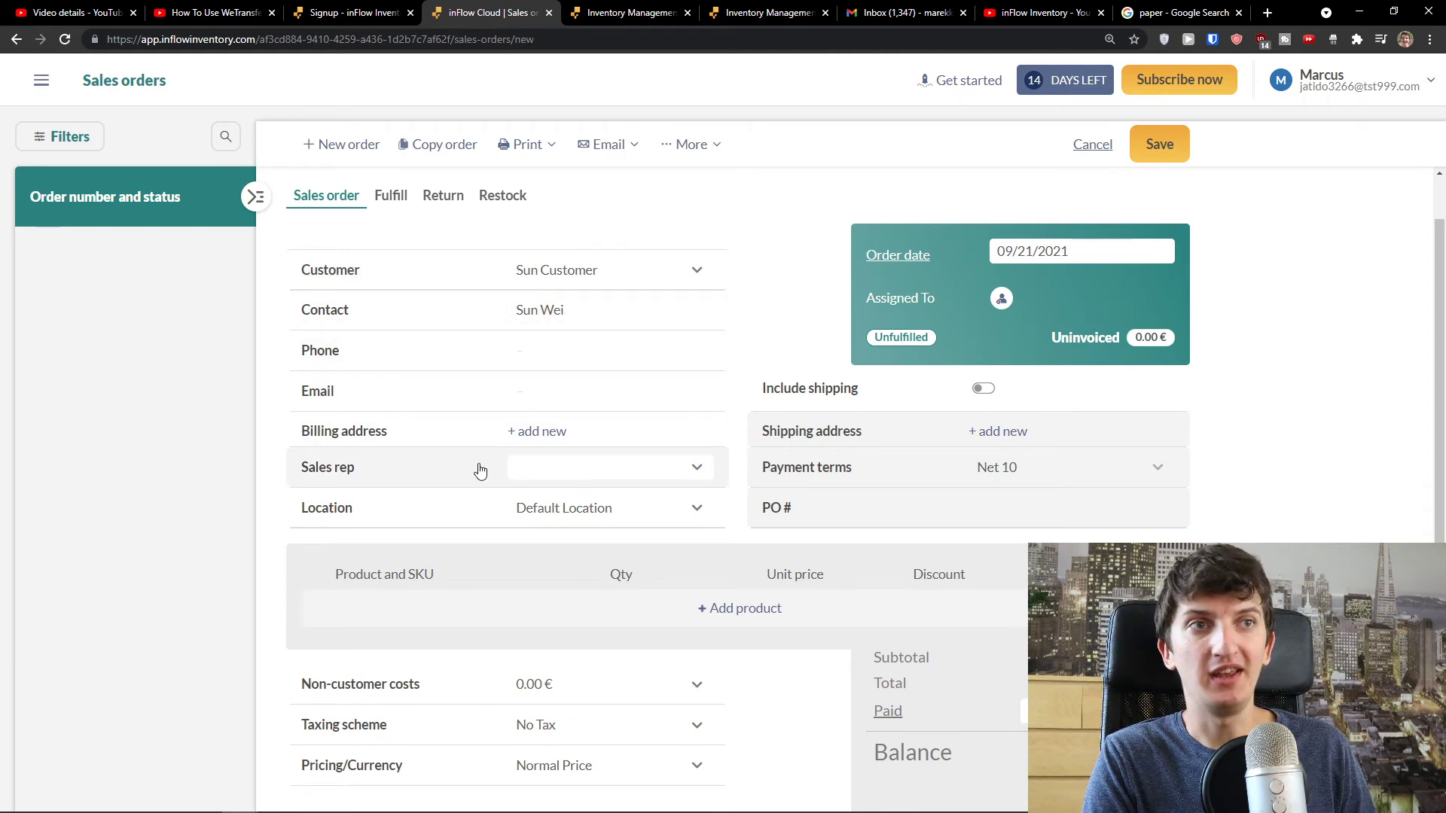
scroll(483, 468, "up", 1)
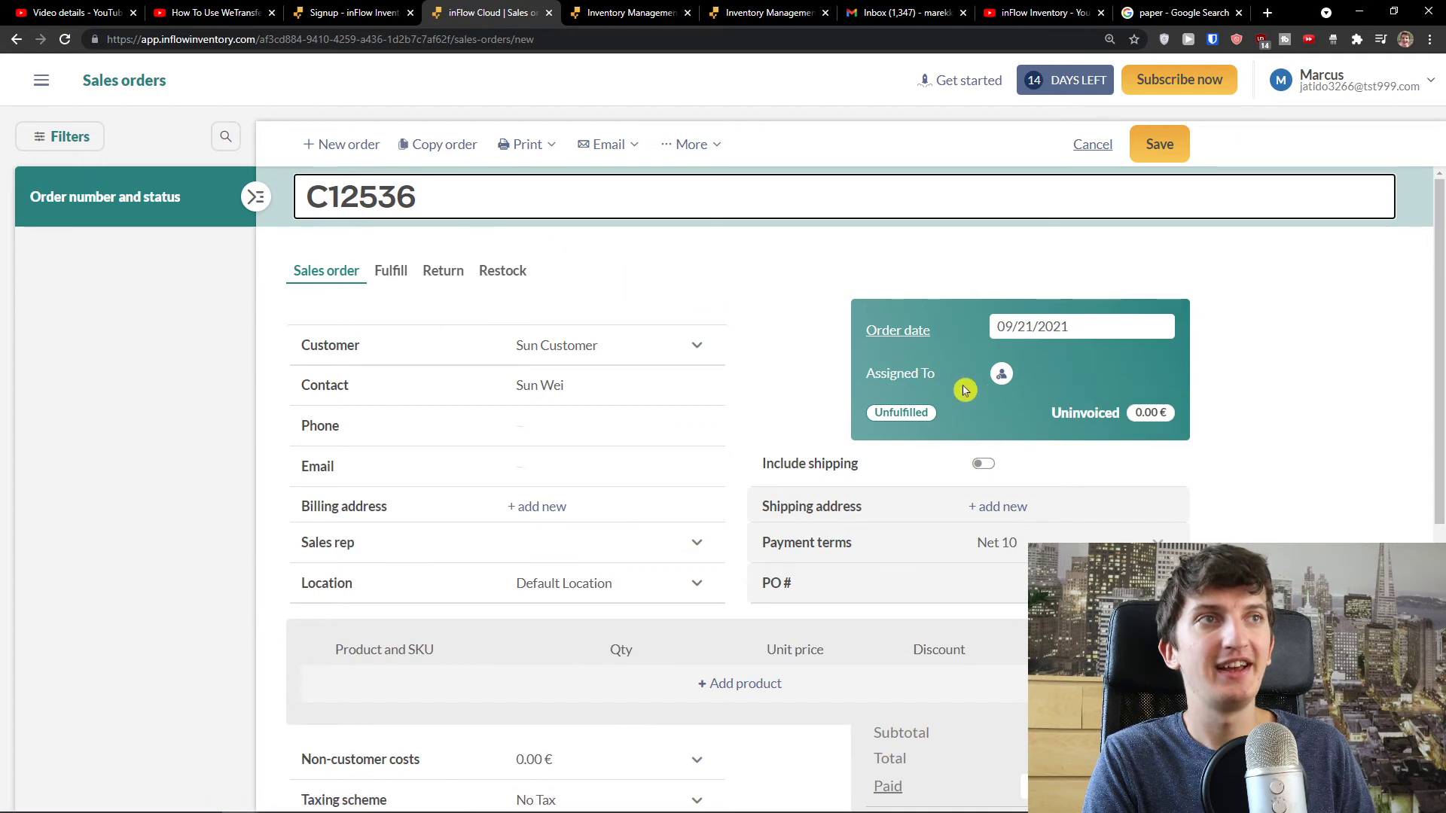
left_click(1000, 374)
- Assign C12536 to the account's team member, leaving Include shipping switched off
left_click(686, 487)
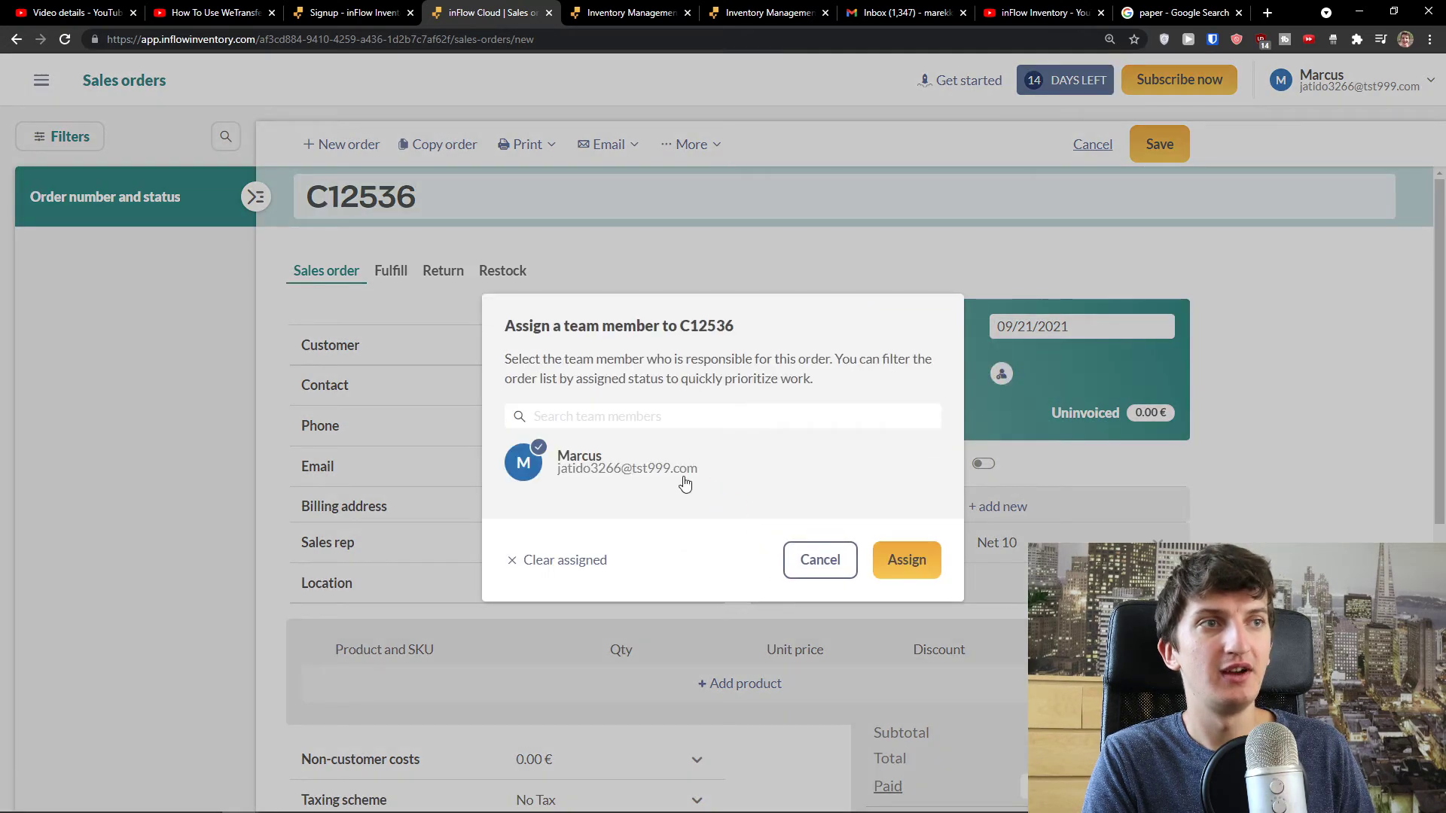
left_click(935, 578)
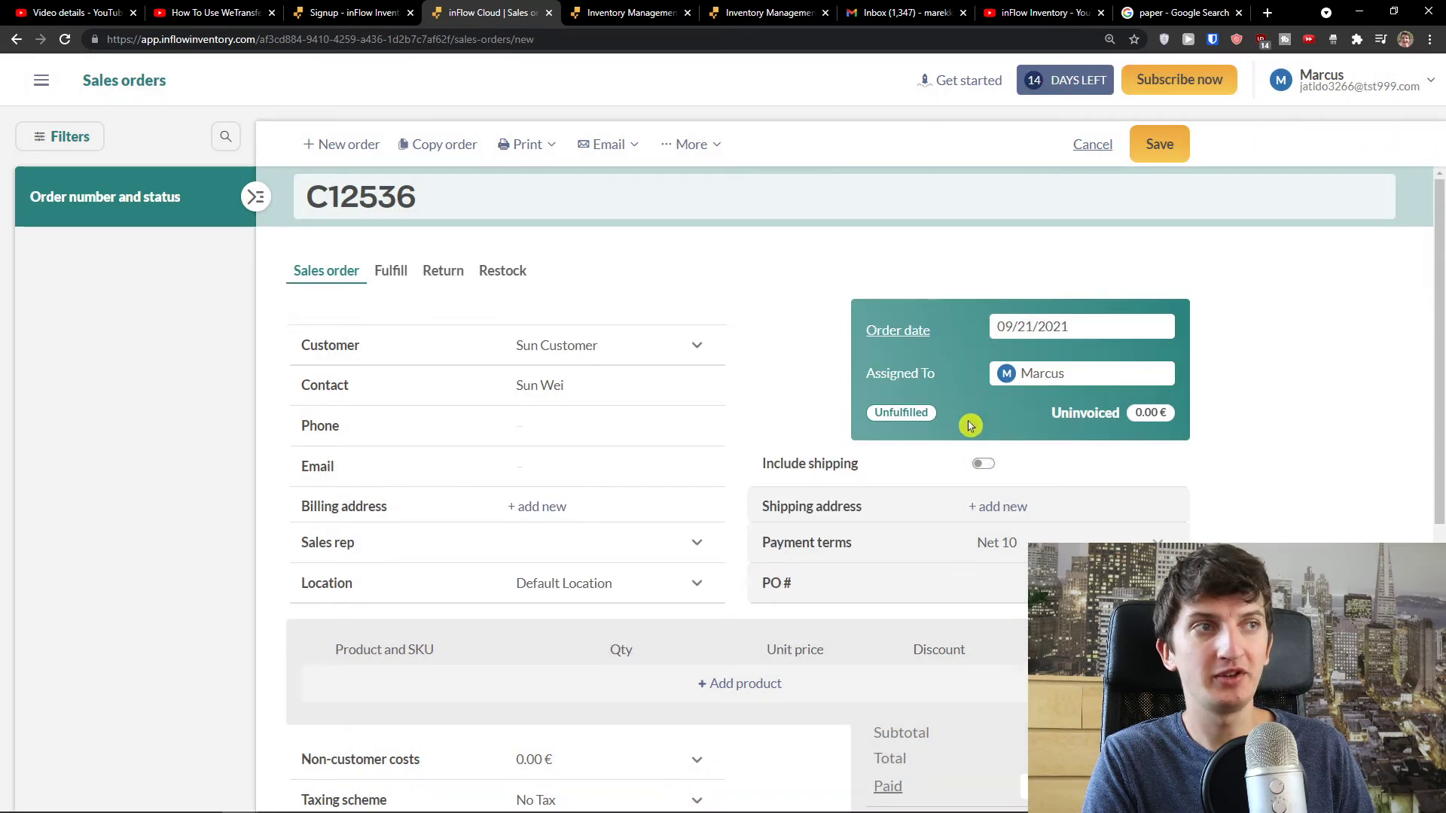
scroll(979, 410, "down", 1)
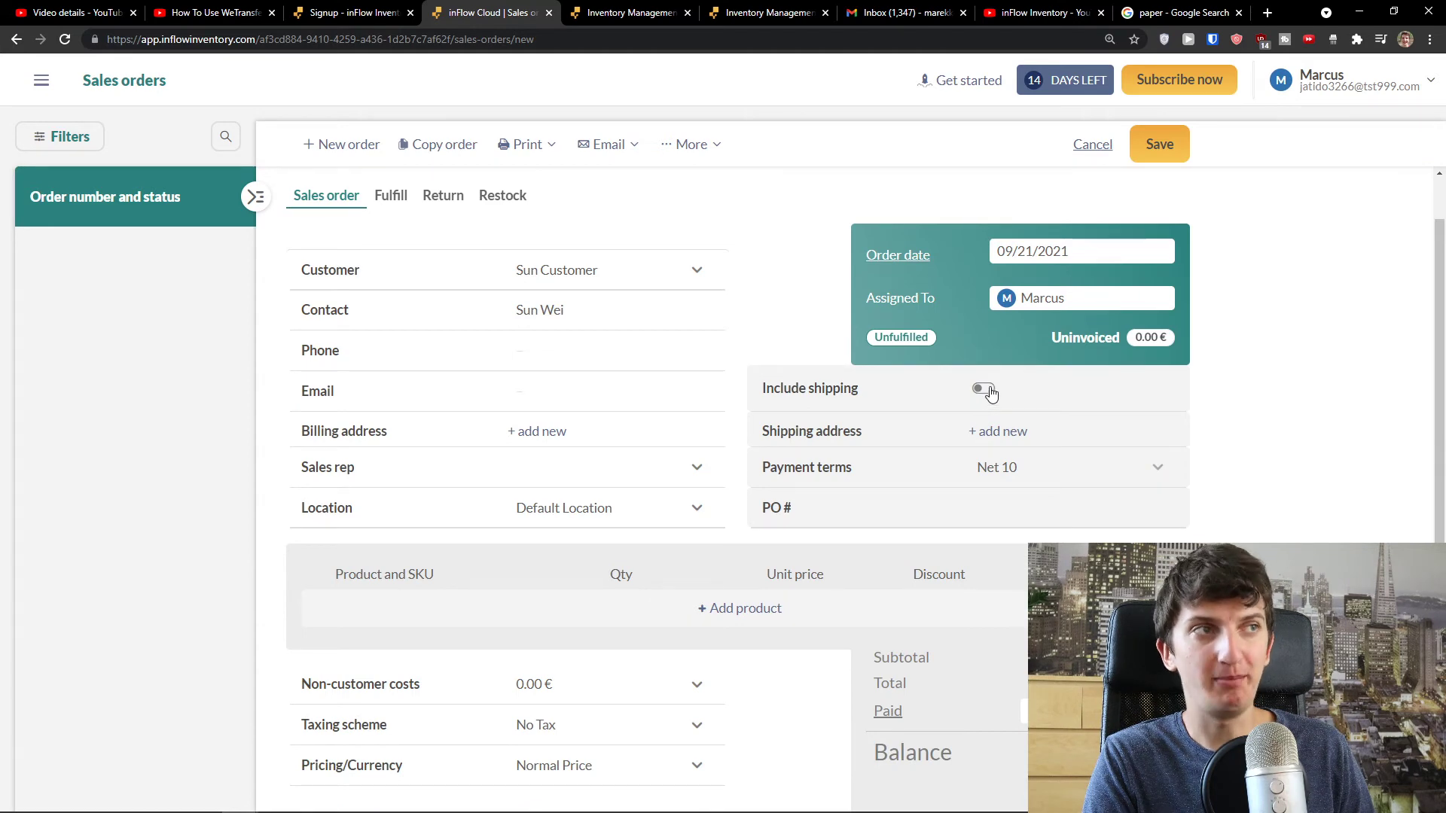
key("ctrl+plus")
scroll(1048, 433, "down", 1)
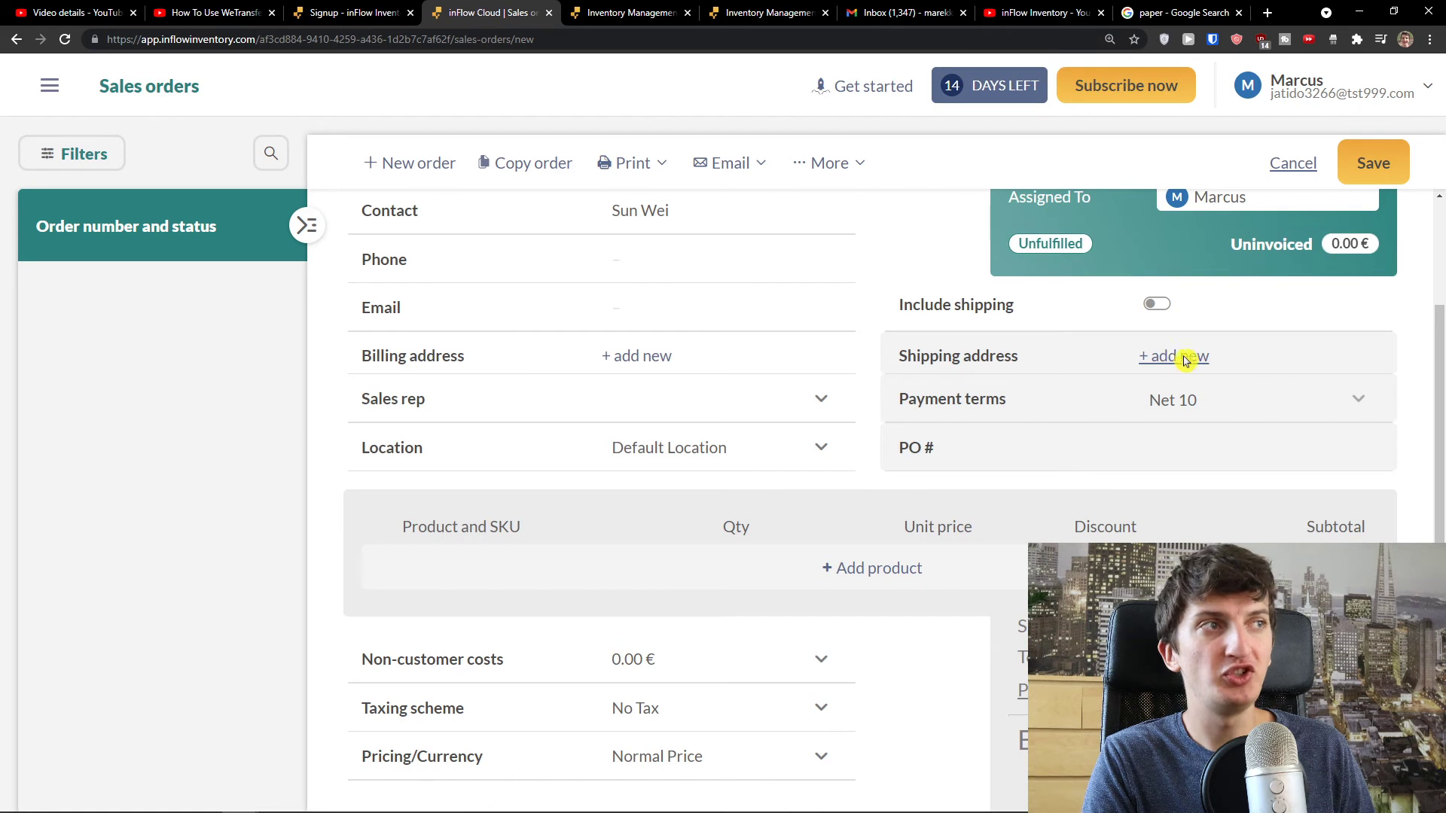
left_click(1158, 305)
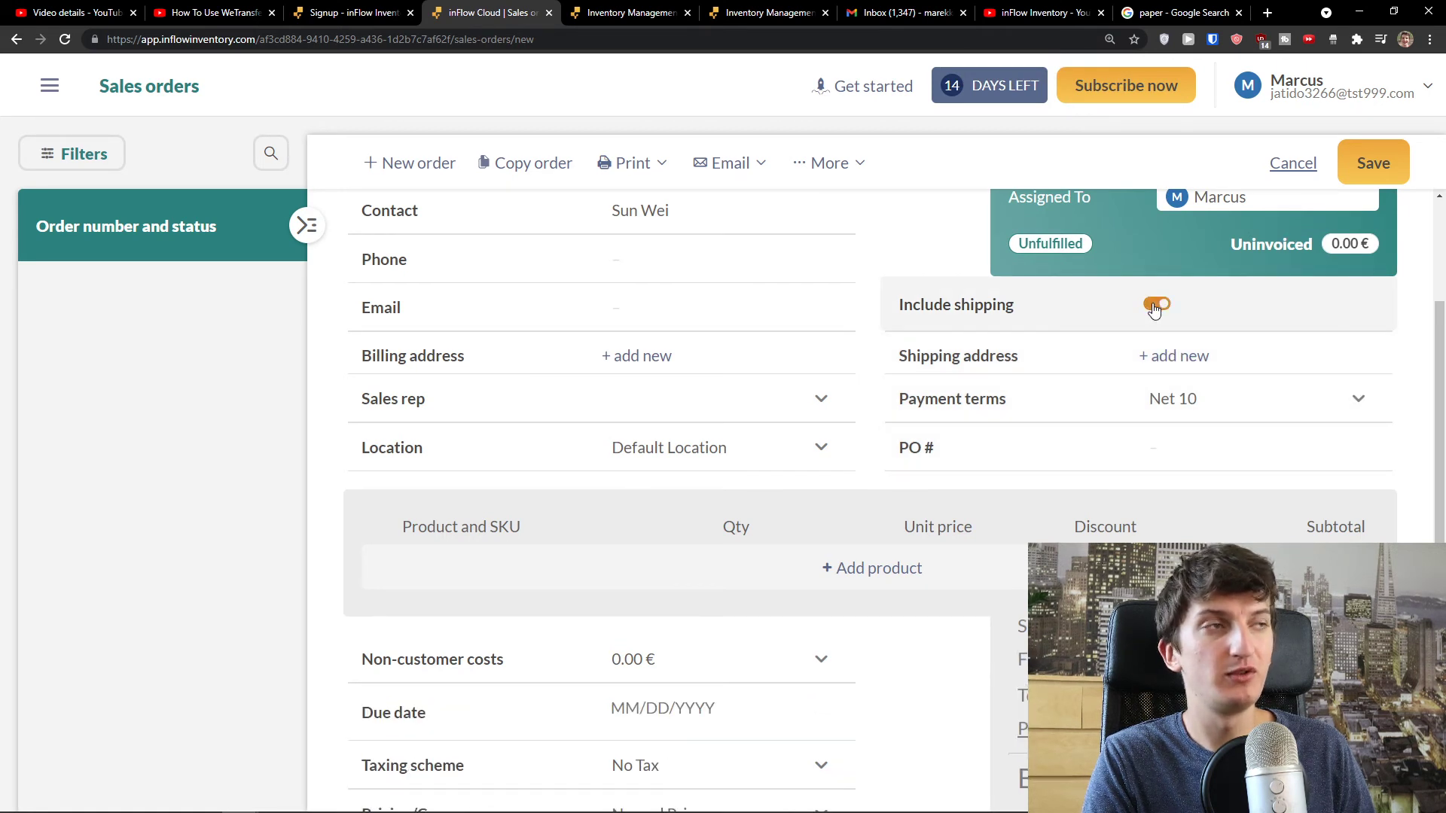
left_click(1156, 305)
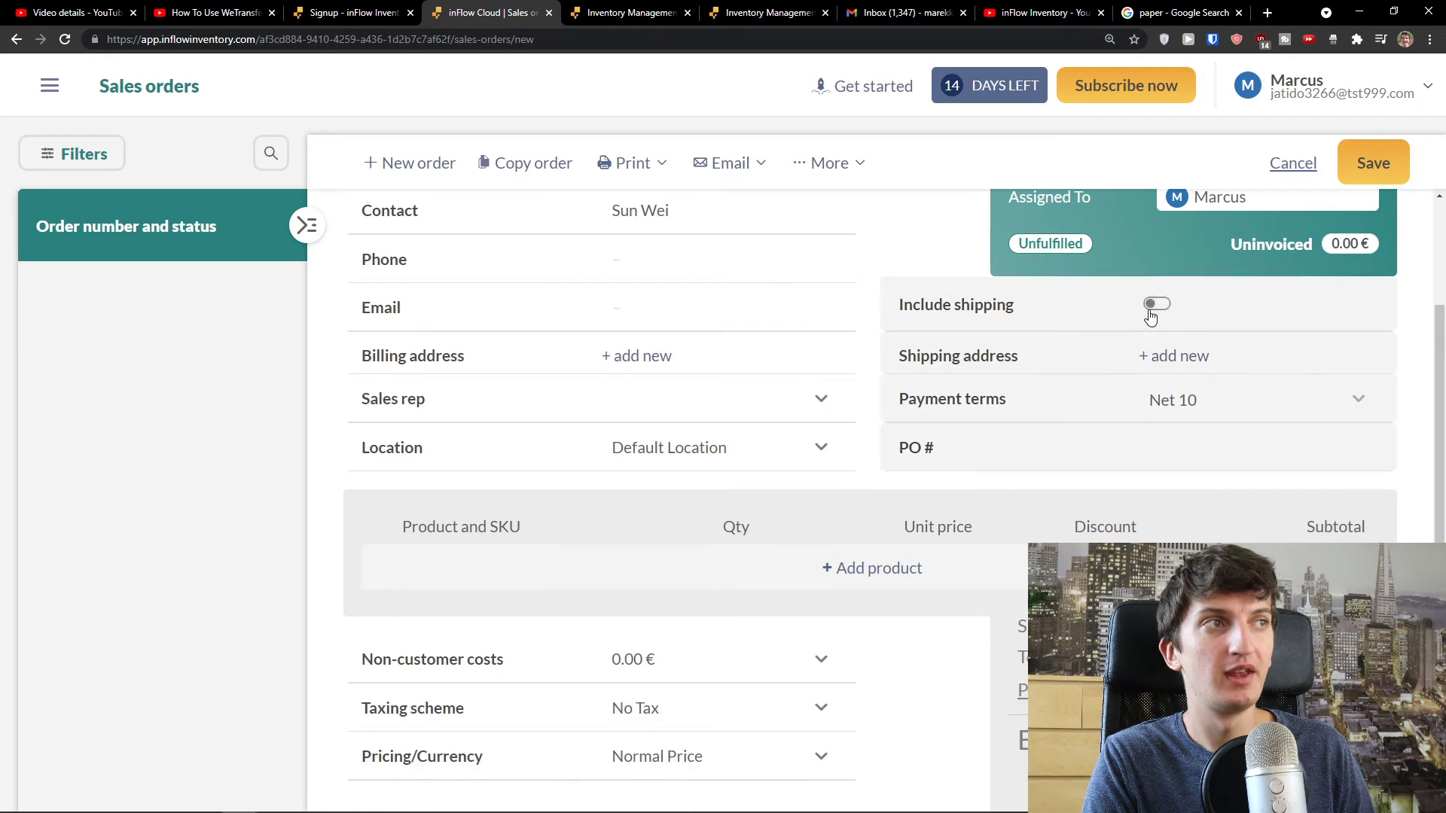
scroll(1129, 347, "up", 3)
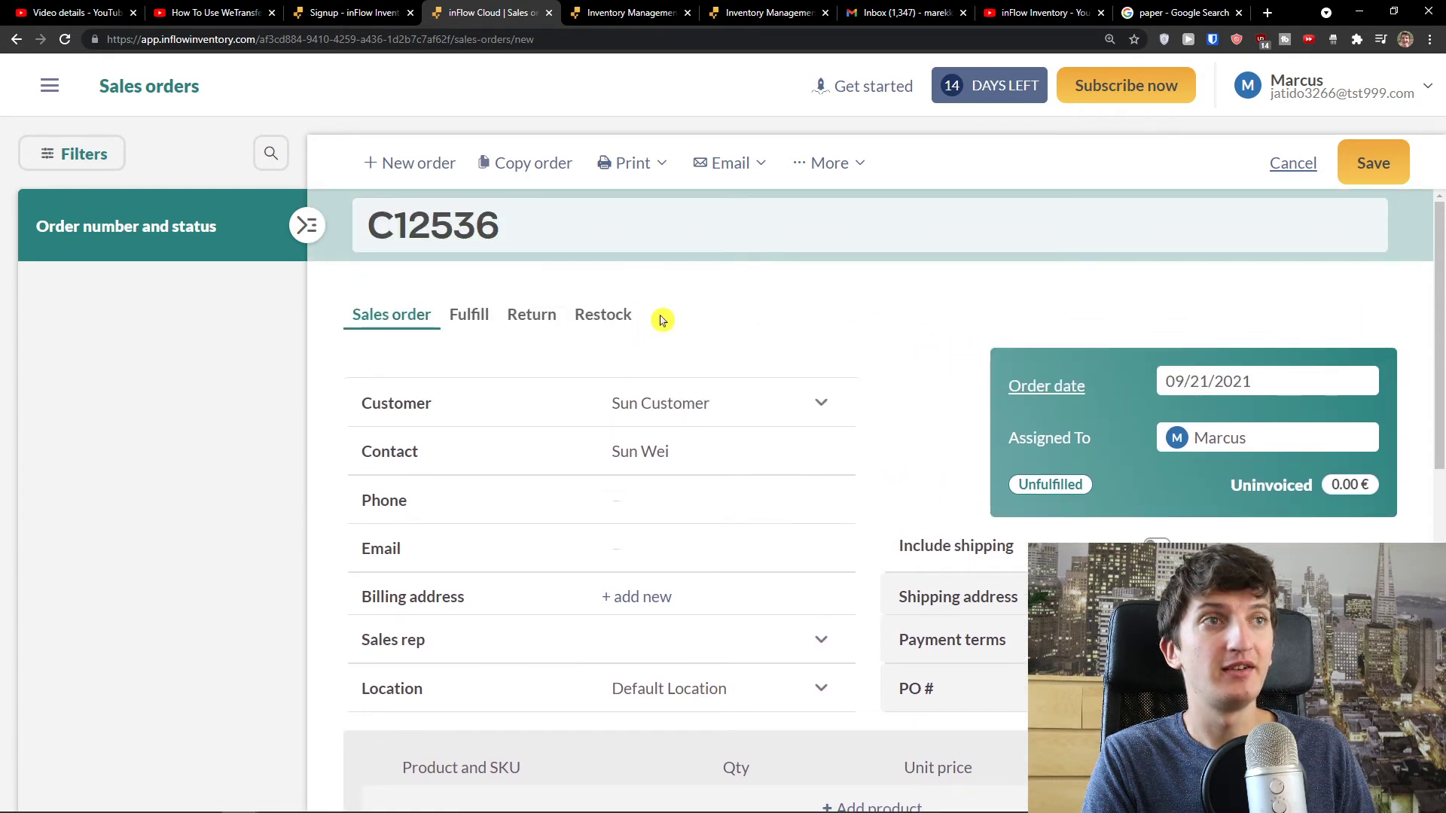
scroll(478, 333, "down", 1)
scroll(478, 333, "up", 1)
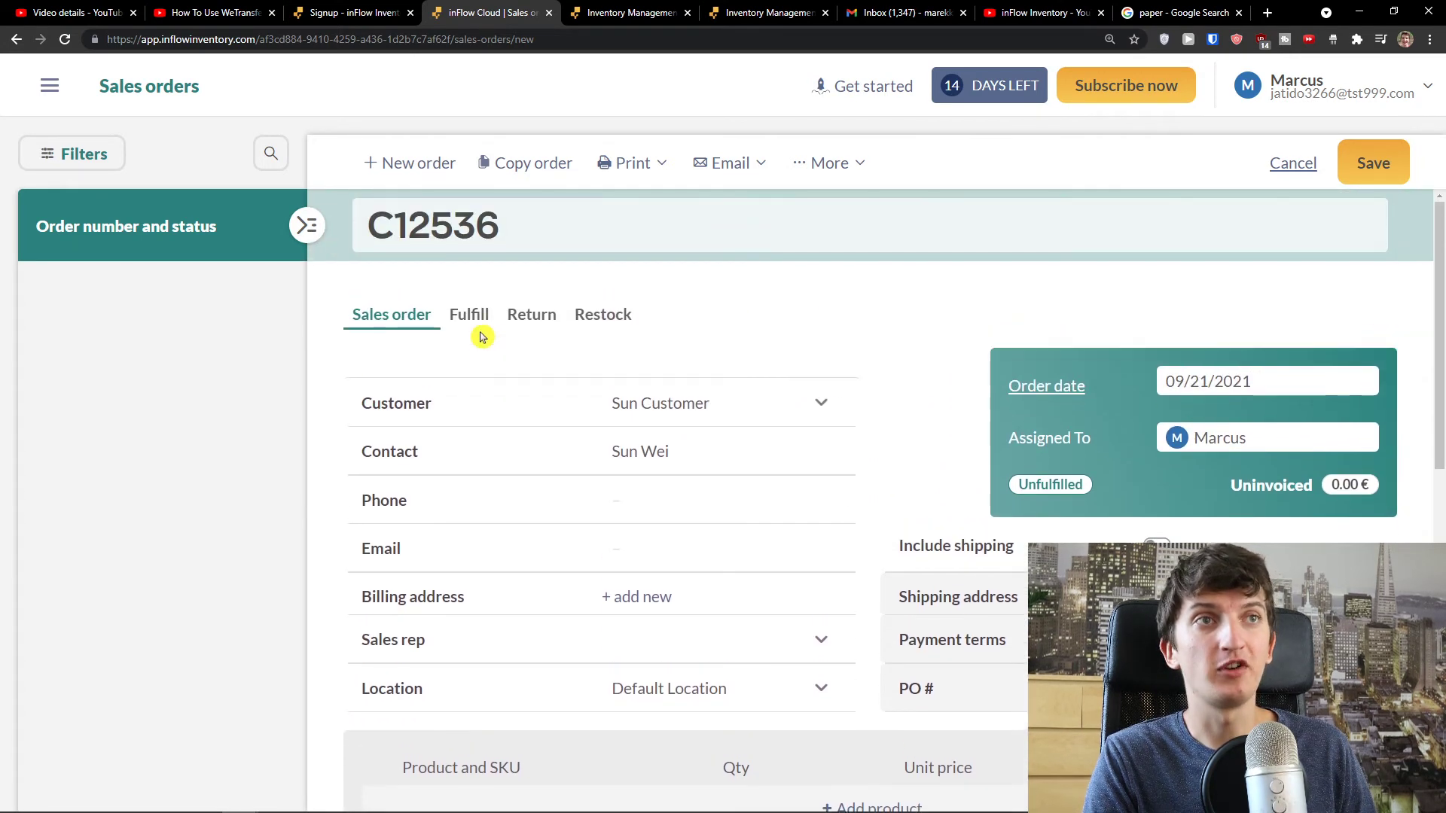
scroll(430, 308, "down", 1)
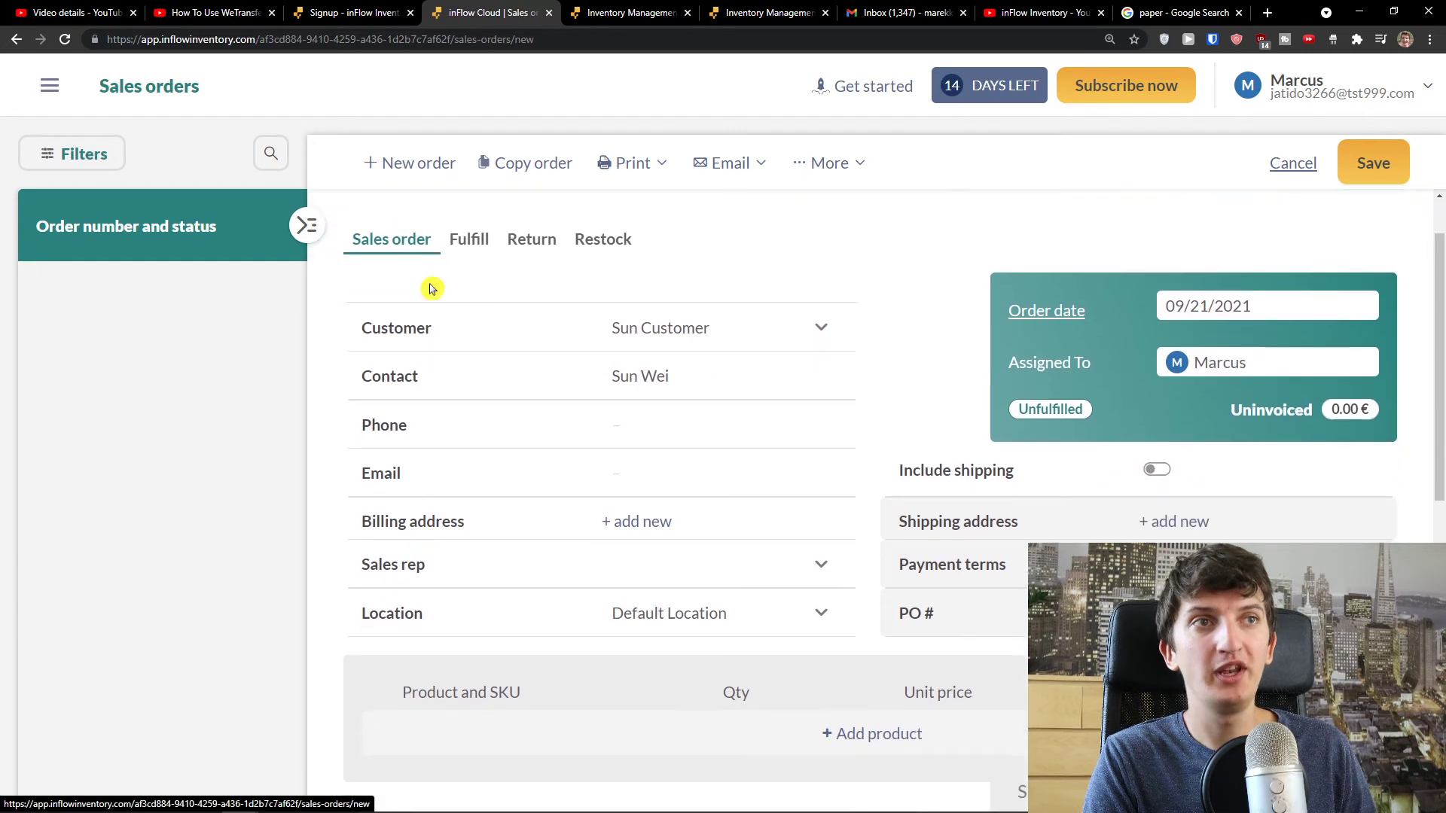
left_click(459, 254)
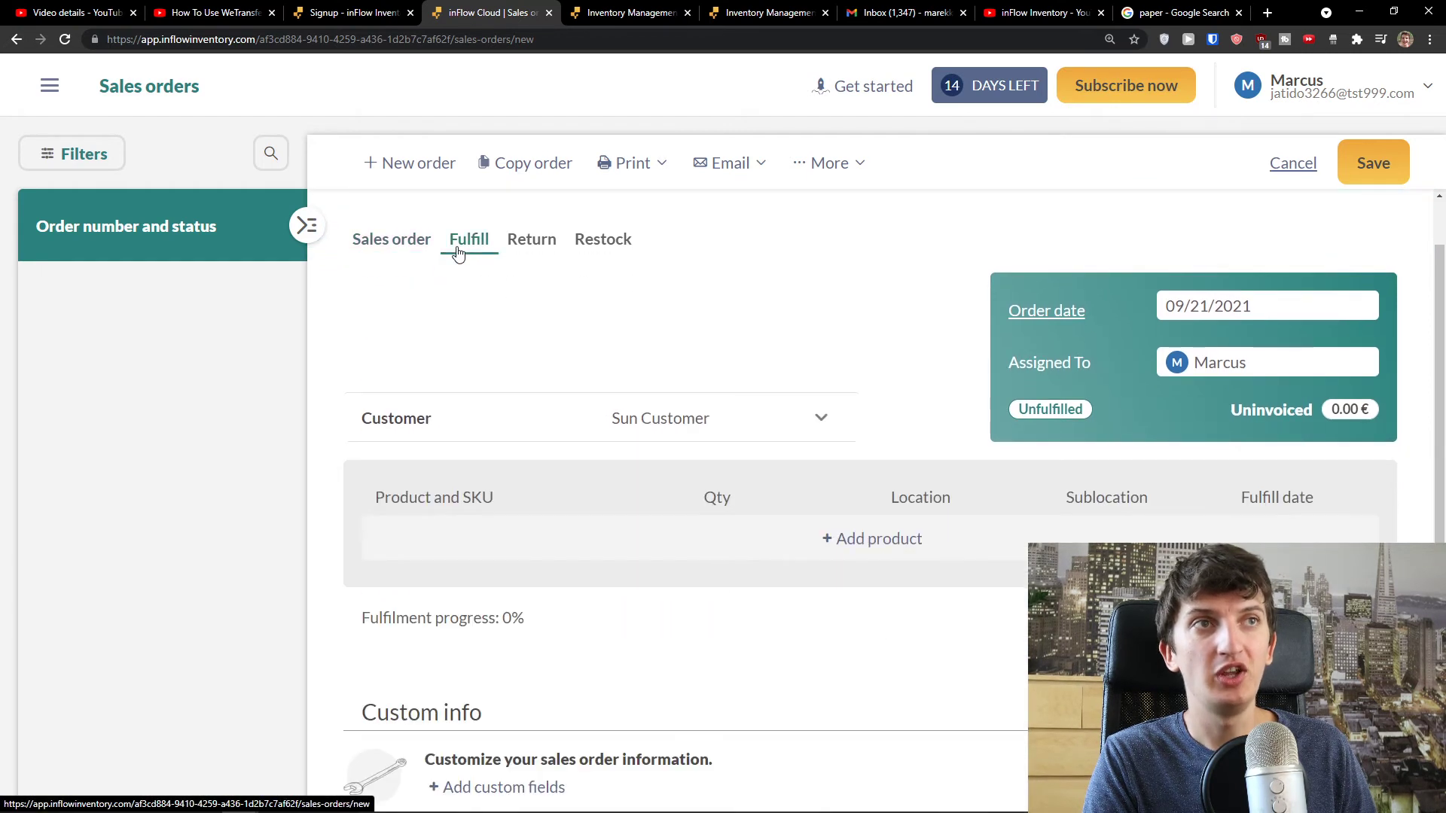
left_click(530, 241)
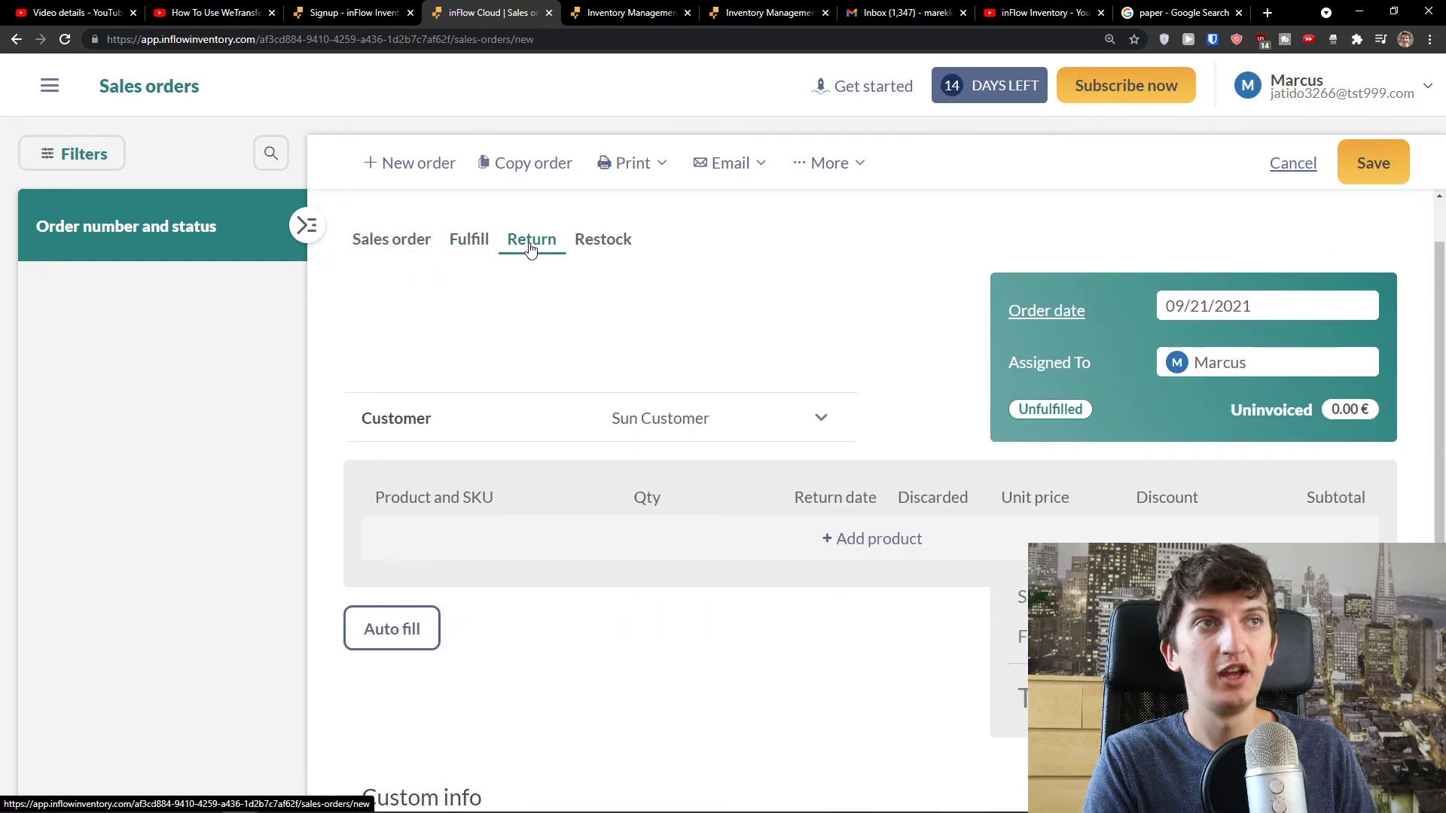
left_click(606, 252)
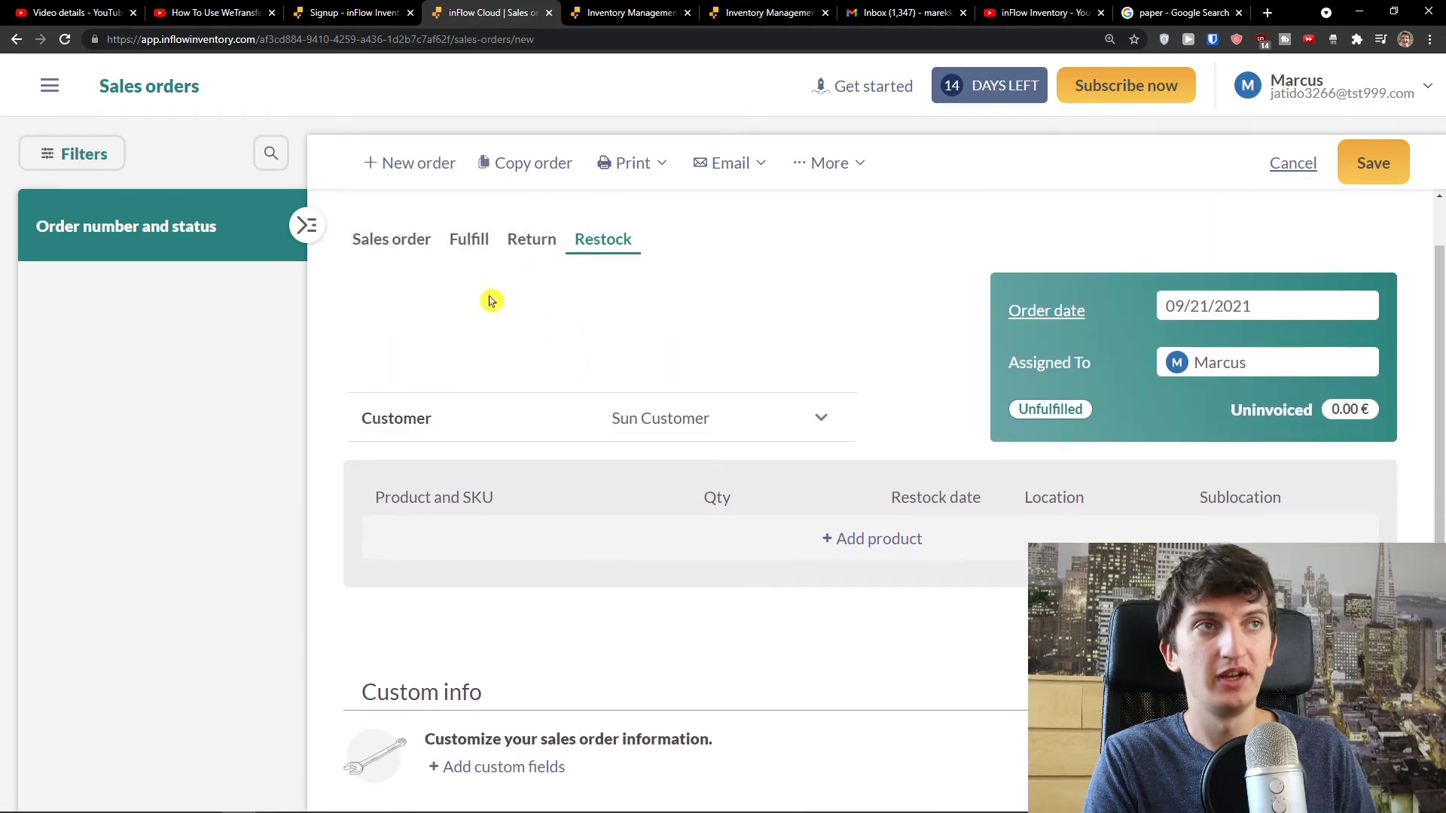
left_click(394, 251)
left_click(484, 249)
left_click(410, 241)
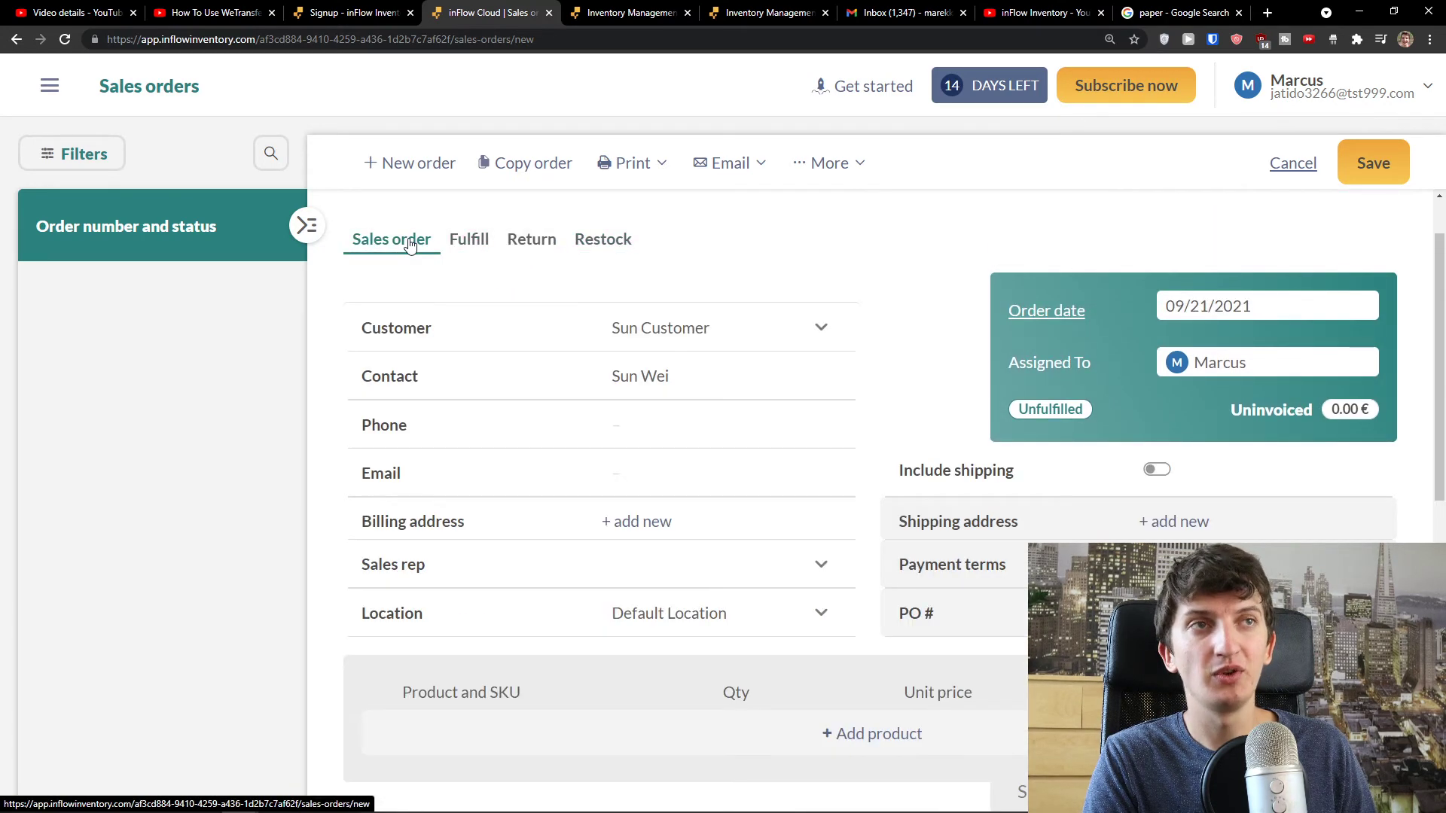
left_click(476, 242)
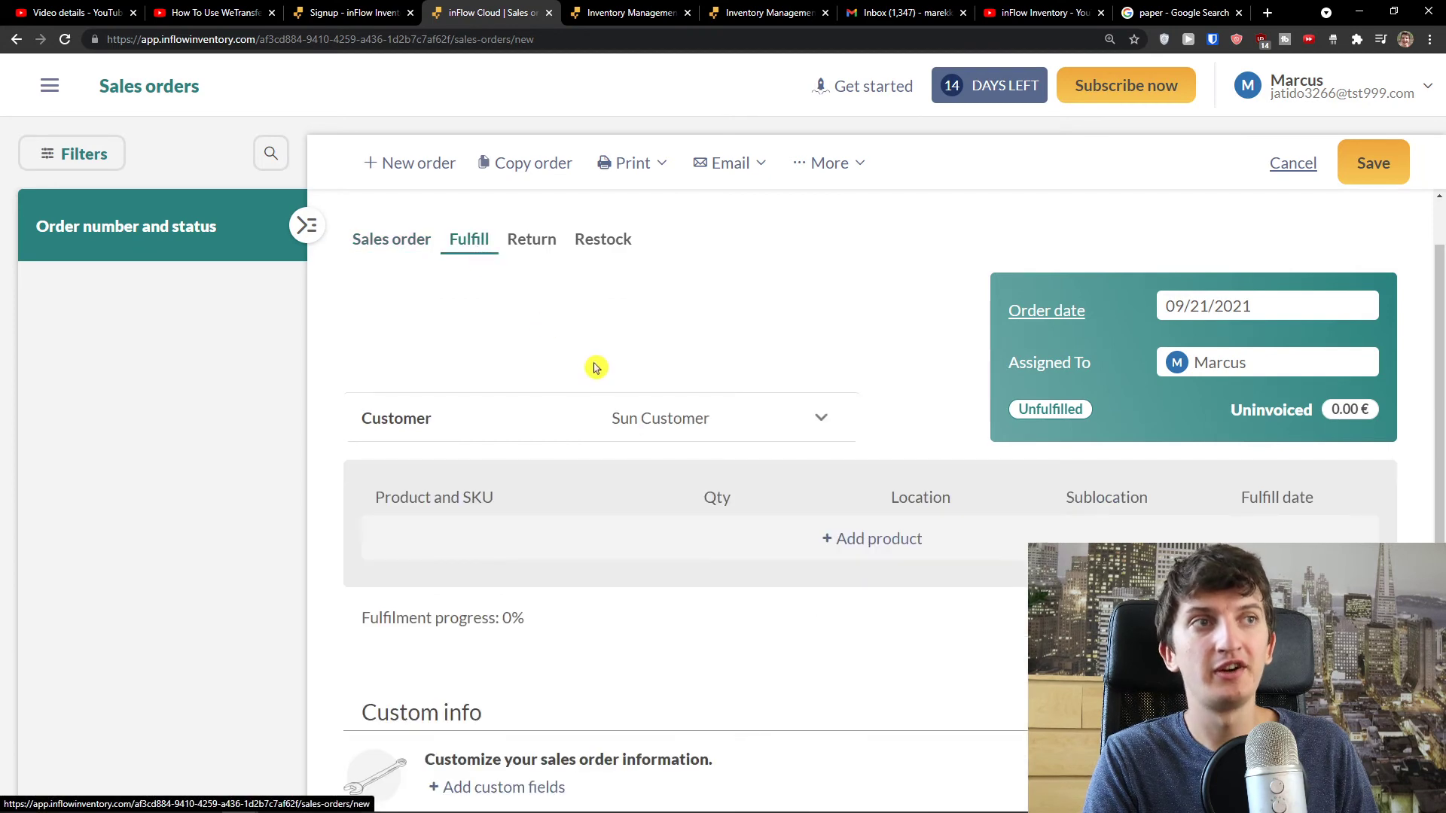
scroll(594, 369, "down", 3)
middle_click(687, 487)
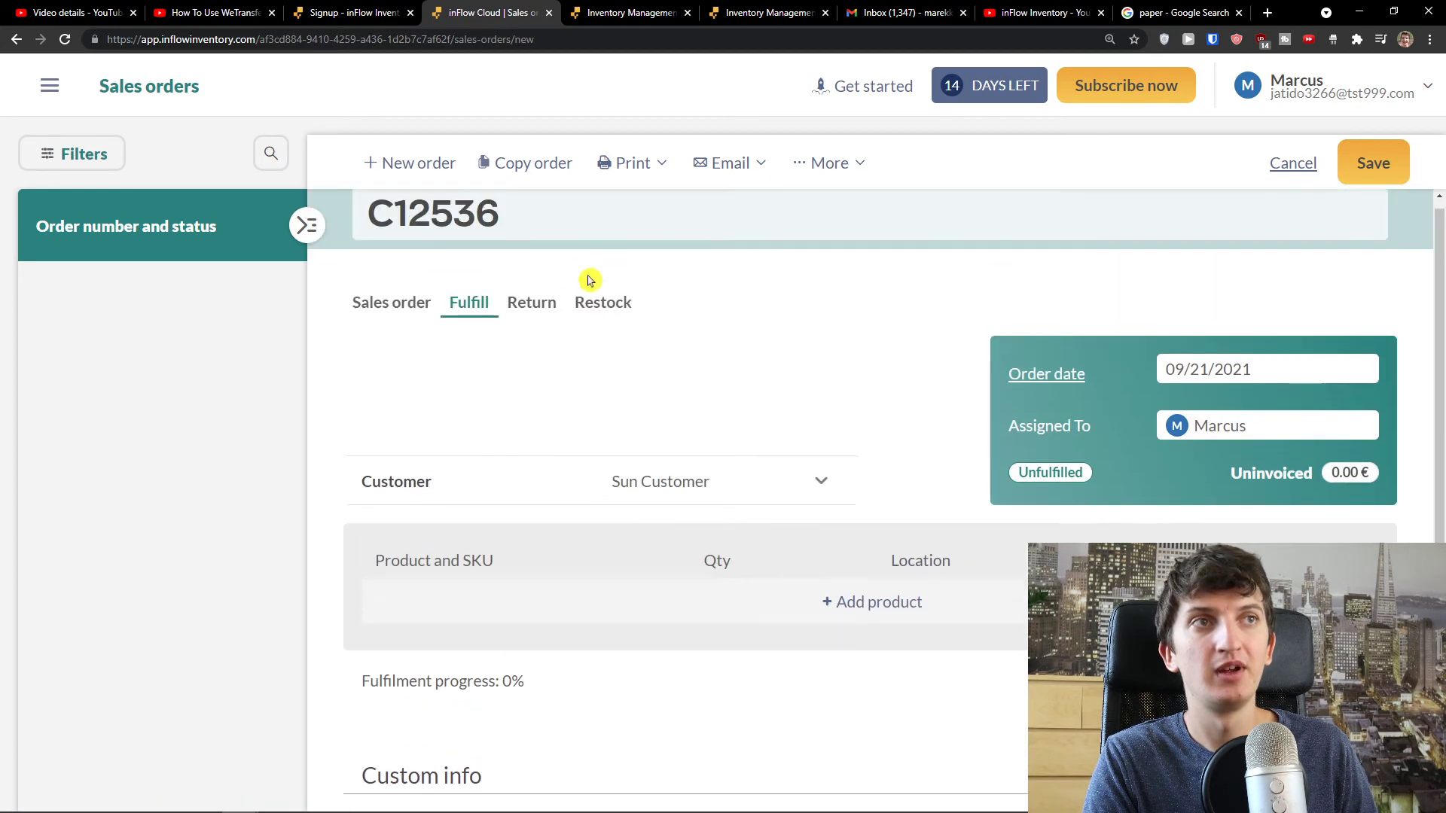
left_click(531, 315)
scroll(658, 409, "down", 4)
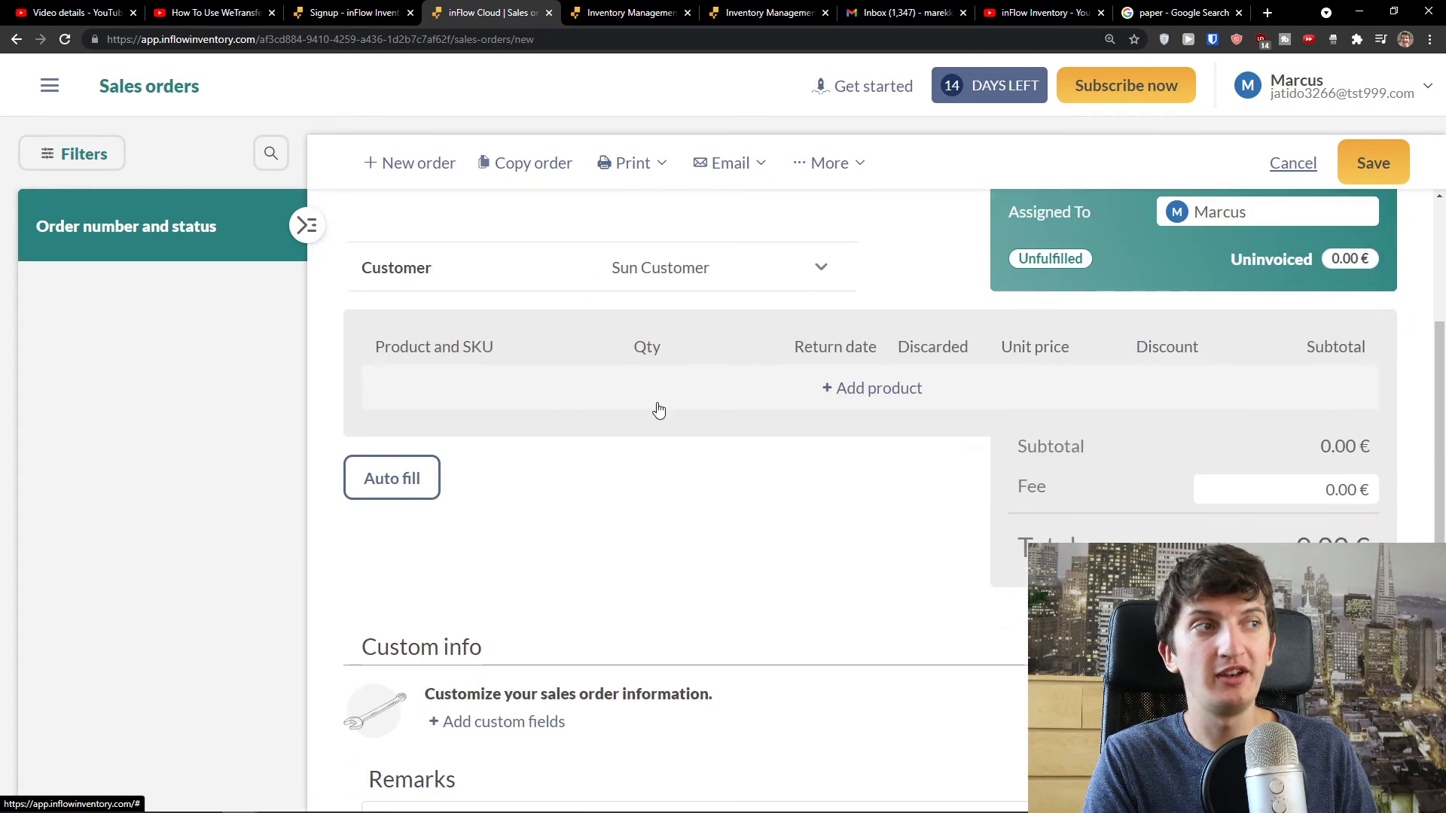
scroll(629, 365, "up", 4)
left_click(609, 325)
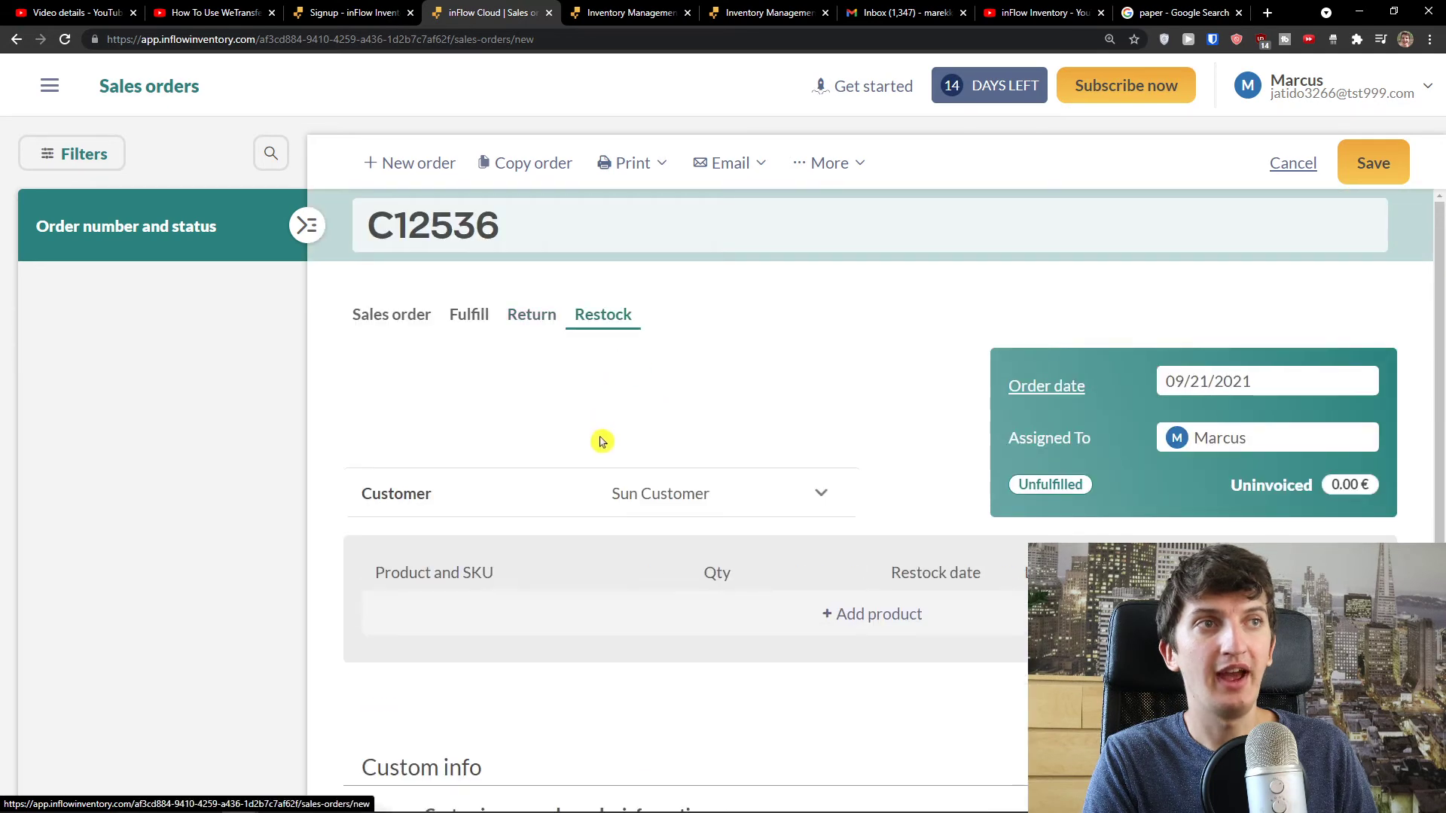
scroll(597, 436, "down", 5)
scroll(597, 444, "up", 5)
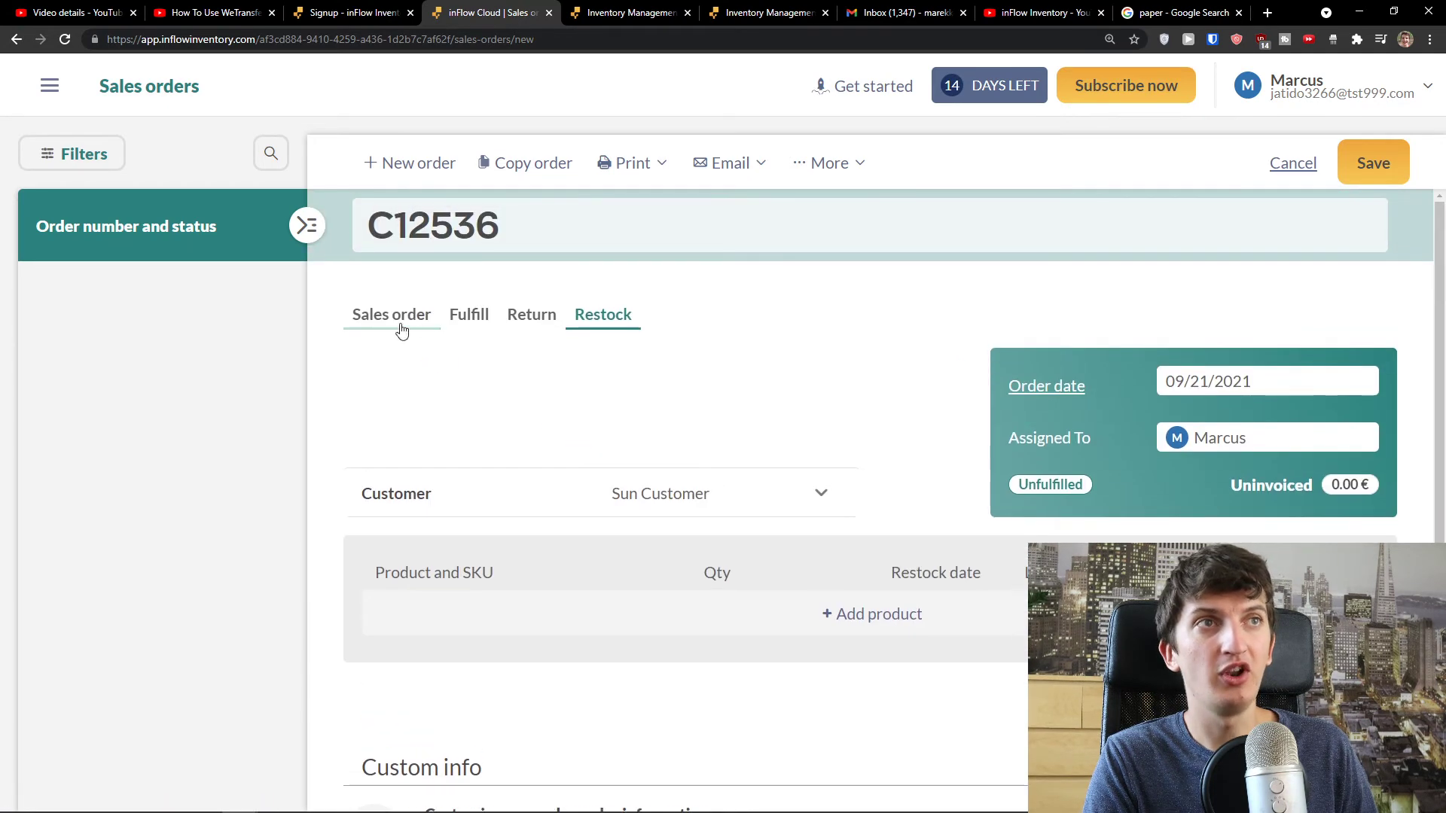
left_click(393, 319)
scroll(680, 452, "down", 1)
scroll(568, 470, "down", 5)
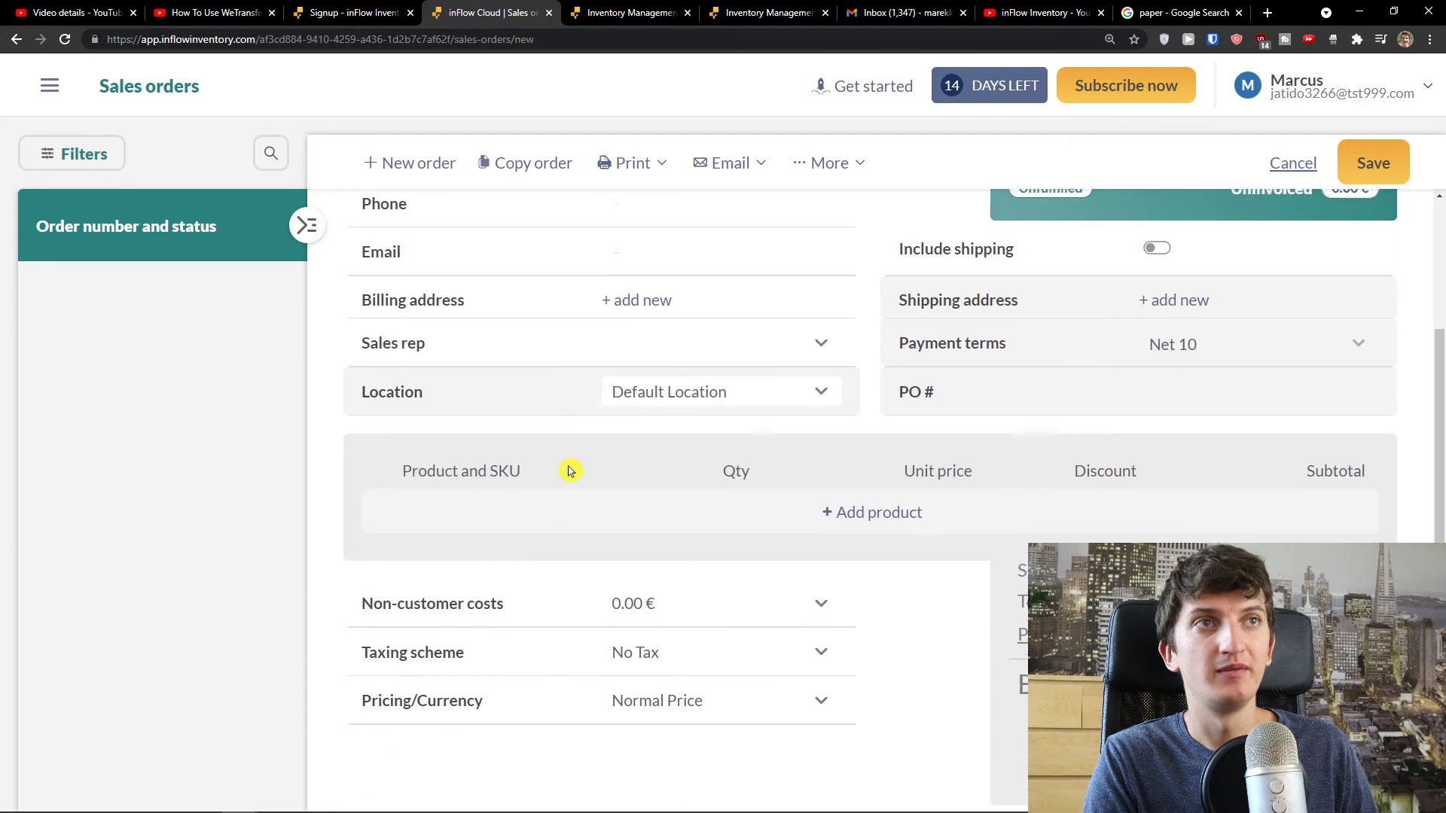
scroll(565, 472, "up", 5)
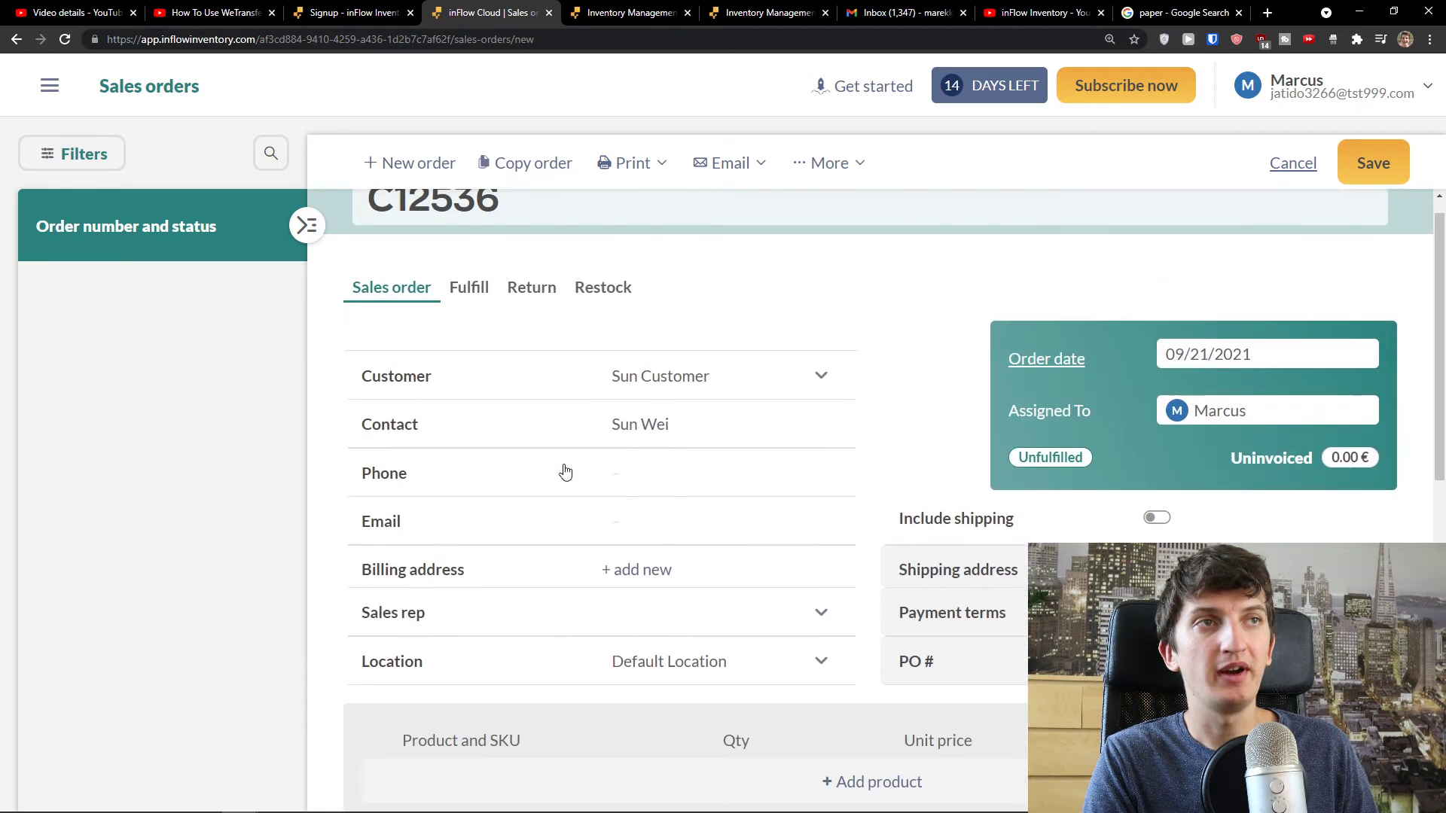
left_click(590, 327)
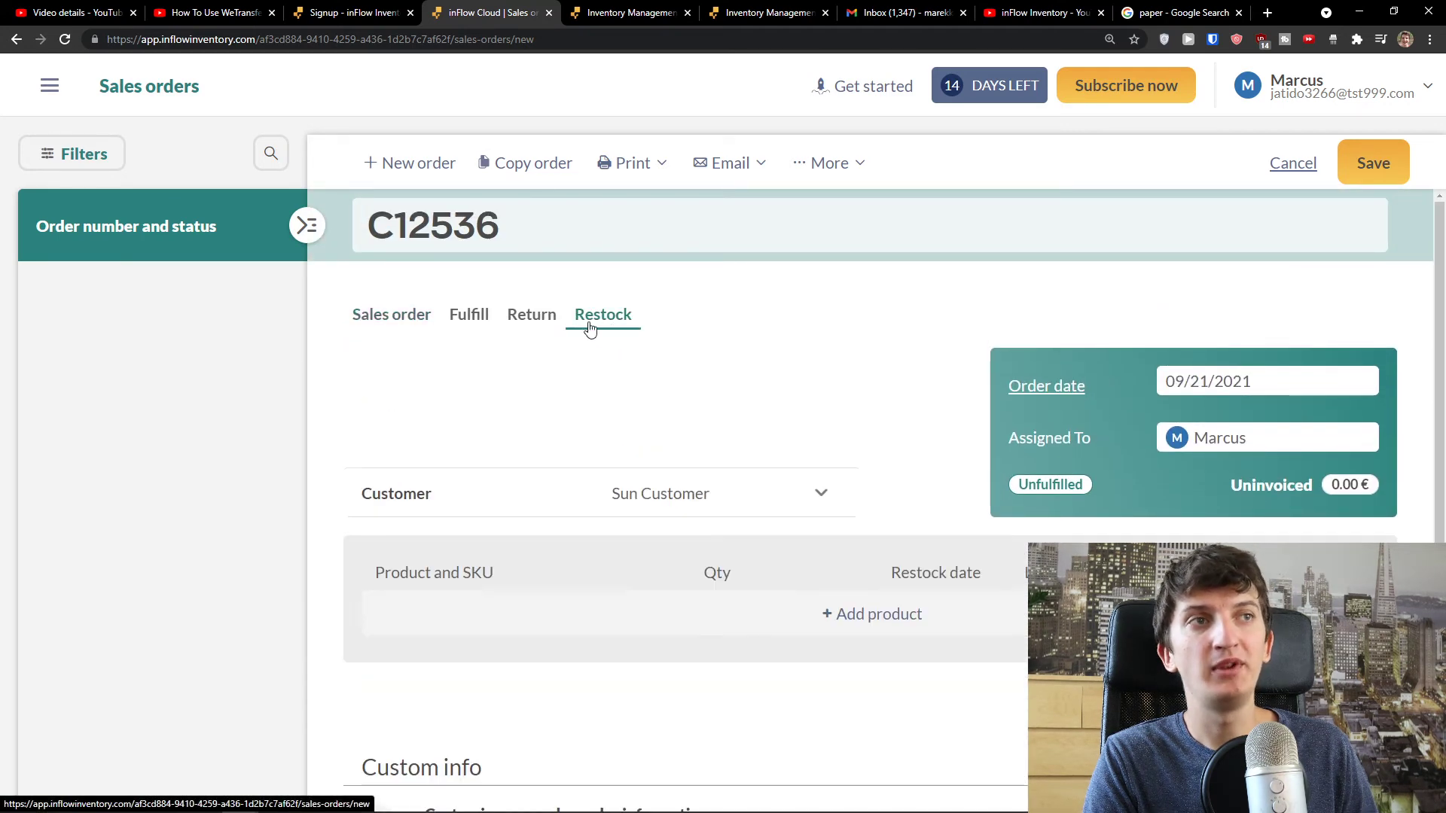
left_click(540, 321)
scroll(585, 423, "down", 2)
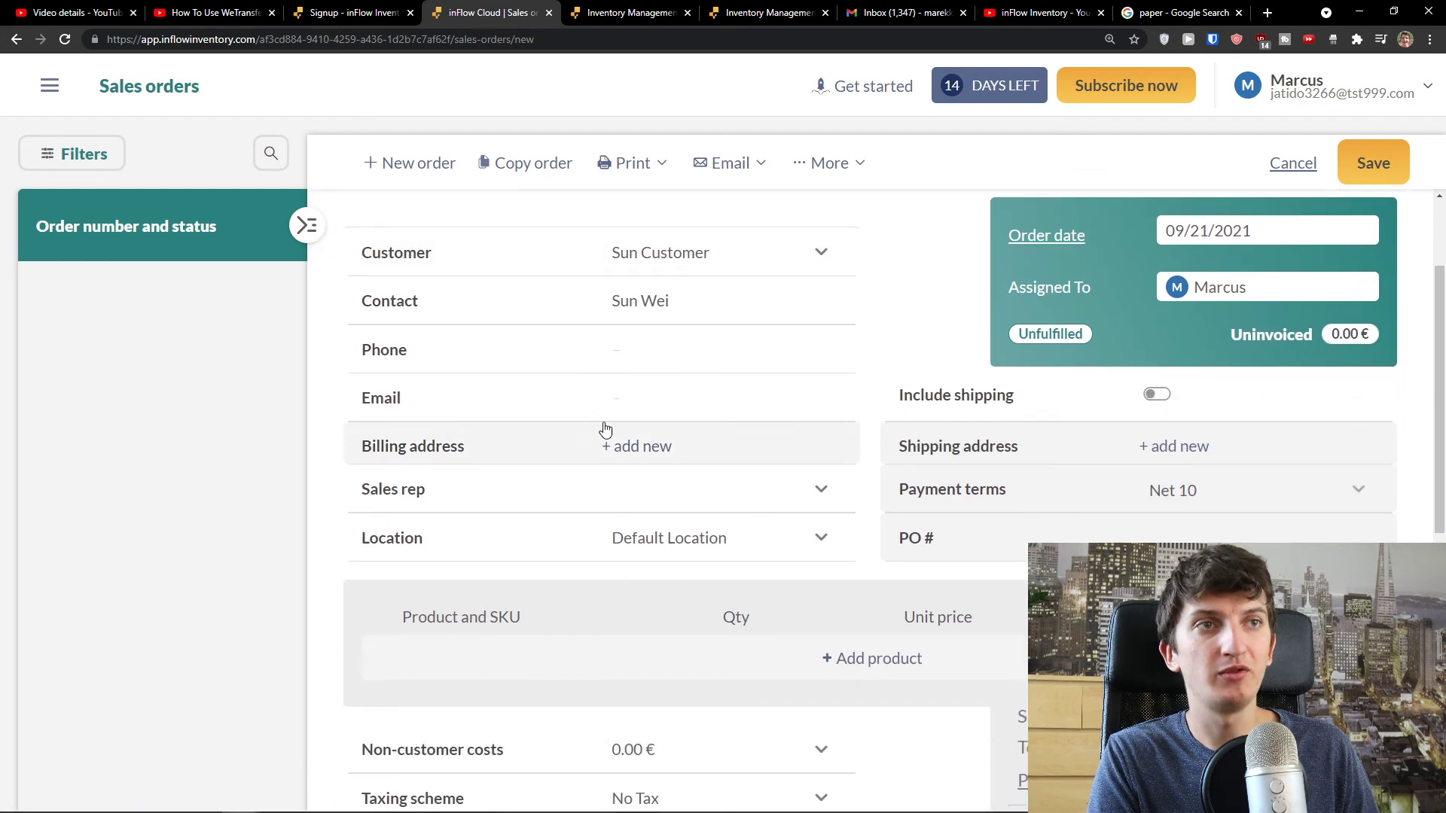
scroll(637, 412, "down", 2)
scroll(701, 431, "down", 1)
- Add Sun Product Paper to the order with a quantity of 5 cases
left_click(829, 431)
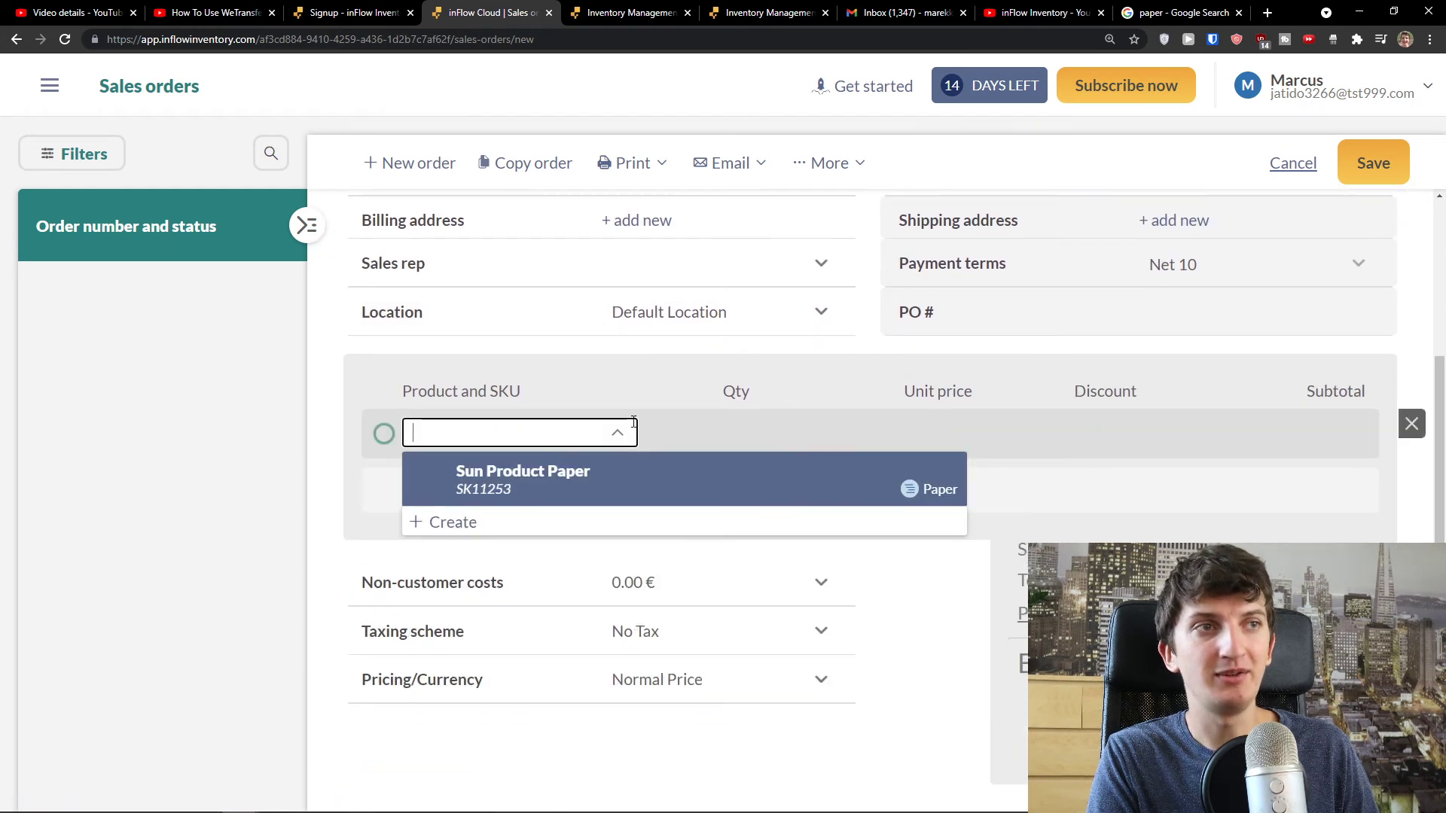
scroll(515, 428, "down", 1)
left_click(515, 427)
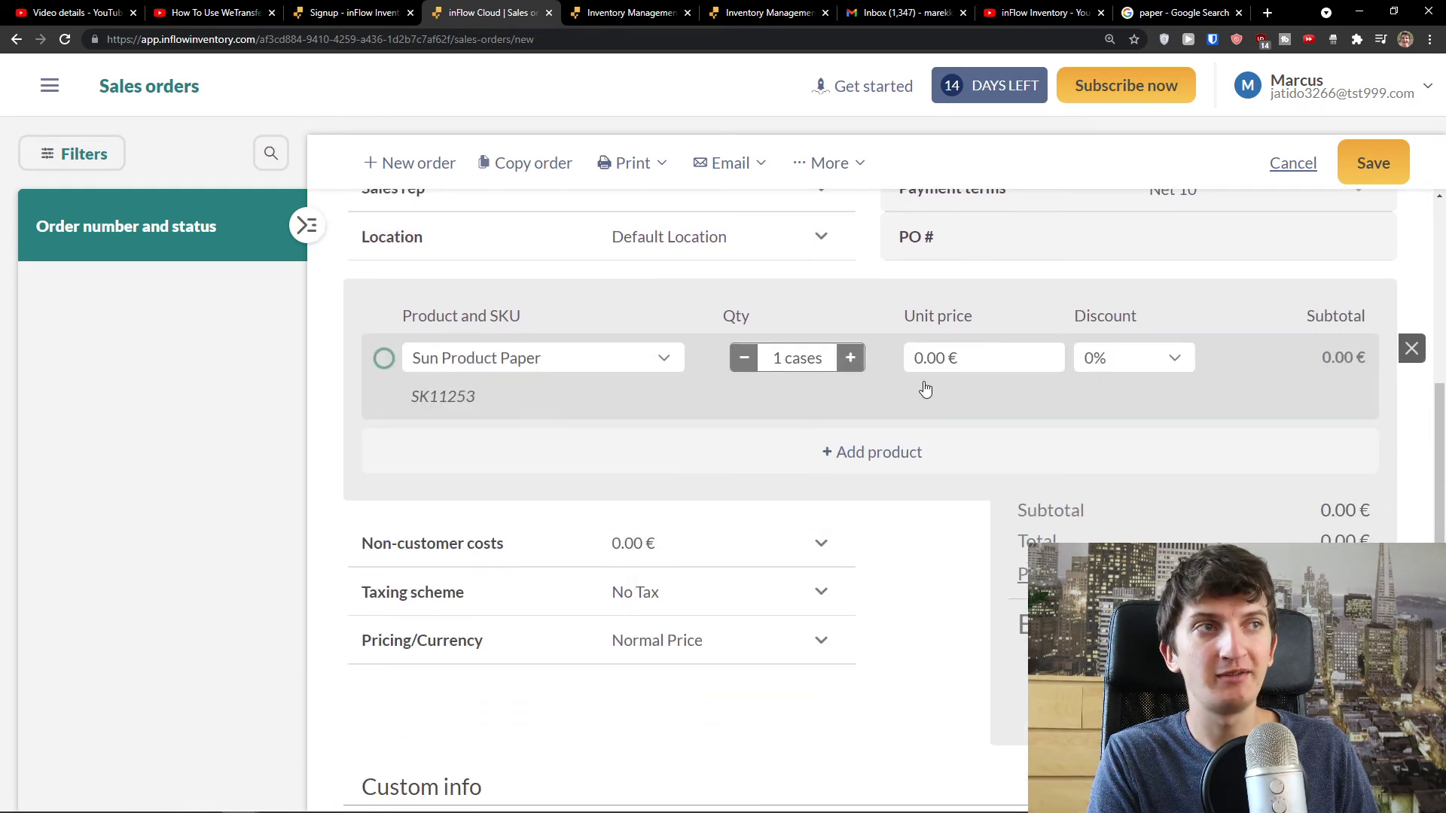
left_click(786, 358)
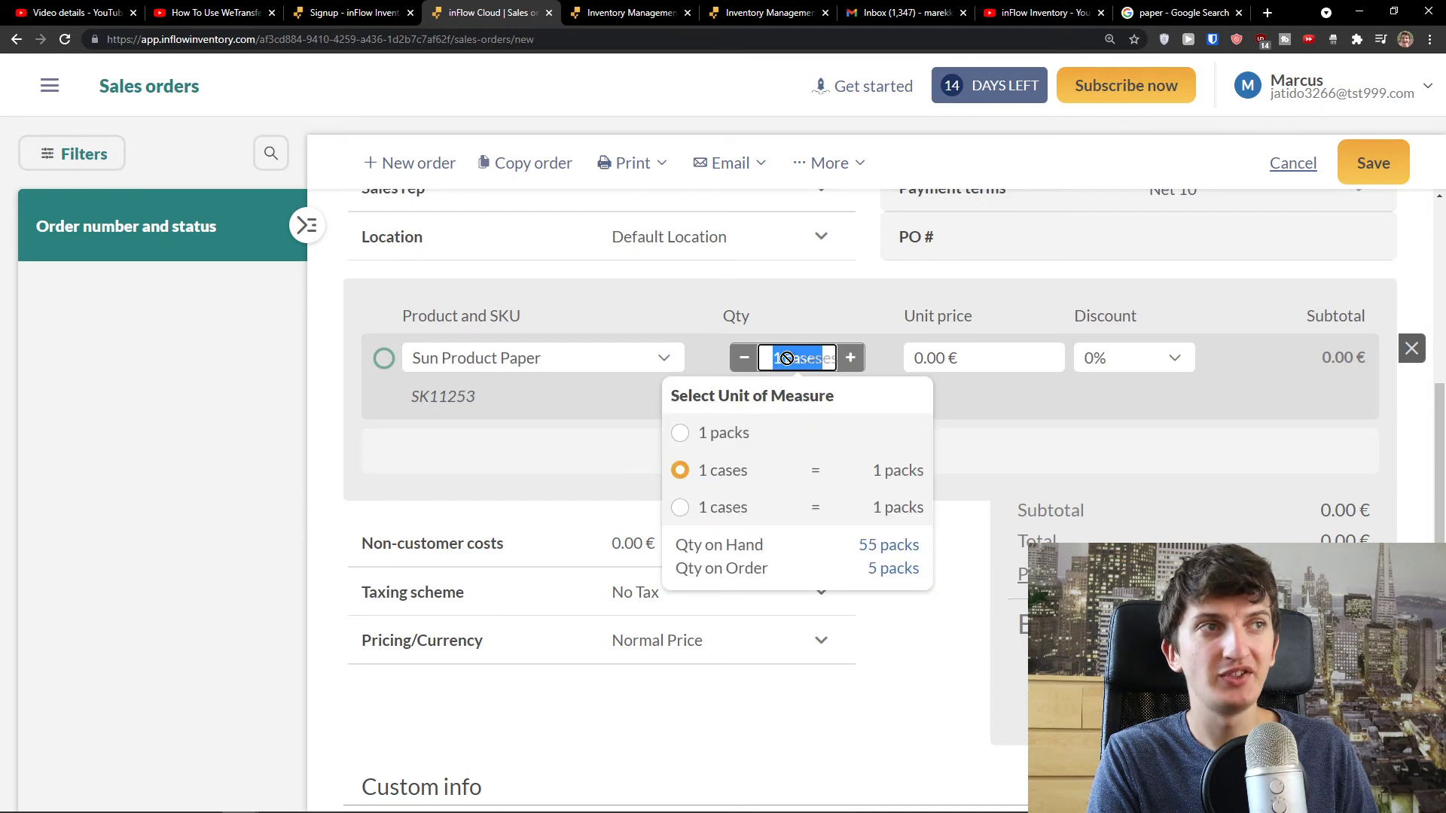
left_click(777, 358)
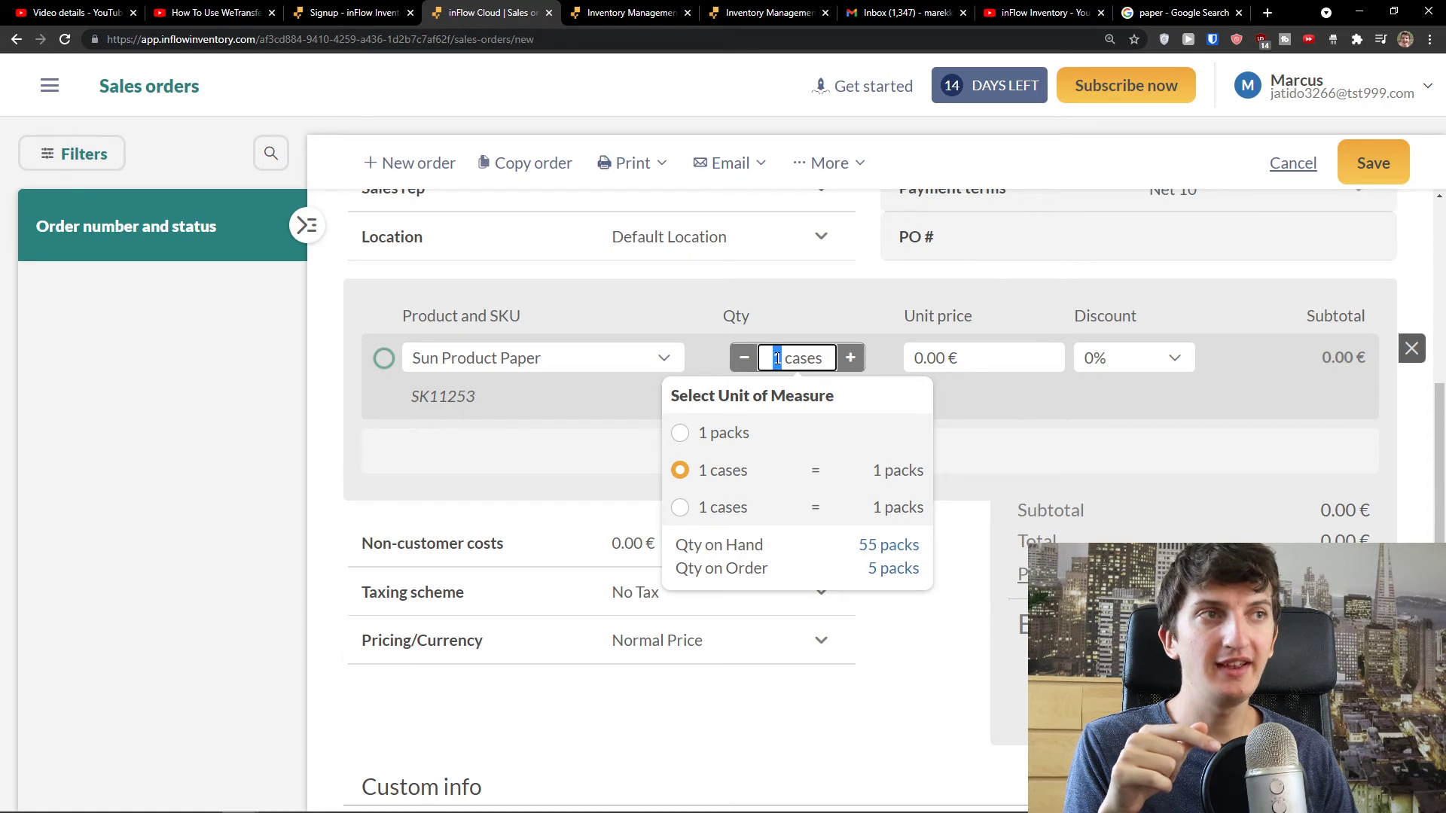
type("45")
key("BackSpace")
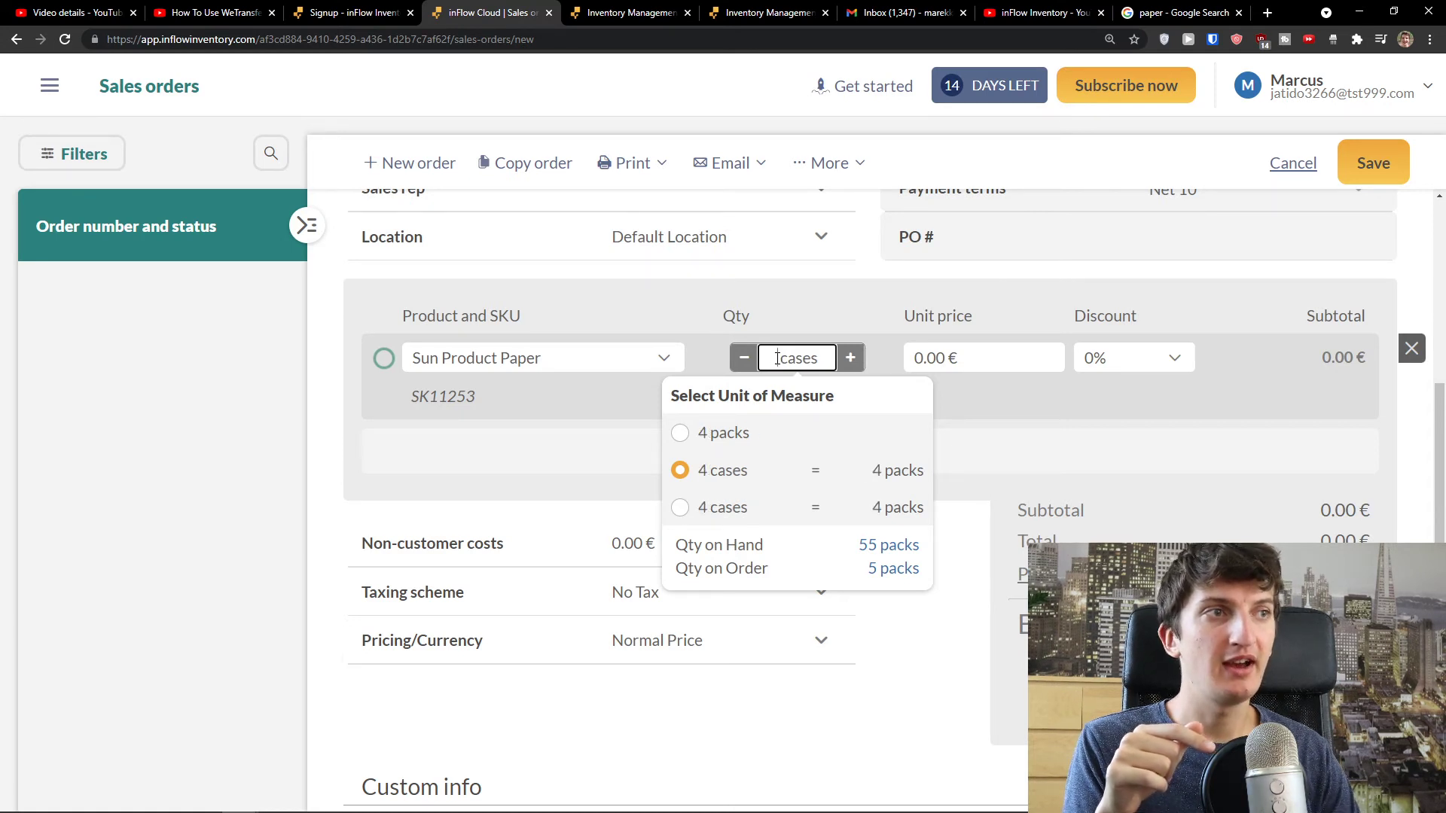
type("5")
left_click(1055, 433)
- Set its unit price to 60.00 € and remove the empty extra product row
left_click(957, 362)
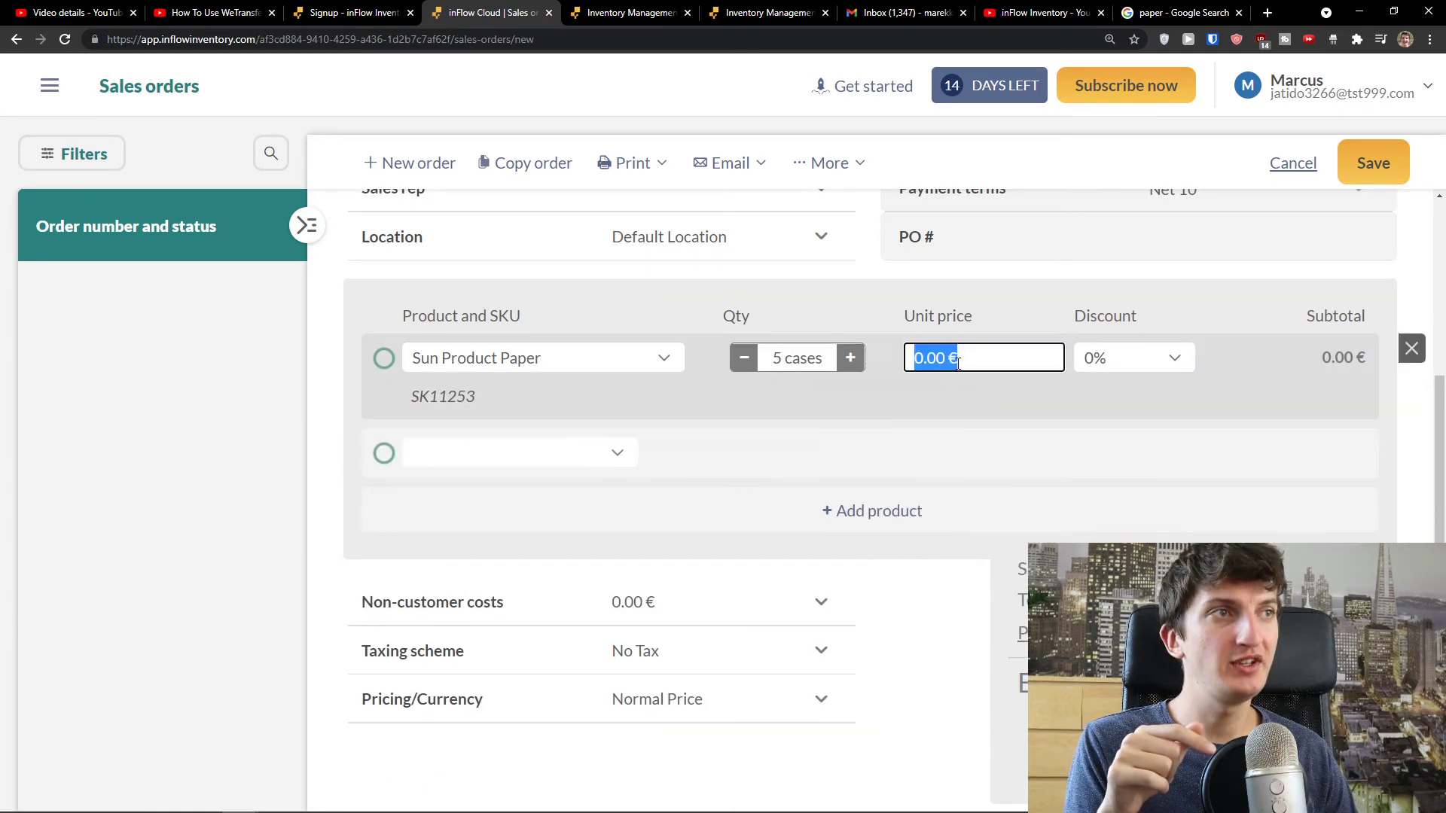
type("60")
left_click(950, 388)
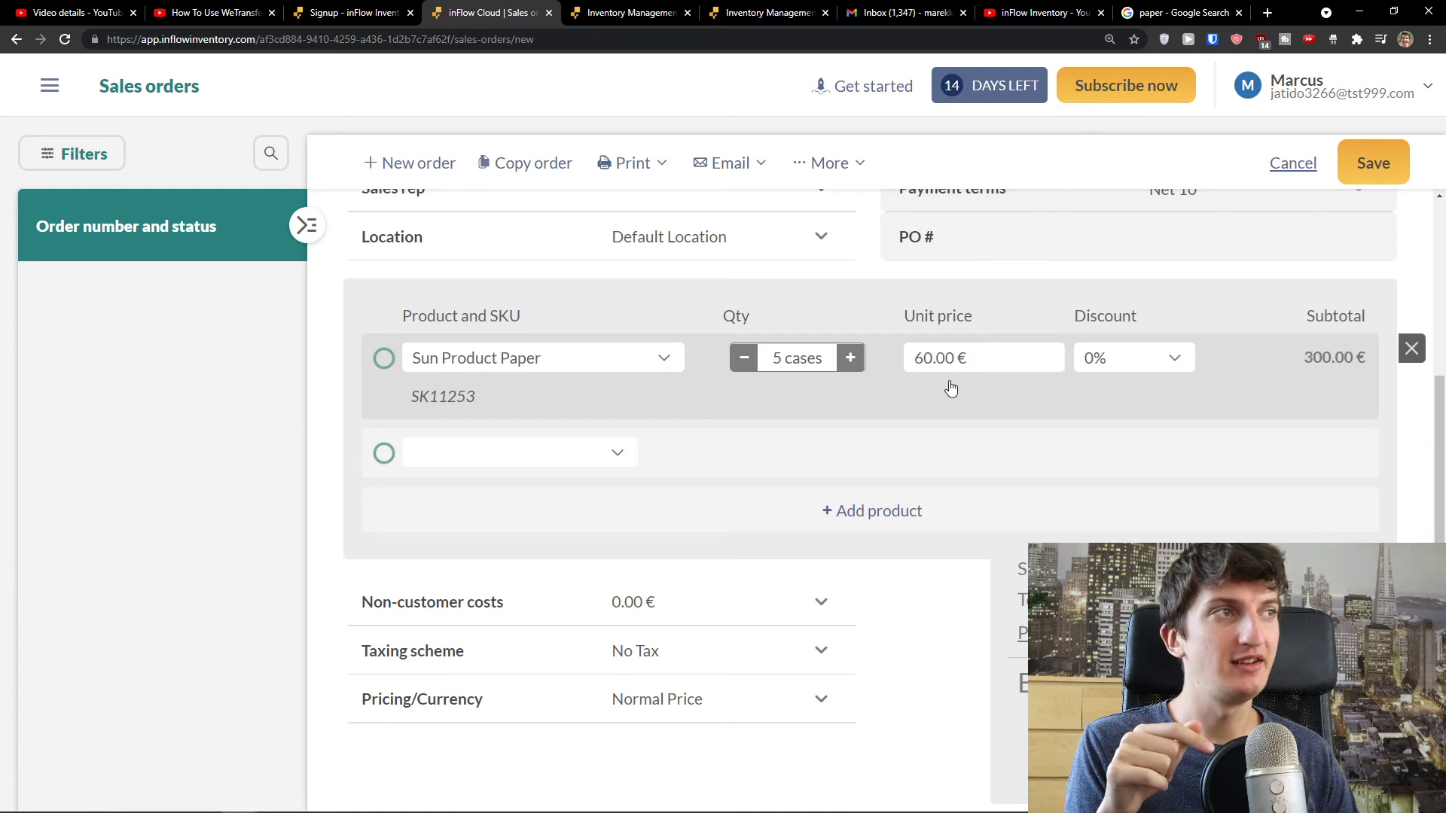
left_click(1411, 443)
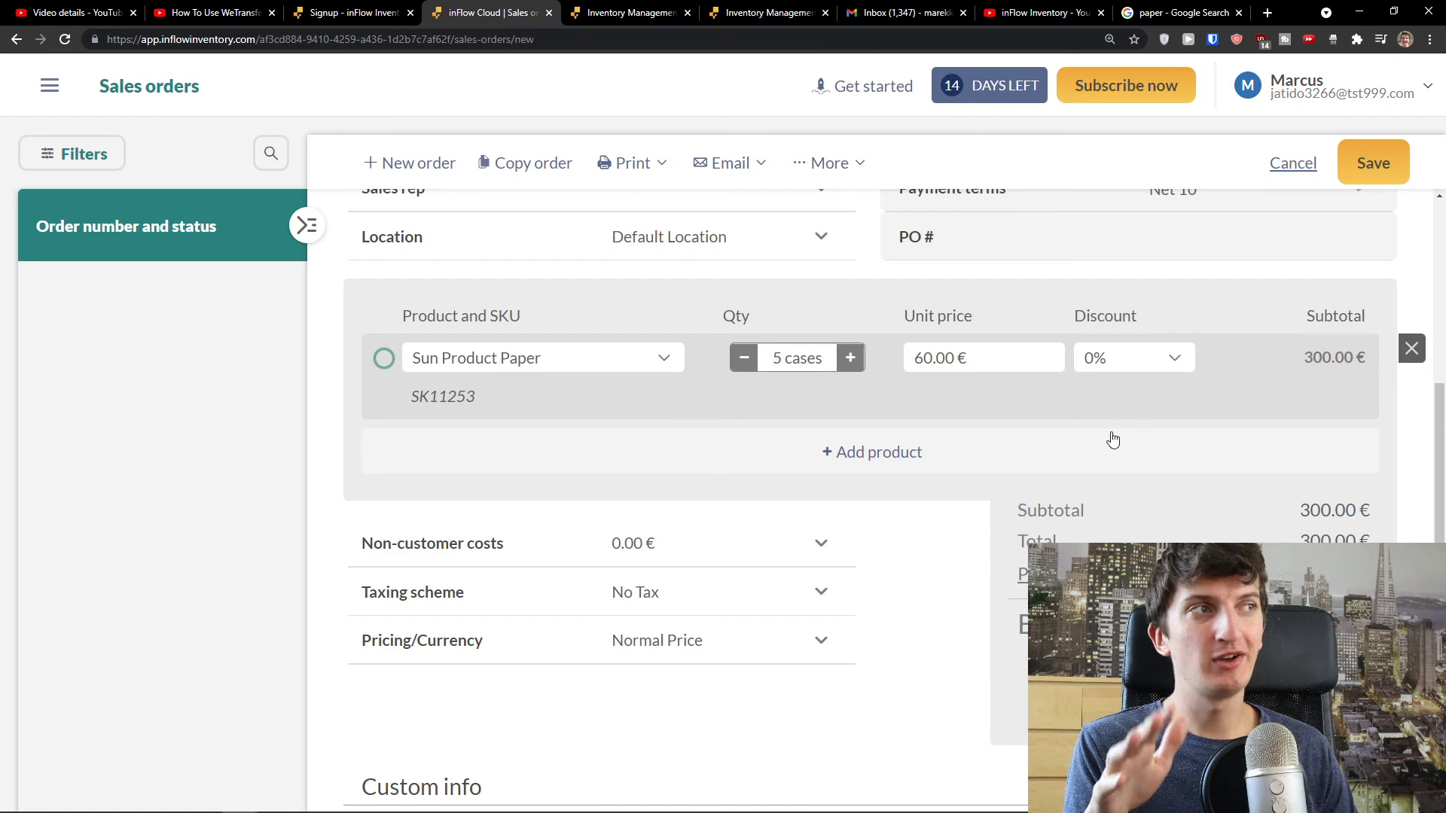
- Record 300.00 € in the Paid field so the balance drops to 0.00 €
scroll(1117, 437, "down", 1)
scroll(714, 458, "down", 1)
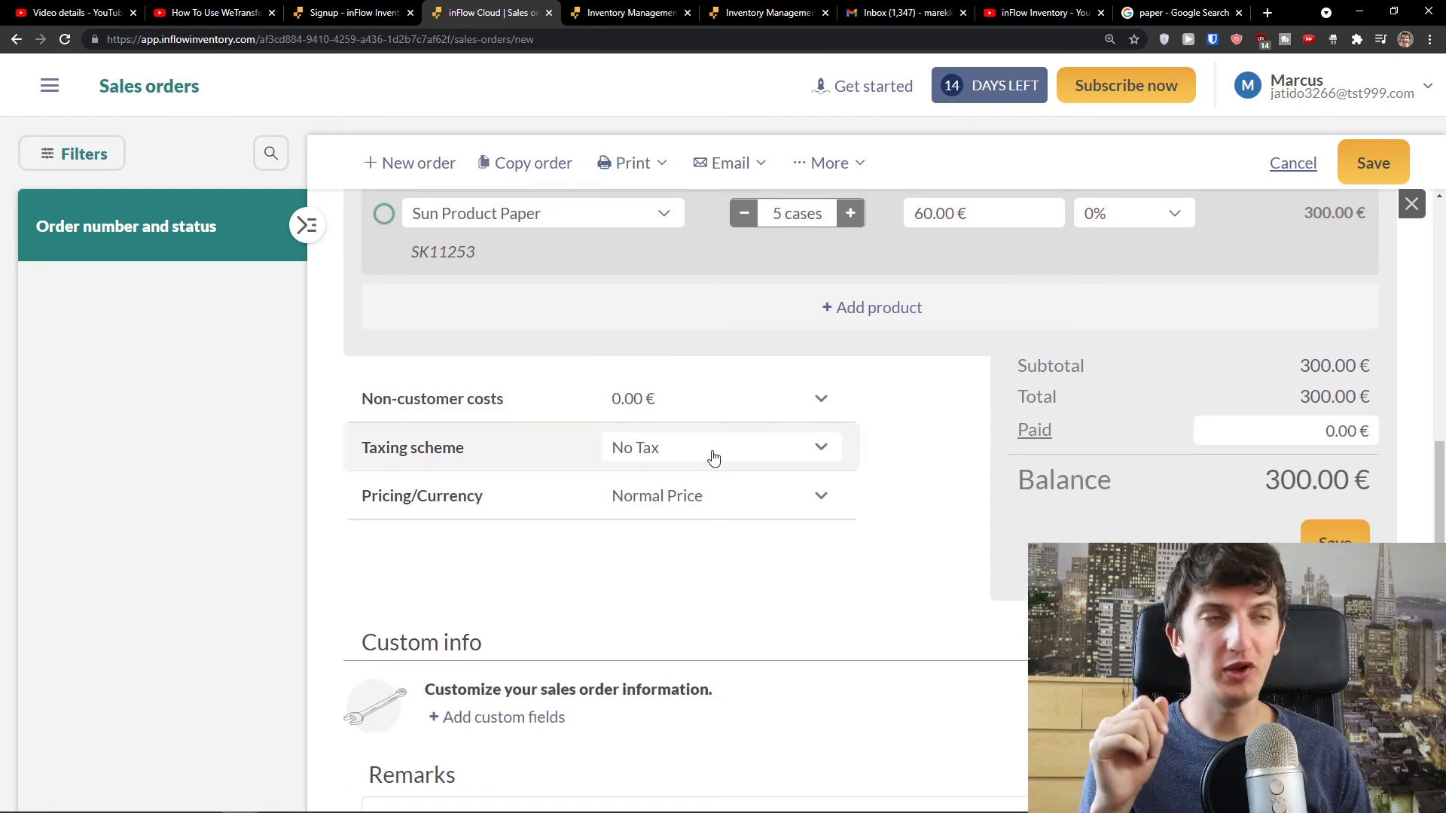
scroll(713, 457, "down", 1)
scroll(709, 461, "up", 1)
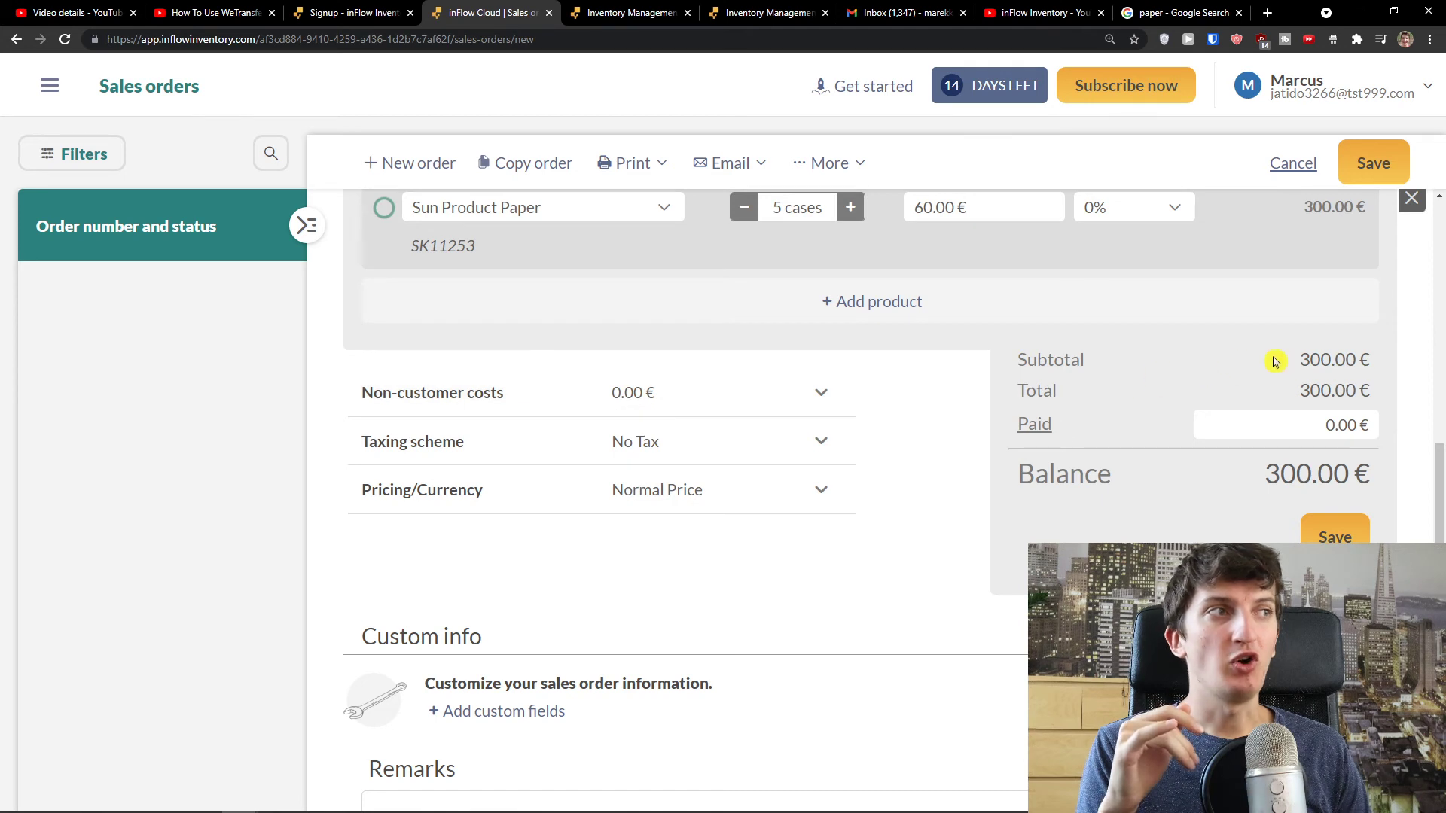
scroll(1275, 361, "down", 1)
left_click(1310, 360)
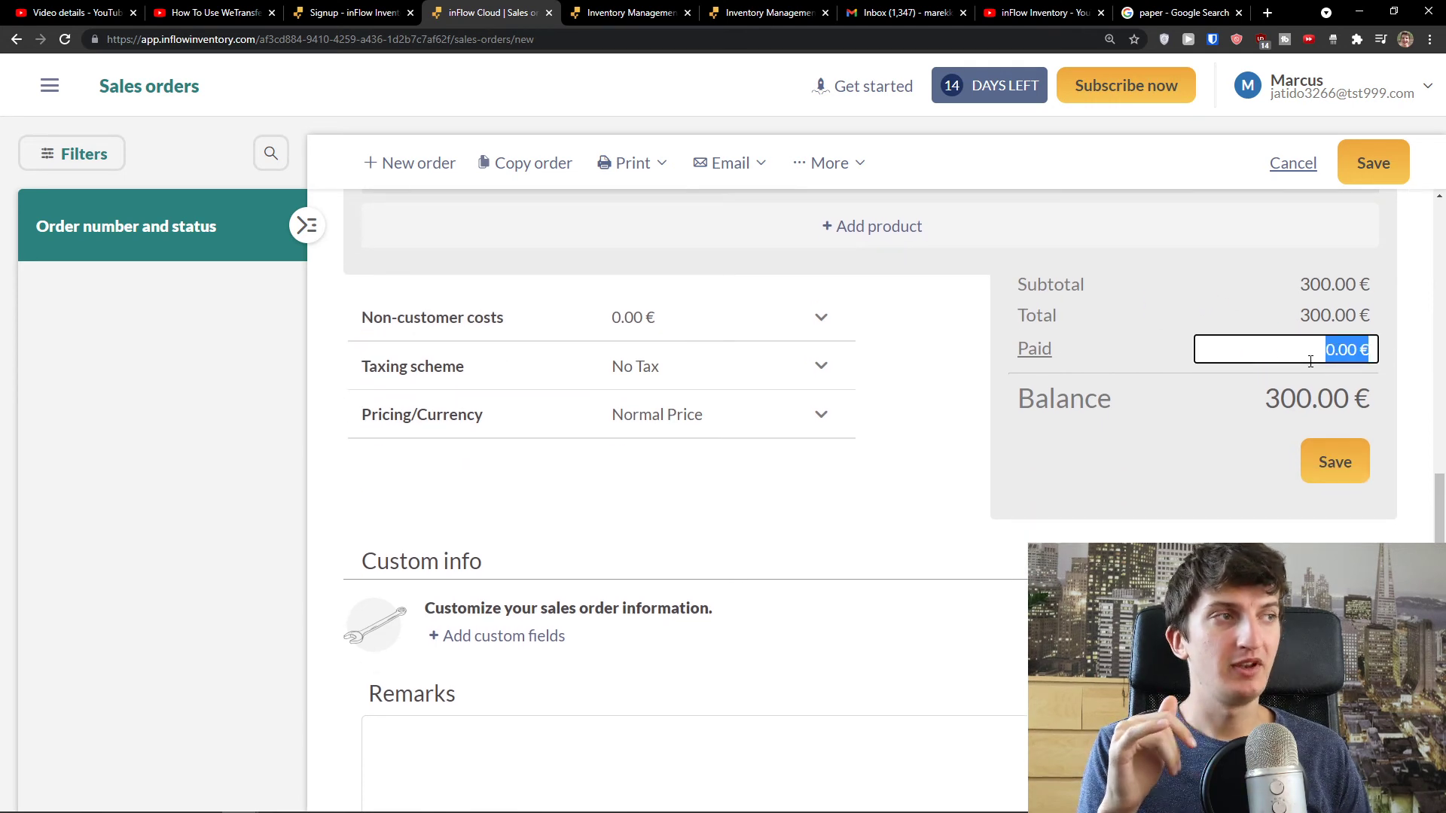
type("300")
scroll(1194, 407, "up", 1)
left_click(1174, 415)
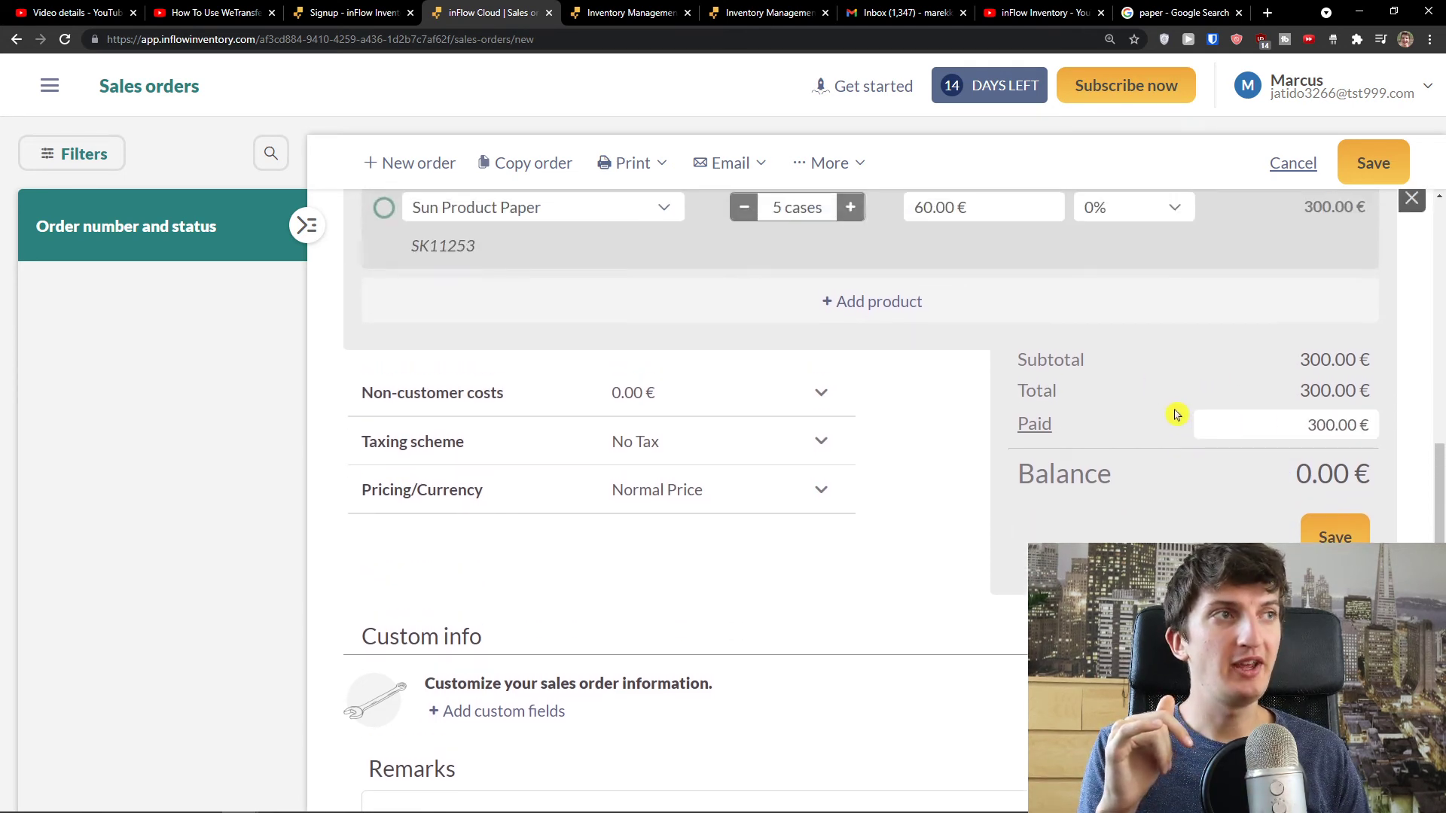
left_click(1306, 431)
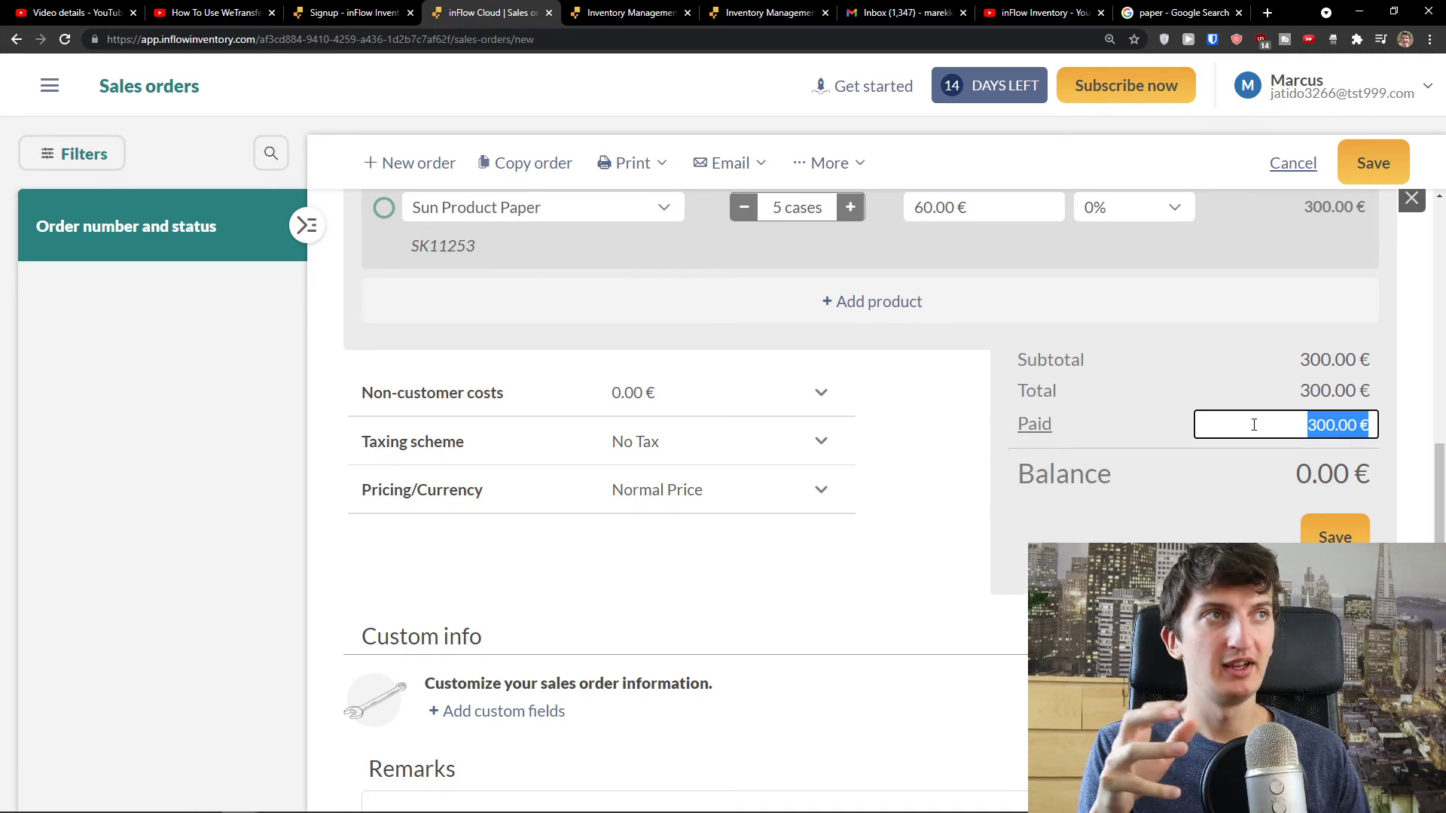
scroll(1242, 426, "down", 1)
scroll(1280, 486, "down", 3)
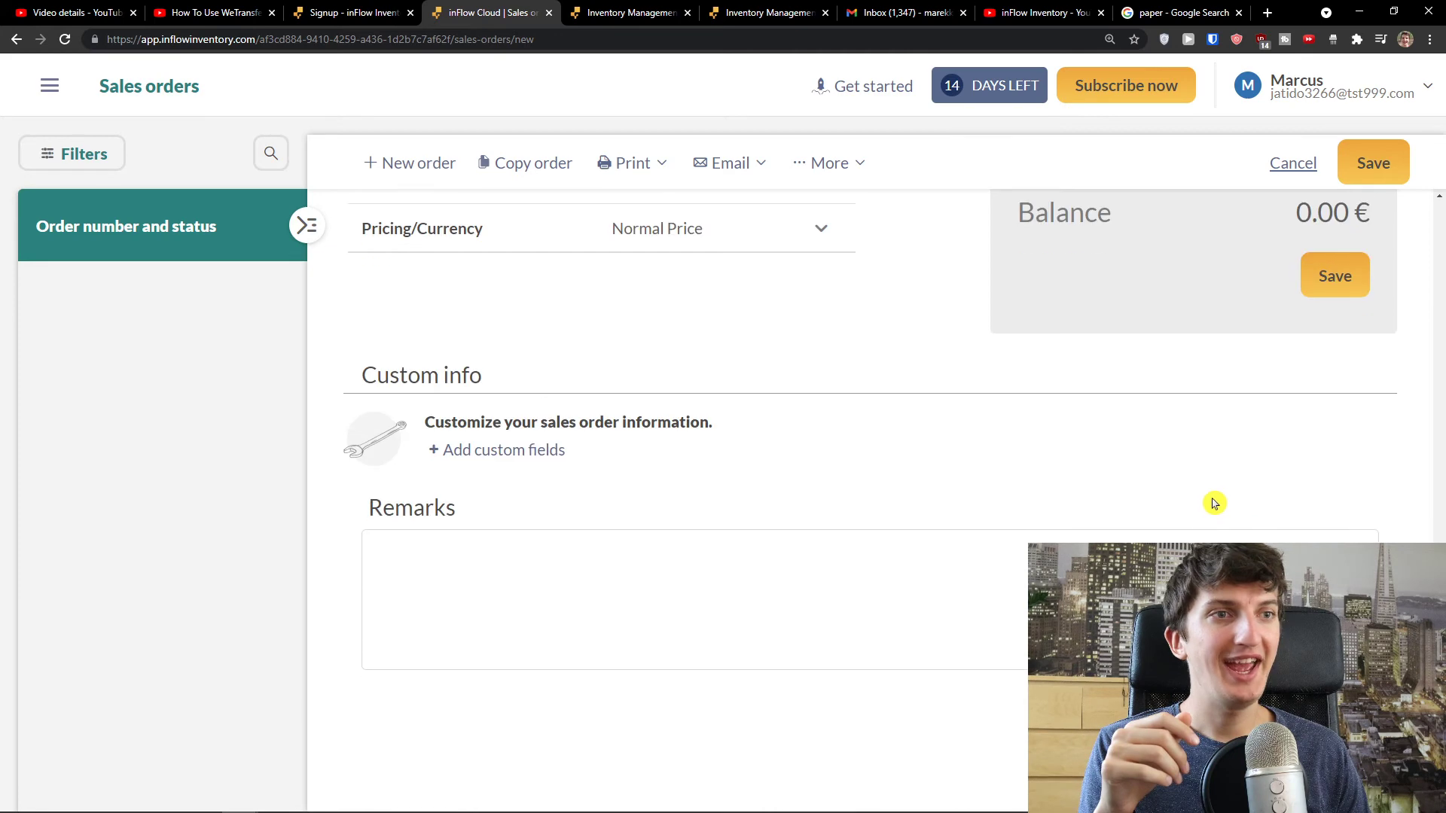
- Save sales order C12536 and review the More and Email menu options
scroll(1250, 505, "up", 3)
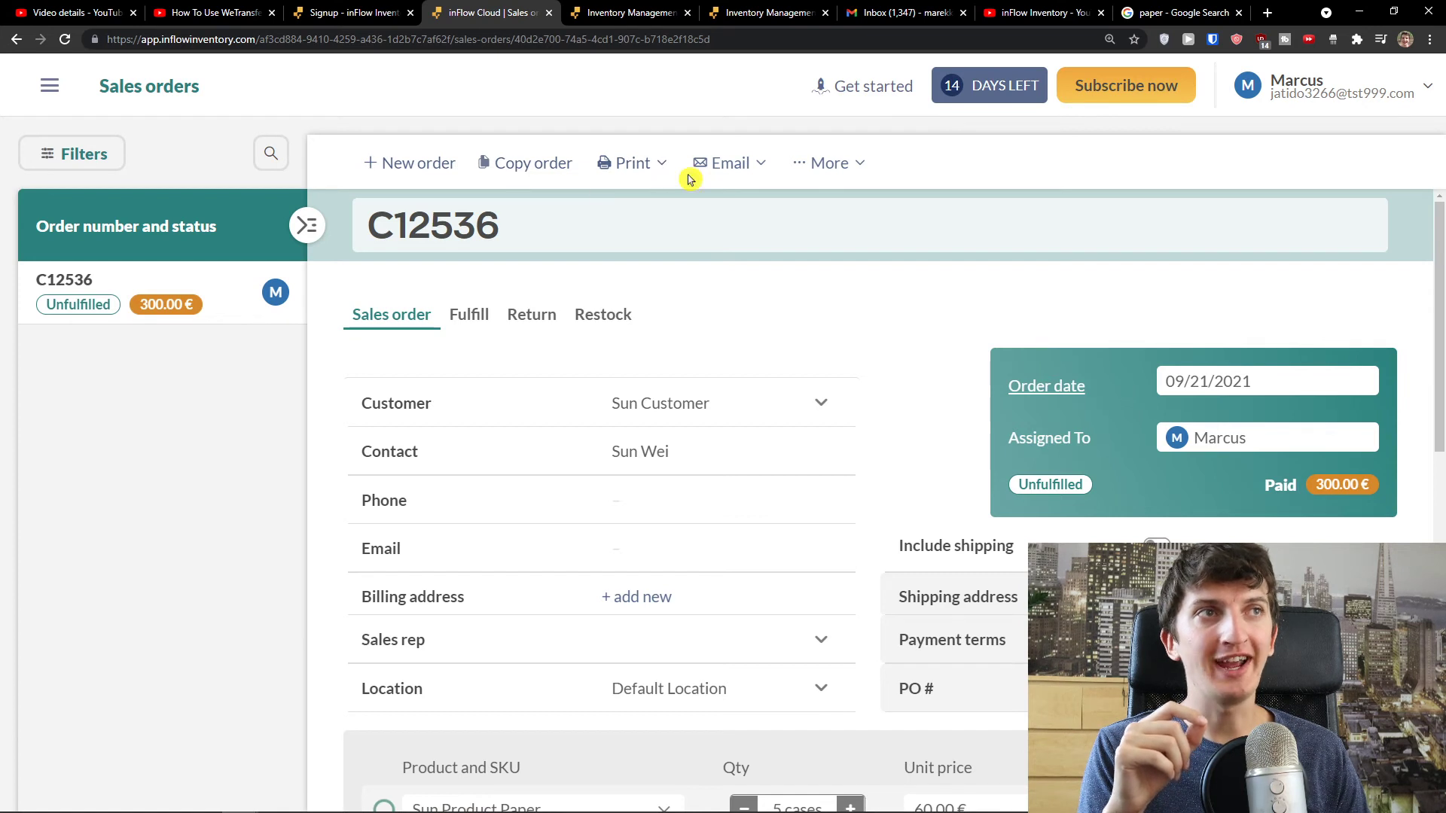
mouse_move(834, 167)
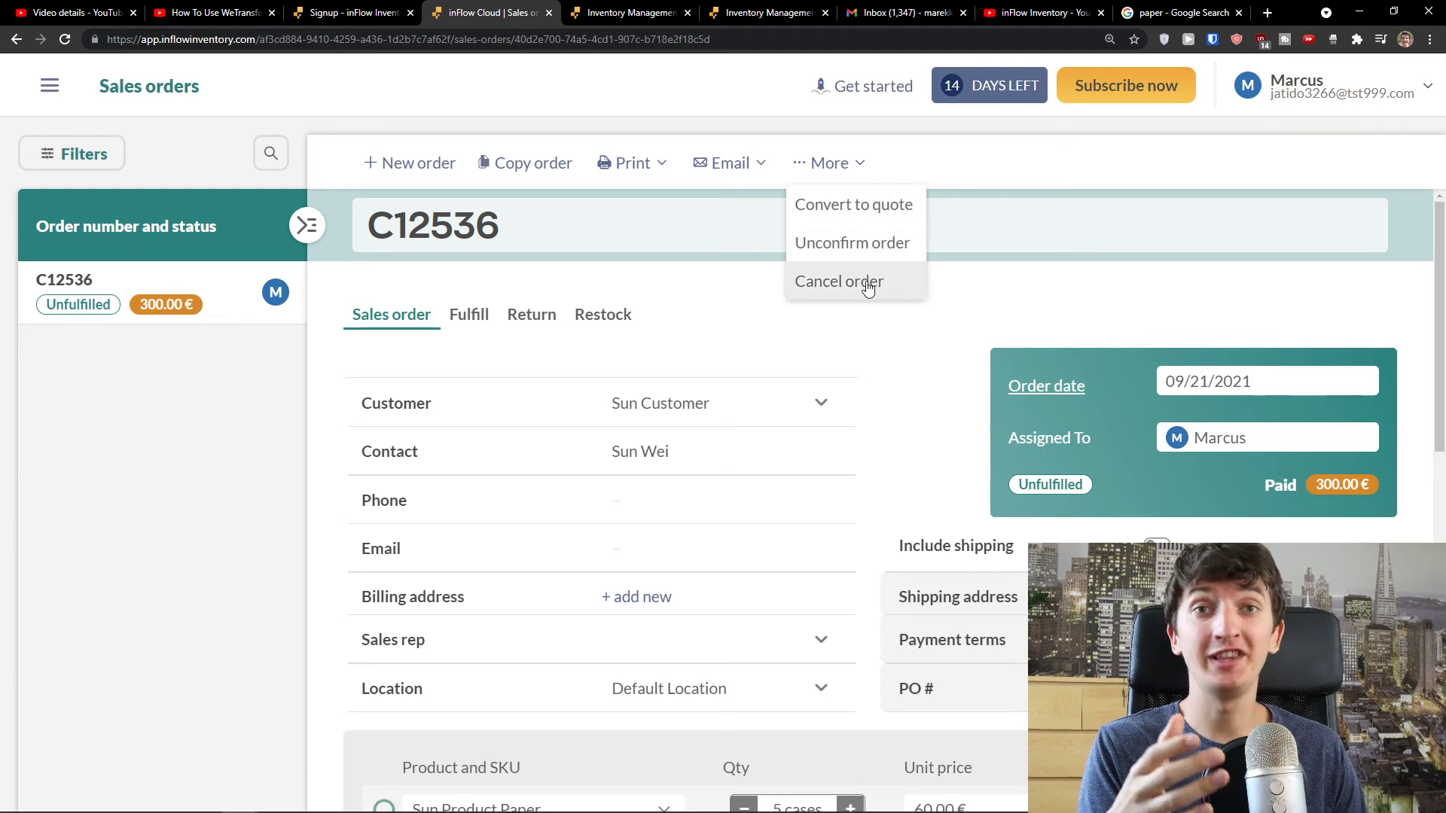
mouse_move(761, 168)
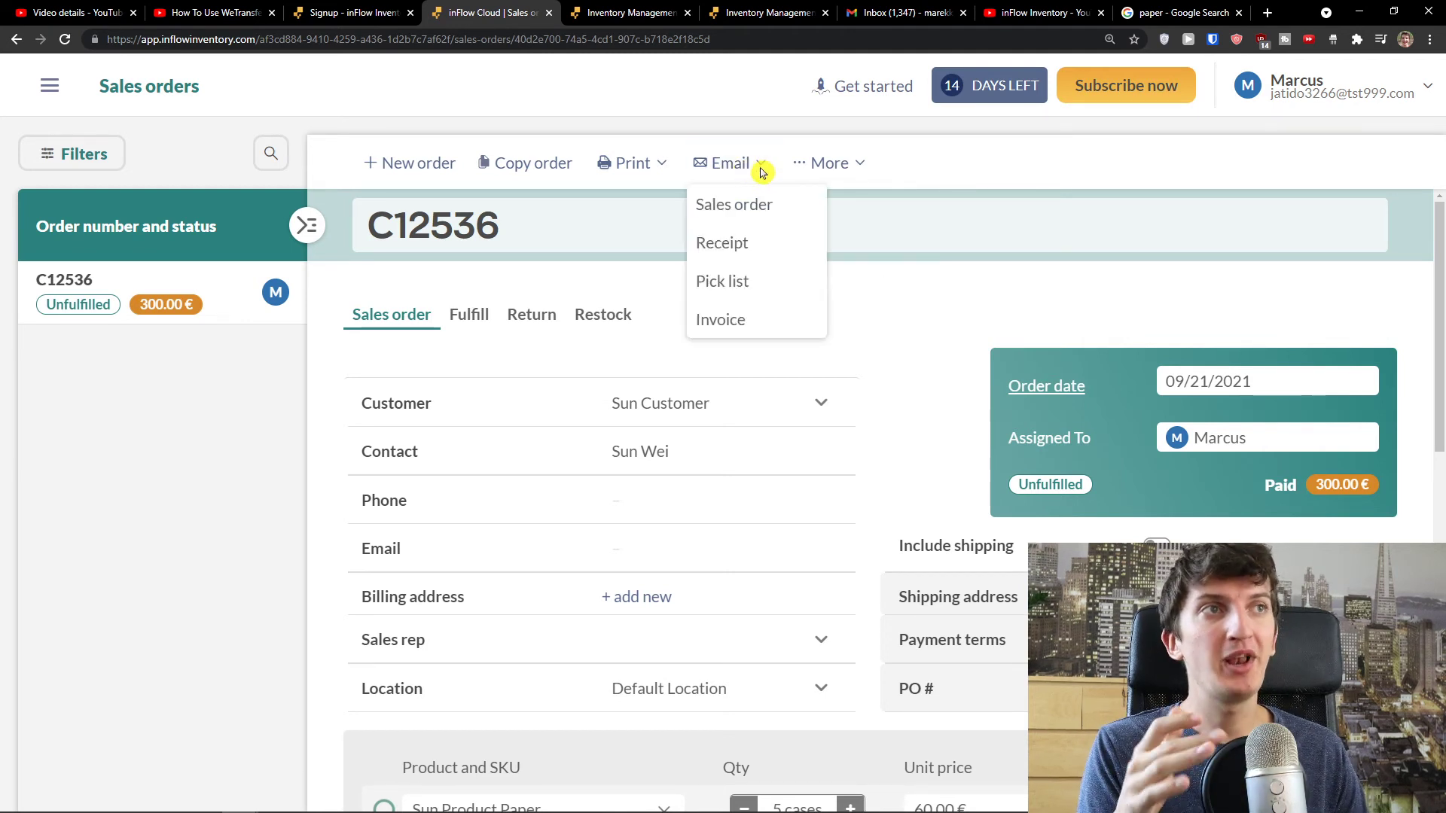
- Preview the C12536 receipt in a new tab, then cancel the Send Receipt dialog
left_click(782, 211)
left_click(891, 679)
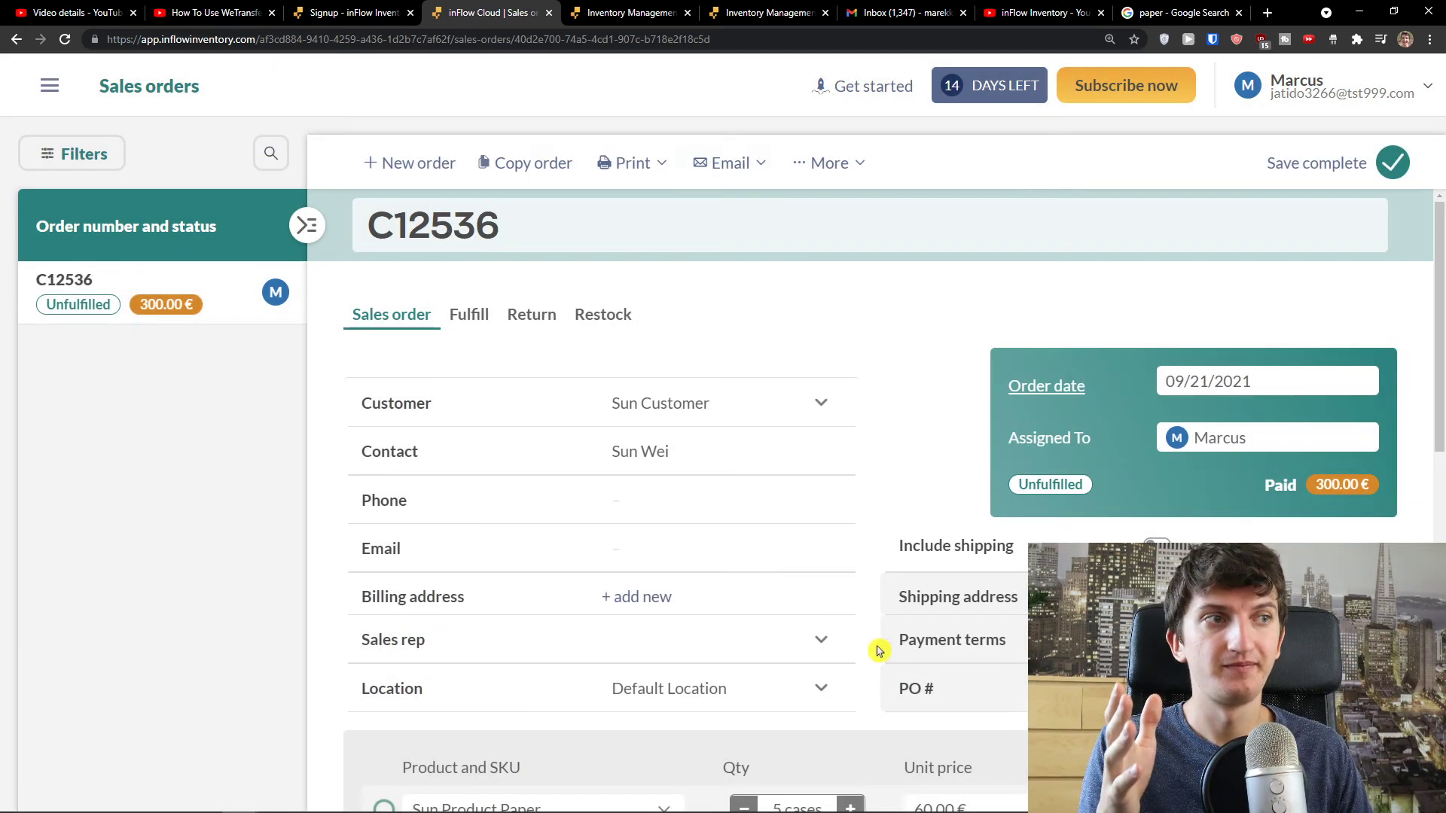
mouse_move(746, 167)
left_click(761, 241)
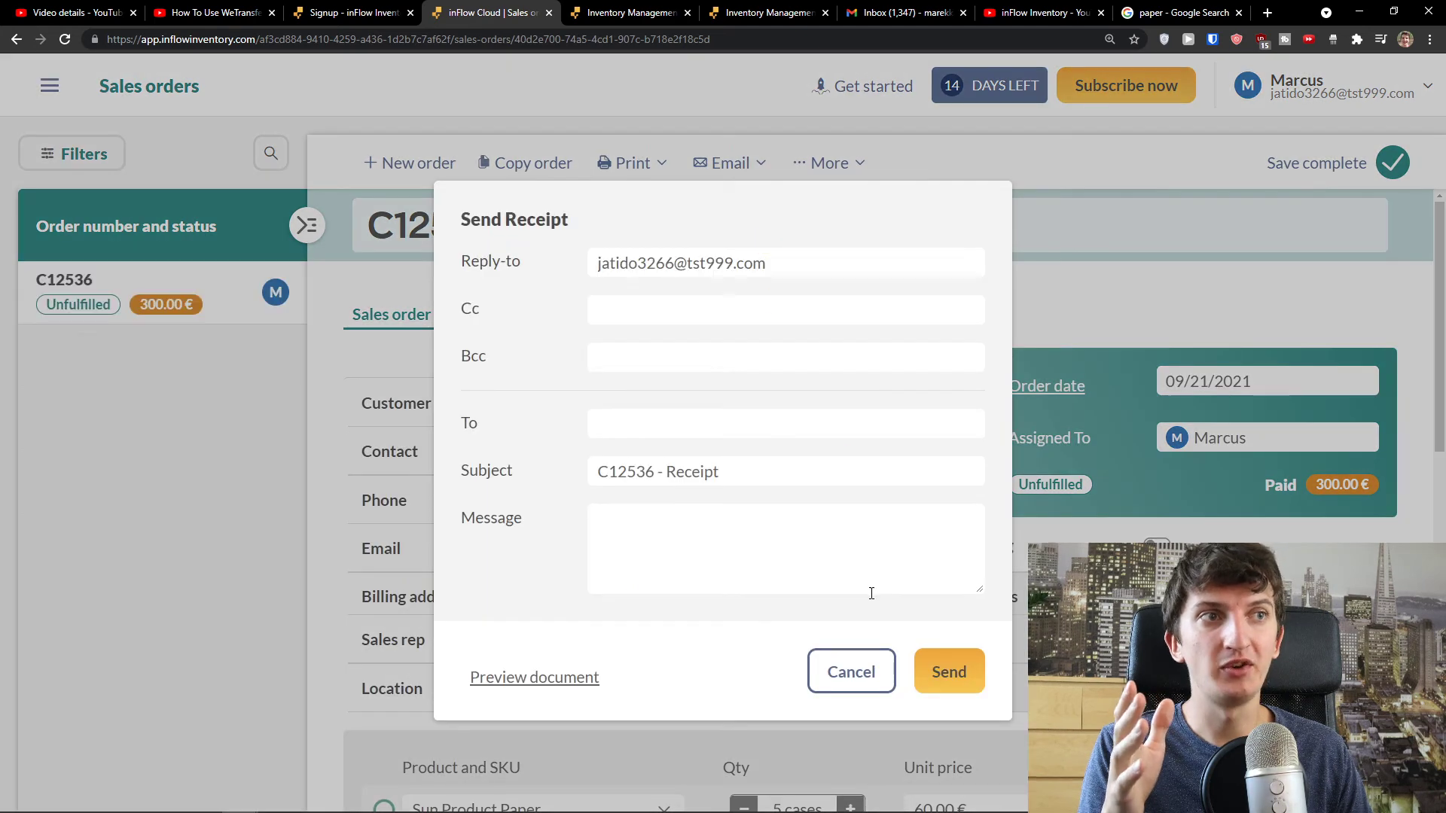
left_click(866, 674)
mouse_move(742, 176)
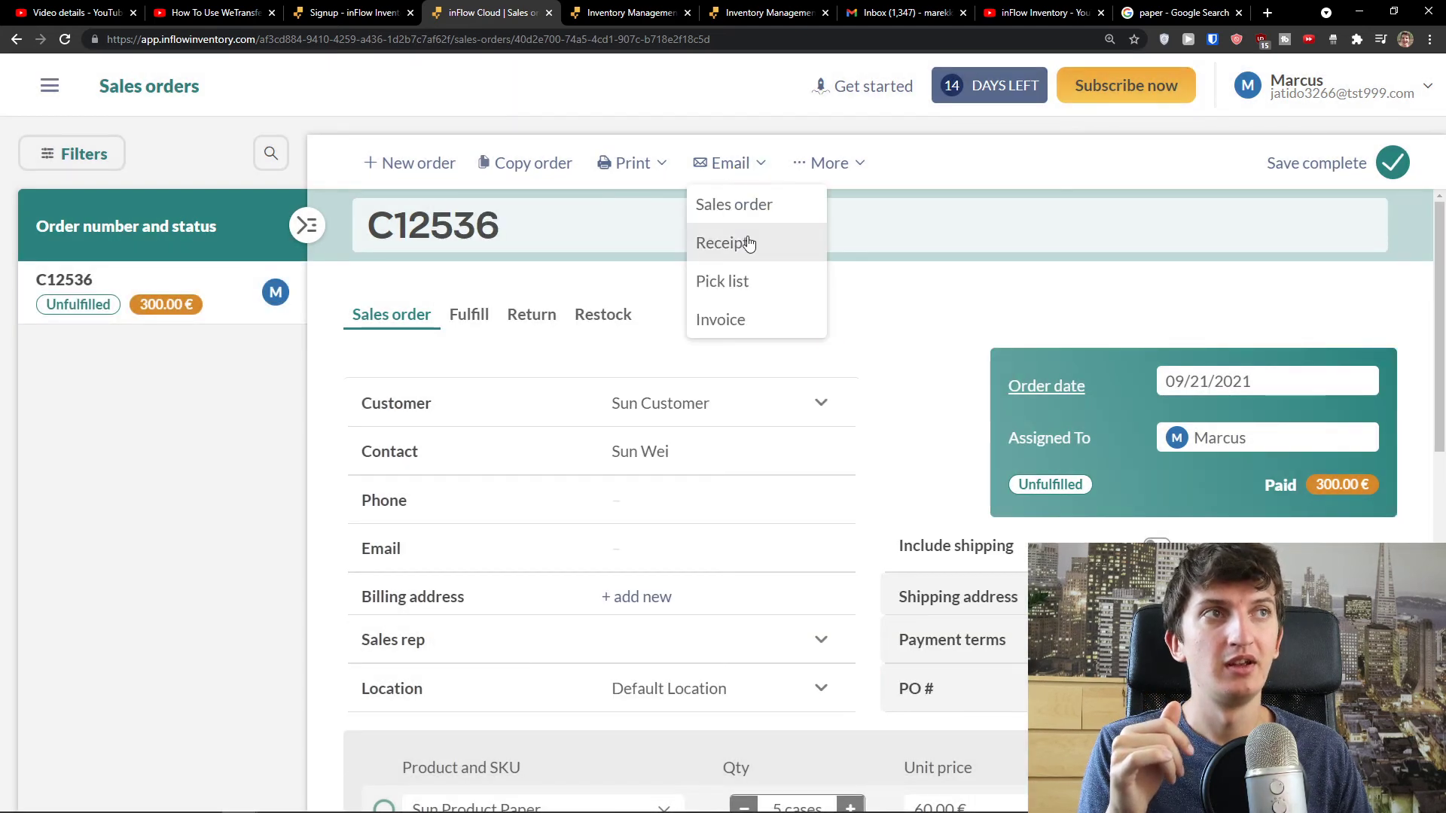
left_click(753, 228)
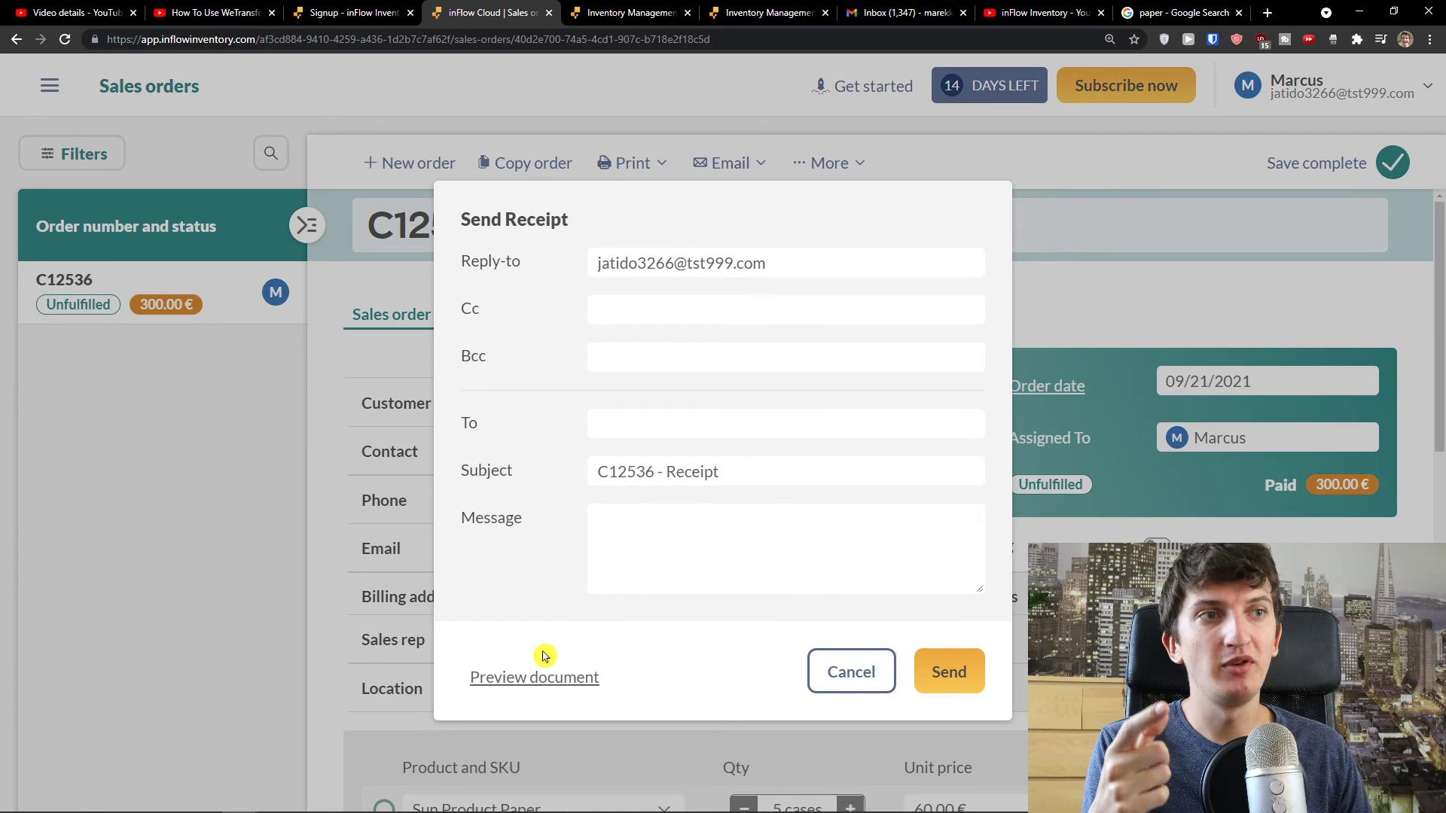
left_click(544, 680)
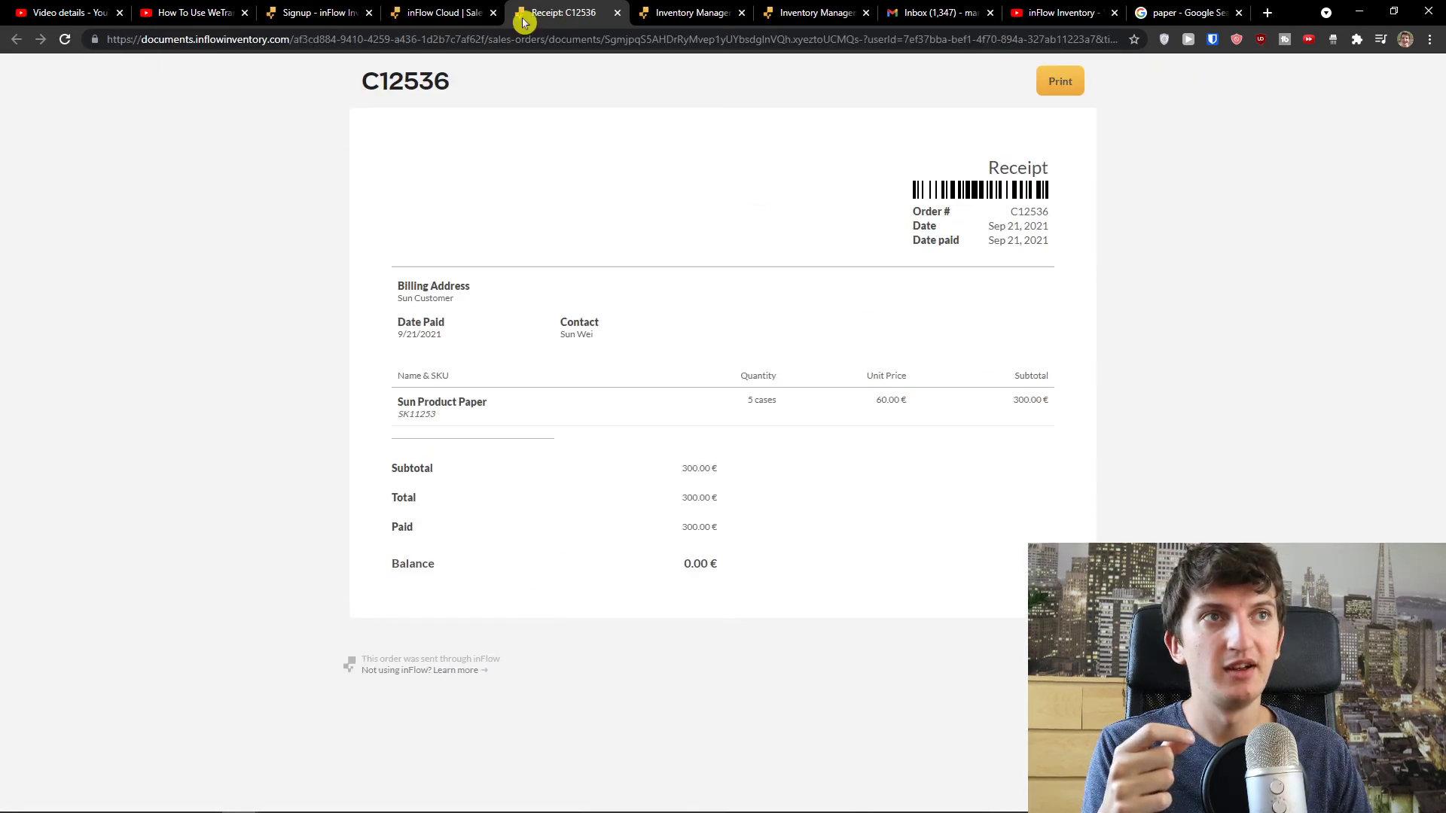
left_click(441, 12)
left_click(834, 664)
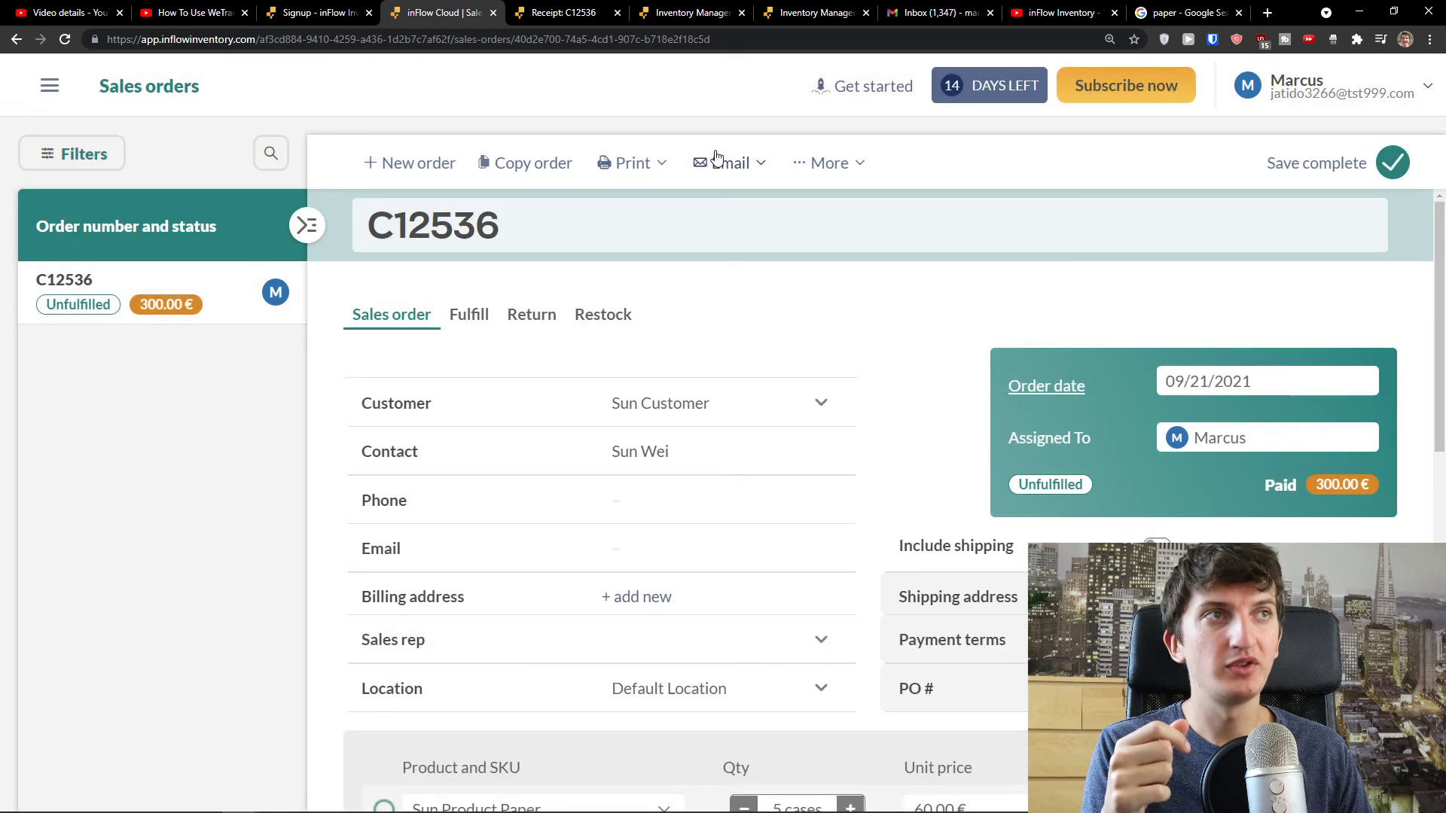
- Preview the C12536 Sales order document and compare it with the receipt preview
left_click(719, 161)
left_click(740, 213)
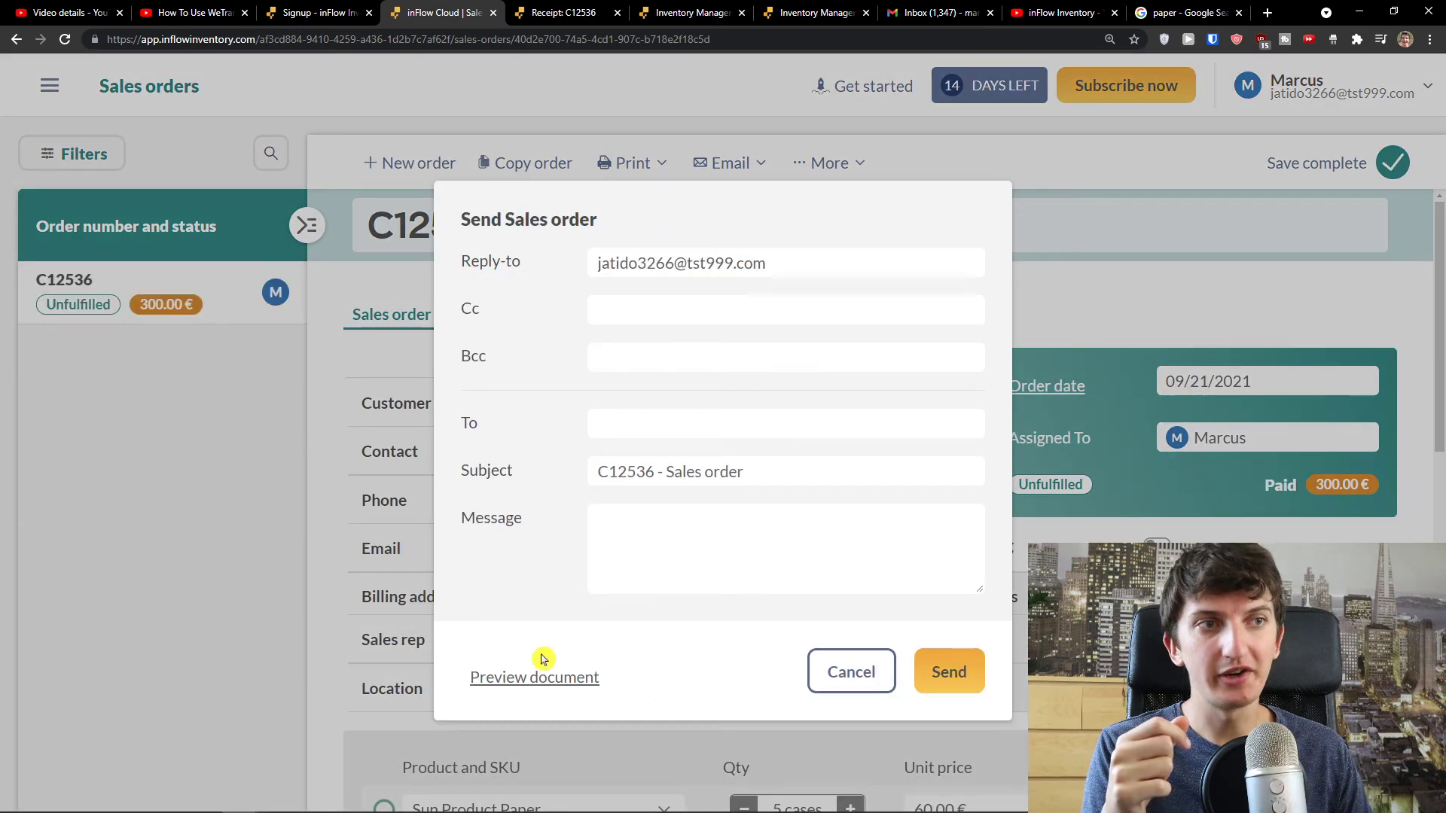
left_click(541, 677)
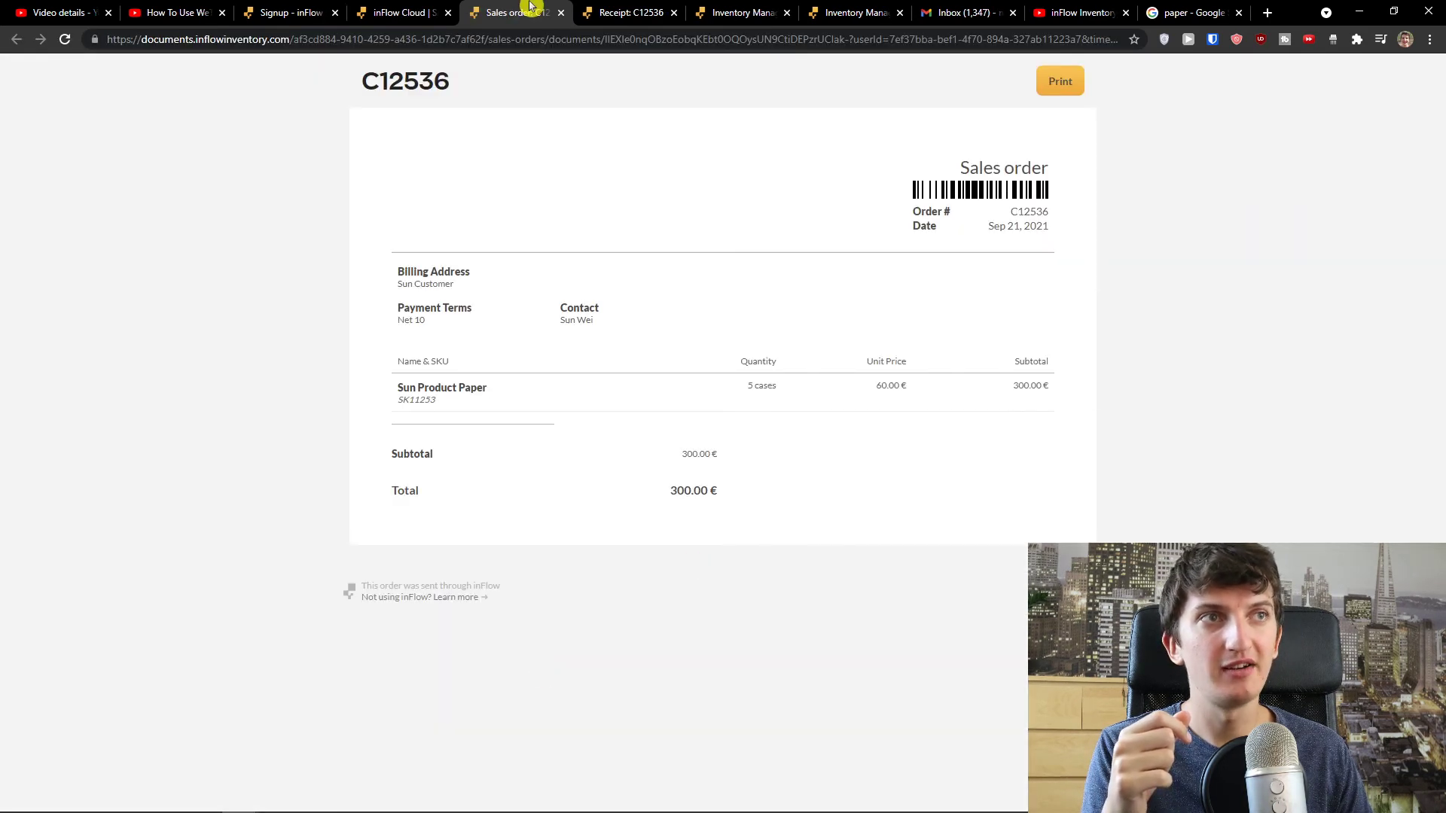
left_click(584, 8)
left_click(526, 7)
left_click(586, 6)
left_click(512, 9)
left_click(591, 9)
left_click(512, 9)
left_click(612, 6)
left_click(482, 10)
left_click(436, 10)
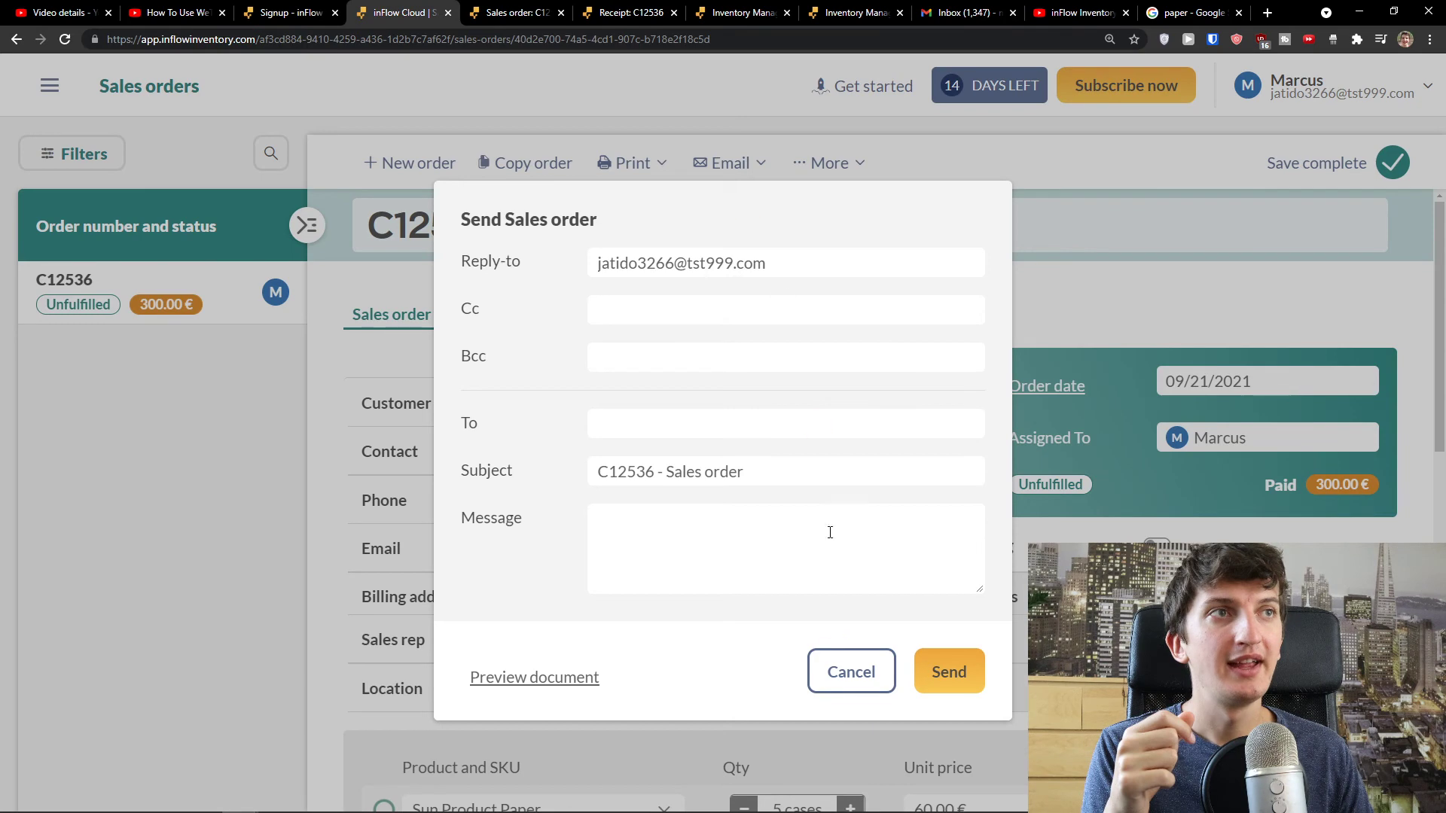
left_click(848, 671)
- Open a preview of the C12536 pick list document
left_click(734, 169)
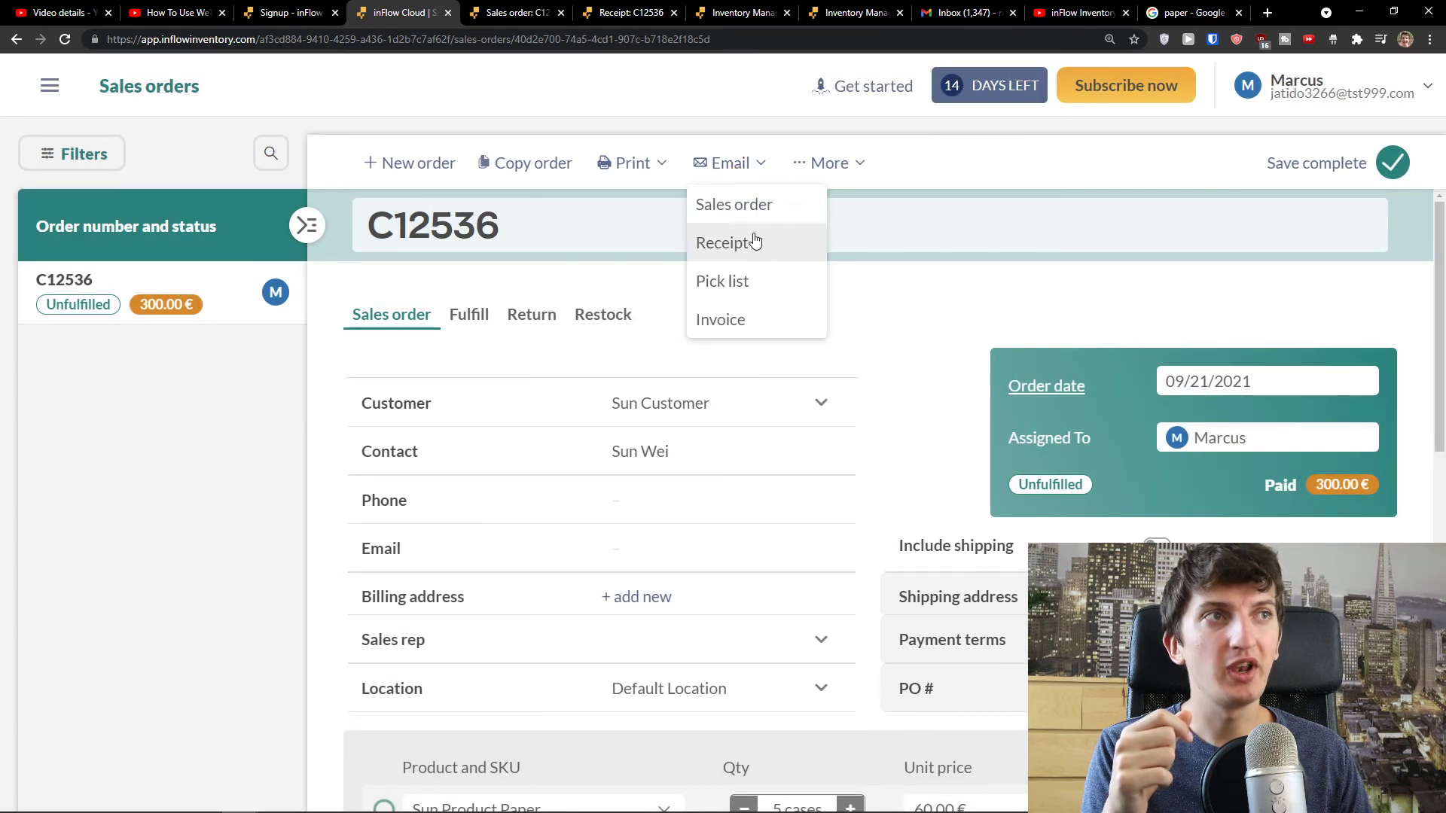
left_click(741, 281)
left_click(548, 681)
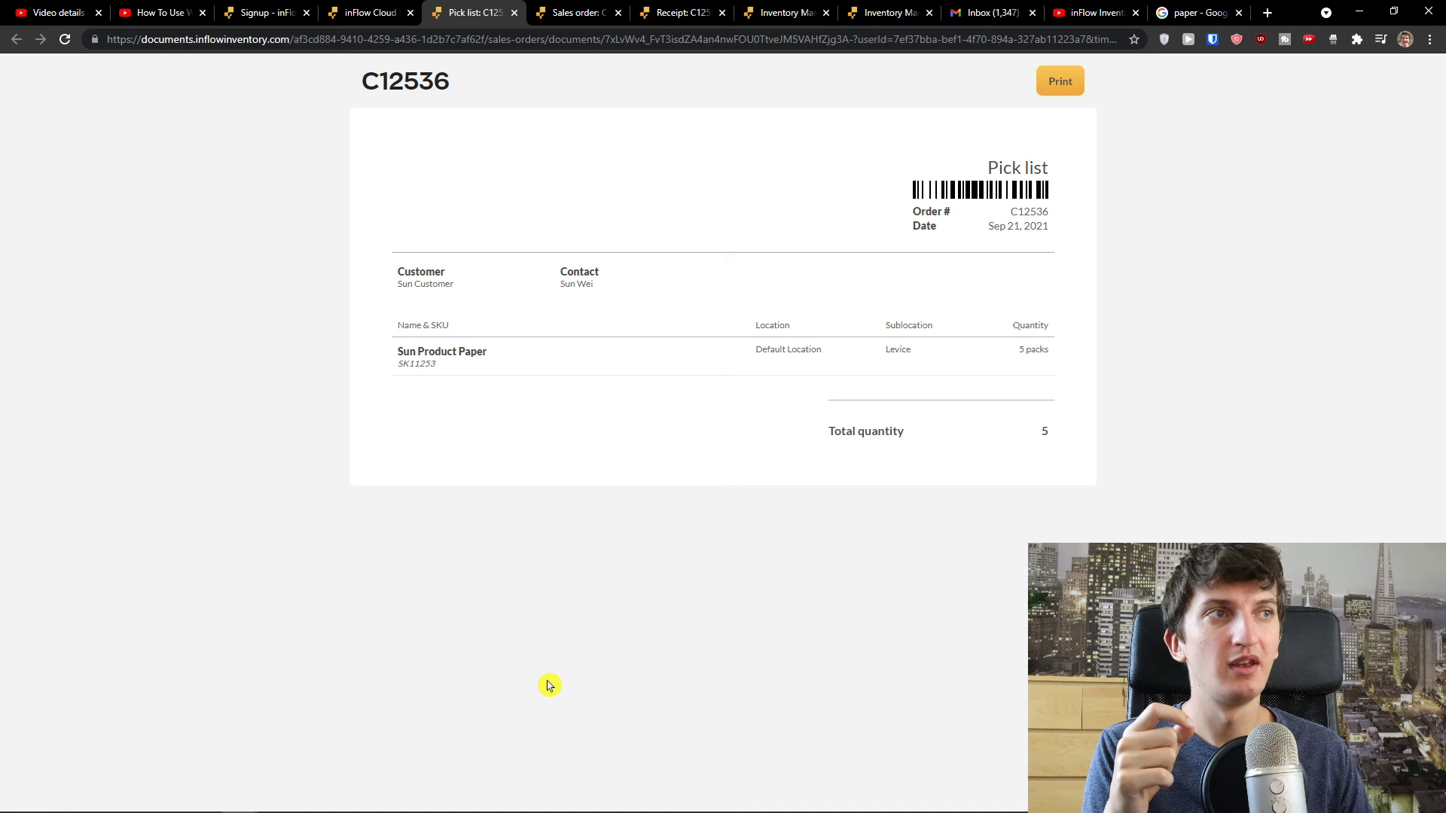
- Preview the C12536 invoice, showing 300.00 € total and 0.00 € balance
left_click(369, 12)
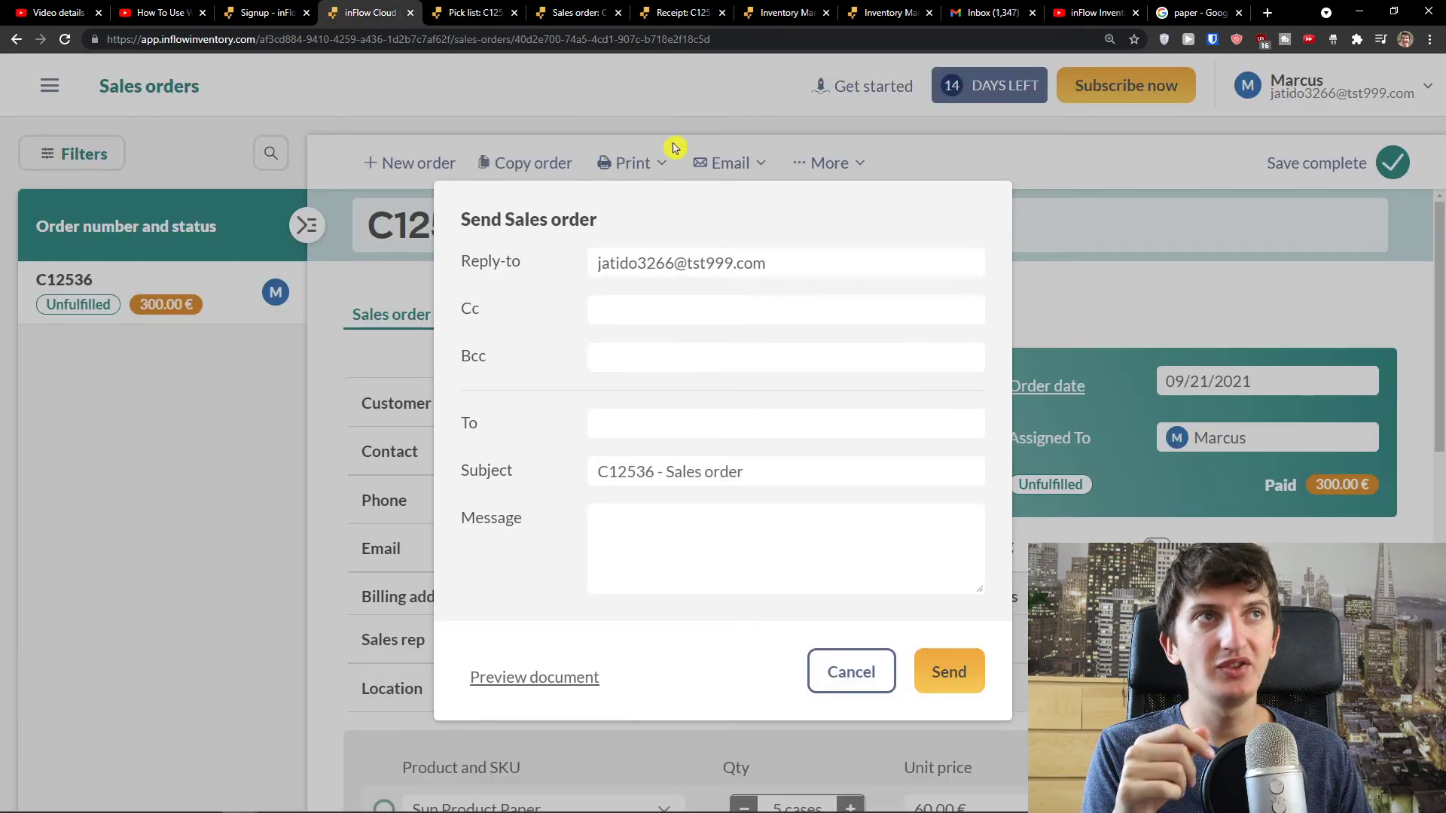
left_click(851, 672)
left_click(656, 161)
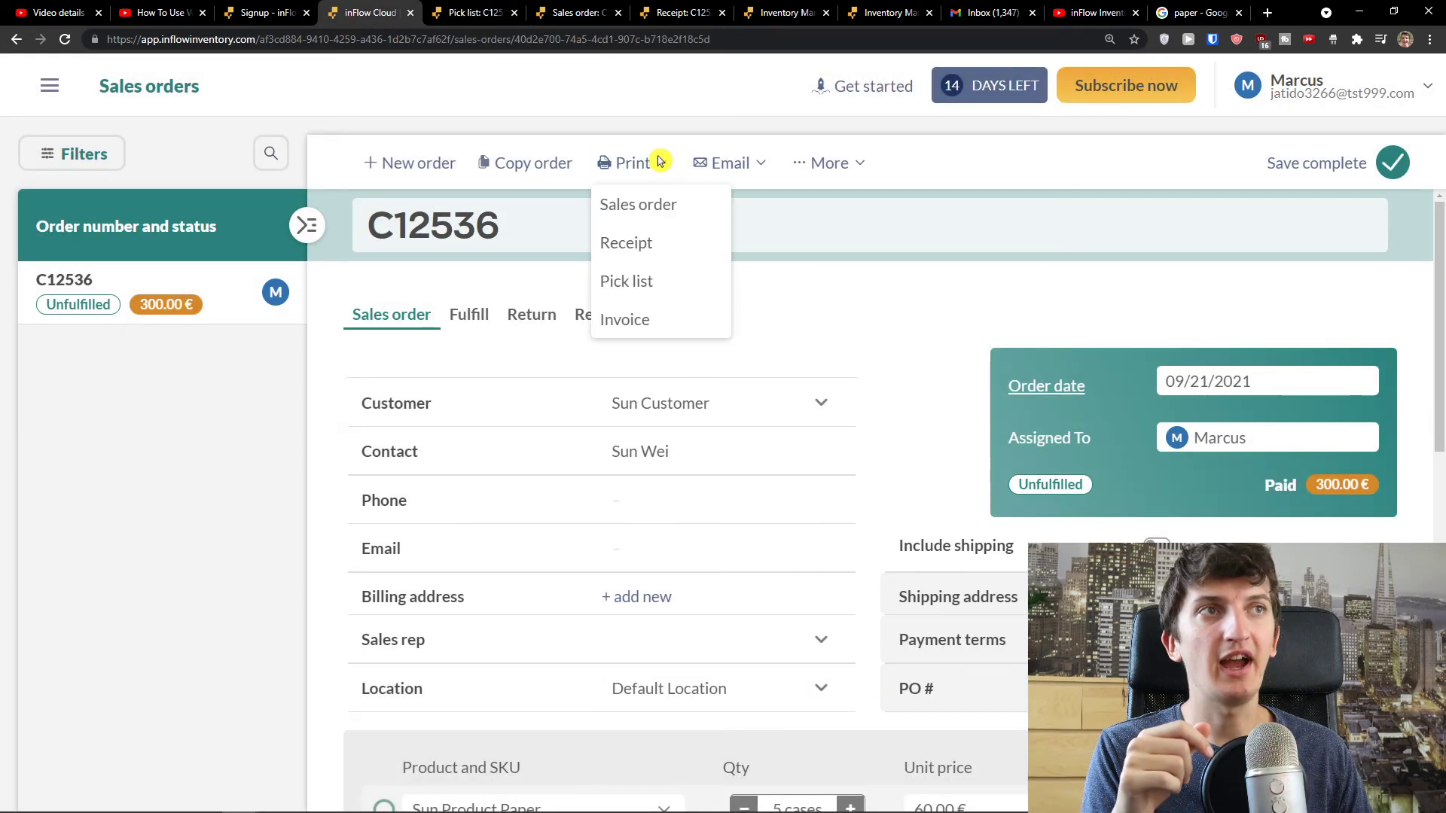
left_click(737, 167)
left_click(736, 320)
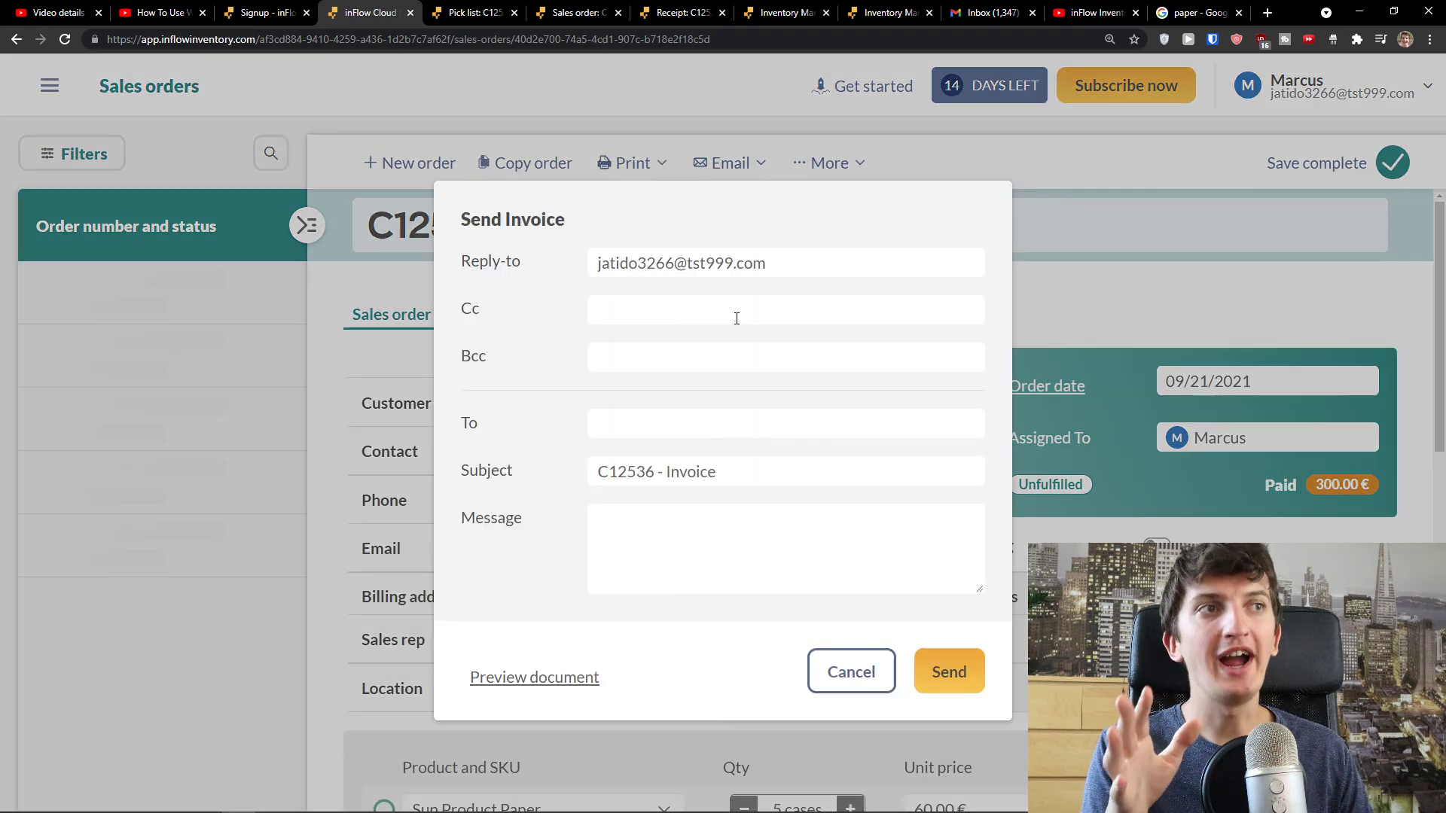
left_click(566, 675)
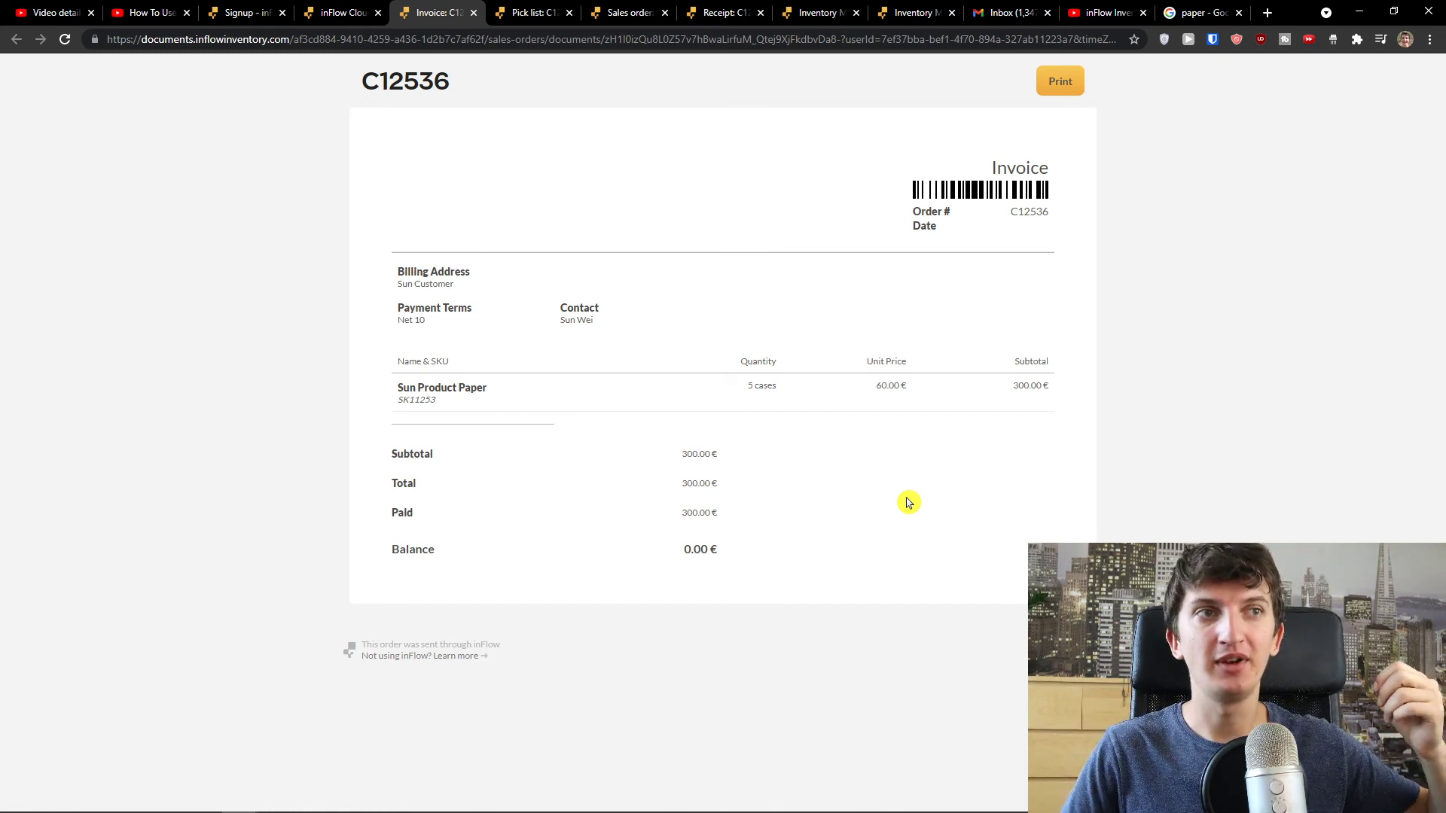
- Cancel the Send Invoice dialog and the custom fields settings, then go back a page
left_click(335, 12)
left_click(848, 671)
scroll(796, 576, "down", 6)
scroll(796, 576, "down", 1)
left_click(624, 537)
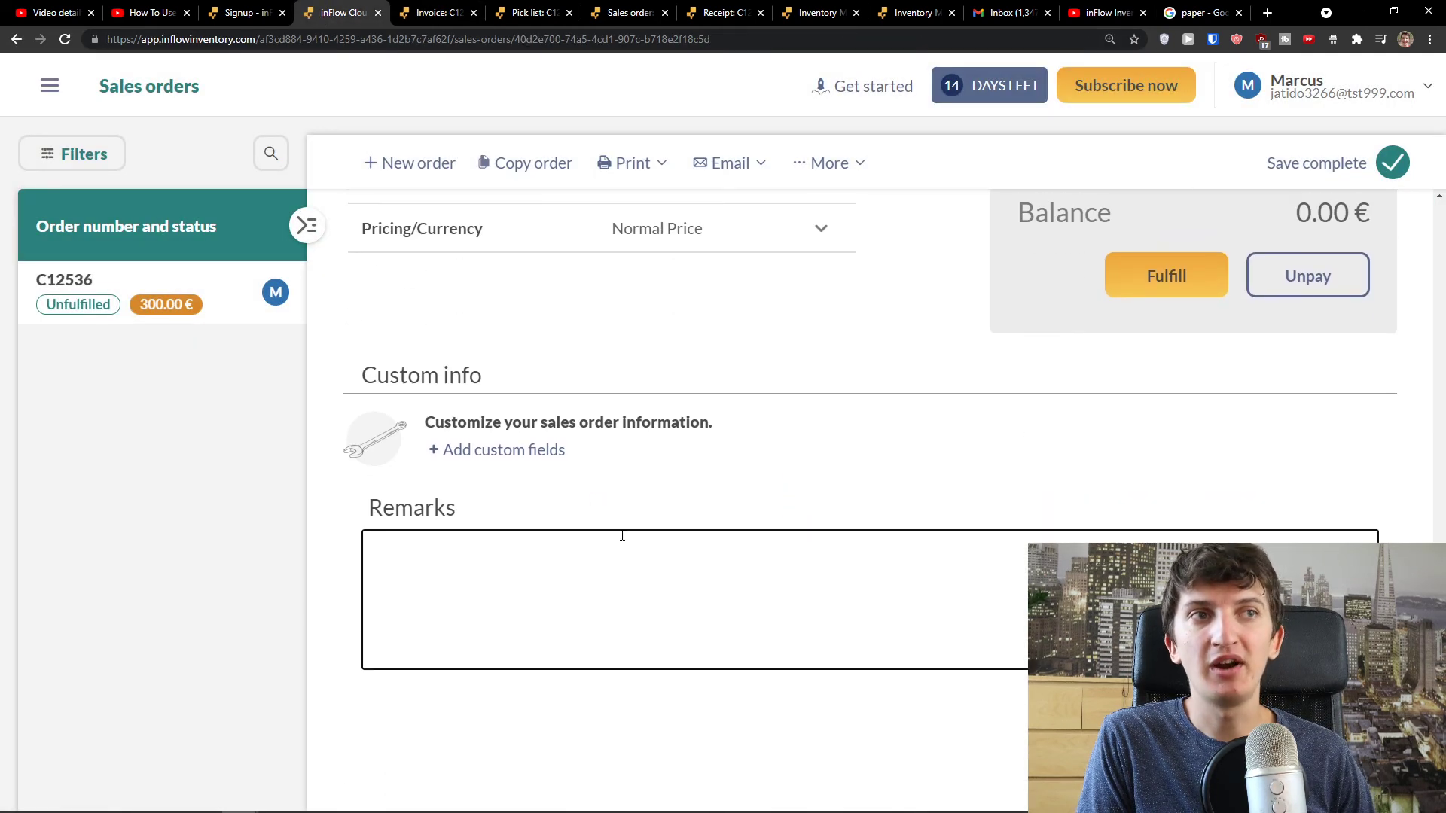
left_click(495, 449)
left_click(858, 549)
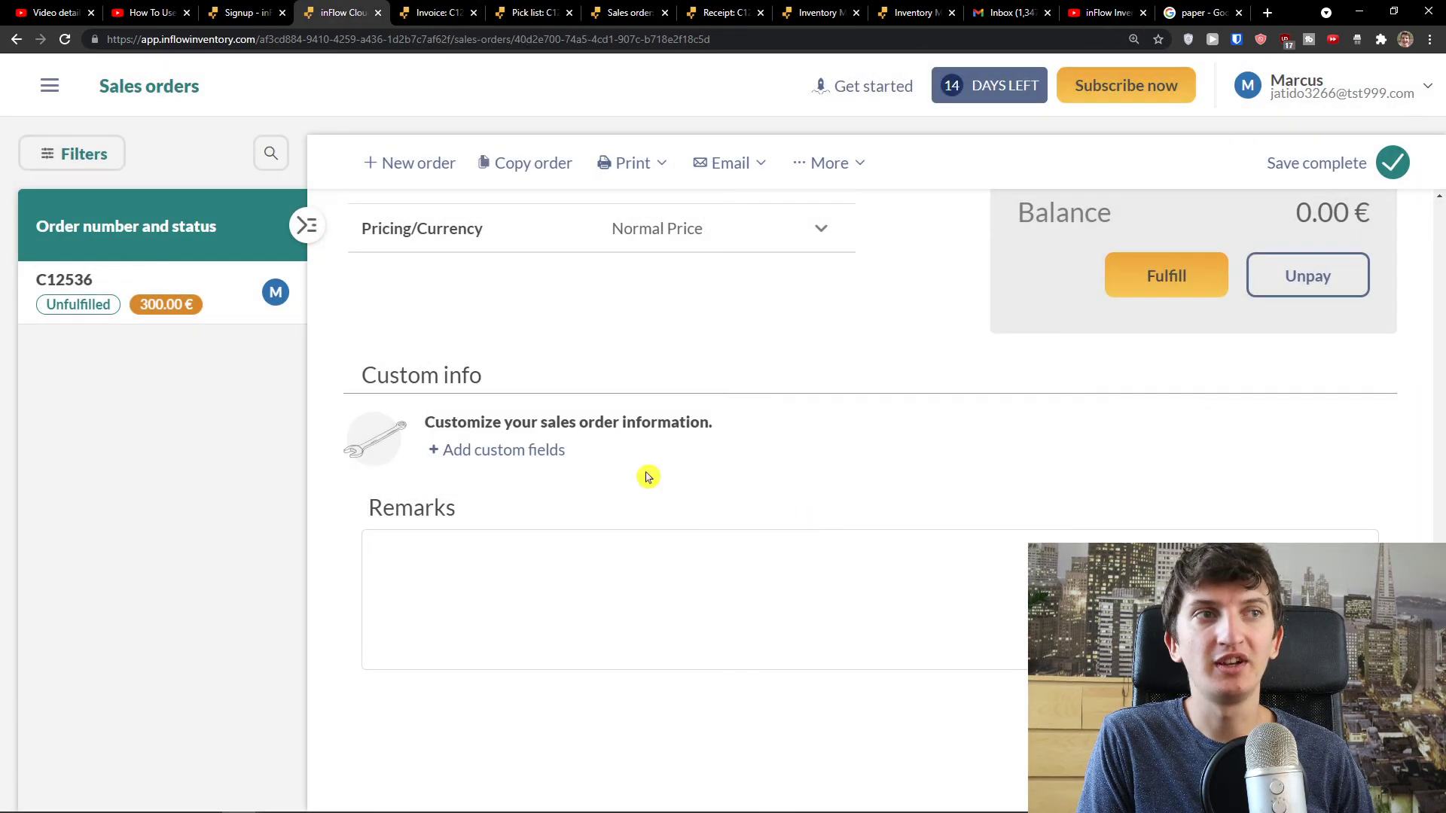
scroll(590, 466, "up", 10)
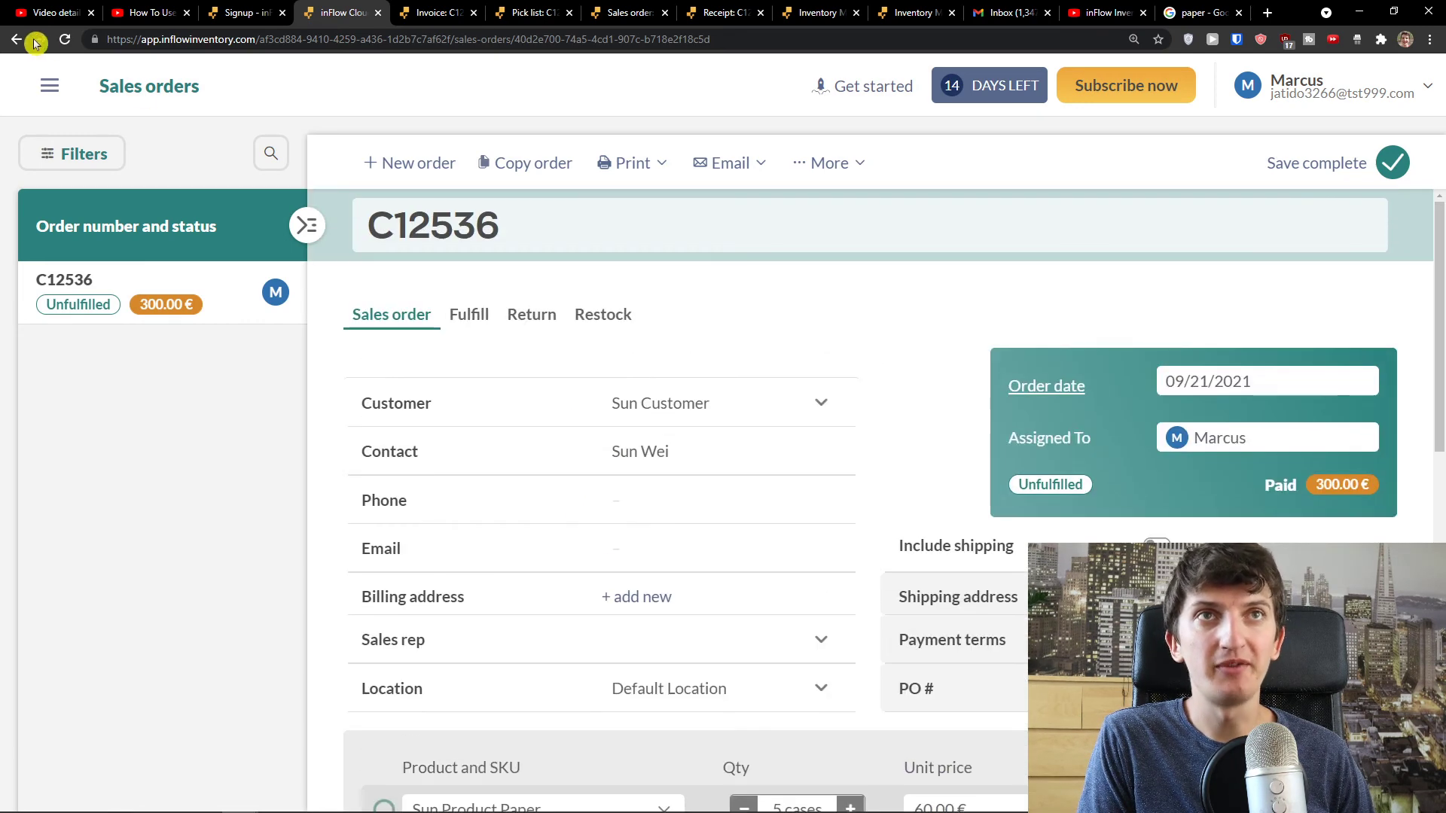
left_click(16, 41)
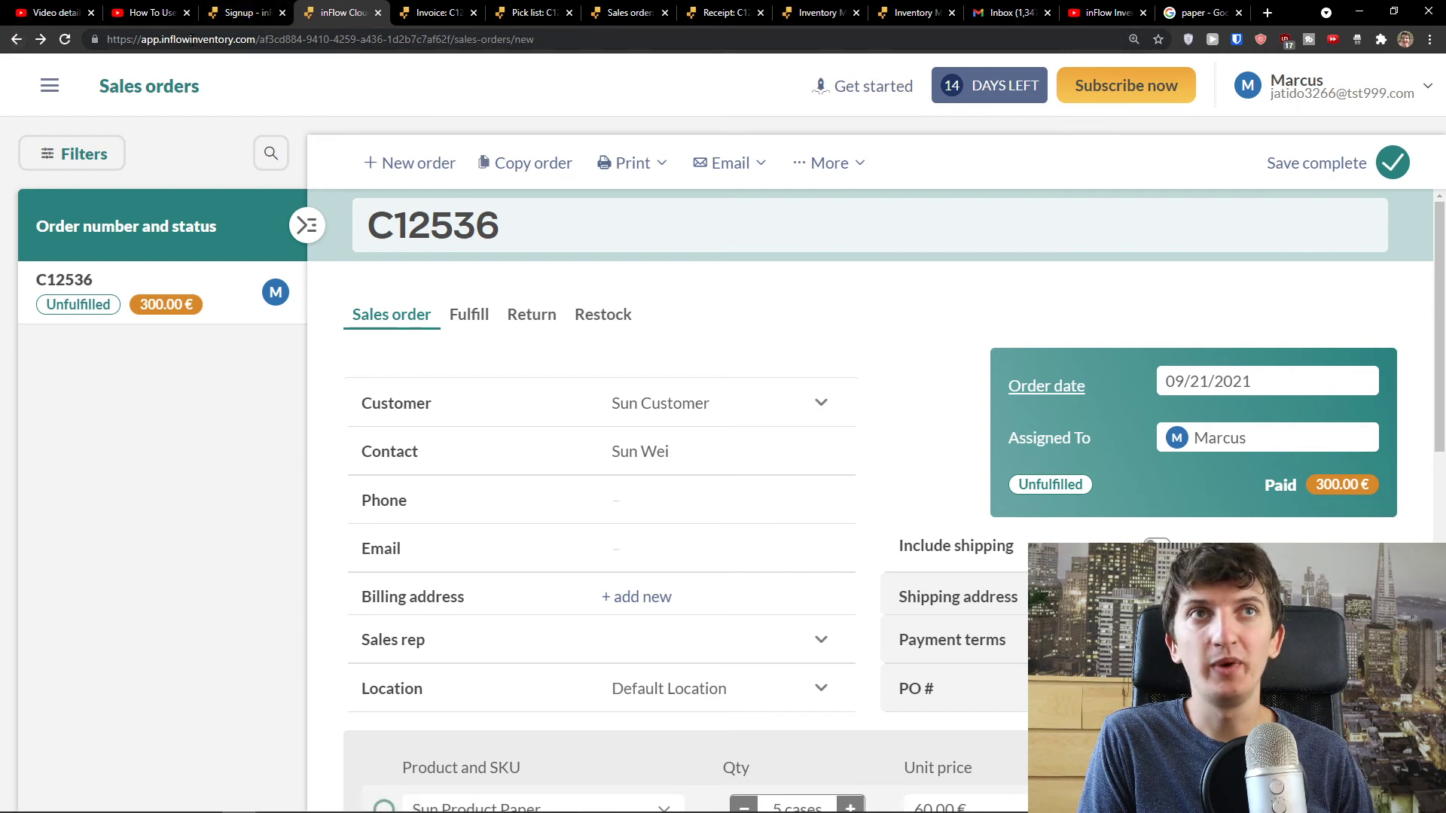
left_click_drag(258, 39, 888, 100)
- Load the inFlow start page and scroll down to its Reports section
key("BackSpace")
key("Return")
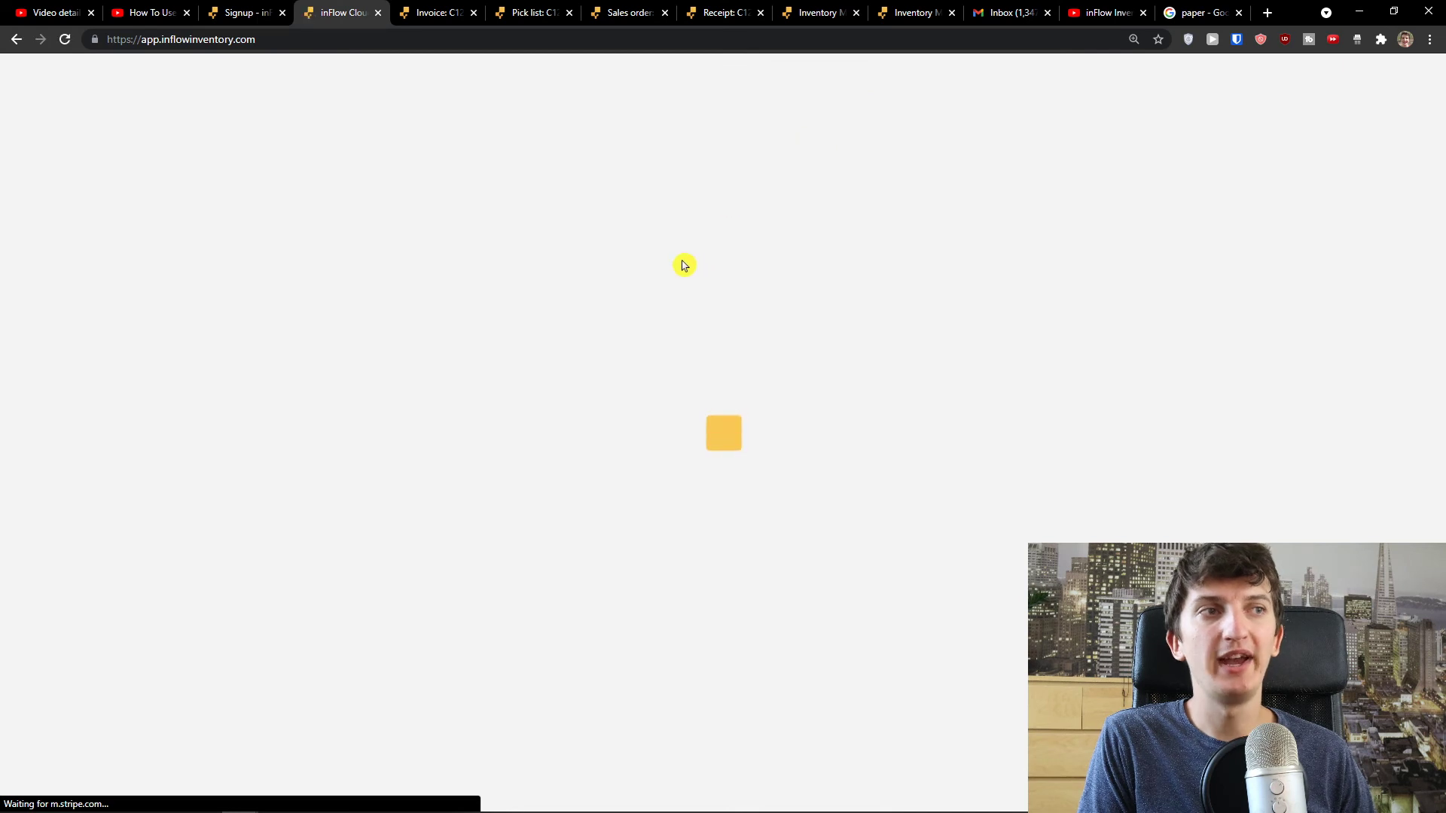
scroll(681, 265, "down", 5)
scroll(683, 265, "down", 1)
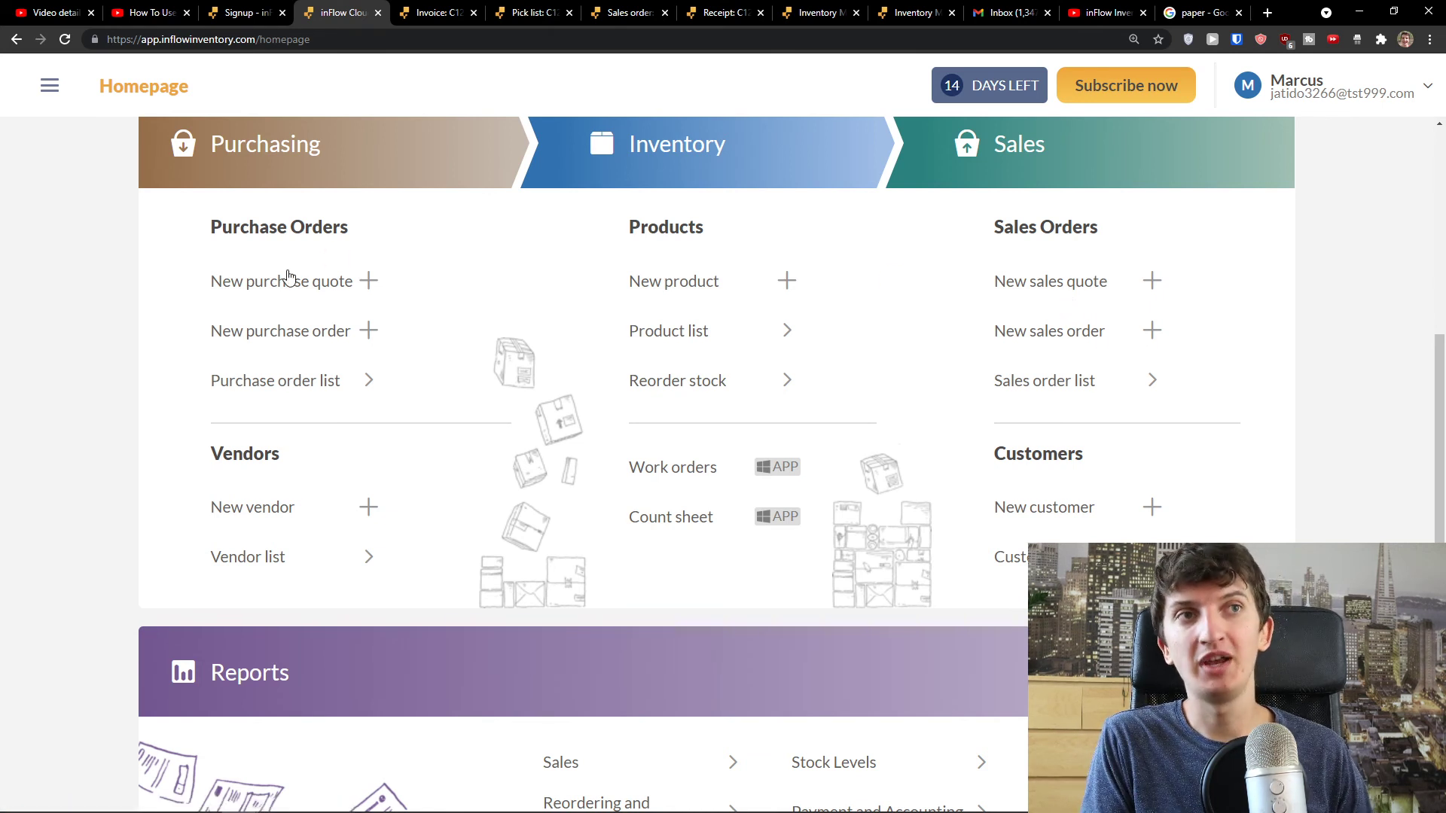
scroll(746, 394, "down", 1)
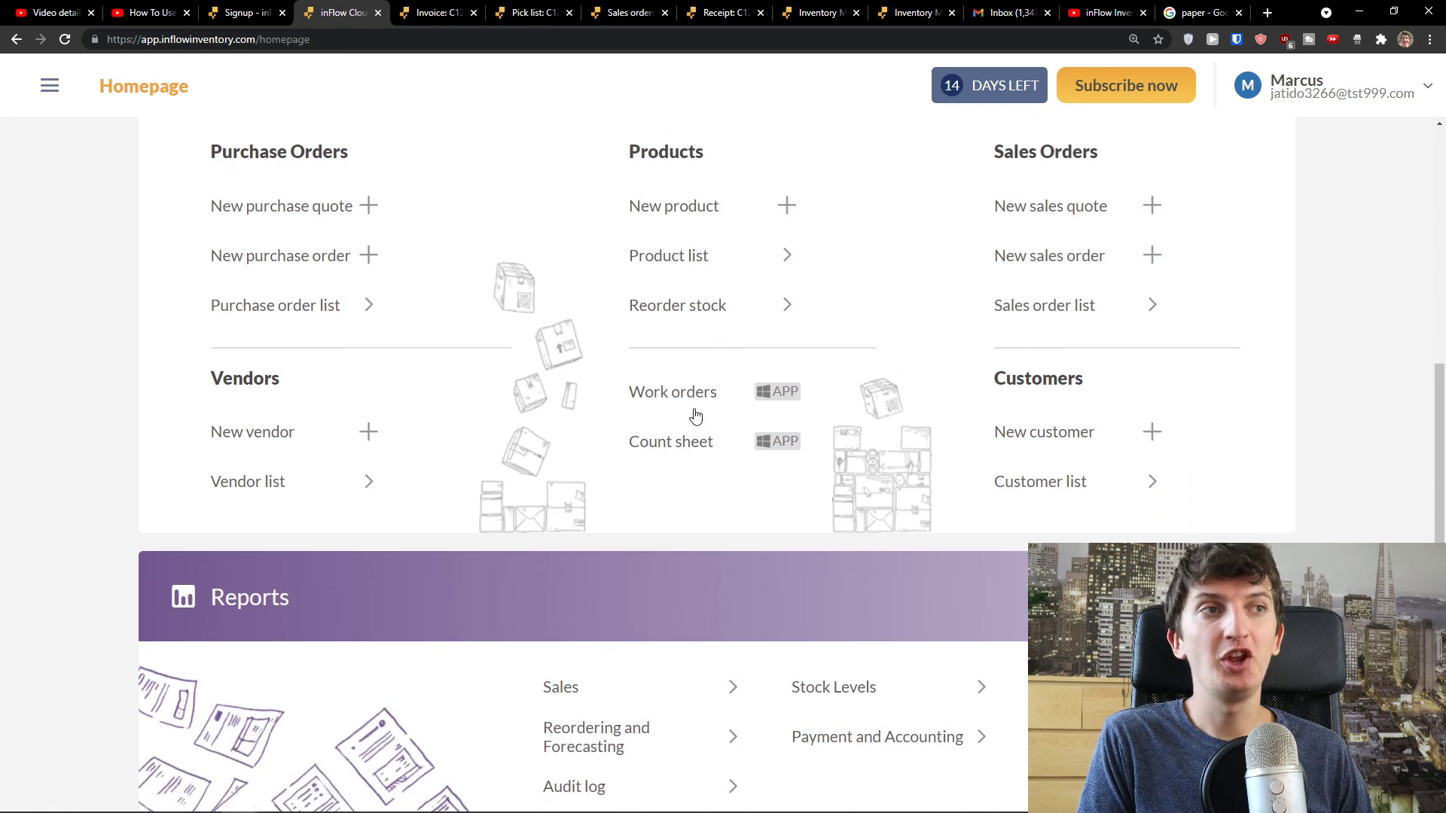
scroll(685, 413, "down", 1)
scroll(676, 414, "up", 1)
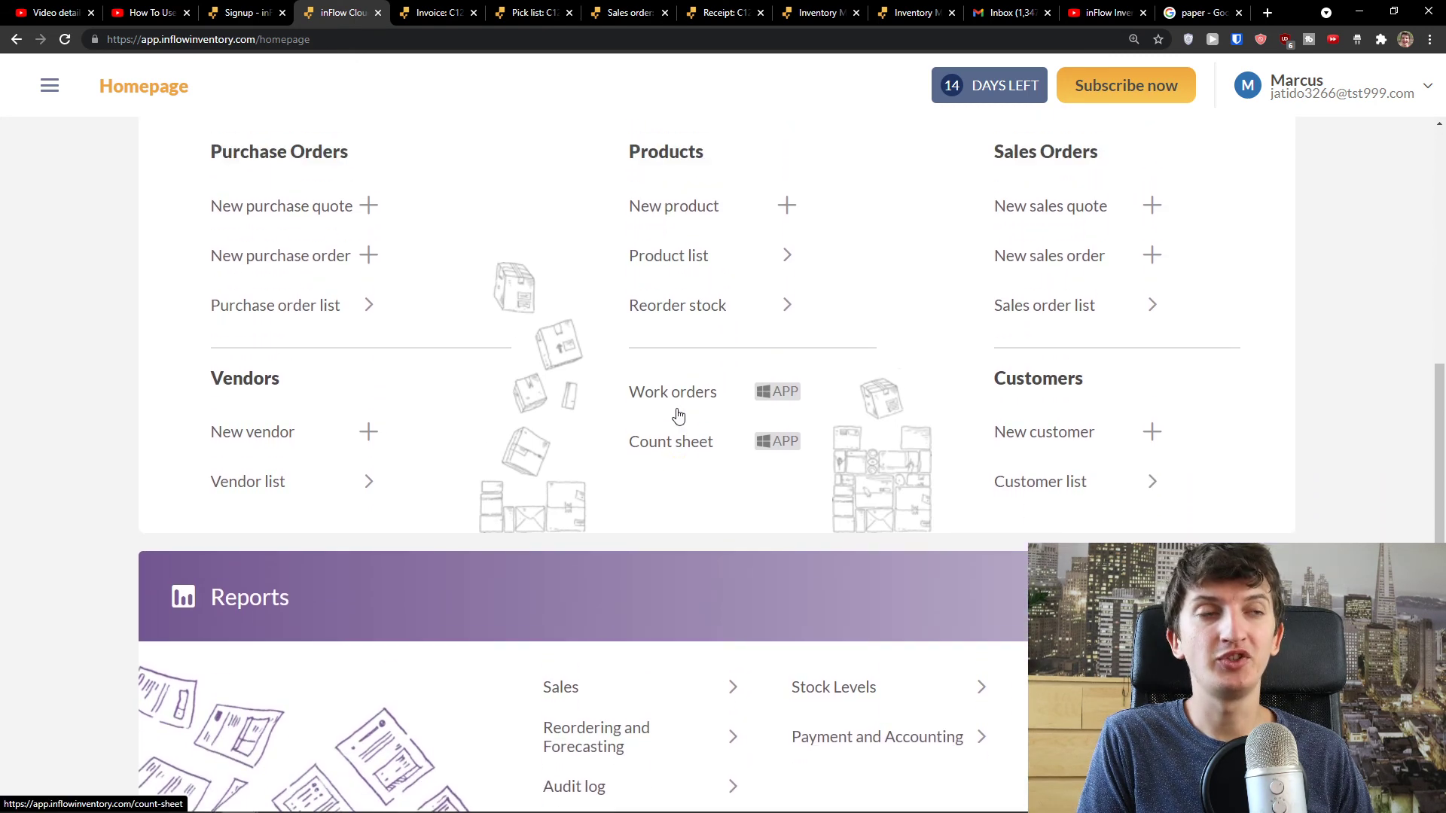
scroll(678, 415, "down", 4)
scroll(678, 415, "down", 1)
scroll(677, 415, "up", 1)
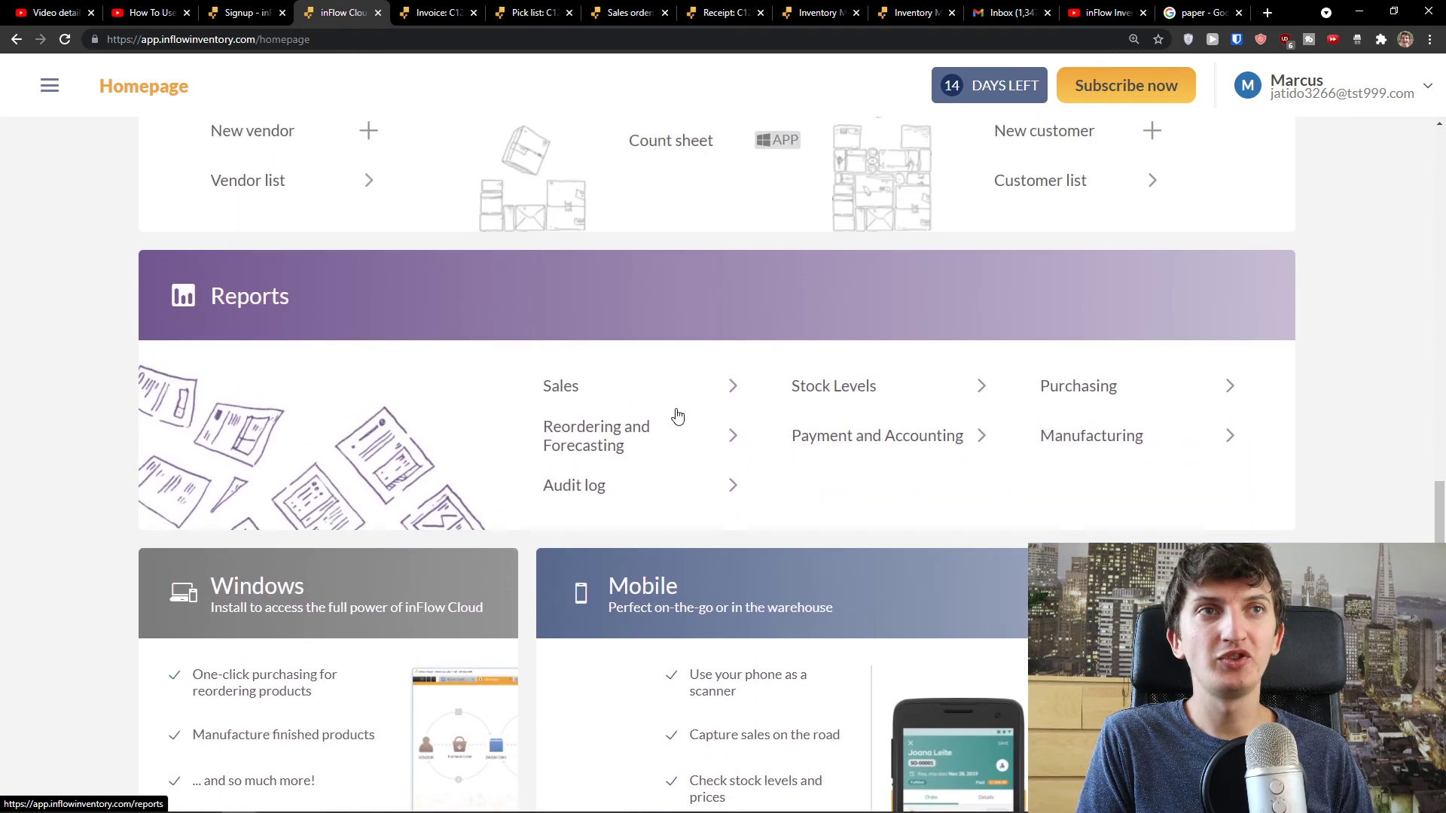
scroll(575, 397, "up", 11)
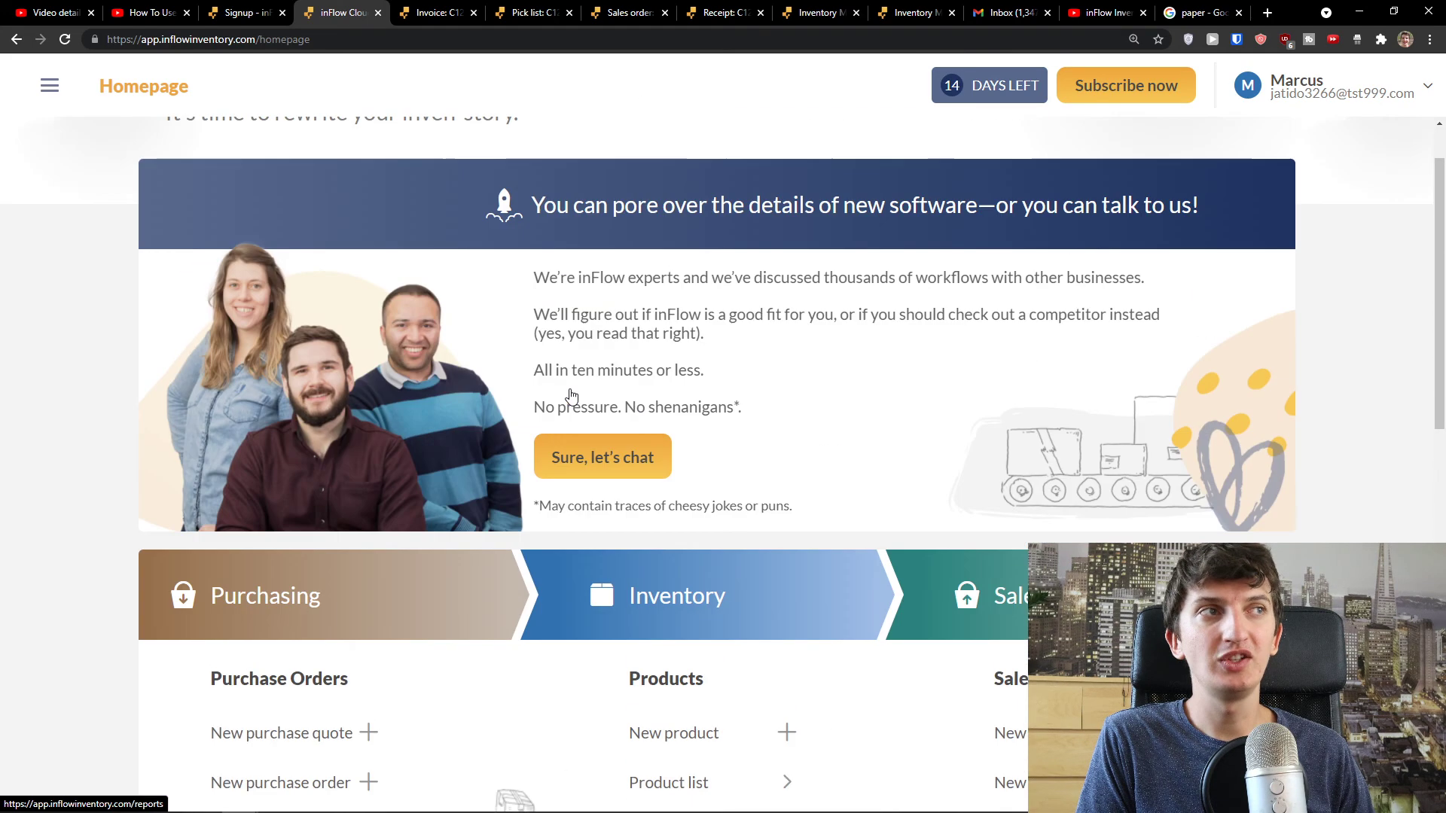
scroll(569, 389, "up", 1)
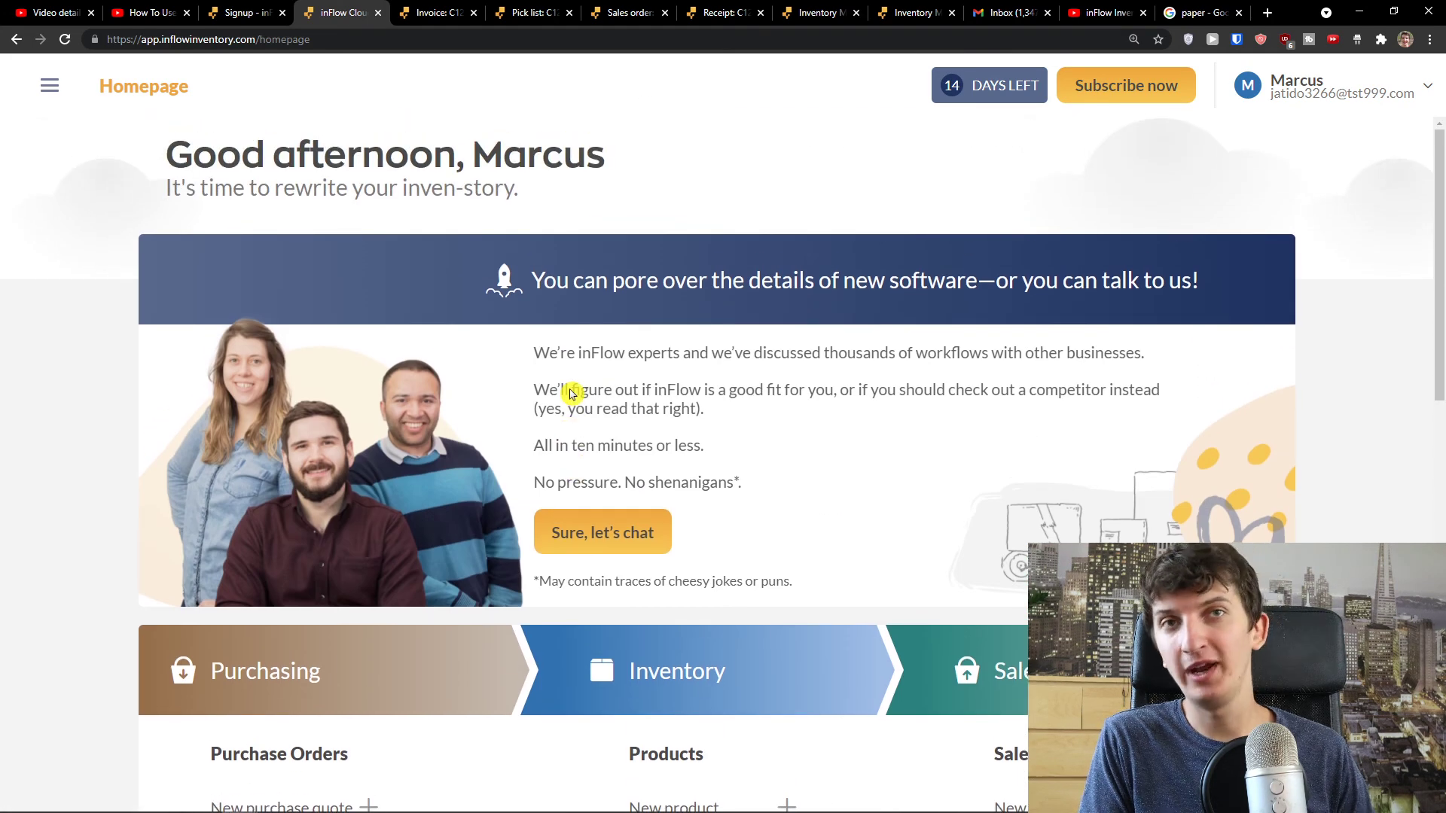
scroll(571, 392, "down", 12)
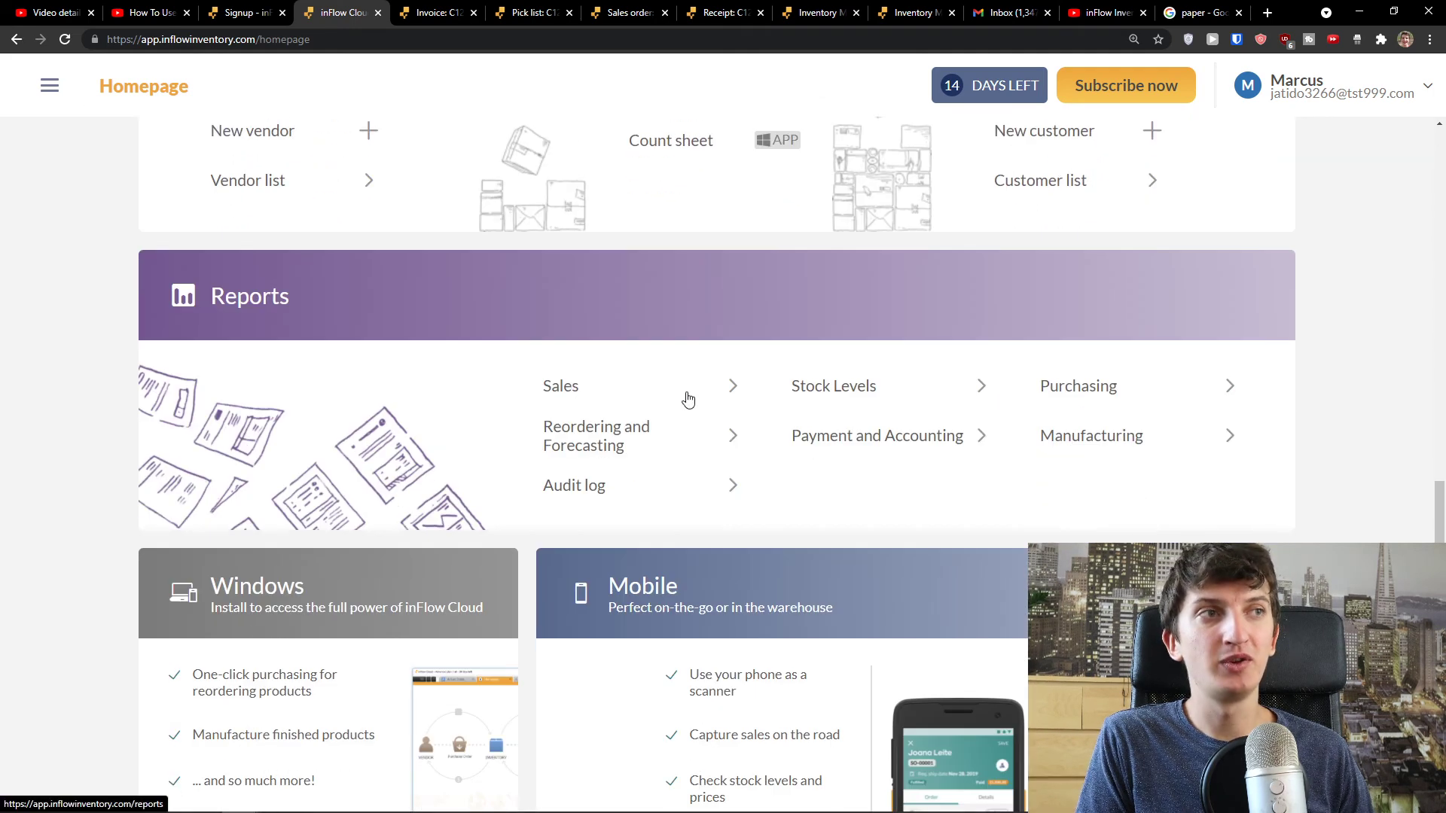
- Generate the Sales by Product Summary report showing Sun Product Paper with 0 sold, then return to Reports
left_click(683, 397)
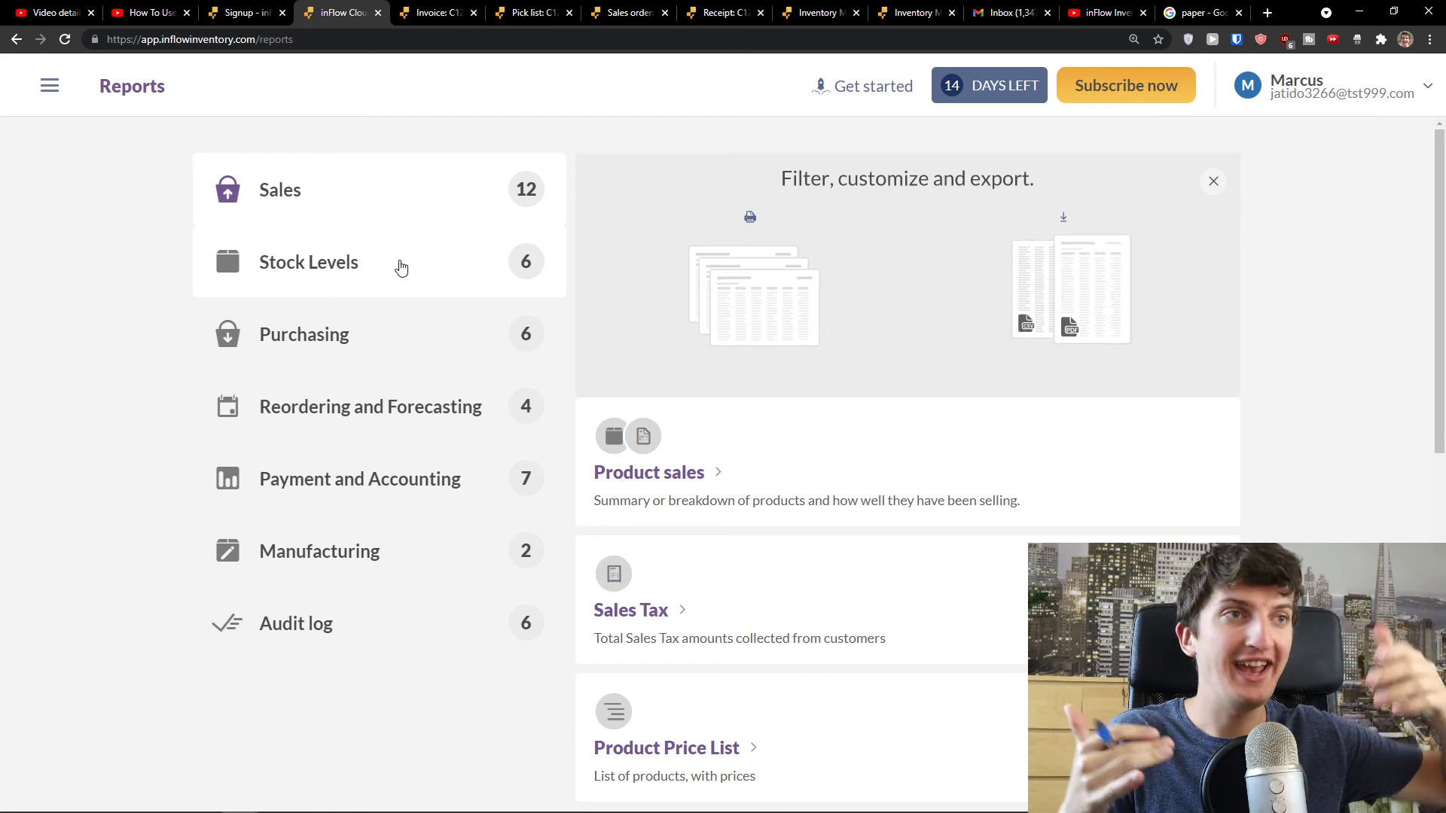
scroll(700, 426, "down", 1)
left_click(700, 427)
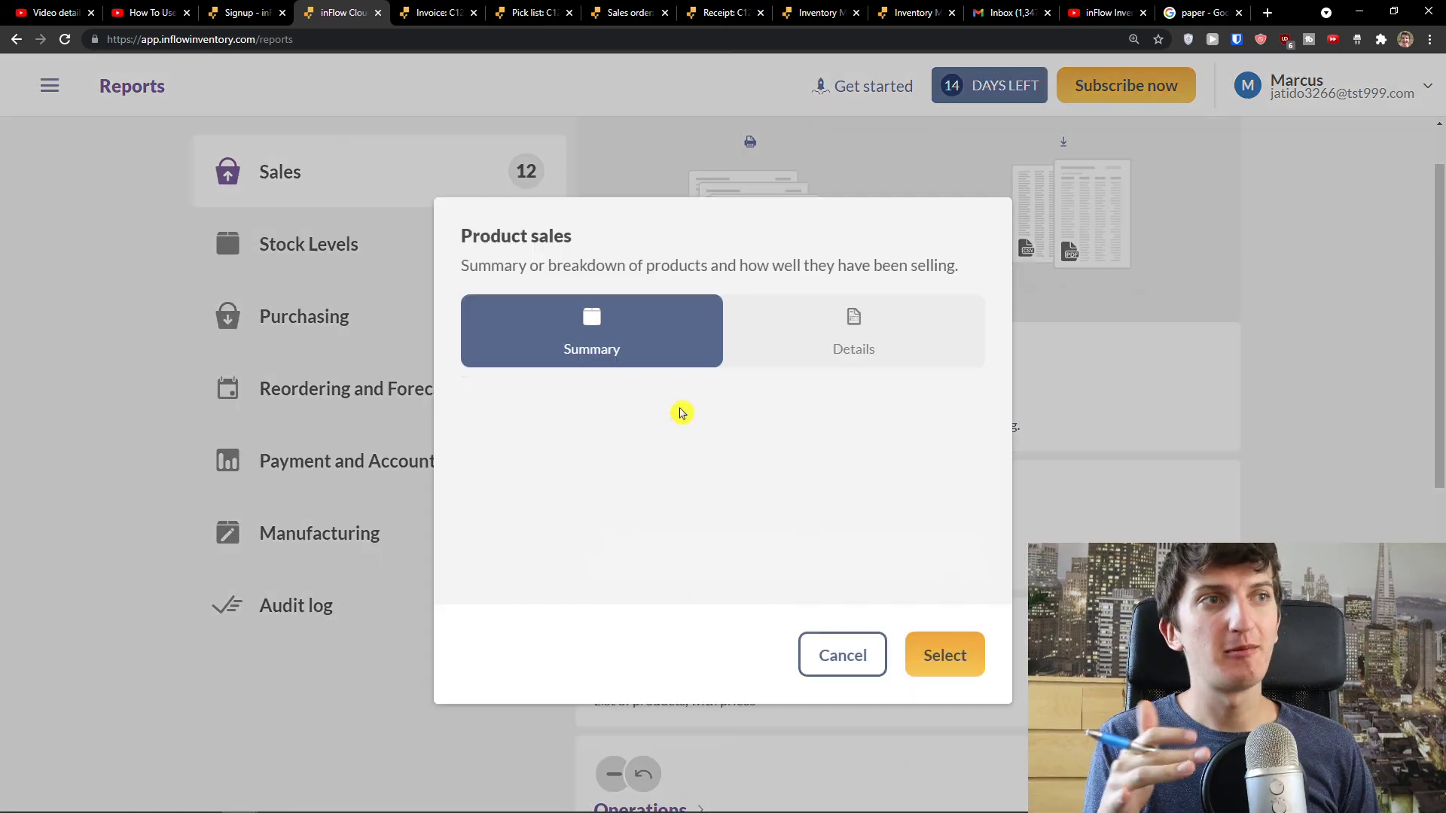
left_click(820, 365)
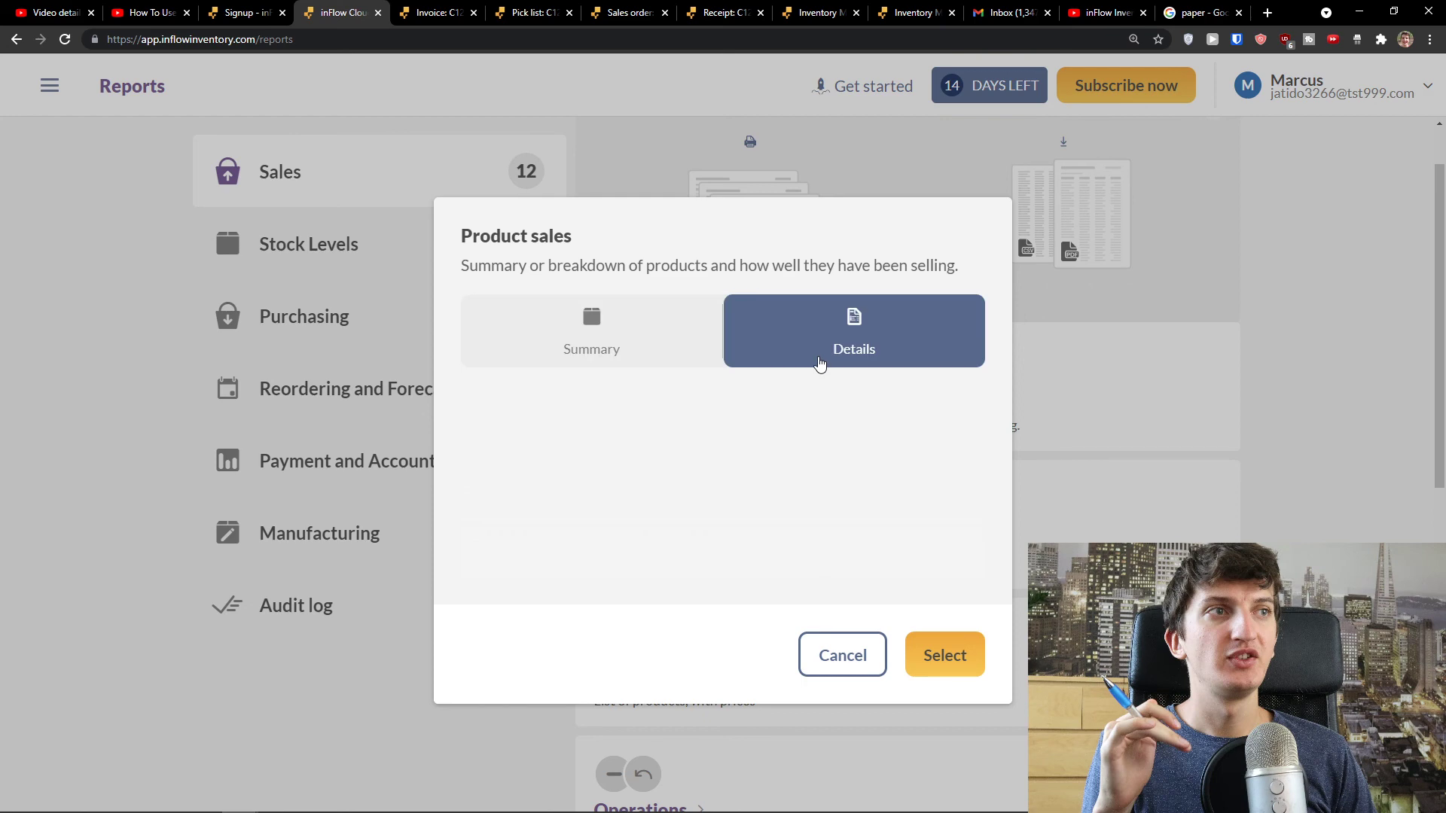
left_click(655, 332)
left_click(955, 649)
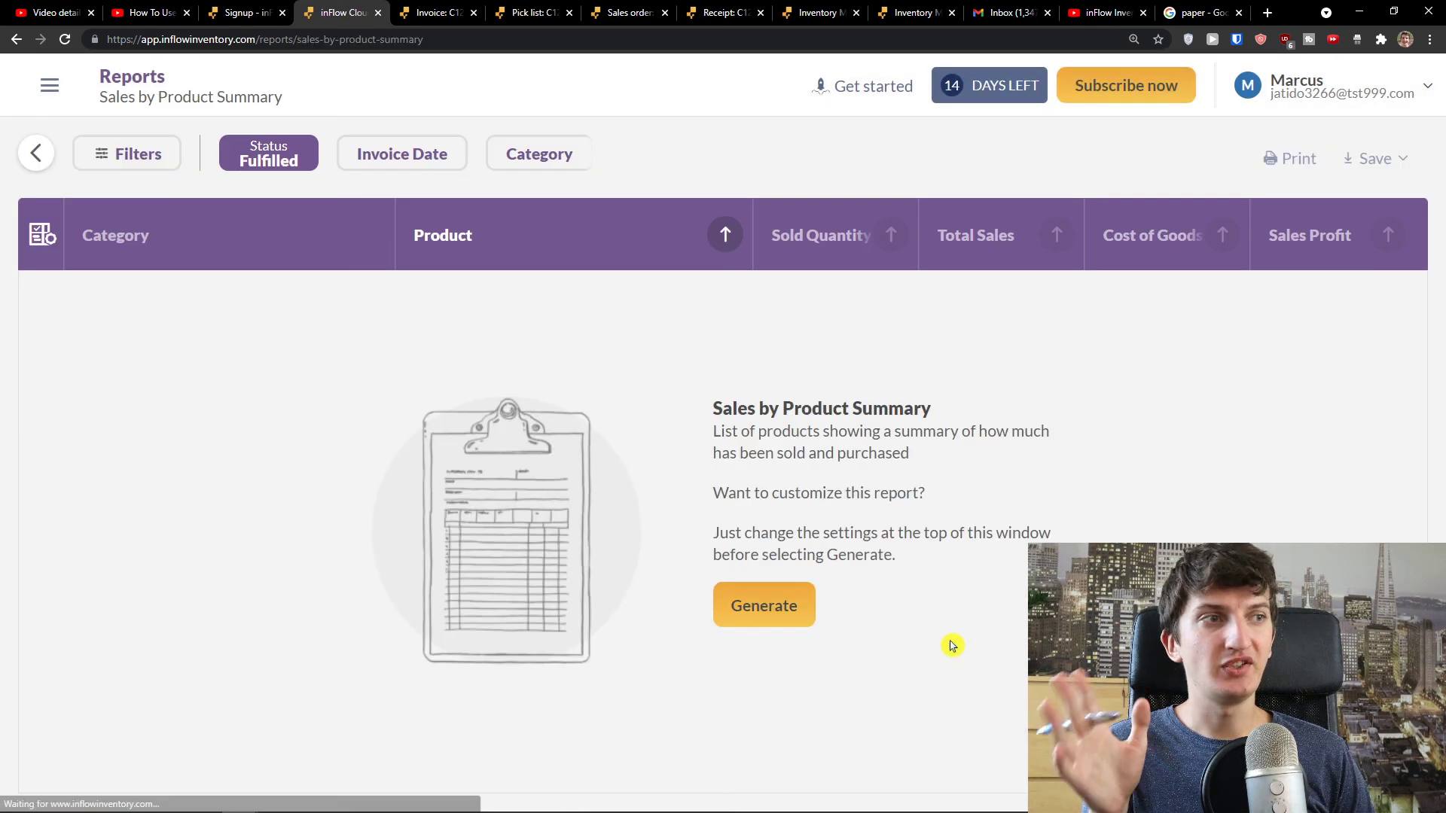
left_click(762, 601)
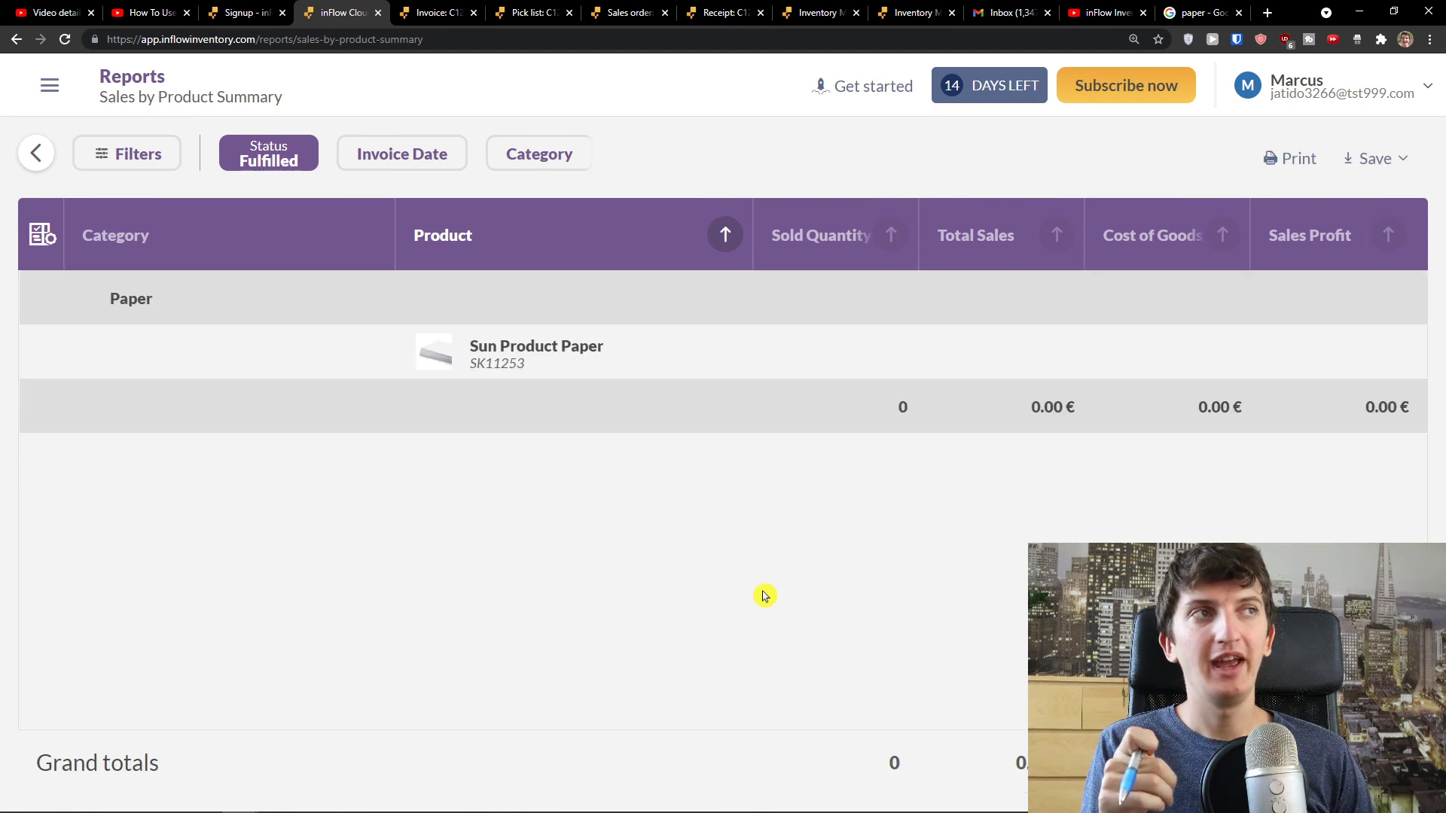
left_click_drag(497, 347, 895, 396)
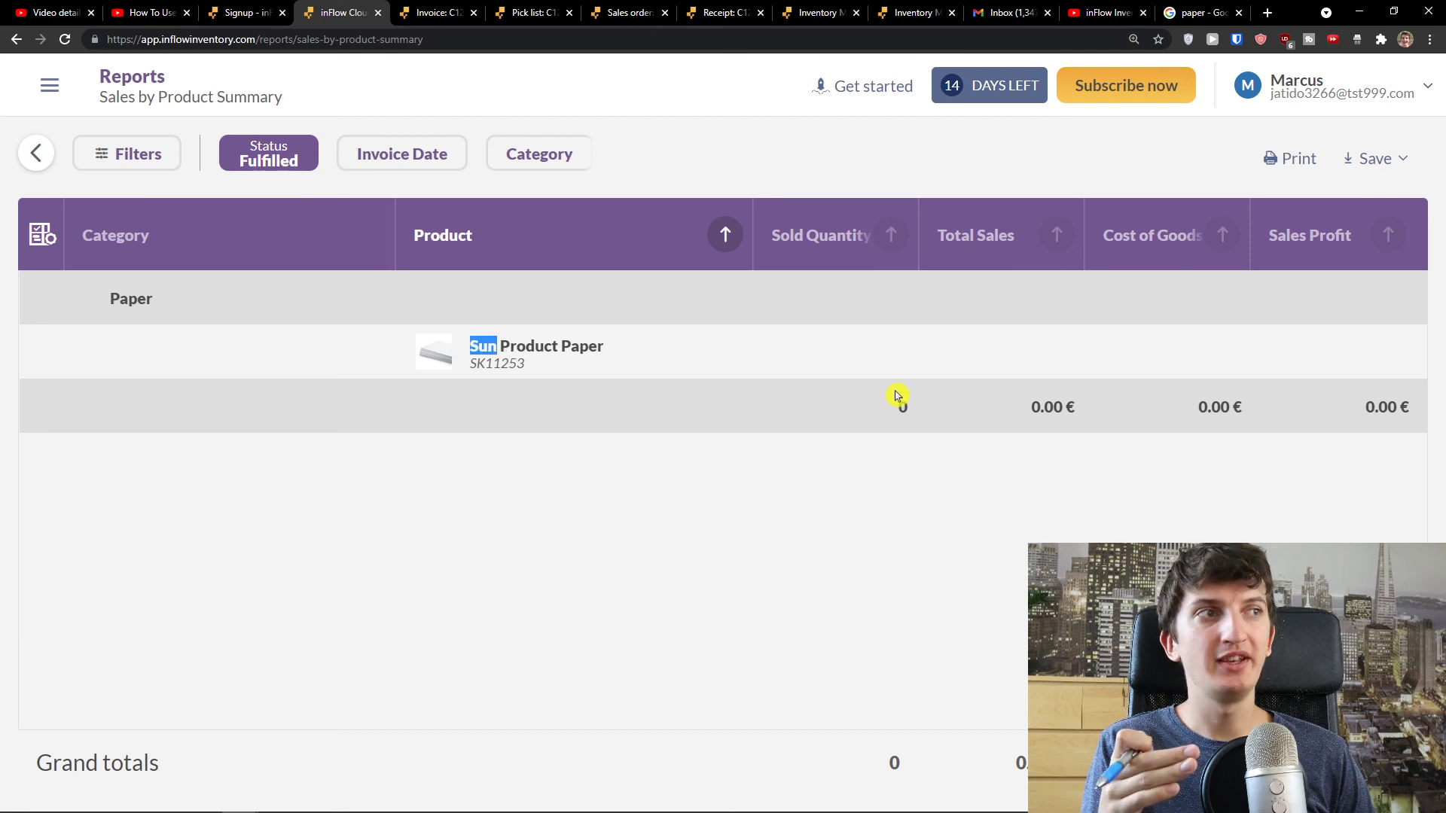
left_click(16, 39)
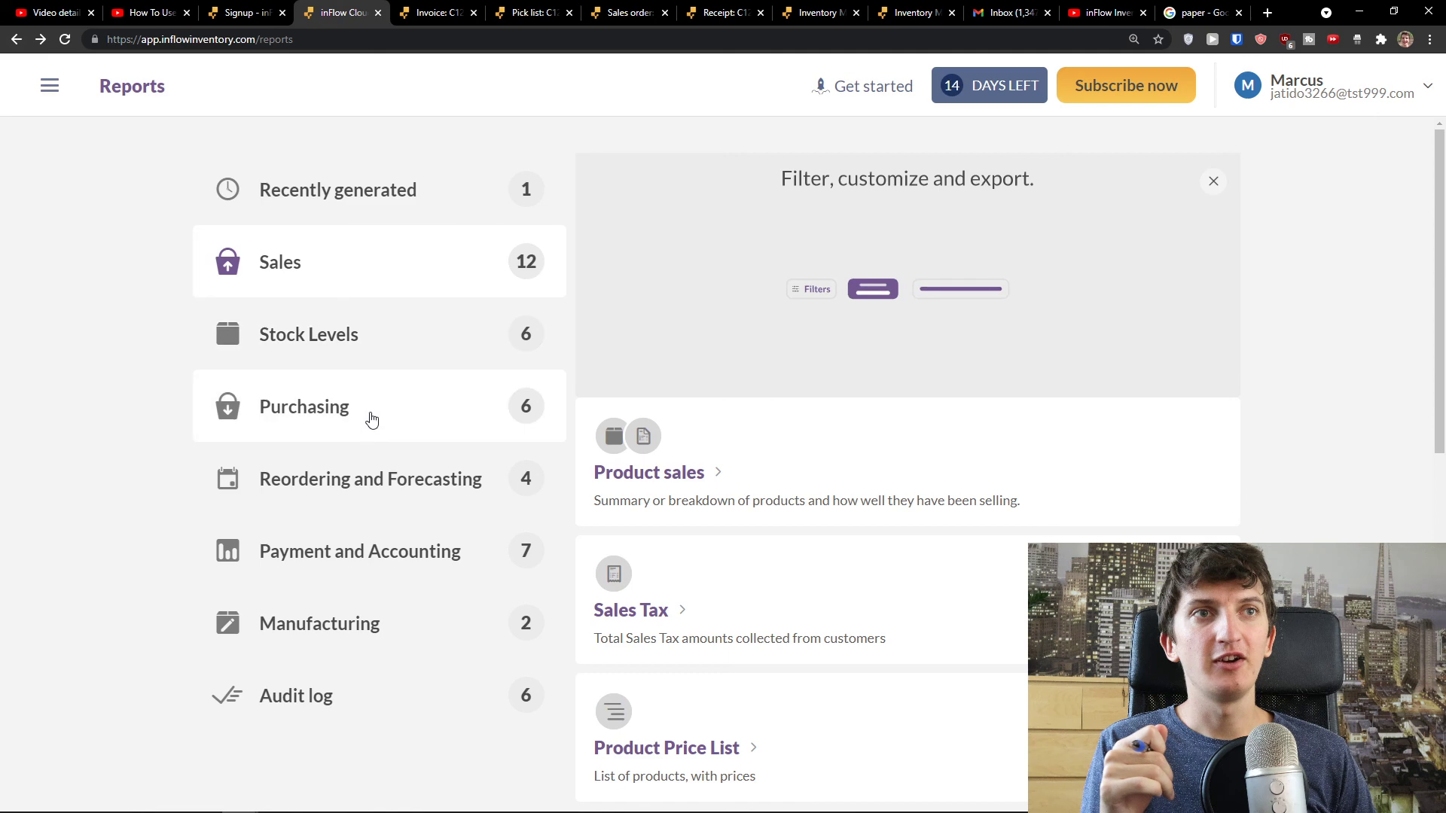
- Generate the Purchasing Orders report in Summary form, showing Sun Vendor at 250.00 €
left_click(368, 411)
scroll(833, 475, "down", 2)
scroll(720, 337, "up", 2)
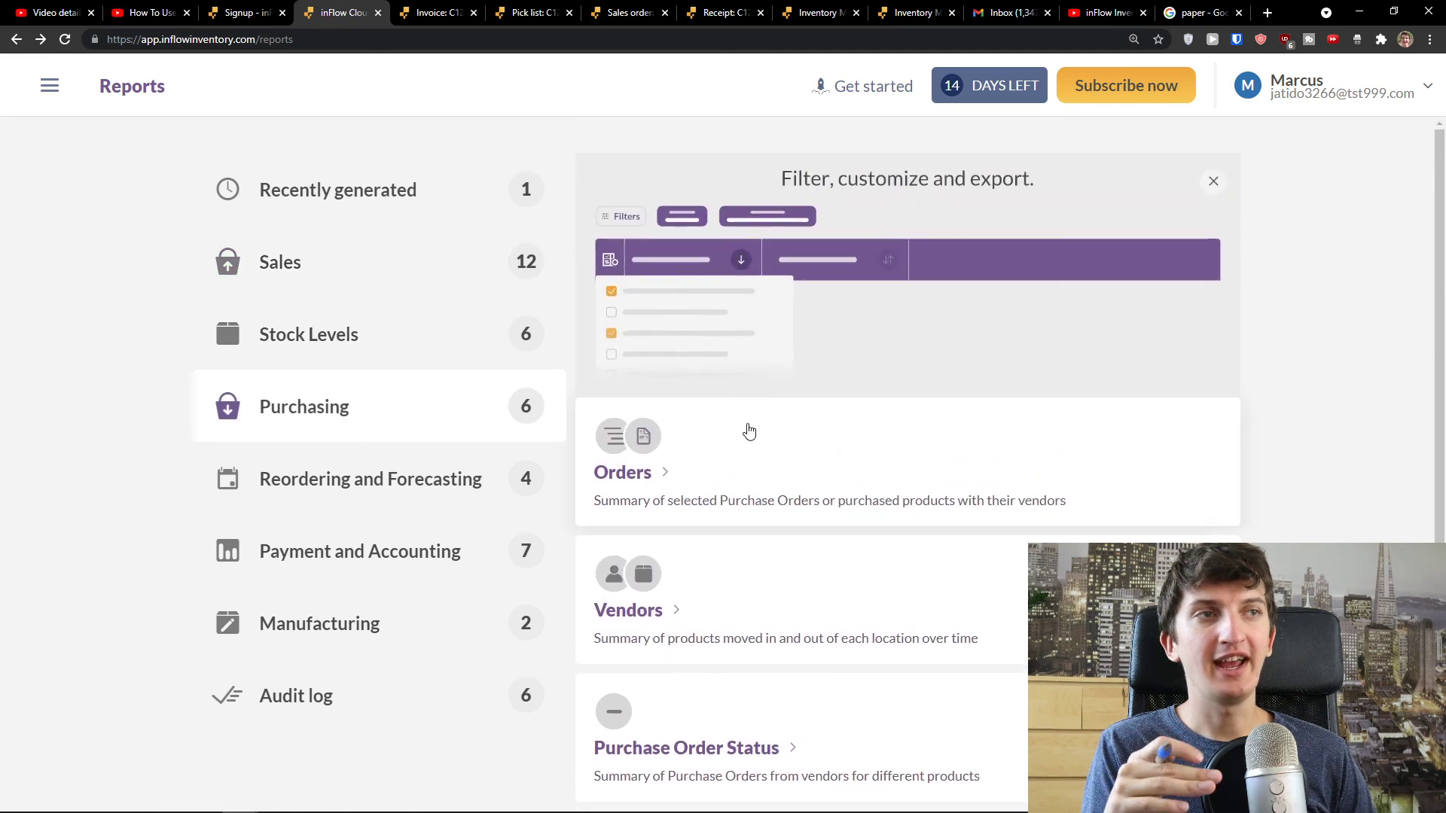
left_click(747, 472)
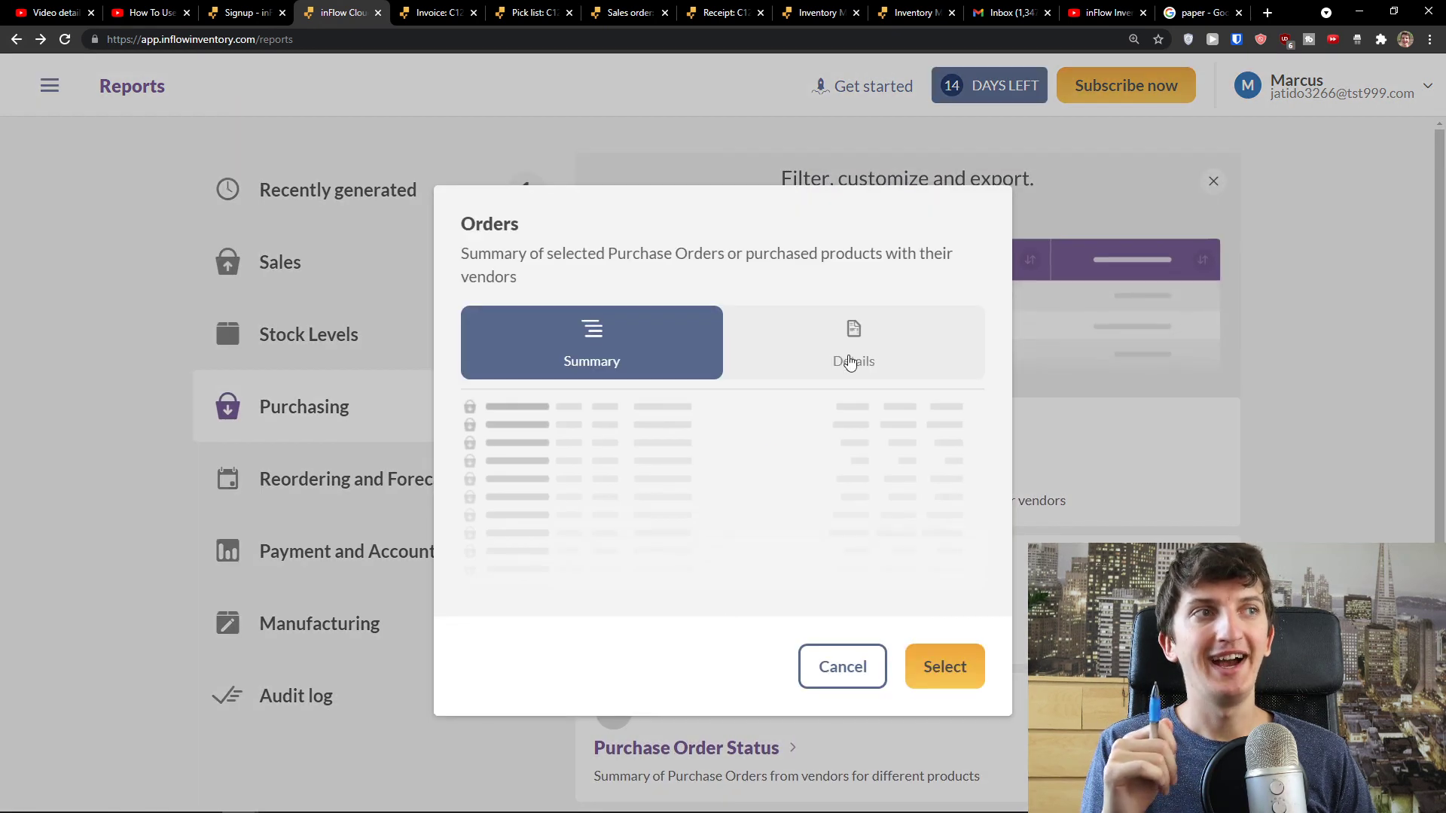
left_click(839, 334)
left_click(673, 348)
left_click(945, 668)
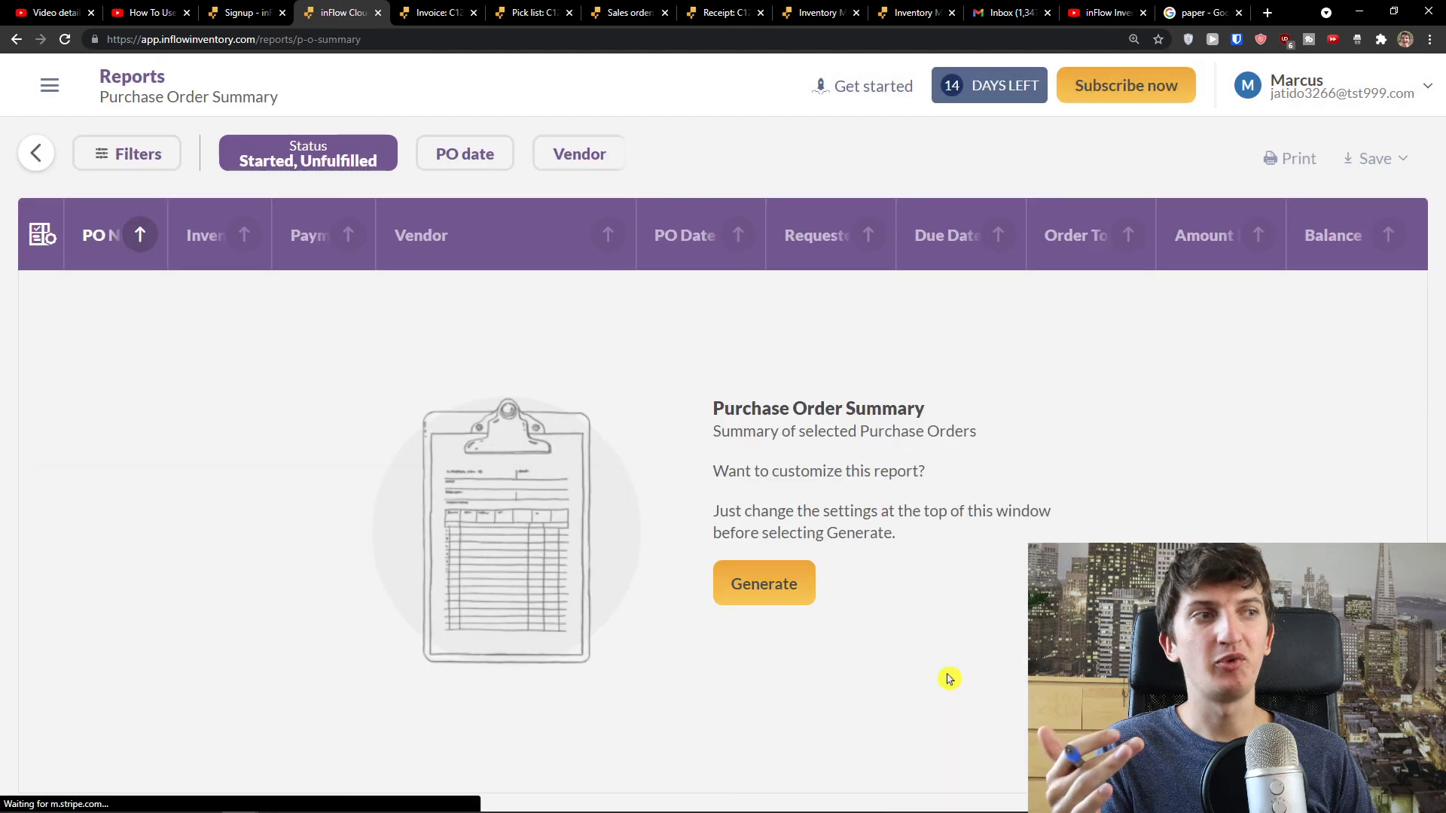
left_click(760, 581)
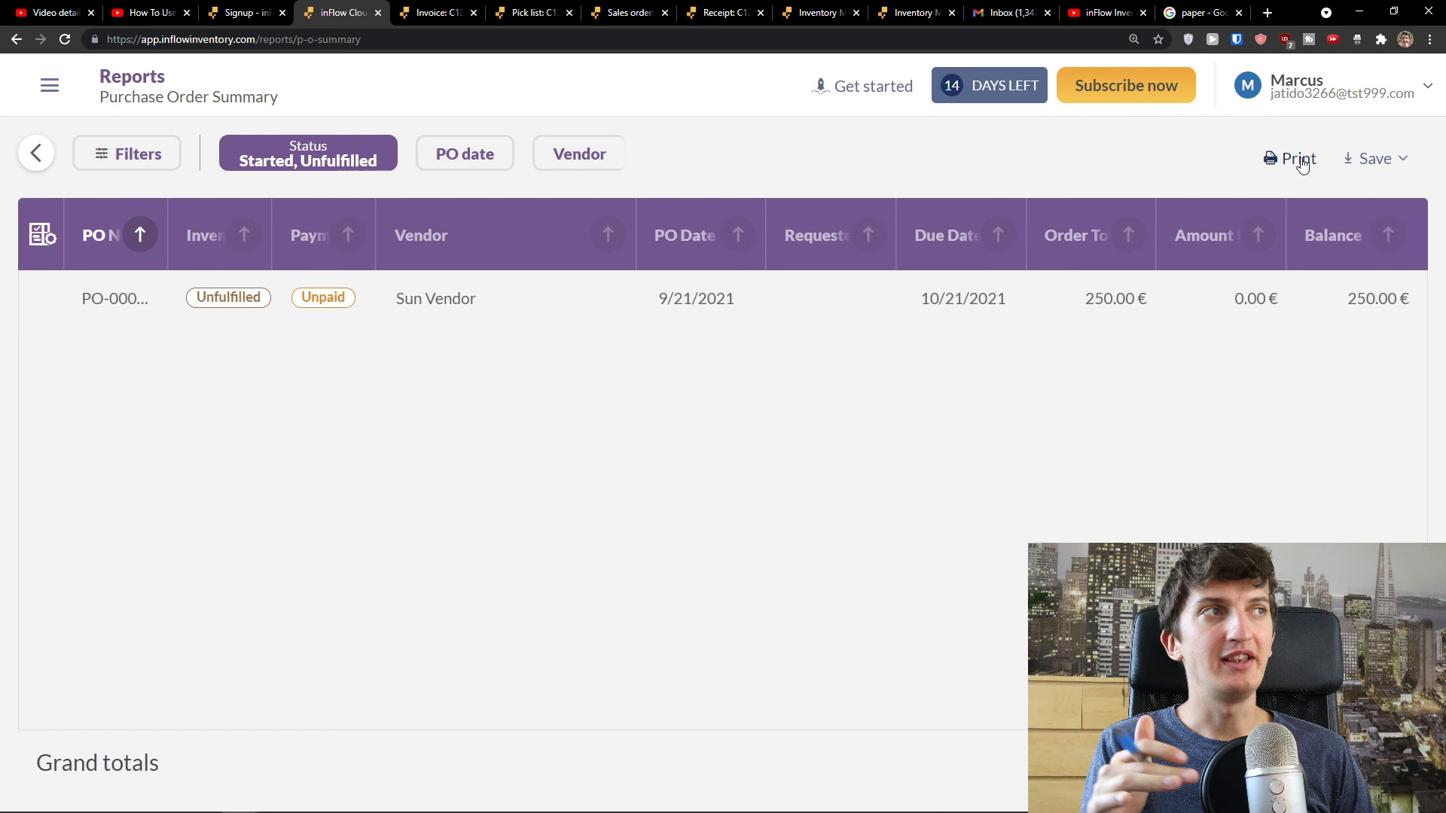
- Save the Purchase Order Summary as a PDF, return to Reports, then show the YouTube page
left_click(1411, 161)
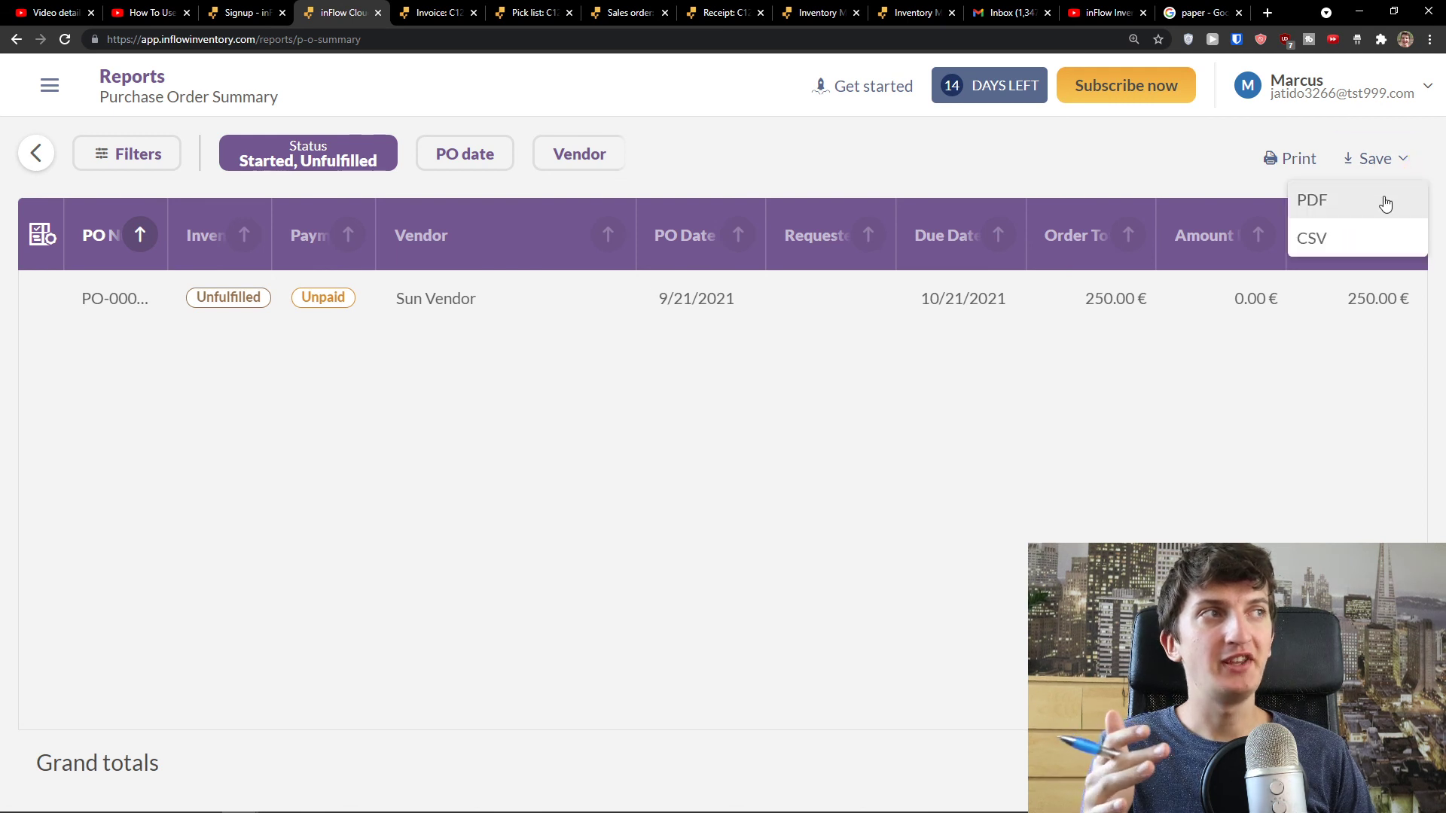
left_click(1355, 197)
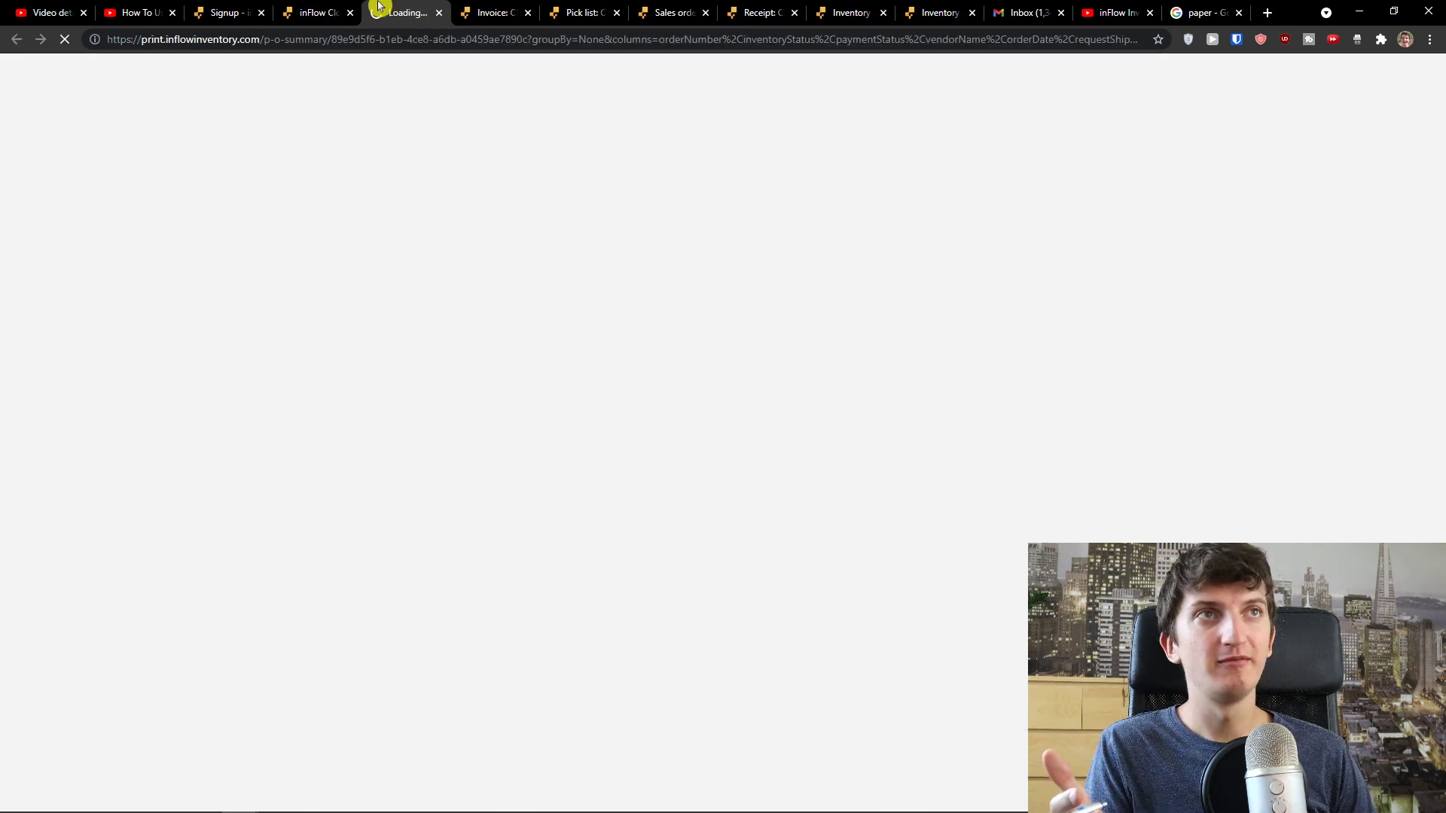
left_click(308, 9)
left_click(15, 43)
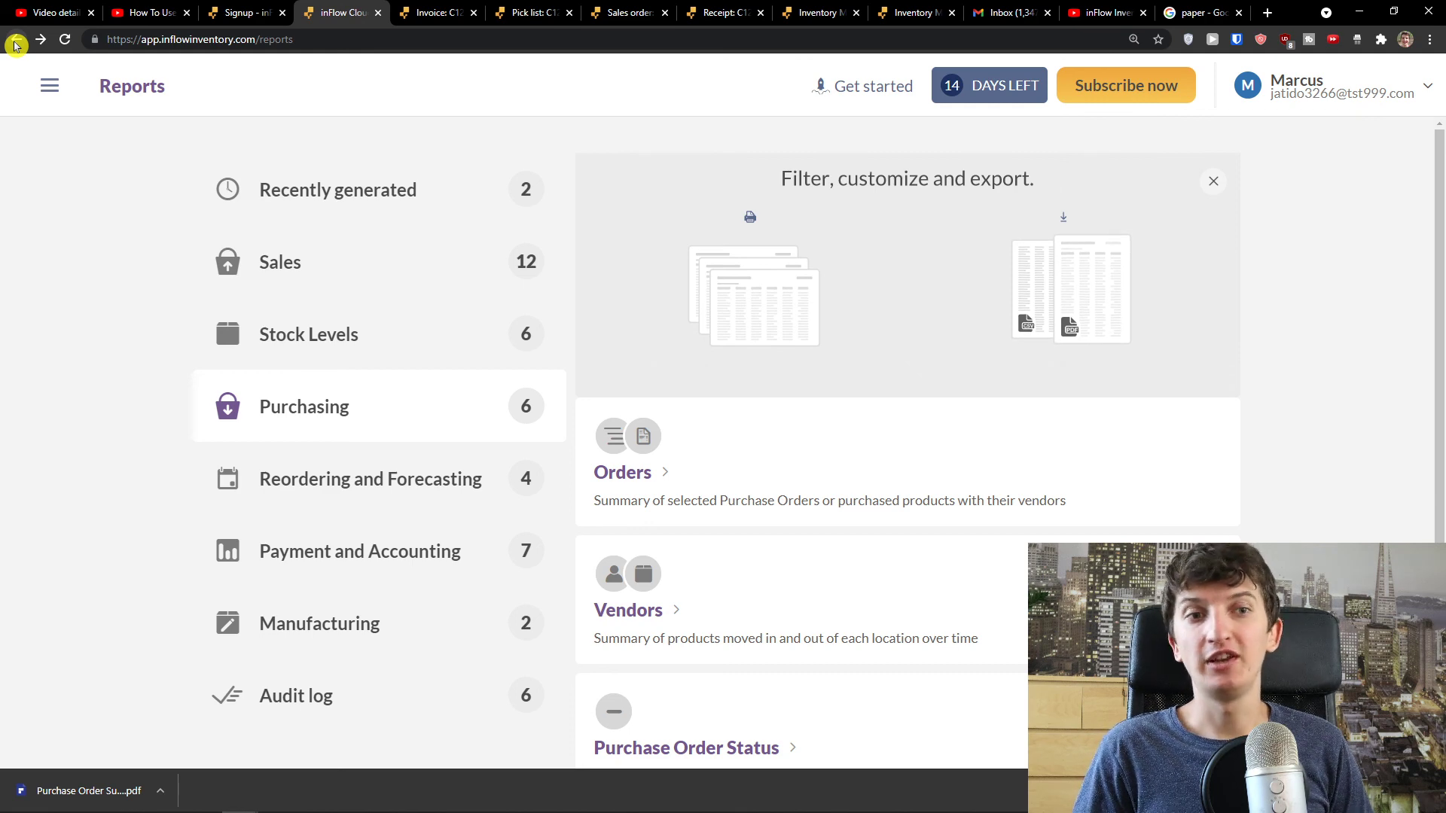
left_click(150, 13)
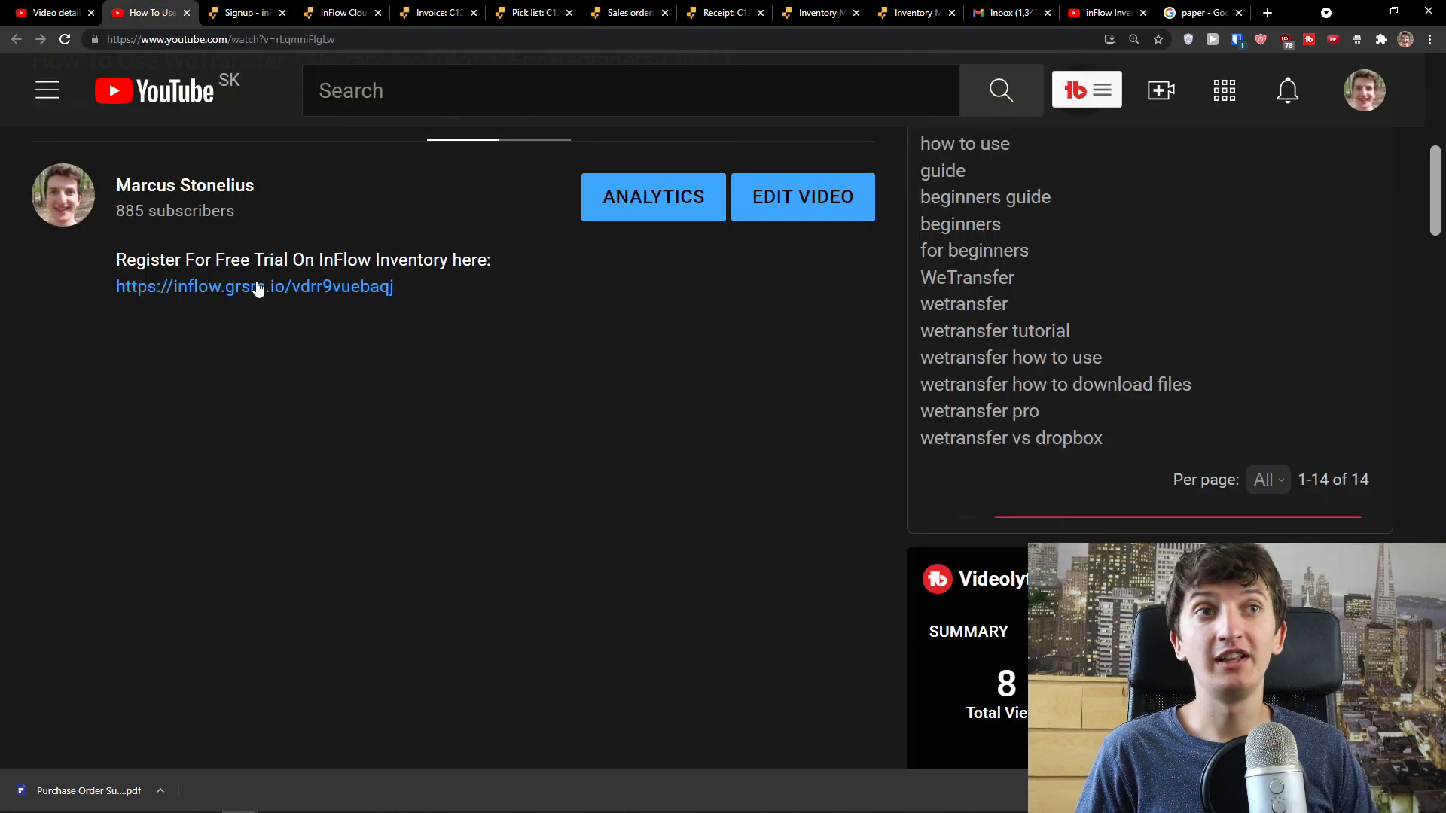